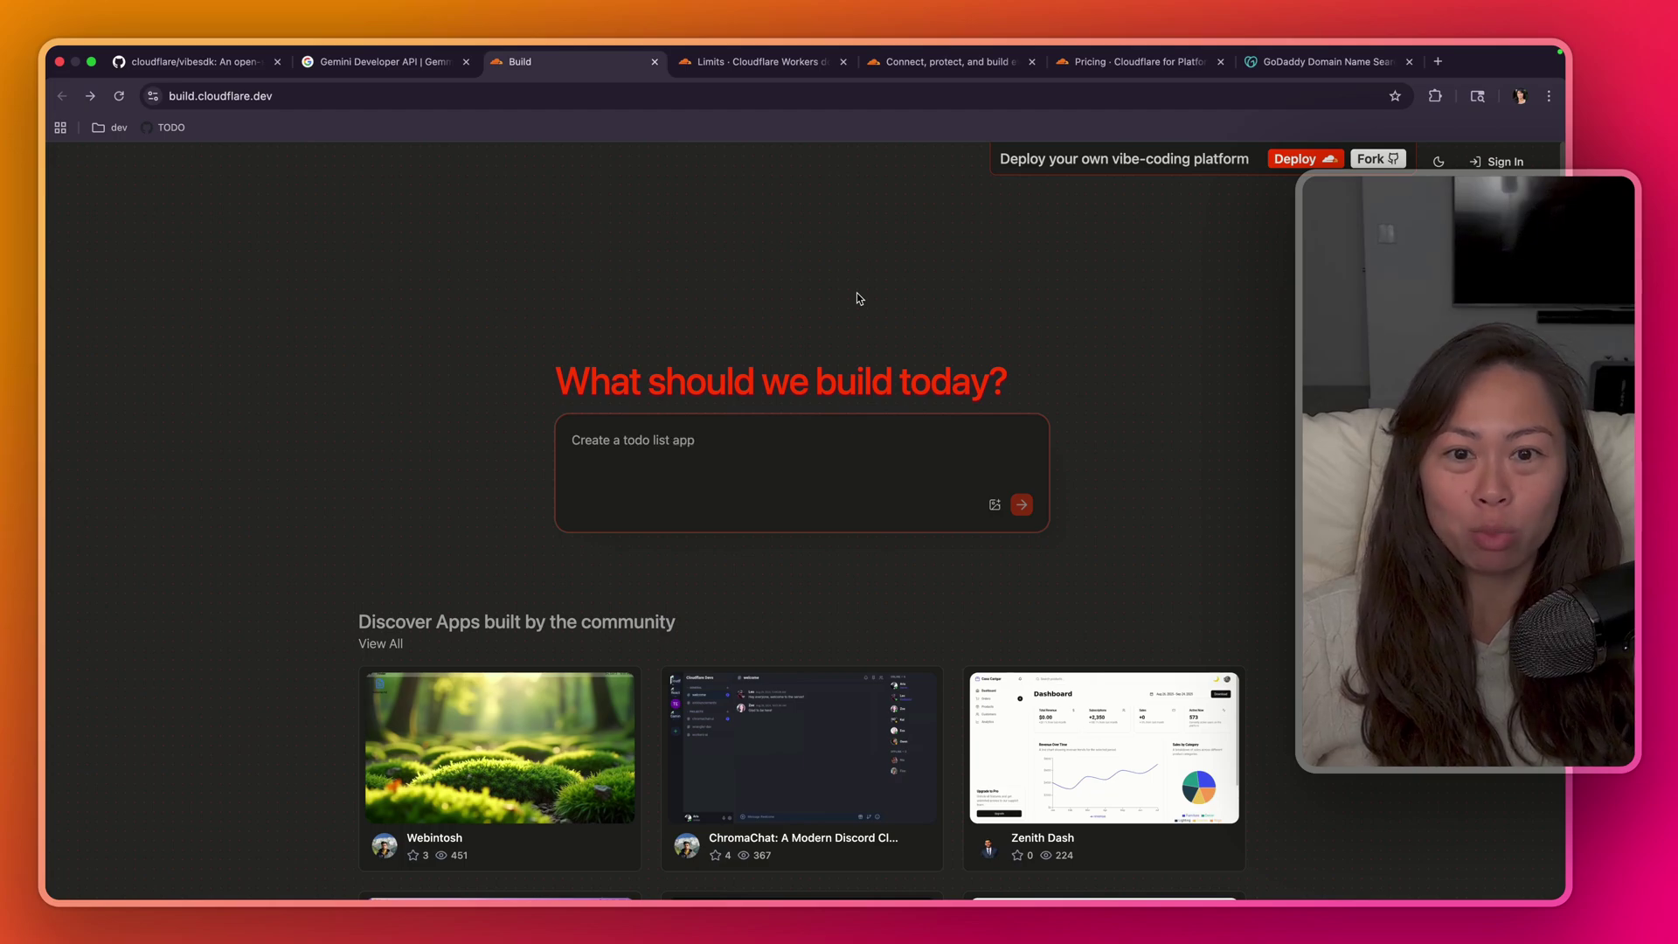
- Try the prompts 'F1 fantasy game' and 'personal finance tracker' in the VibeSDK prompt box
key("BackSpace")
key("BackSpace")
key("BackSpace")
key("BackSpace")
key("BackSpace")
key("BackSpace")
key("BackSpace")
key("BackSpace")
key("BackSpace")
key("BackSpace")
key("BackSpace")
key("BackSpace")
key("BackSpace")
type("F1 fantas")
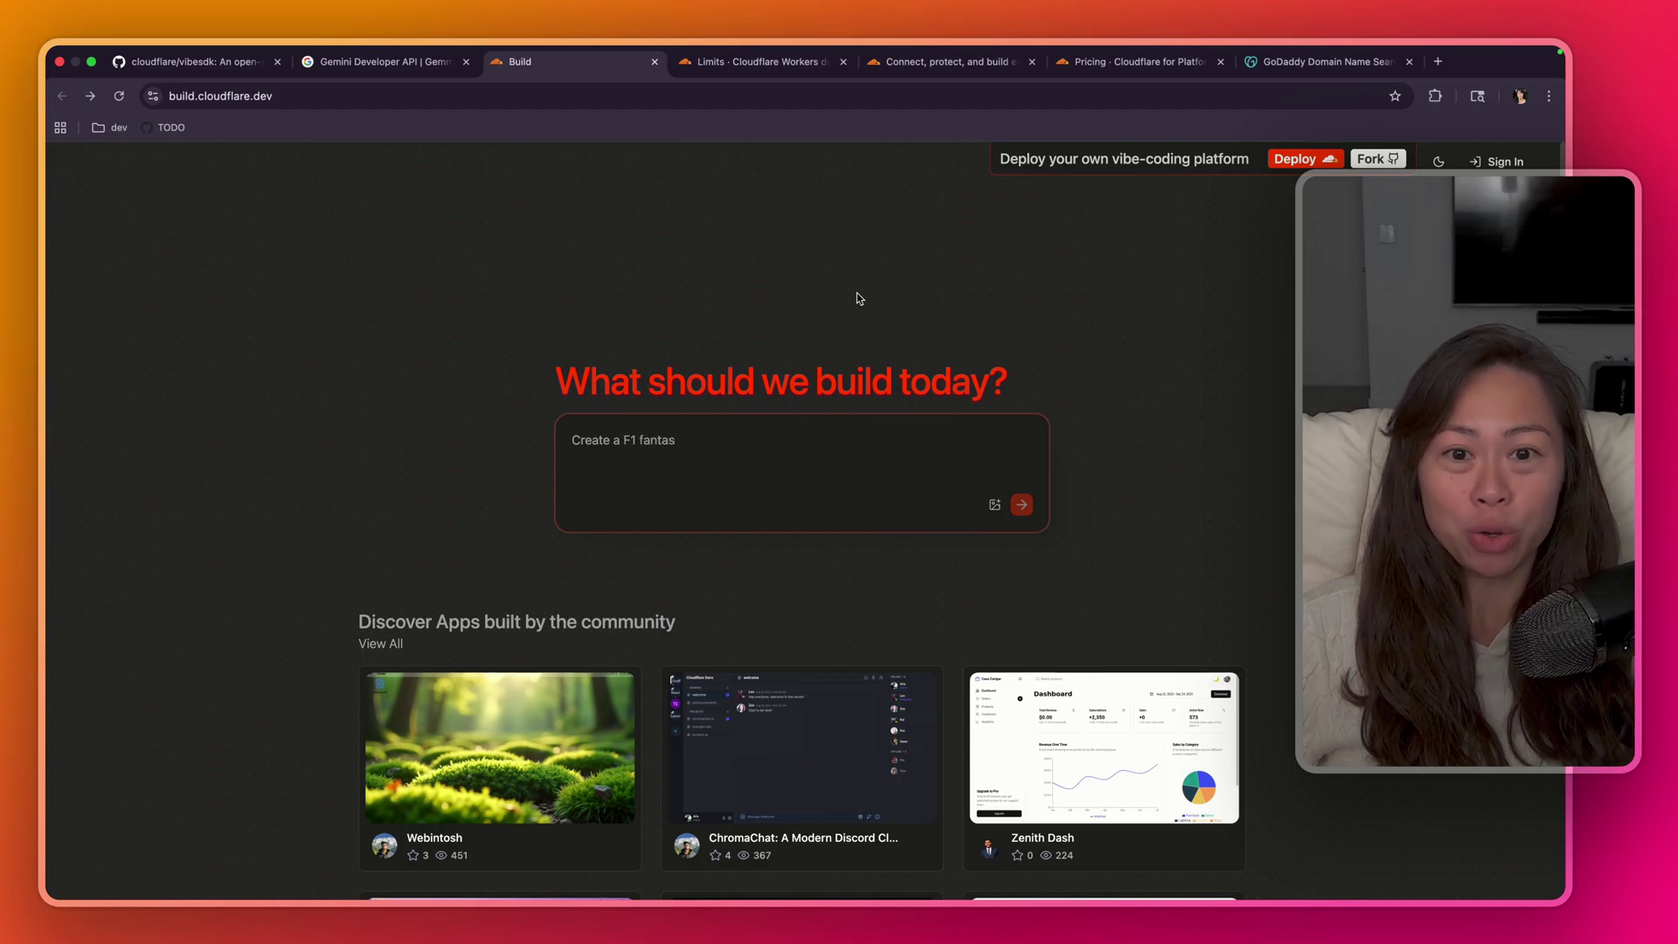
type("y game")
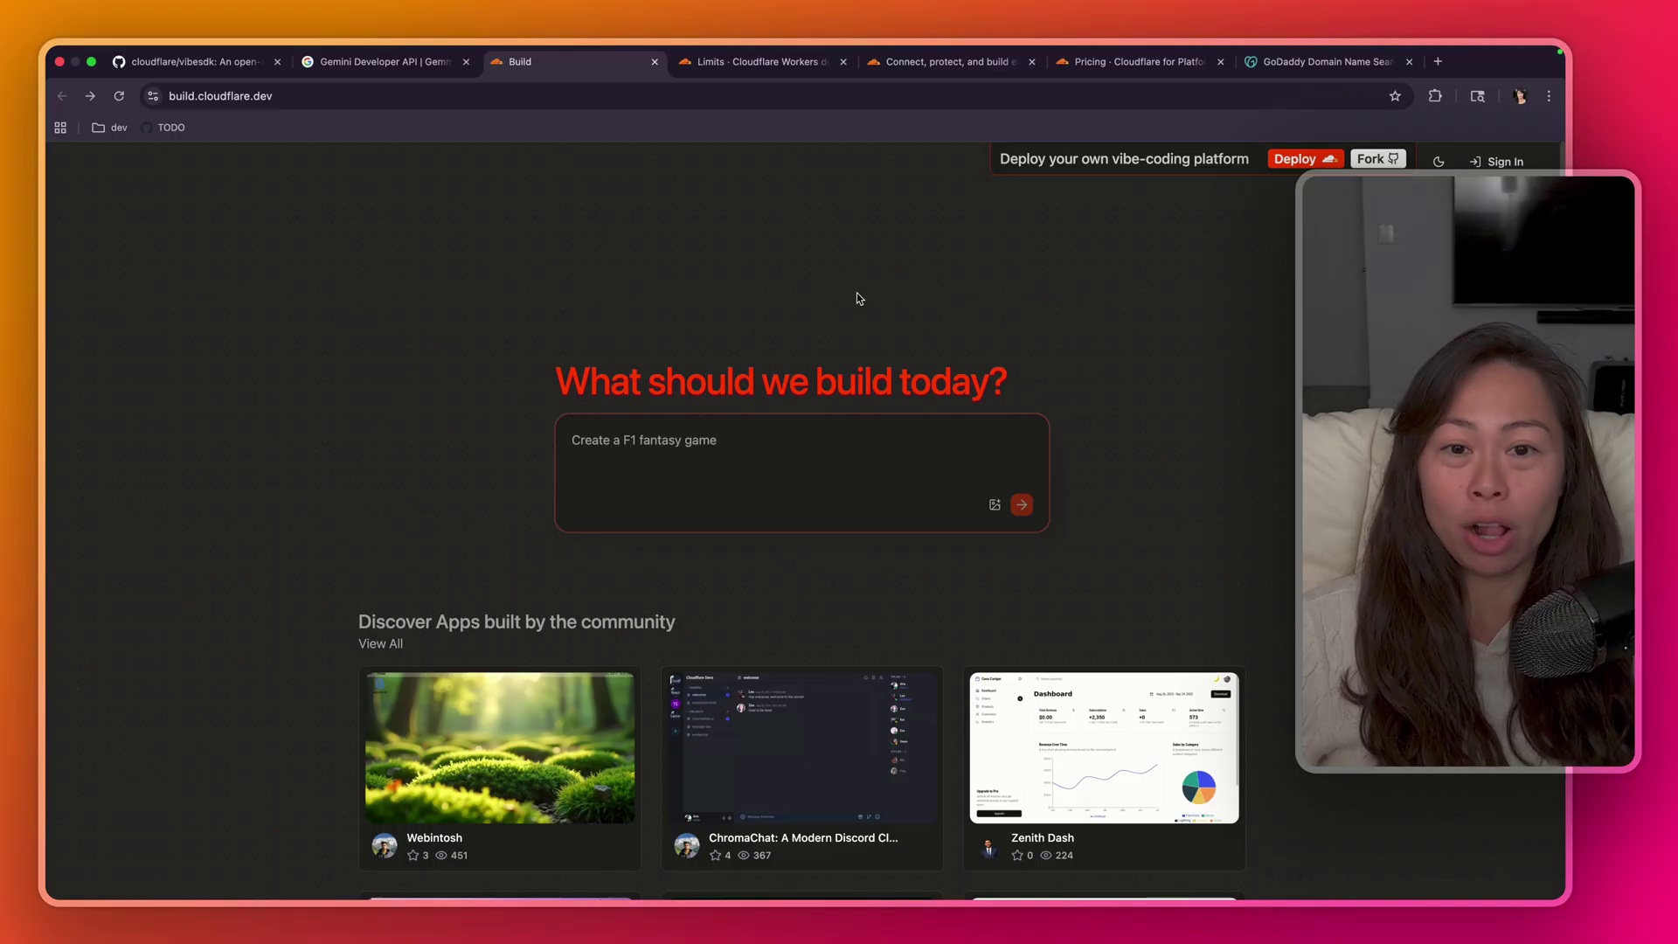
key("BackSpace")
key("BackSpace")
key("BackSpace")
key("BackSpace")
key("BackSpace")
key("BackSpace")
key("BackSpace")
key("BackSpace")
key("BackSpace")
key("BackSpace")
key("BackSpace")
key("BackSpace")
key("BackSpace")
key("BackSpace")
key("BackSpace")
type("perso")
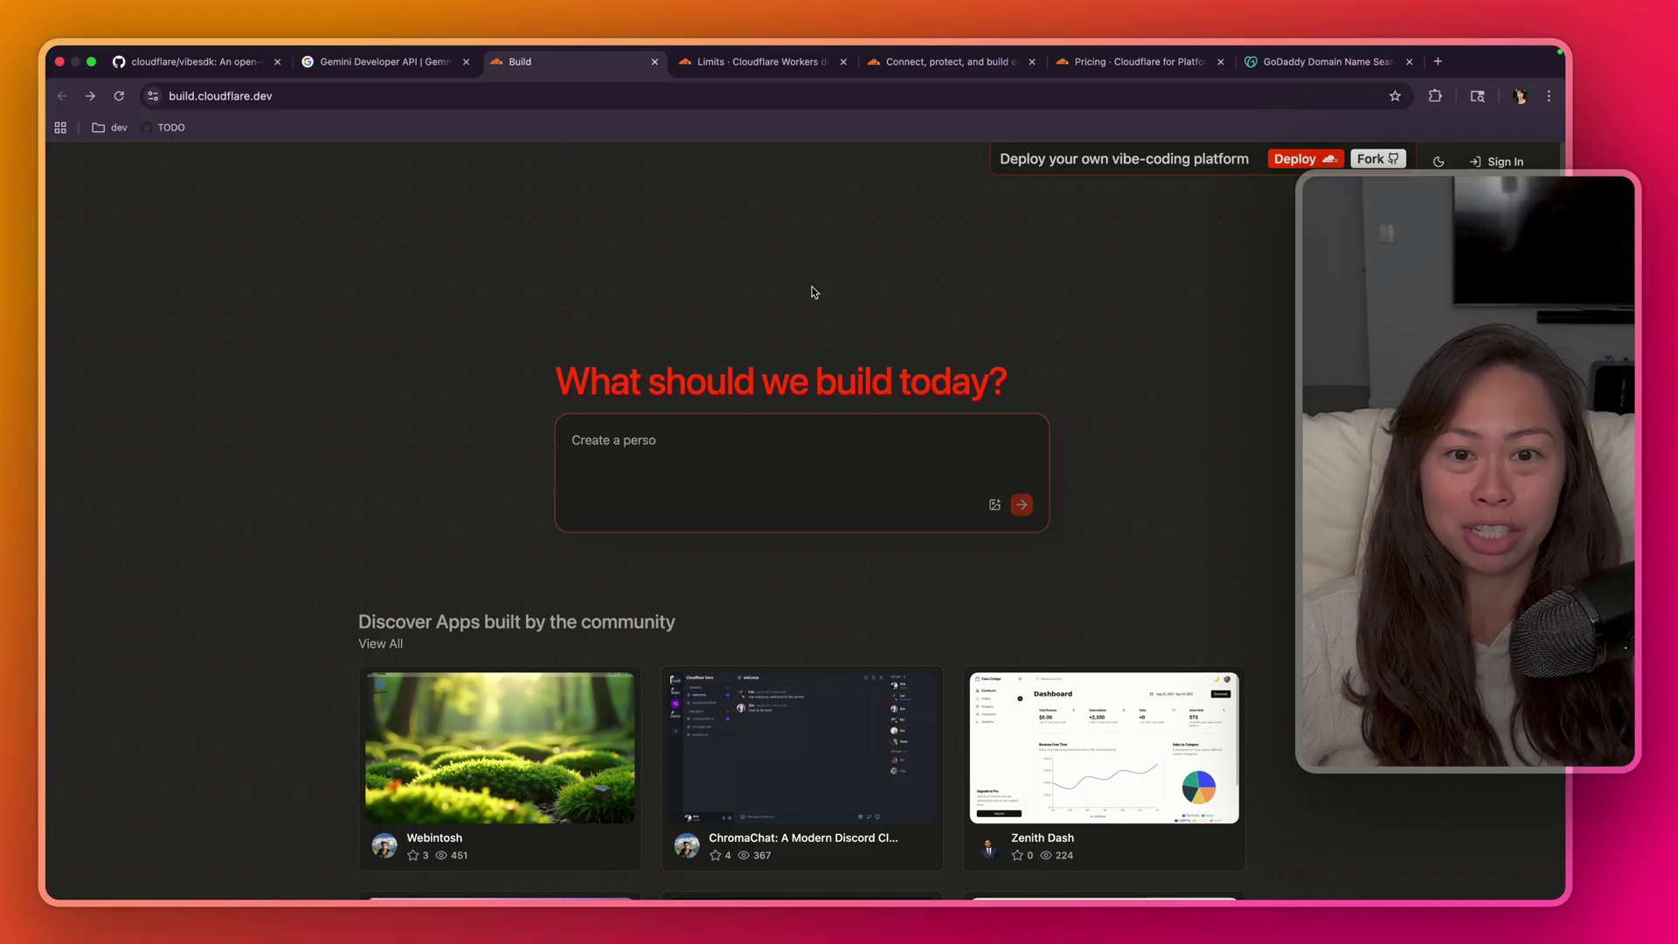
type("nal finance tracker")
- Open the Zenith Dash community app and scroll through its live preview
scroll(350, 376, "down", 5)
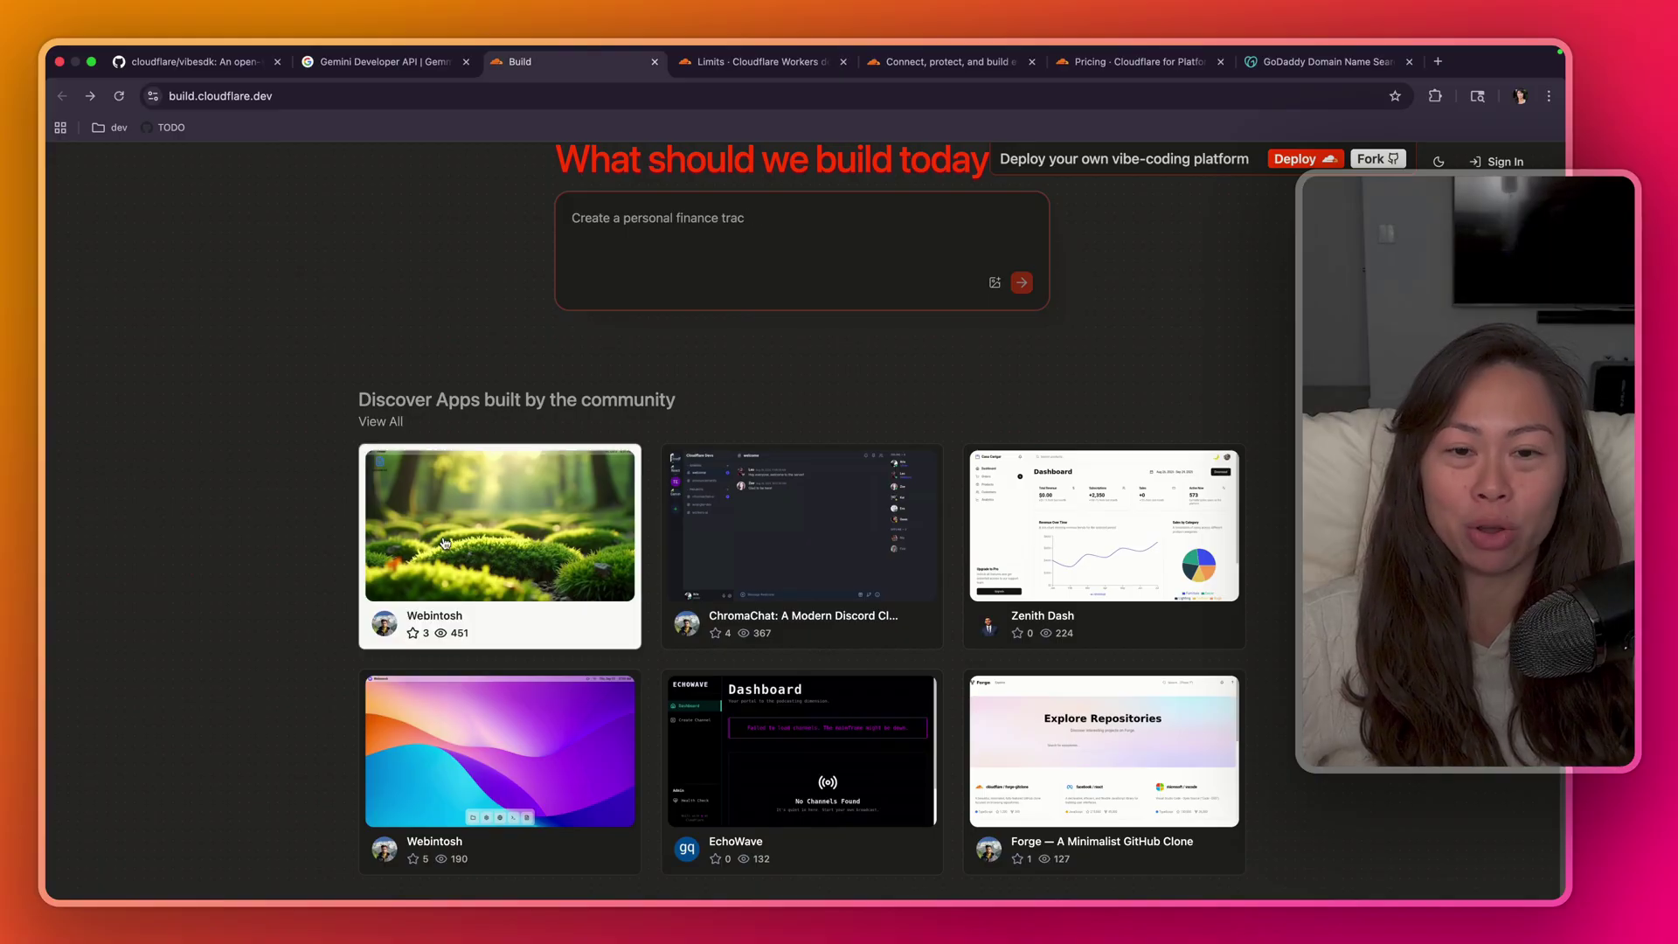
scroll(393, 297, "up", 5)
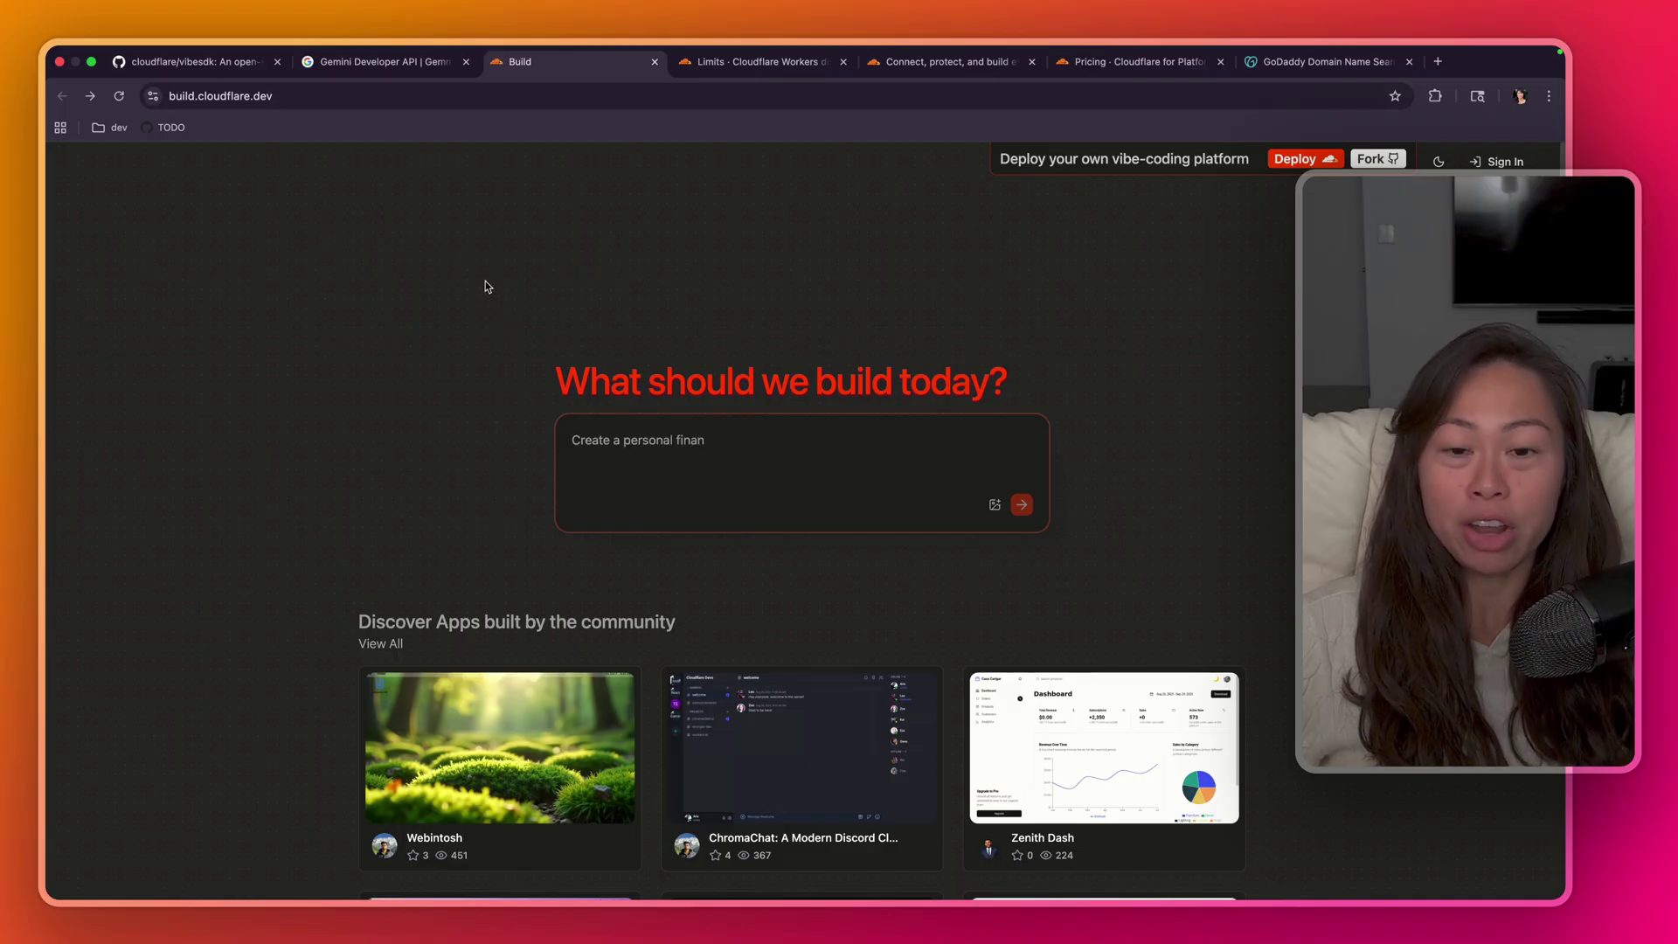
scroll(502, 390, "down", 3)
scroll(1206, 311, "down", 3)
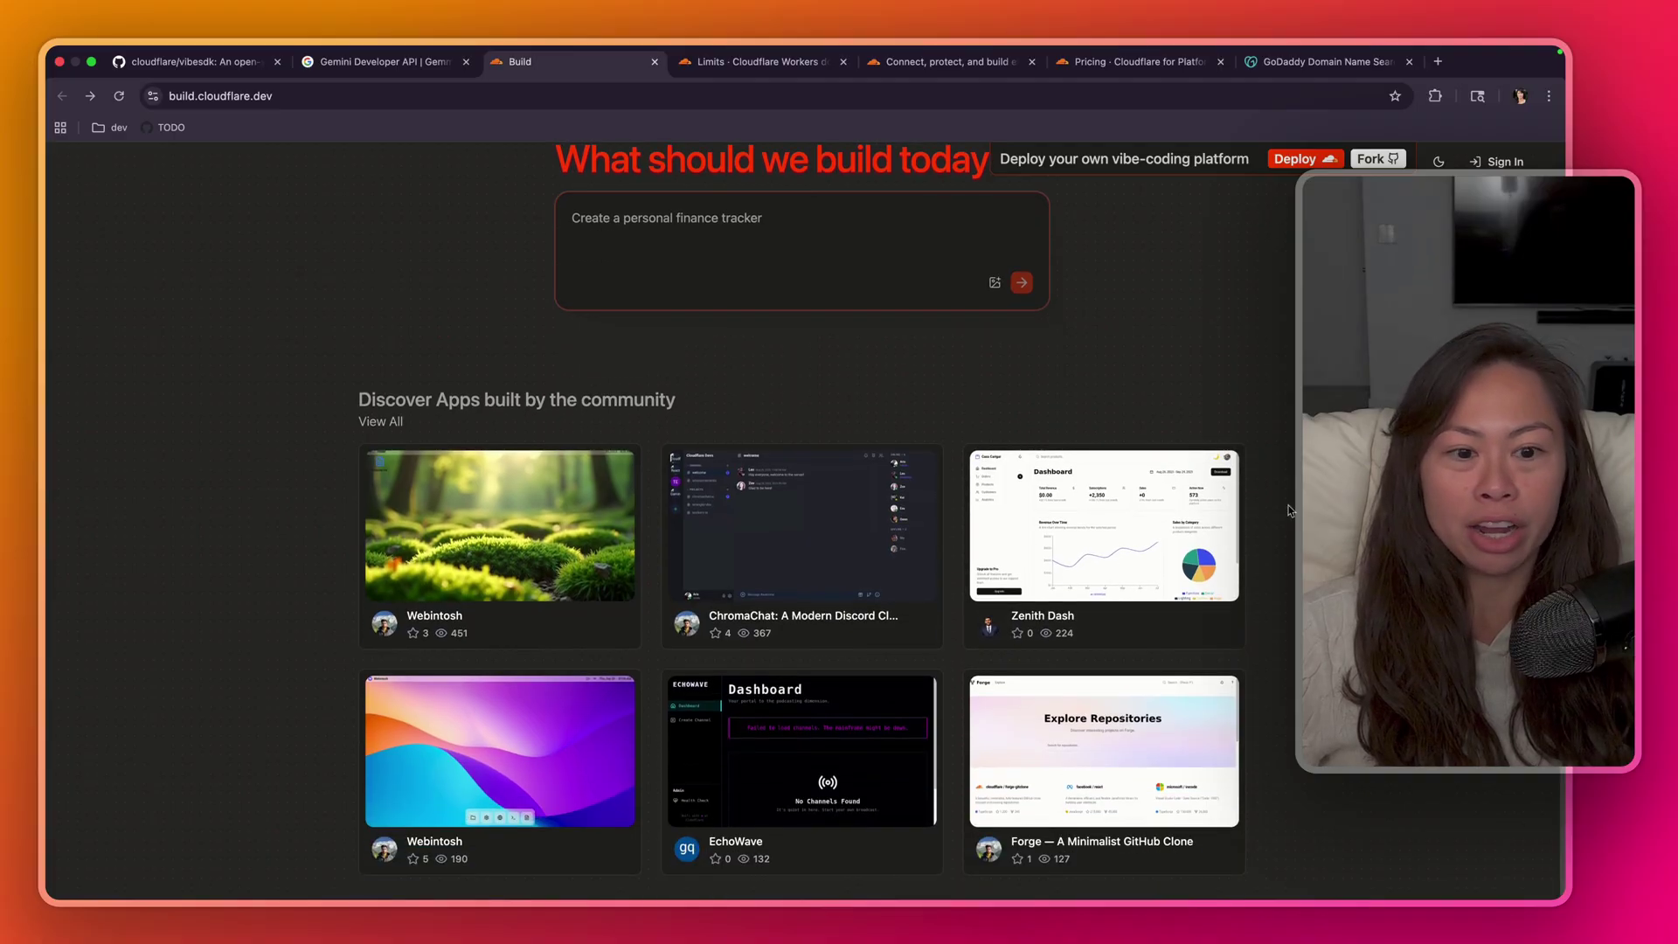
left_click(1176, 549)
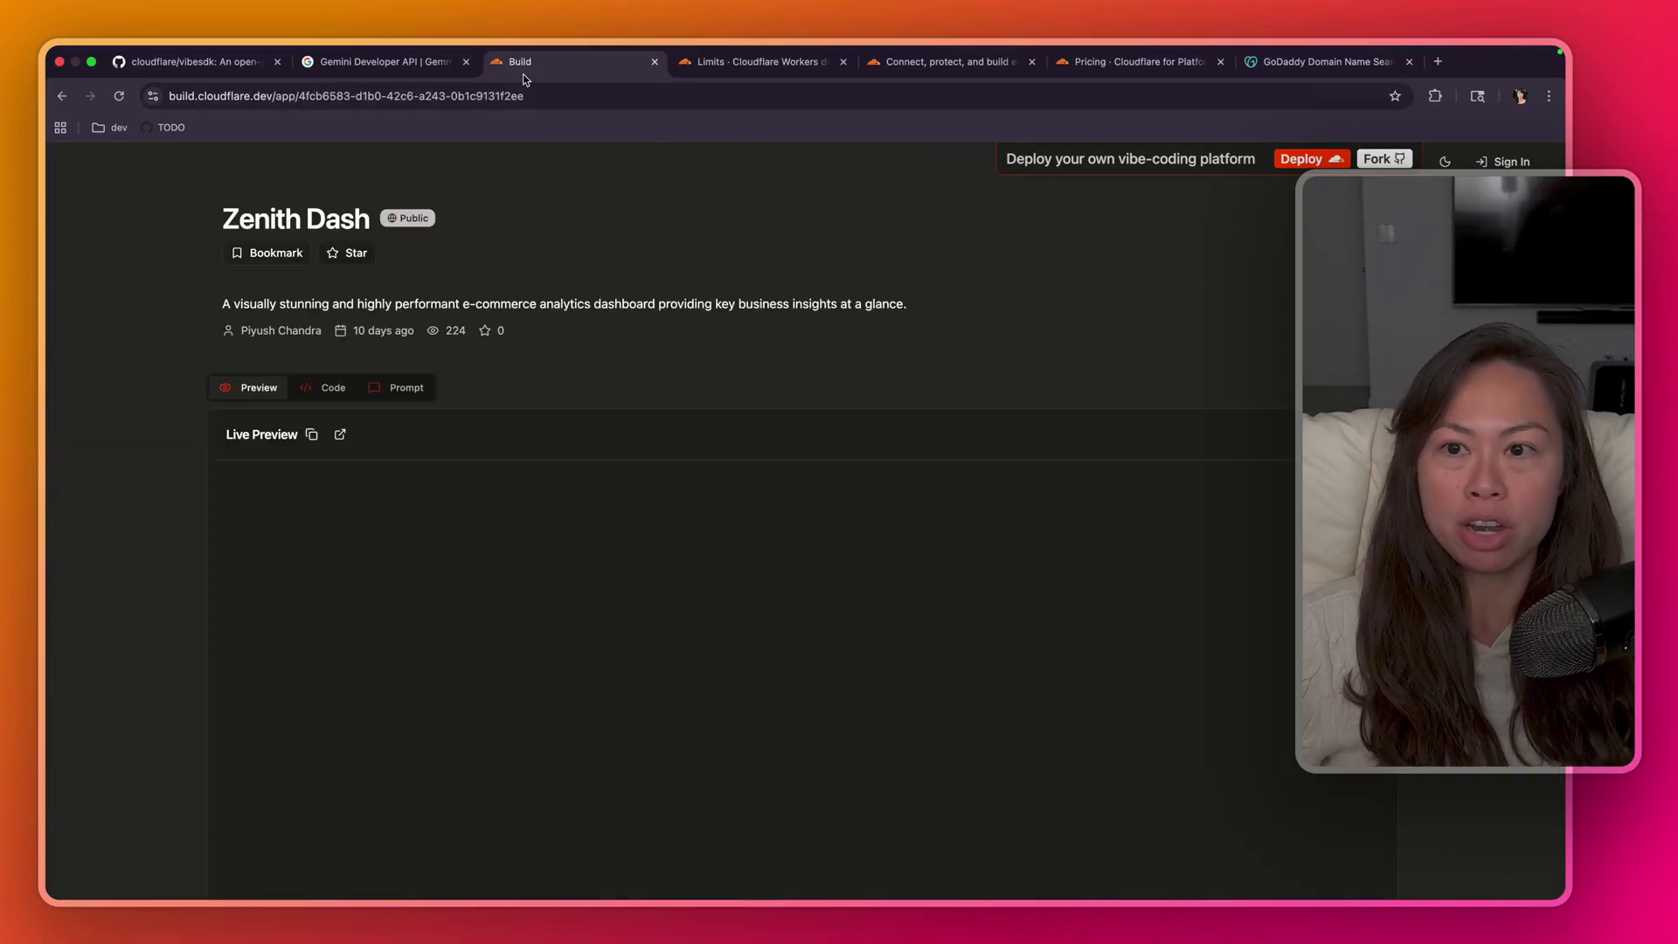
scroll(607, 487, "down", 5)
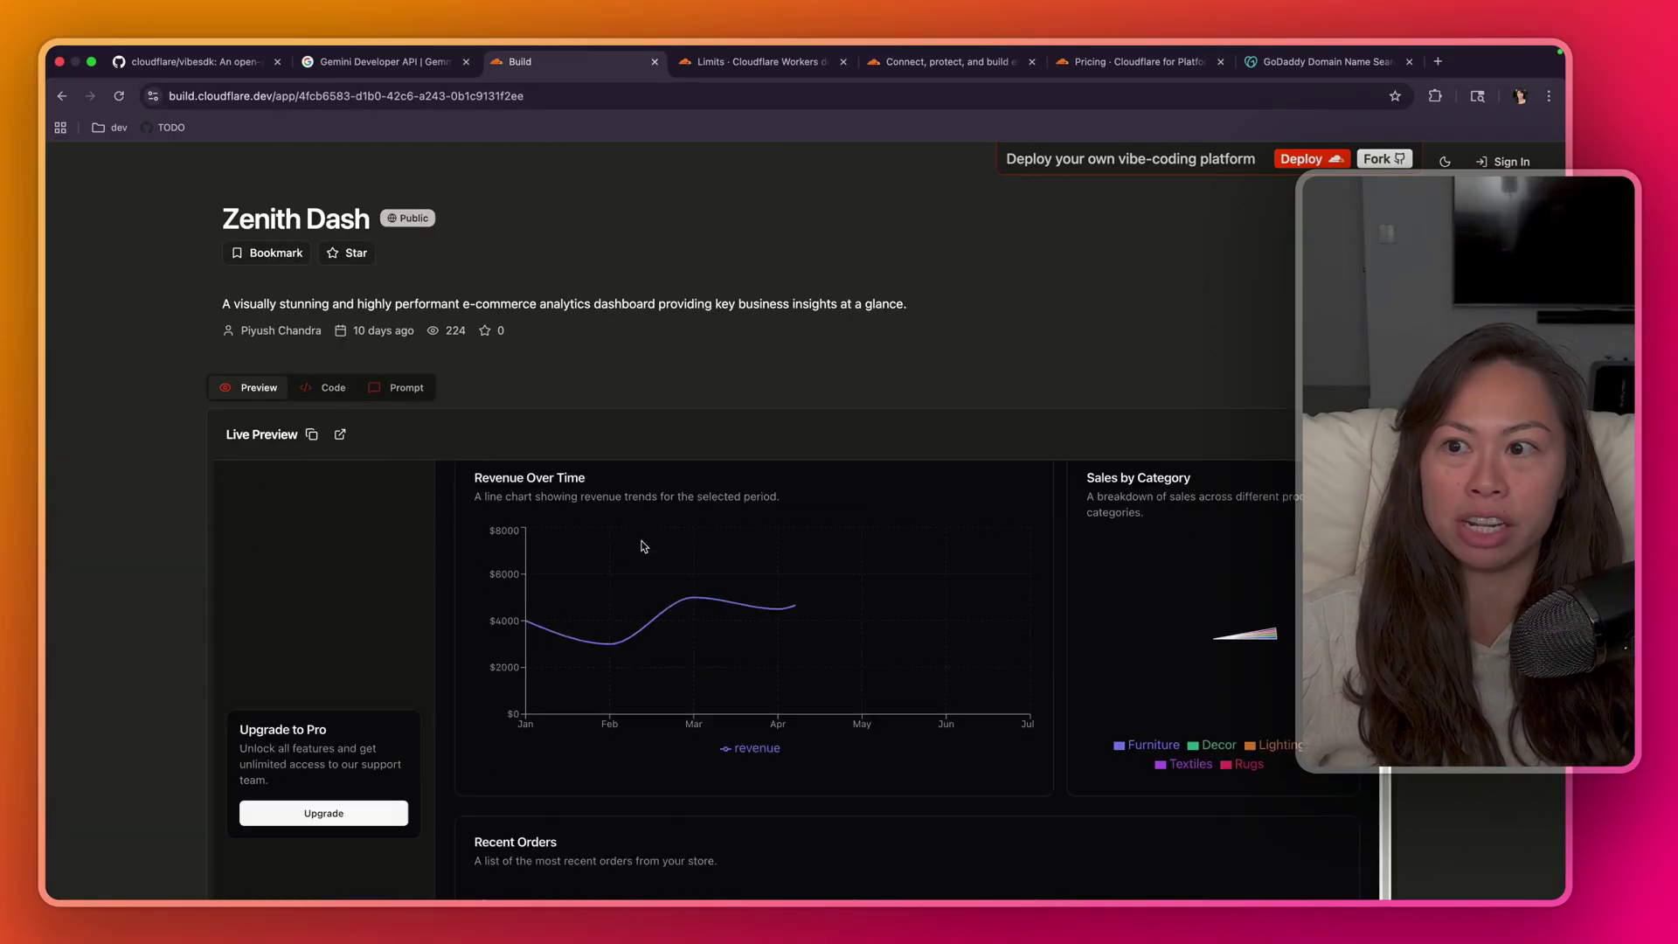
- Go to the cloudflare/vibesdk repository and highlight its About description
left_click(226, 64)
scroll(296, 367, "up", 10)
scroll(296, 364, "up", 15)
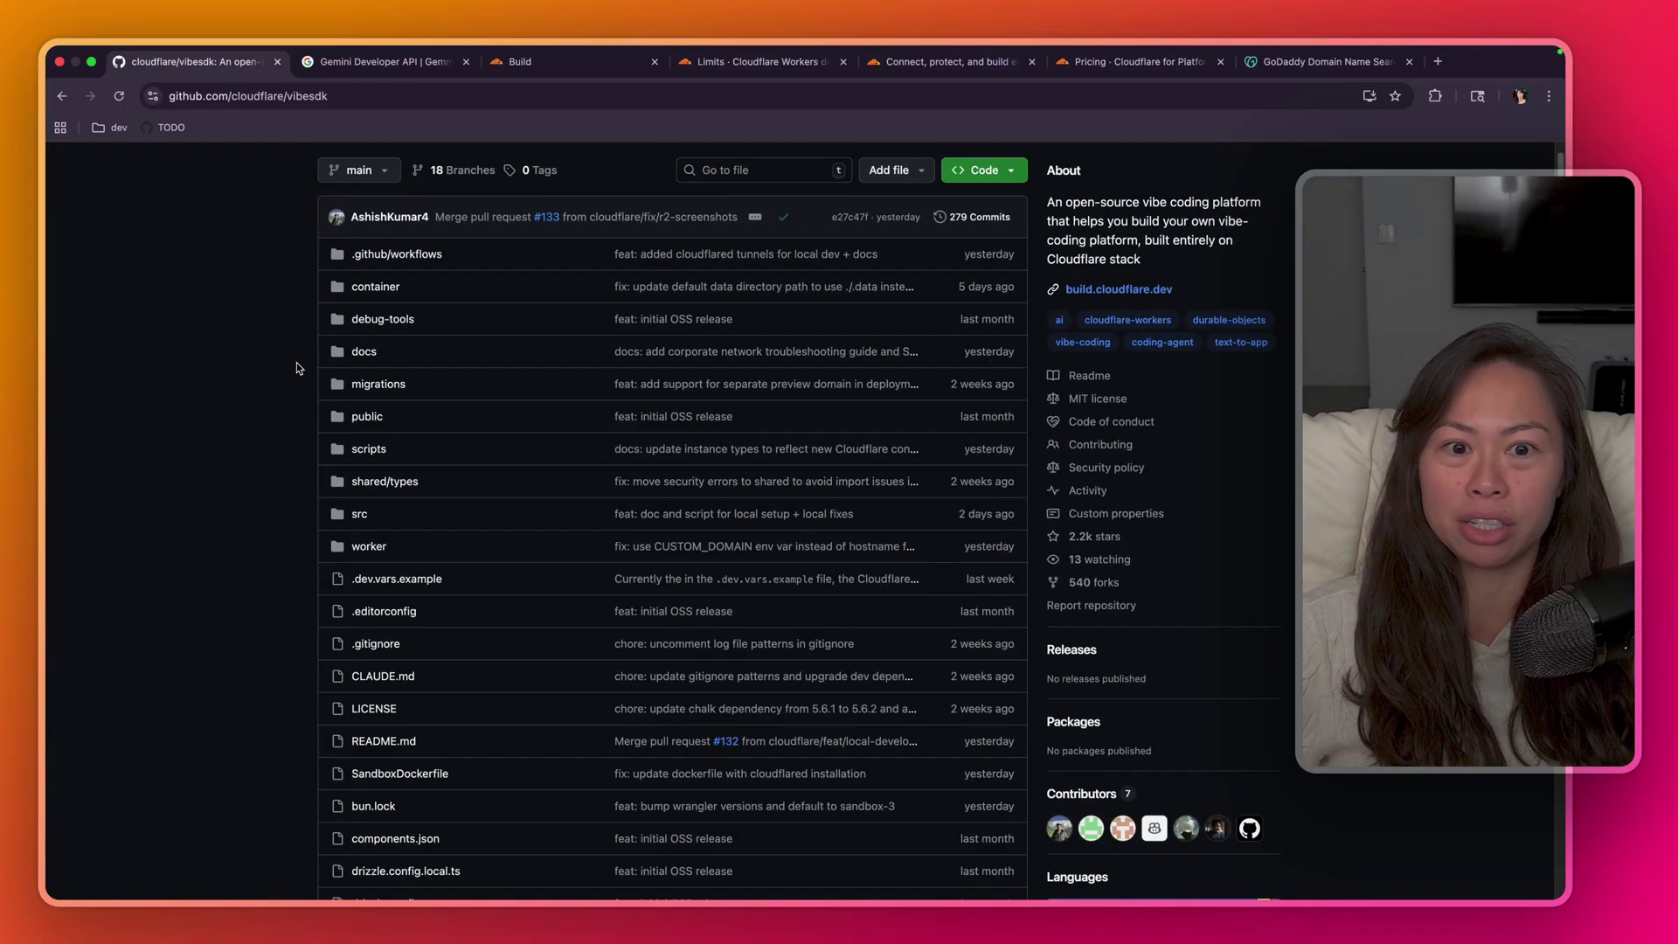
left_click_drag(1137, 356, 1172, 389)
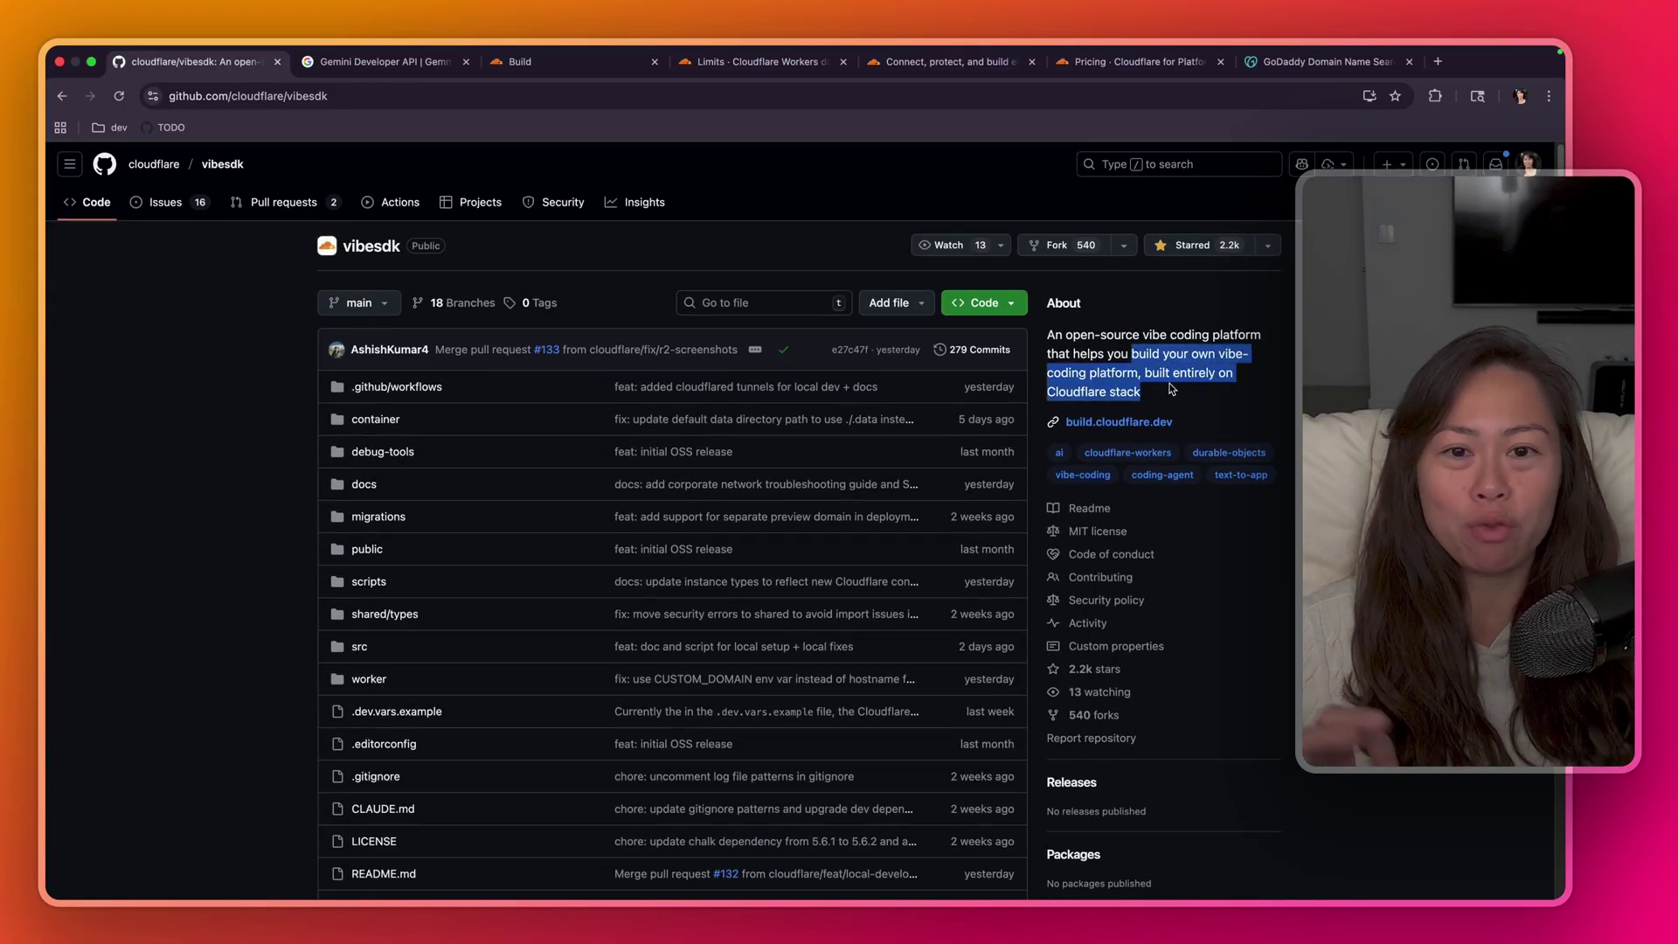
- Scroll the README down to the Quick Deploy Checklist
scroll(1172, 389, "down", 3)
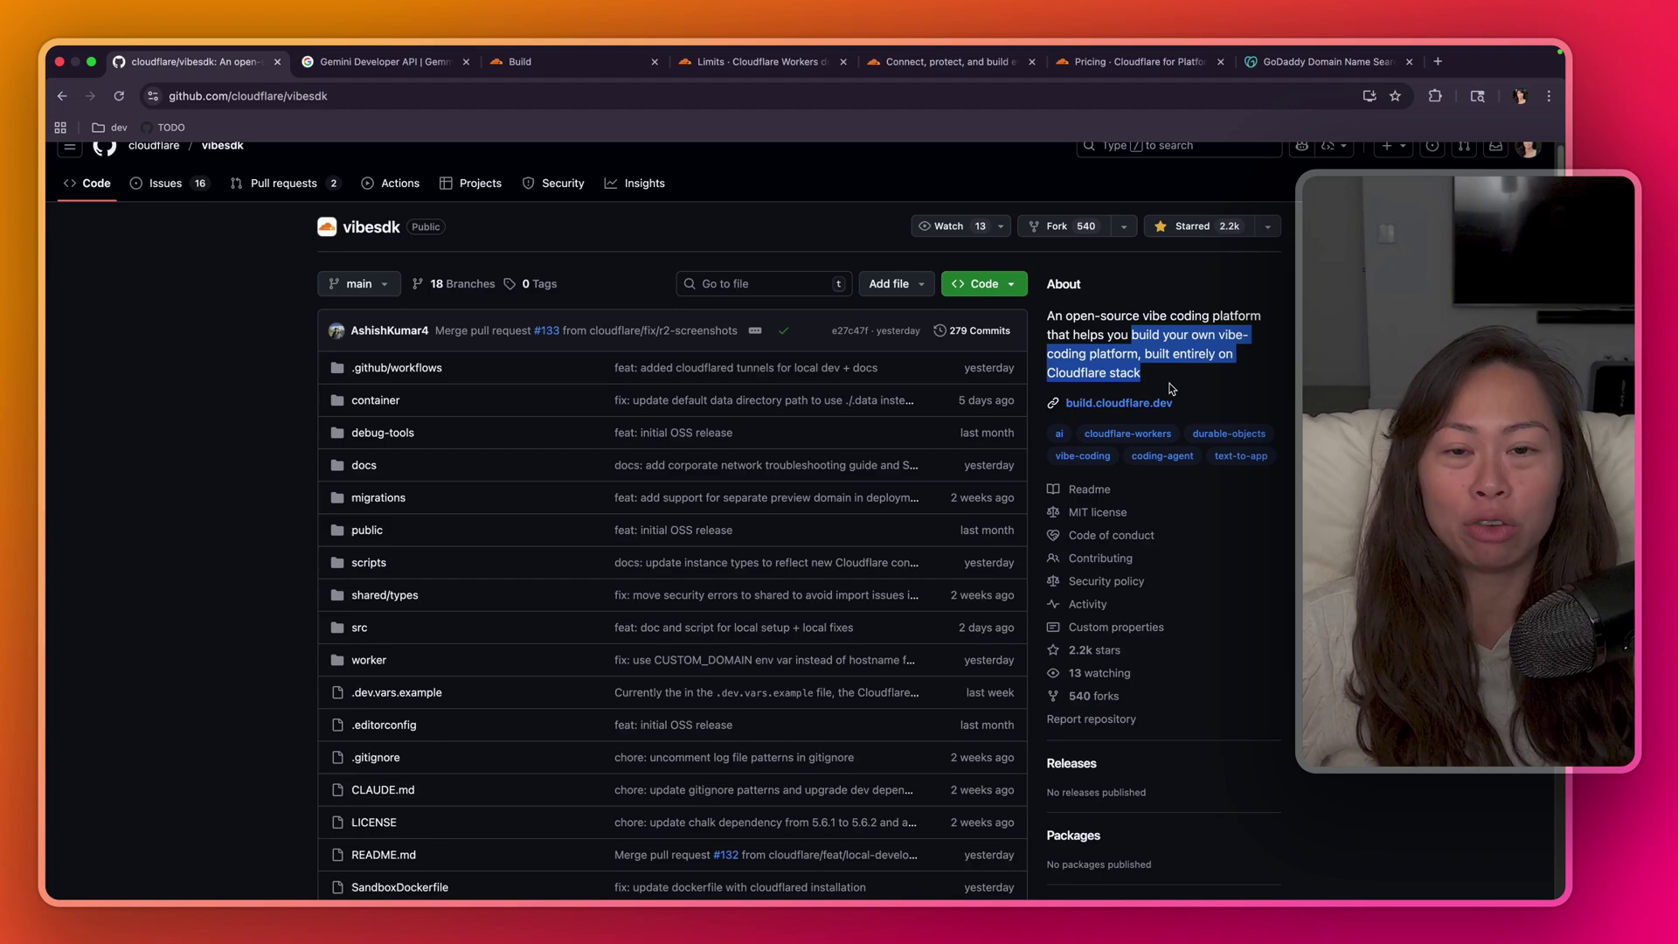
scroll(1164, 391, "down", 4)
scroll(1164, 391, "down", 1)
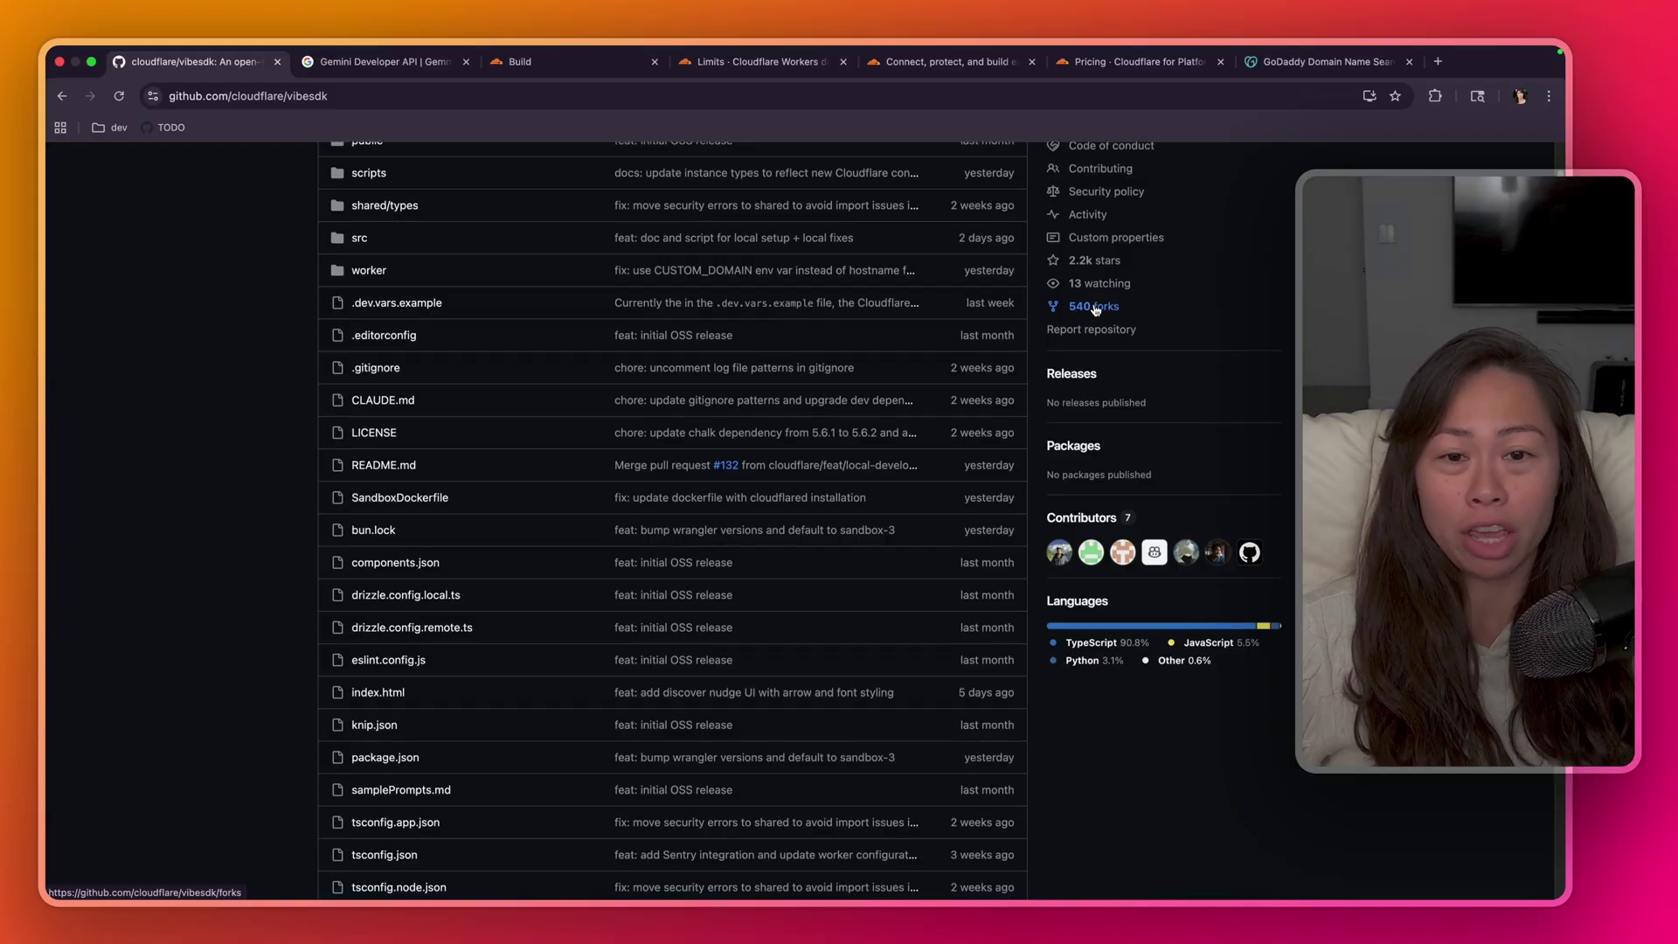
scroll(775, 540, "down", 1)
scroll(595, 334, "up", 10)
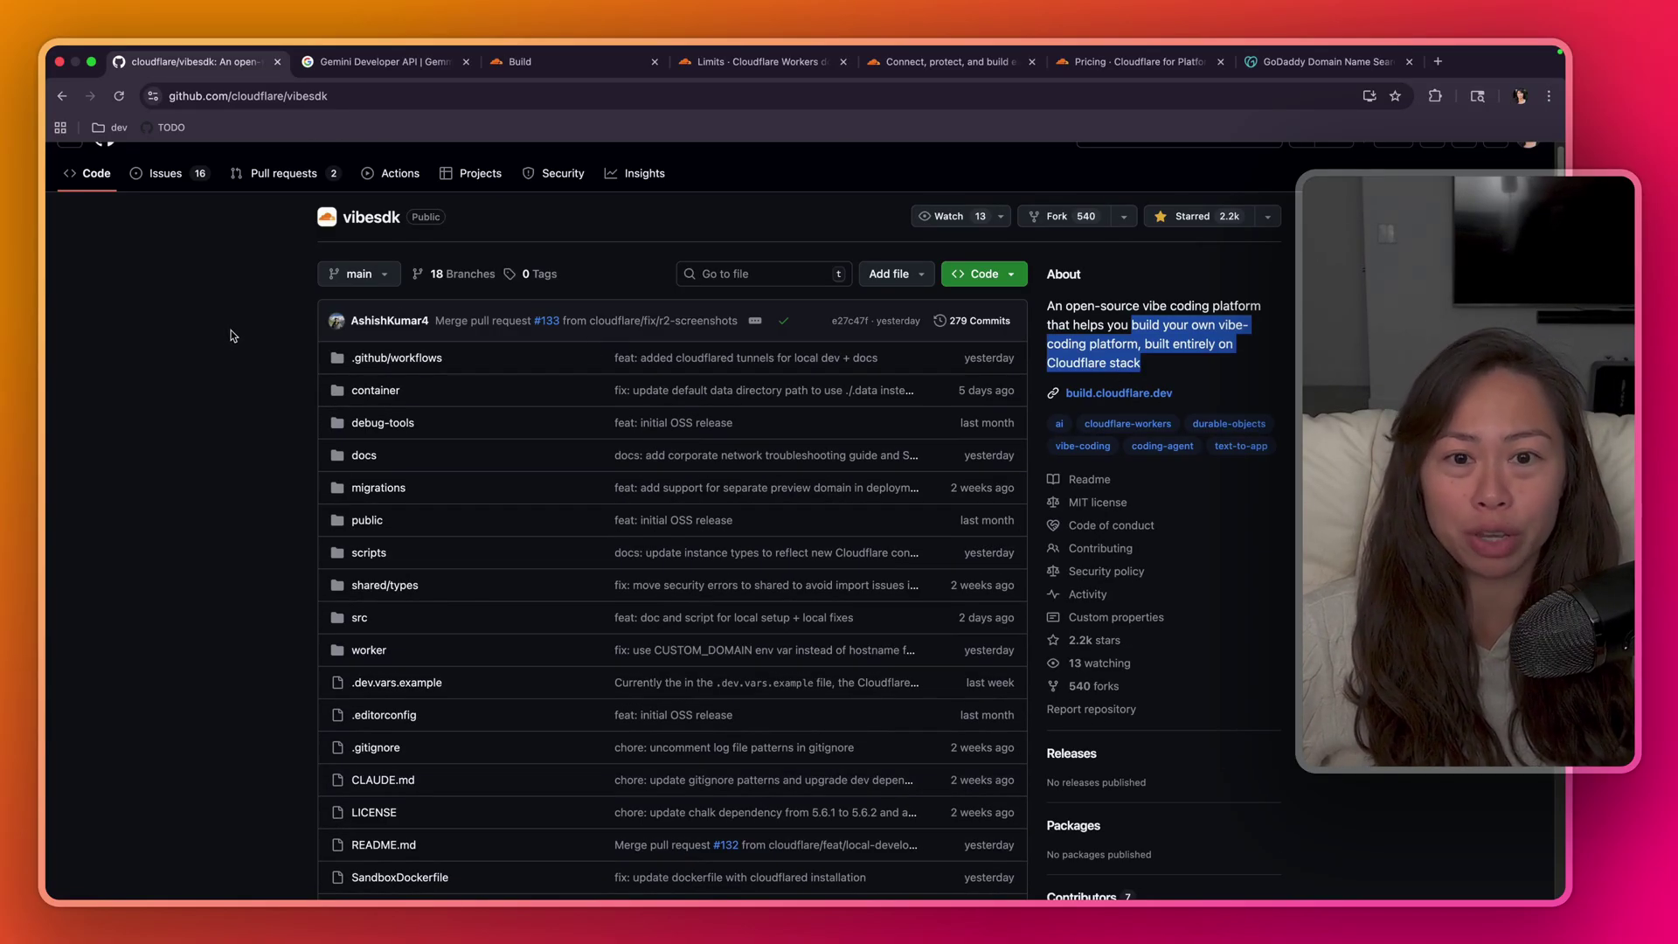
scroll(231, 335, "down", 20)
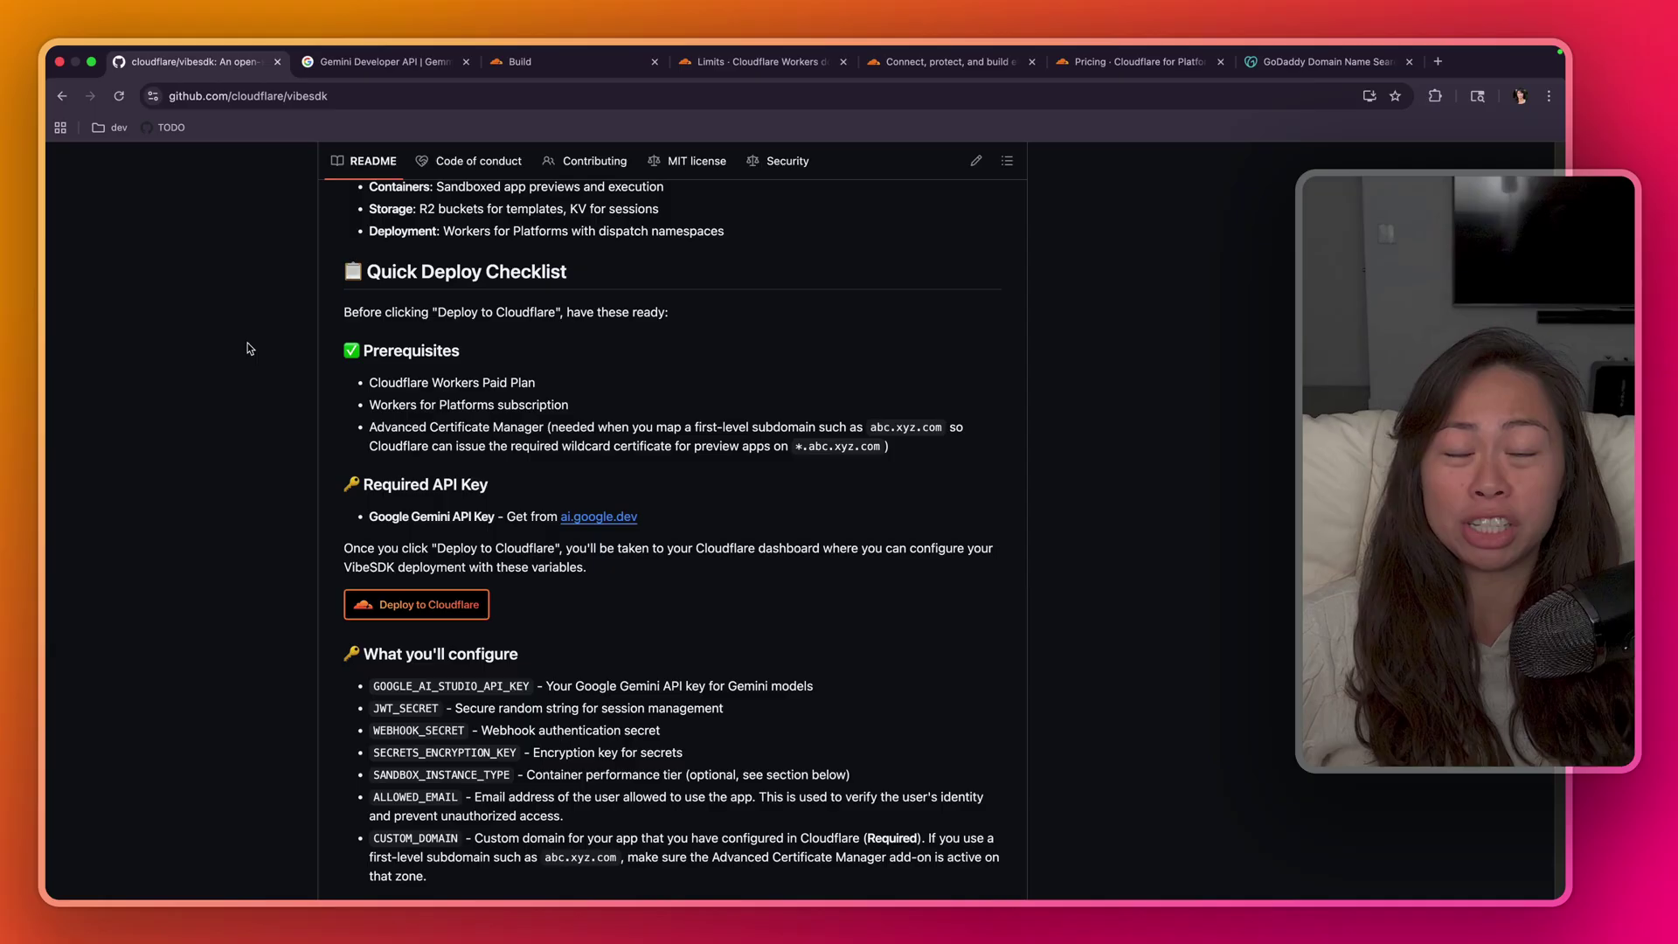
scroll(612, 393, "down", 1)
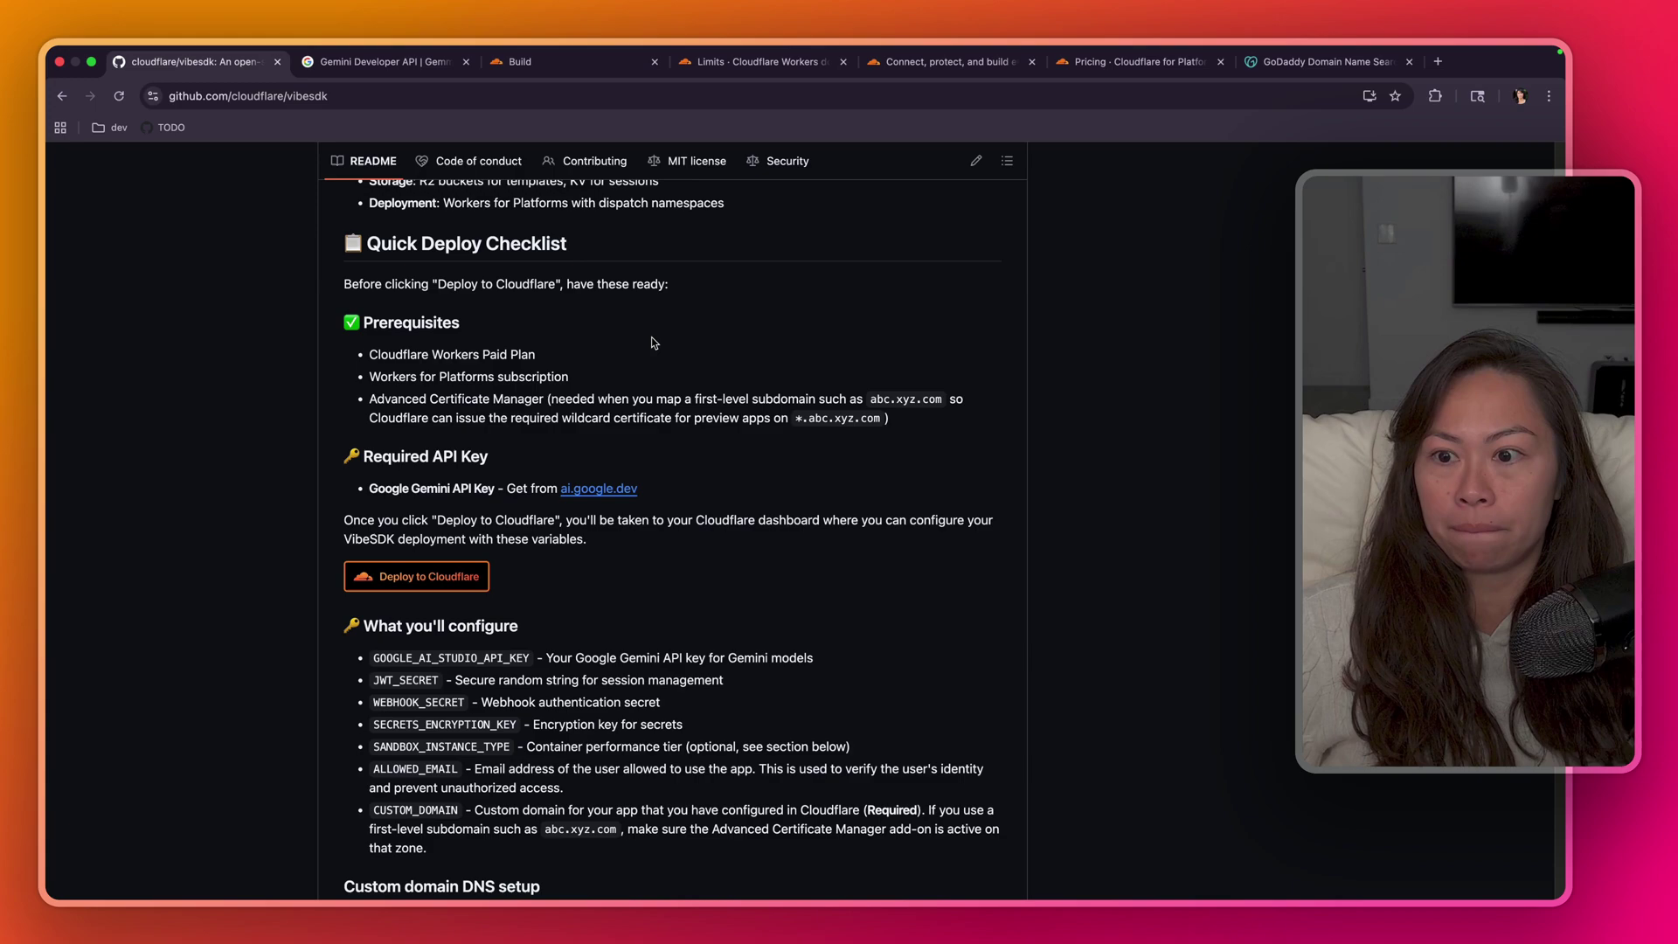
scroll(650, 342, "down", 1)
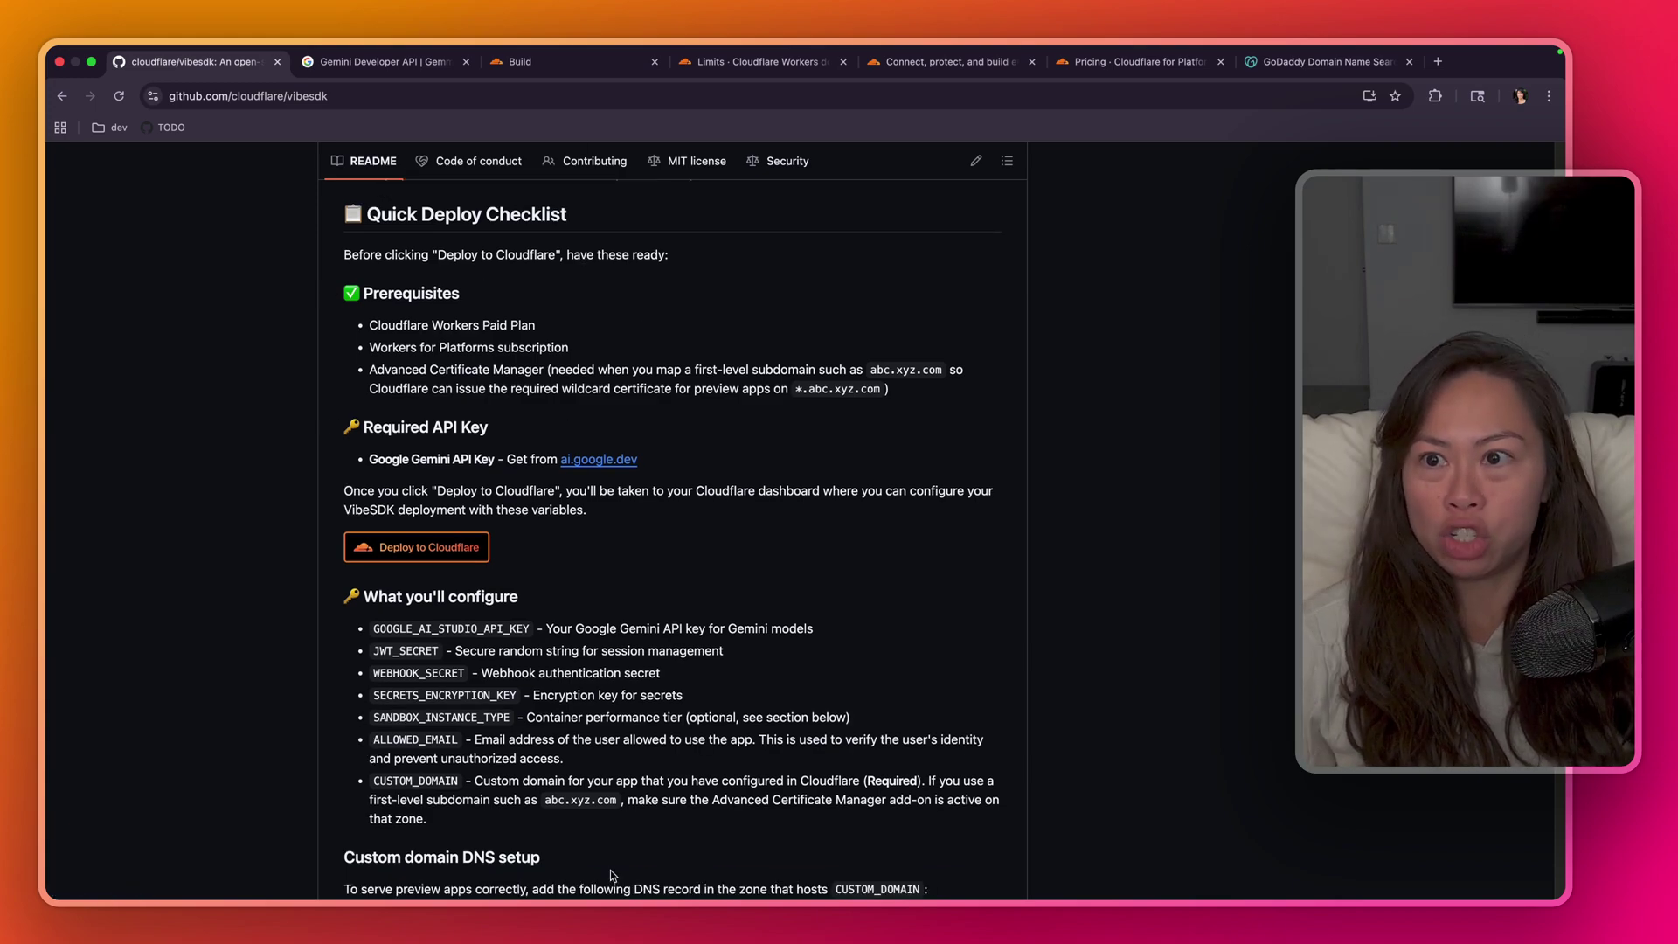
- Revisit the Zenith Dash app, then return to the VibeSDK home page
left_click(559, 62)
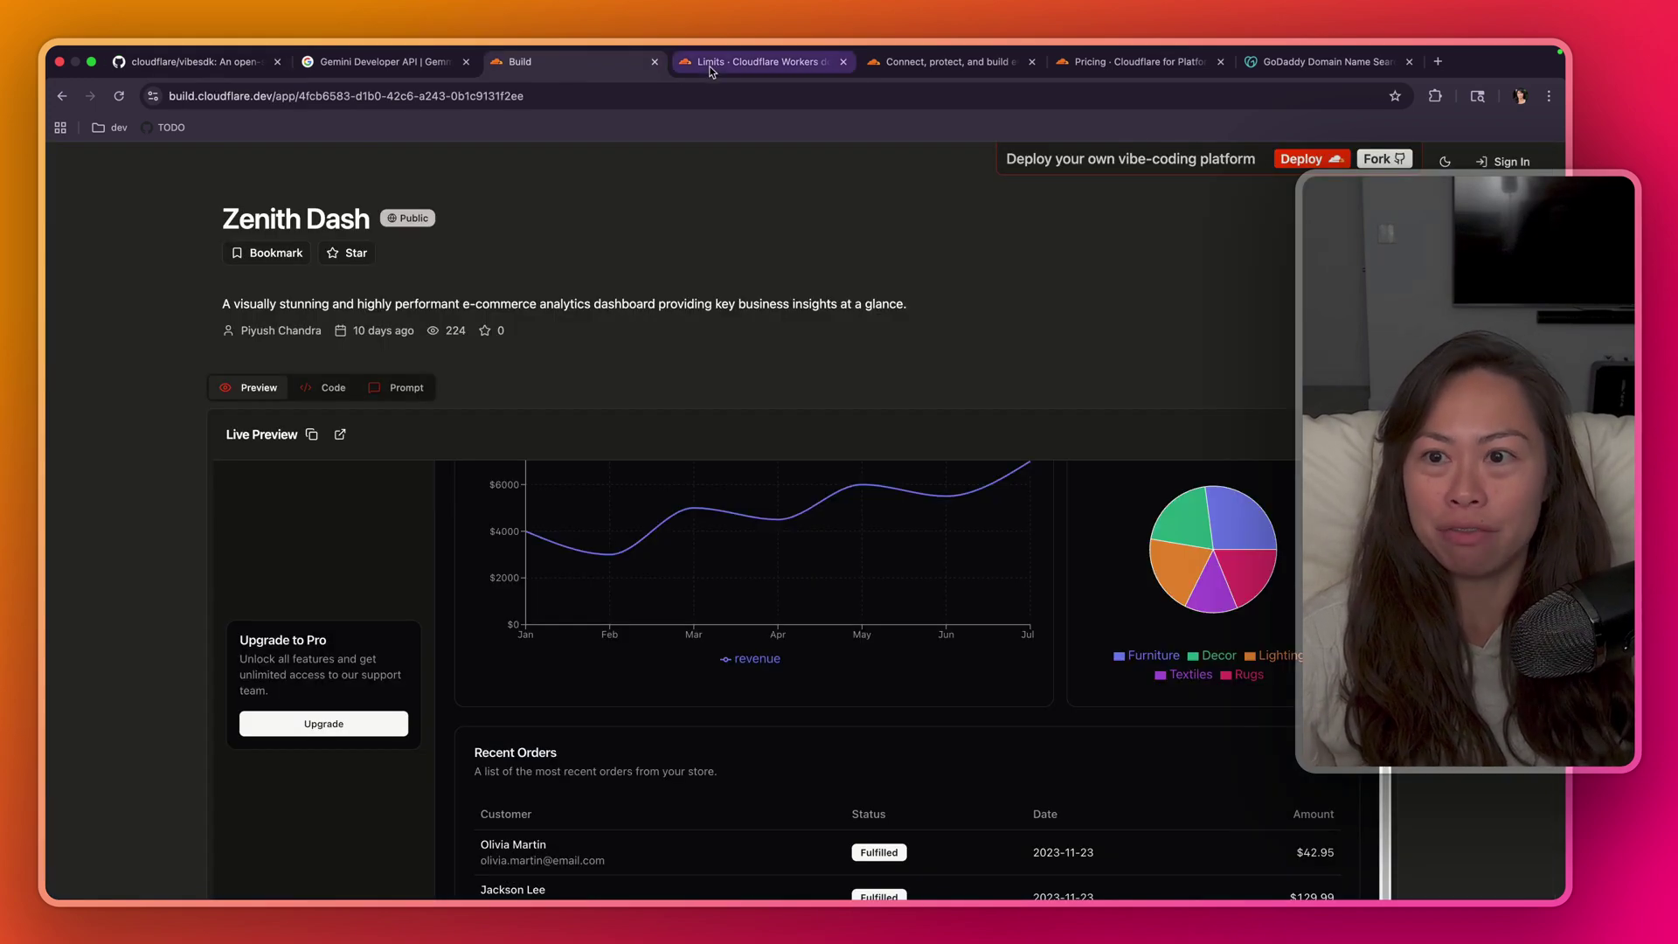
left_click(65, 97)
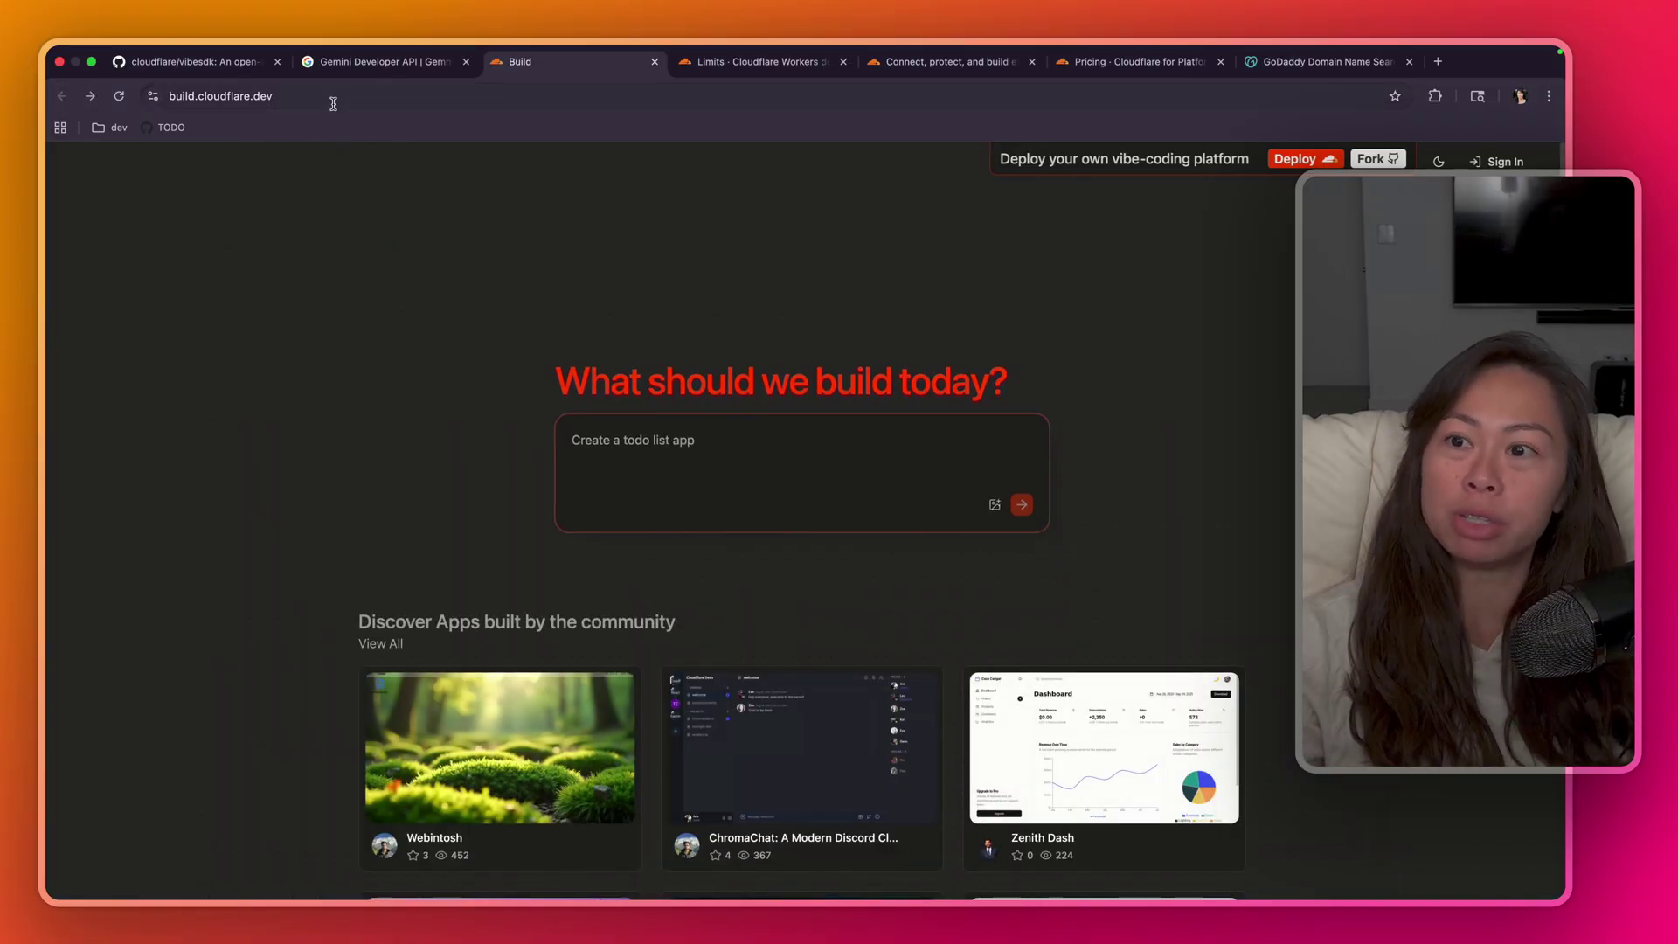
left_click(319, 98)
- In the vibesdk README, highlight the Workers Paid Plan and Workers for Platforms prerequisites
key("super+1")
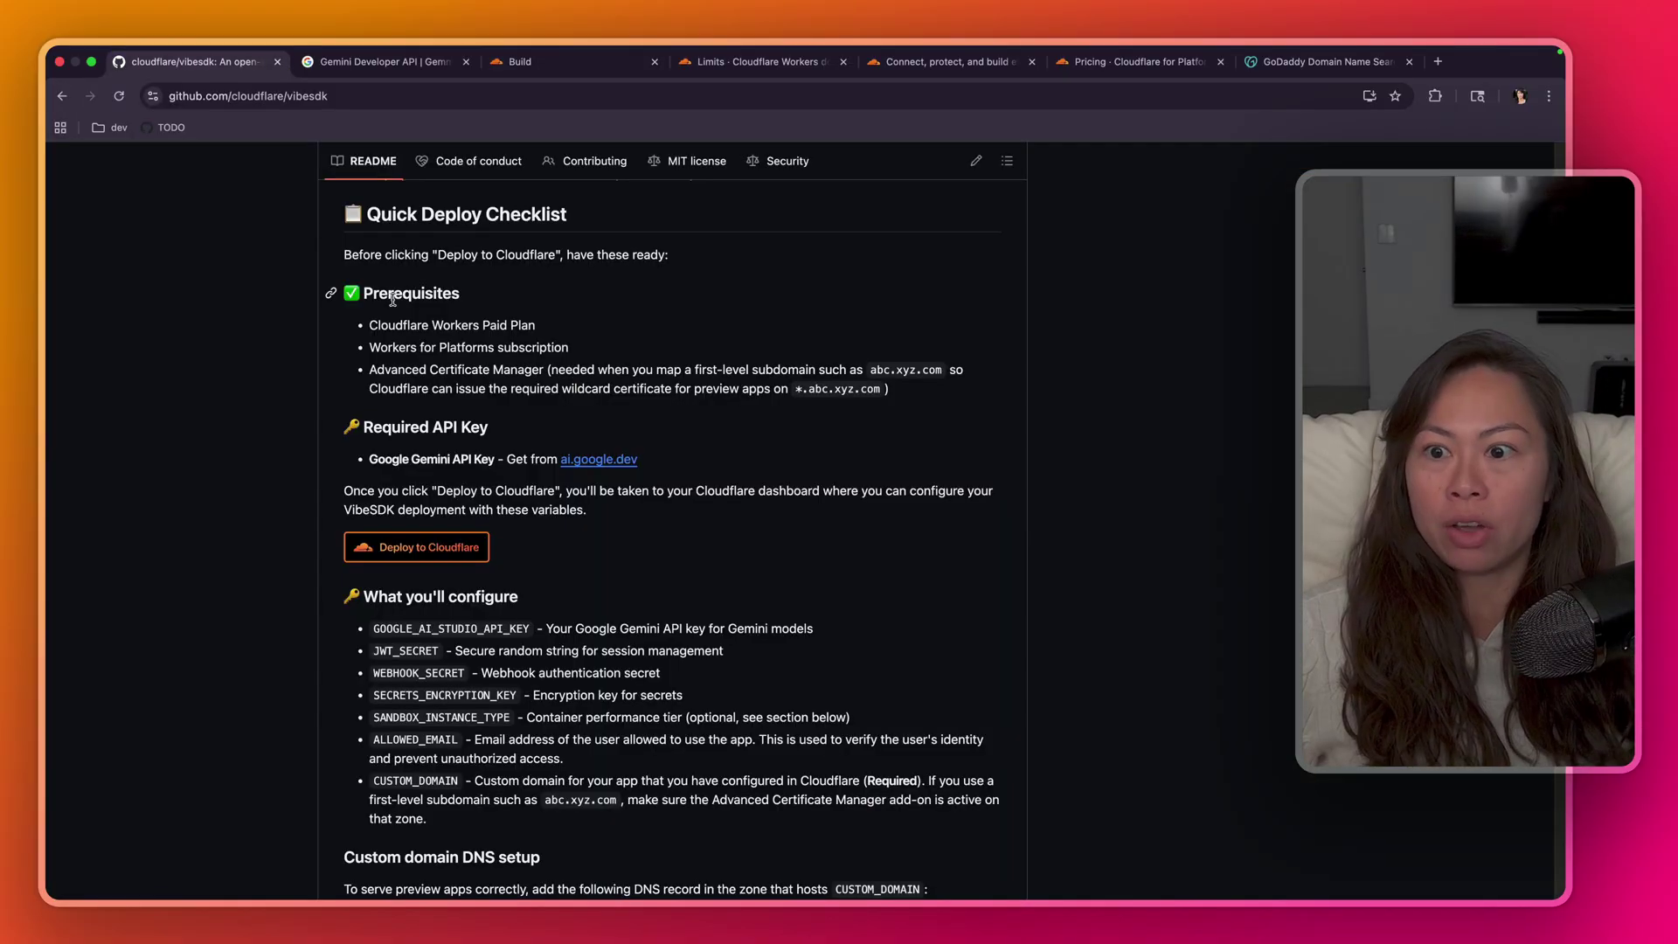
left_click_drag(343, 256, 711, 245)
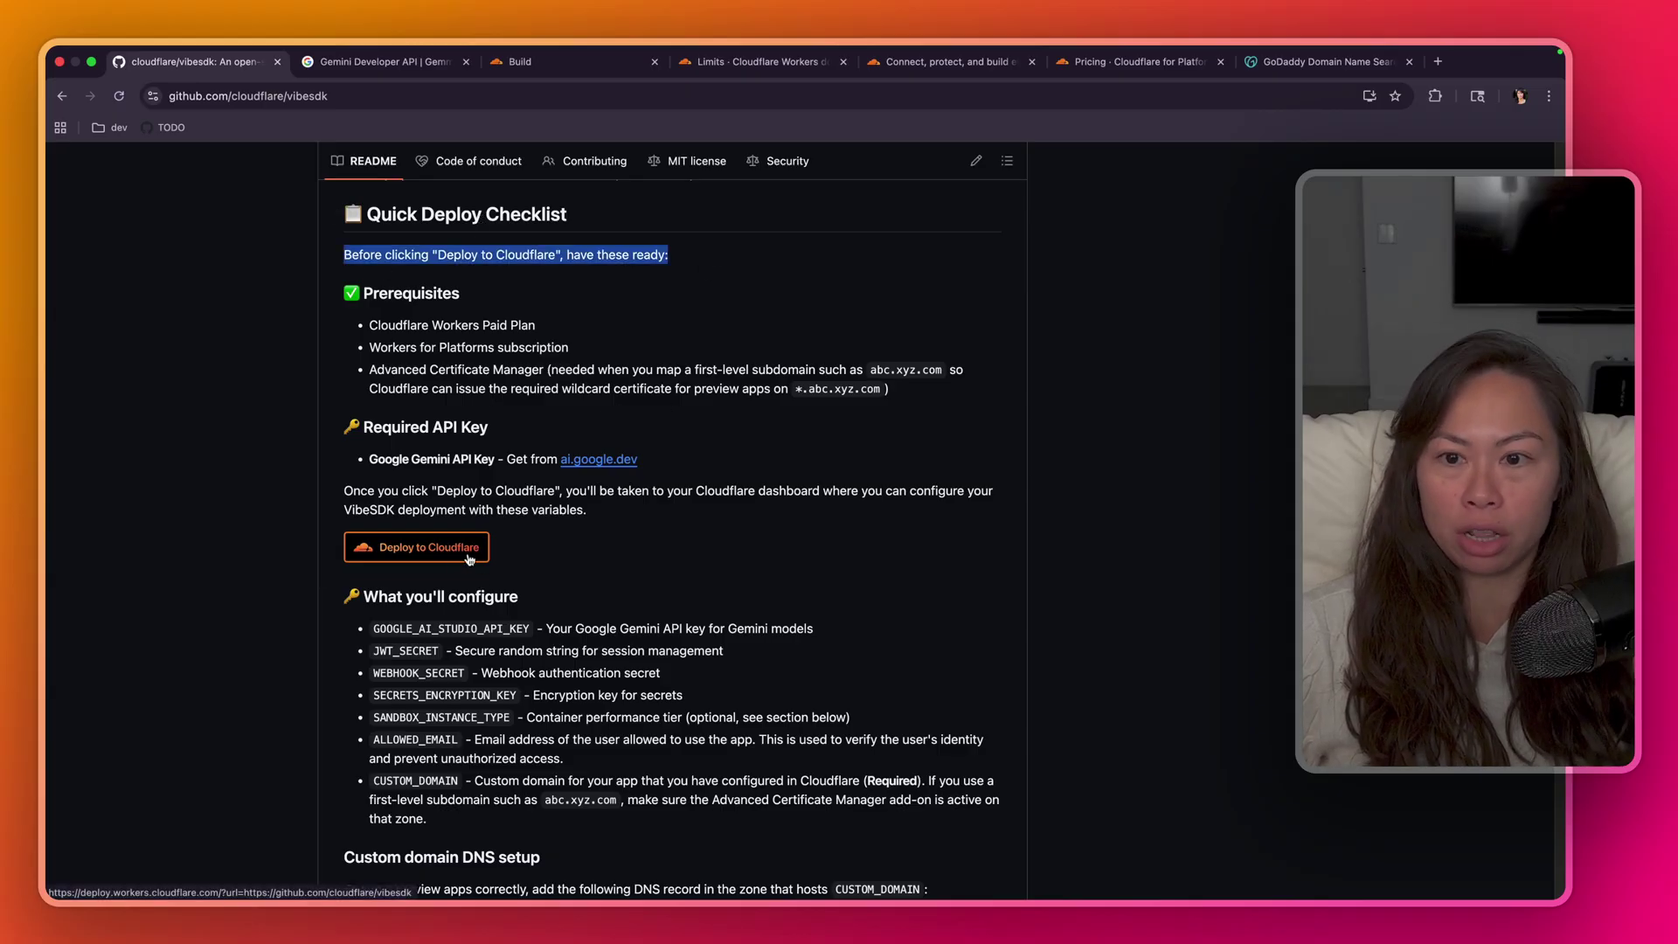
left_click_drag(607, 538, 634, 273)
left_click(610, 329)
left_click_drag(369, 325, 560, 332)
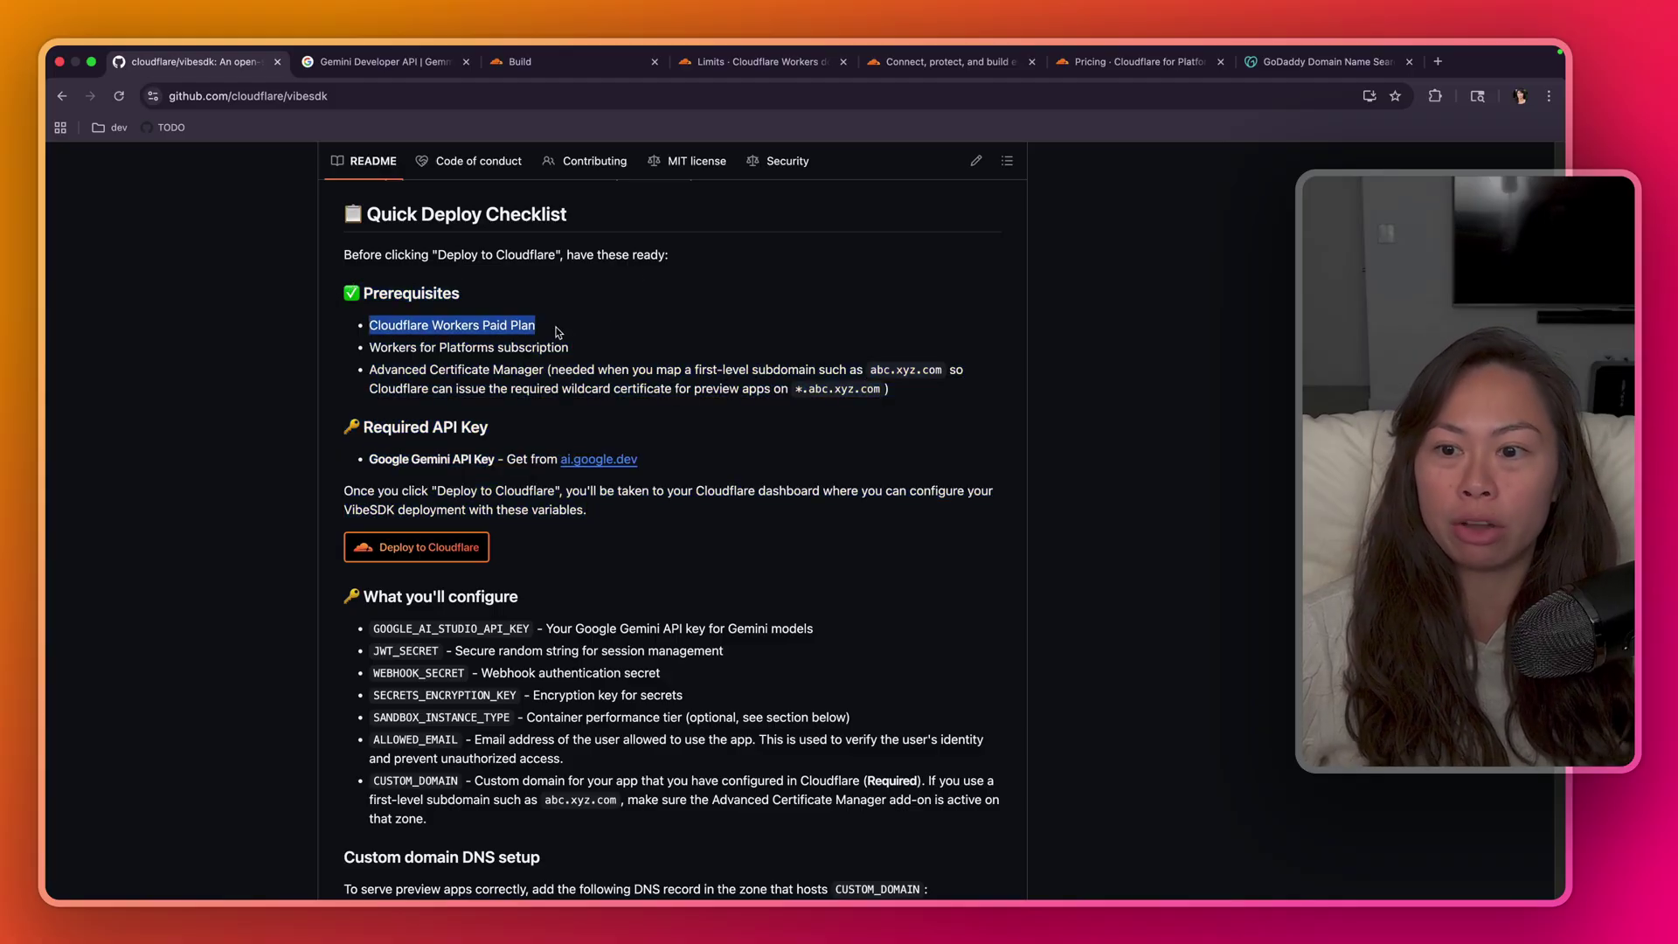
left_click_drag(369, 347, 441, 325)
left_click(450, 326)
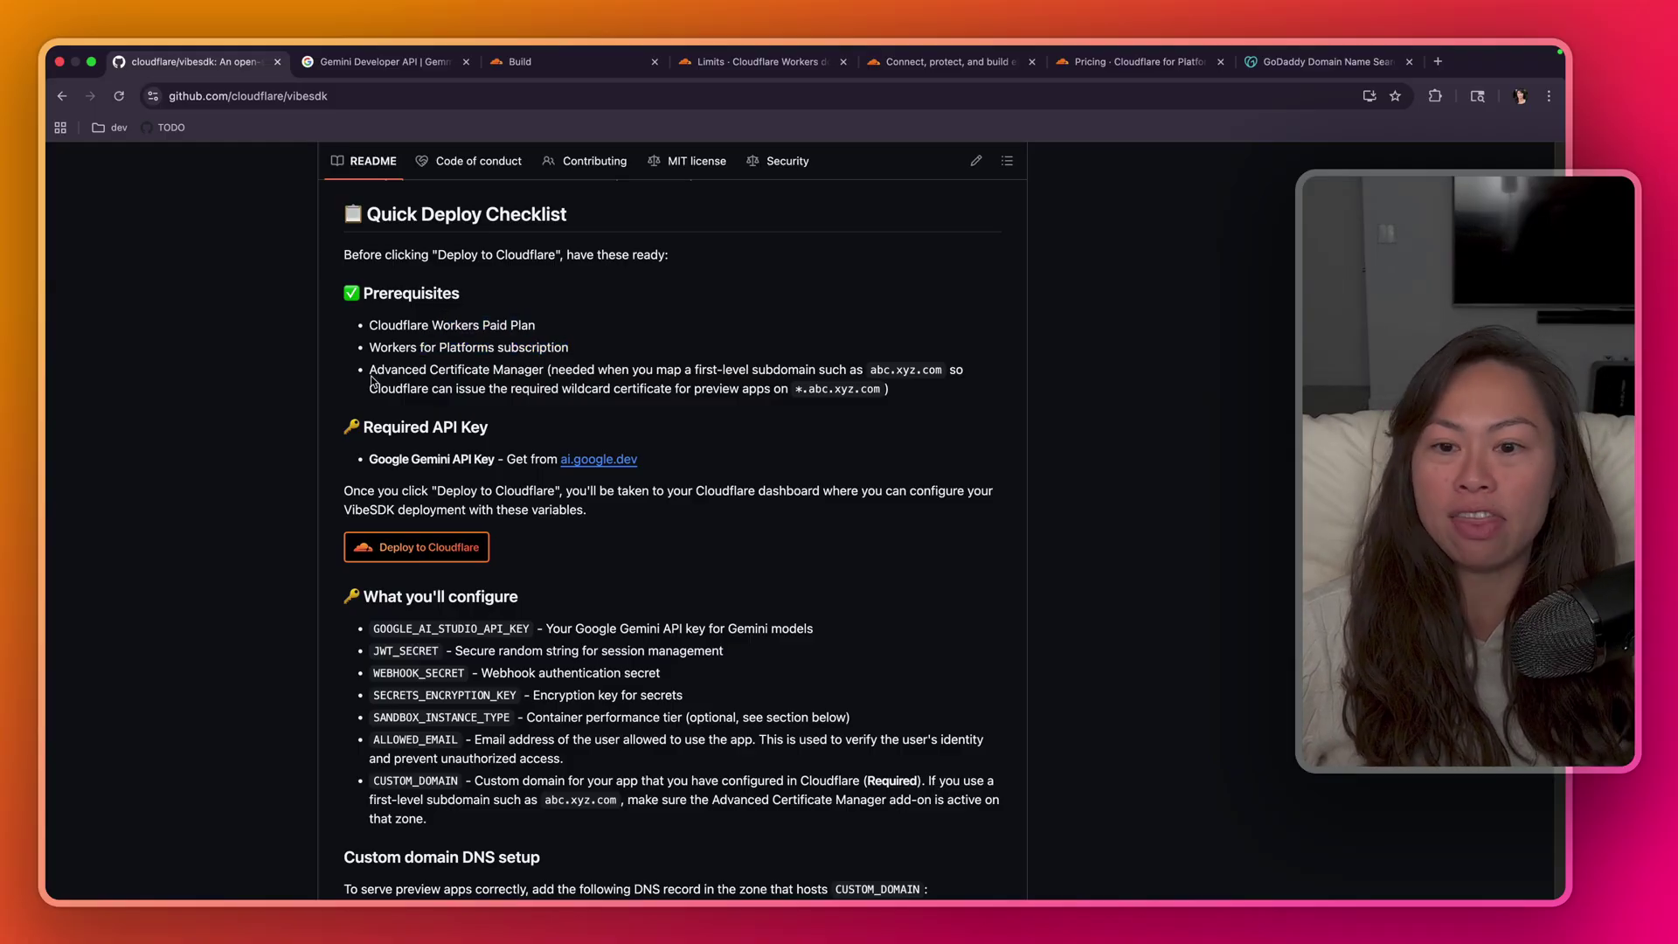
- Highlight the Advanced Certificate Manager requirement bullet
left_click_drag(369, 369, 934, 392)
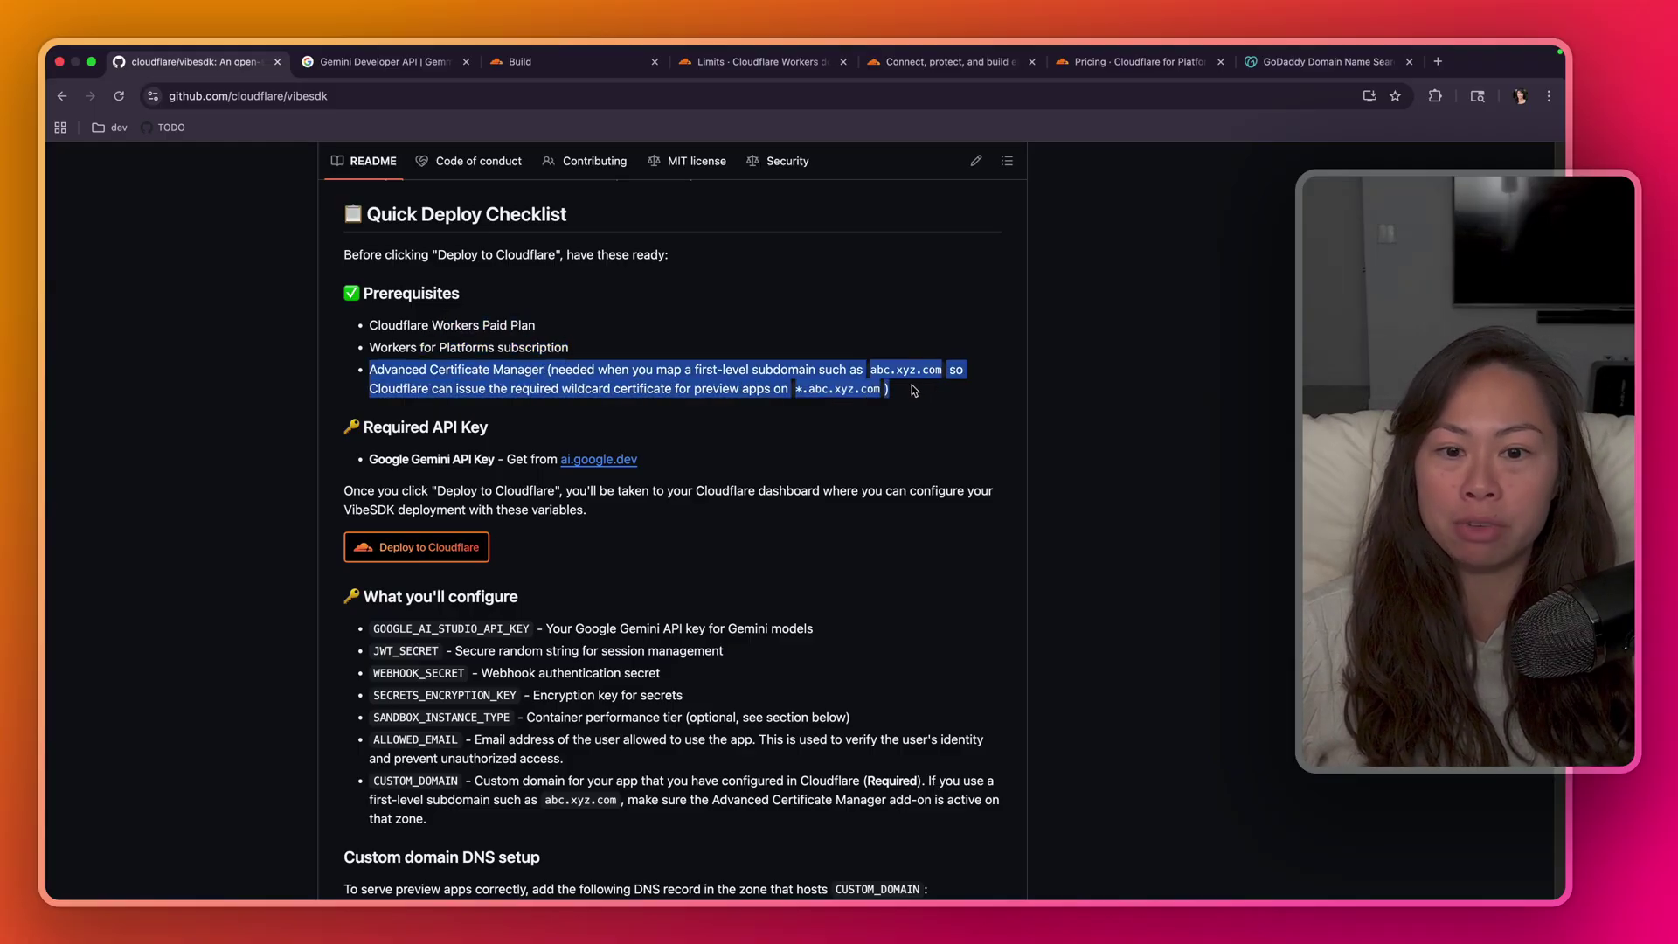
left_click(618, 383)
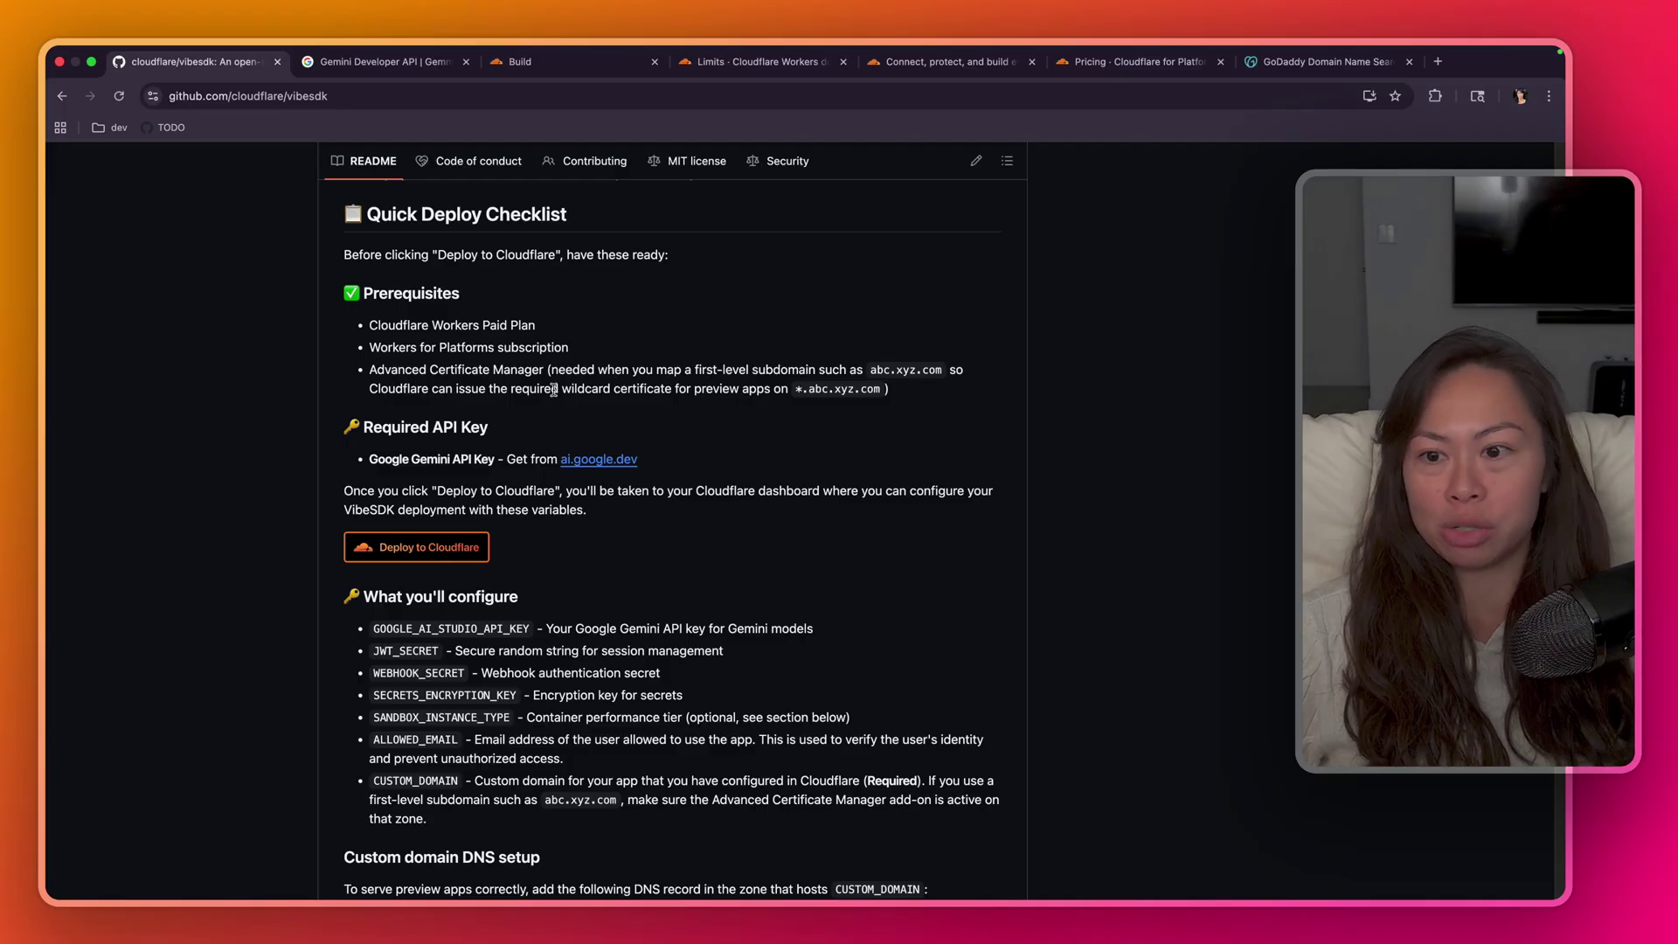
left_click_drag(466, 372, 685, 372)
left_click_drag(543, 372, 356, 371)
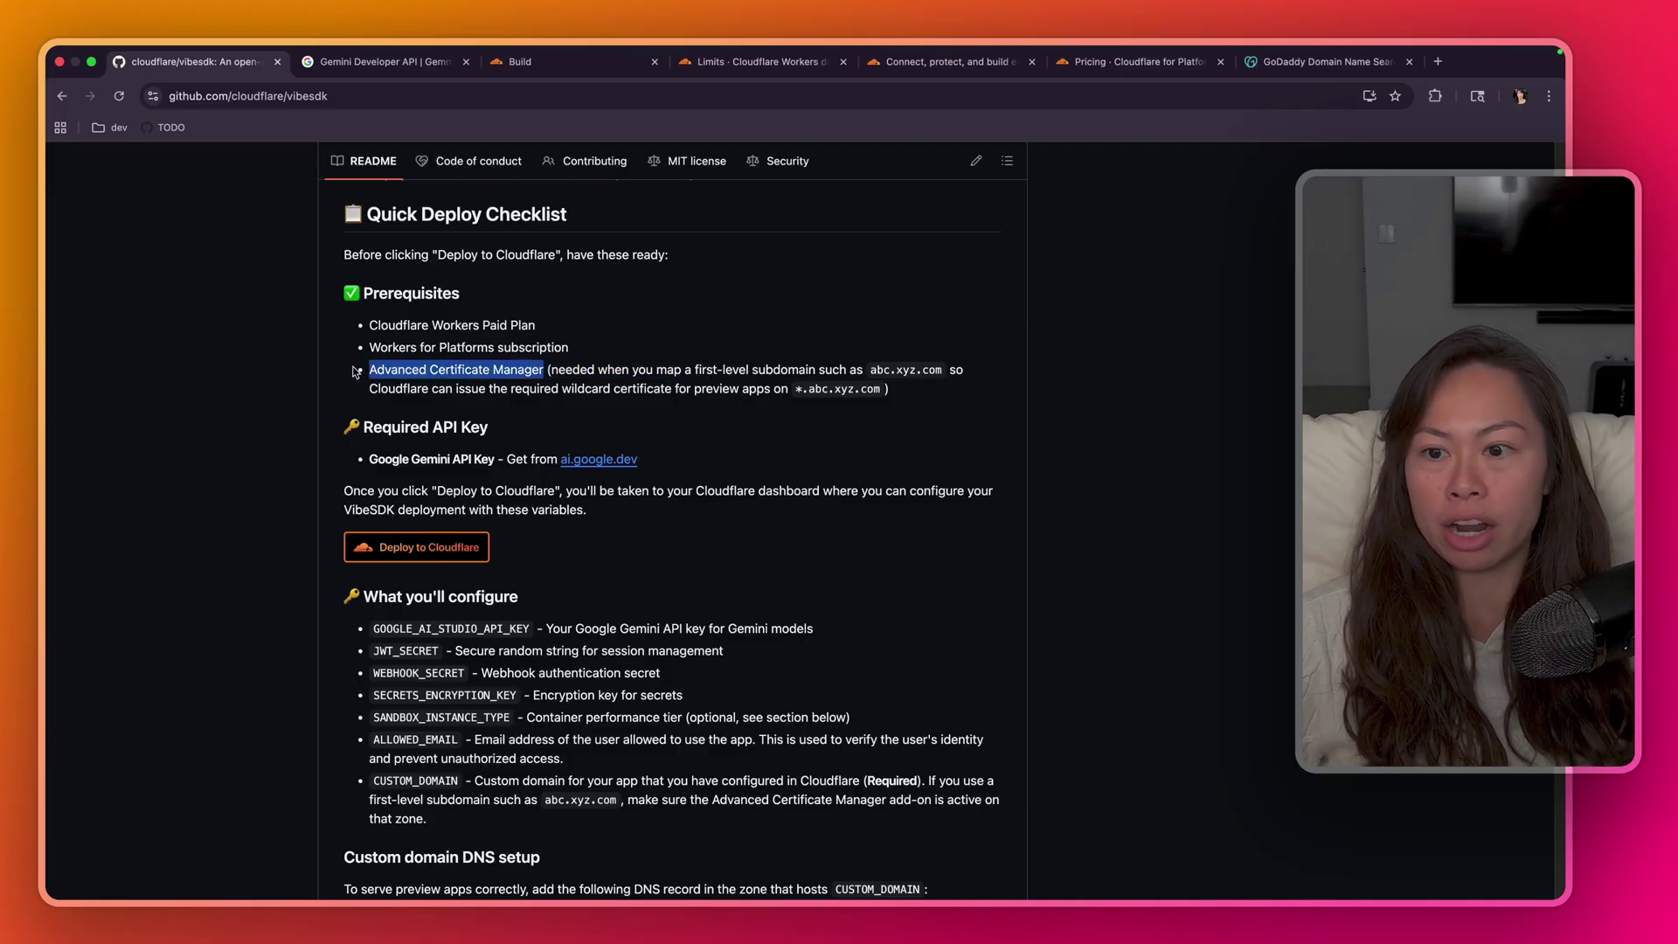
triple_click(756, 388)
- Check the GoDaddy search result for freevibecode.ai
left_click(1324, 67)
left_click_drag(383, 246, 443, 247)
left_click(220, 247)
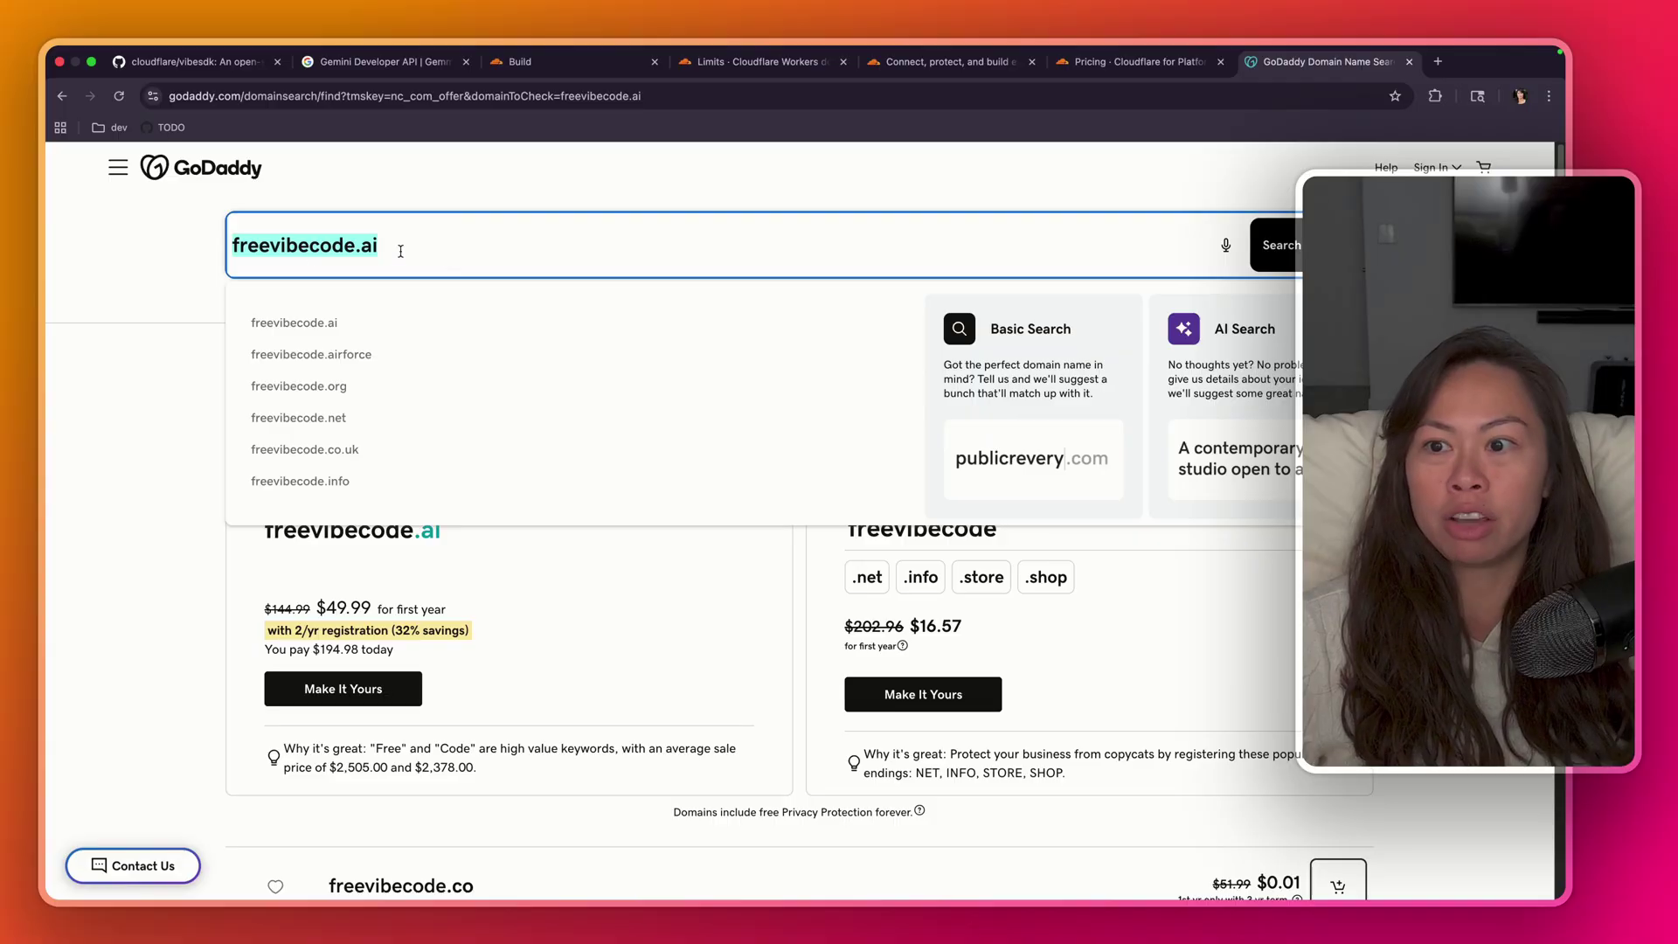
- In a new tab, search 'agents' and load the Free AI Agents & Automations site
left_click(1440, 65)
type("agents")
key("Return")
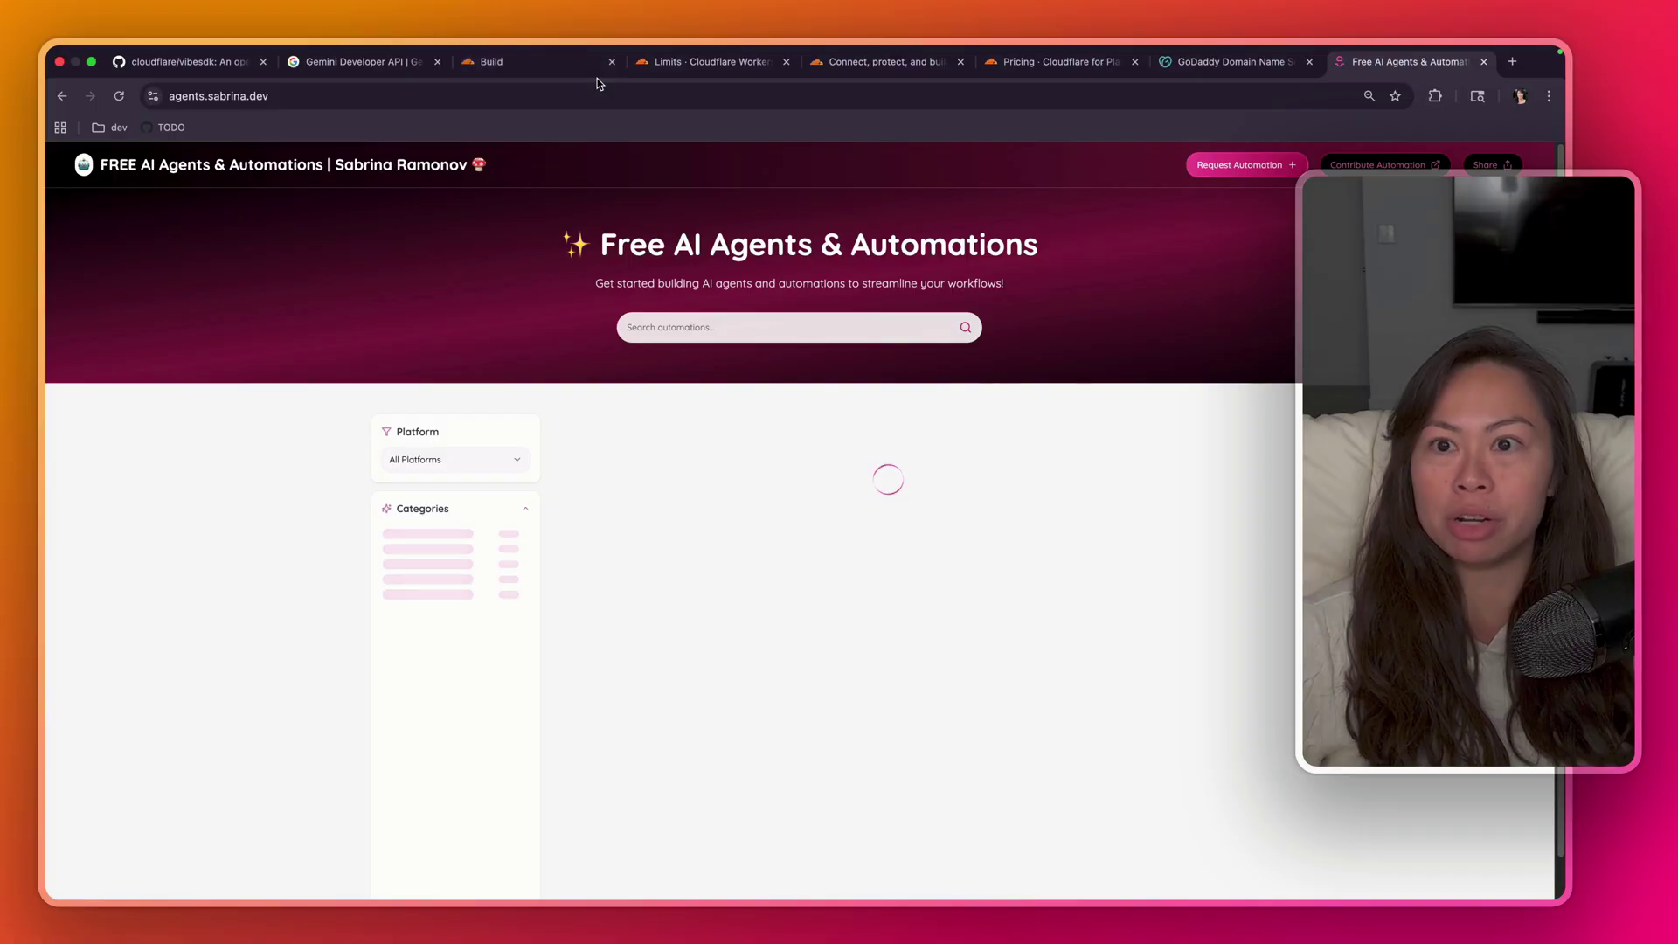
left_click(578, 100)
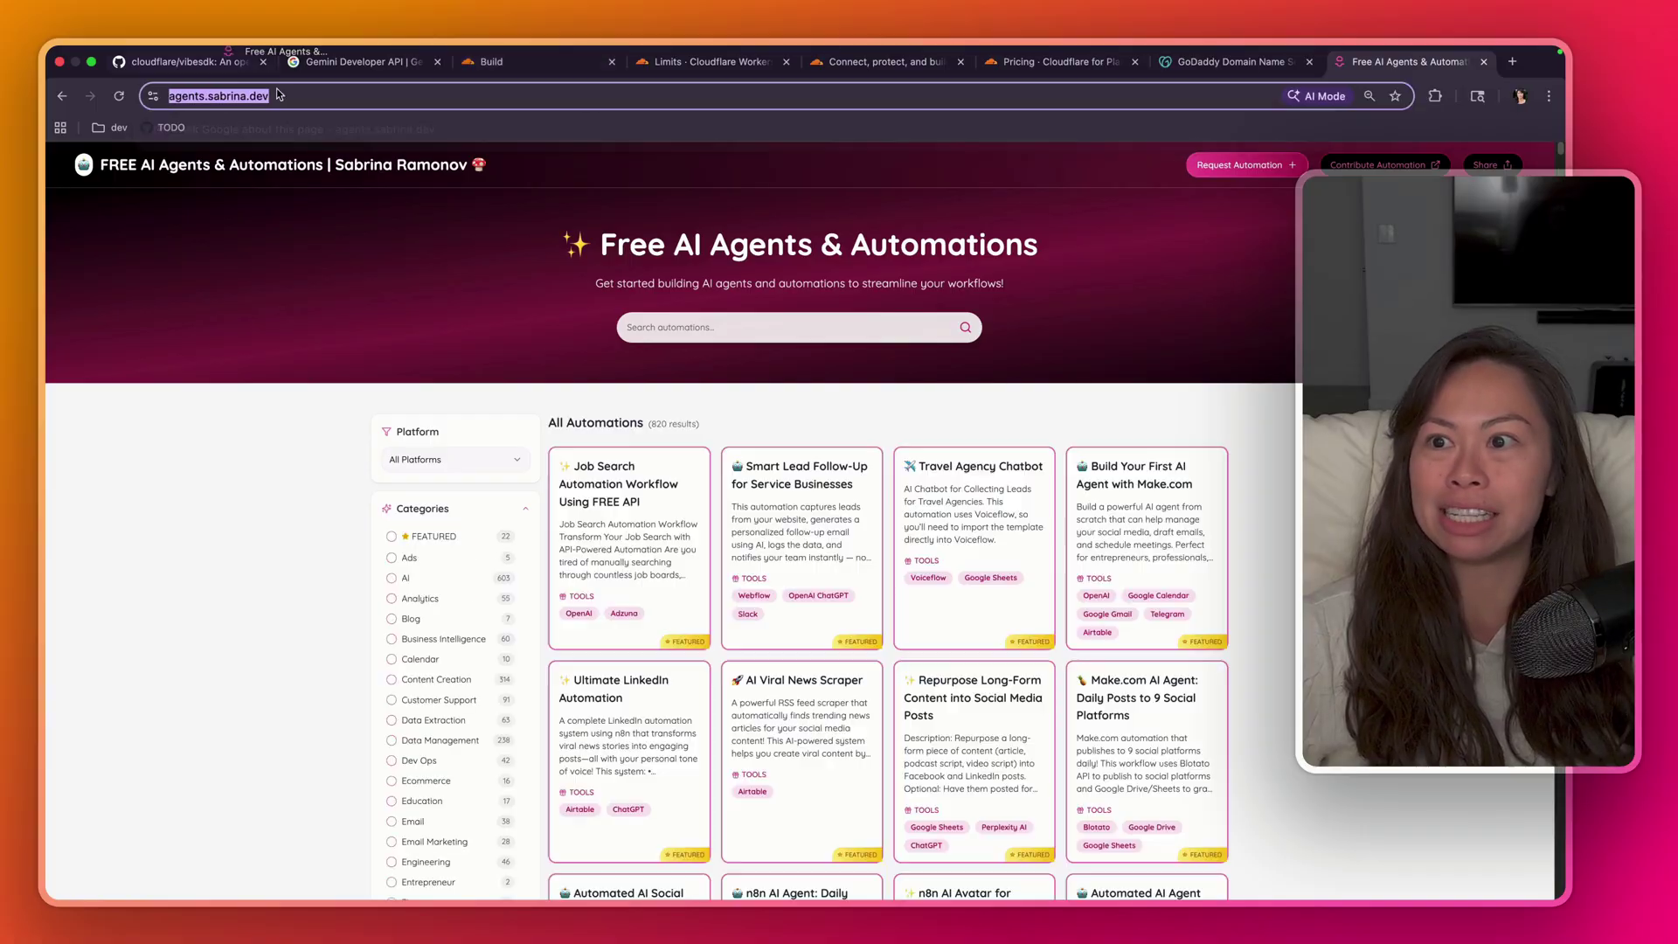
double_click(183, 97)
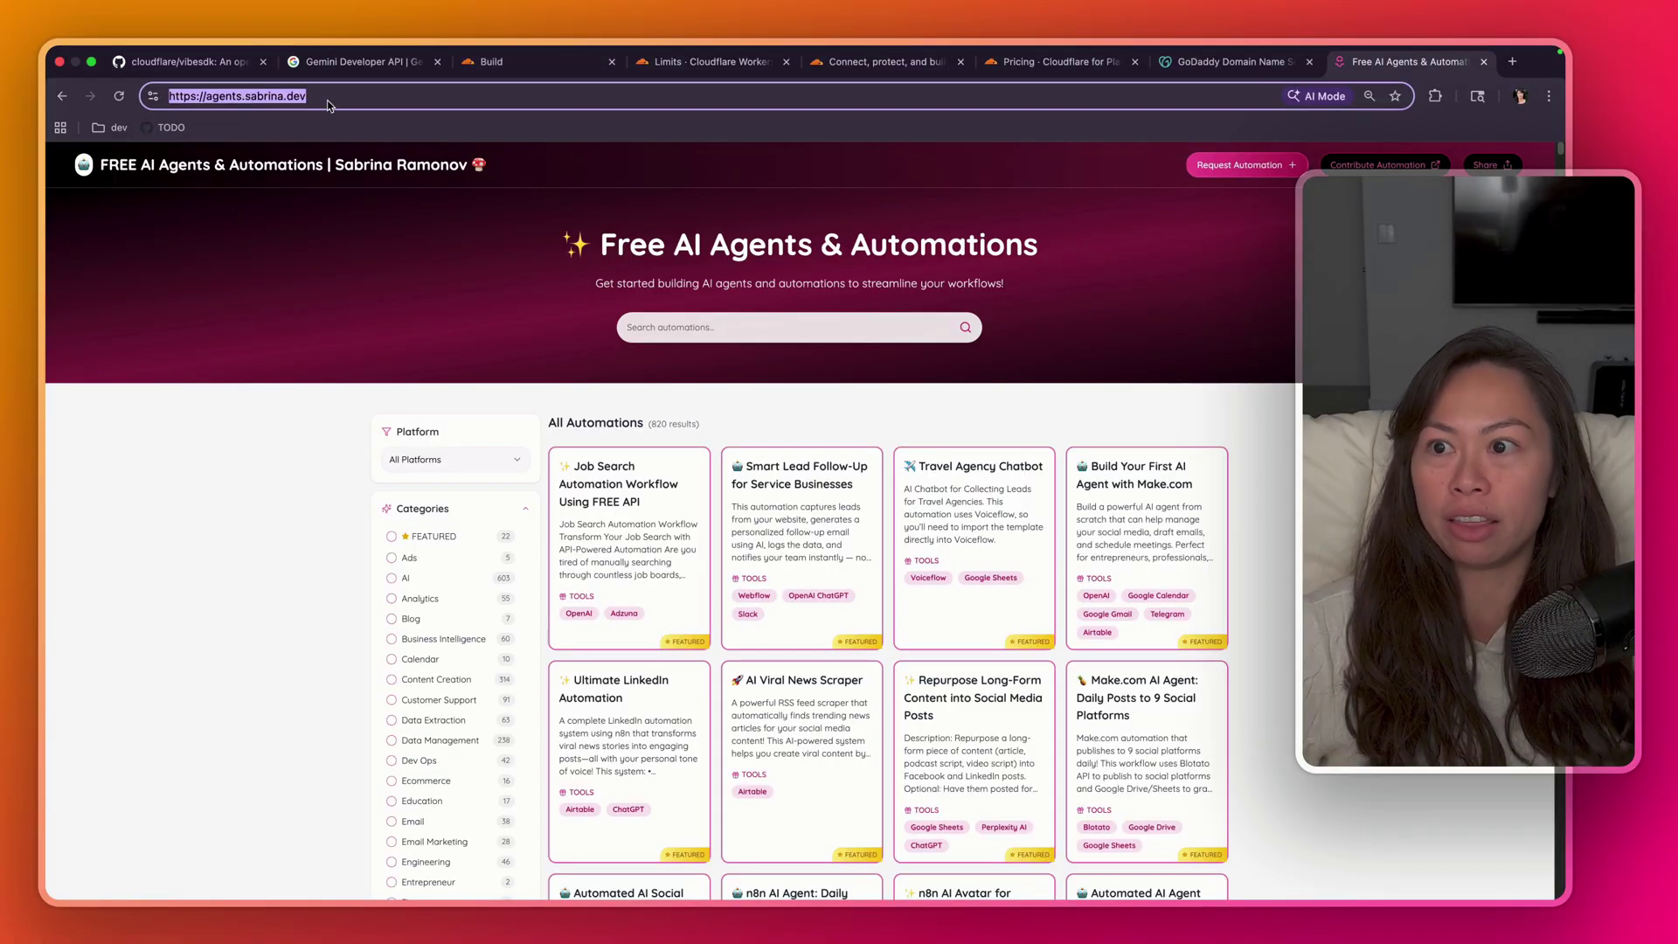
- Re-highlight the Advanced Certificate Manager bullet, then select freevibecode.ai in GoDaddy's search box
left_click(183, 61)
triple_click(483, 388)
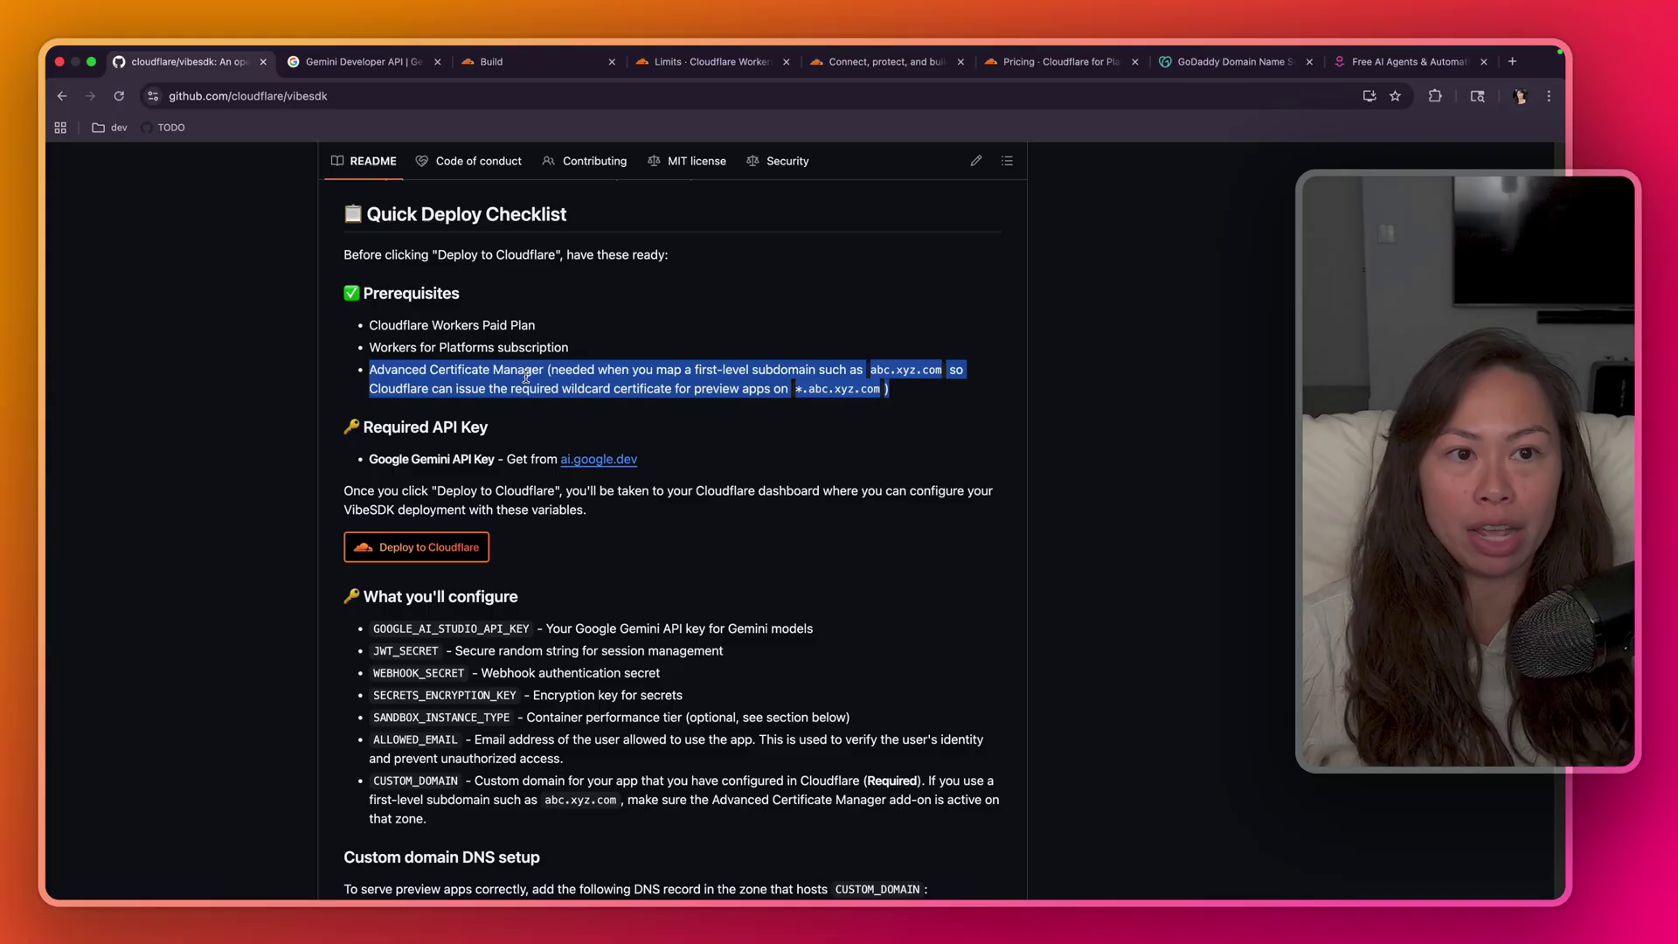
left_click(1407, 61)
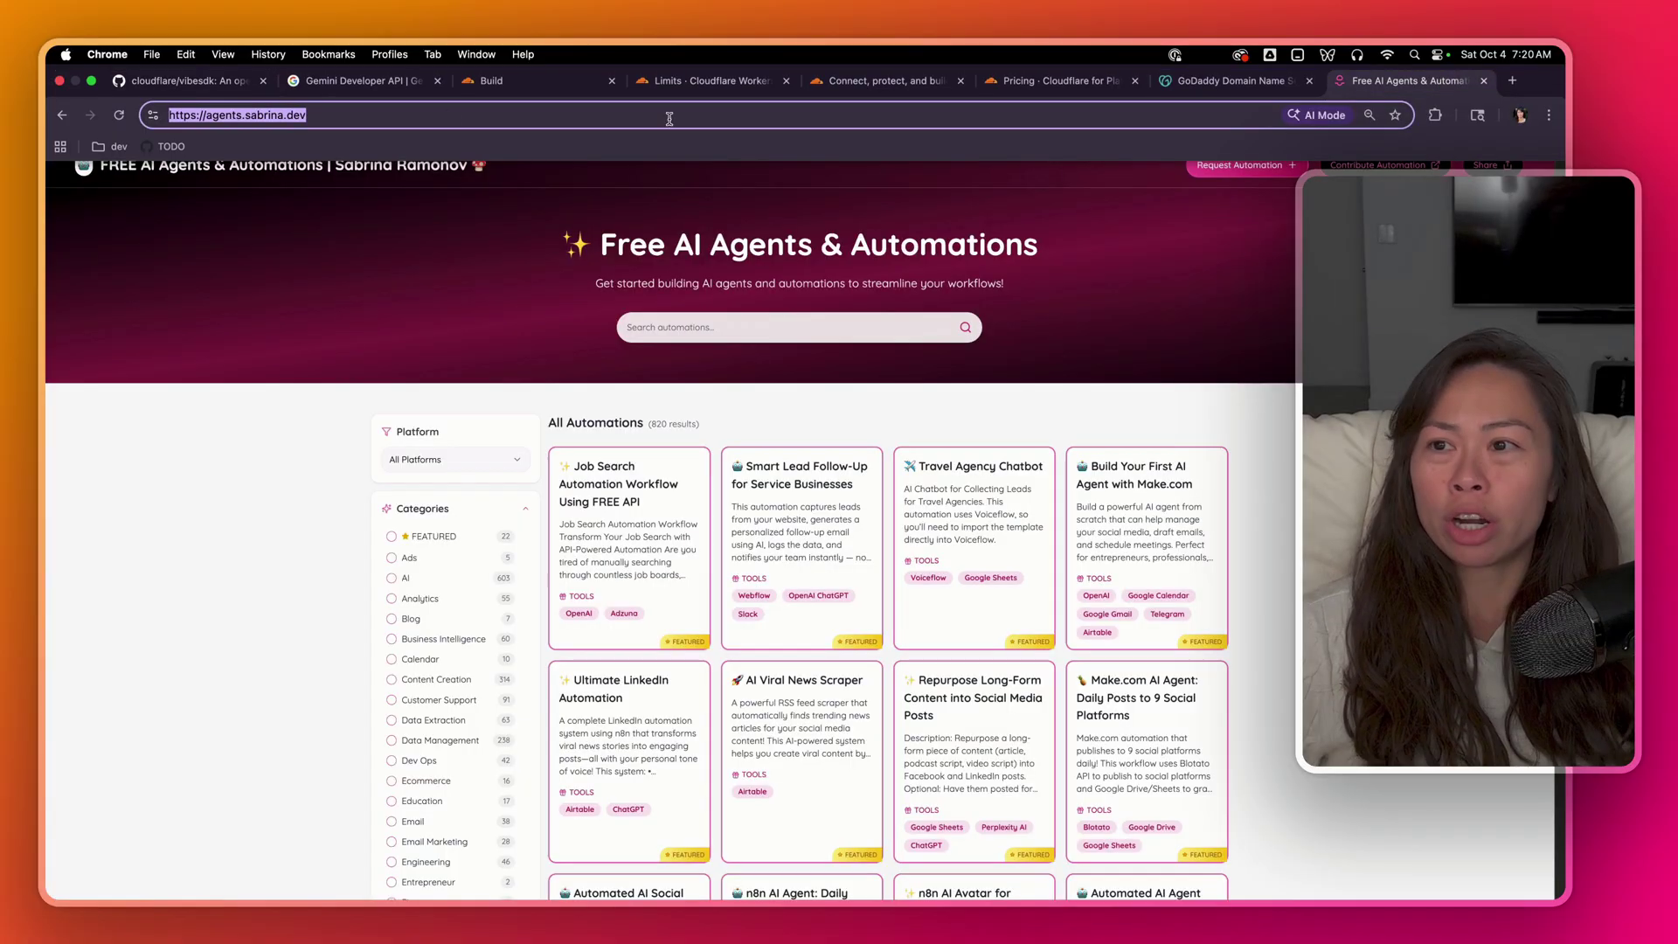
left_click(1228, 80)
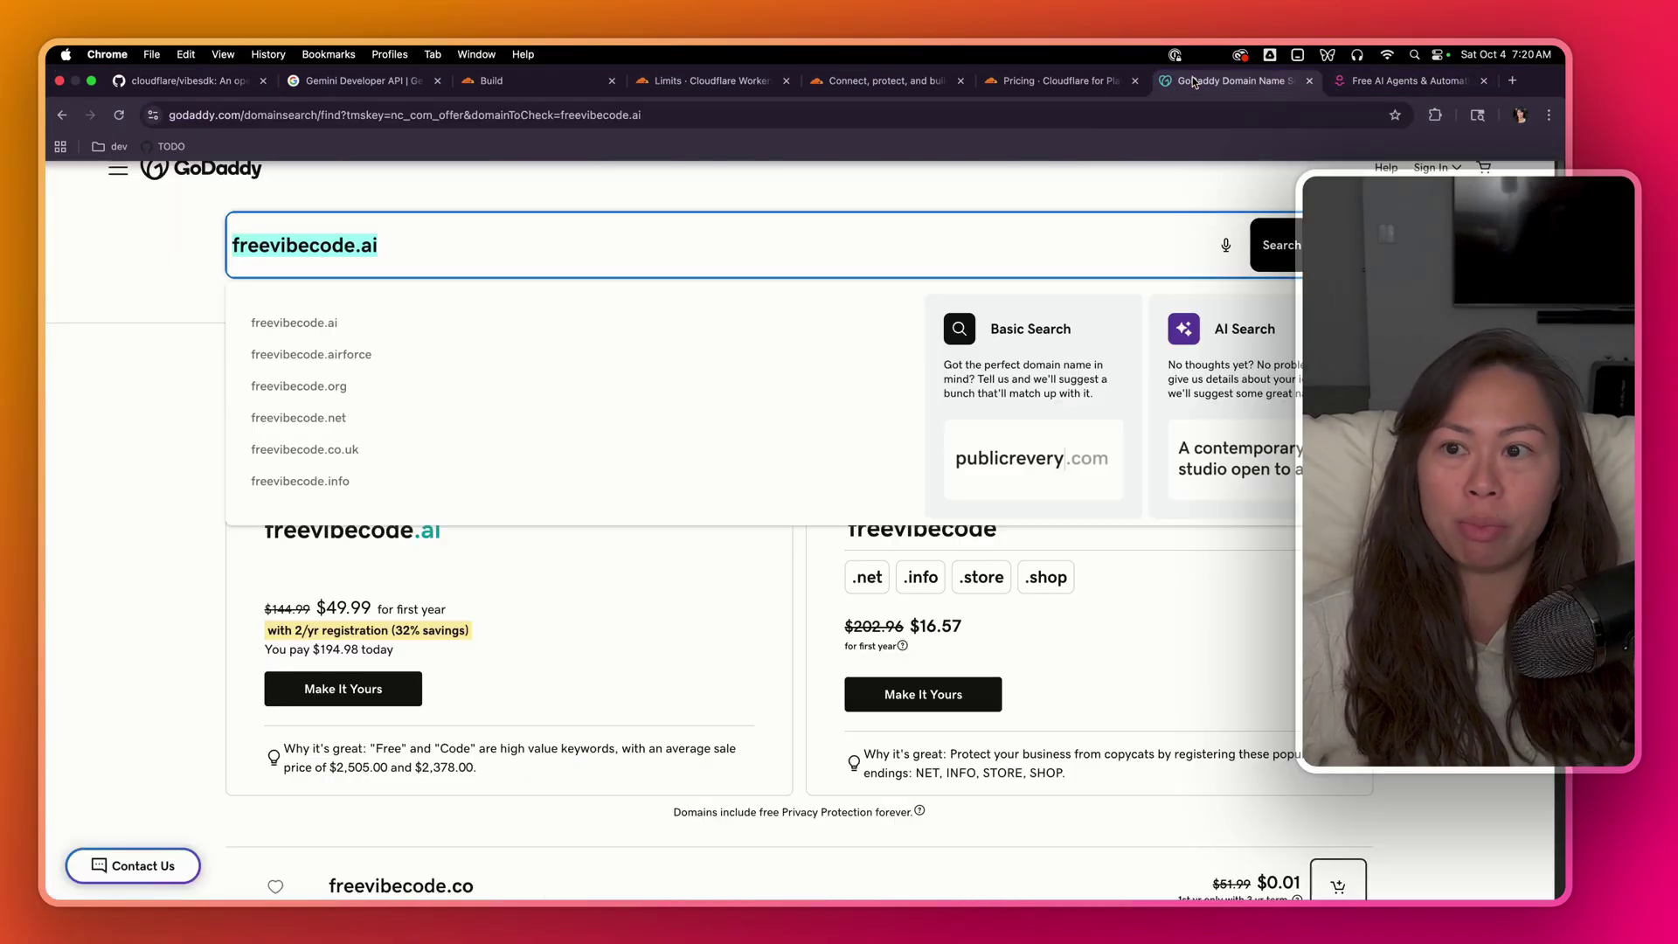
left_click_drag(516, 244, 242, 234)
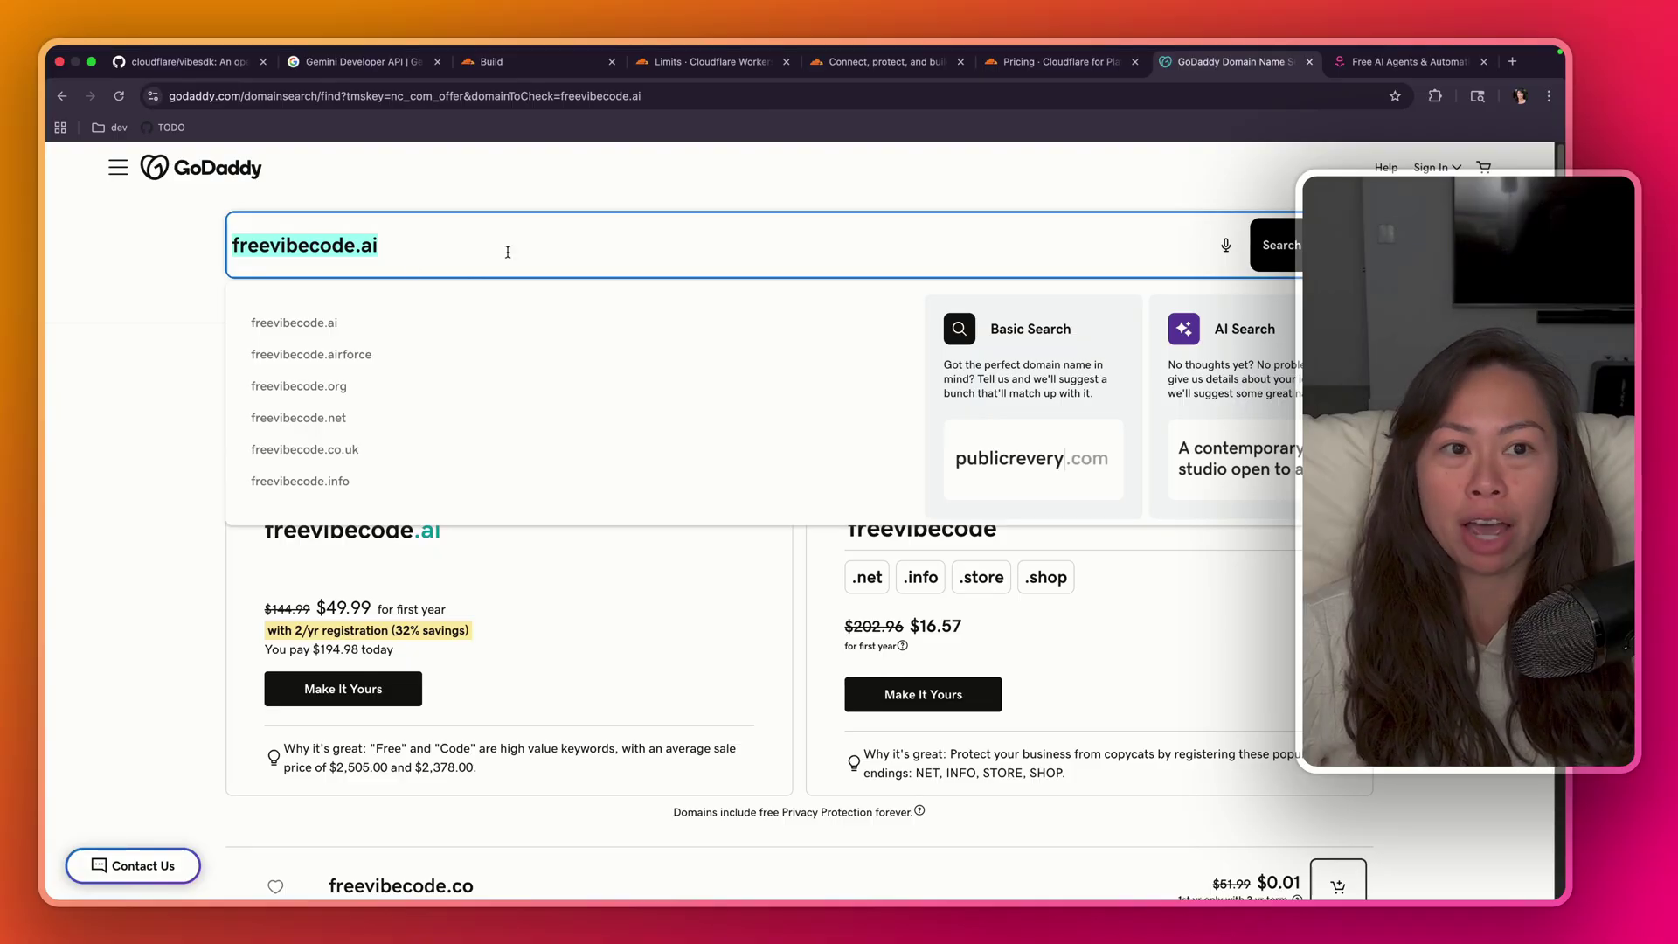
key("super+1")
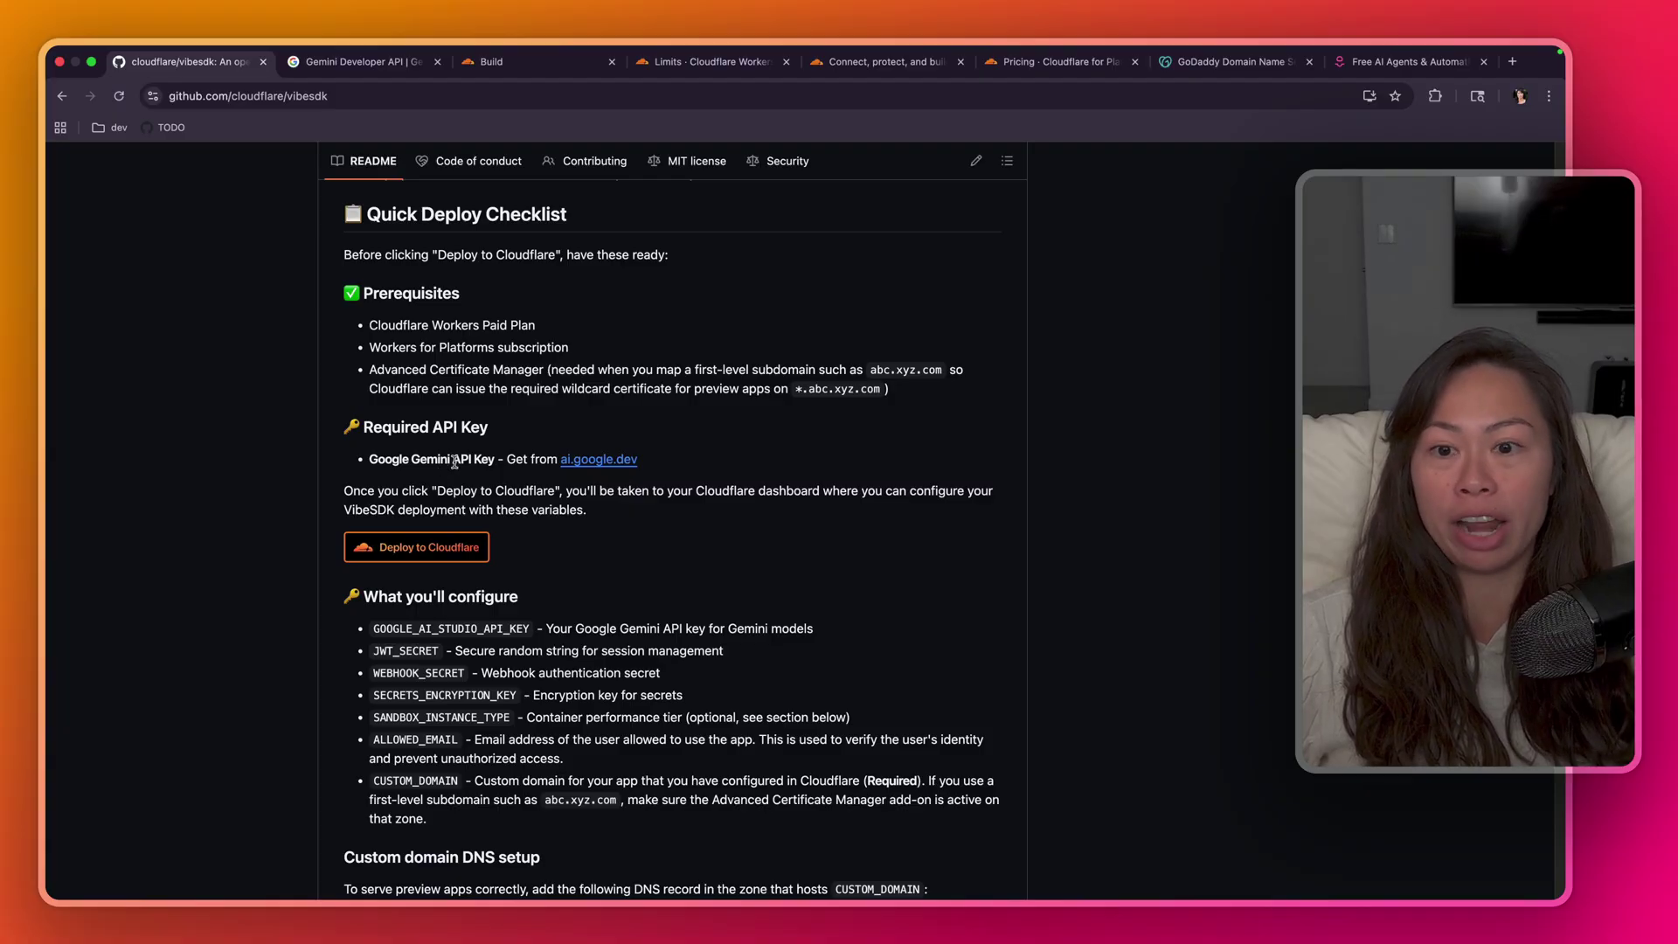
left_click_drag(586, 512, 434, 326)
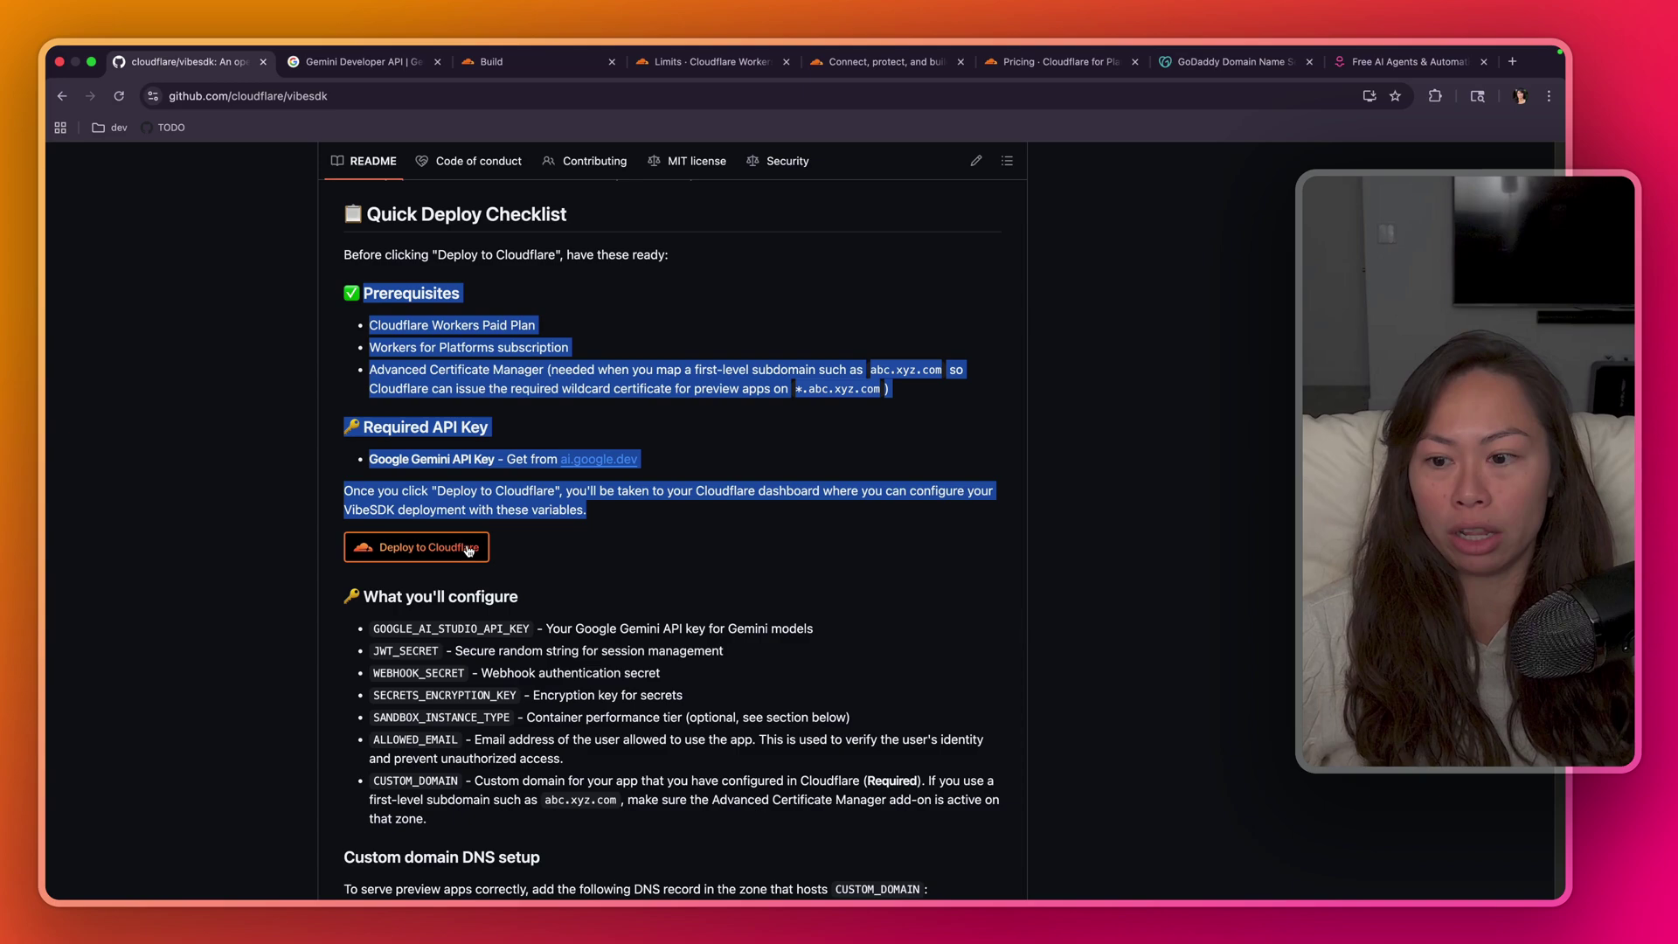
scroll(463, 557, "down", 3)
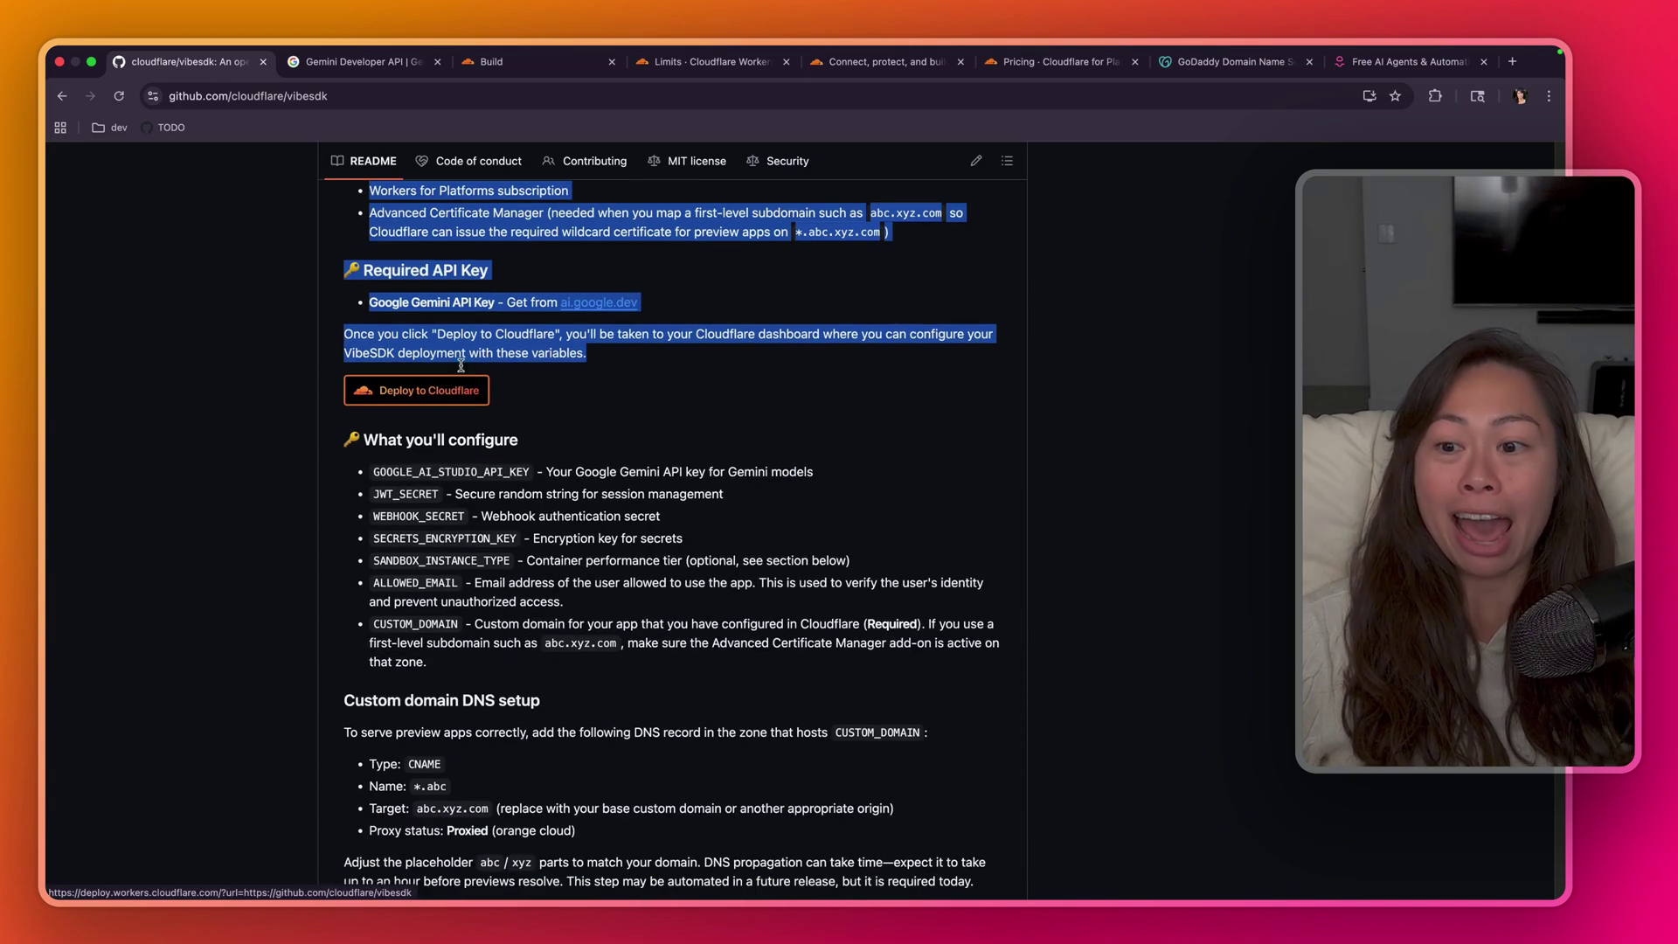
scroll(431, 395, "down", 4)
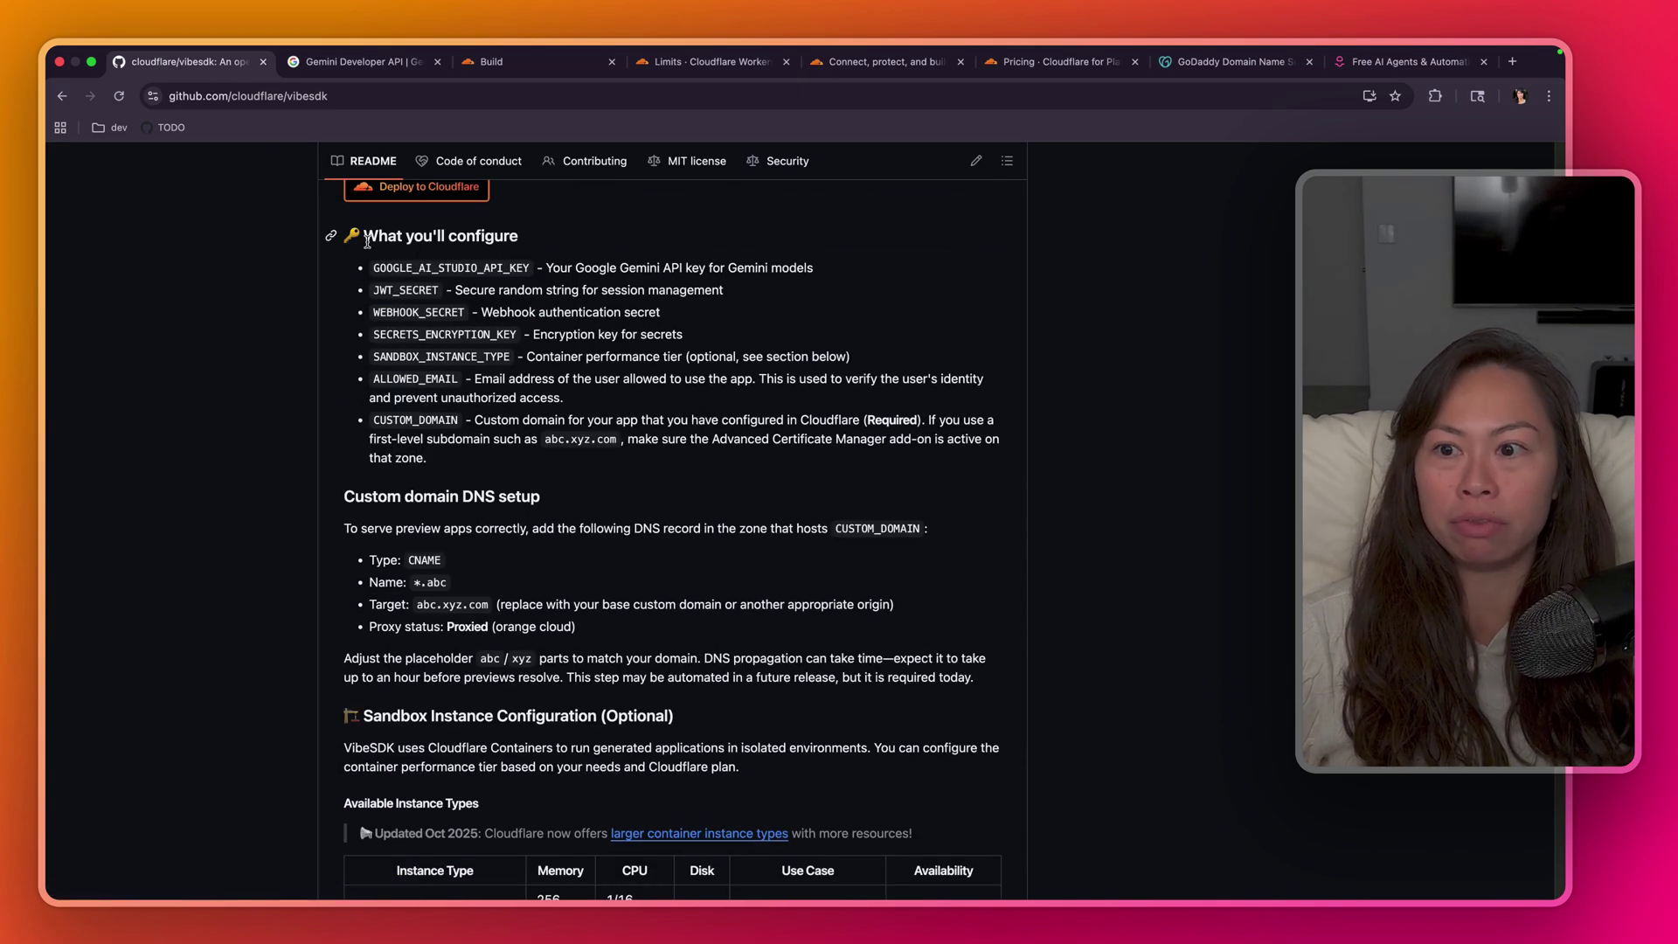
left_click_drag(363, 235, 481, 444)
left_click_drag(372, 378, 490, 439)
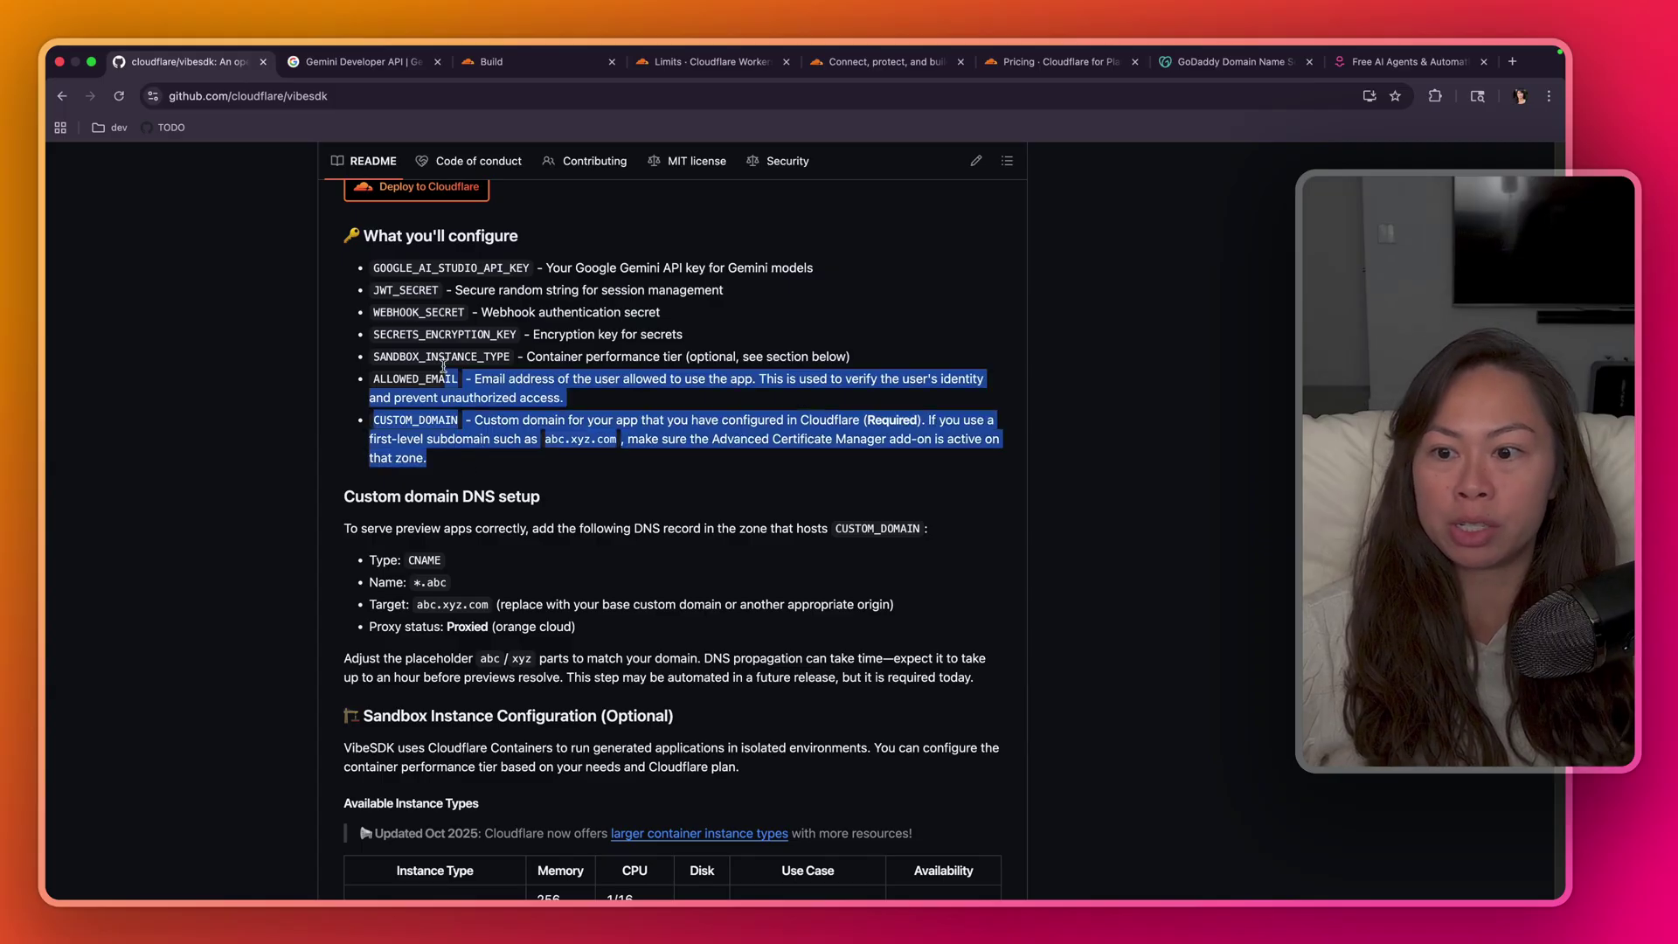
scroll(559, 349, "up", 6)
left_click_drag(536, 297, 421, 295)
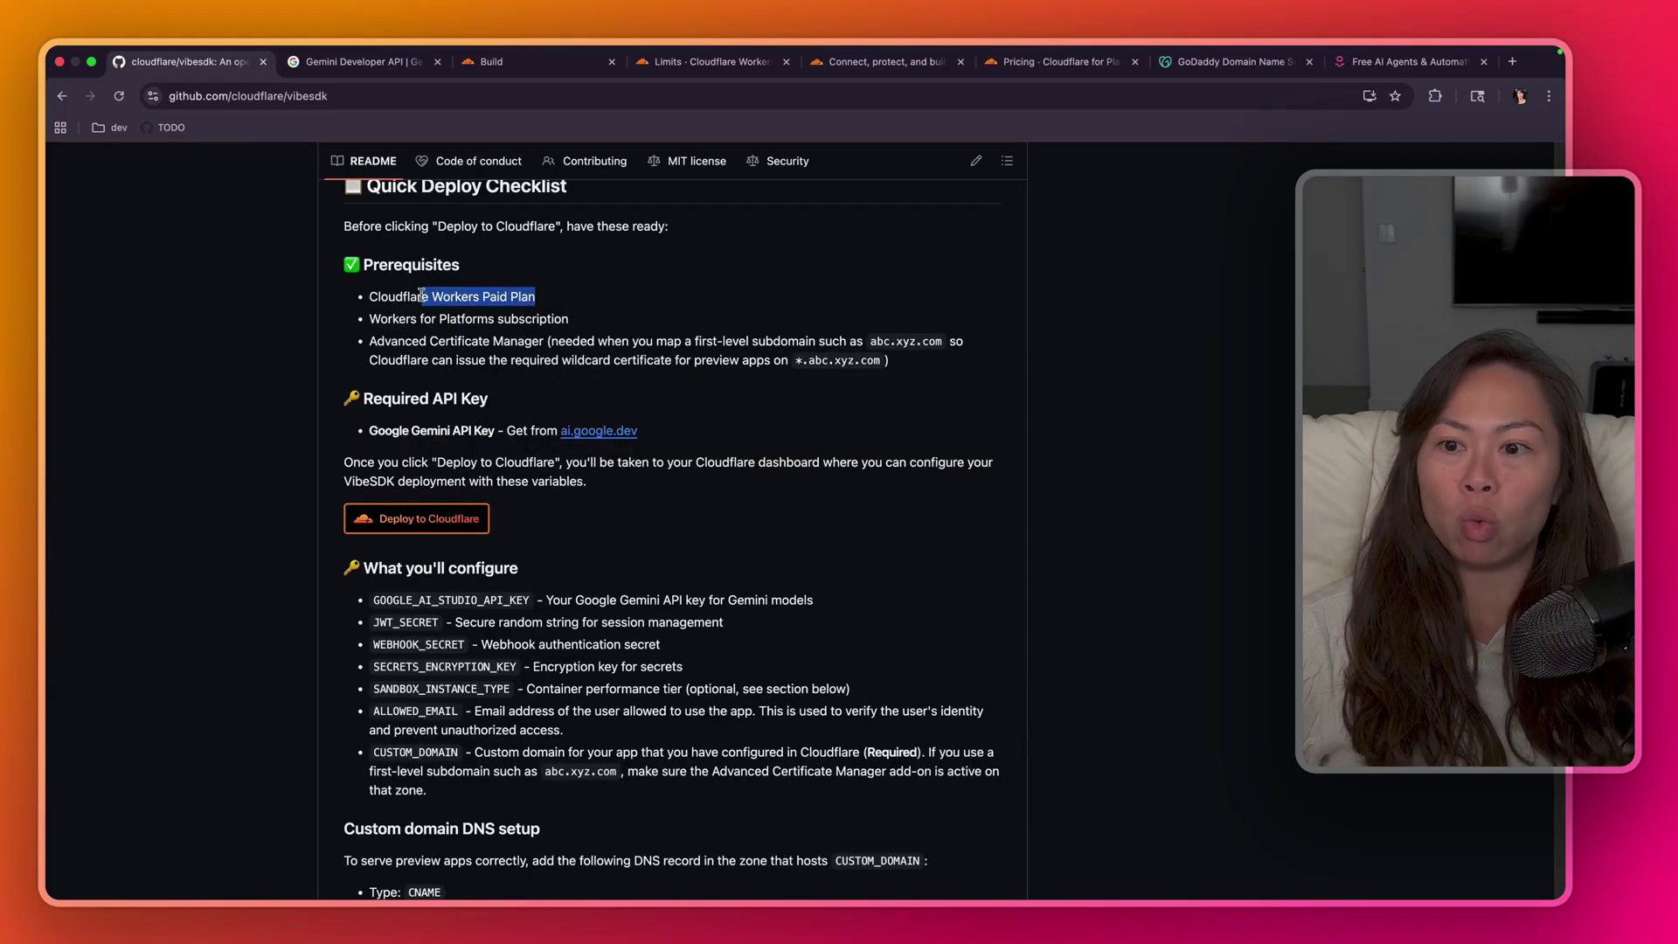
- On the Workers Limits docs, compare the Workers Free and Workers Paid plan columns
left_click(686, 66)
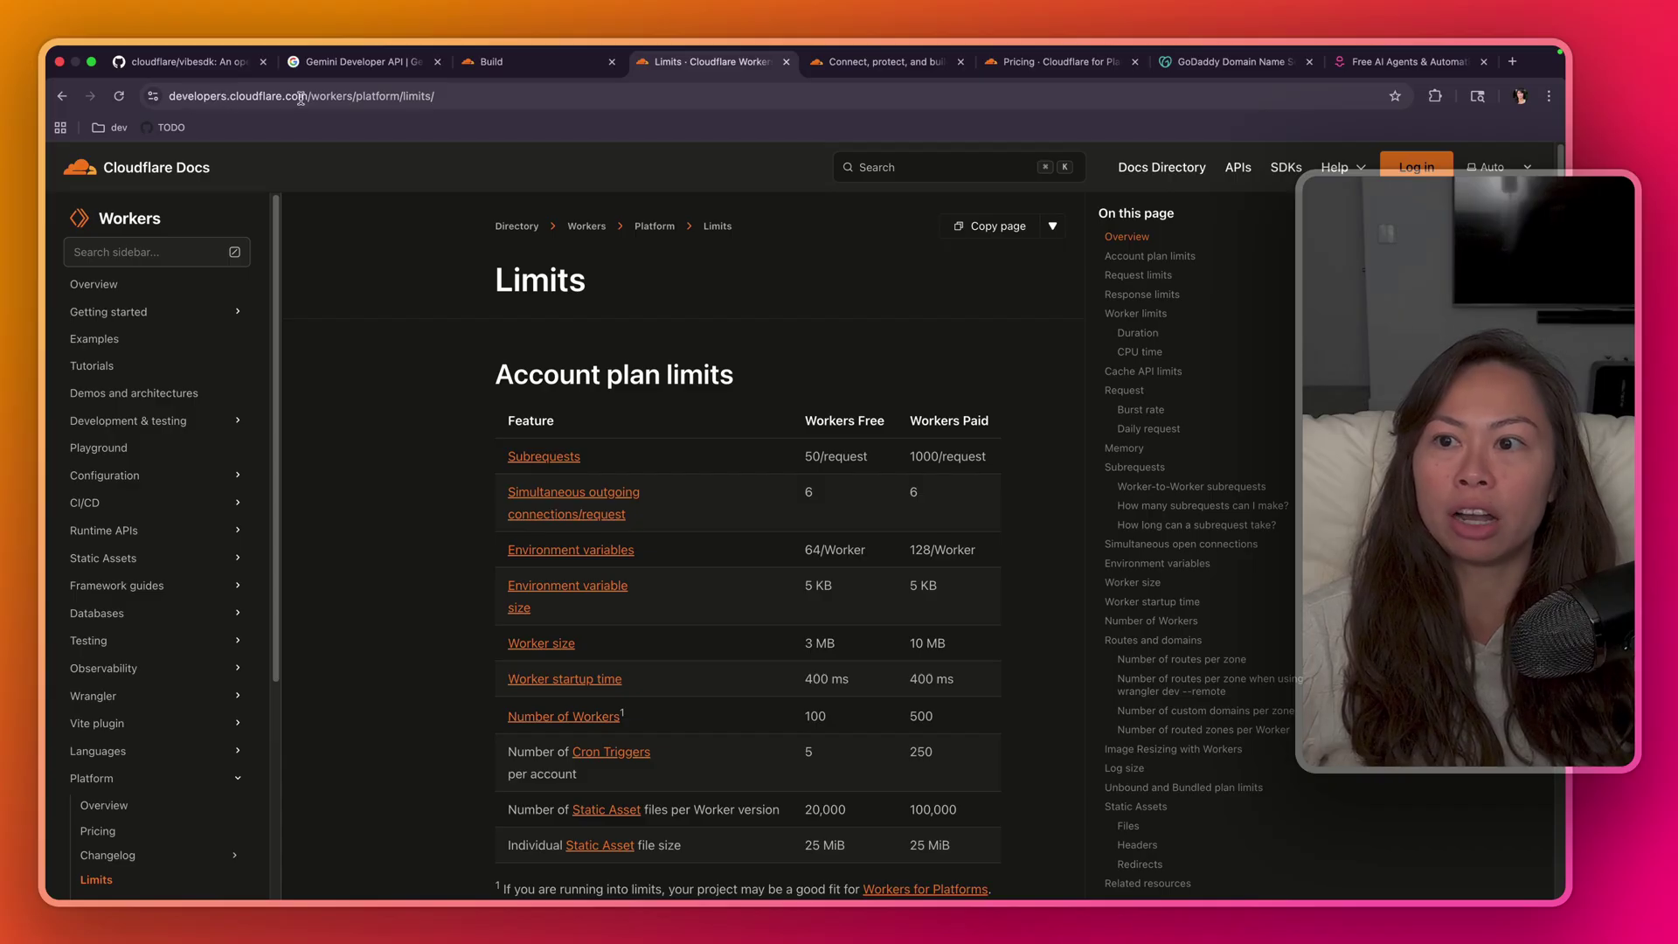
left_click(454, 96)
left_click(386, 378)
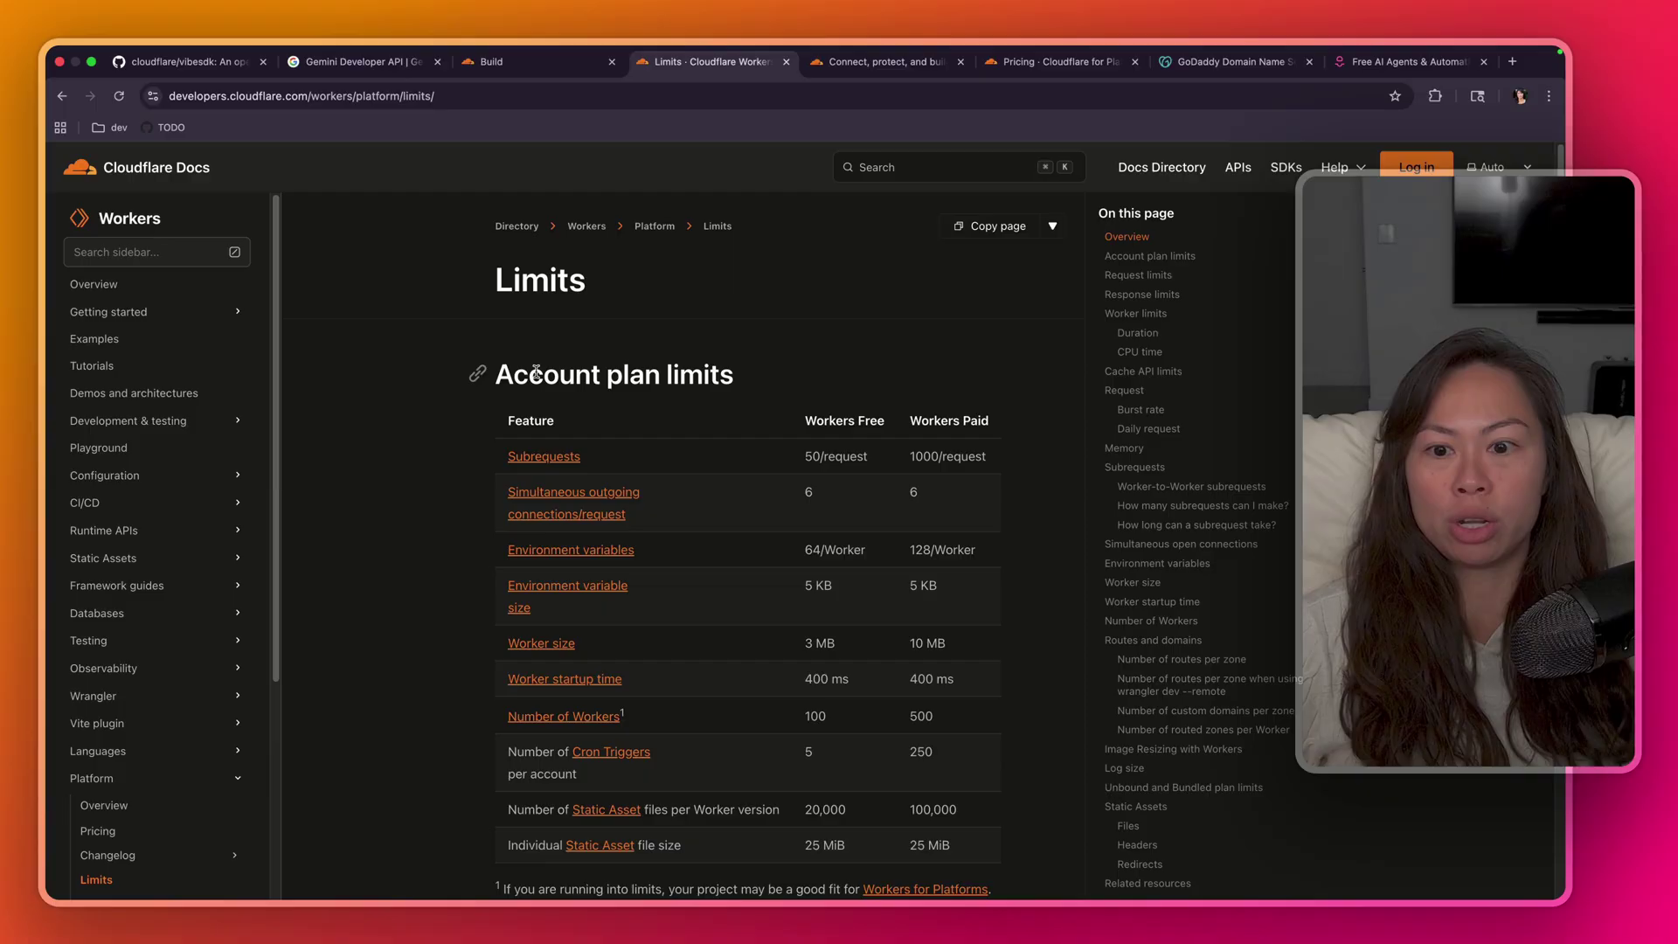
scroll(800, 298, "down", 1)
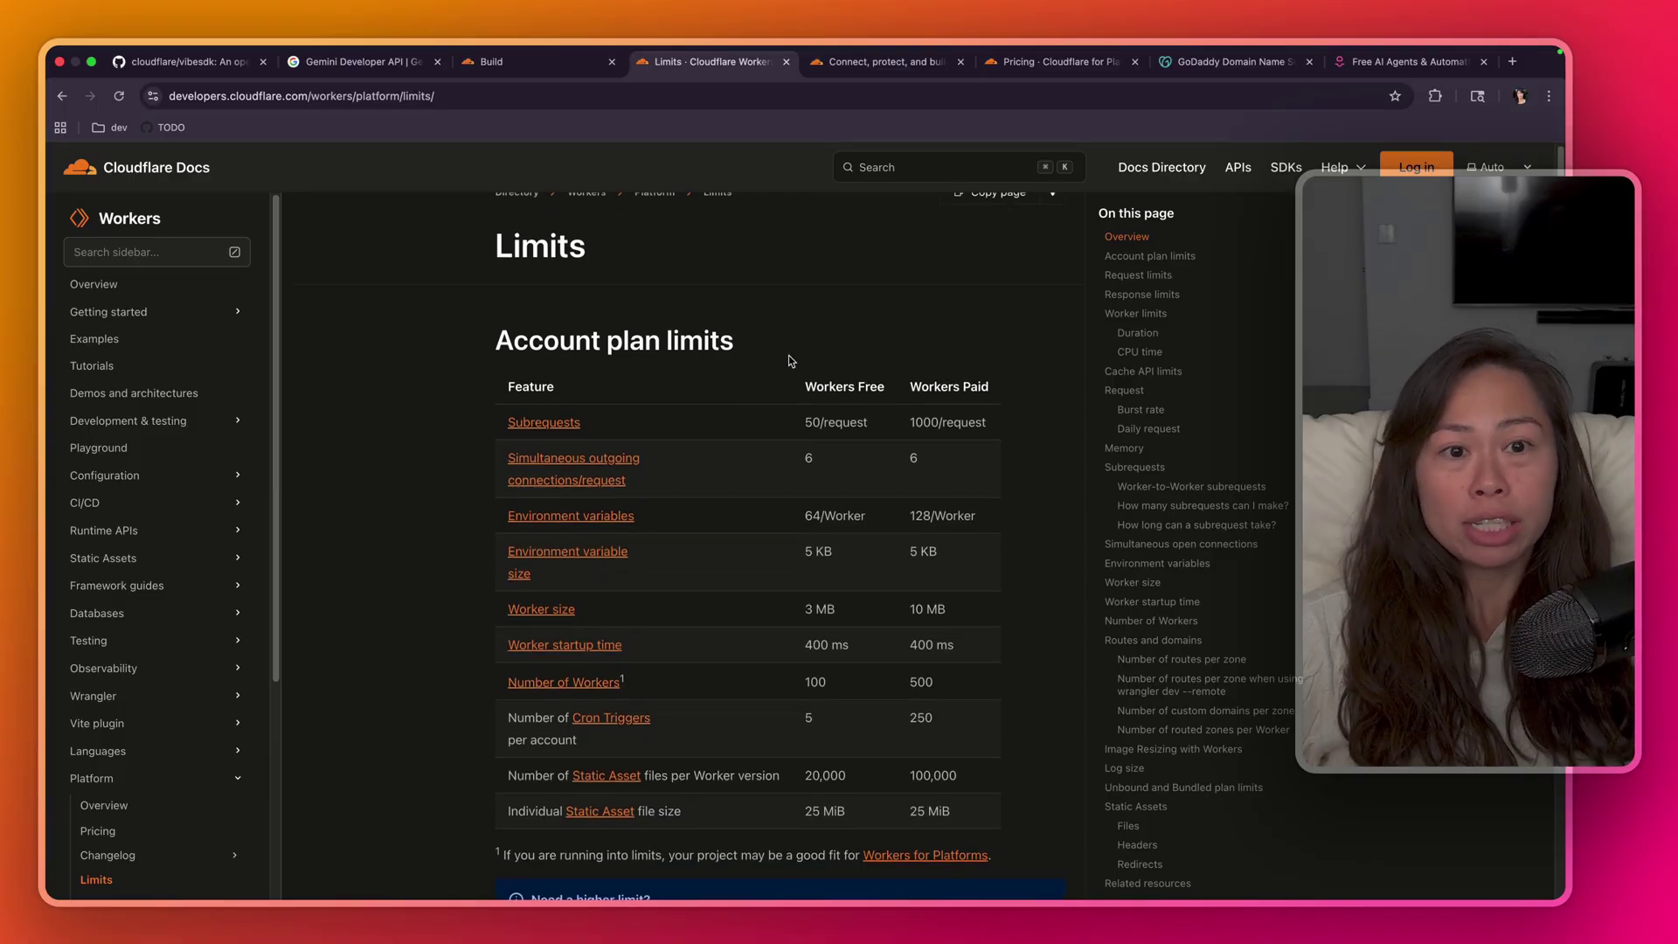
scroll(791, 367, "down", 1)
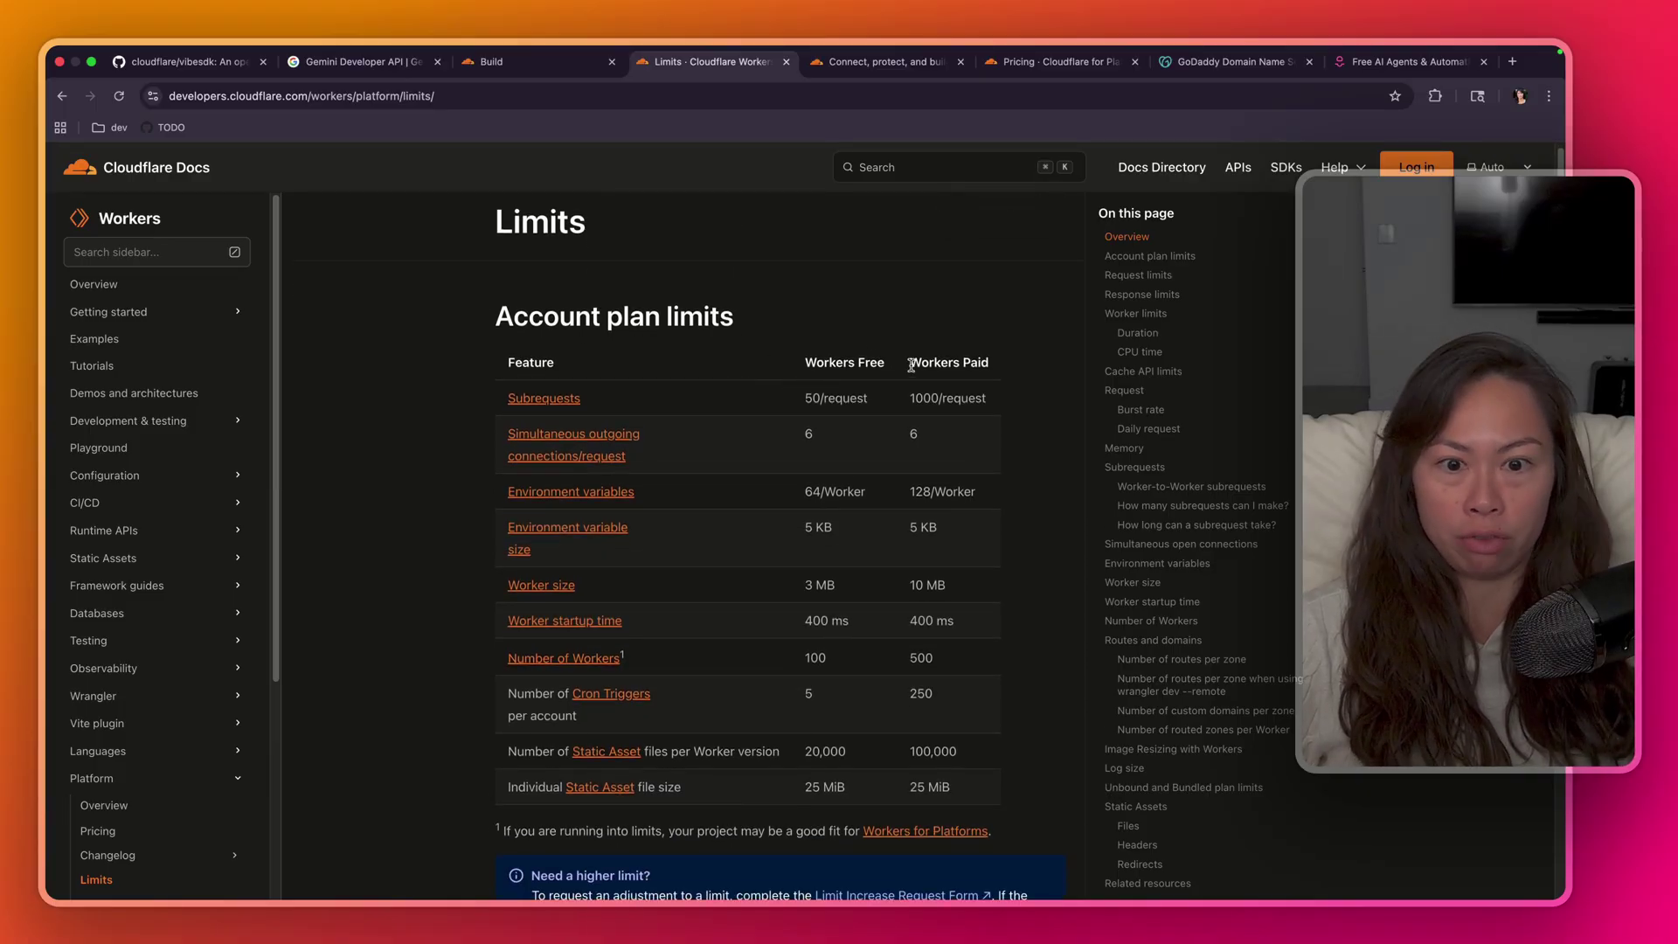
left_click_drag(912, 365, 802, 363)
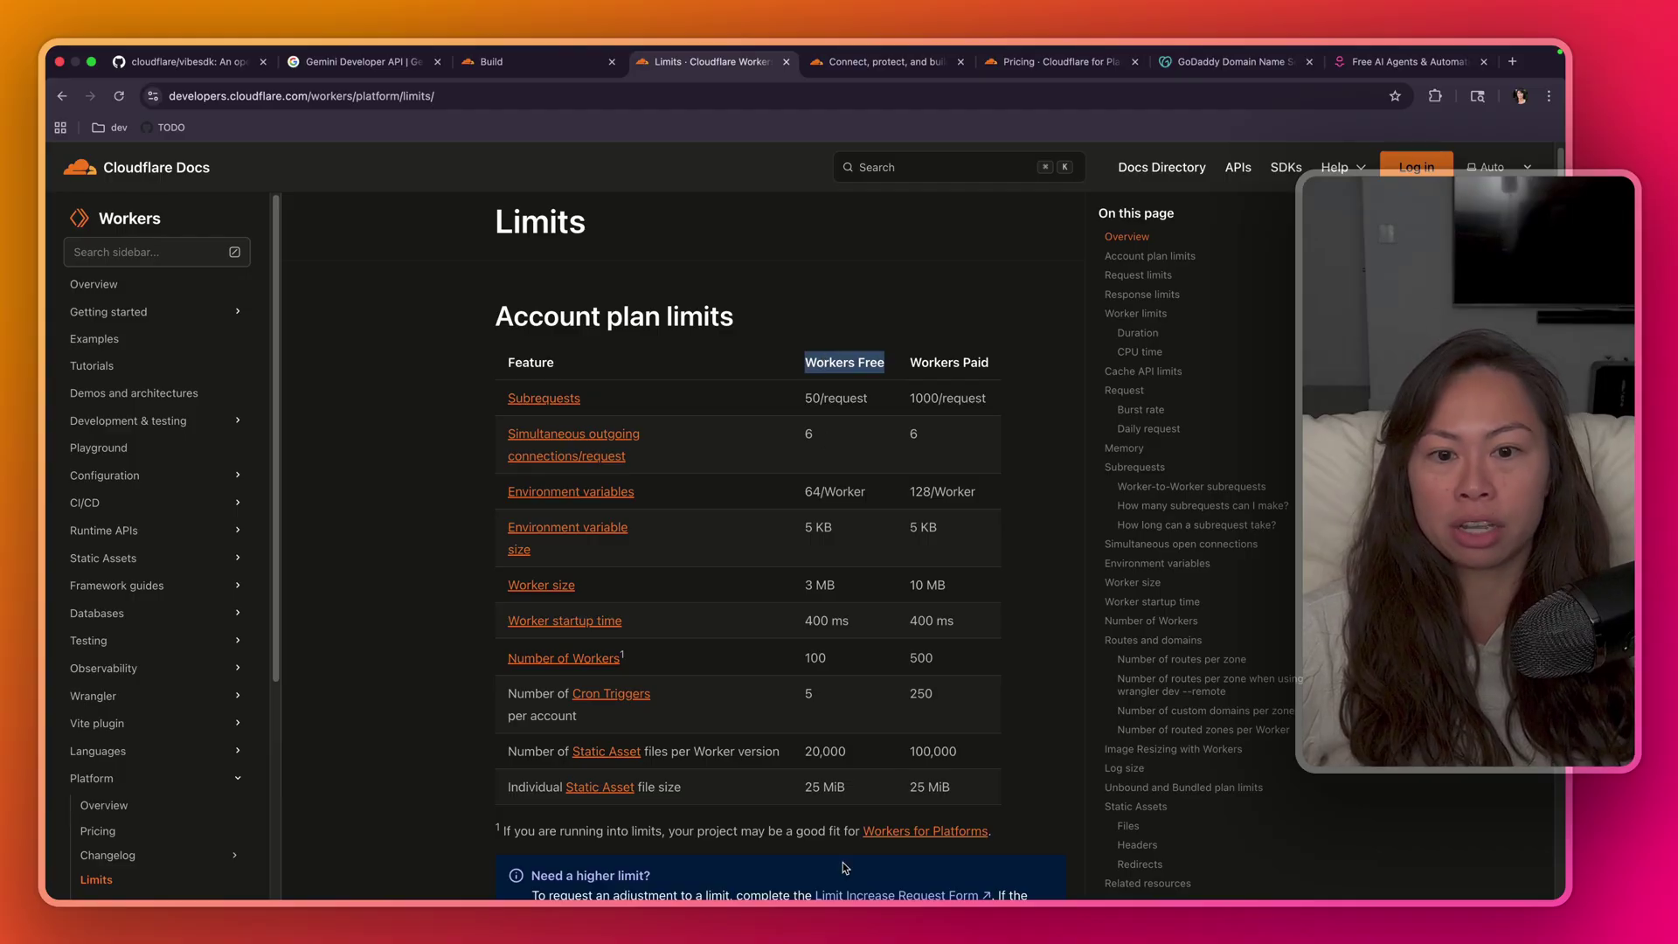
left_click_drag(907, 362, 997, 362)
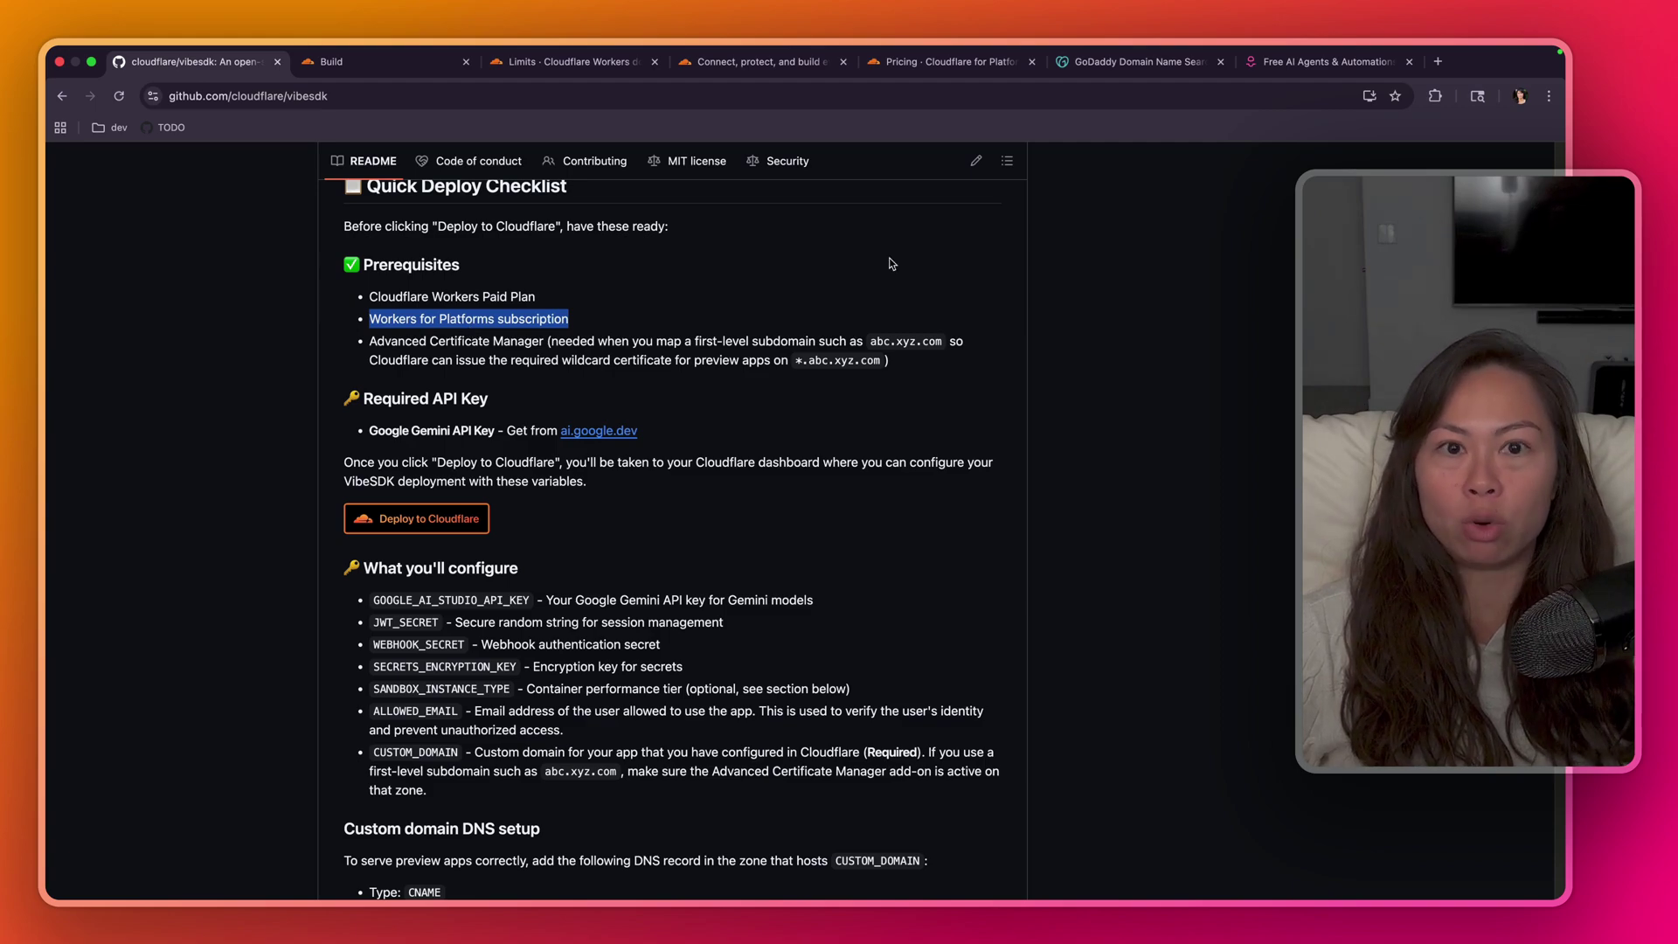
- Check the $25/month Workers for Platforms pricing, then return to the Limits page
left_click(932, 65)
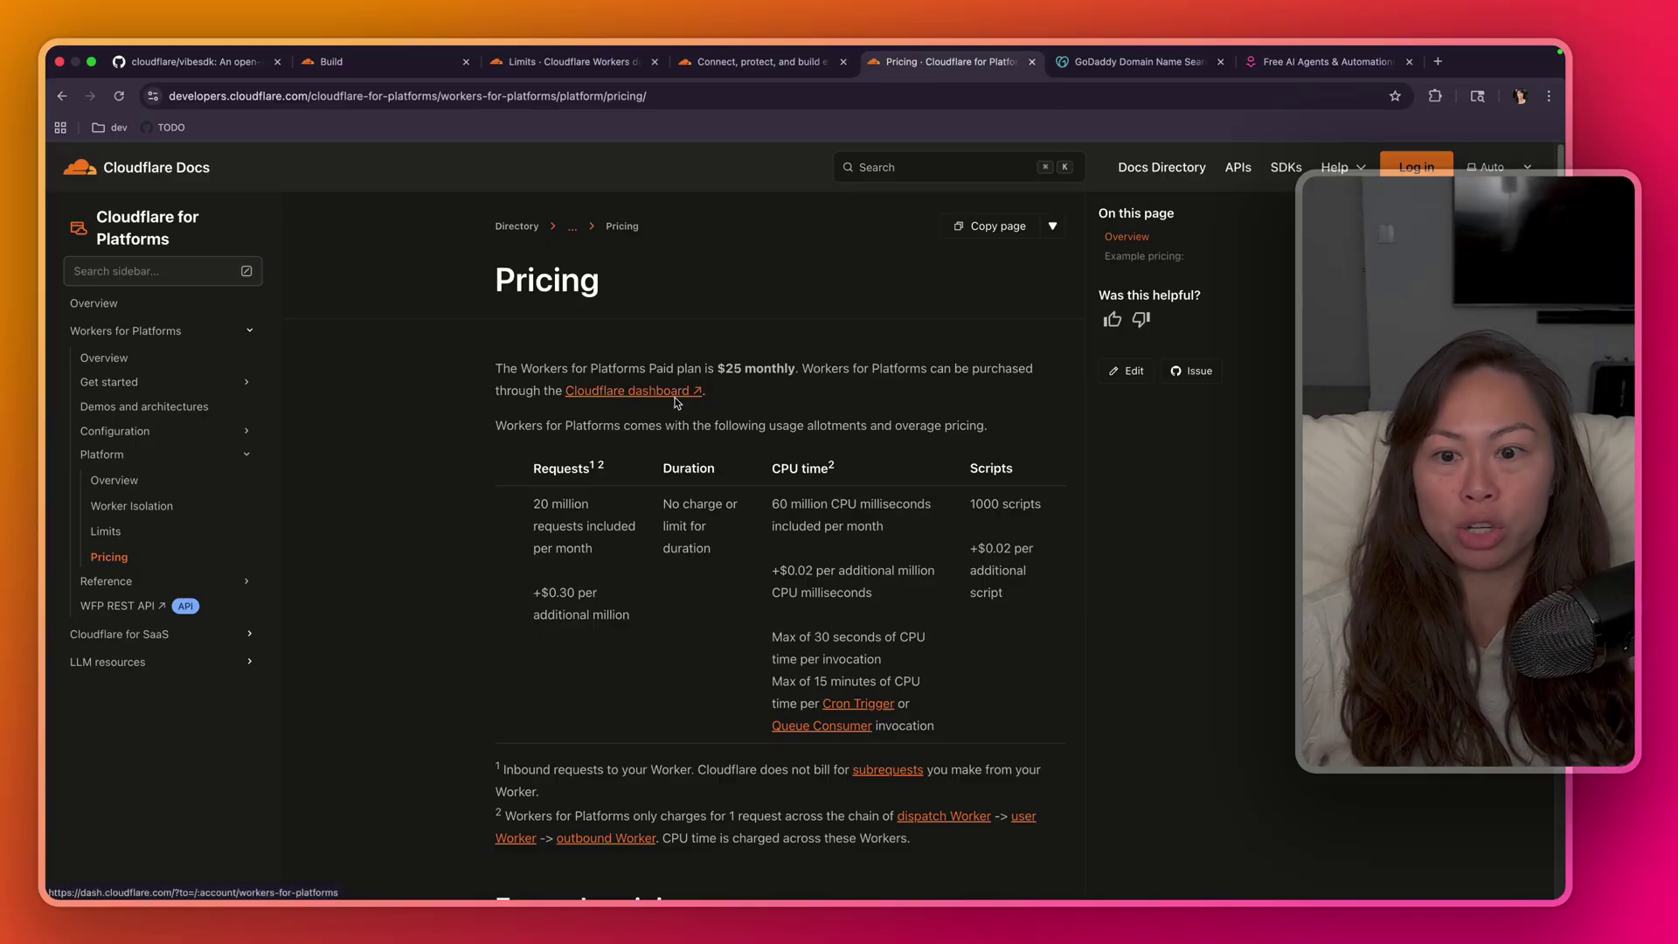
left_click(579, 68)
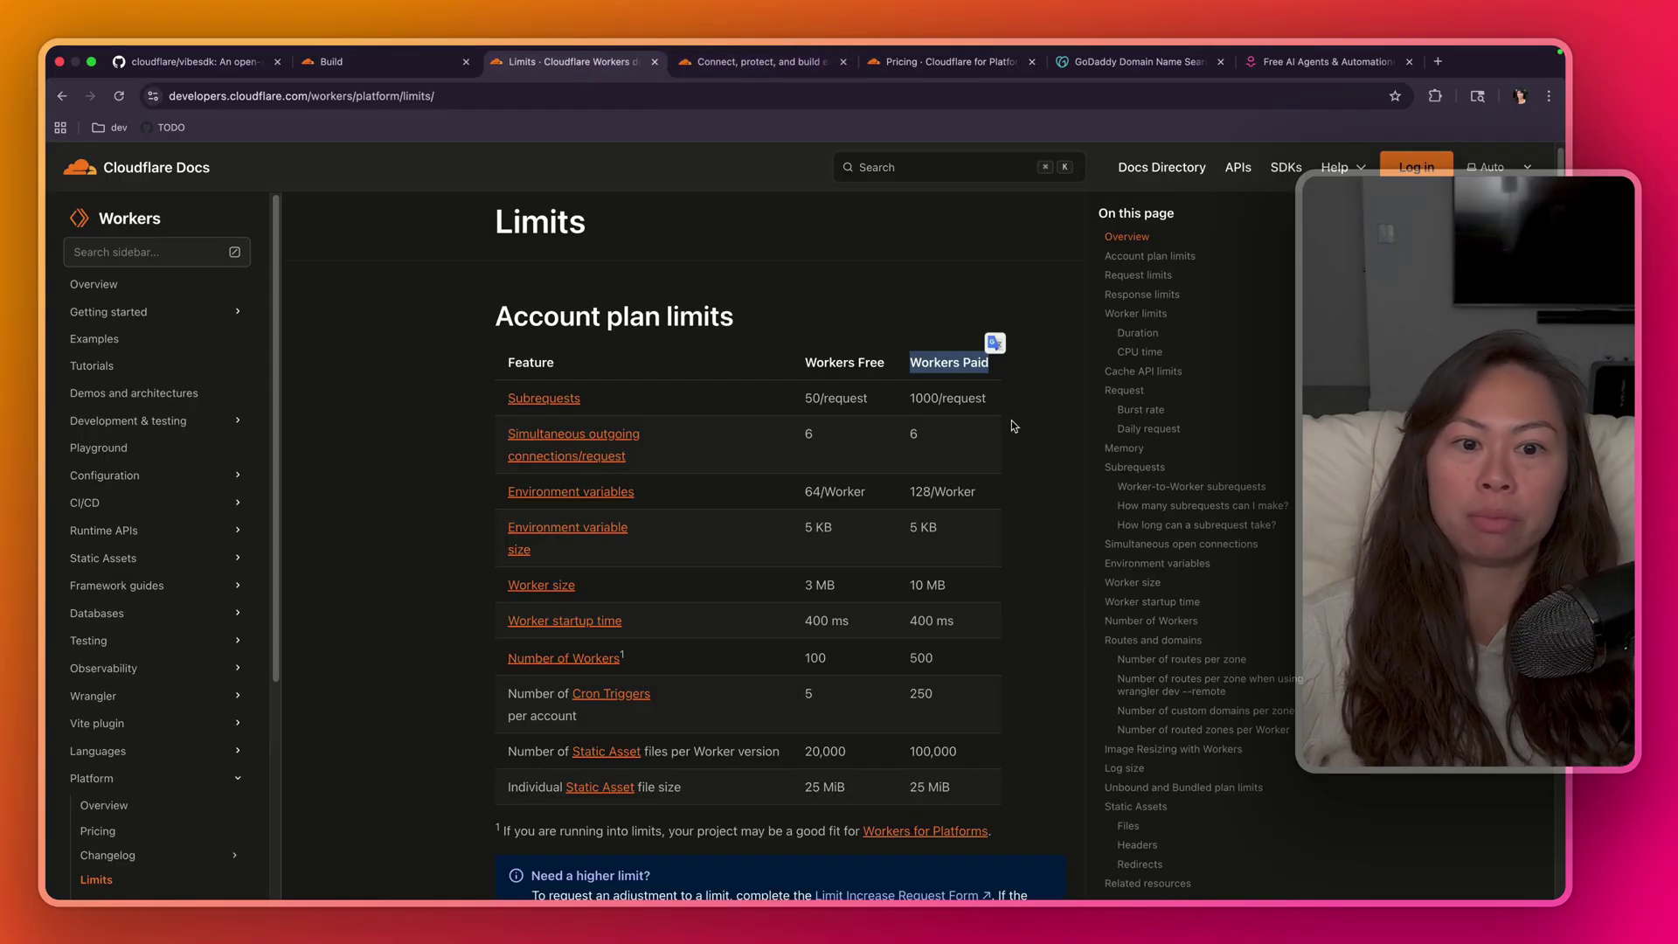
- Close the Limits docs and start for free from the Cloudflare home page
left_click(909, 62)
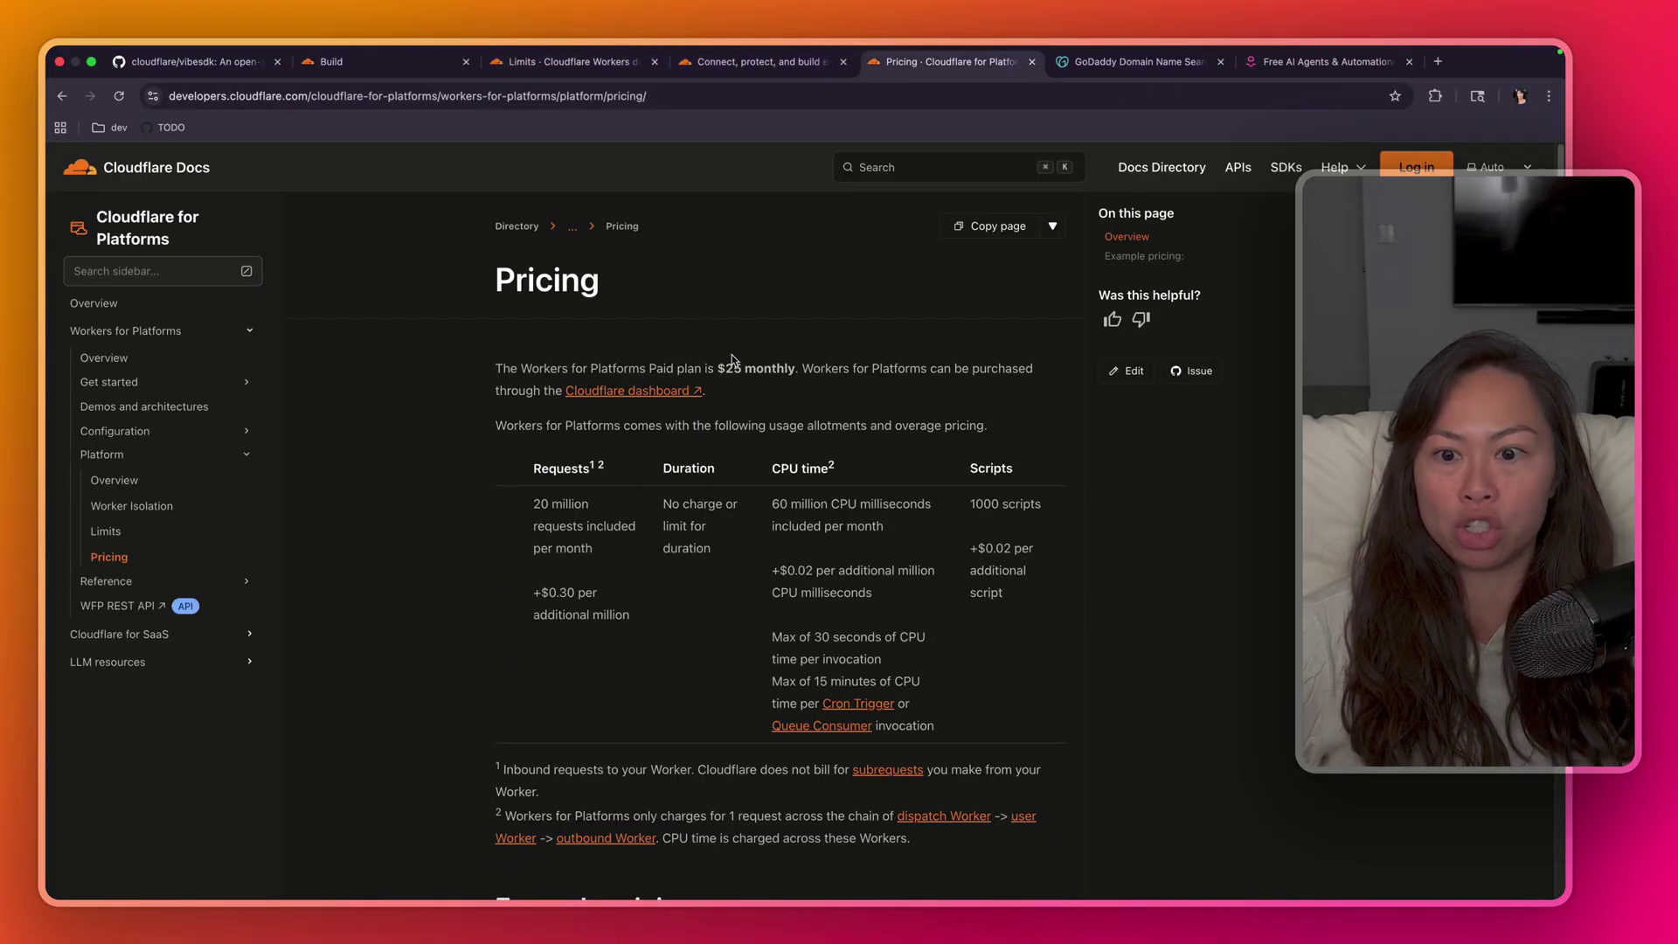
left_click(575, 71)
key("super+w")
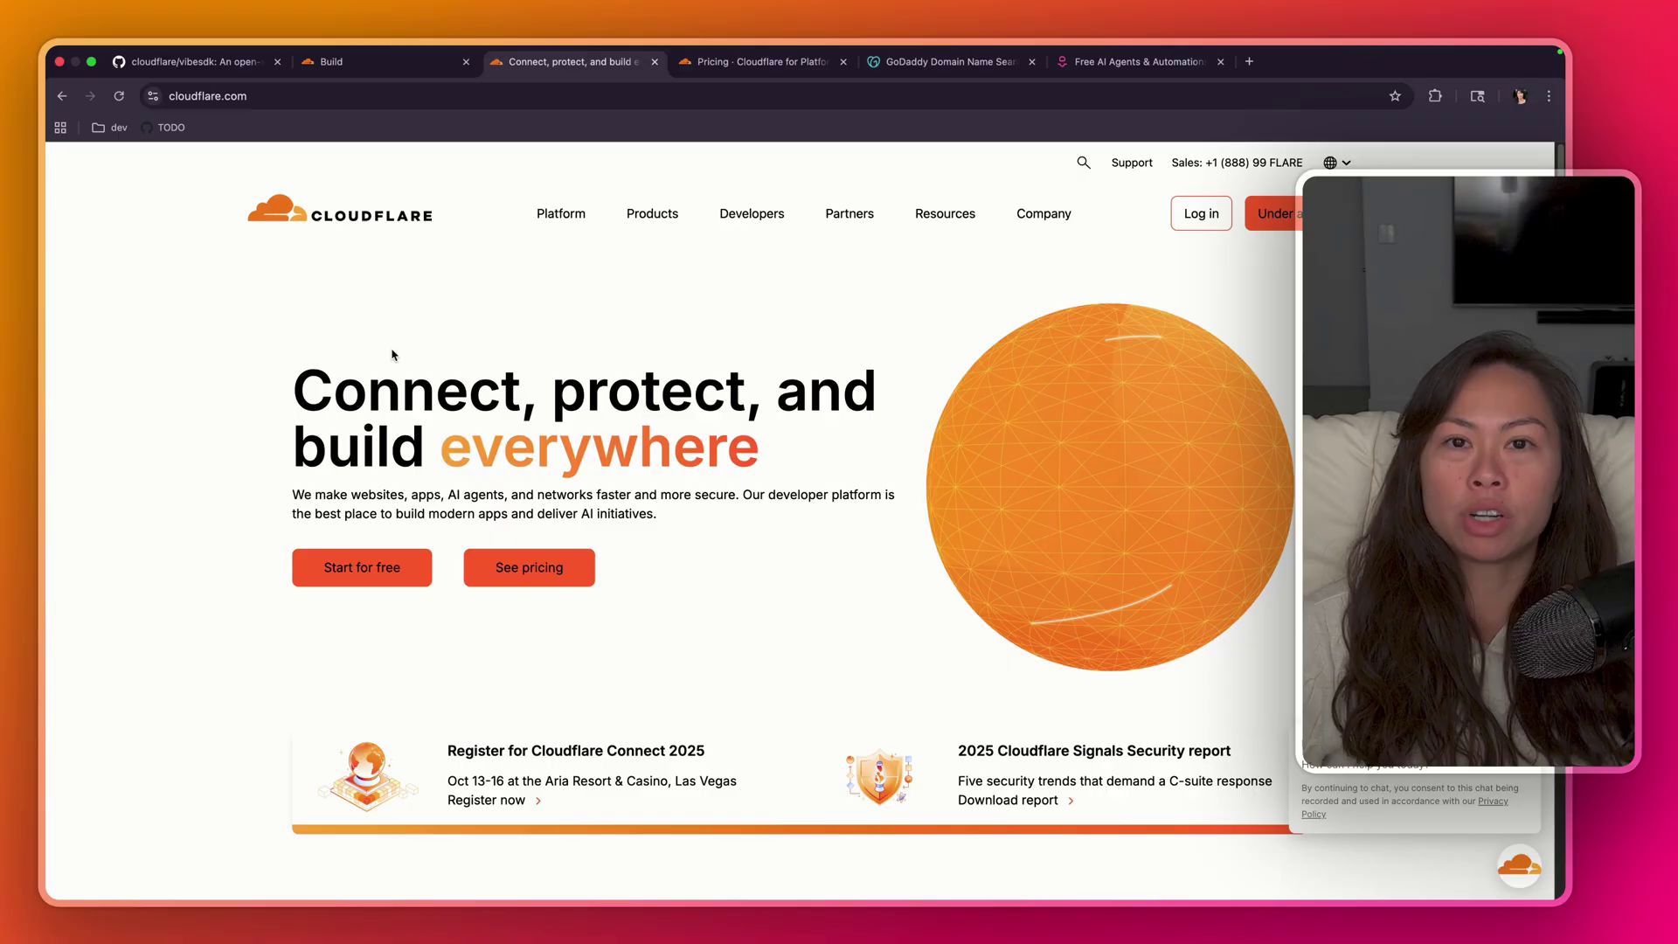
key("super+l")
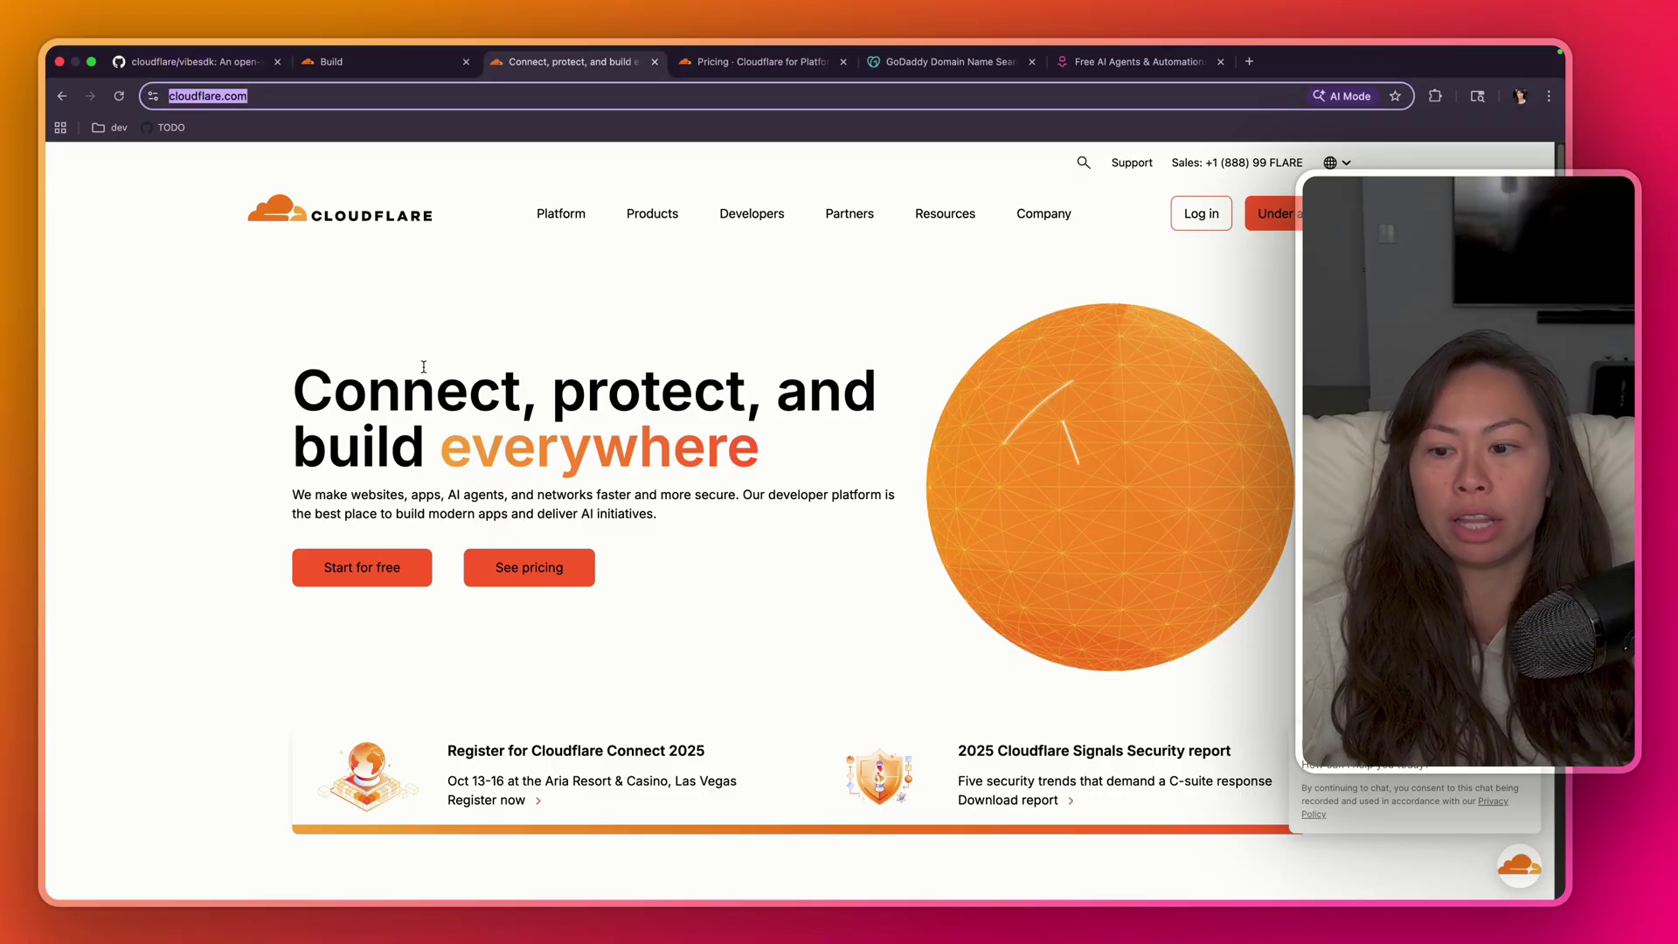
left_click(378, 573)
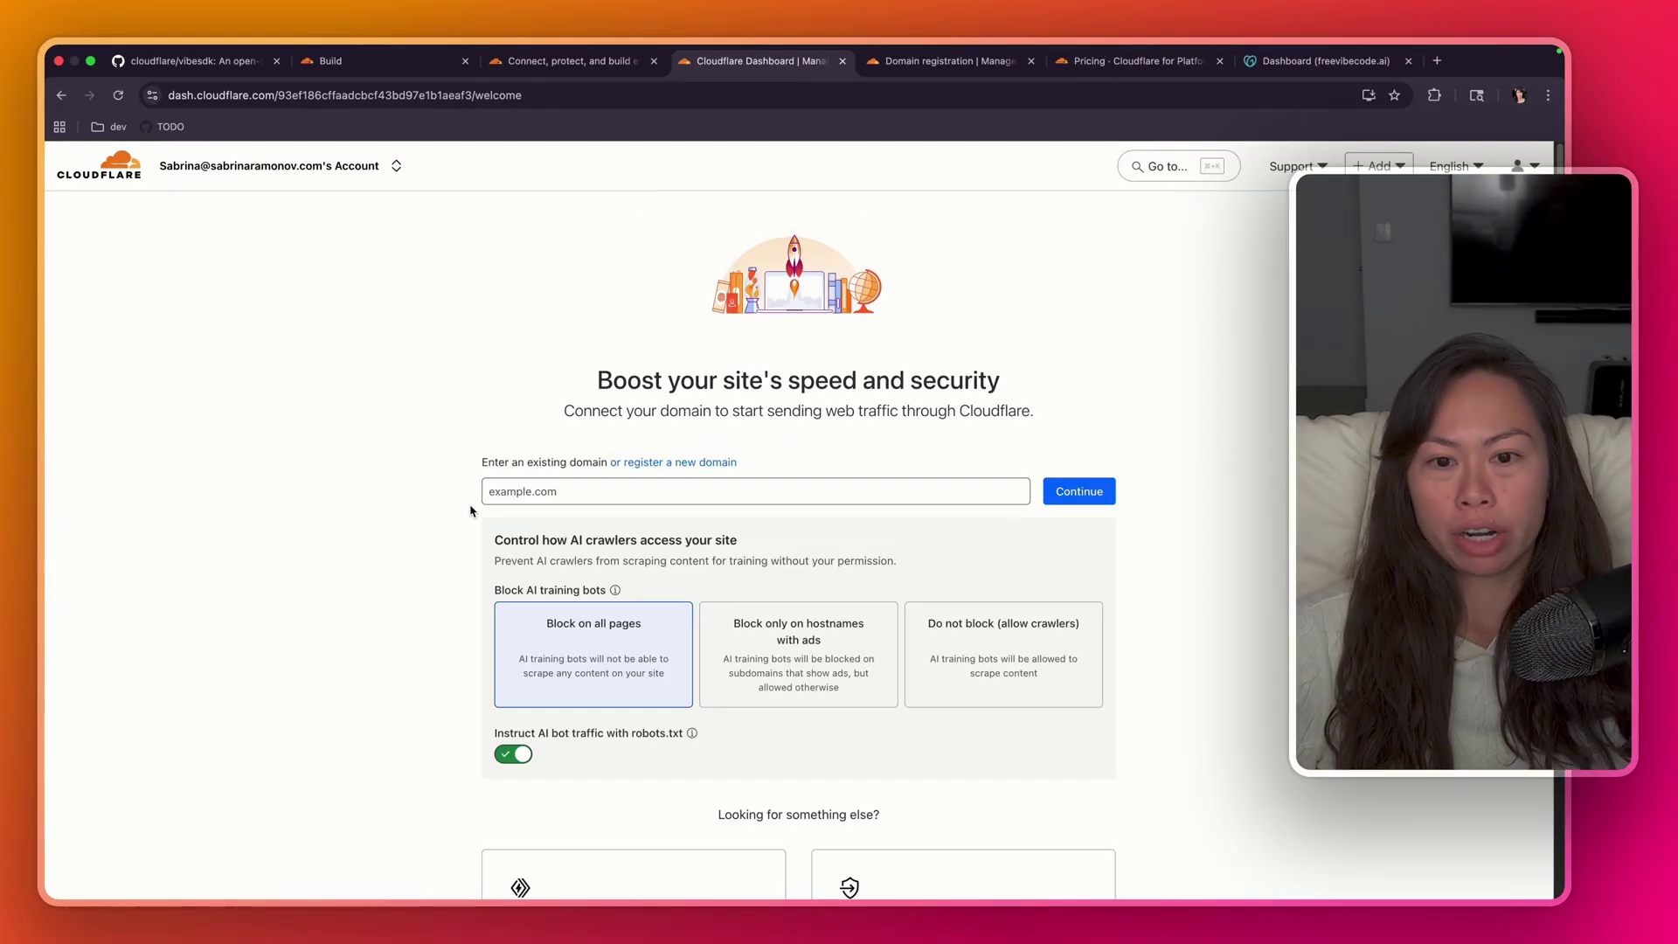
- Read the dashboard welcome page and click into the existing-domain field
left_click_drag(585, 385, 872, 385)
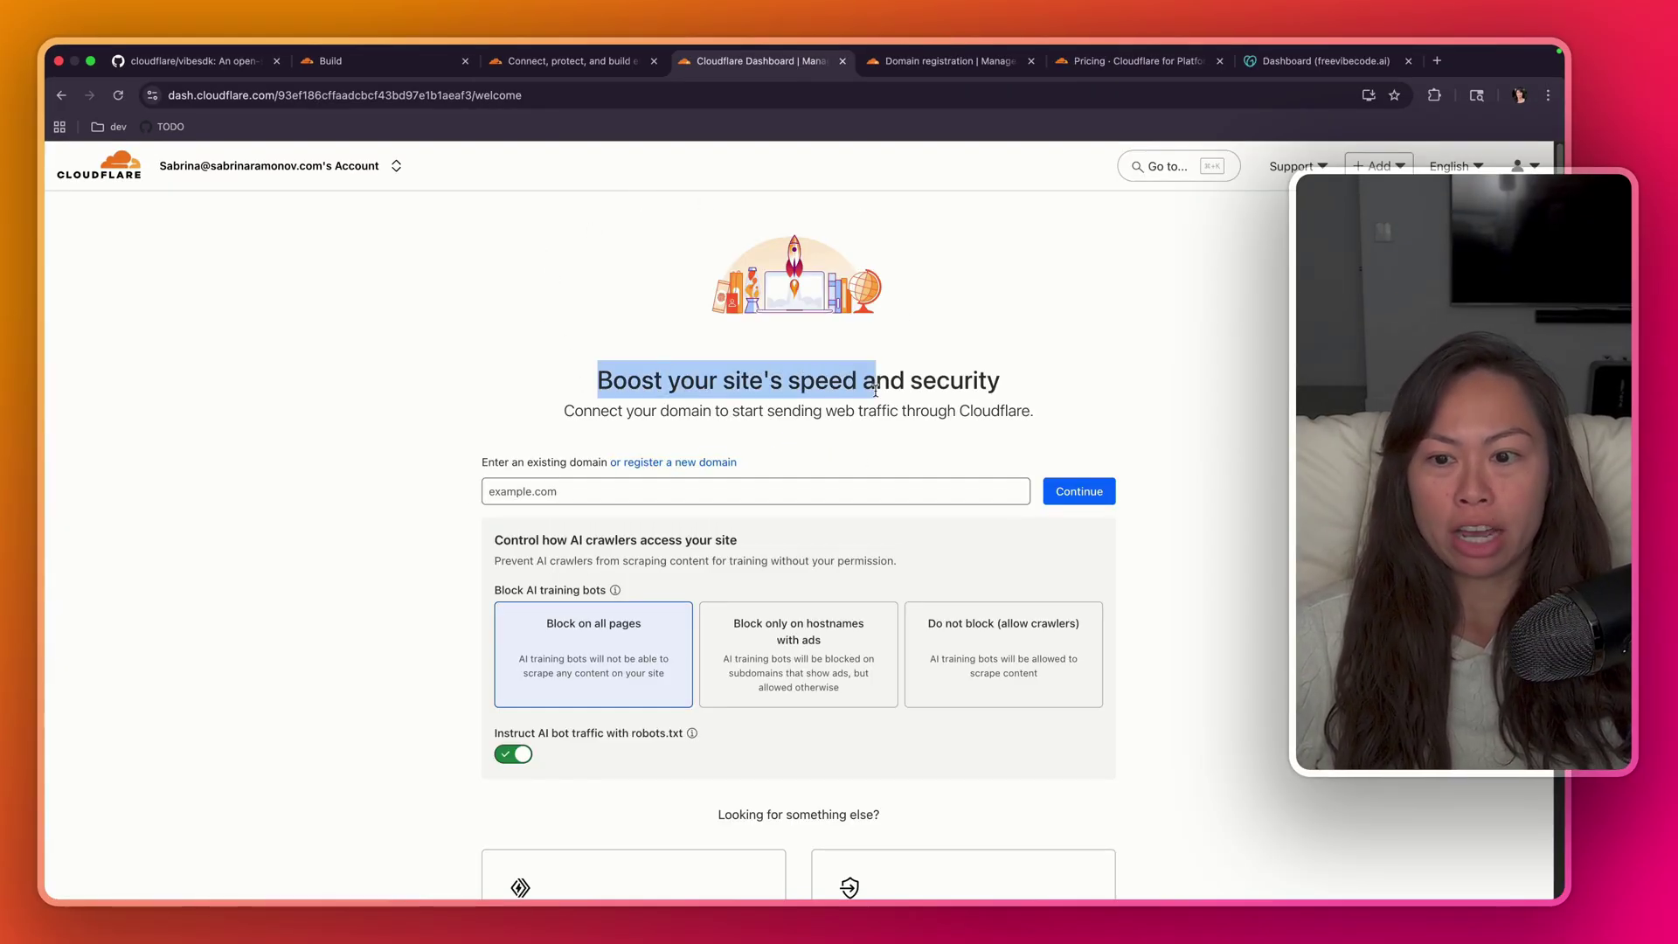
left_click(643, 461)
left_click_drag(483, 461, 598, 468)
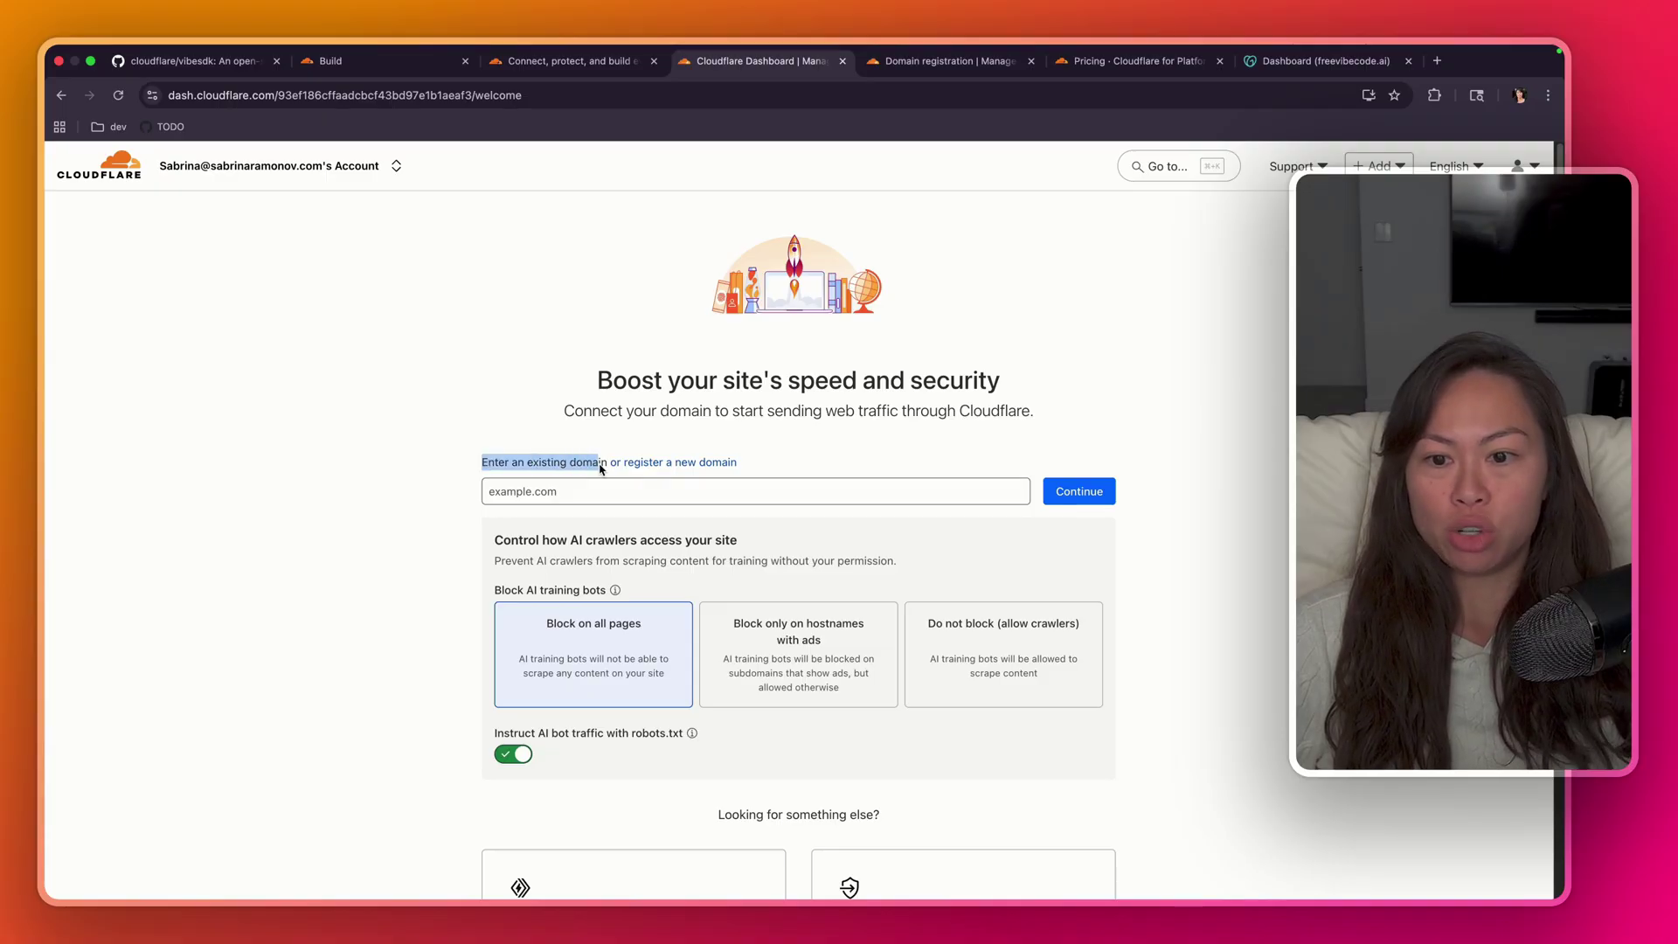
left_click(711, 415)
left_click_drag(814, 385, 1002, 384)
left_click(784, 392)
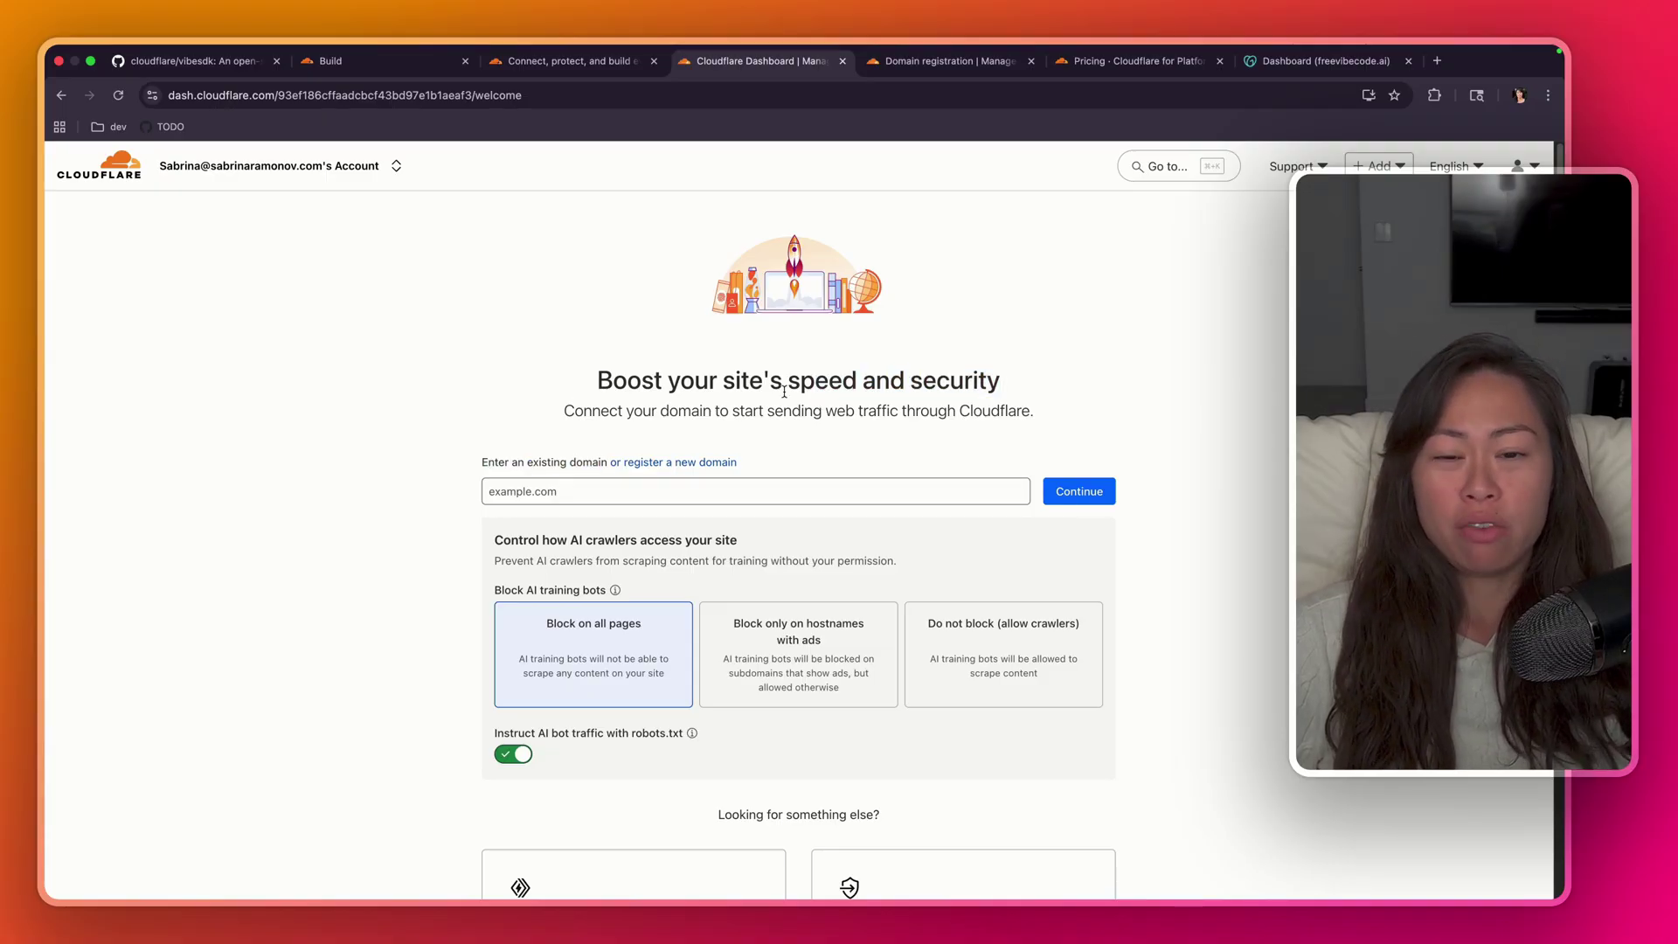
left_click_drag(729, 412, 836, 414)
left_click(690, 409)
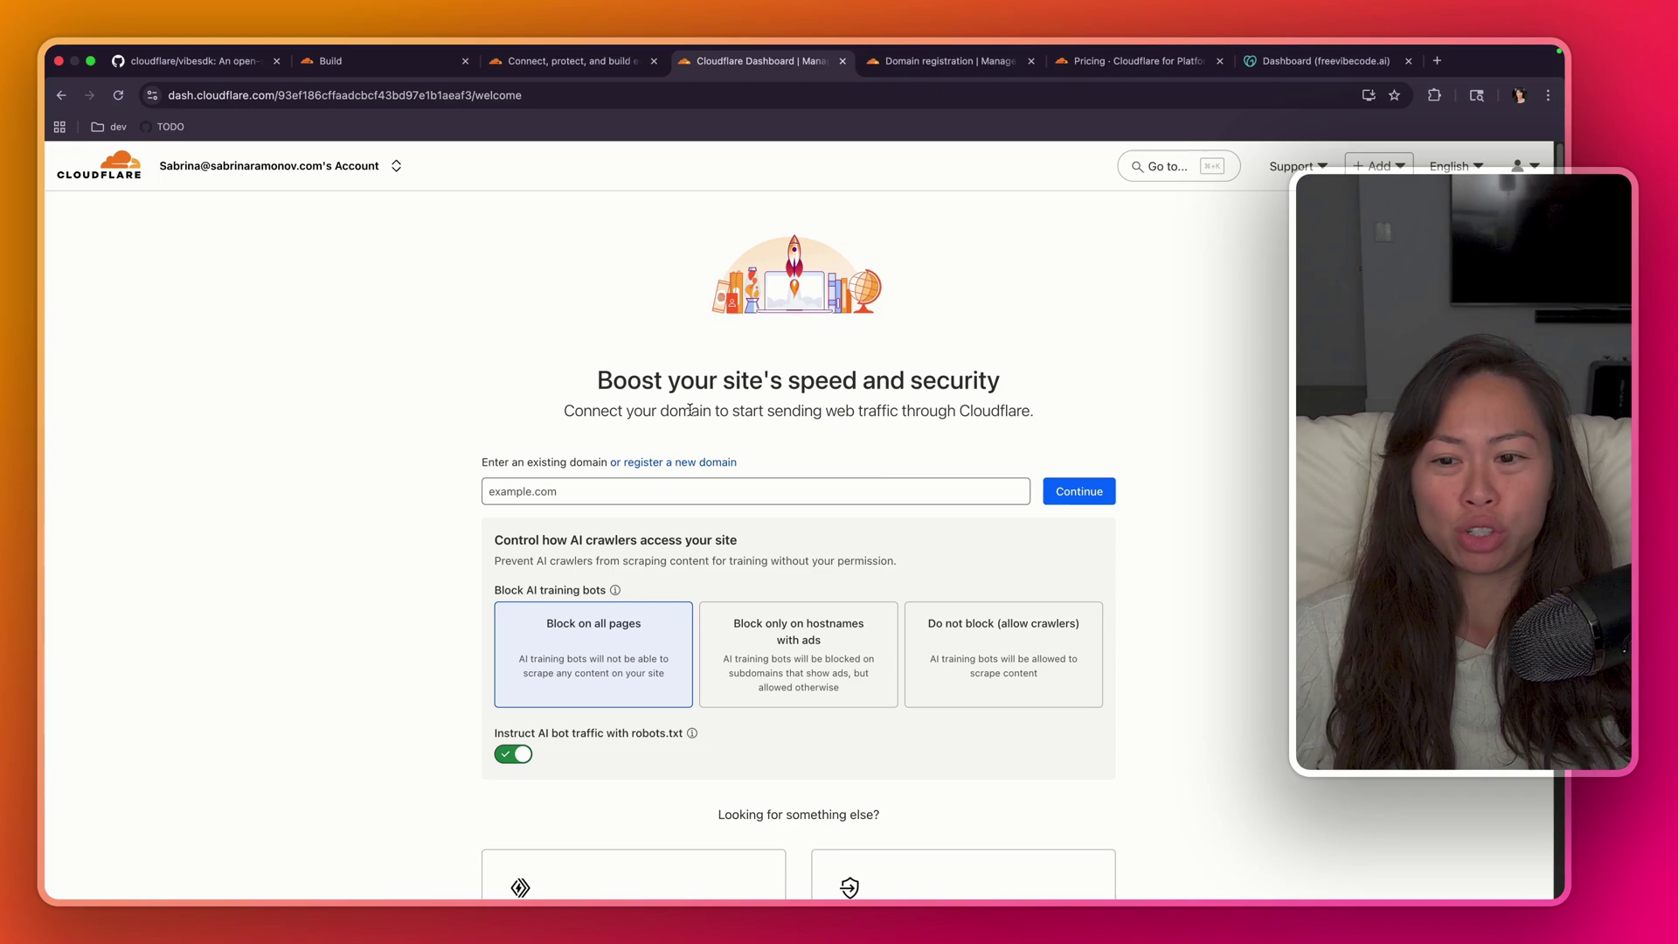
left_click(554, 489)
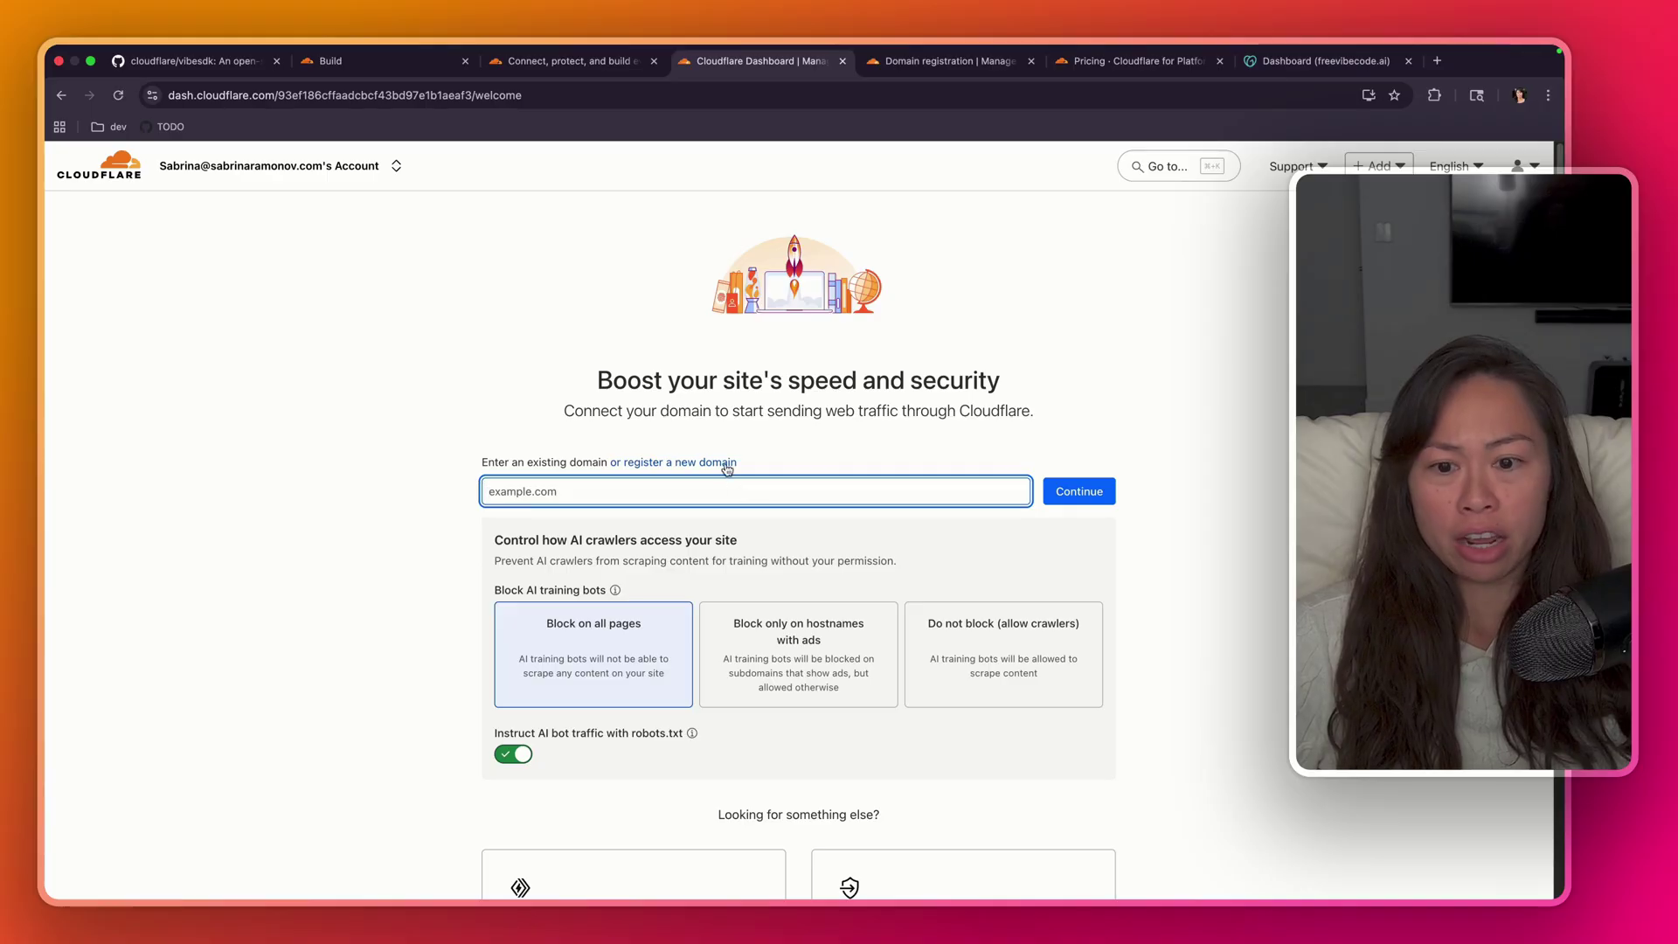
scroll(726, 470, "down", 2)
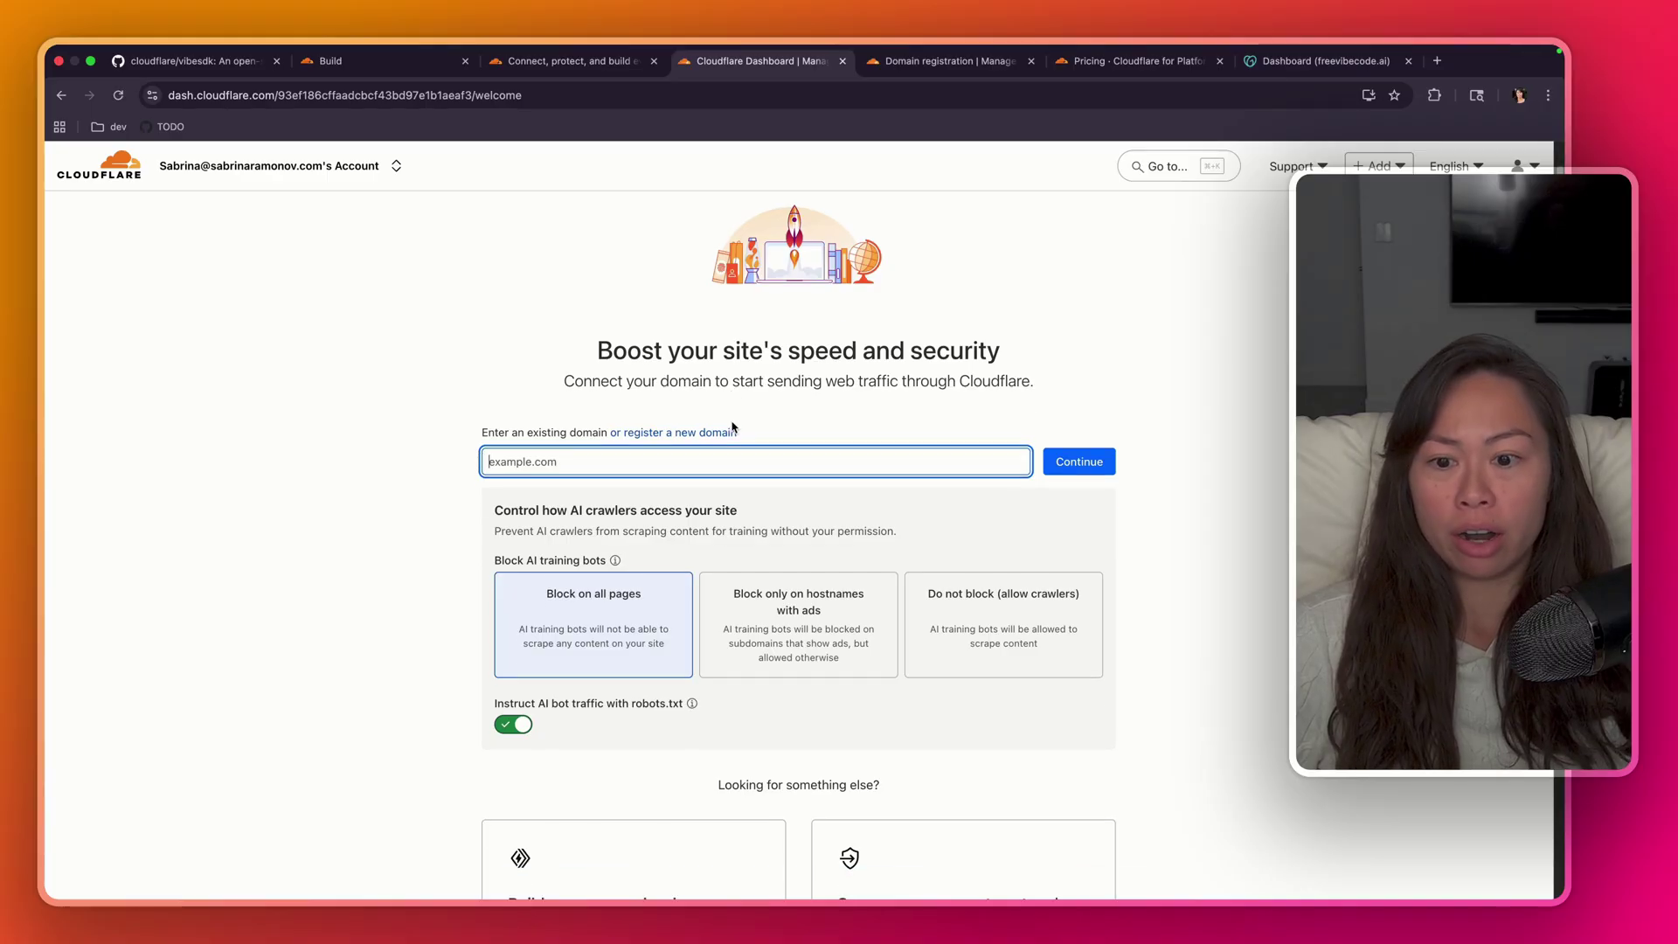
- Search for freevibecode and open the $7.50/year freevibecode.org registration checkout
left_click(644, 419)
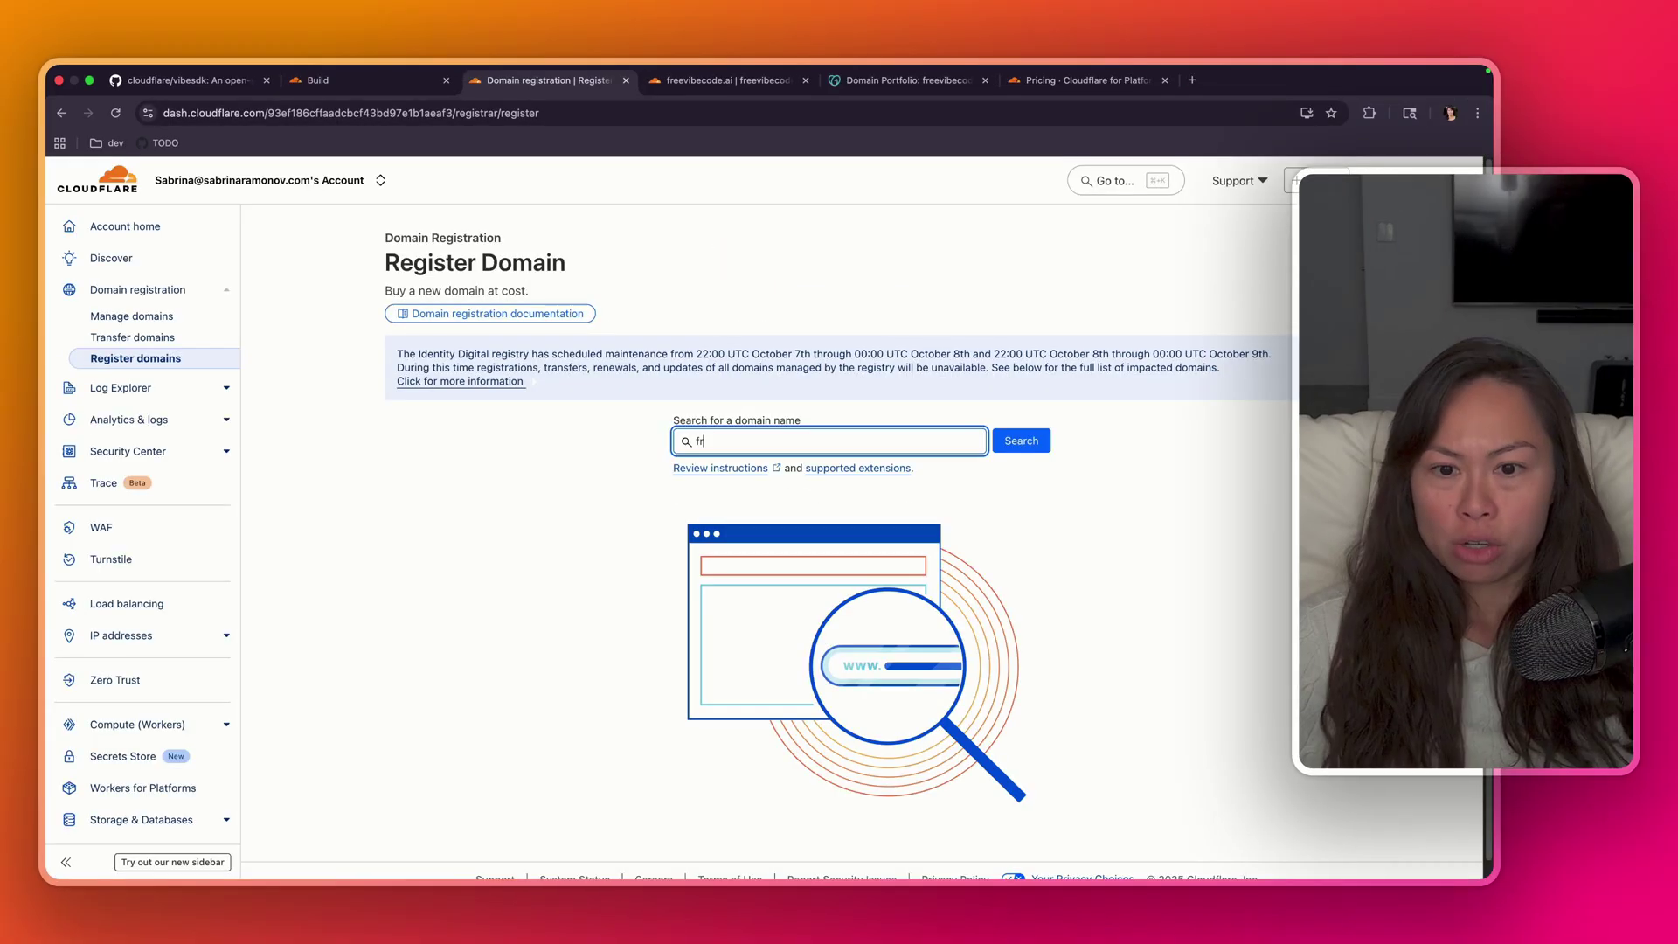
type("eevibecod")
key("Return")
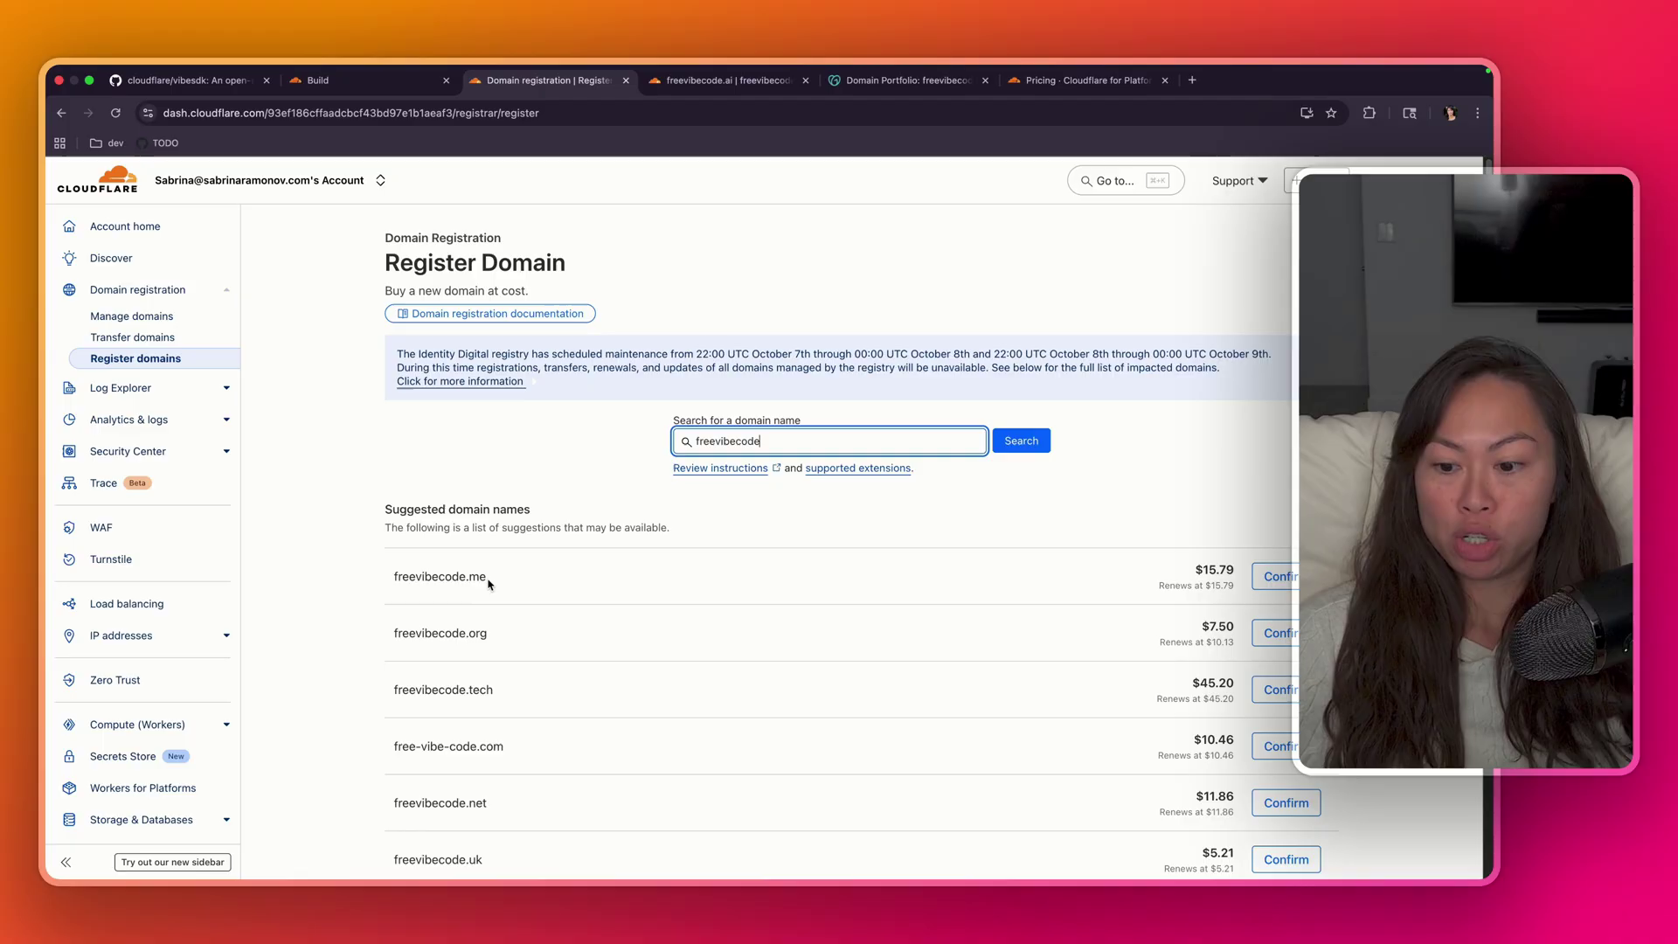
left_click(452, 647)
left_click_drag(398, 636, 554, 644)
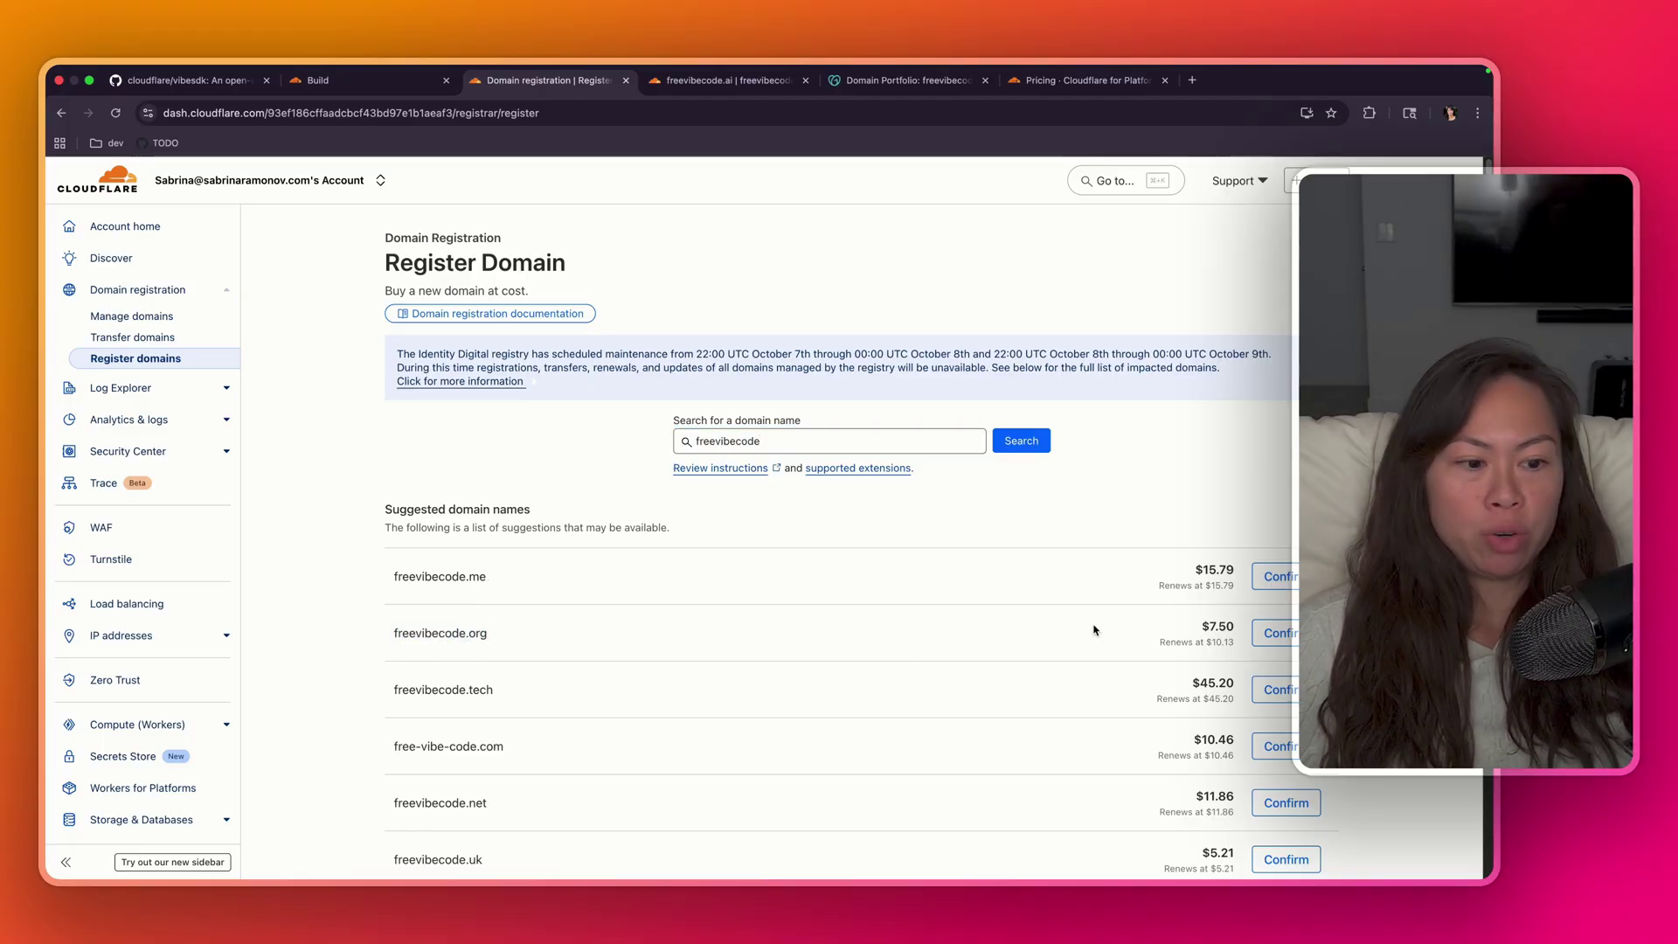
left_click(1277, 633)
scroll(739, 569, "down", 15)
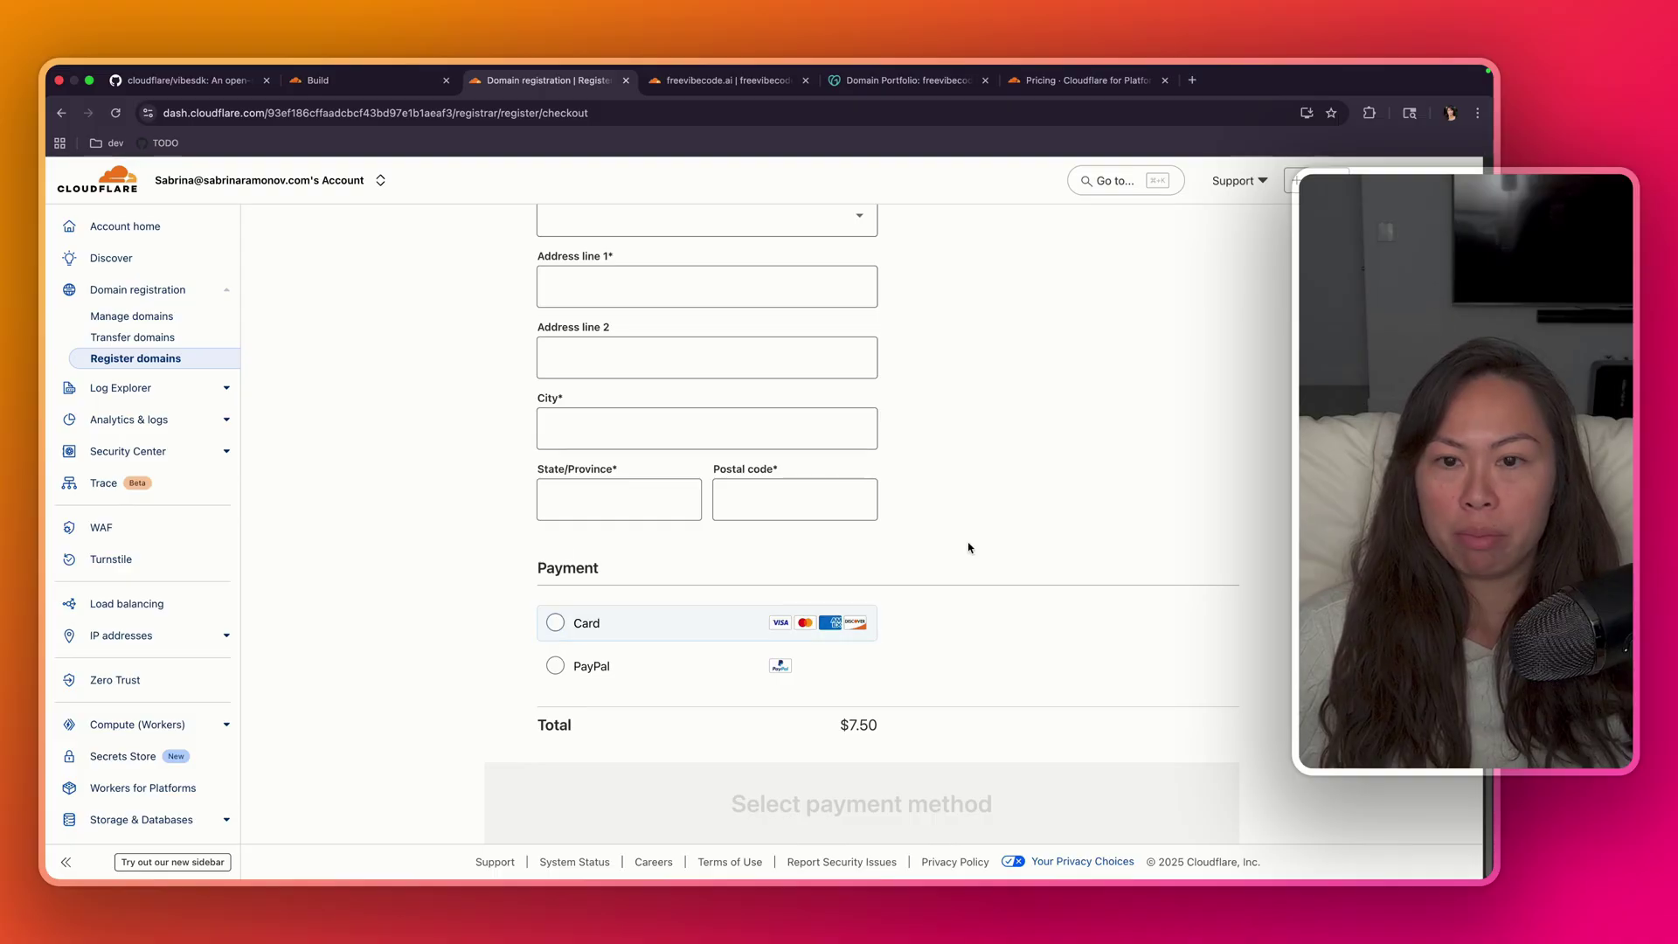
scroll(967, 547, "up", 10)
scroll(770, 506, "up", 3)
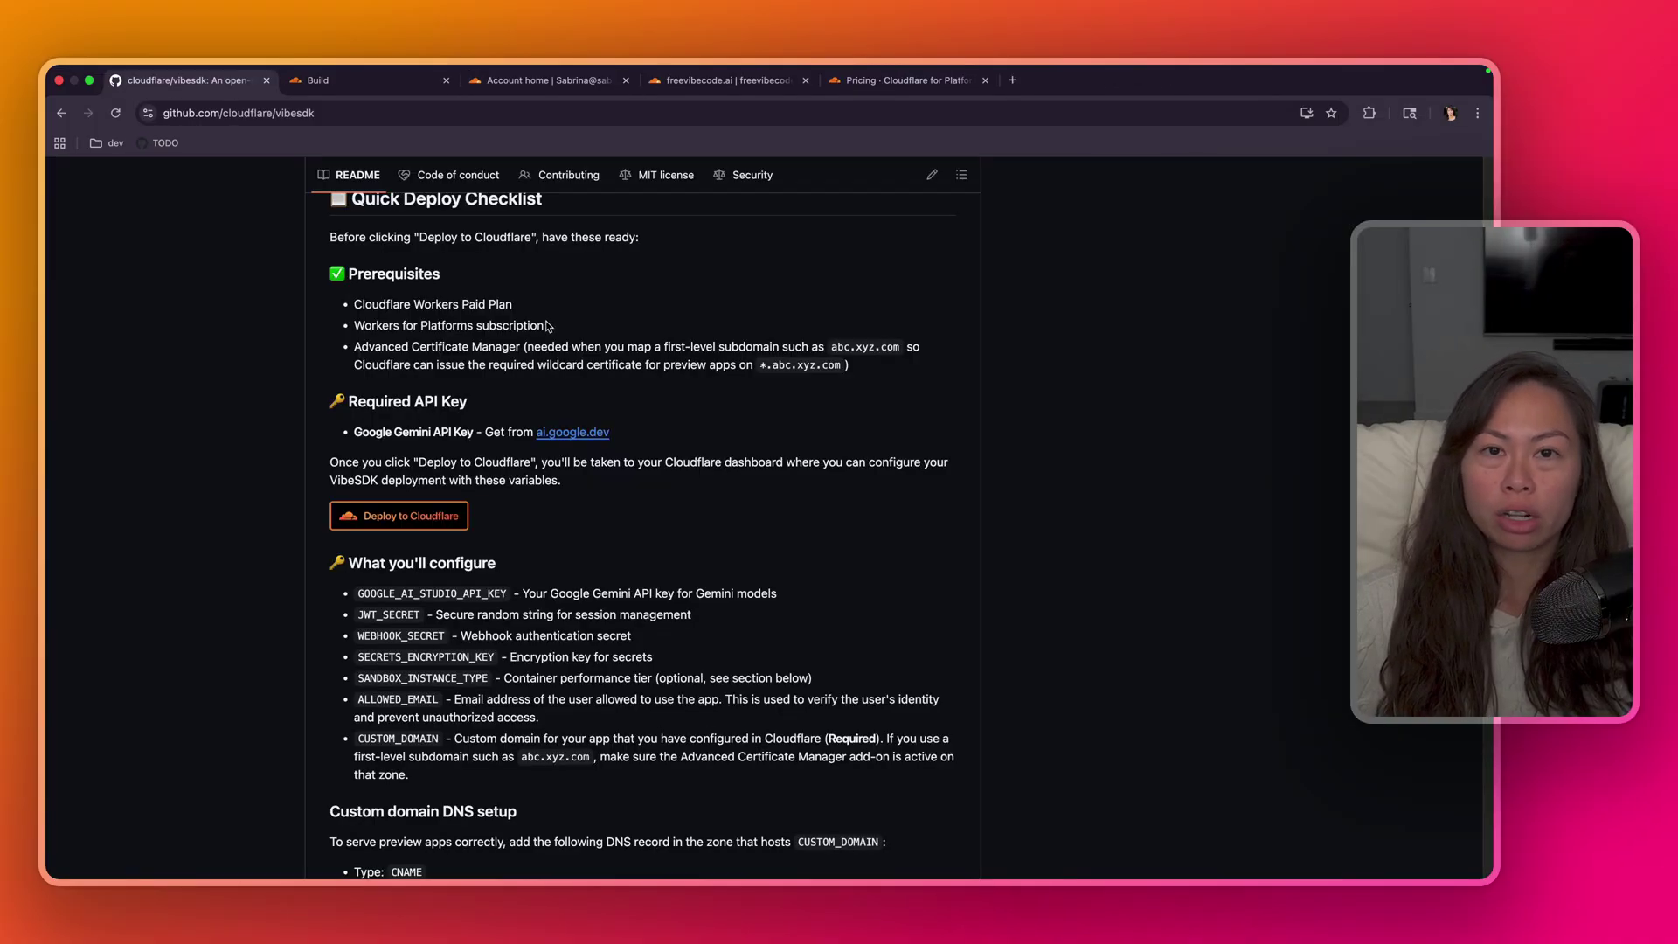
- Highlight the Workers Paid Plan and Workers for Platforms prerequisites in the README
left_click_drag(578, 325, 514, 308)
left_click(520, 351)
left_click(402, 310)
left_click_drag(361, 306, 477, 304)
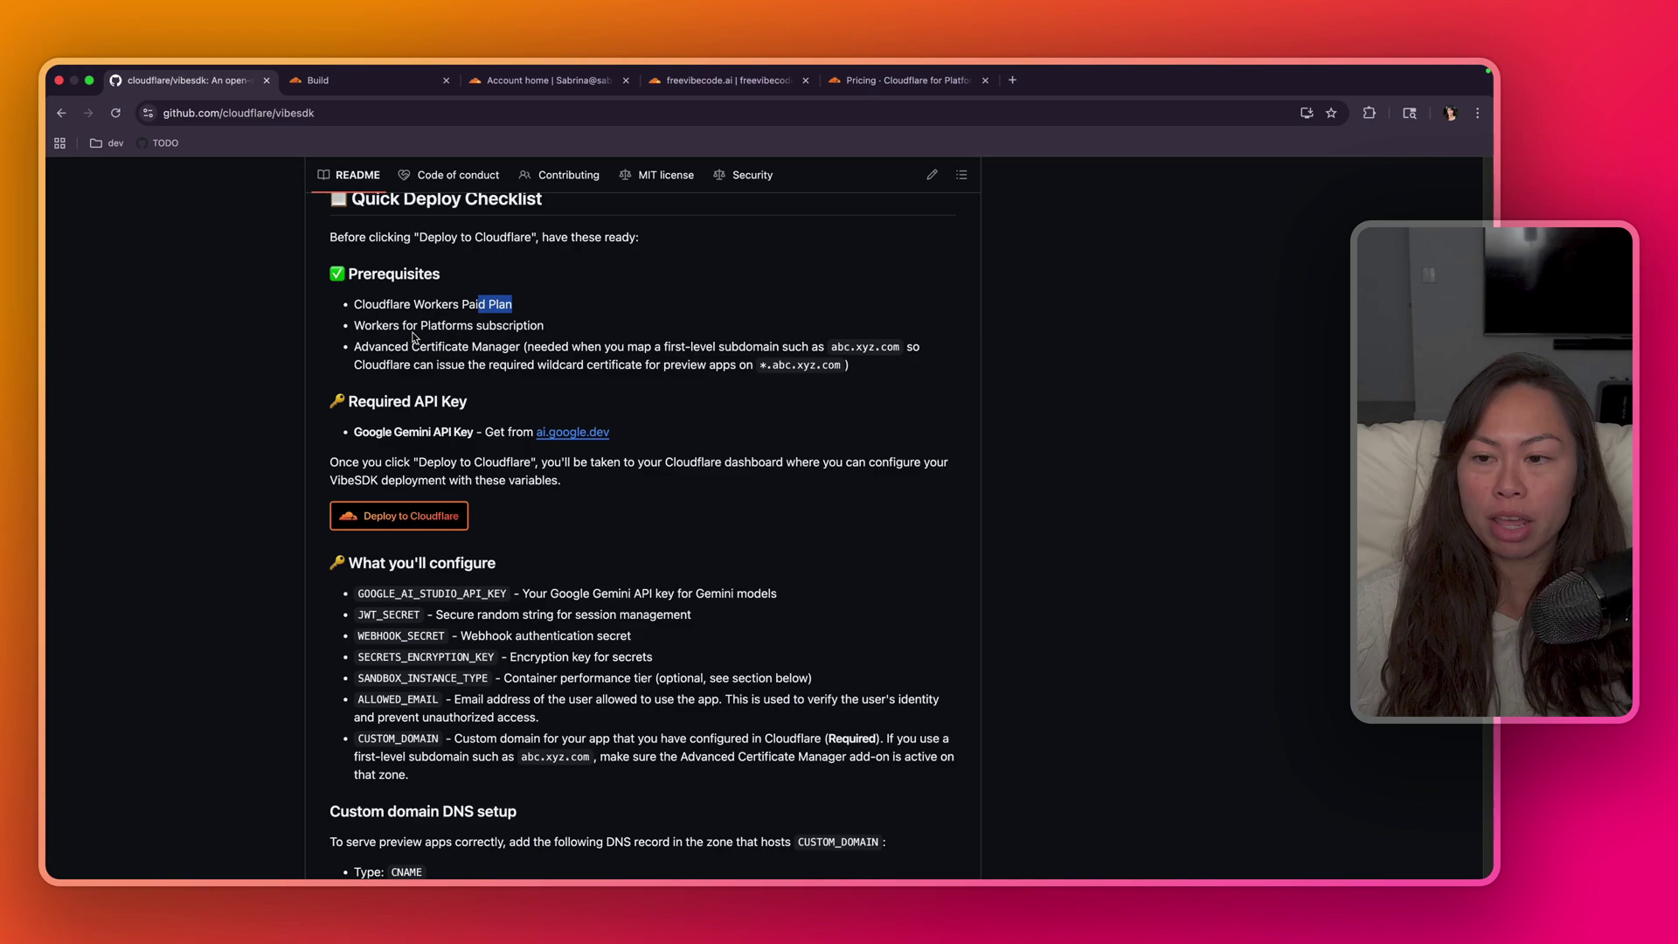
left_click_drag(355, 327, 550, 329)
left_click(549, 330)
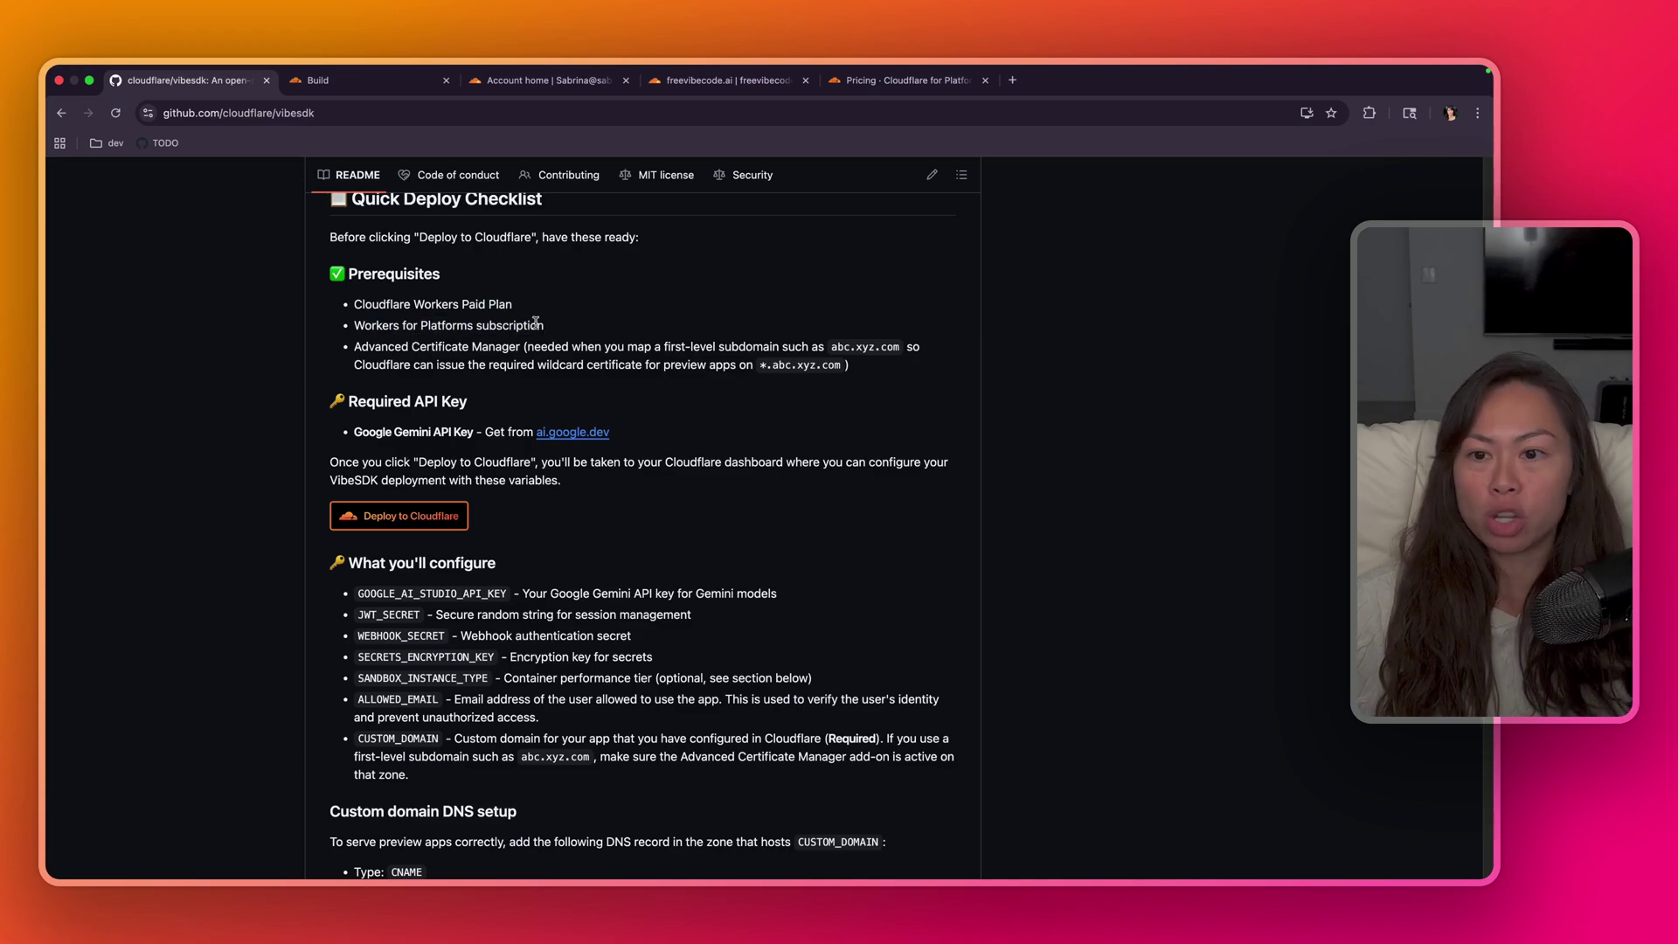
left_click_drag(563, 328, 349, 303)
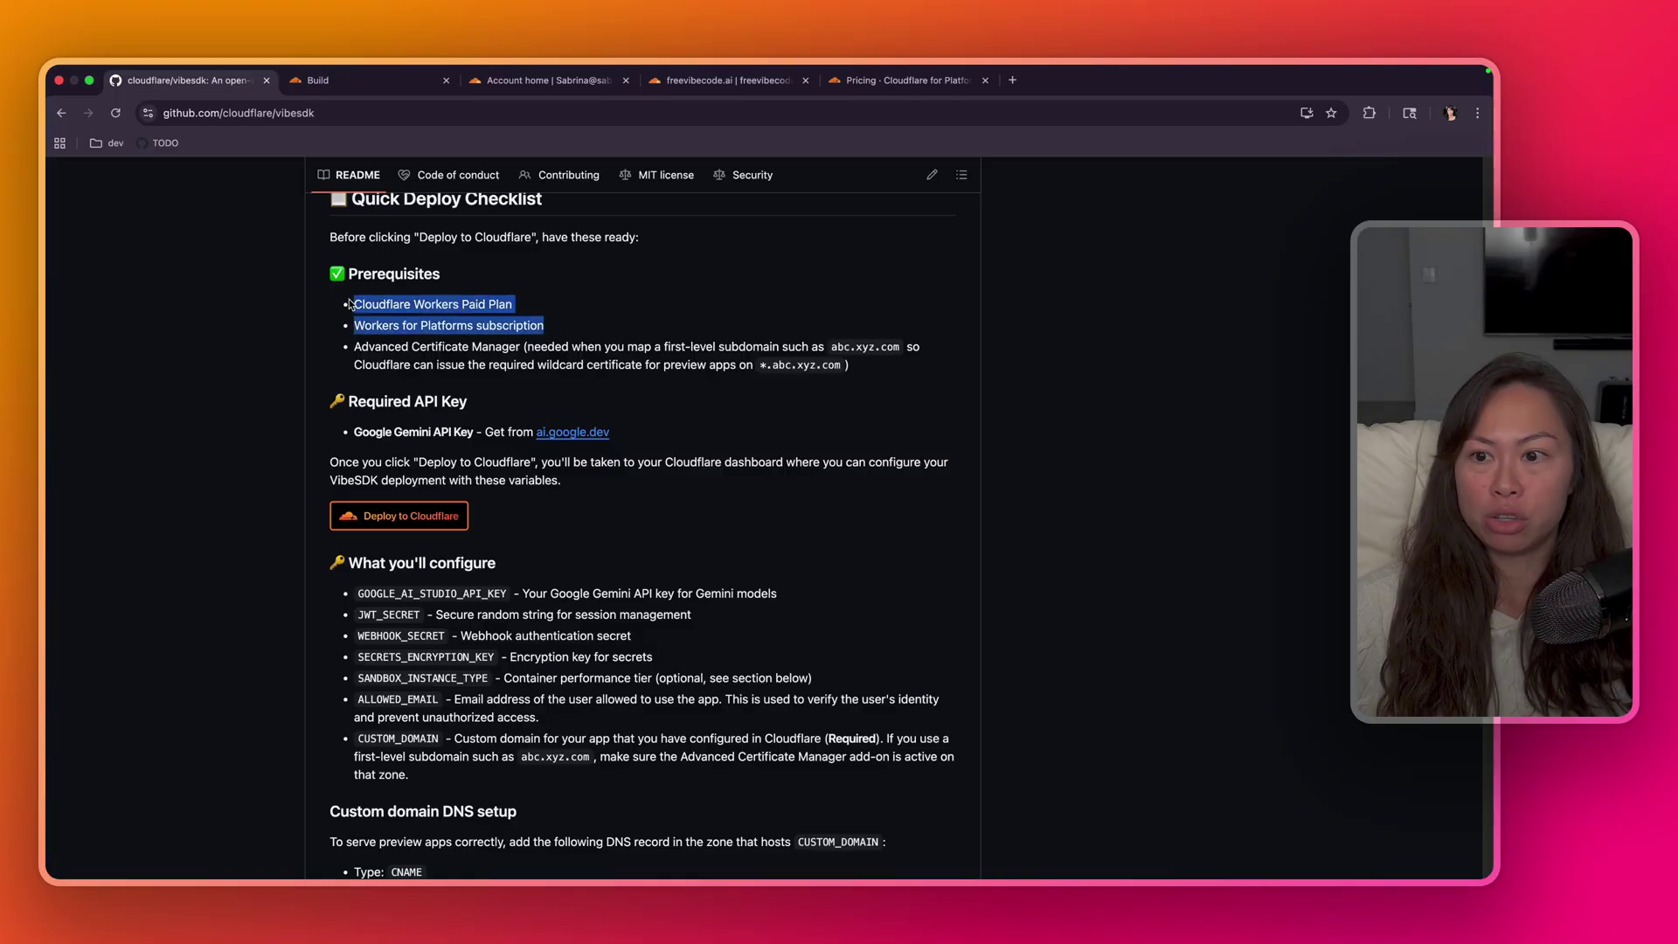
- Switch to the Cloudflare account home listing freevibecode.ai and freevibecode.org
key("super+3")
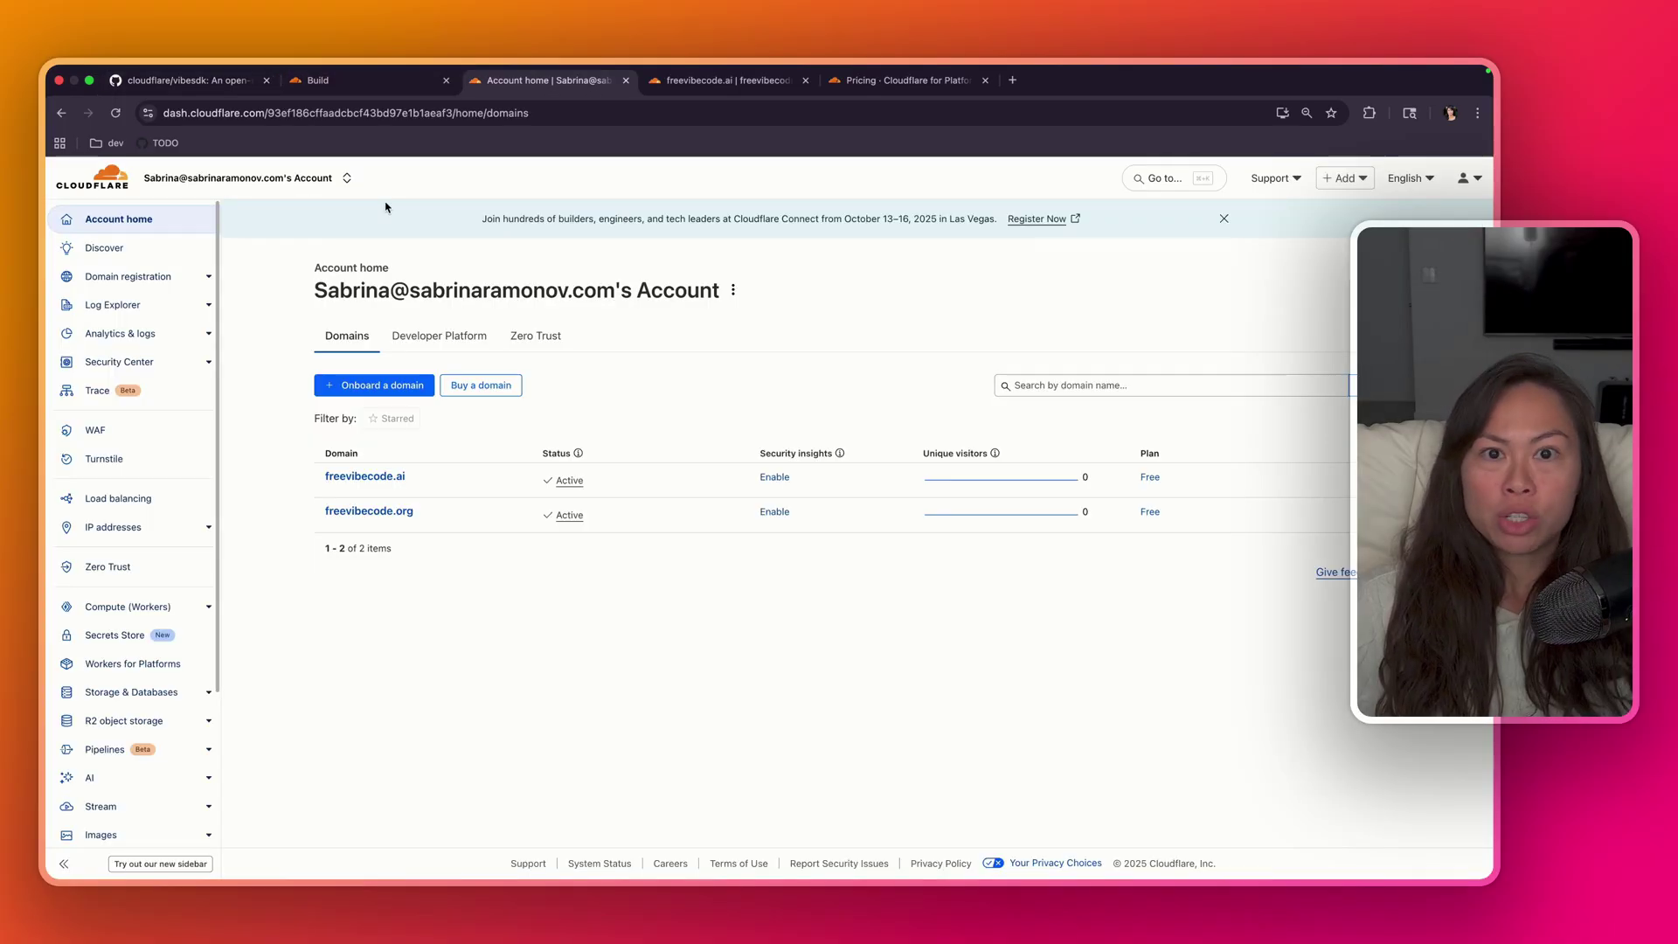
key("super+l")
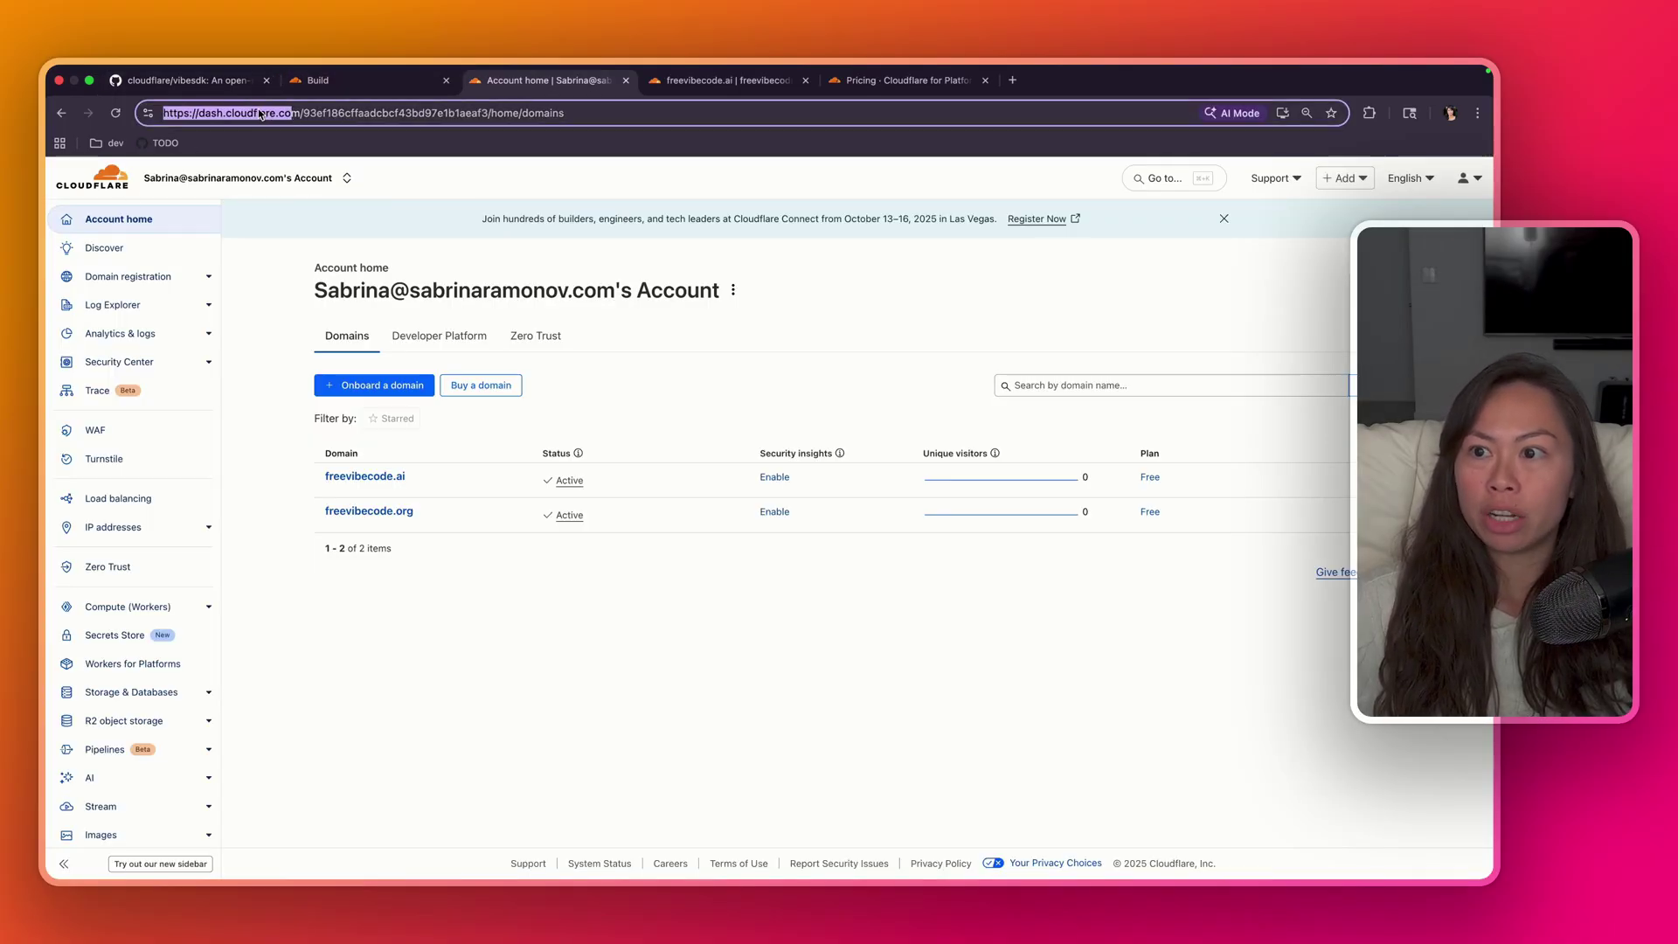
left_click(481, 294)
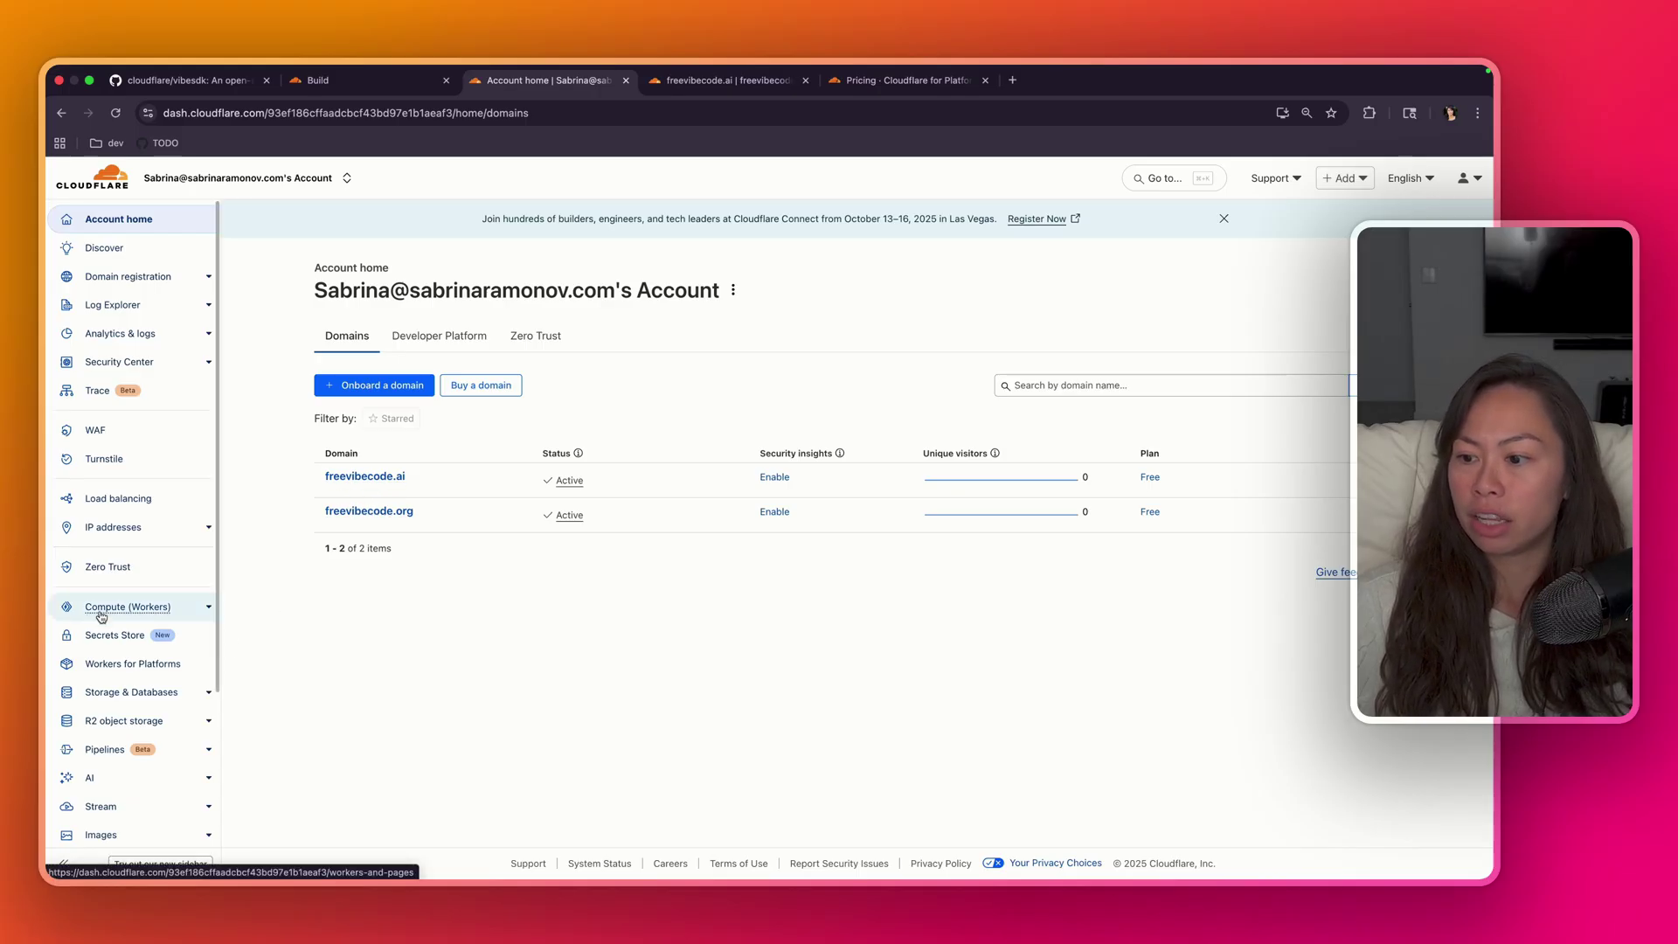
- Purchase the $5/month Workers Paid plan from Compute (Workers) > Workers plans and confirm success
left_click(164, 614)
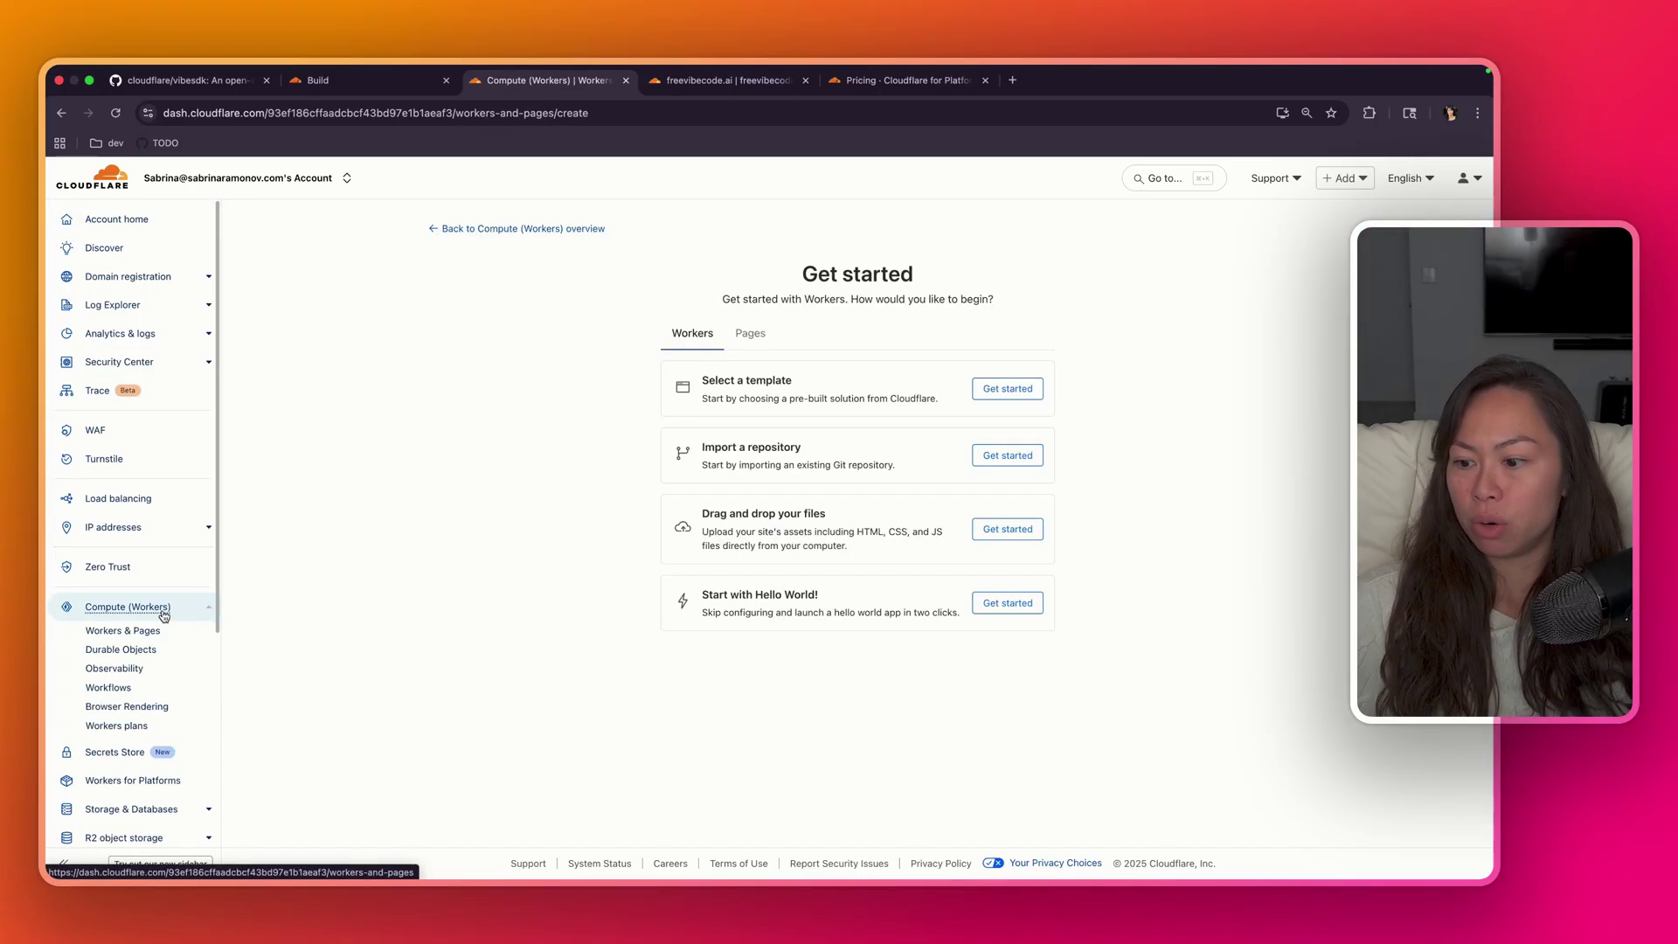
left_click(133, 728)
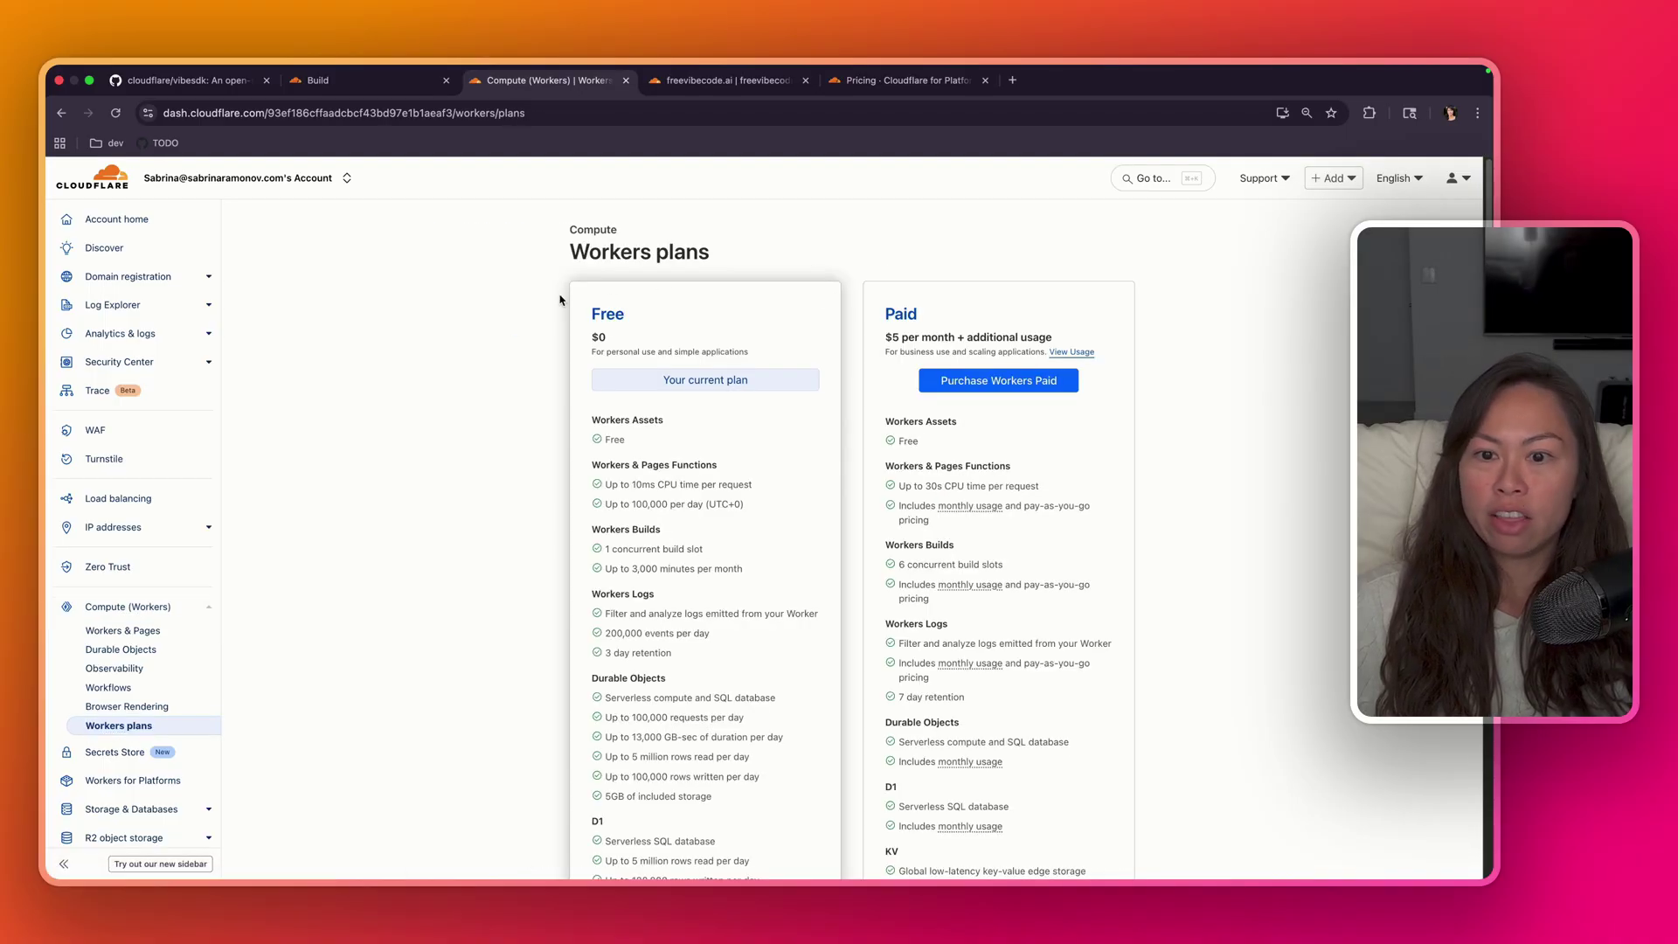
scroll(583, 473, "down", 2)
scroll(583, 473, "down", 5)
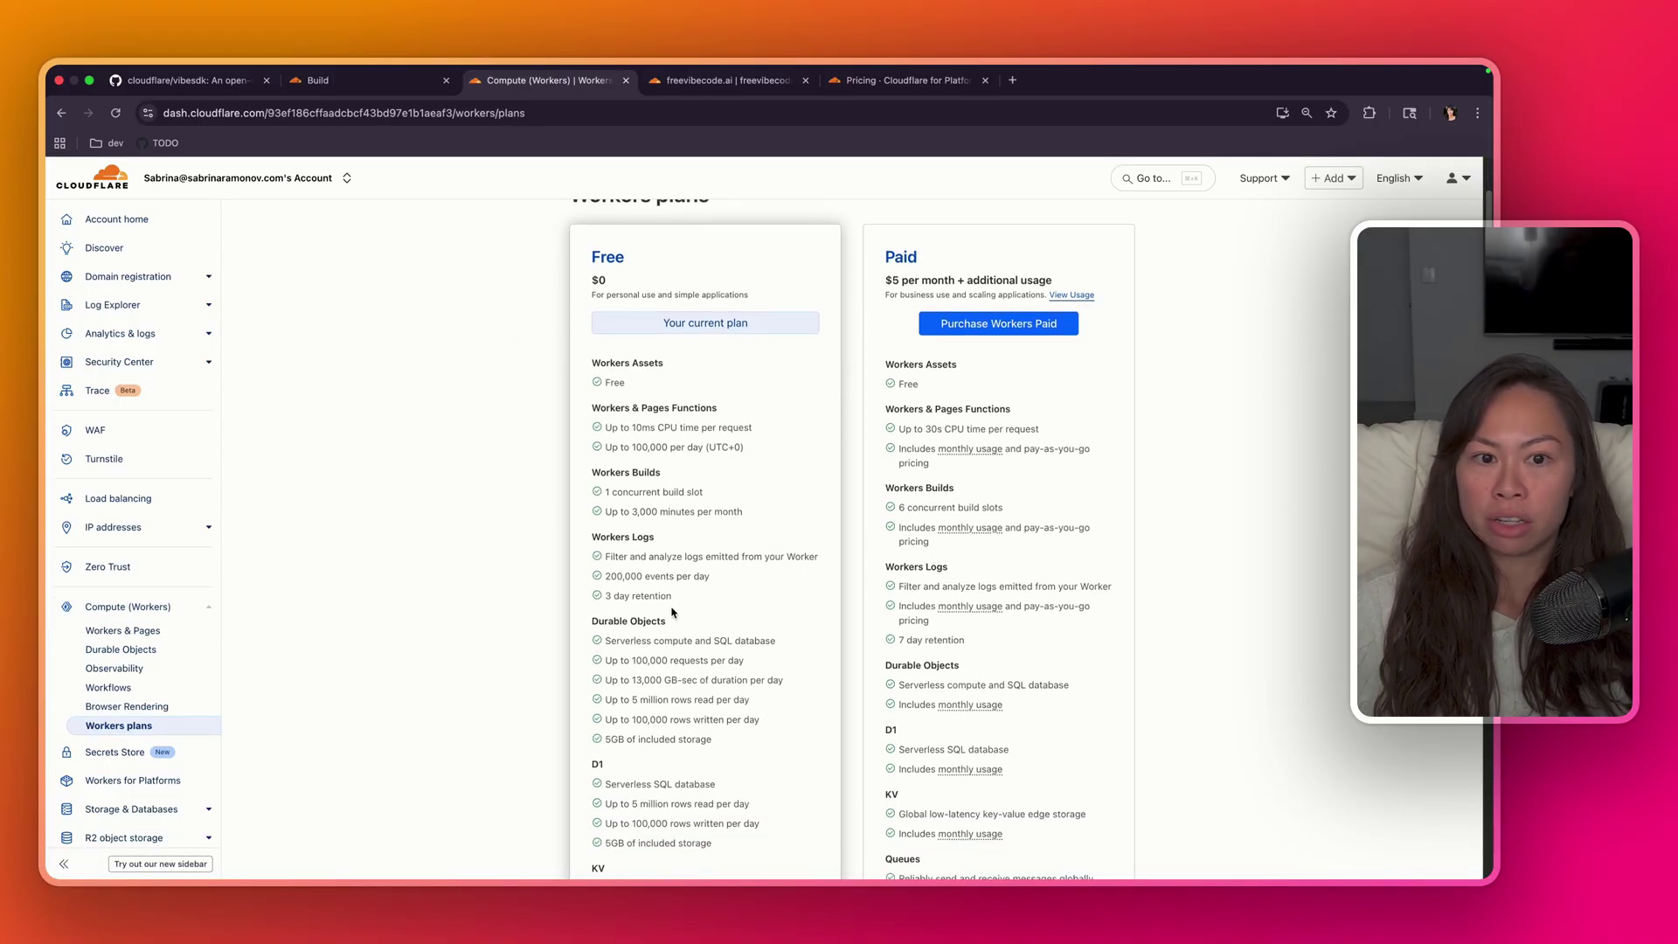
scroll(881, 463, "up", 6)
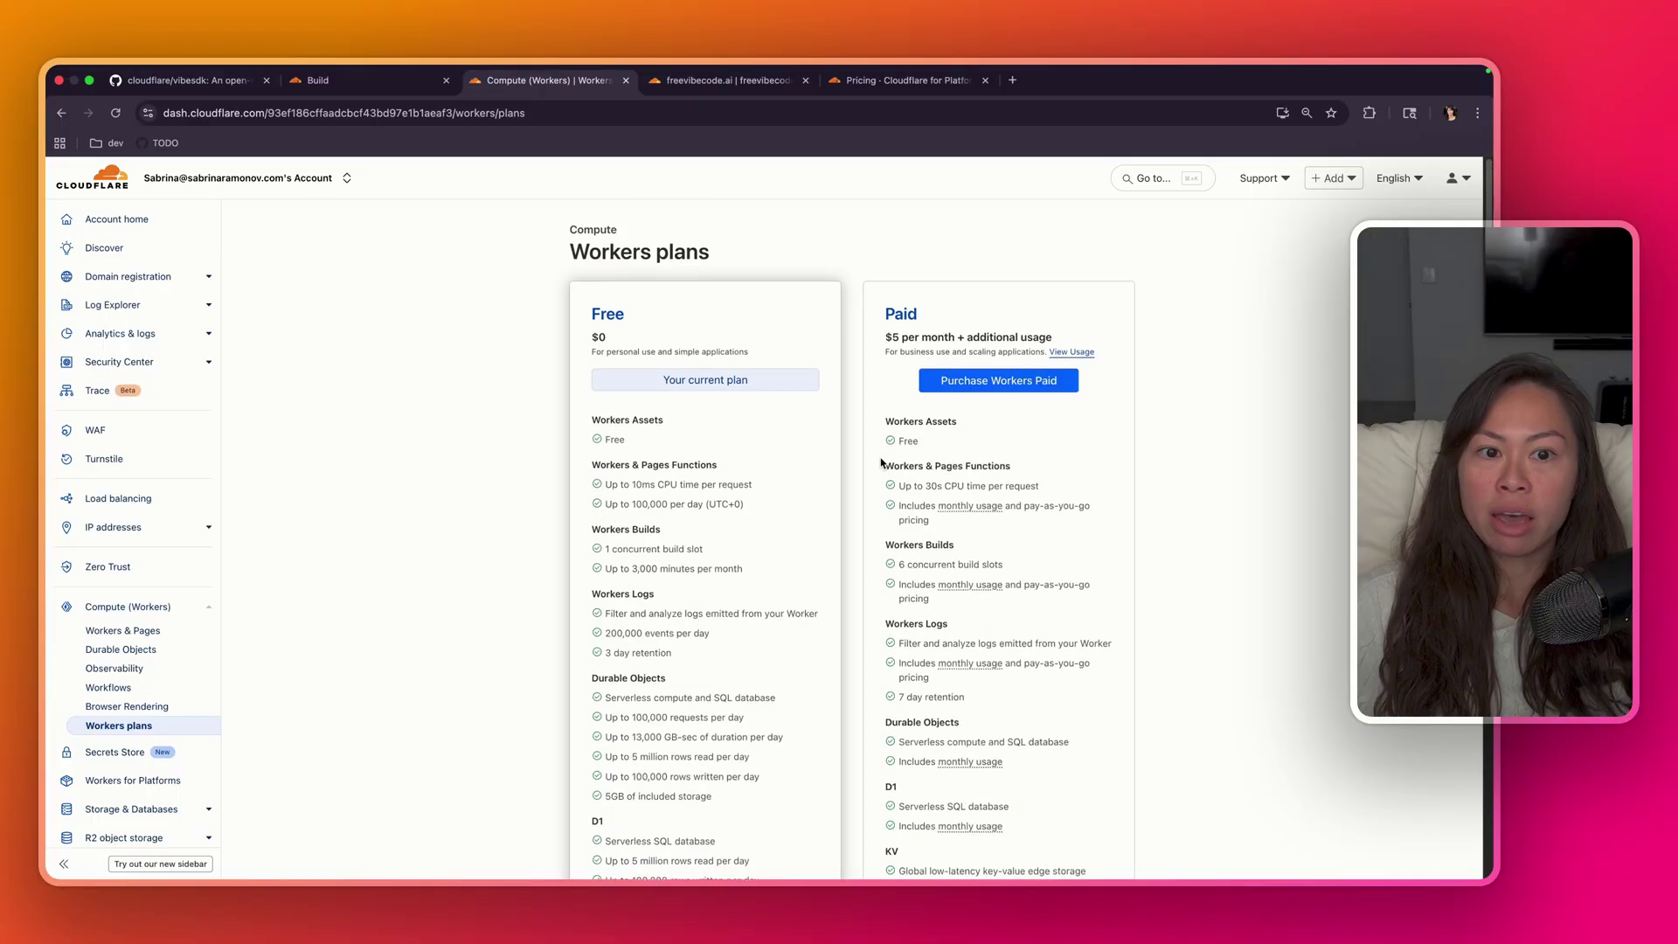
left_click(984, 388)
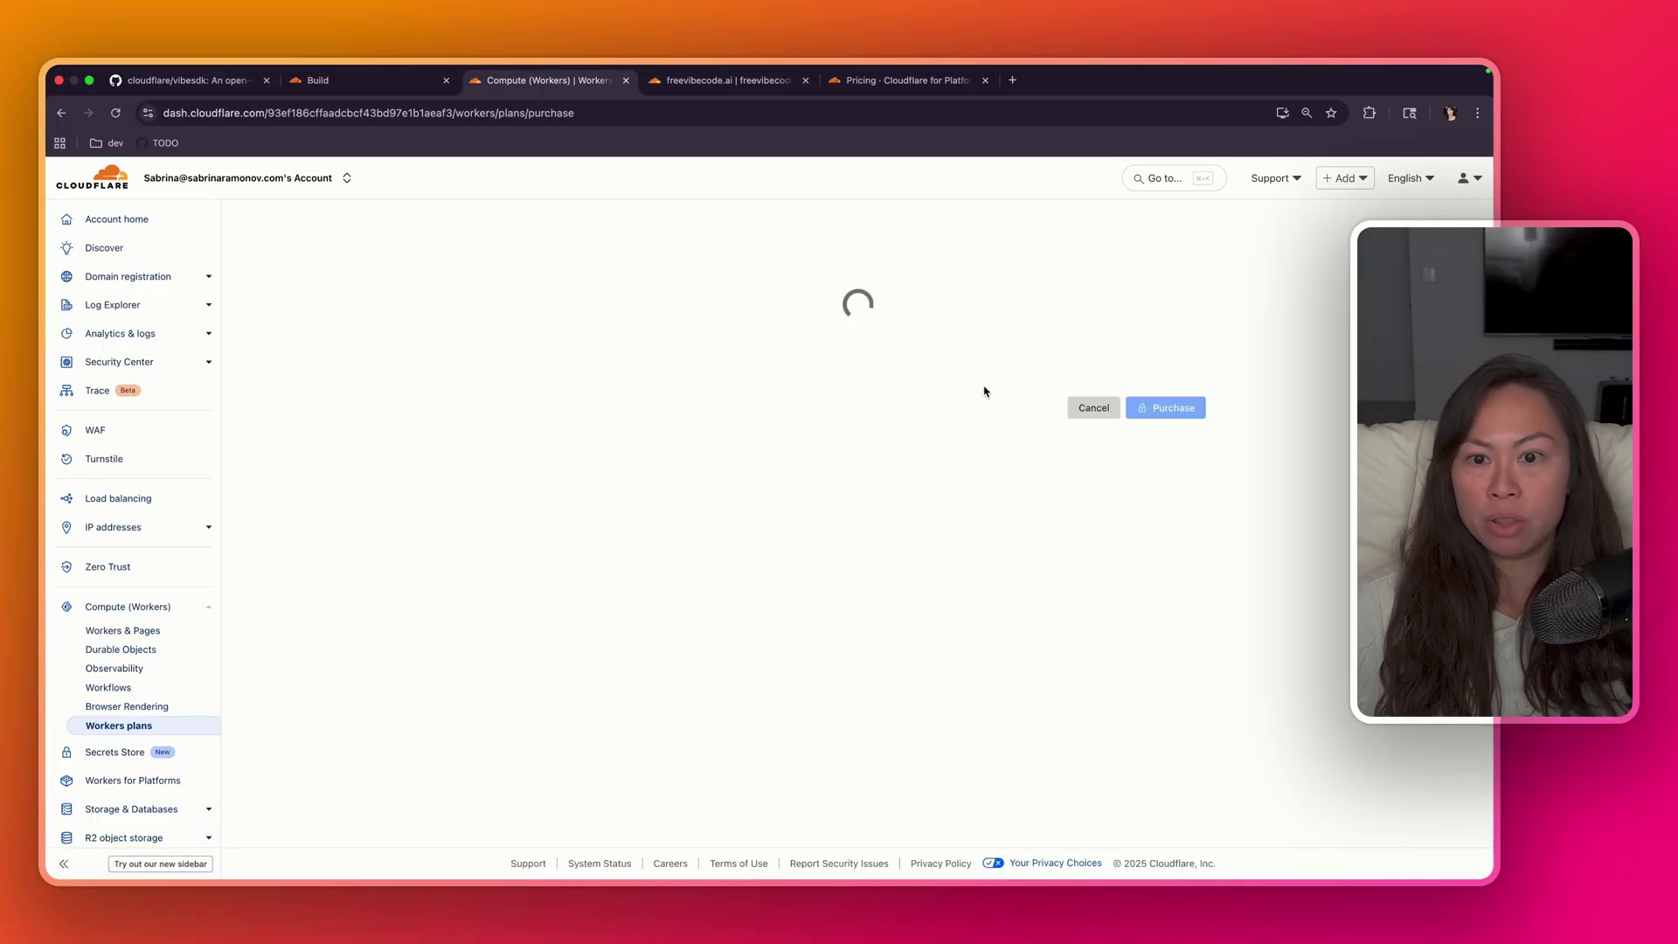
scroll(854, 350, "down", 3)
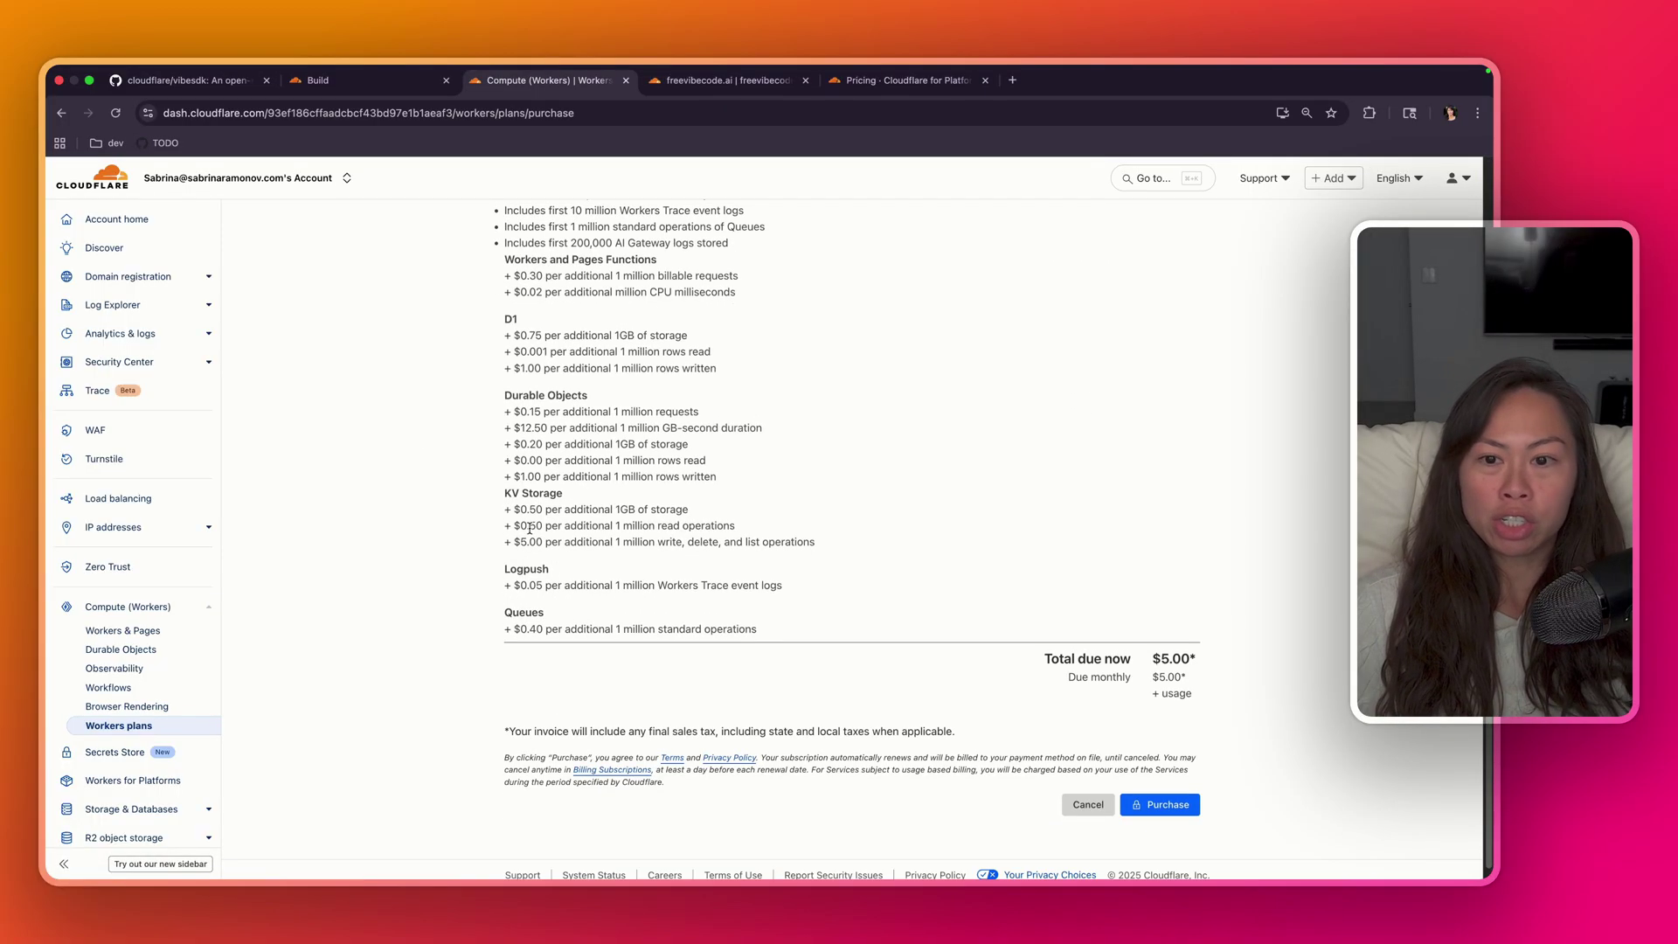
left_click(1165, 806)
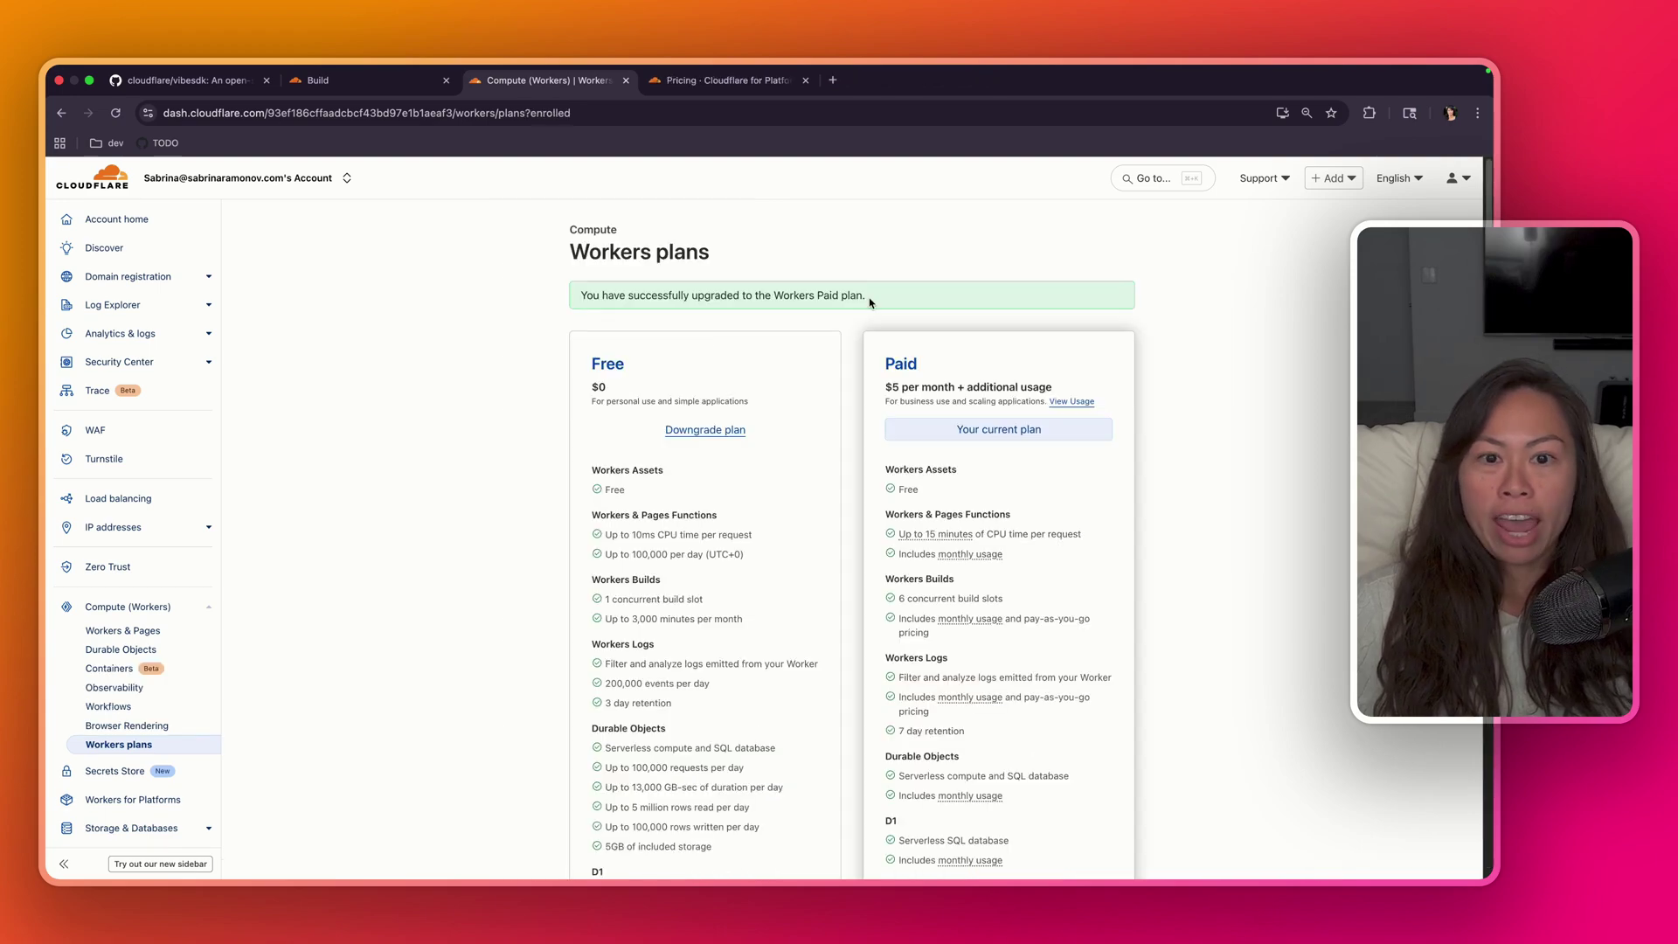
left_click_drag(584, 296, 883, 296)
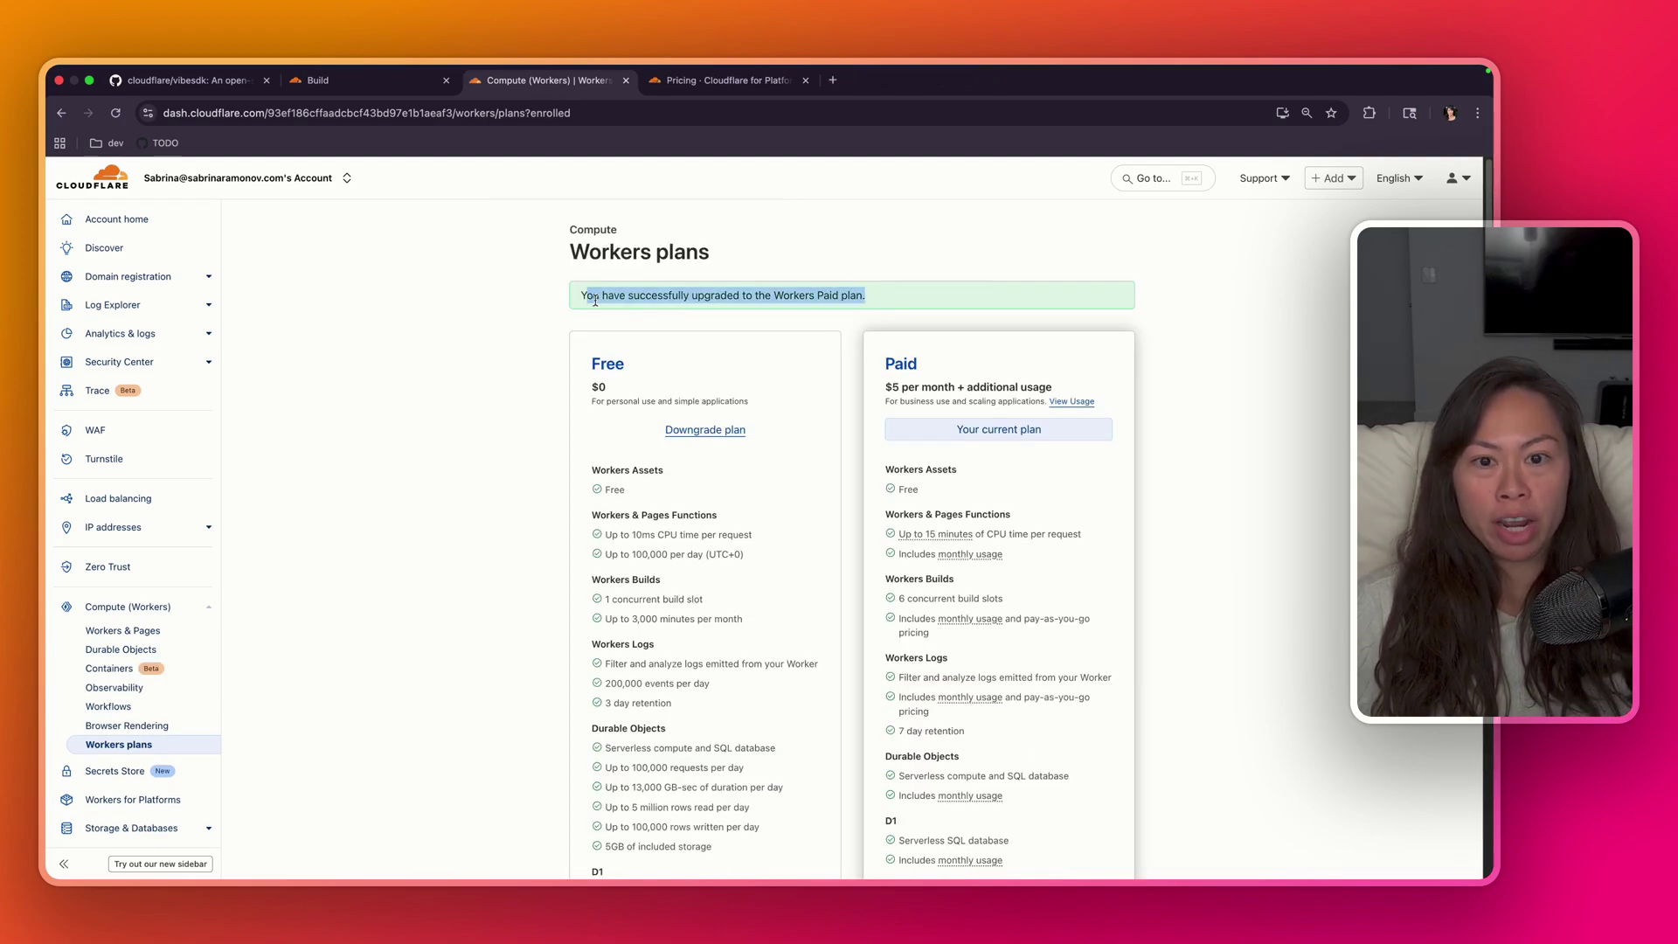
left_click_drag(705, 295, 913, 298)
- Review the Workers for Platforms prerequisite and its $25 monthly pricing with usage allotments
left_click(254, 79)
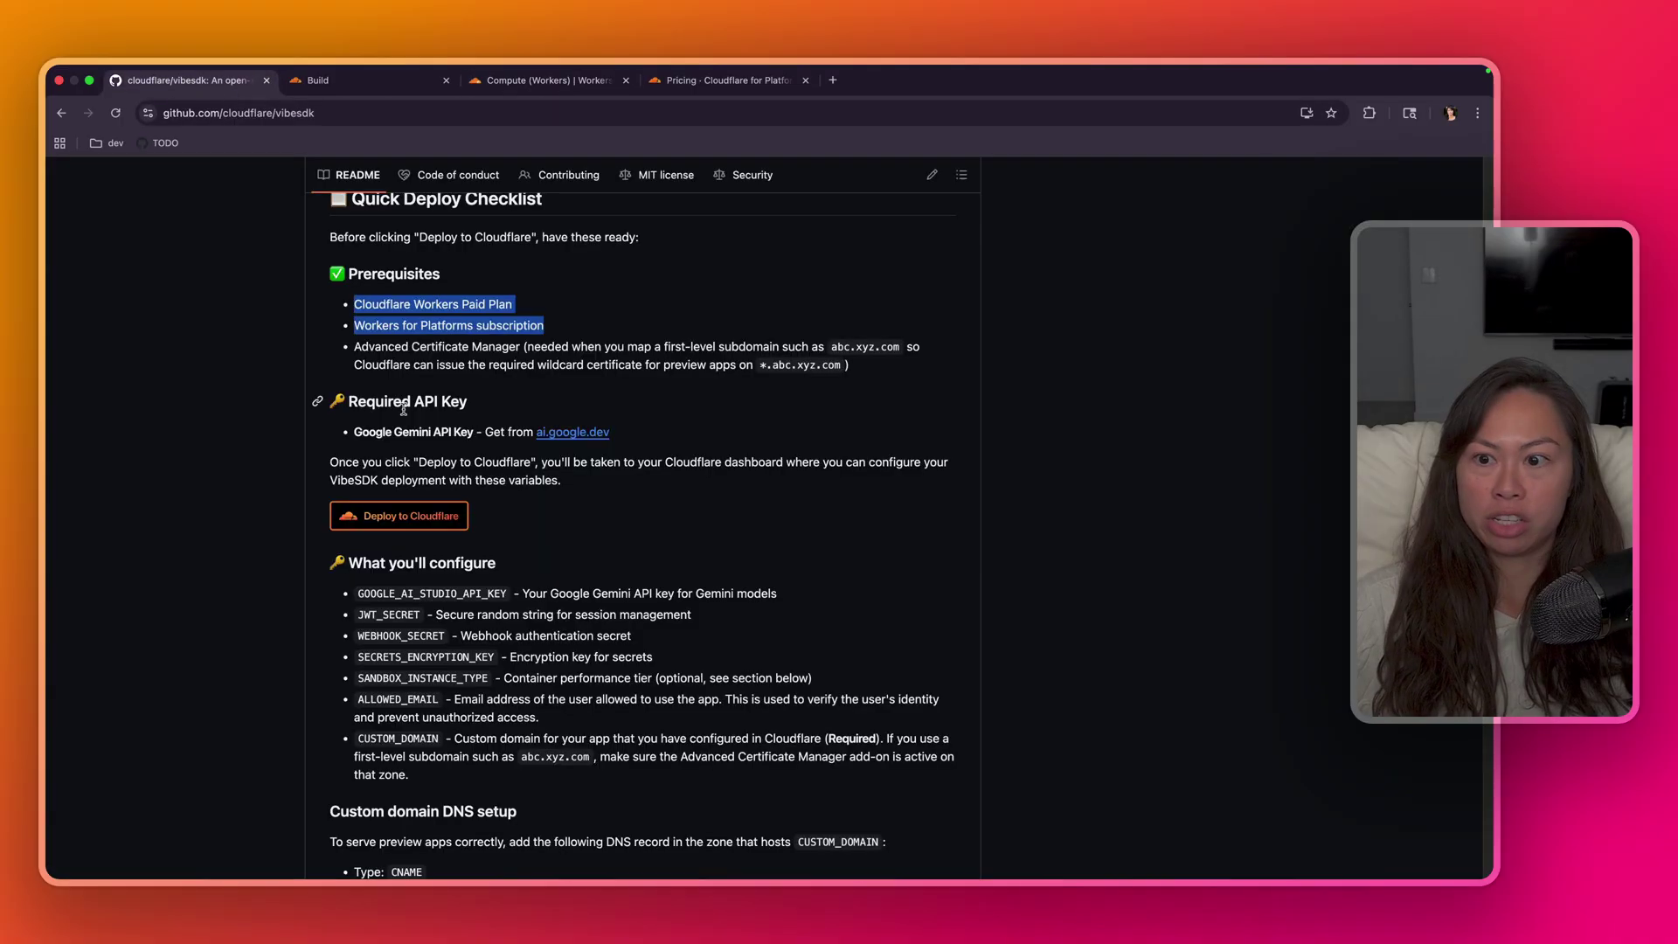
left_click(406, 302)
left_click_drag(410, 304, 354, 304)
left_click_drag(544, 325, 354, 325)
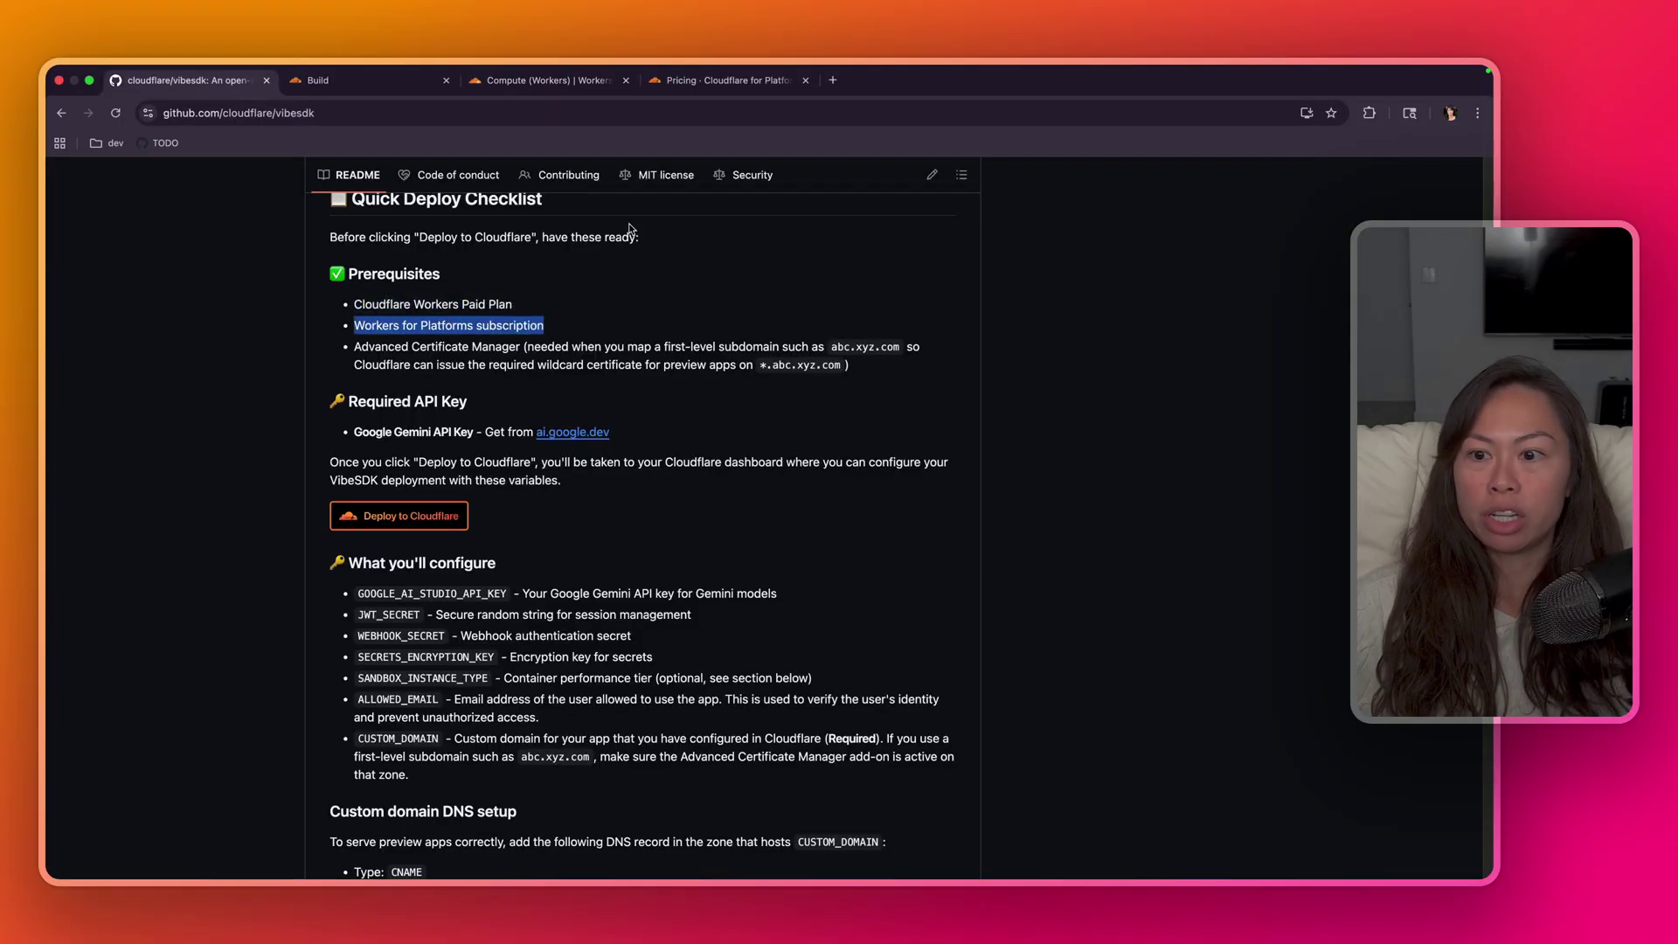
left_click(725, 80)
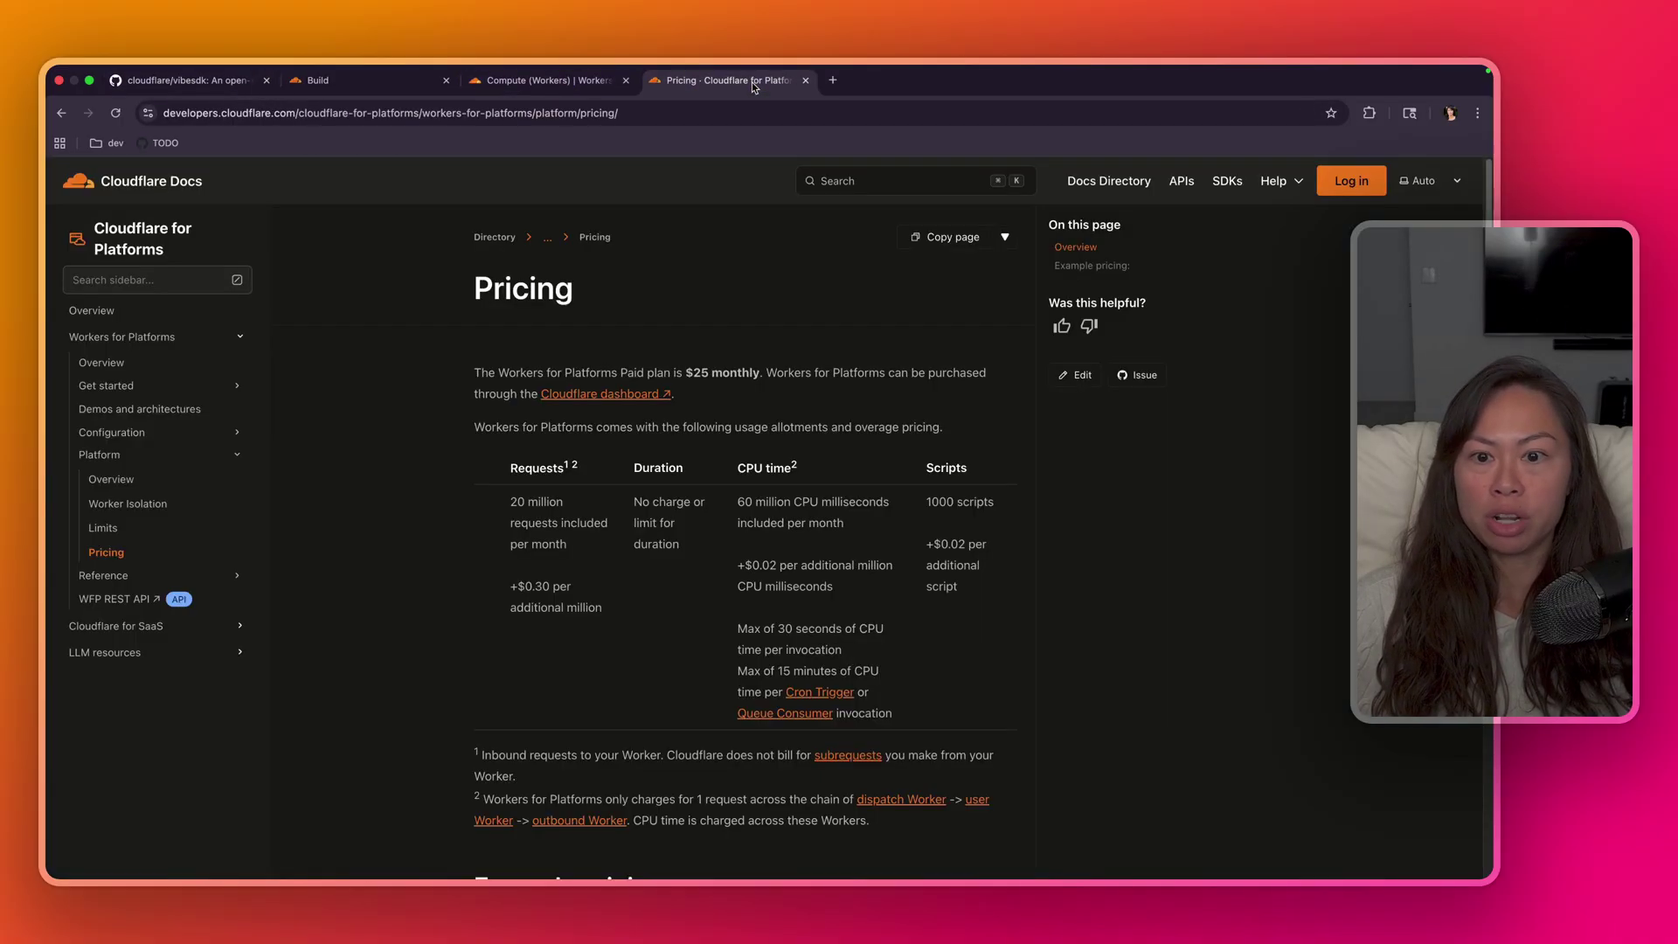
left_click_drag(480, 373, 769, 378)
left_click(681, 417)
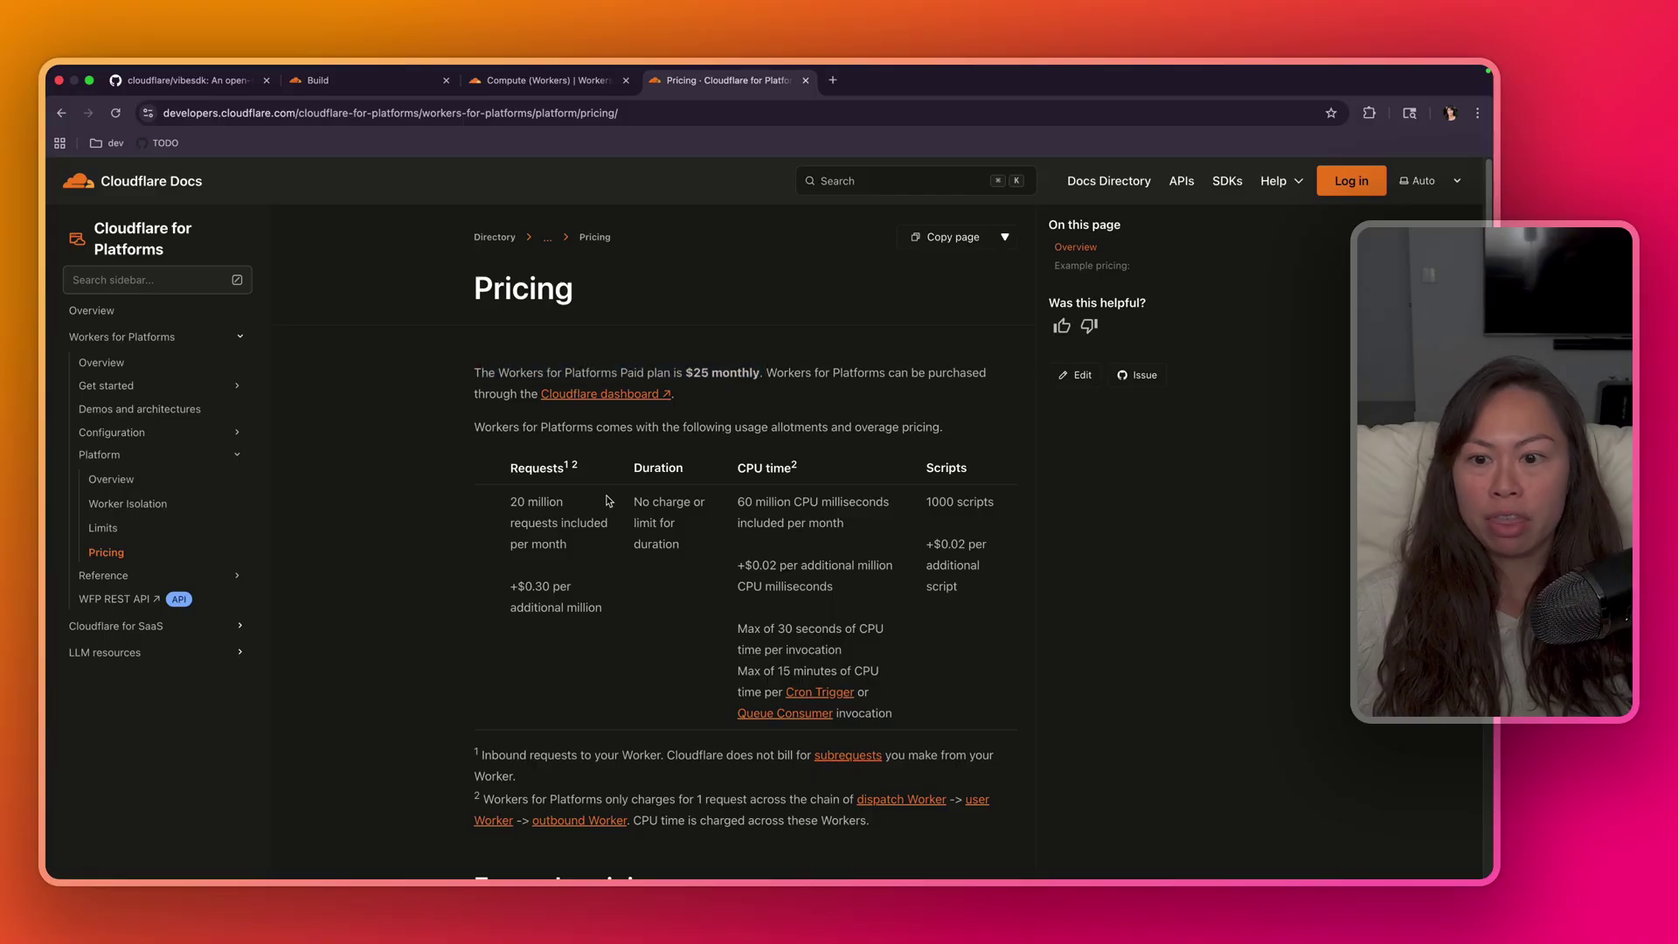
scroll(673, 437, "down", 1)
left_click_drag(683, 431, 954, 419)
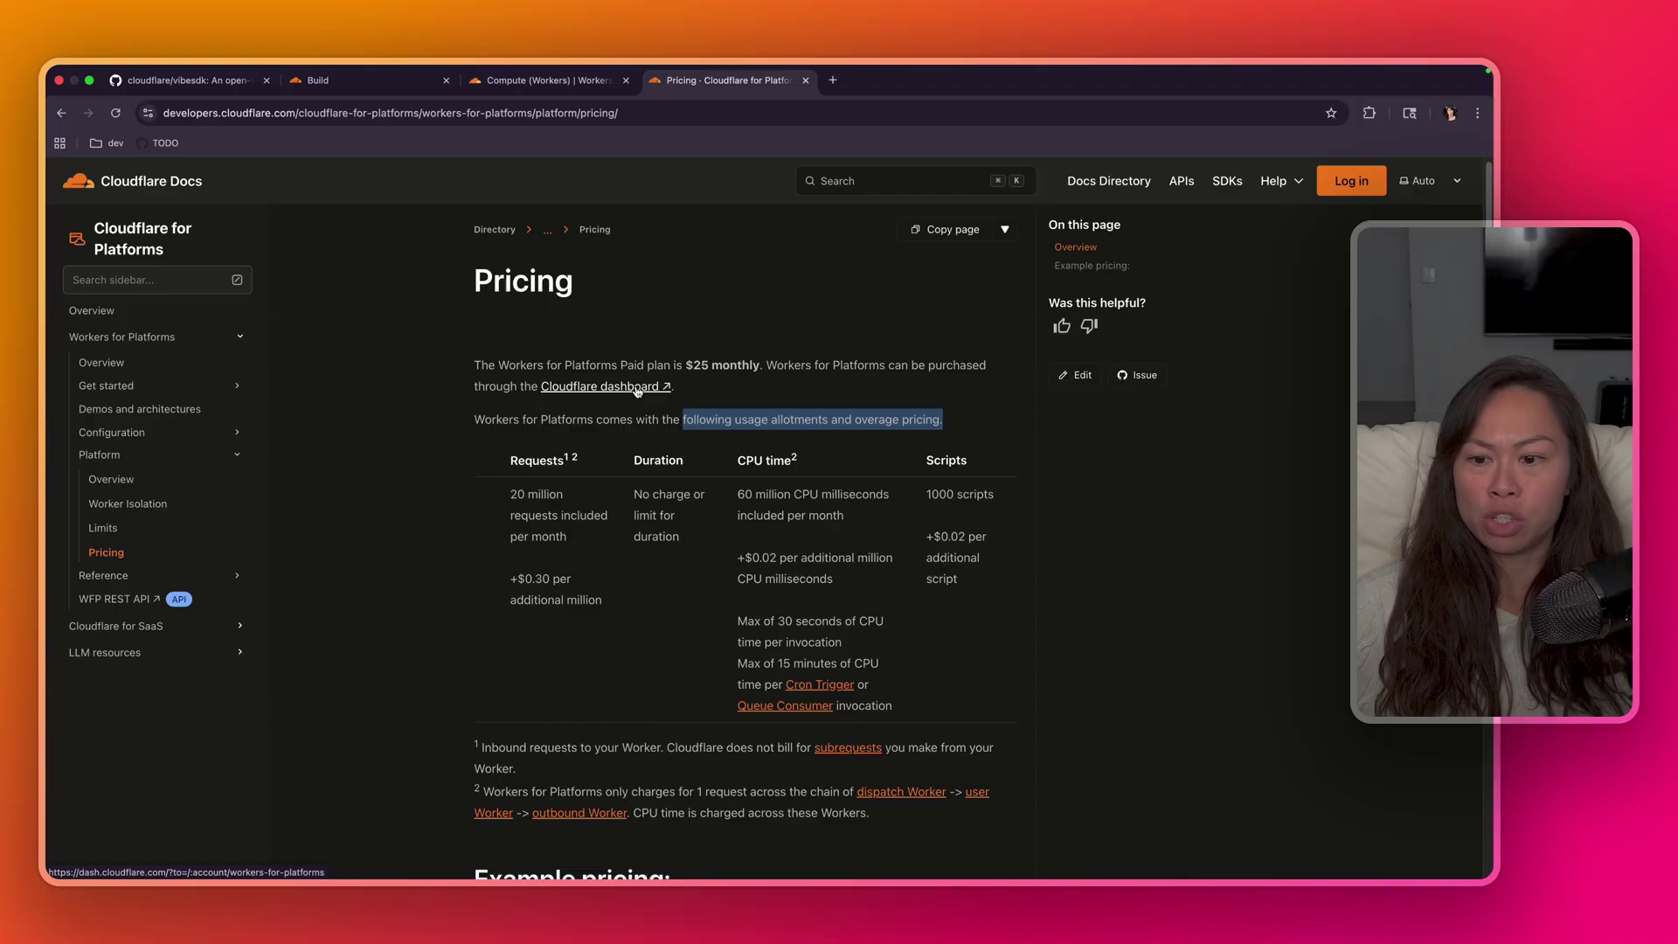
- Purchase the Workers for Platforms subscription for $25.00 per month and continue to its dashboard
left_click(589, 390)
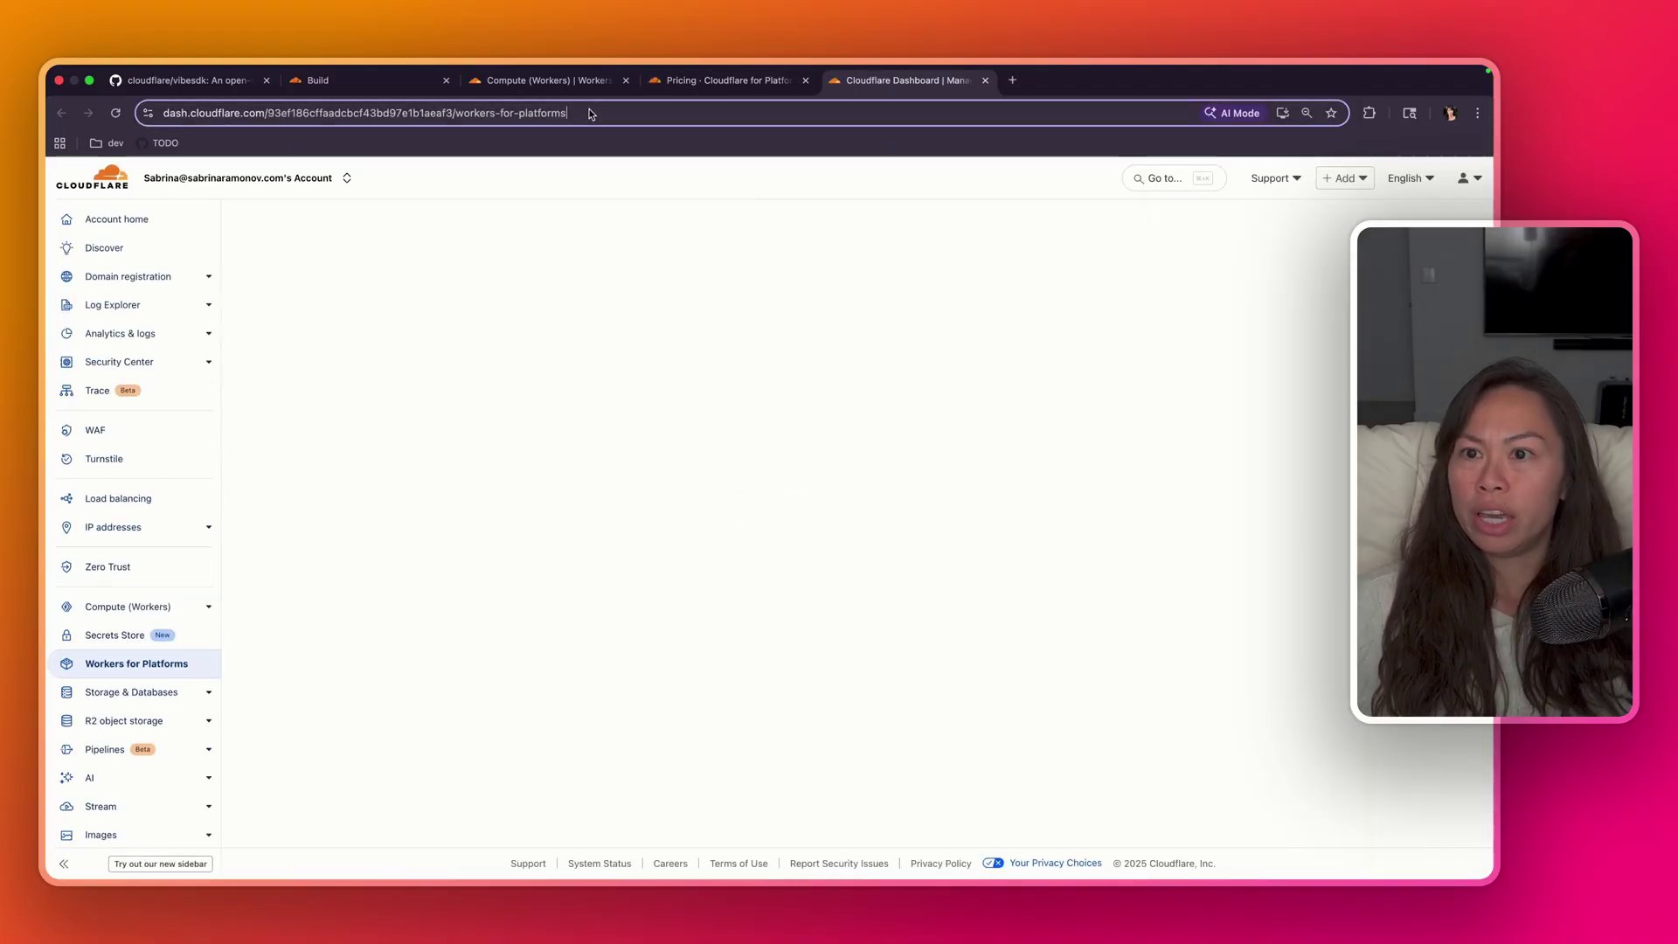
left_click_drag(566, 112, 226, 118)
key("Escape")
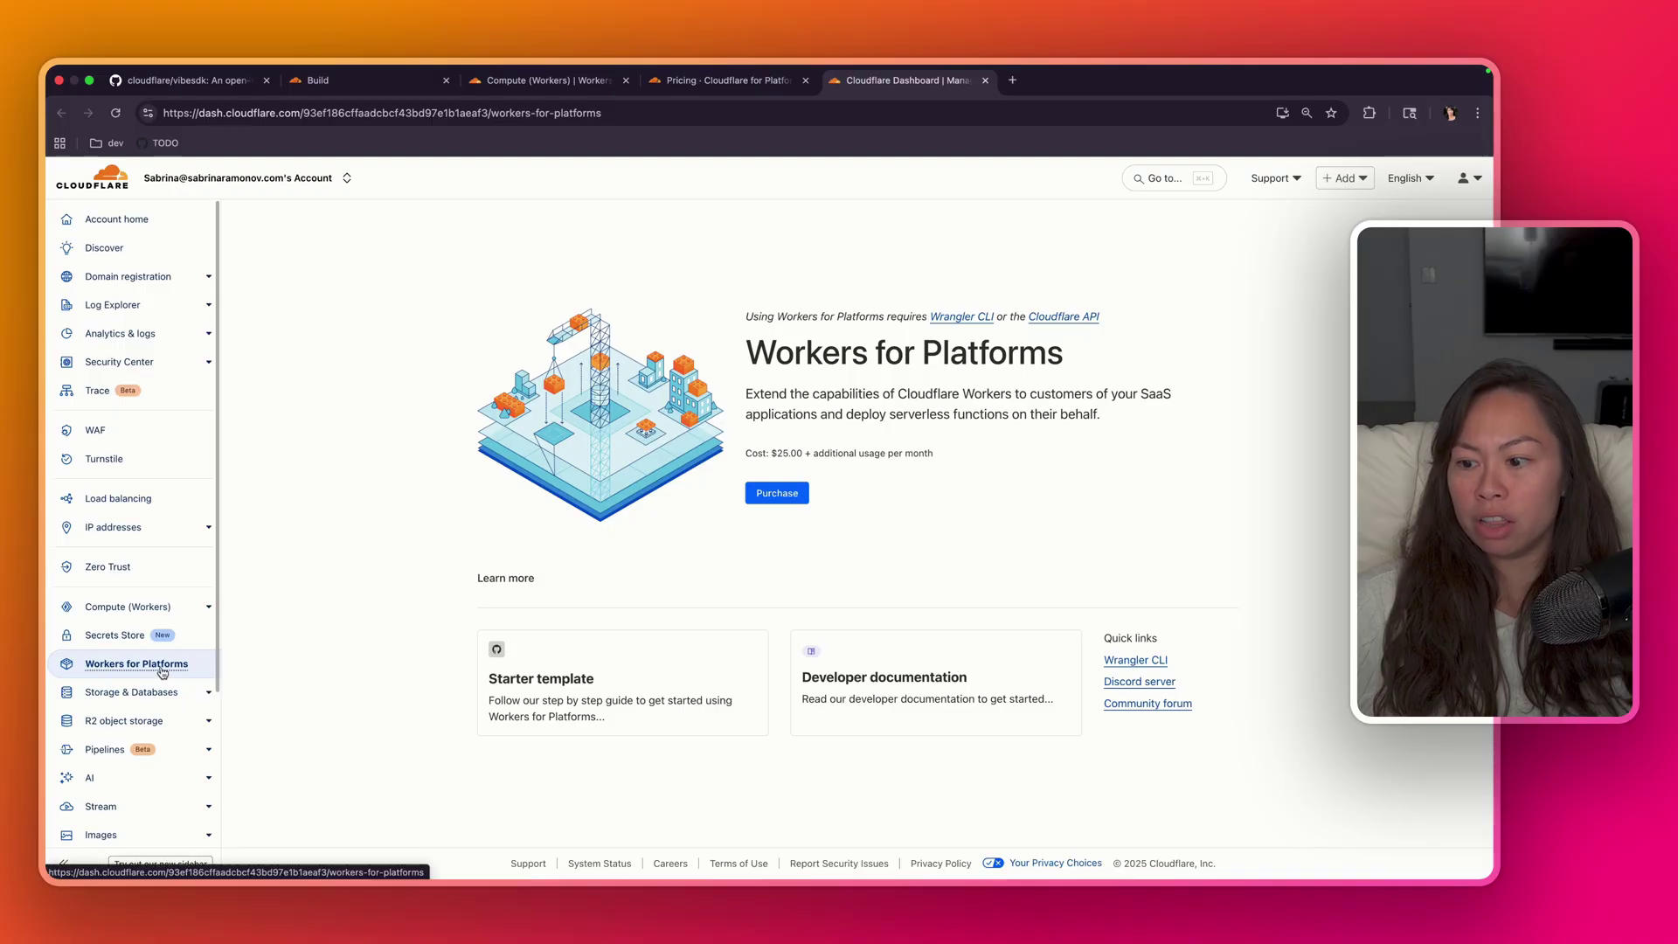
left_click_drag(746, 389, 1005, 420)
left_click(1005, 419)
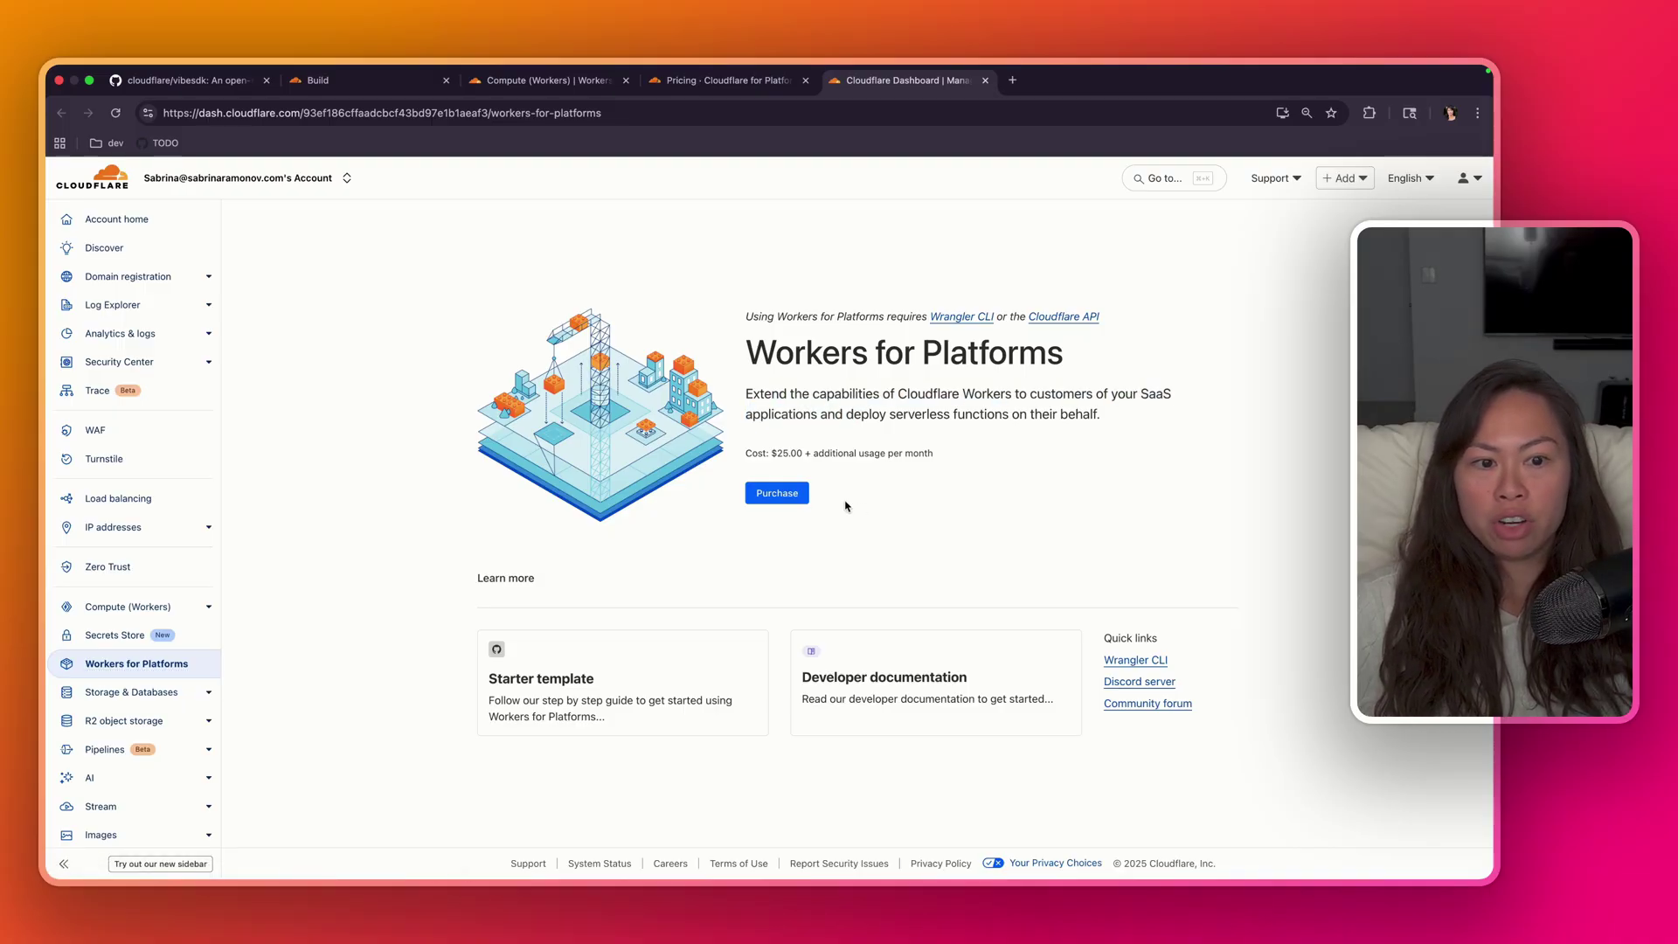
left_click(777, 494)
left_click_drag(757, 292, 957, 292)
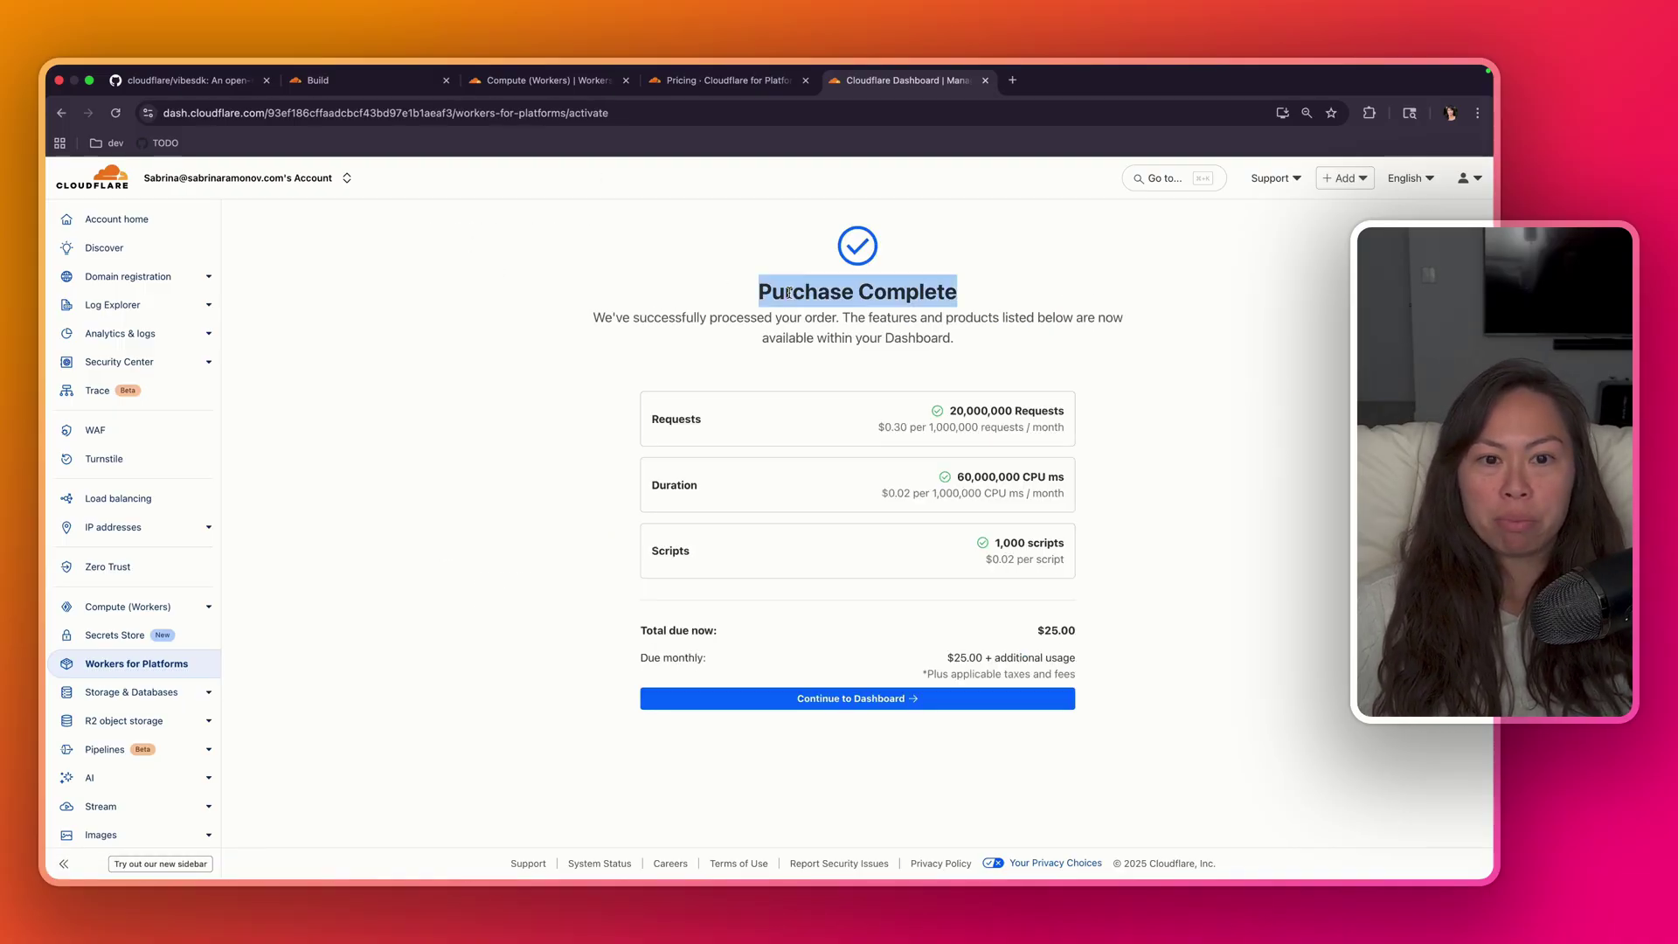
left_click_drag(593, 317, 965, 319)
left_click(965, 319)
left_click_drag(1076, 628, 1023, 619)
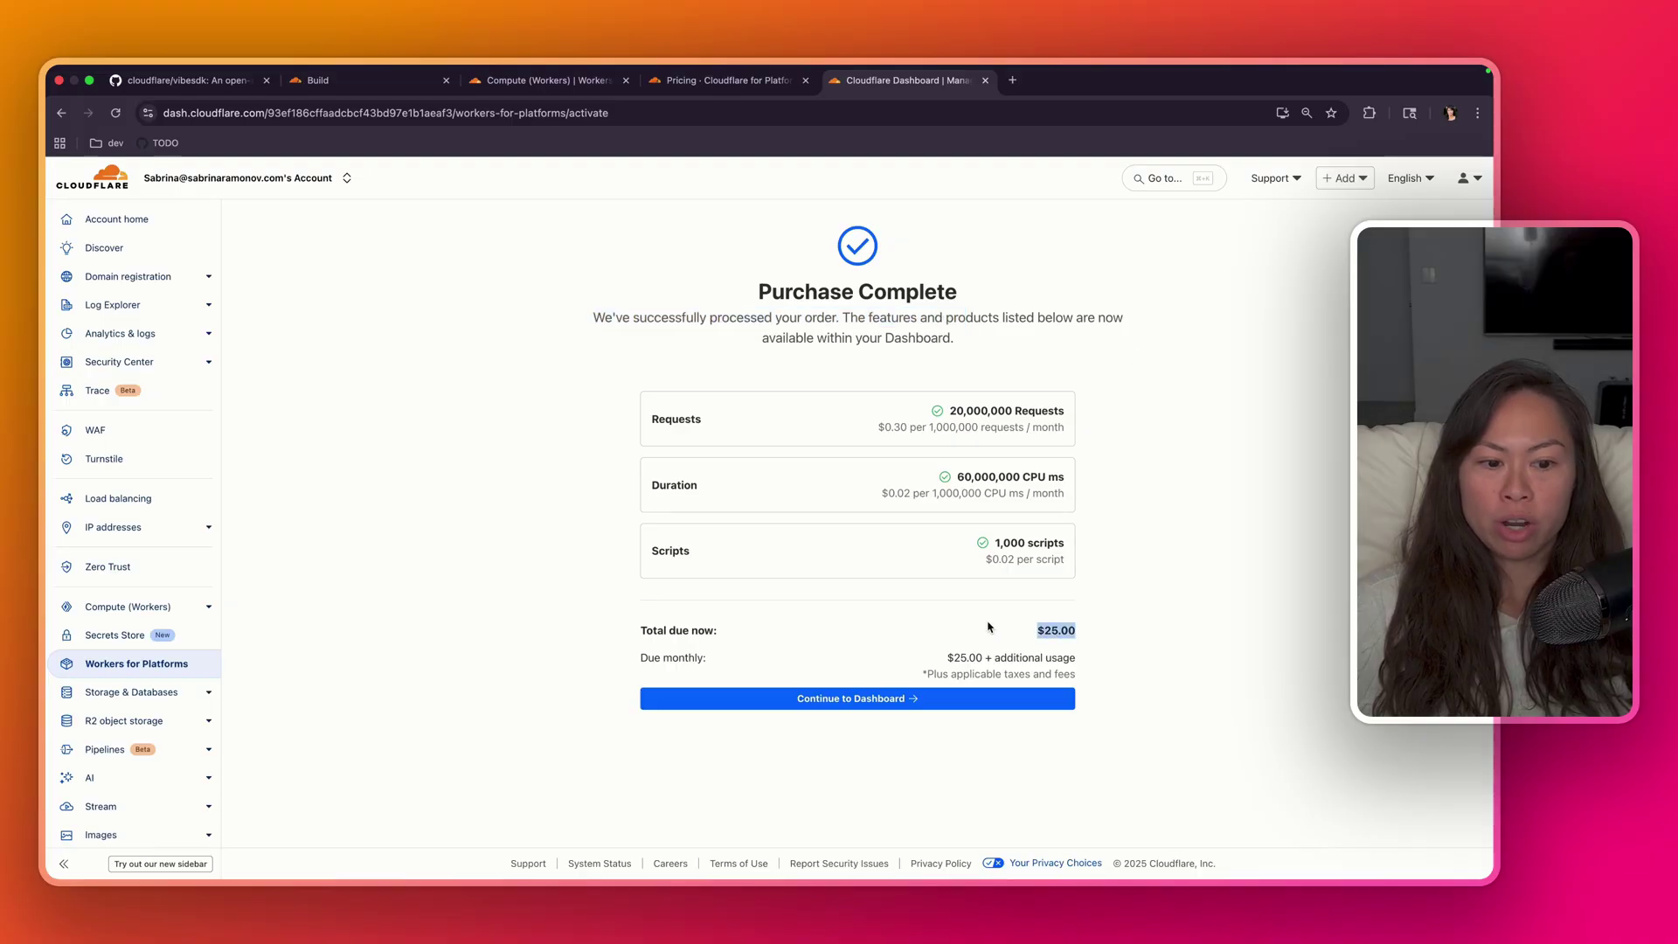
left_click(955, 646)
left_click(848, 706)
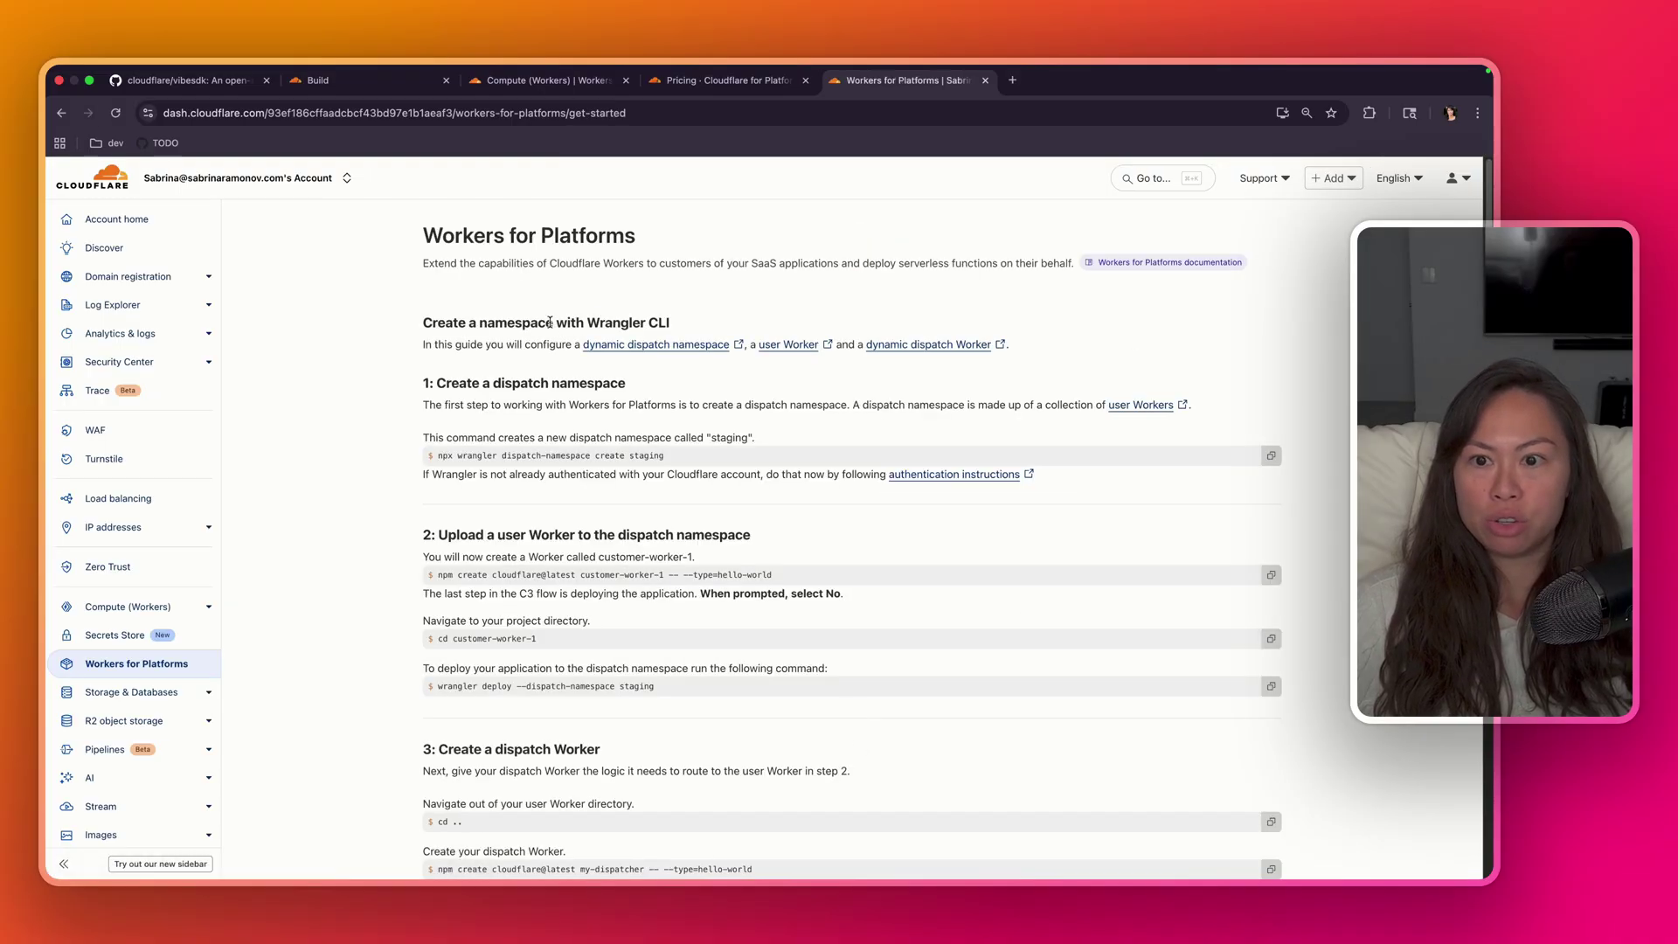
- Back on the vibesdk README, review the Advanced Certificate Manager prerequisite
key("super+1")
left_click_drag(390, 347, 336, 357)
left_click(875, 368)
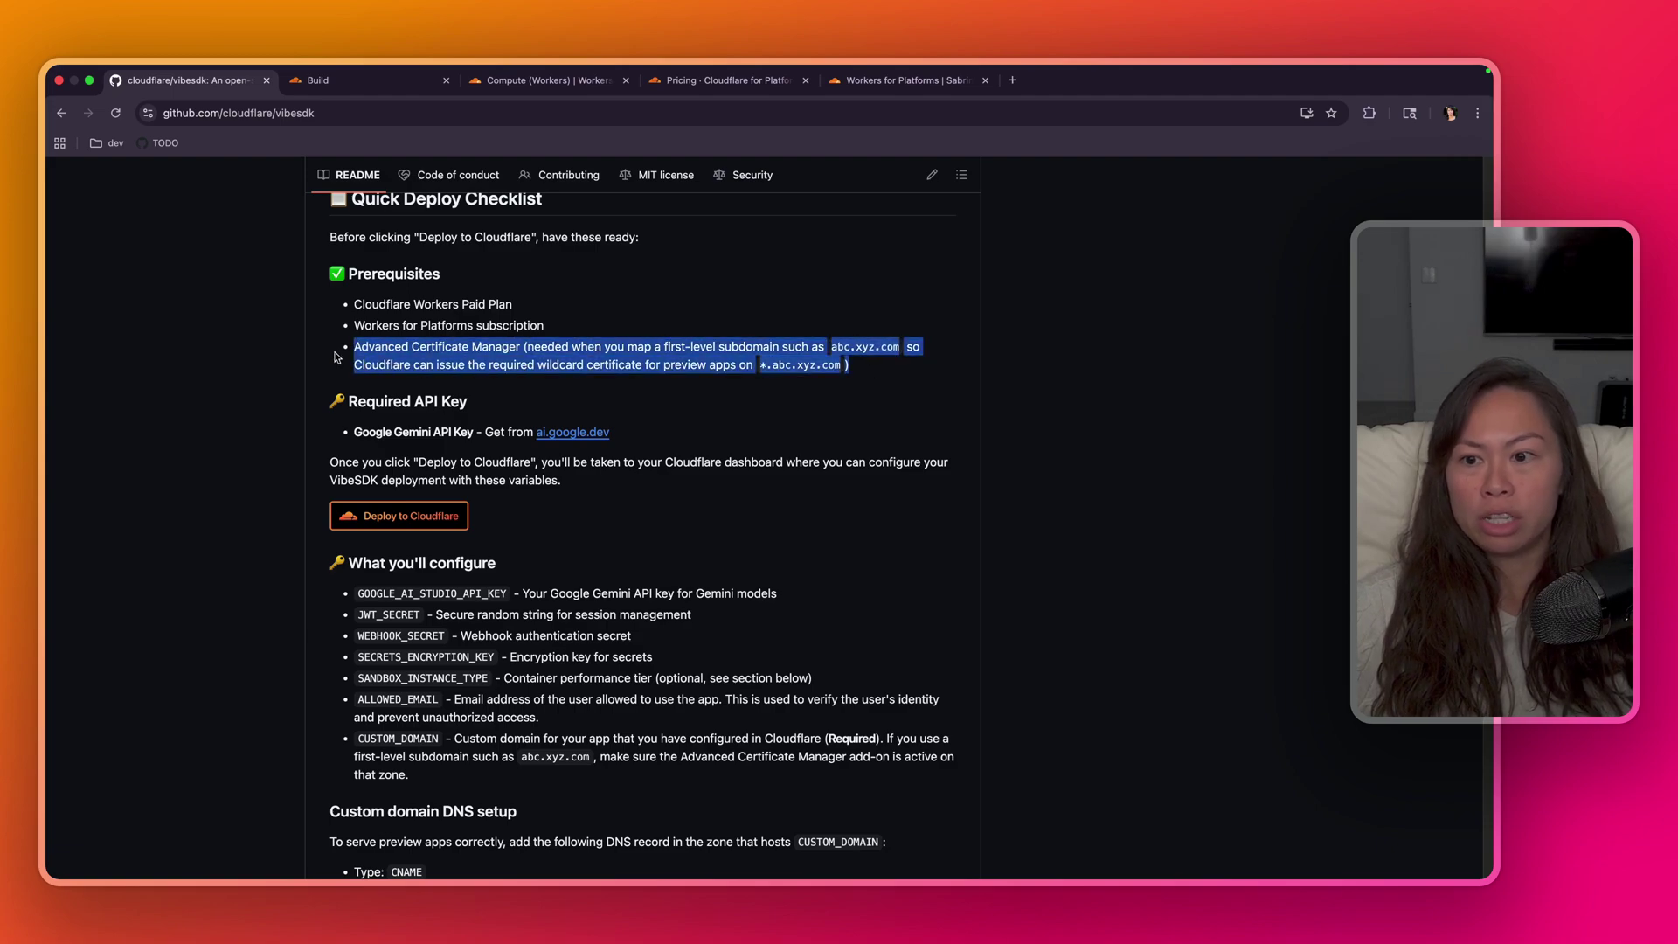
left_click(1014, 79)
type("agents.sab")
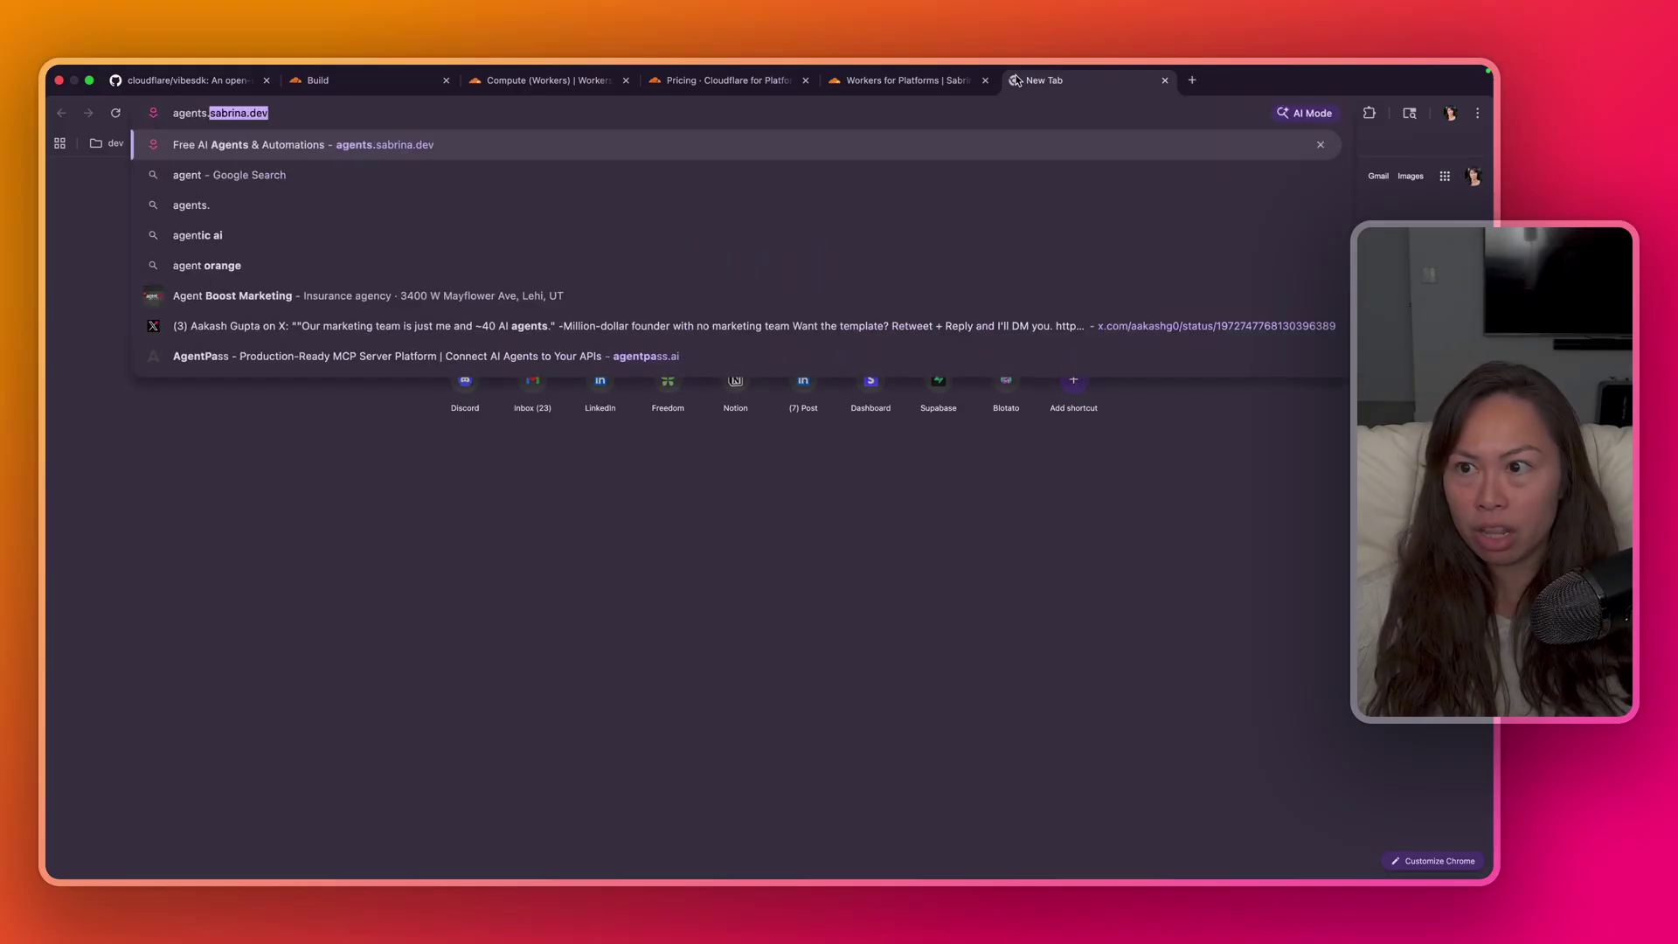
type("rina.dev")
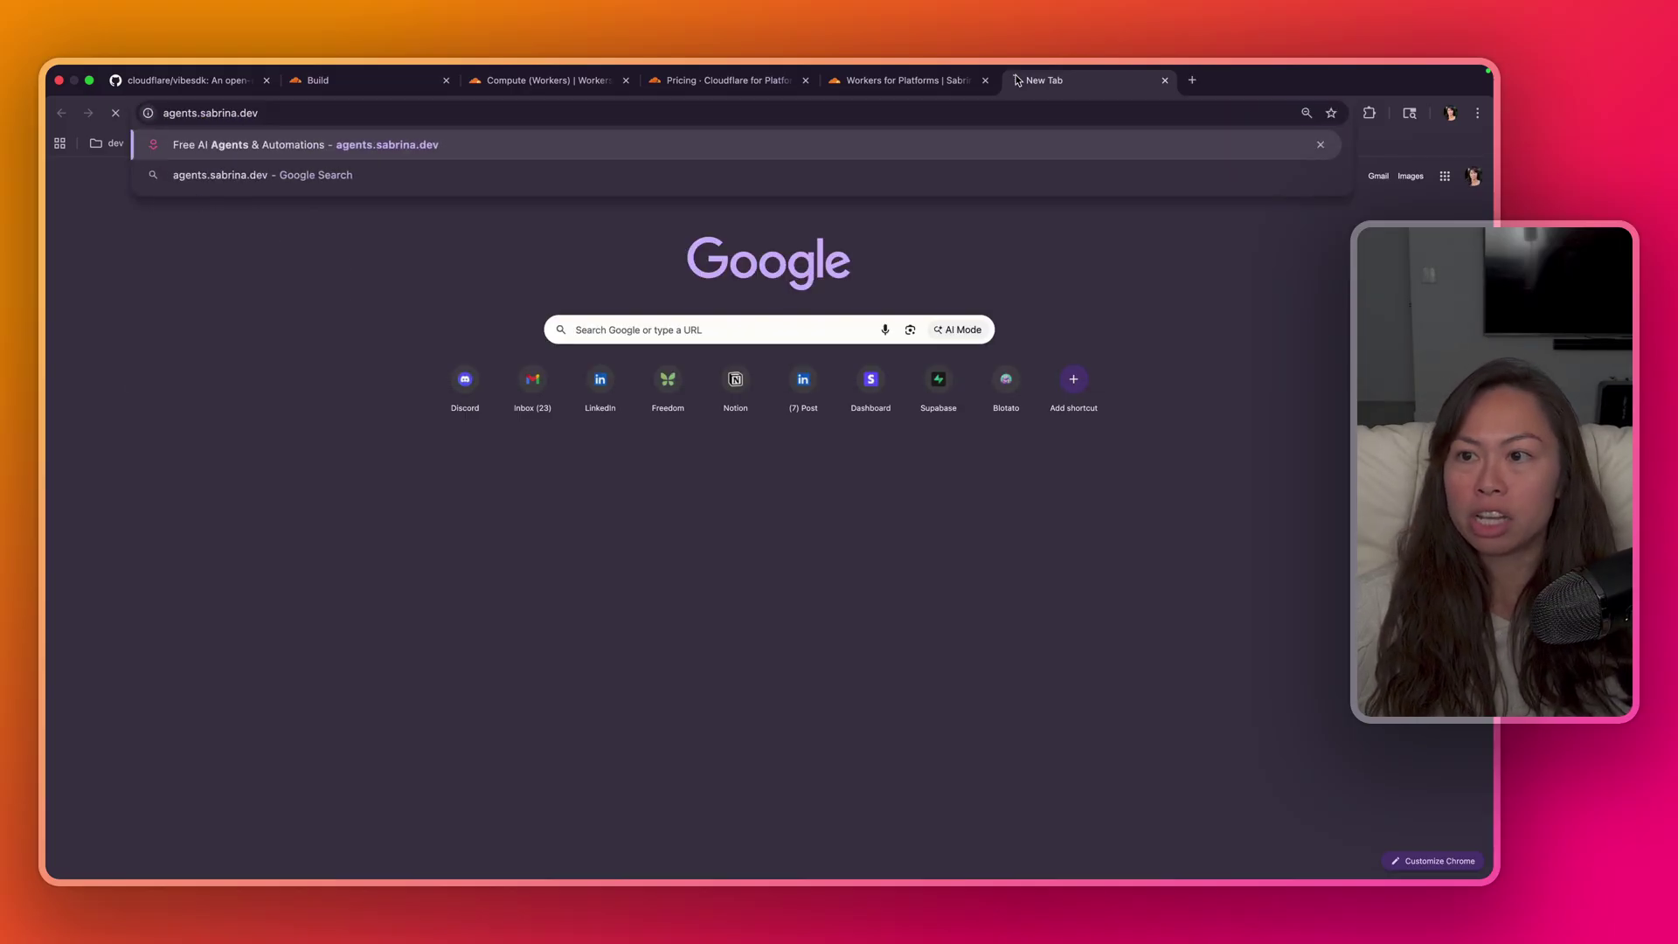
key("Return")
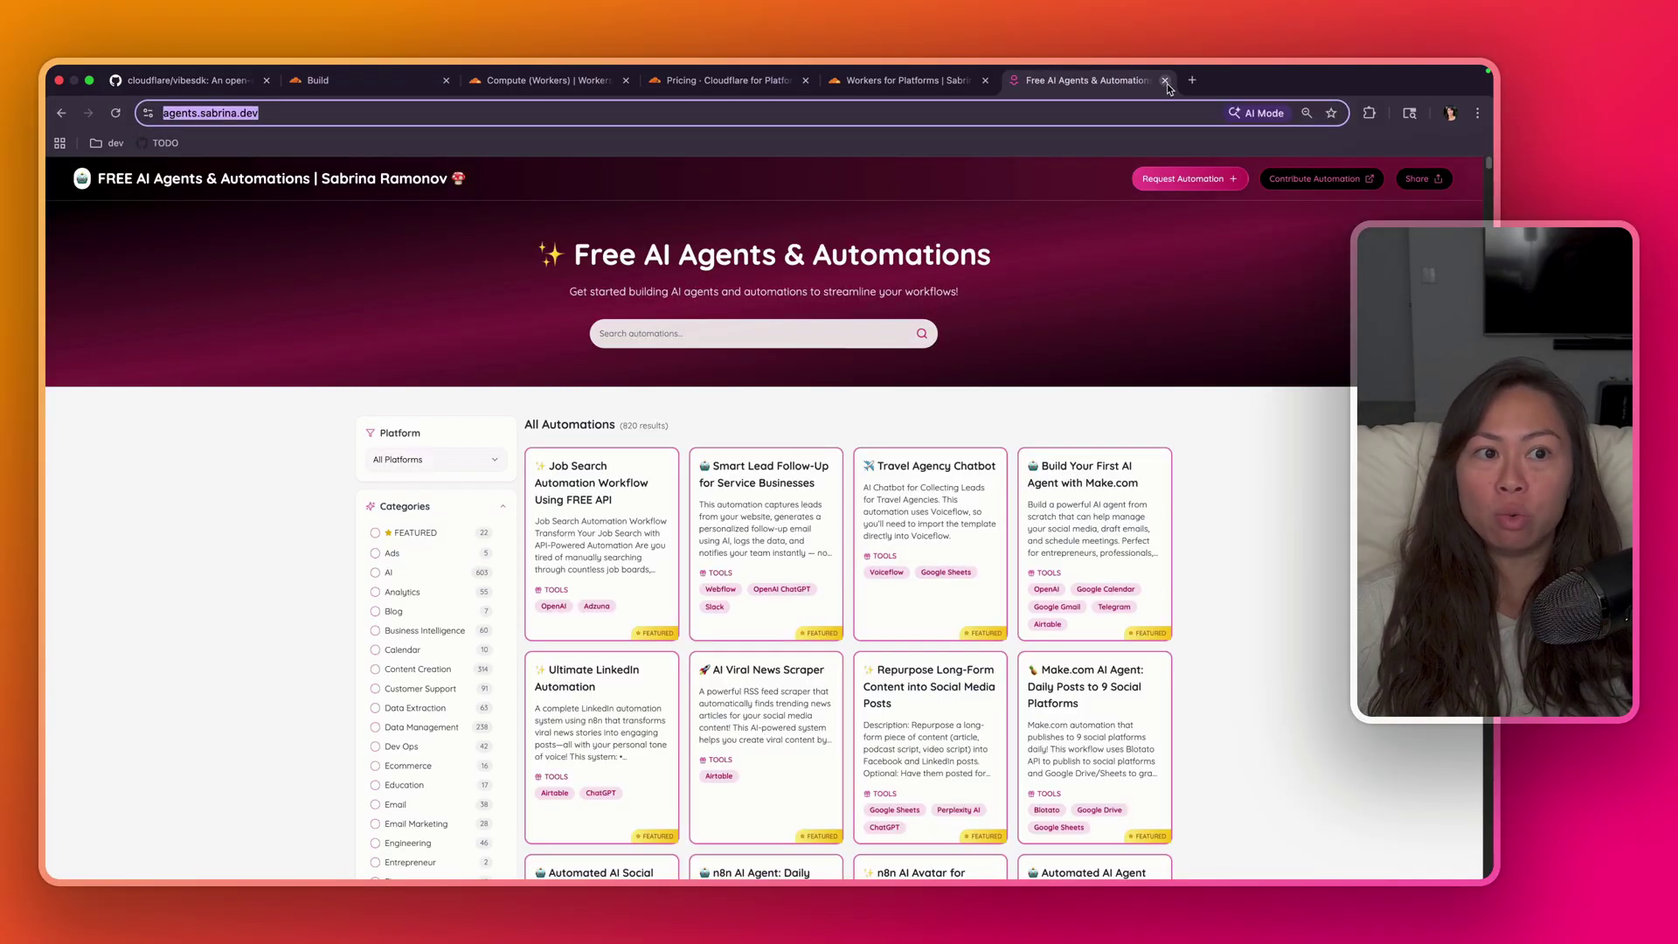
key("super+w")
left_click(390, 342)
left_click_drag(353, 346, 944, 368)
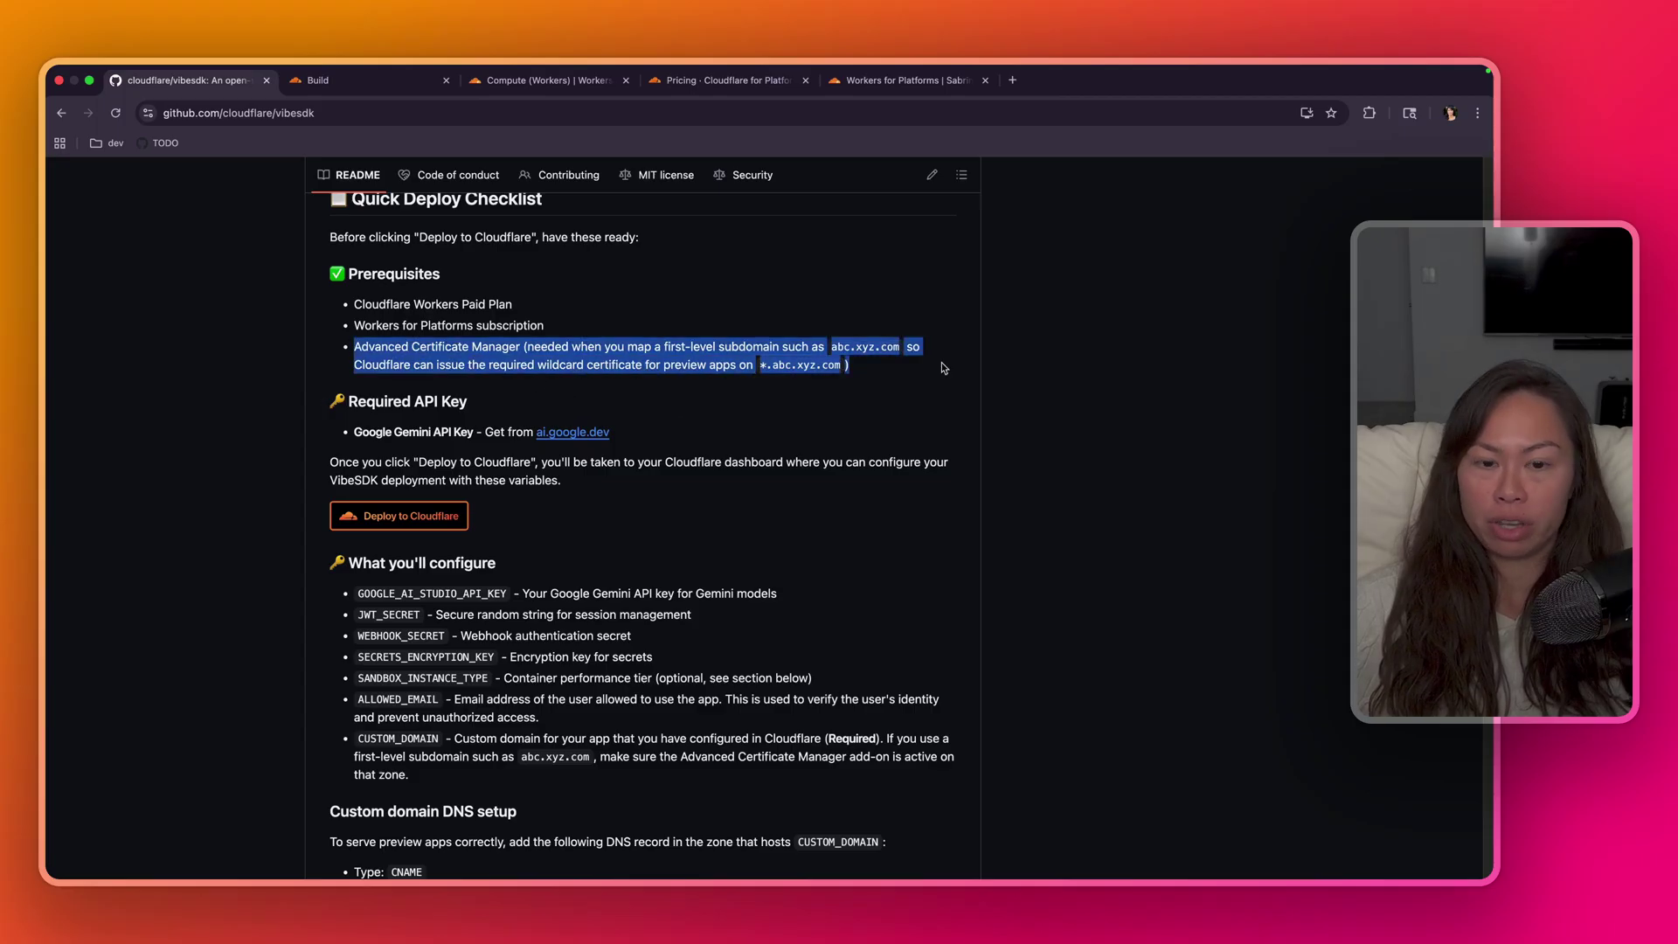
left_click(916, 372)
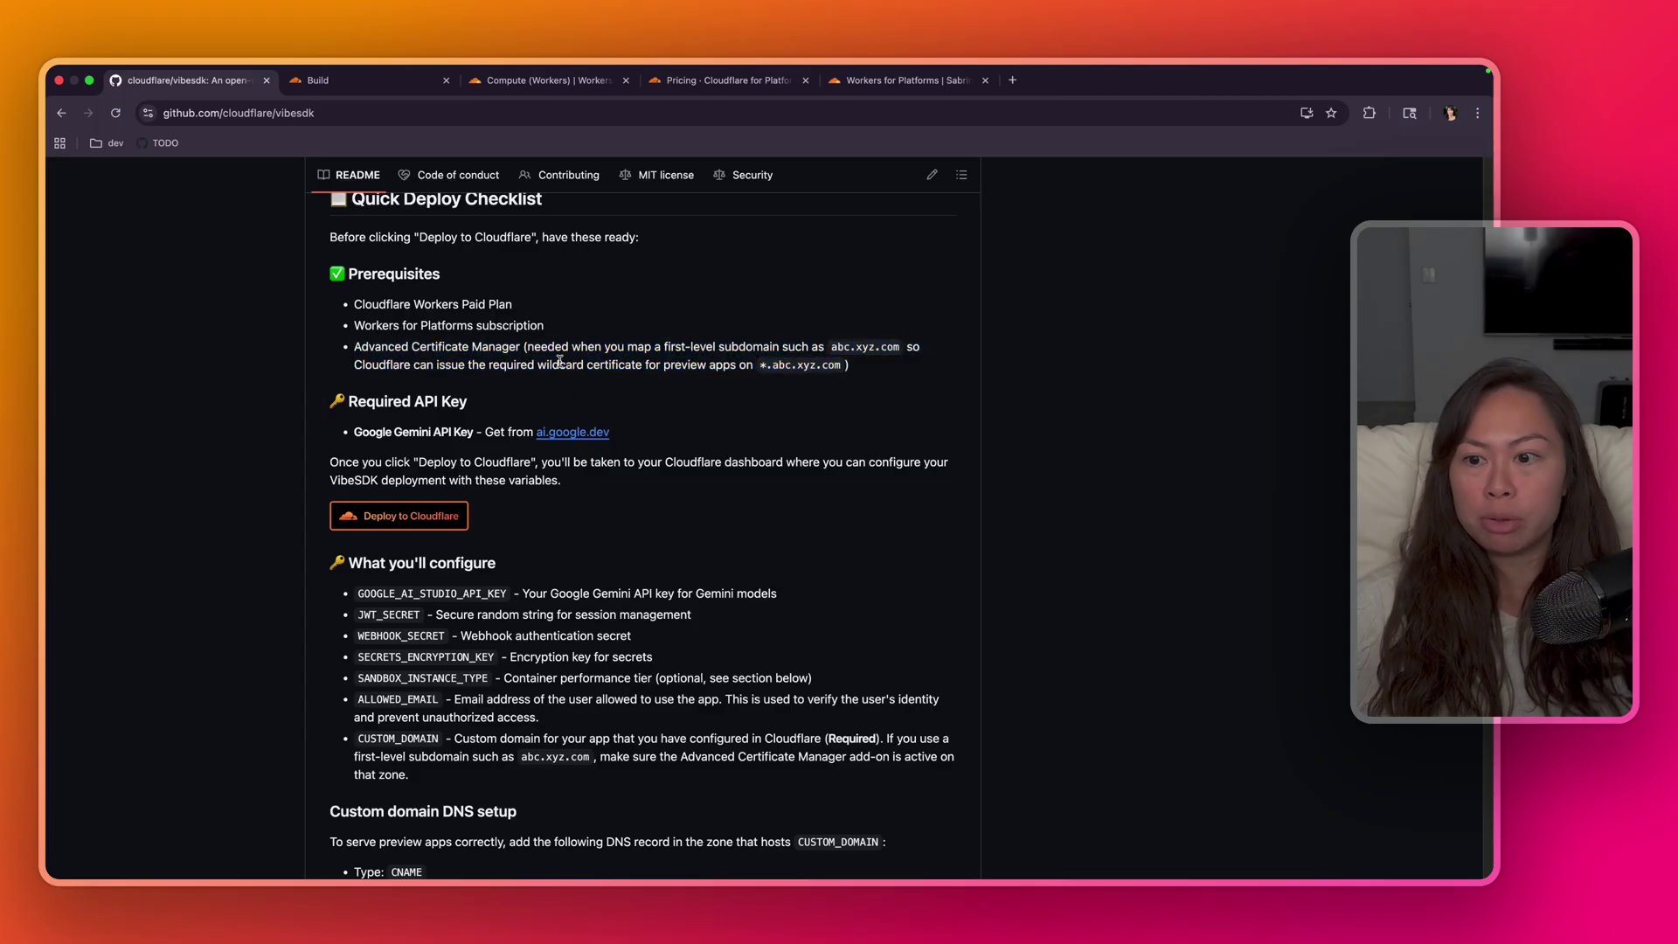
triple_click(359, 347)
triple_click(396, 433)
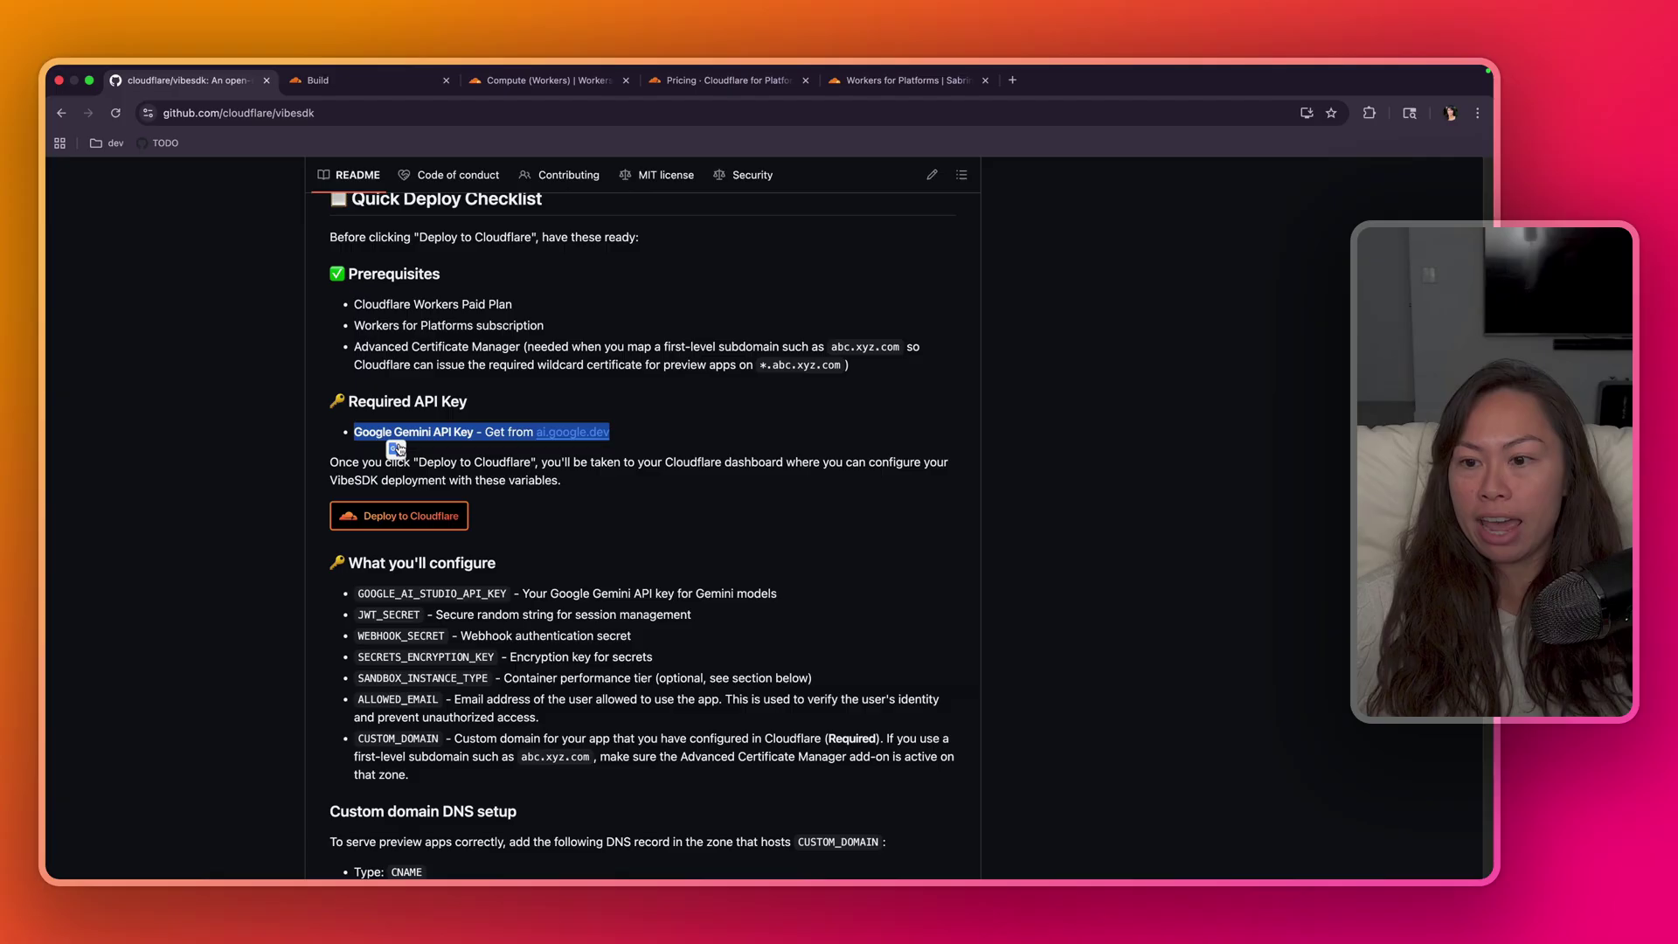
left_click_drag(348, 401, 609, 433)
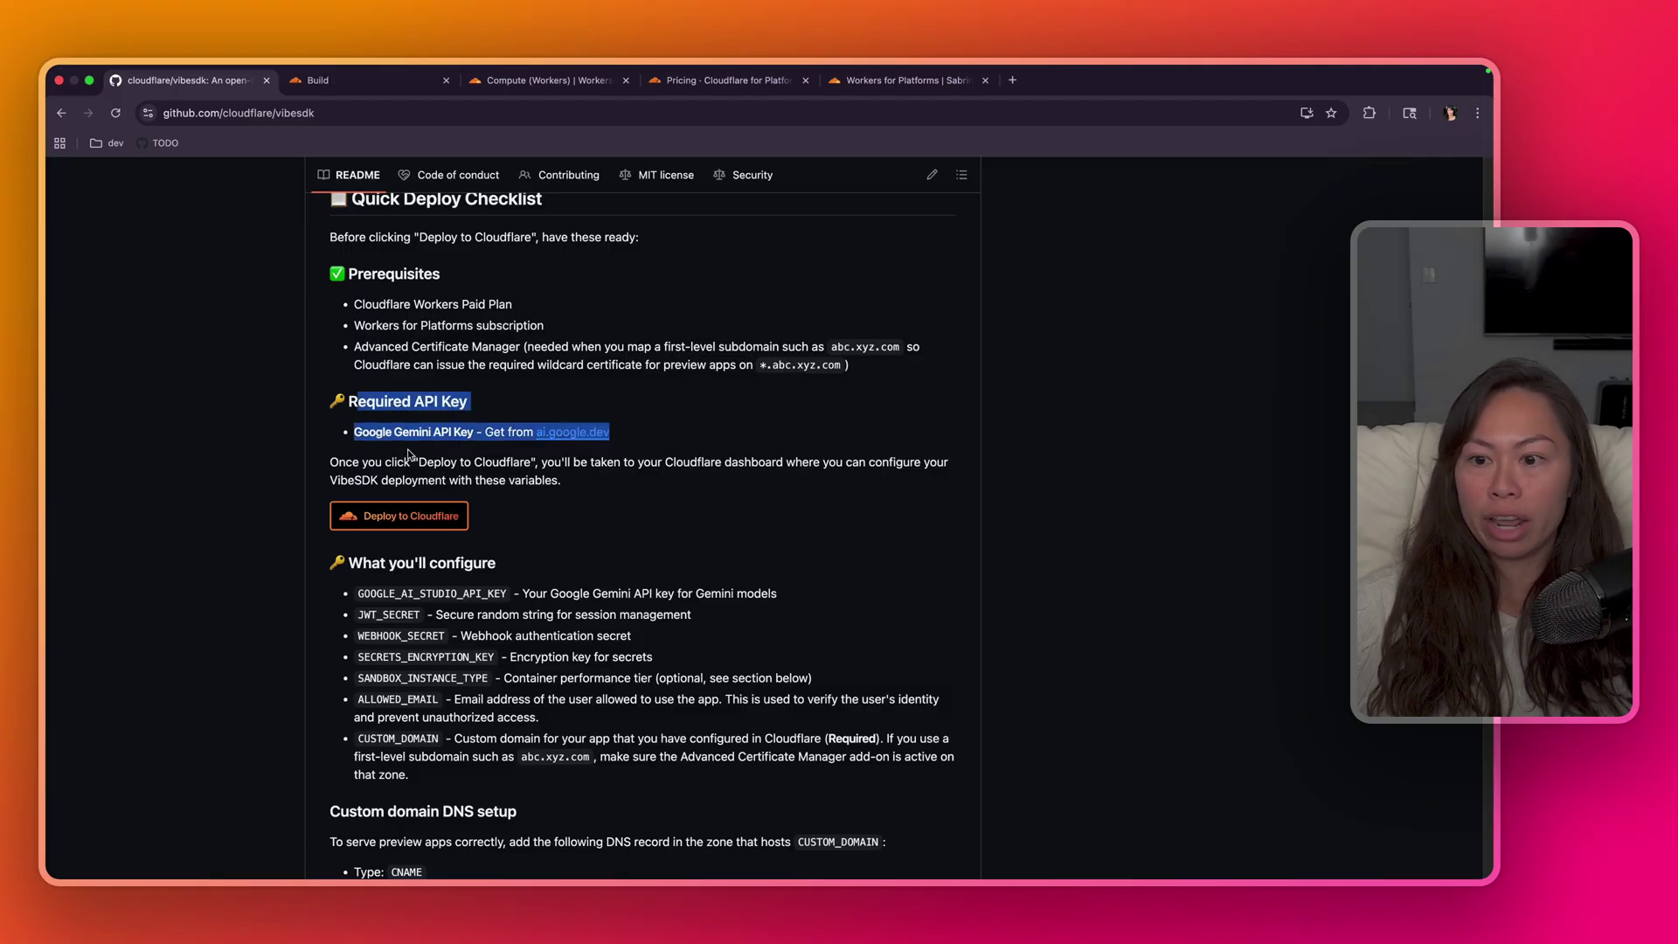
- Follow the README's ai.google.dev link into Google AI Studio and dismiss the auto-save notice
left_click(378, 434)
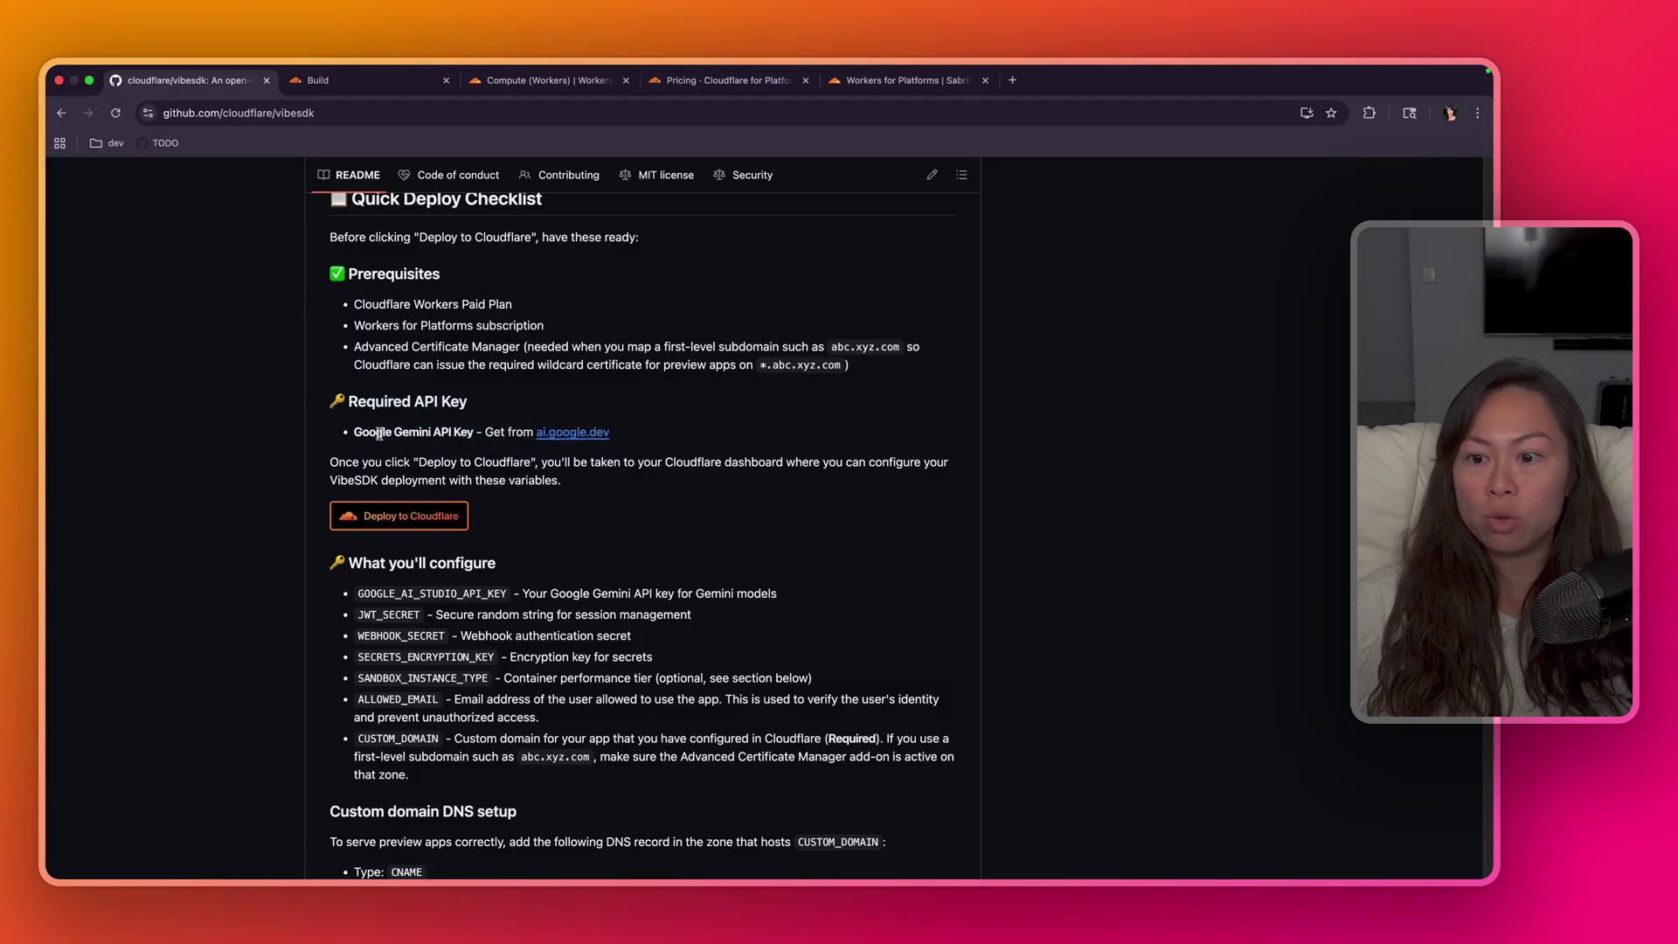
left_click(554, 440)
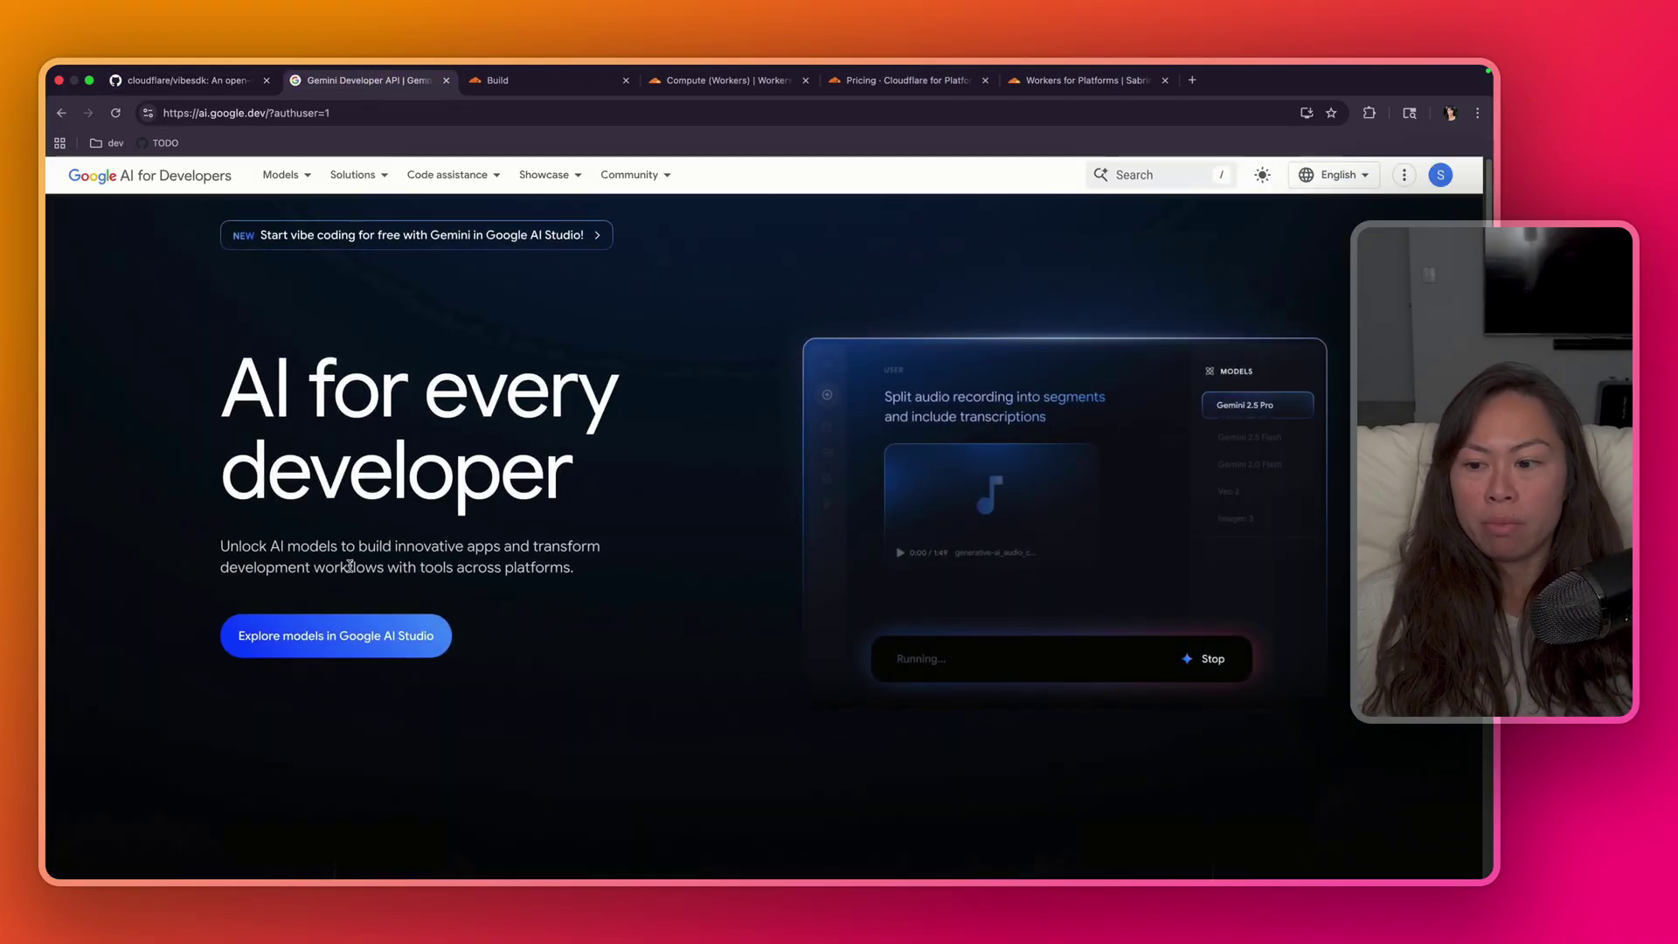
left_click(376, 637)
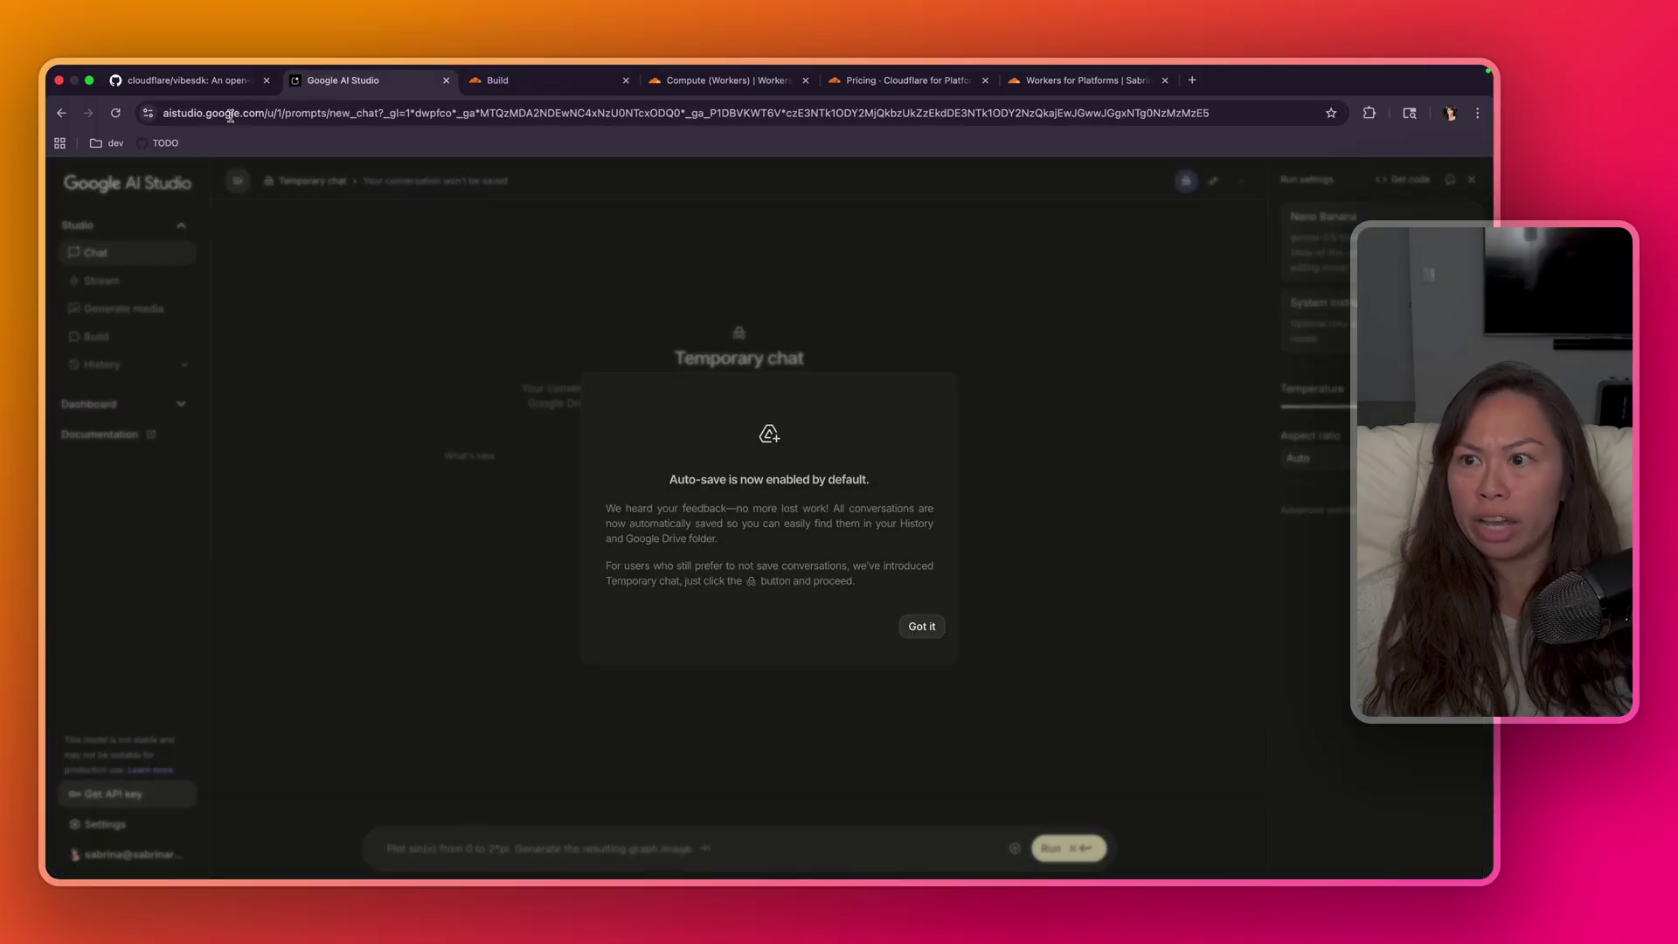
left_click(924, 633)
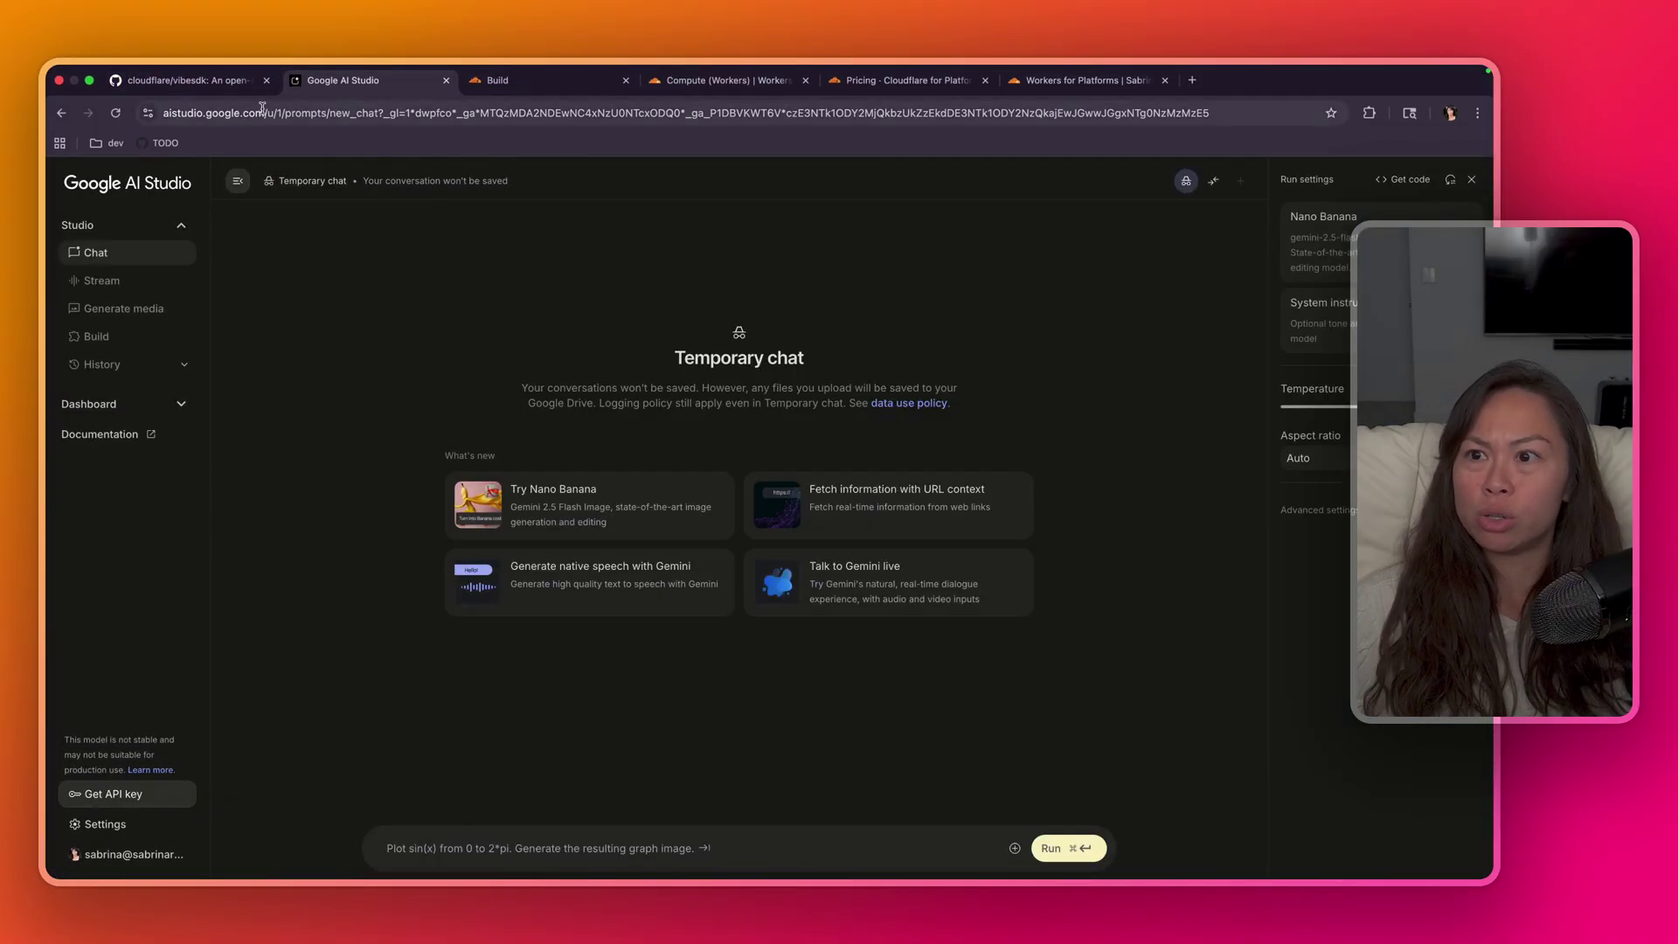
left_click_drag(263, 108, 282, 120)
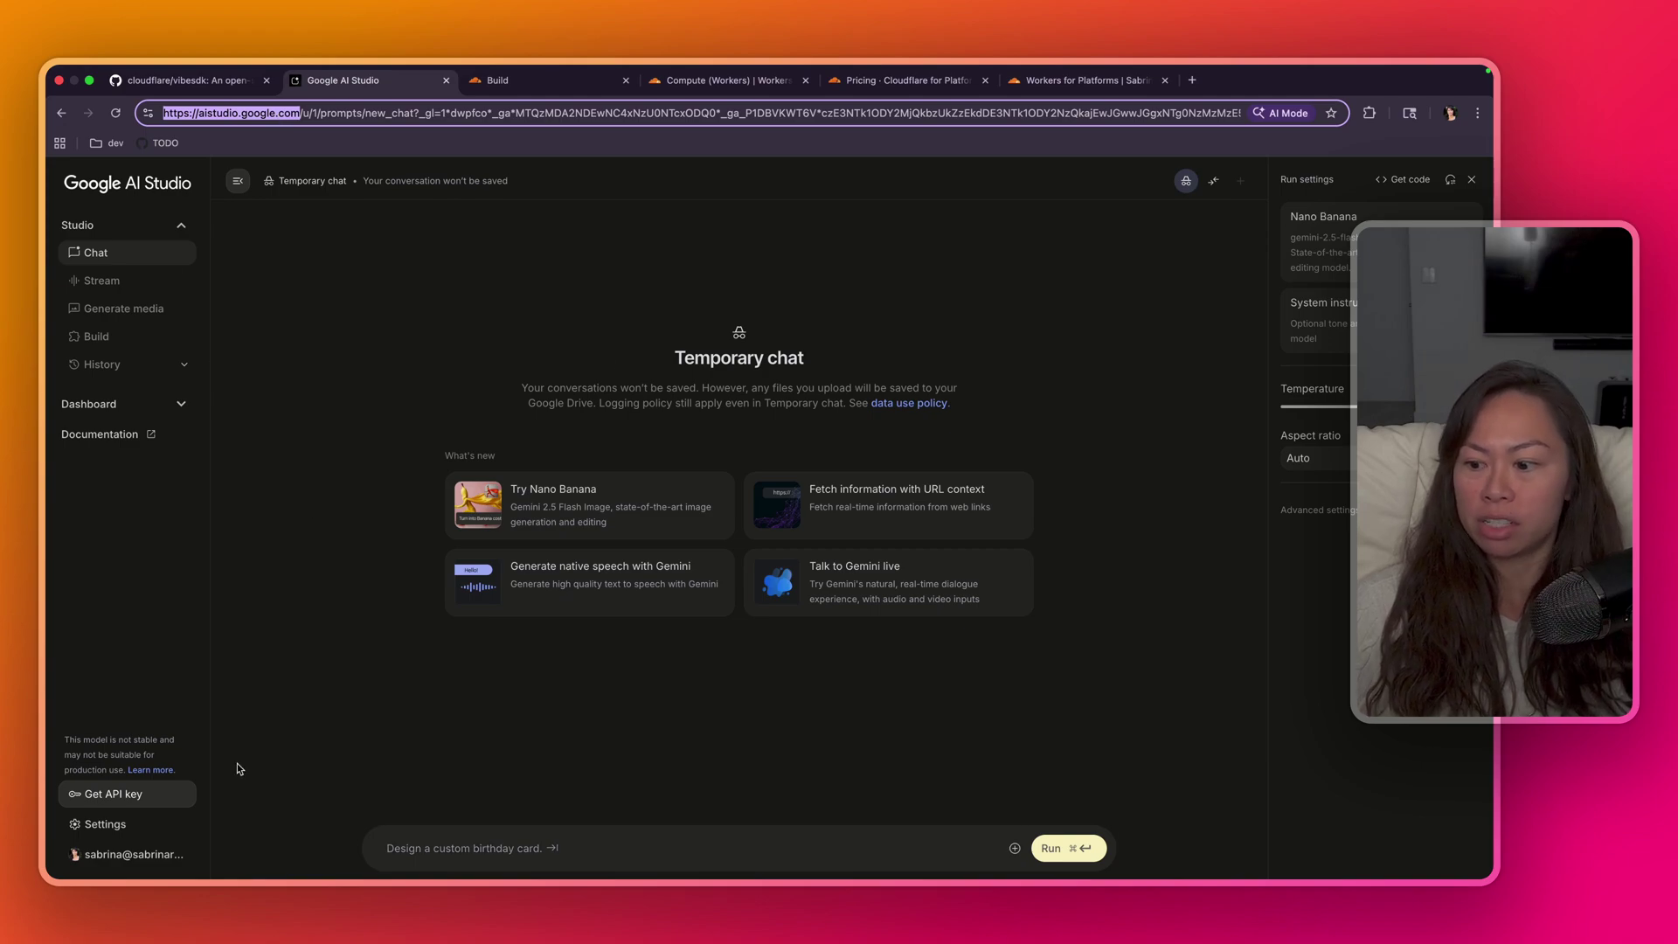
- Create an API key named vibecode inside a newly created project also called vibecode
left_click(137, 795)
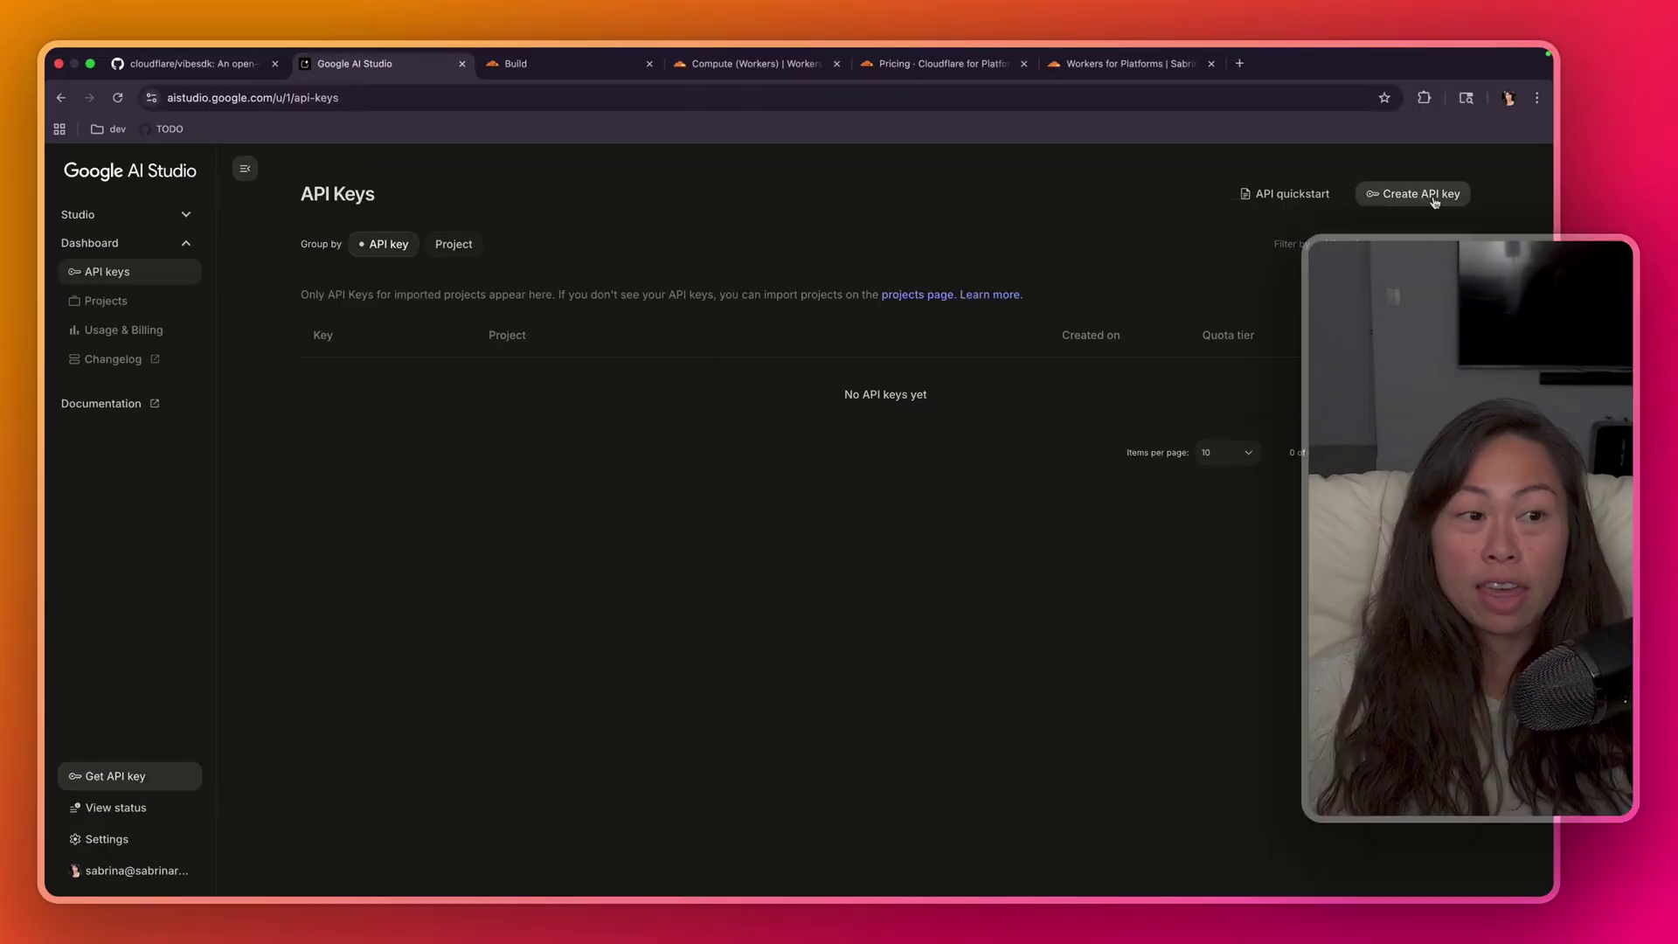
left_click(1430, 195)
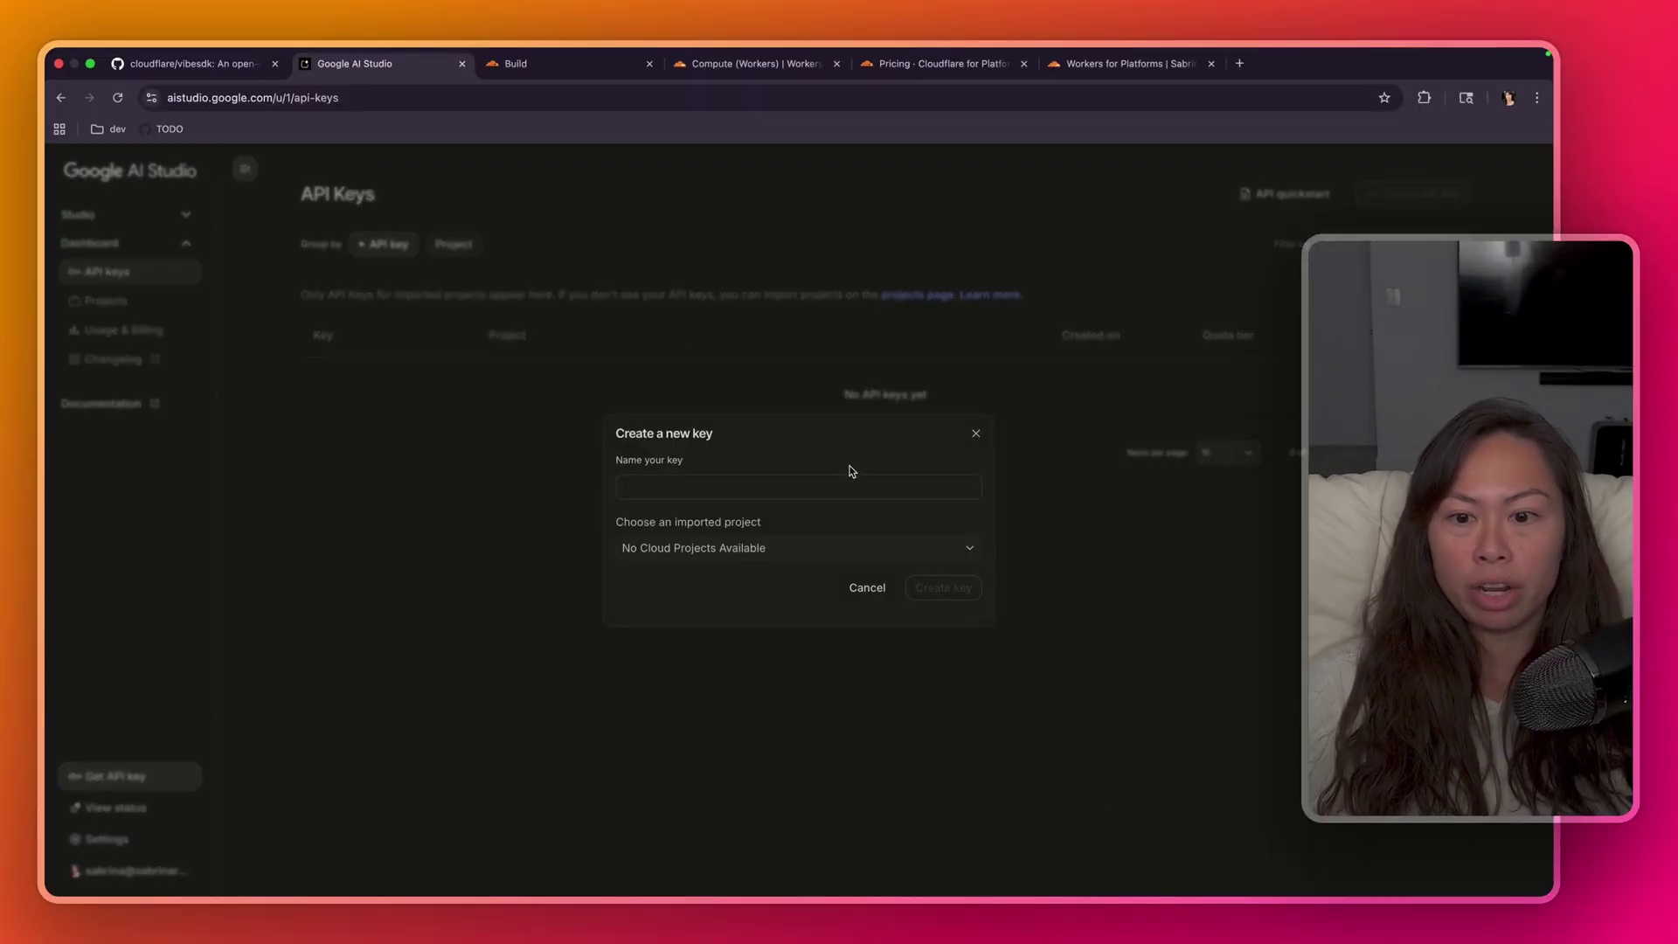
type("vibecode")
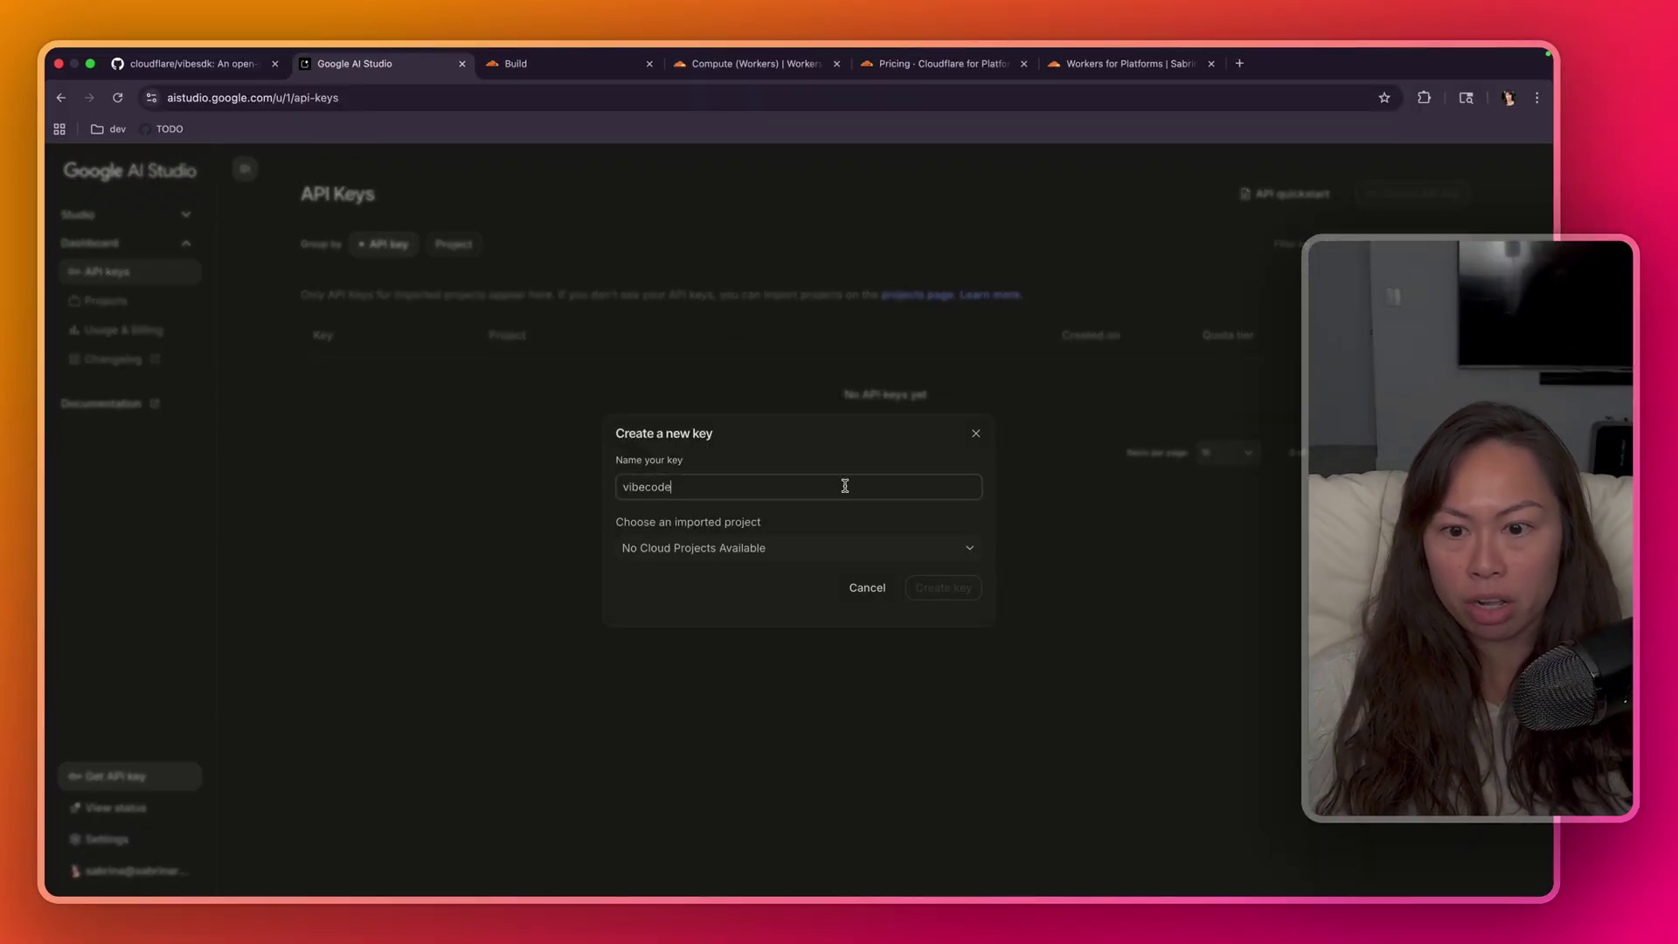
left_click(810, 551)
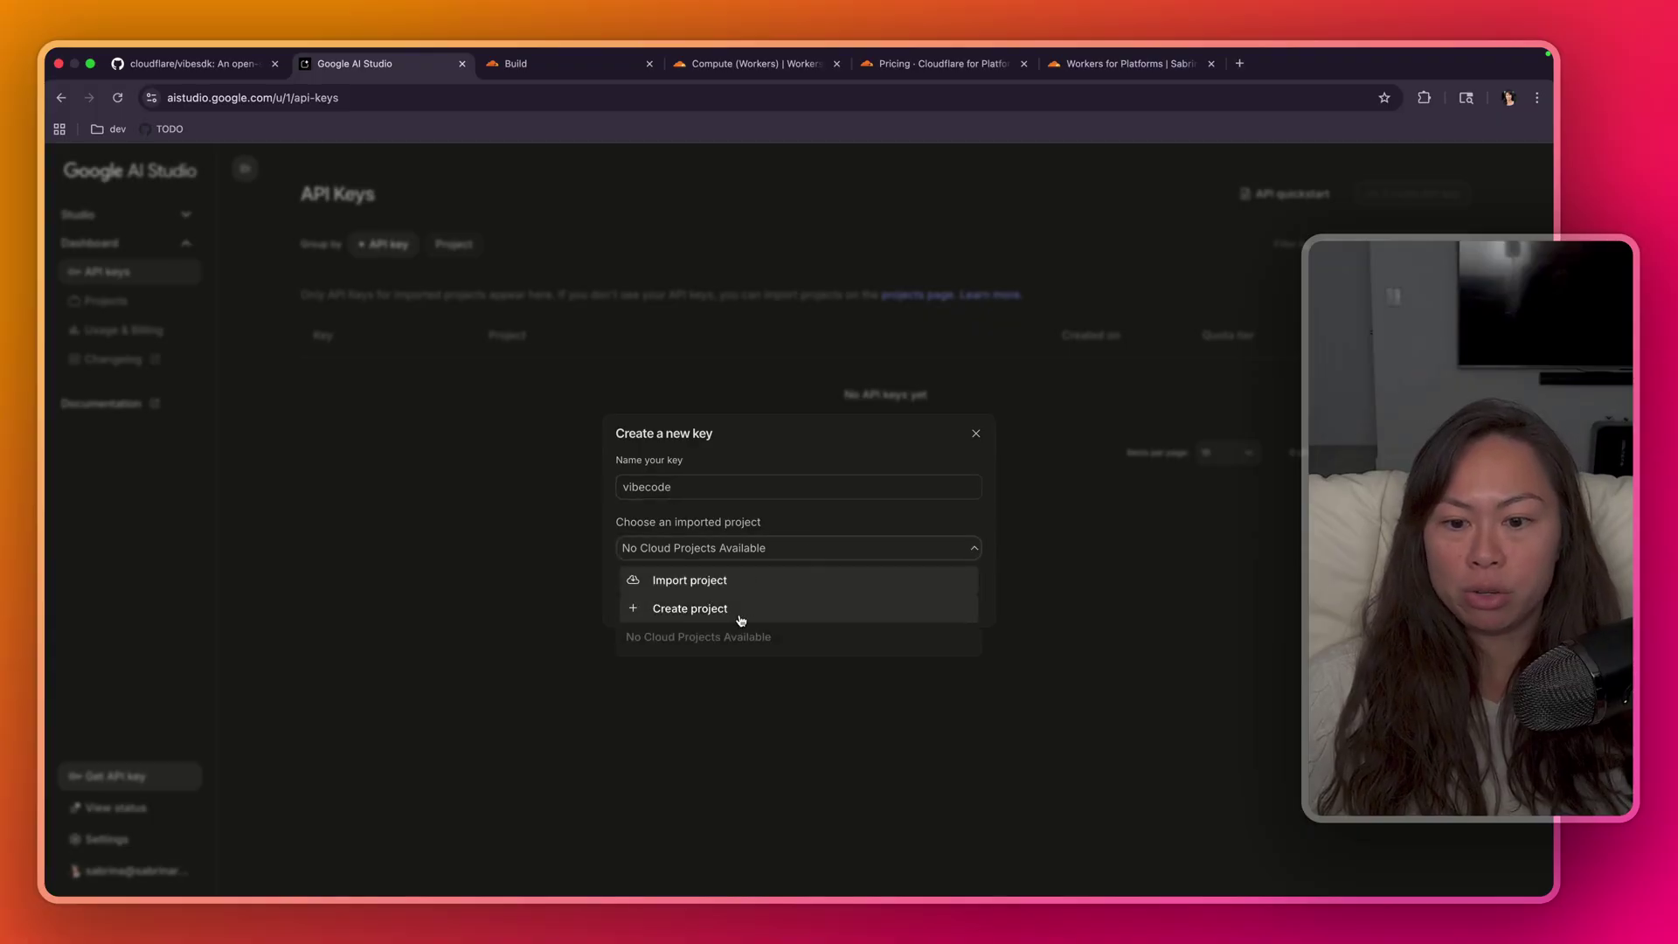
left_click(738, 615)
type("vibeco")
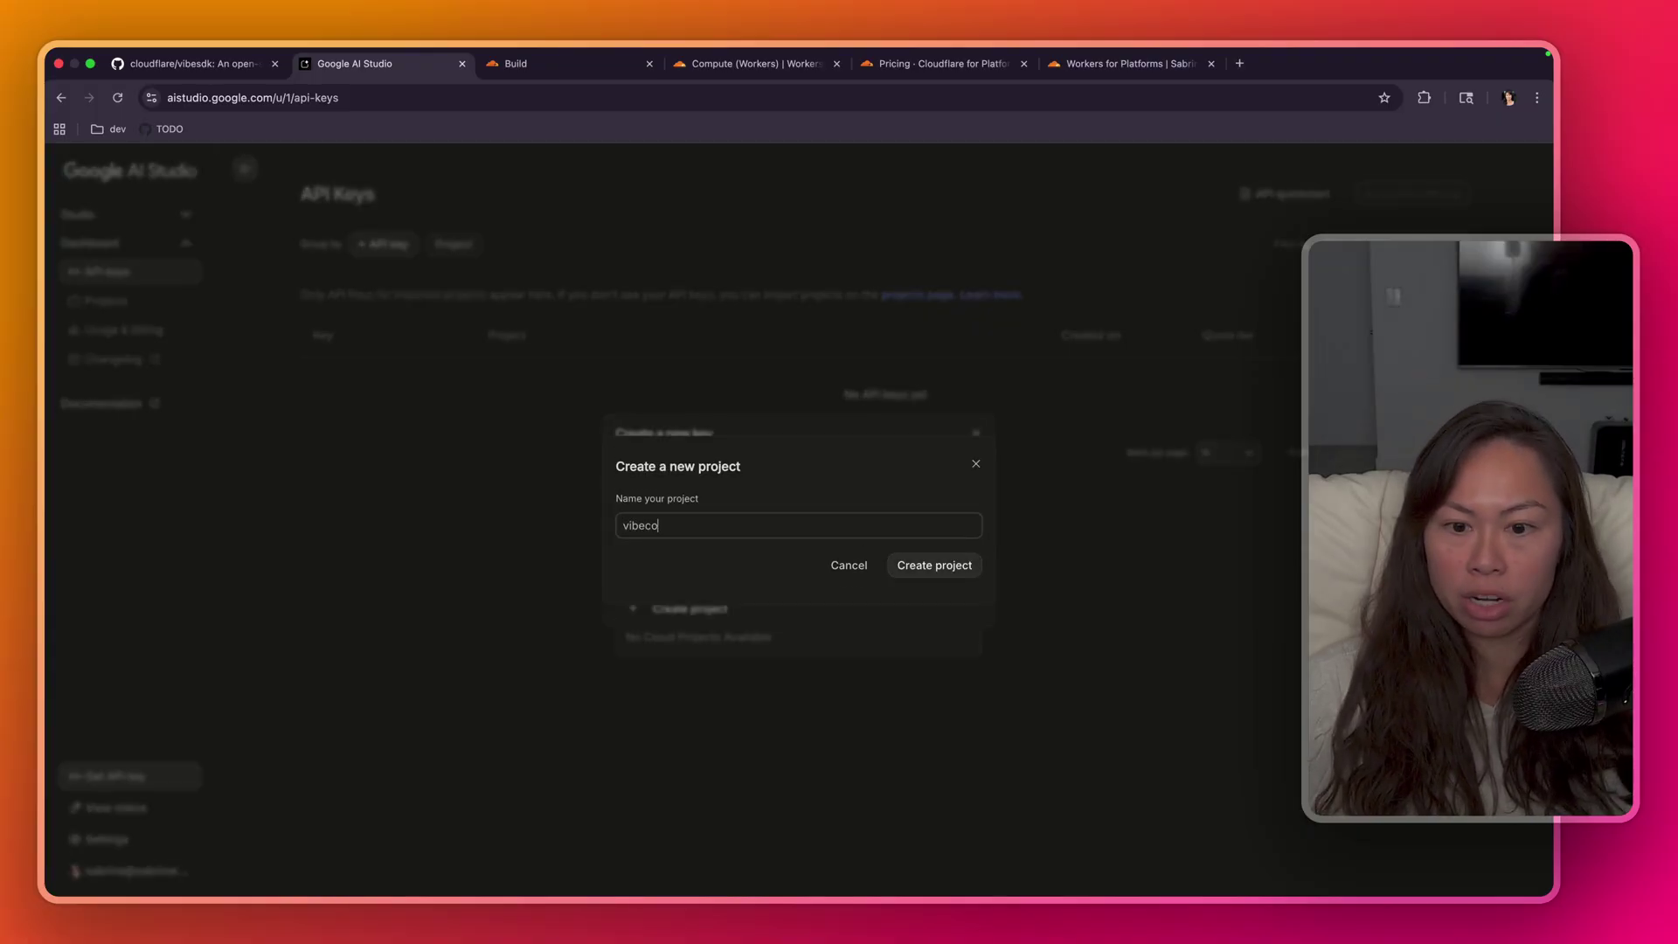
type("de")
key("Return")
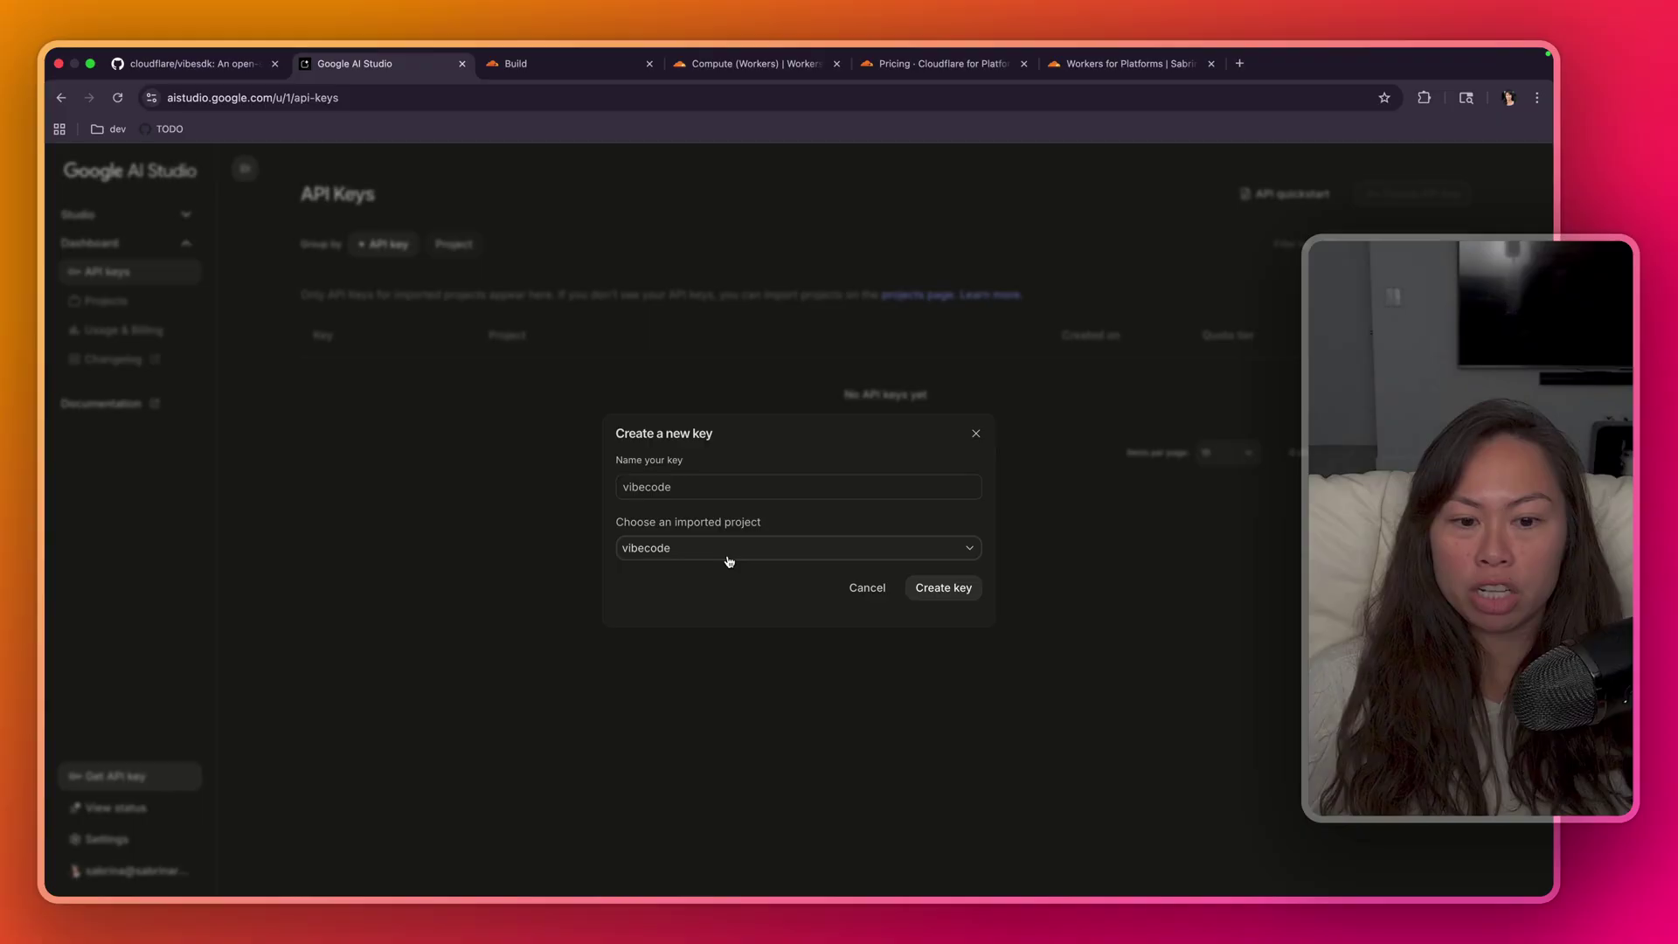
left_click(959, 592)
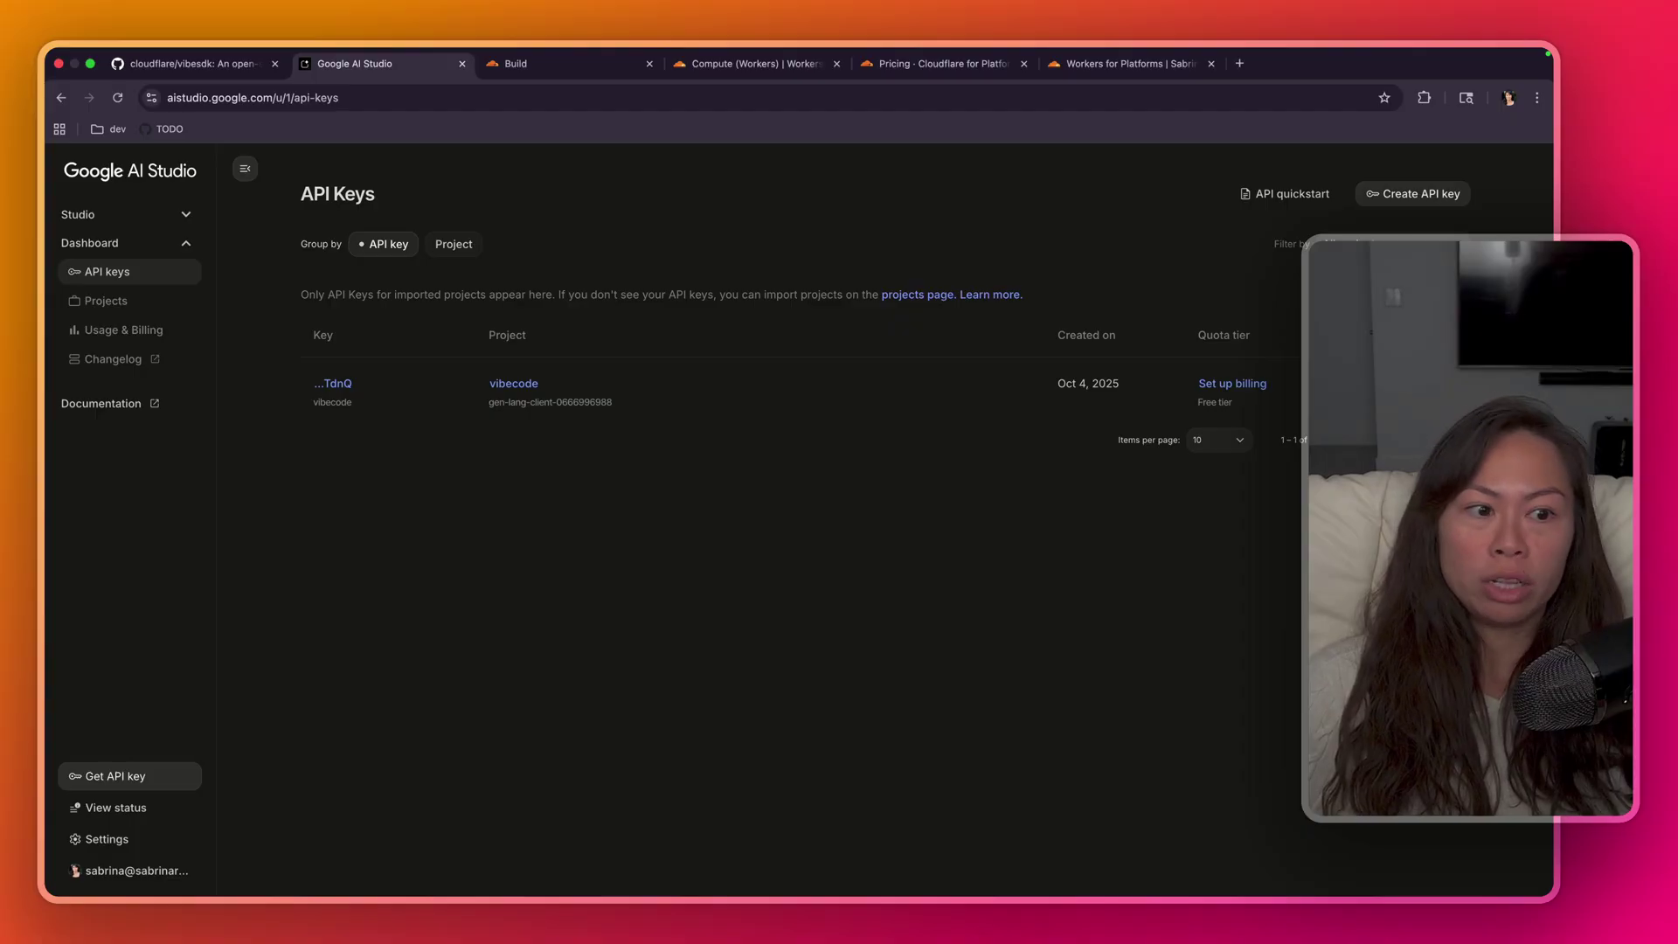
- Review the README's configuration list and the Cloudflare deployment explanation
left_click(194, 63)
scroll(419, 576, "down", 1)
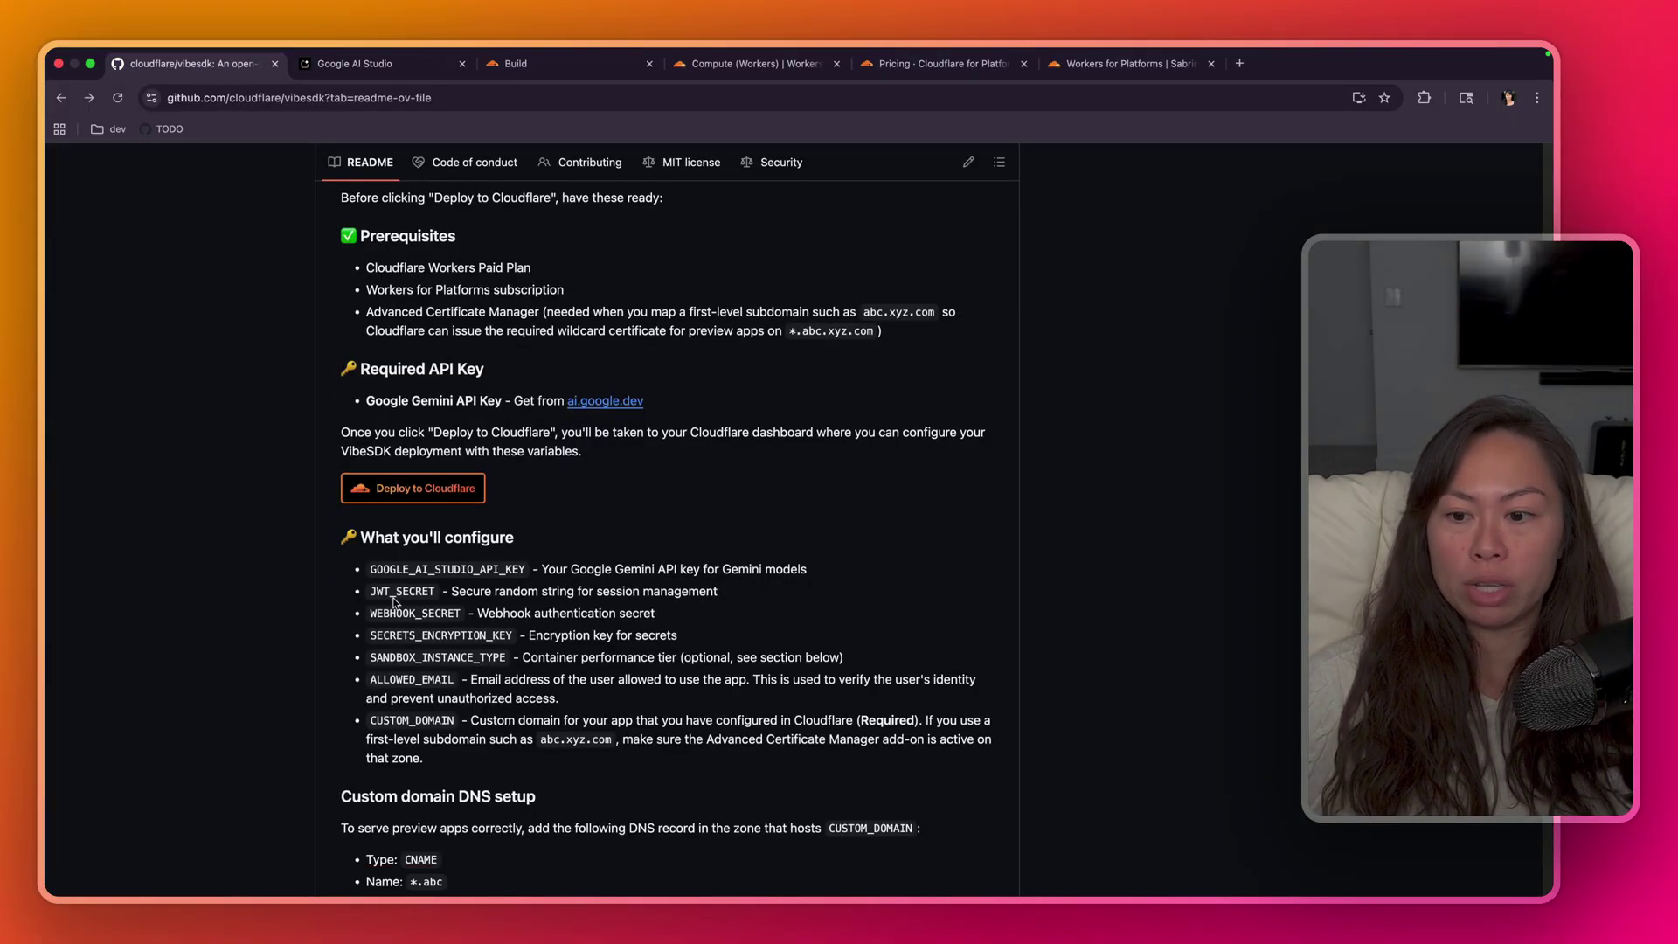
left_click_drag(365, 570, 766, 718)
left_click(766, 718)
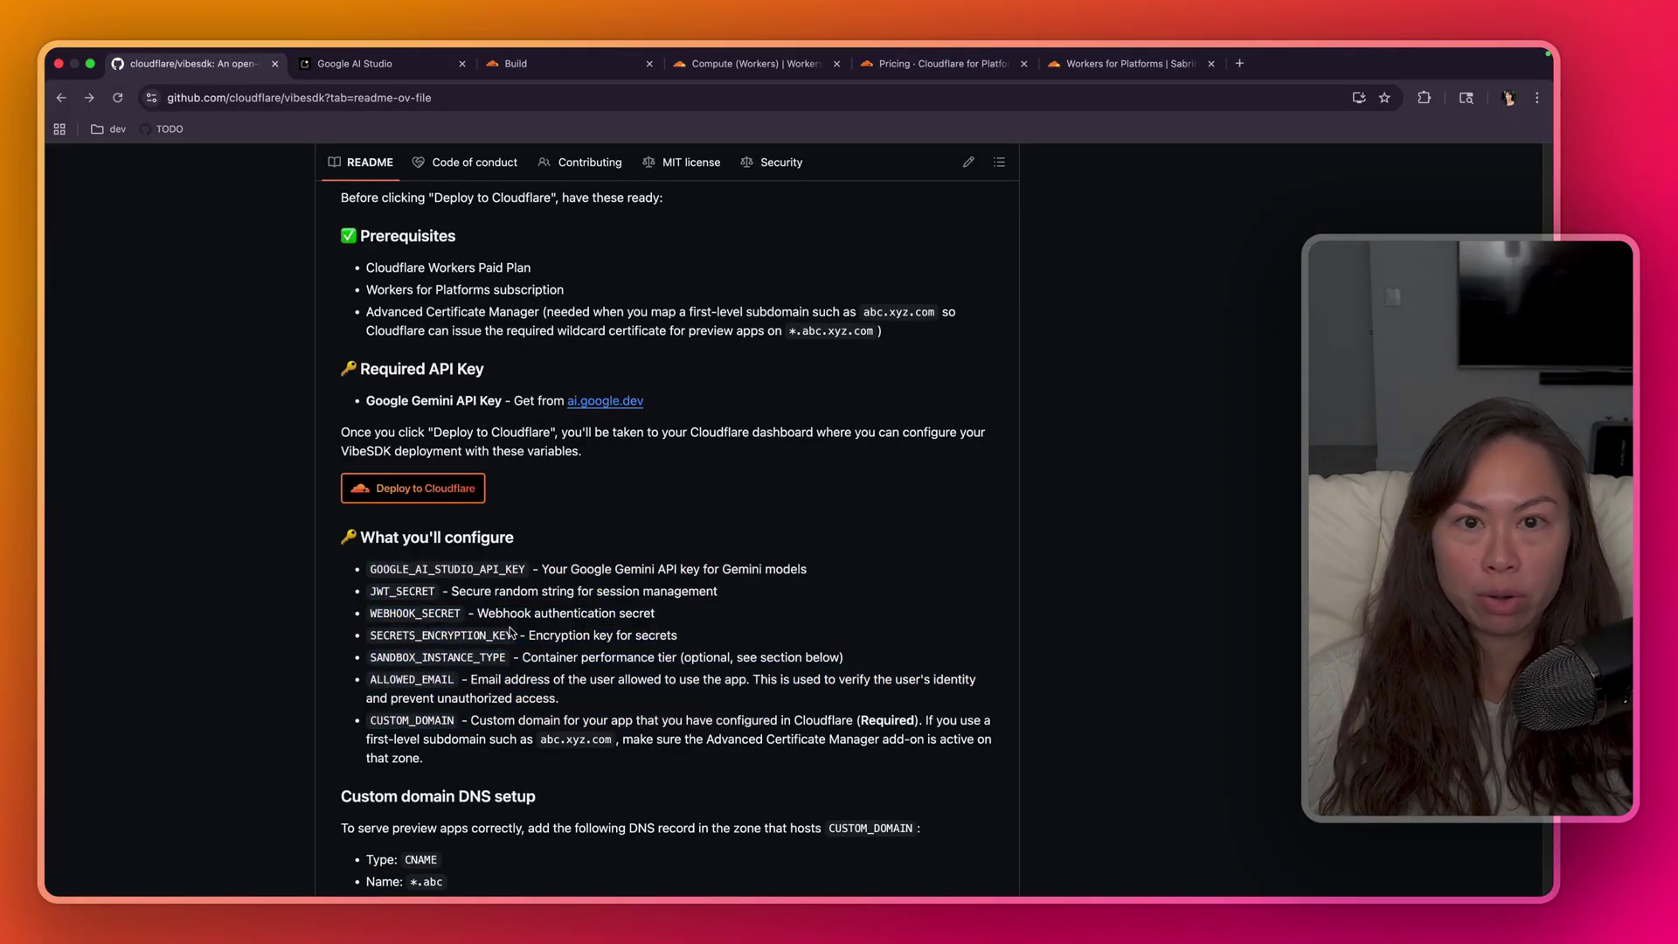
scroll(426, 469, "down", 1)
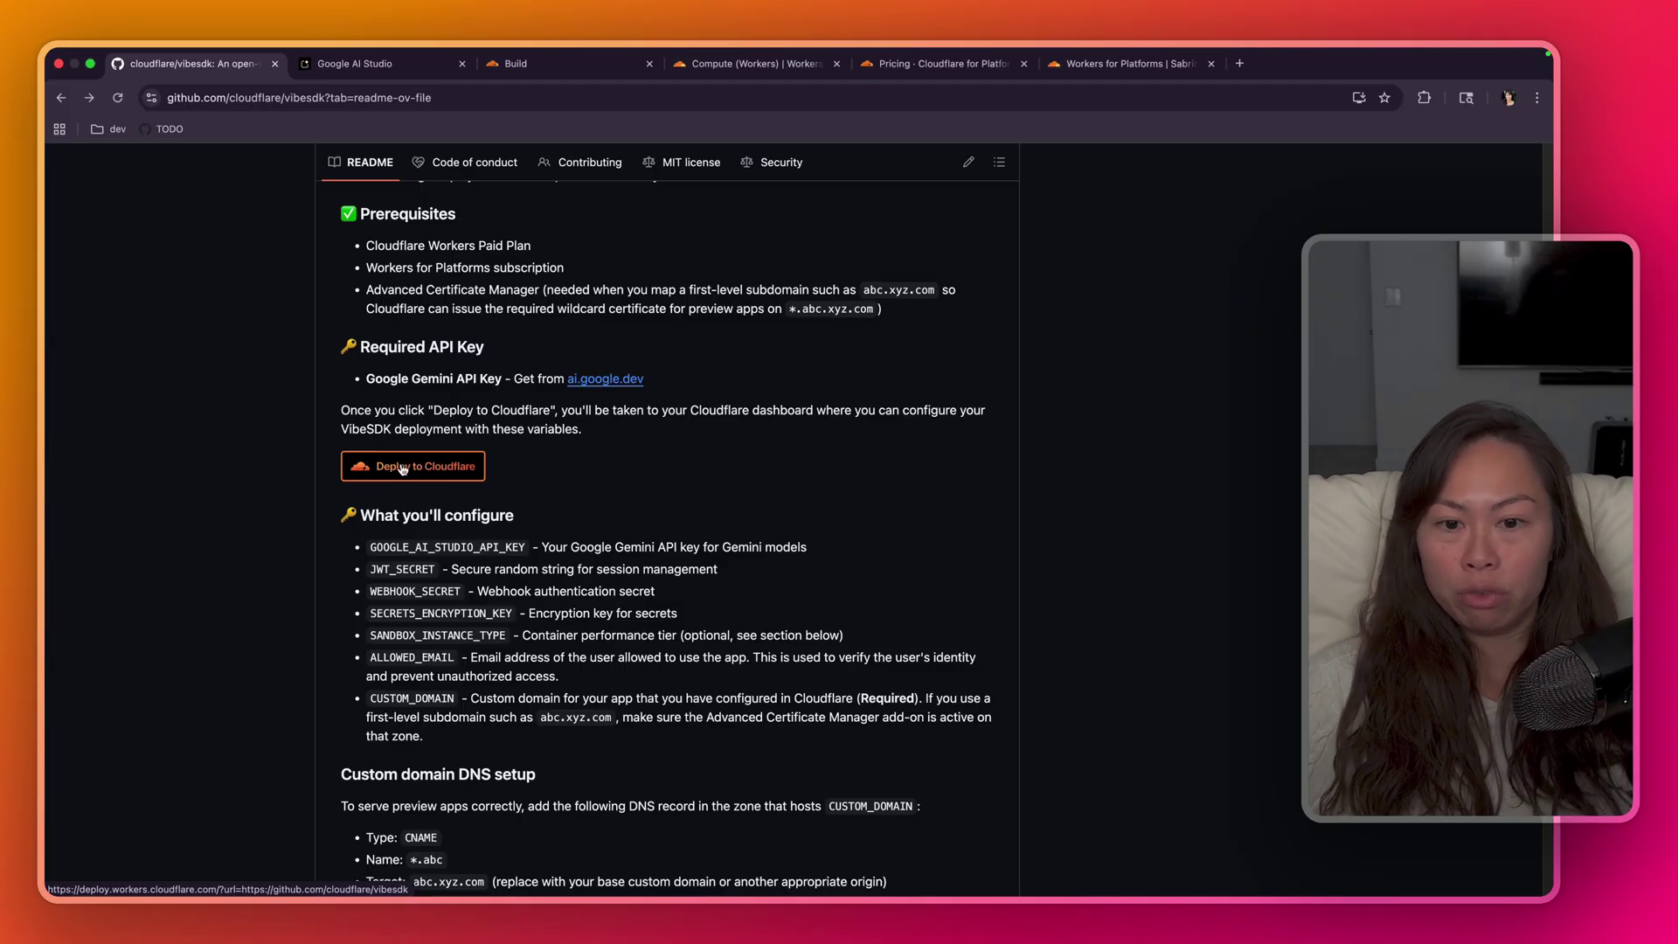
left_click_drag(725, 402, 830, 410)
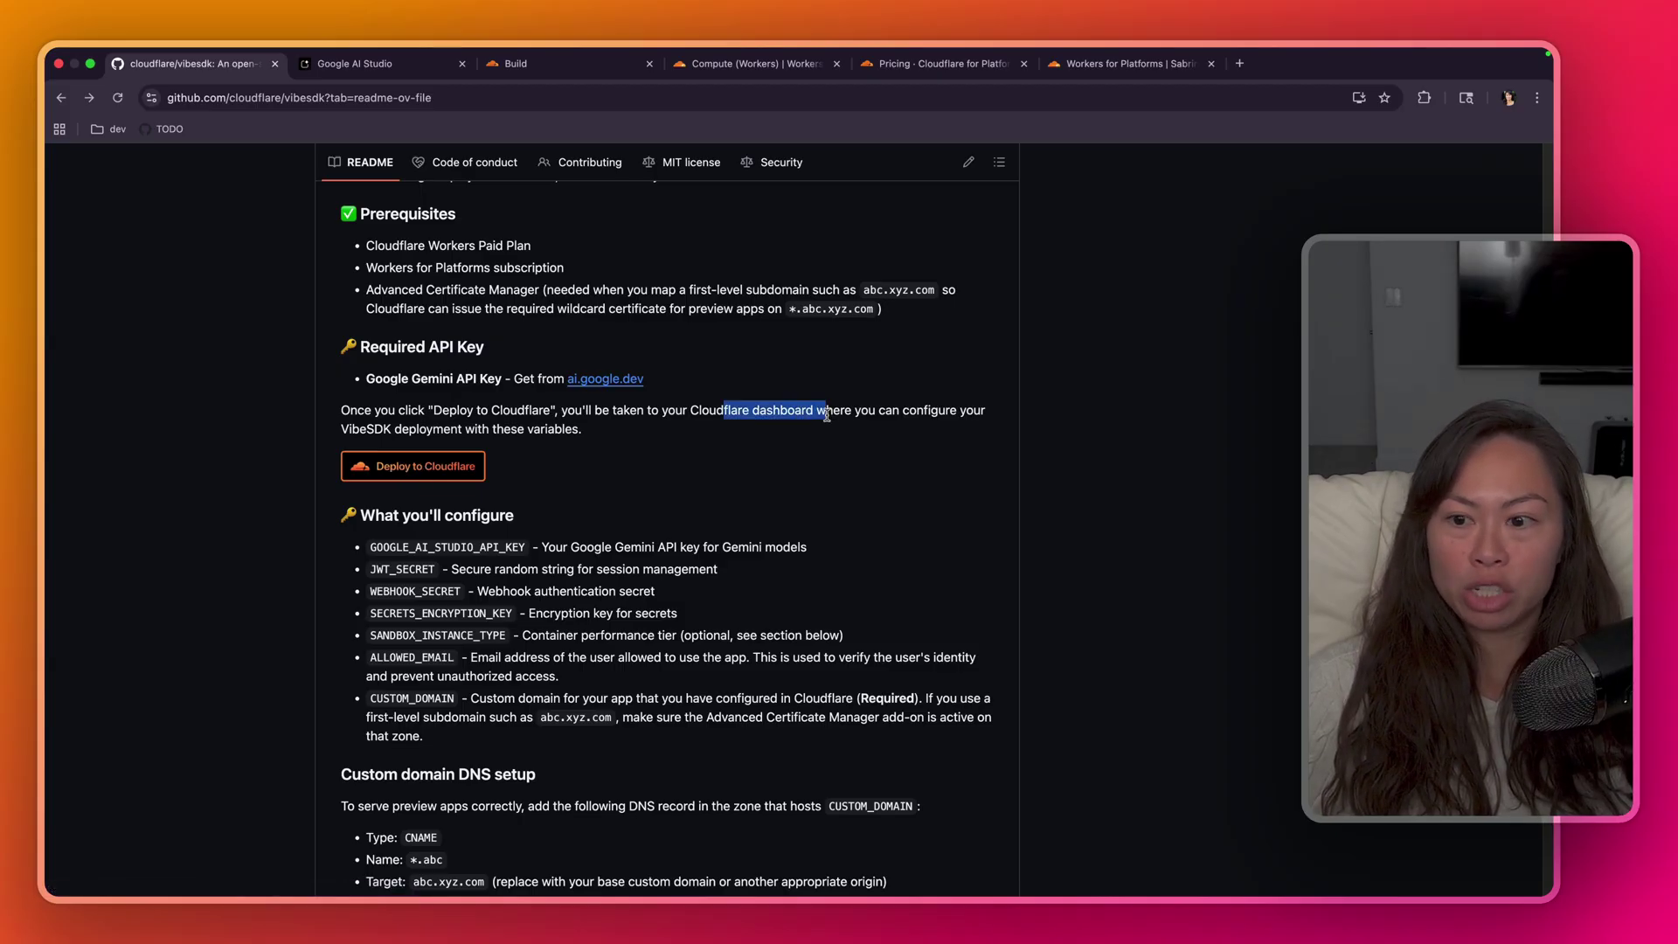
left_click(804, 437)
triple_click(573, 410)
left_click(541, 607)
left_click_drag(367, 548, 651, 744)
left_click(651, 745)
- Check the Workers Paid, Workers for Platforms, certificate manager and Gemini key prerequisites, then deploy to Cloudflare
scroll(562, 451, "up", 1)
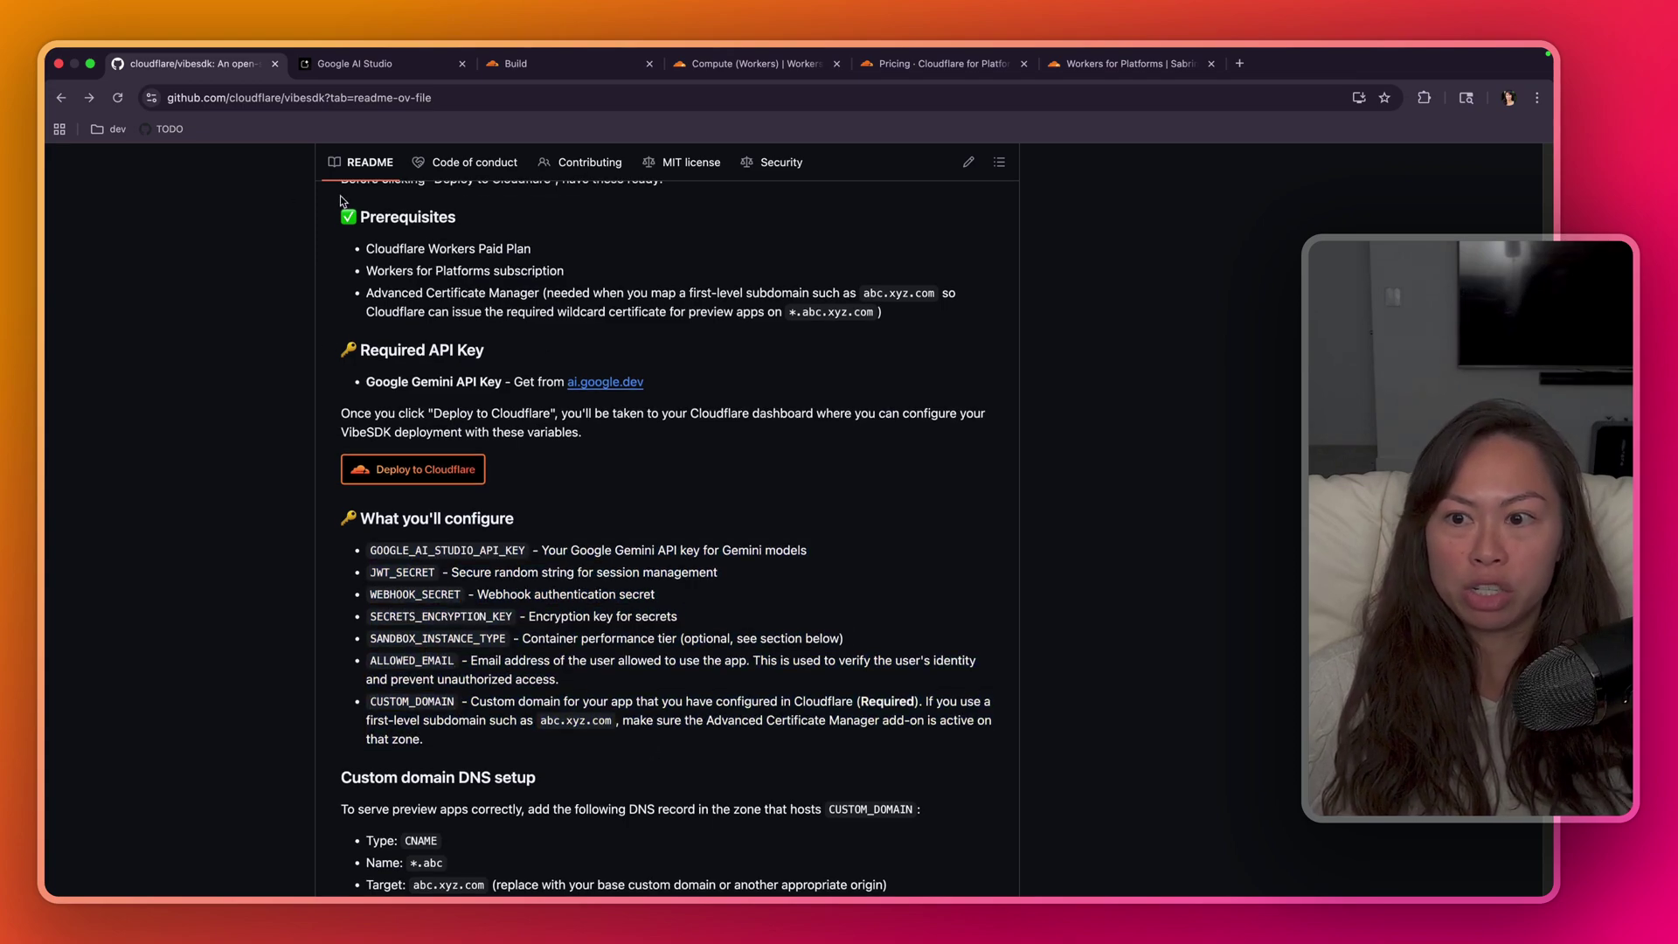
left_click_drag(365, 243, 605, 256)
left_click_drag(387, 270, 602, 274)
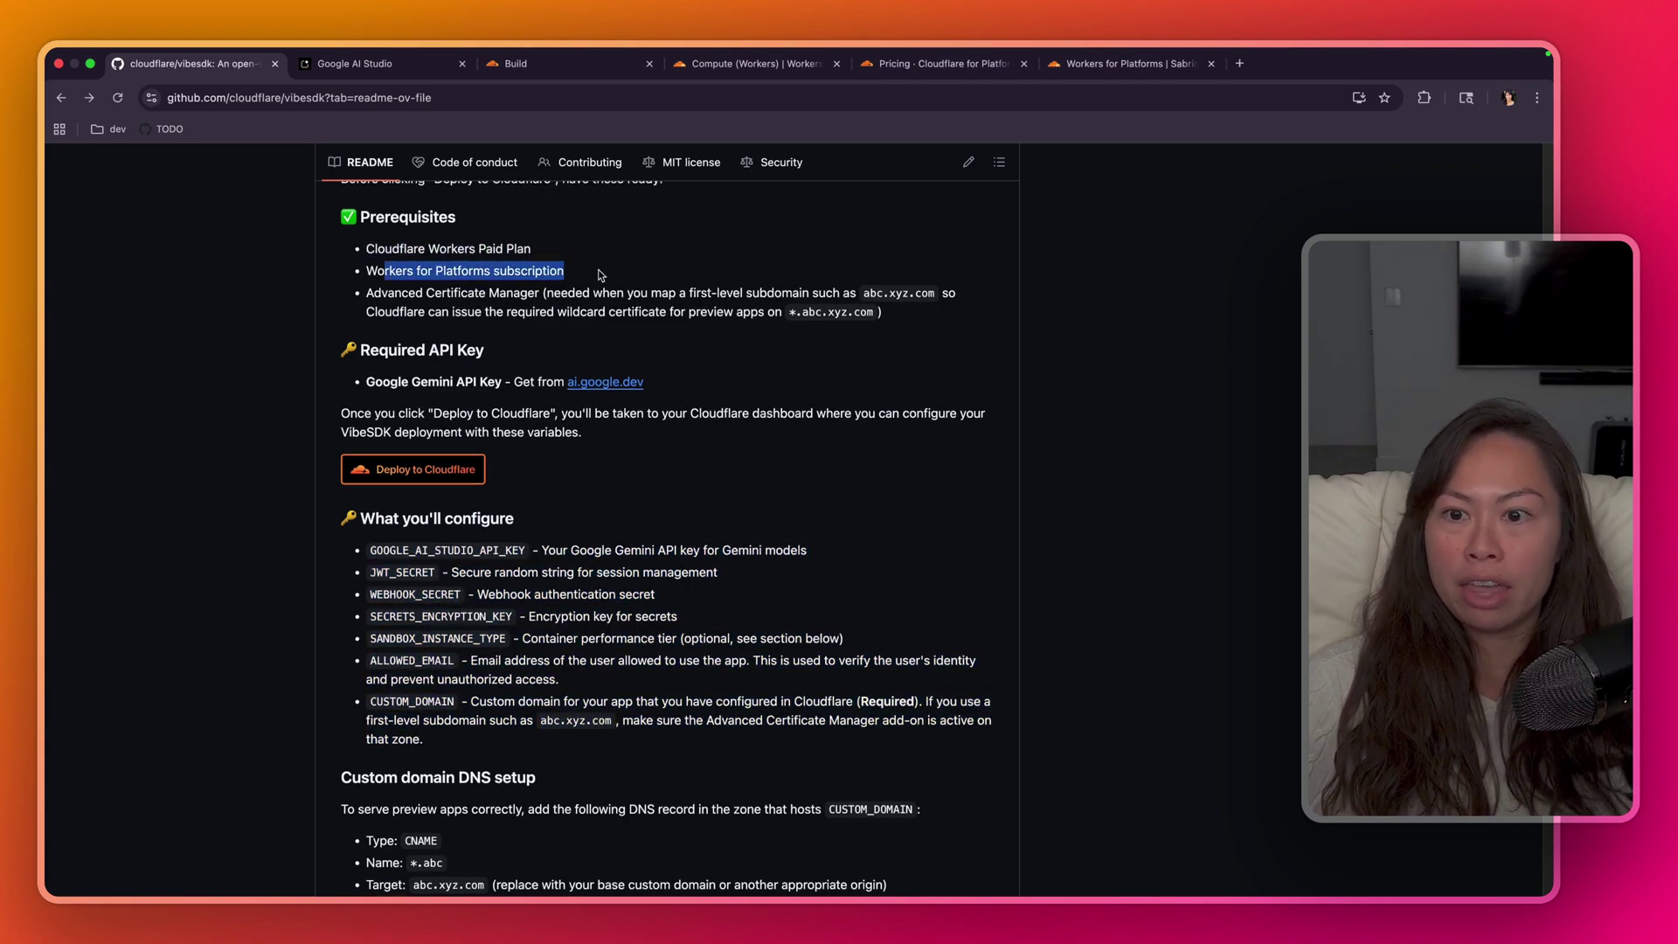
triple_click(493, 303)
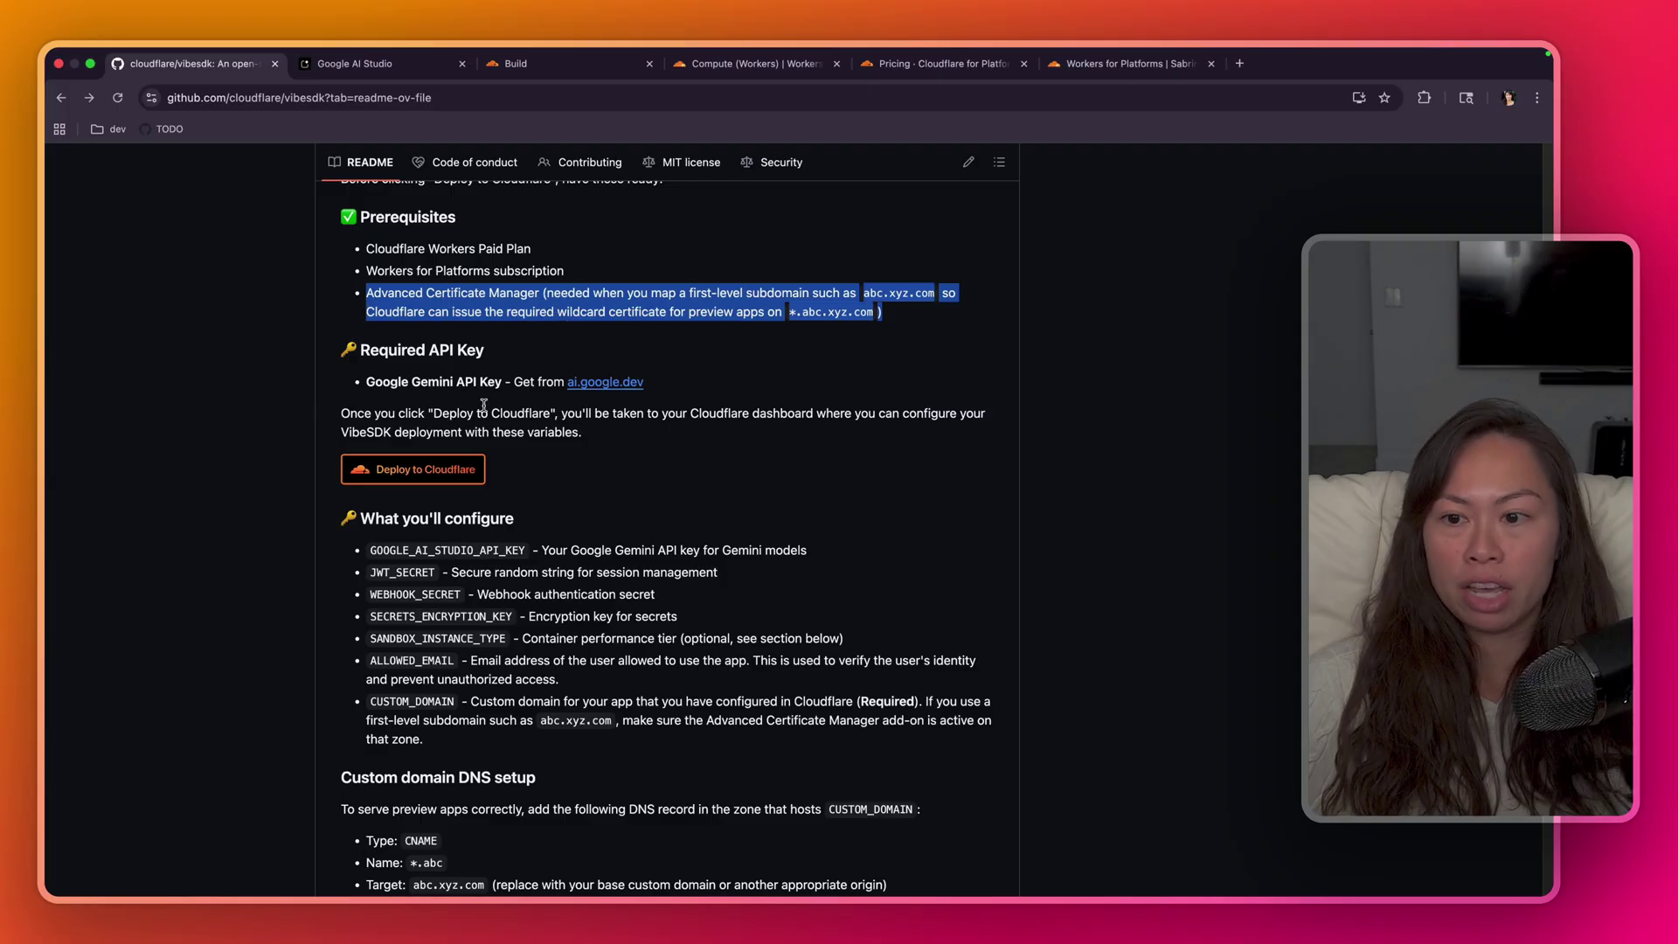
triple_click(450, 385)
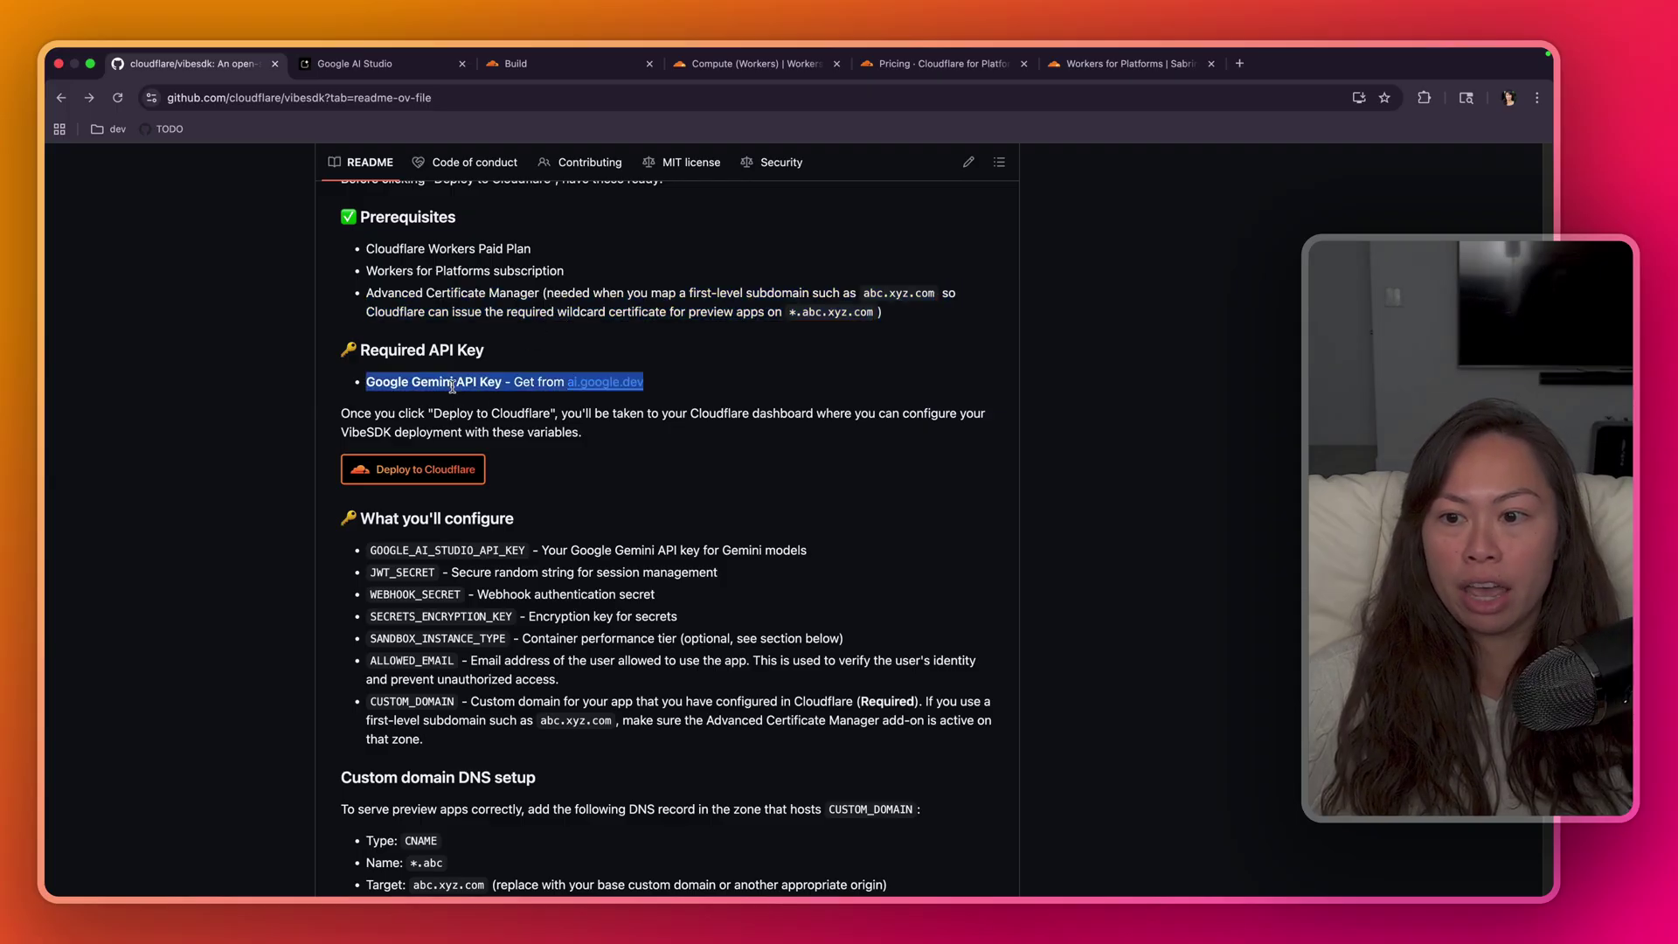
left_click(367, 423)
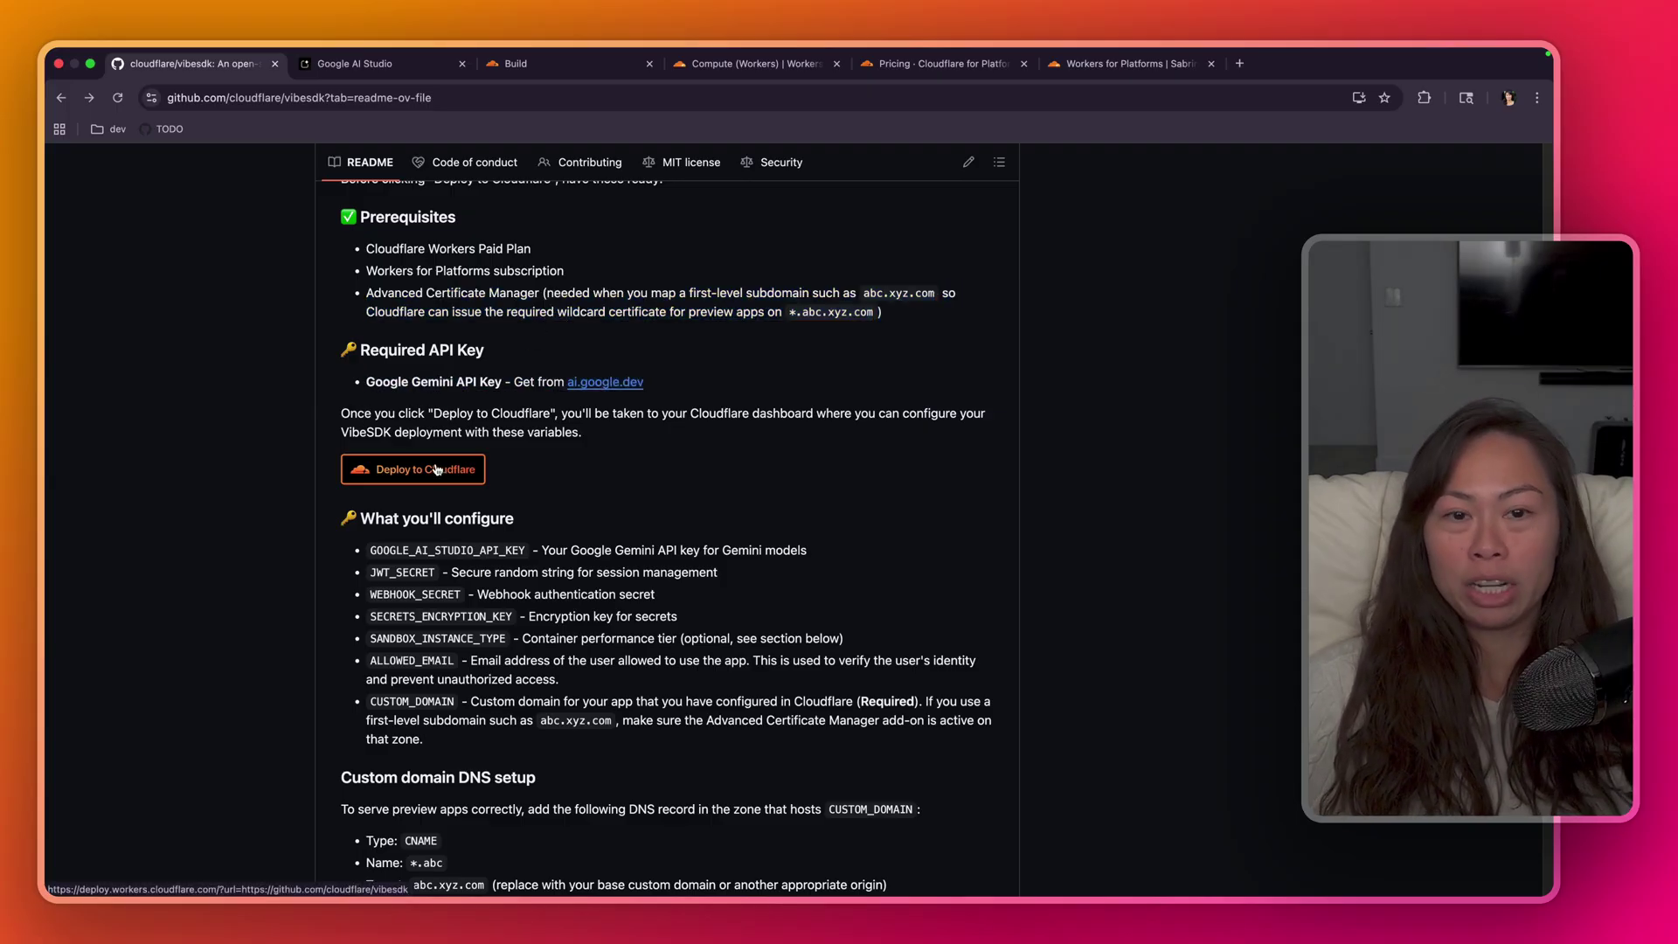
left_click(439, 472)
- Scroll the setup form to the R2 subscription warning and open its upgrade page in a new tab
scroll(909, 367, "down", 5)
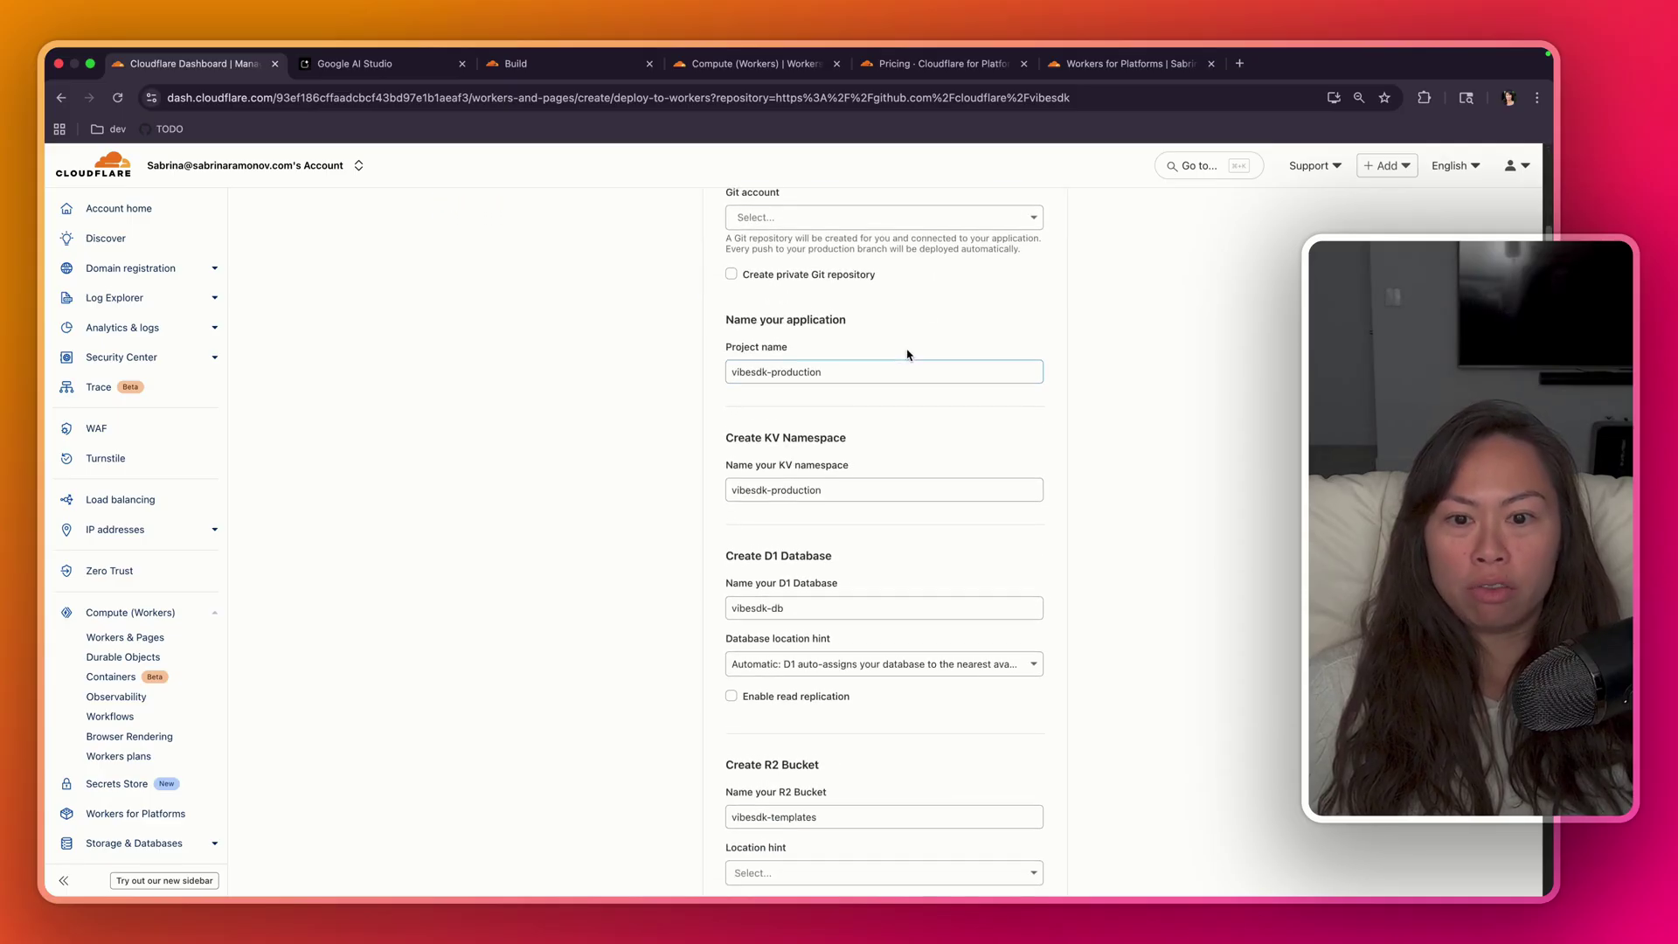
scroll(912, 384, "down", 5)
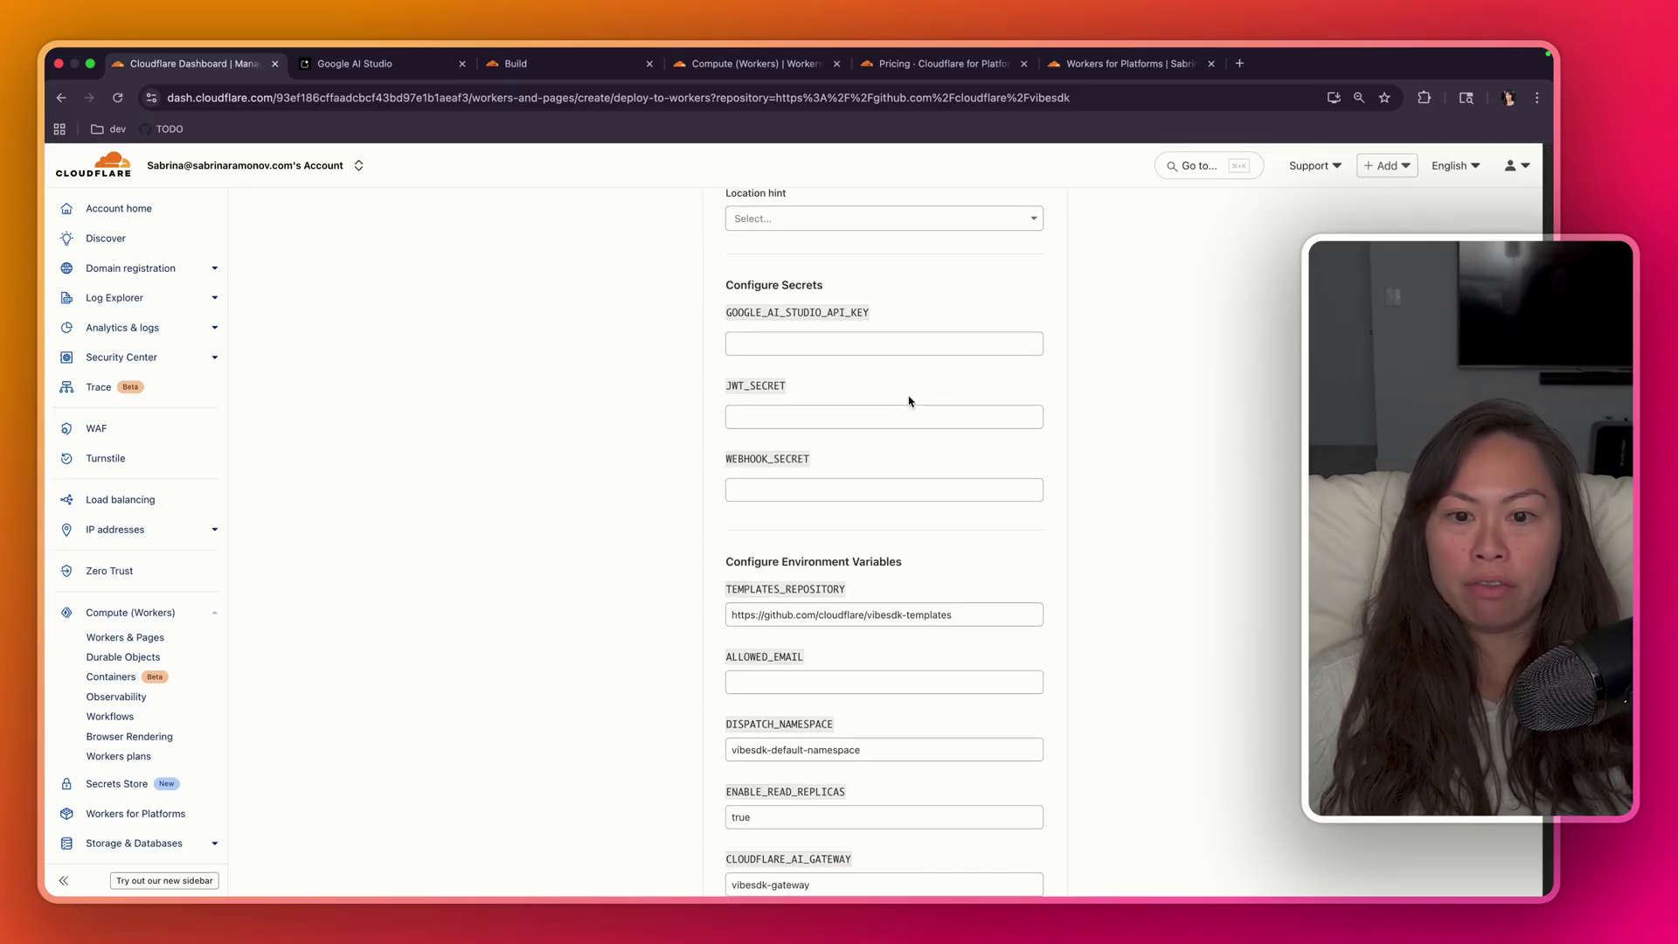
scroll(844, 363, "down", 5)
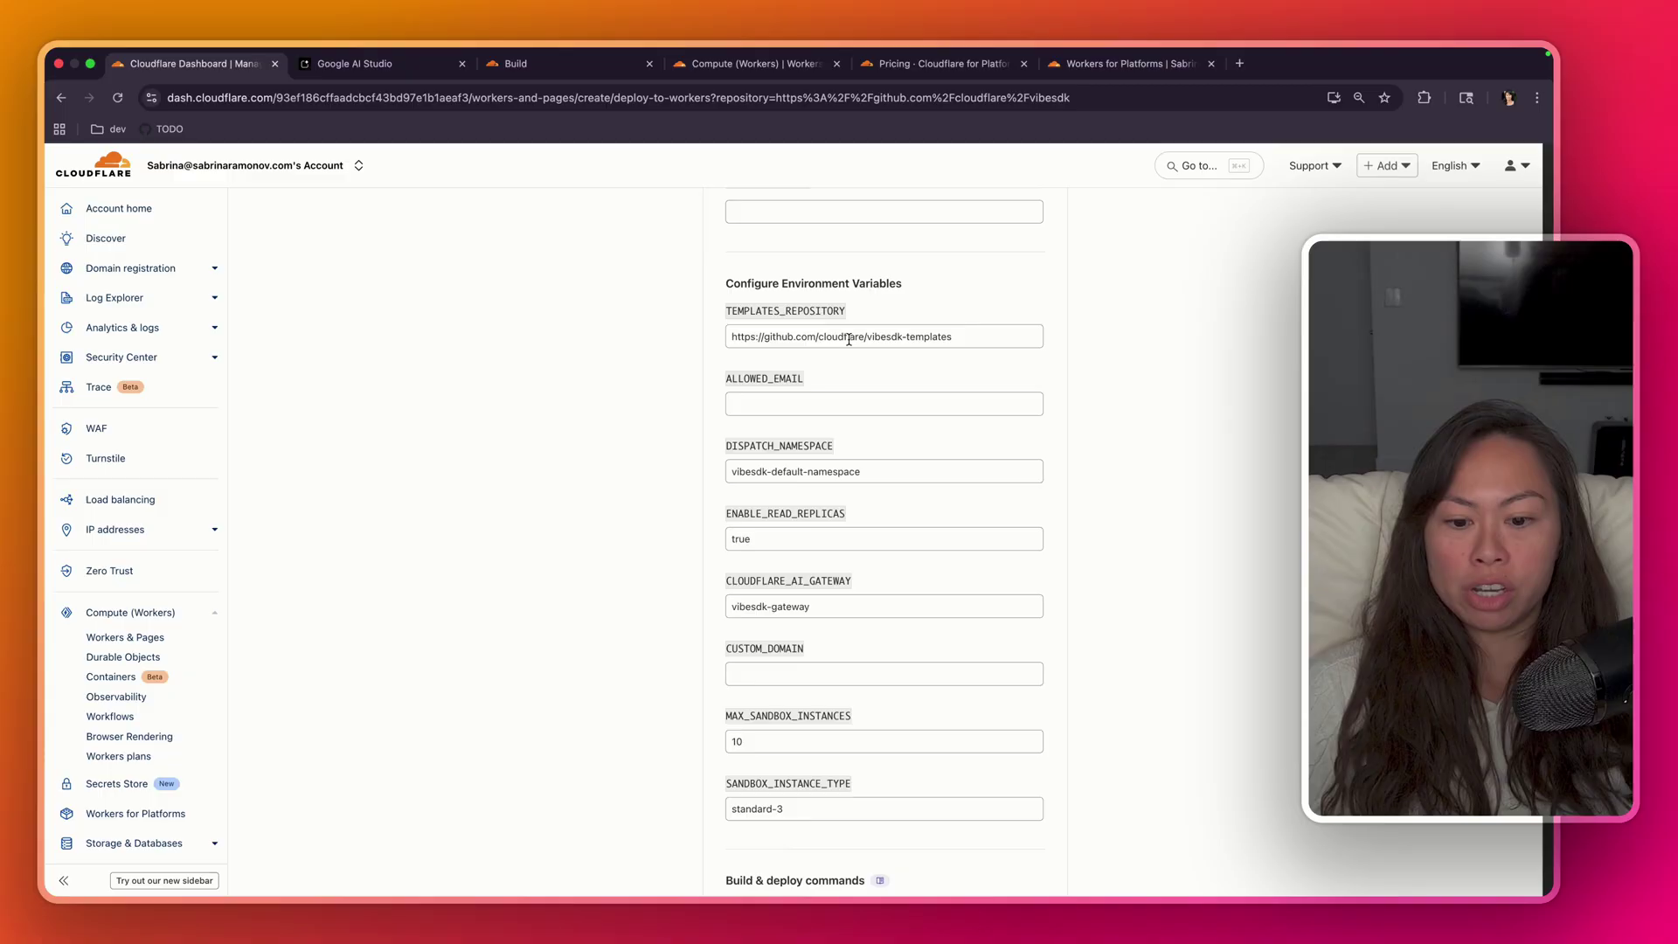
scroll(970, 485, "down", 3)
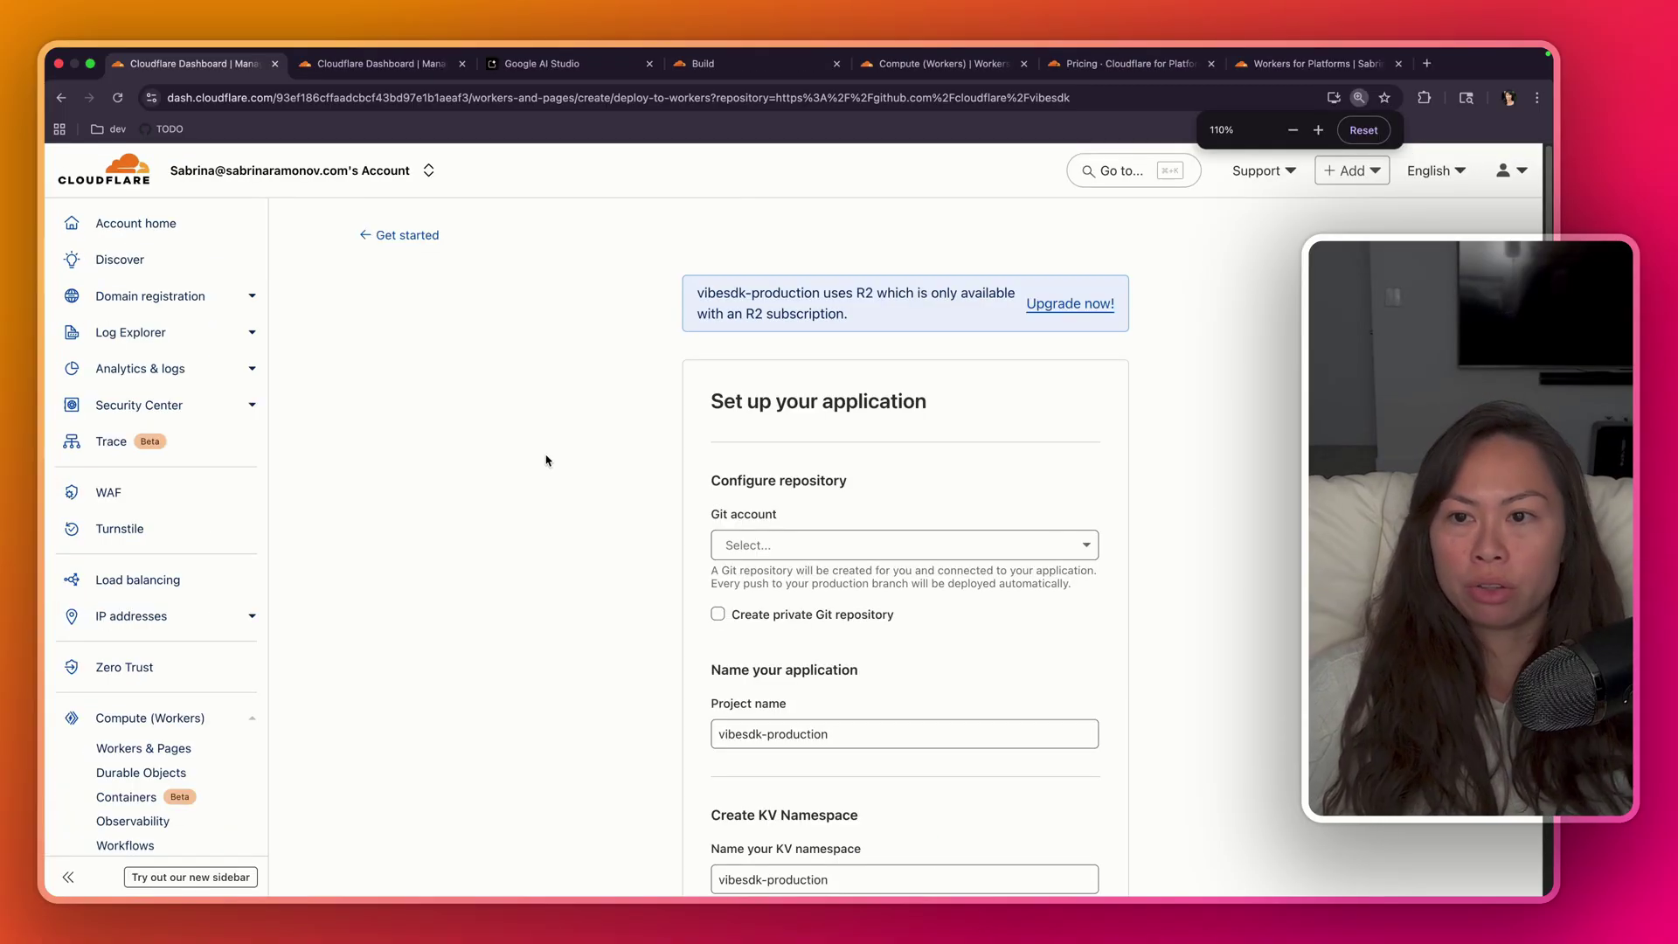
left_click_drag(848, 314, 708, 289)
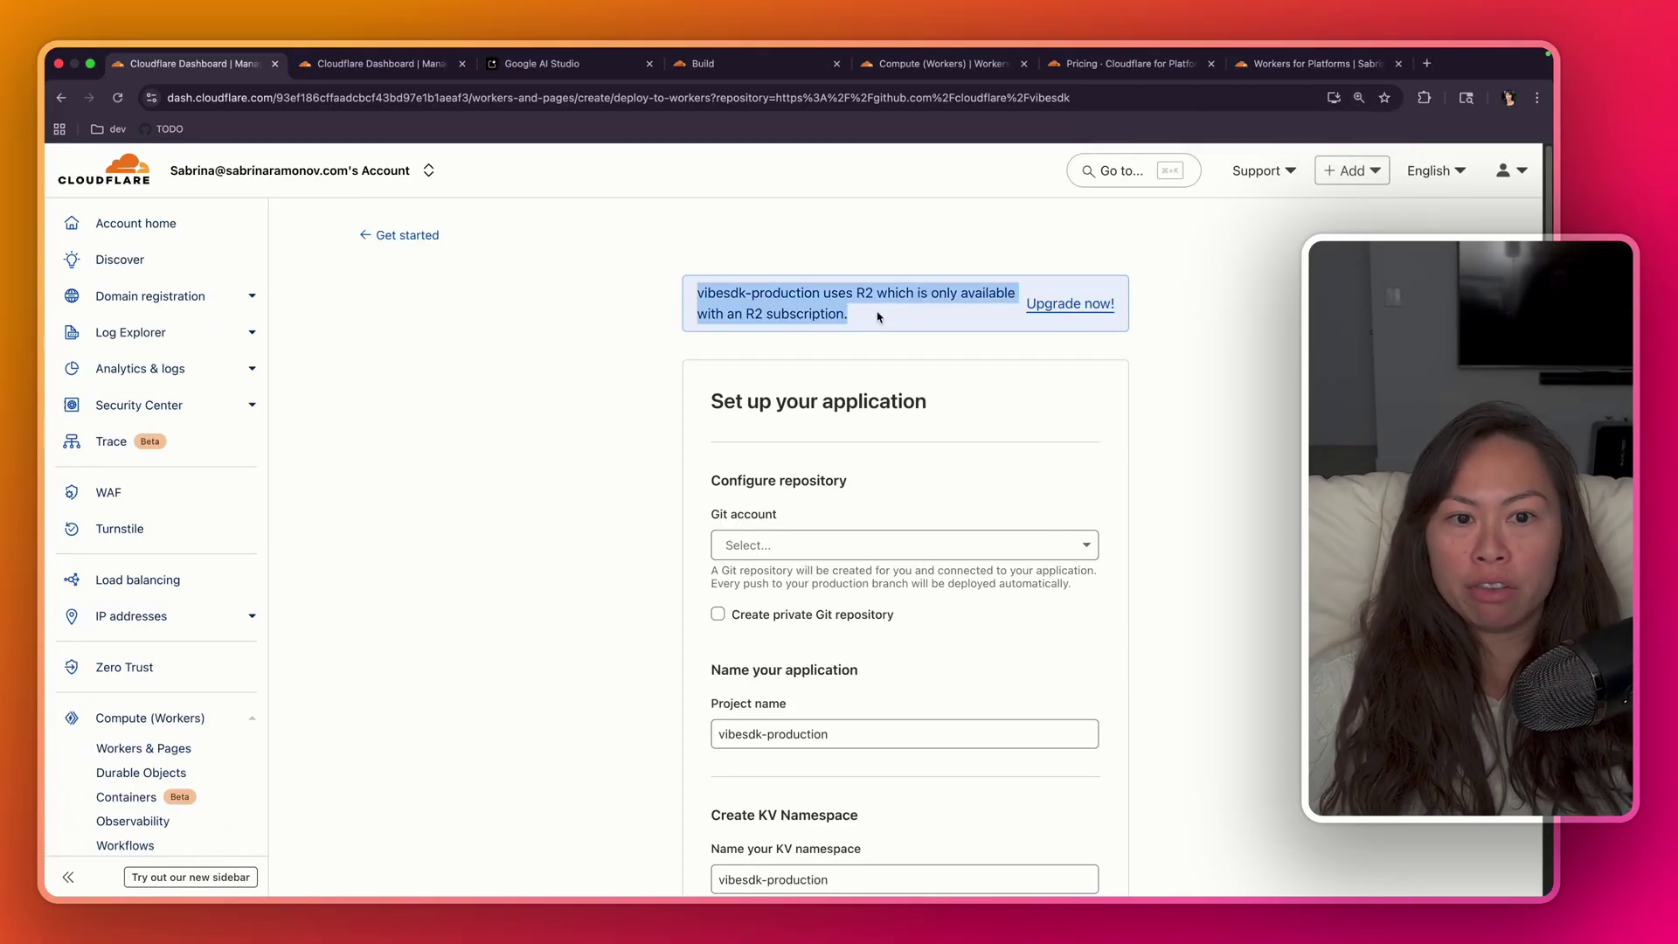
left_click_drag(848, 314, 812, 296)
left_click(863, 327)
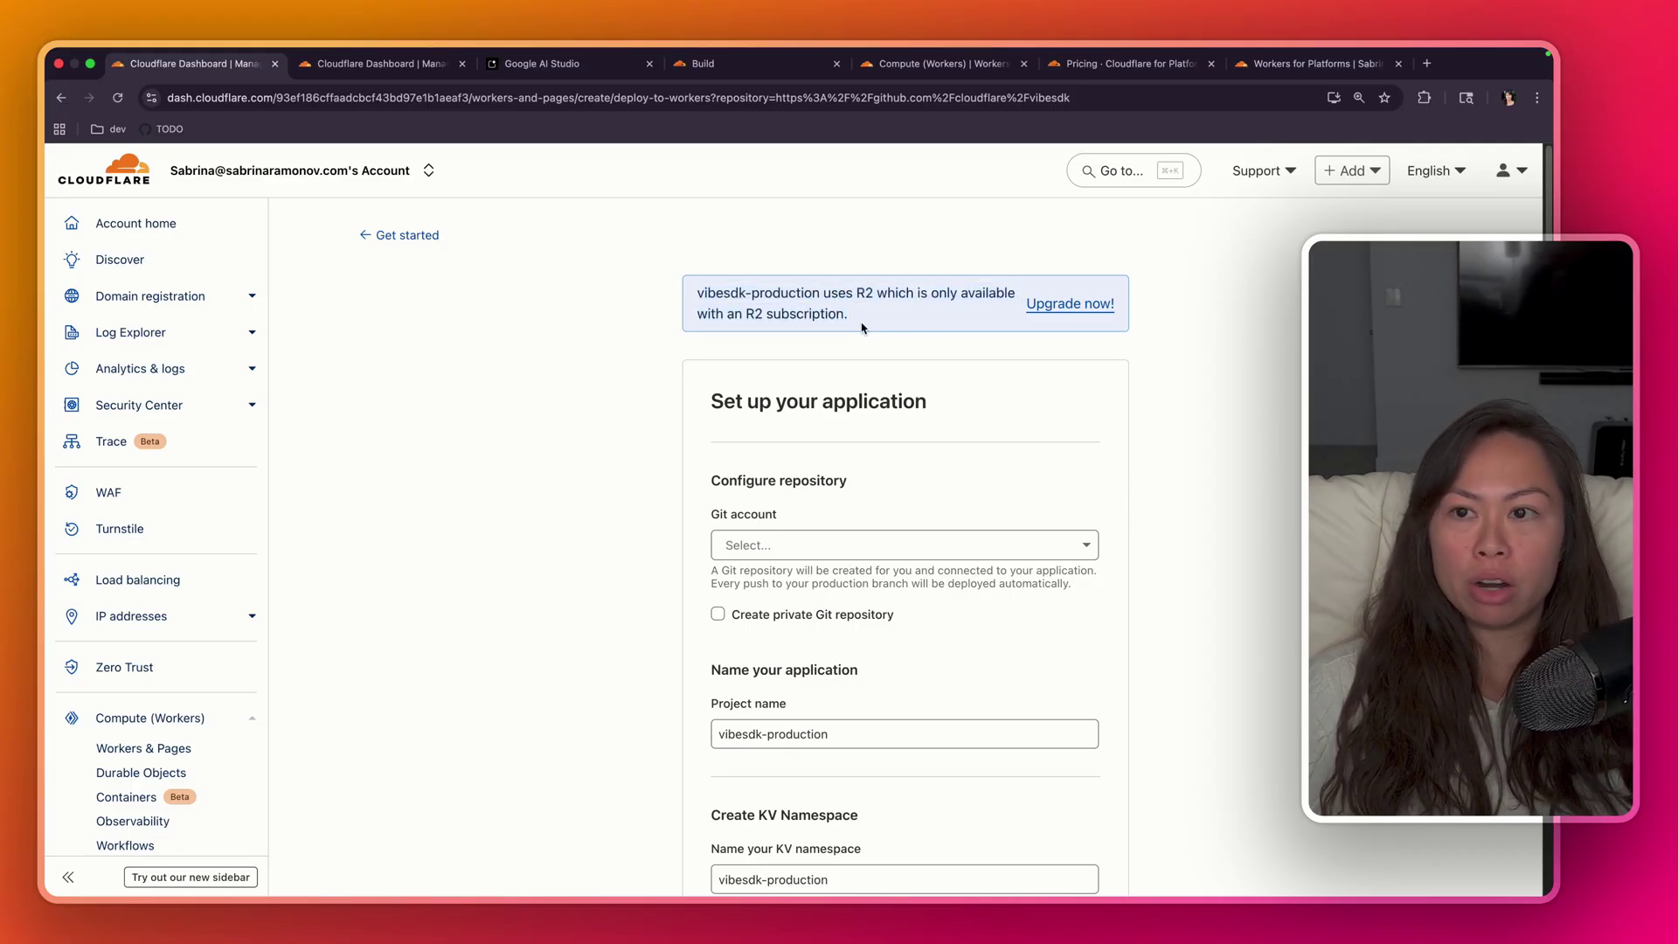
left_click(1068, 304, "super")
- Review R2's free monthly allowances and $0.00 due now, then add the R2 subscription
left_click(388, 70)
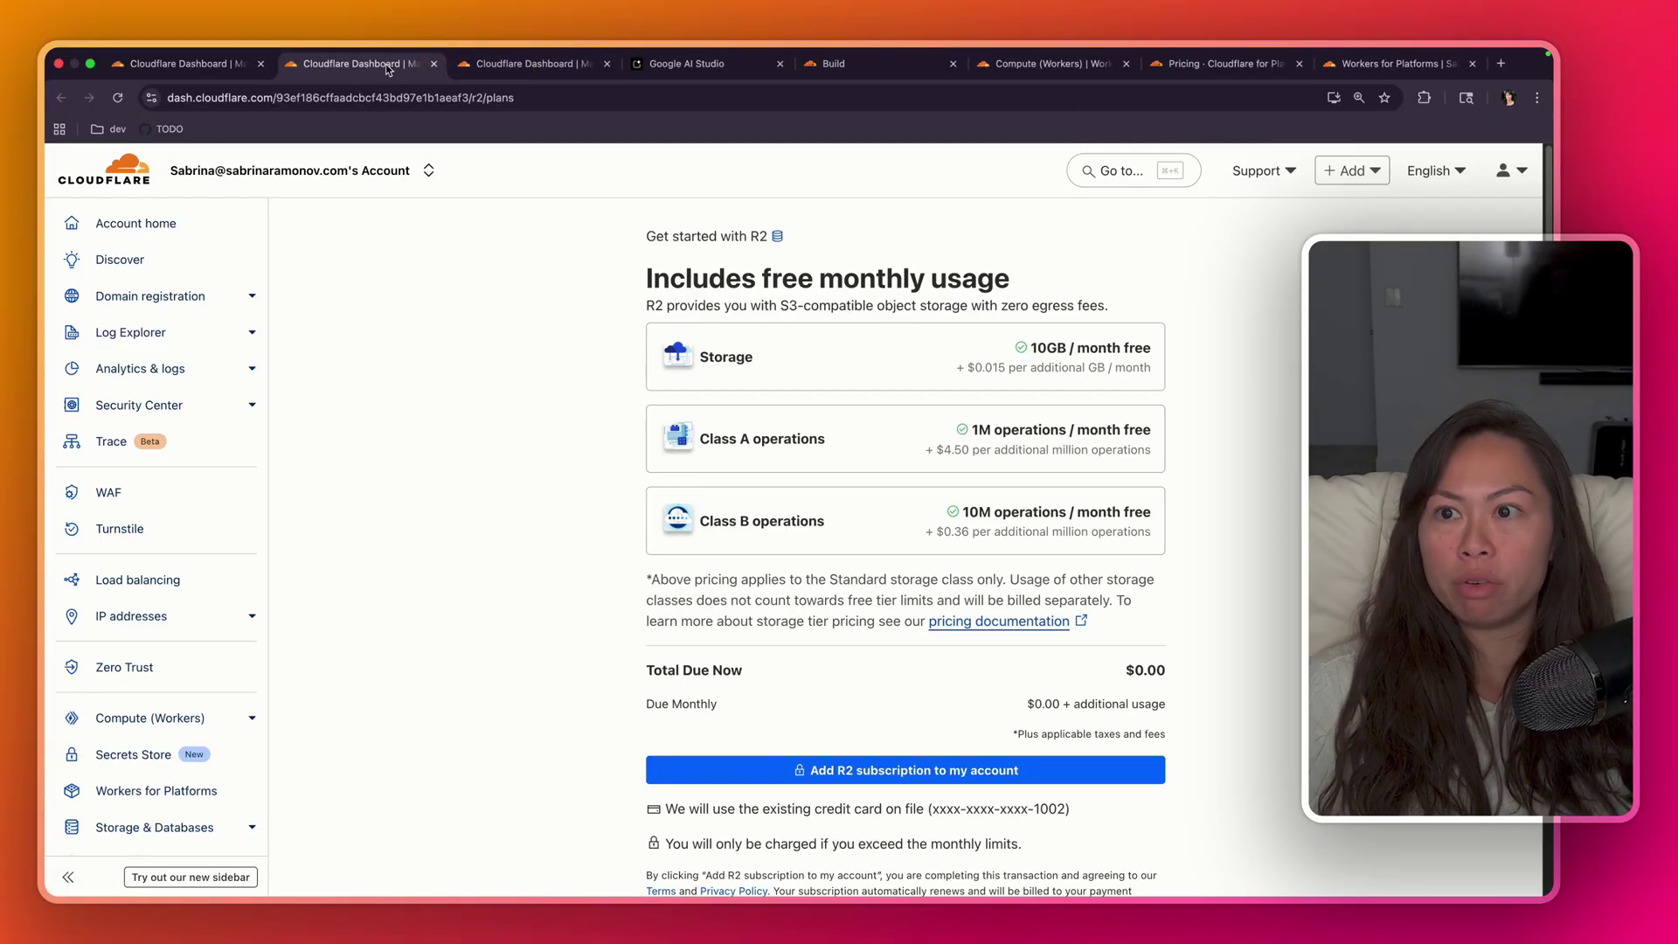
left_click(432, 64)
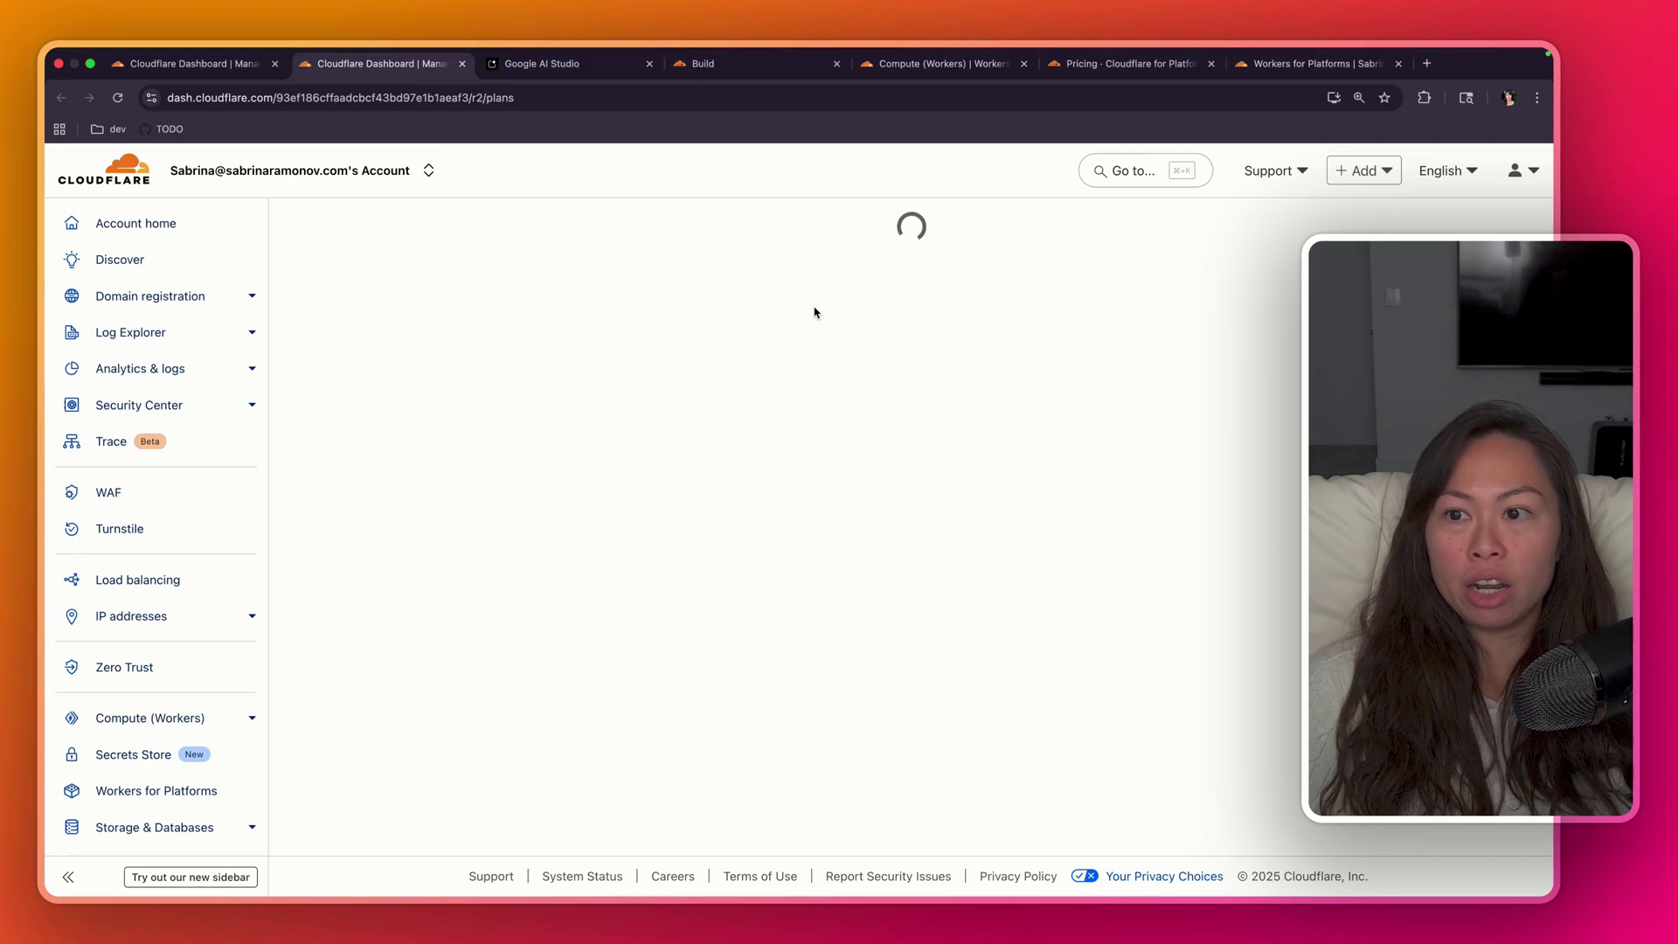
left_click_drag(670, 278, 1020, 280)
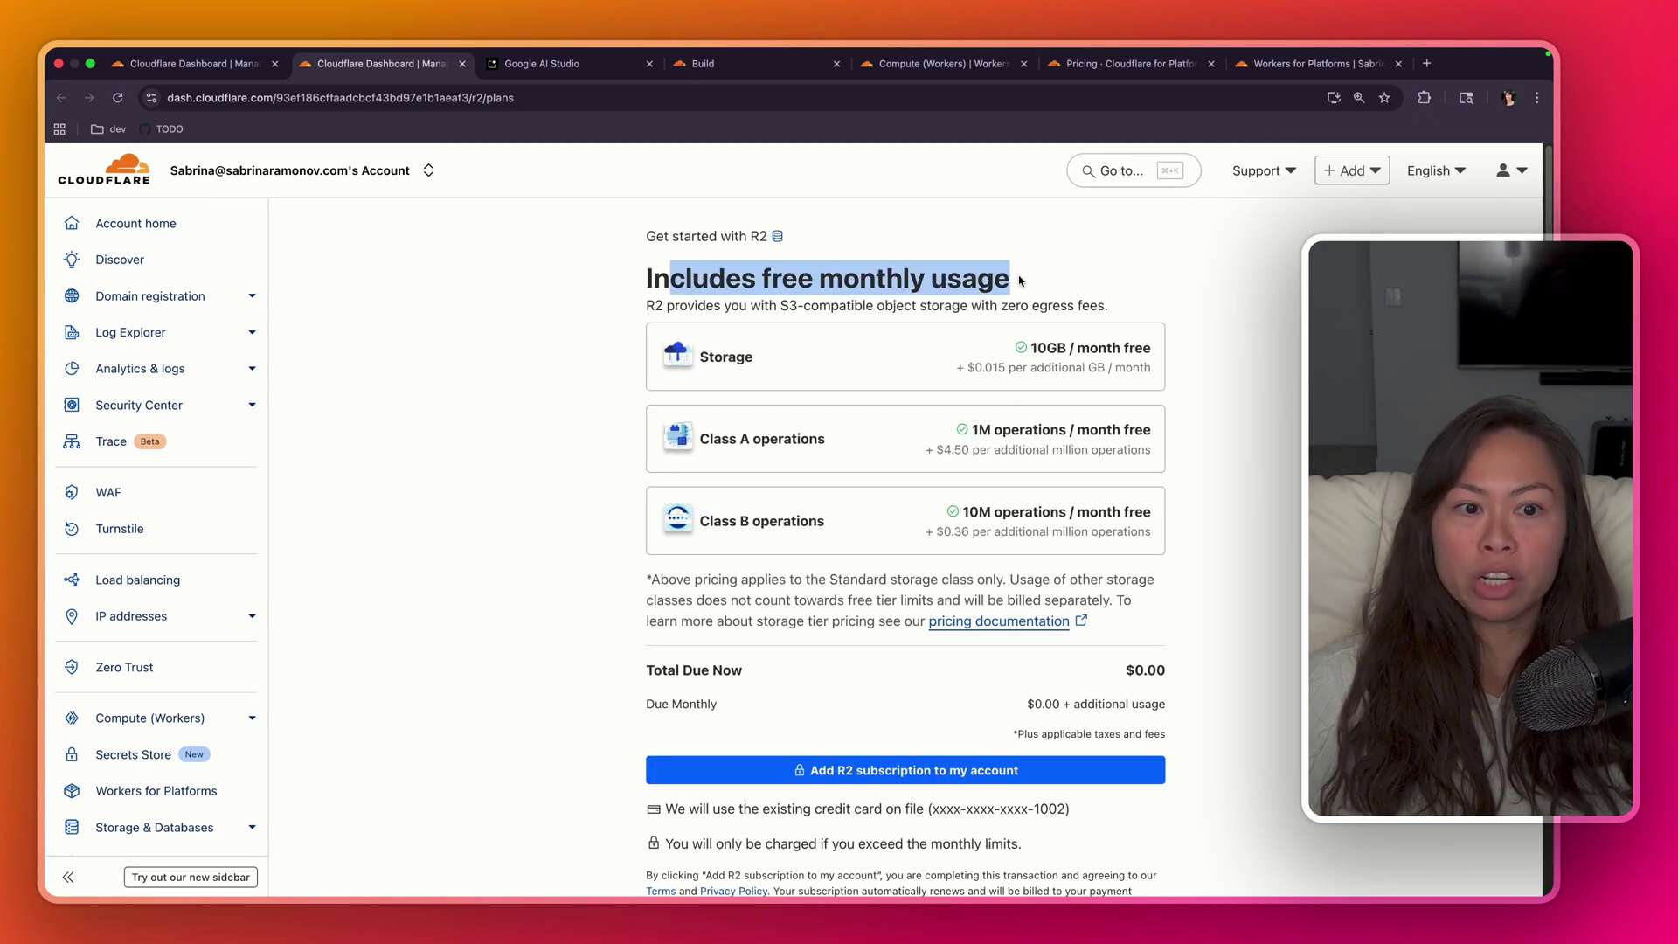
left_click(1020, 280)
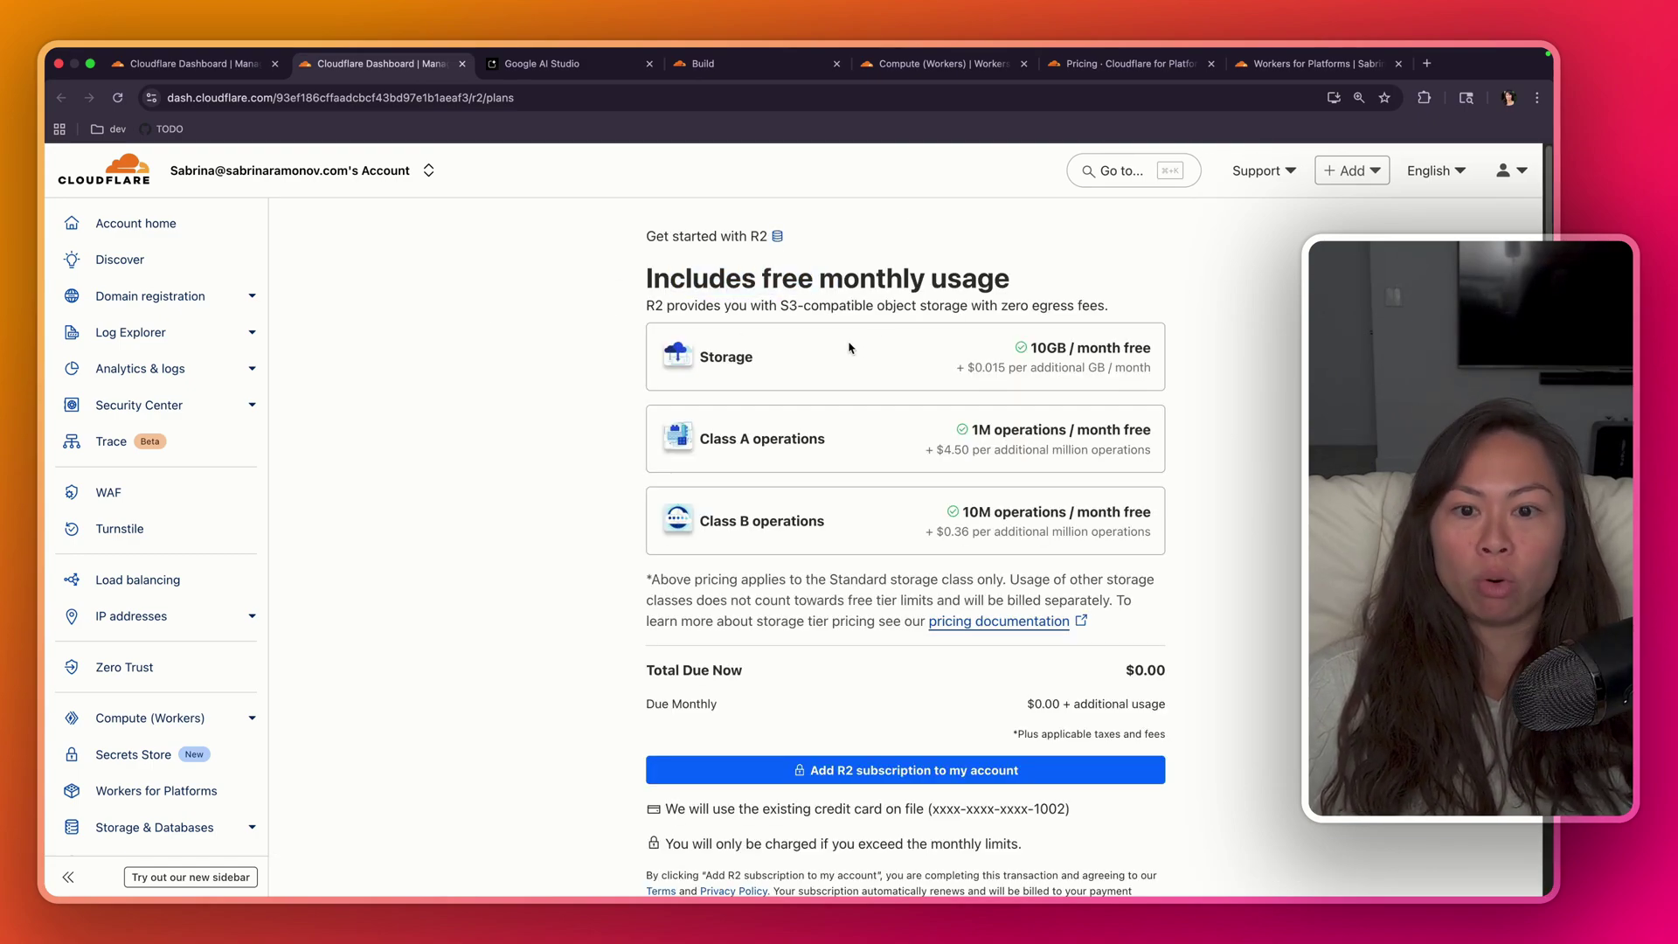
left_click_drag(645, 305, 865, 306)
left_click(1143, 313)
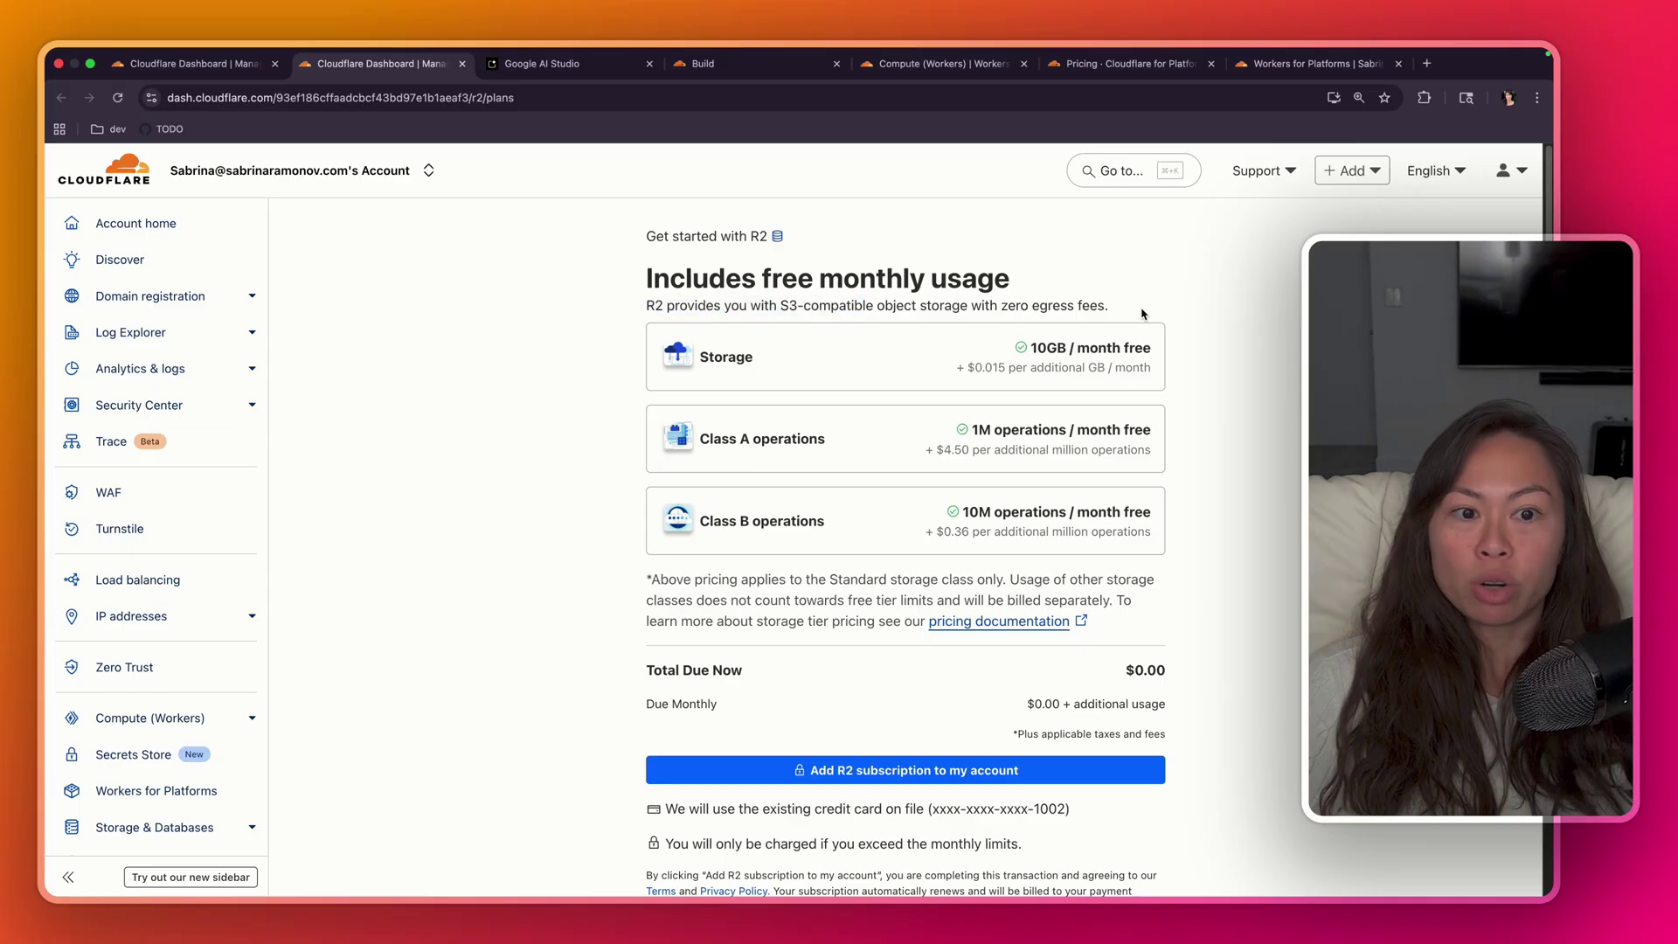
left_click_drag(629, 322, 639, 245)
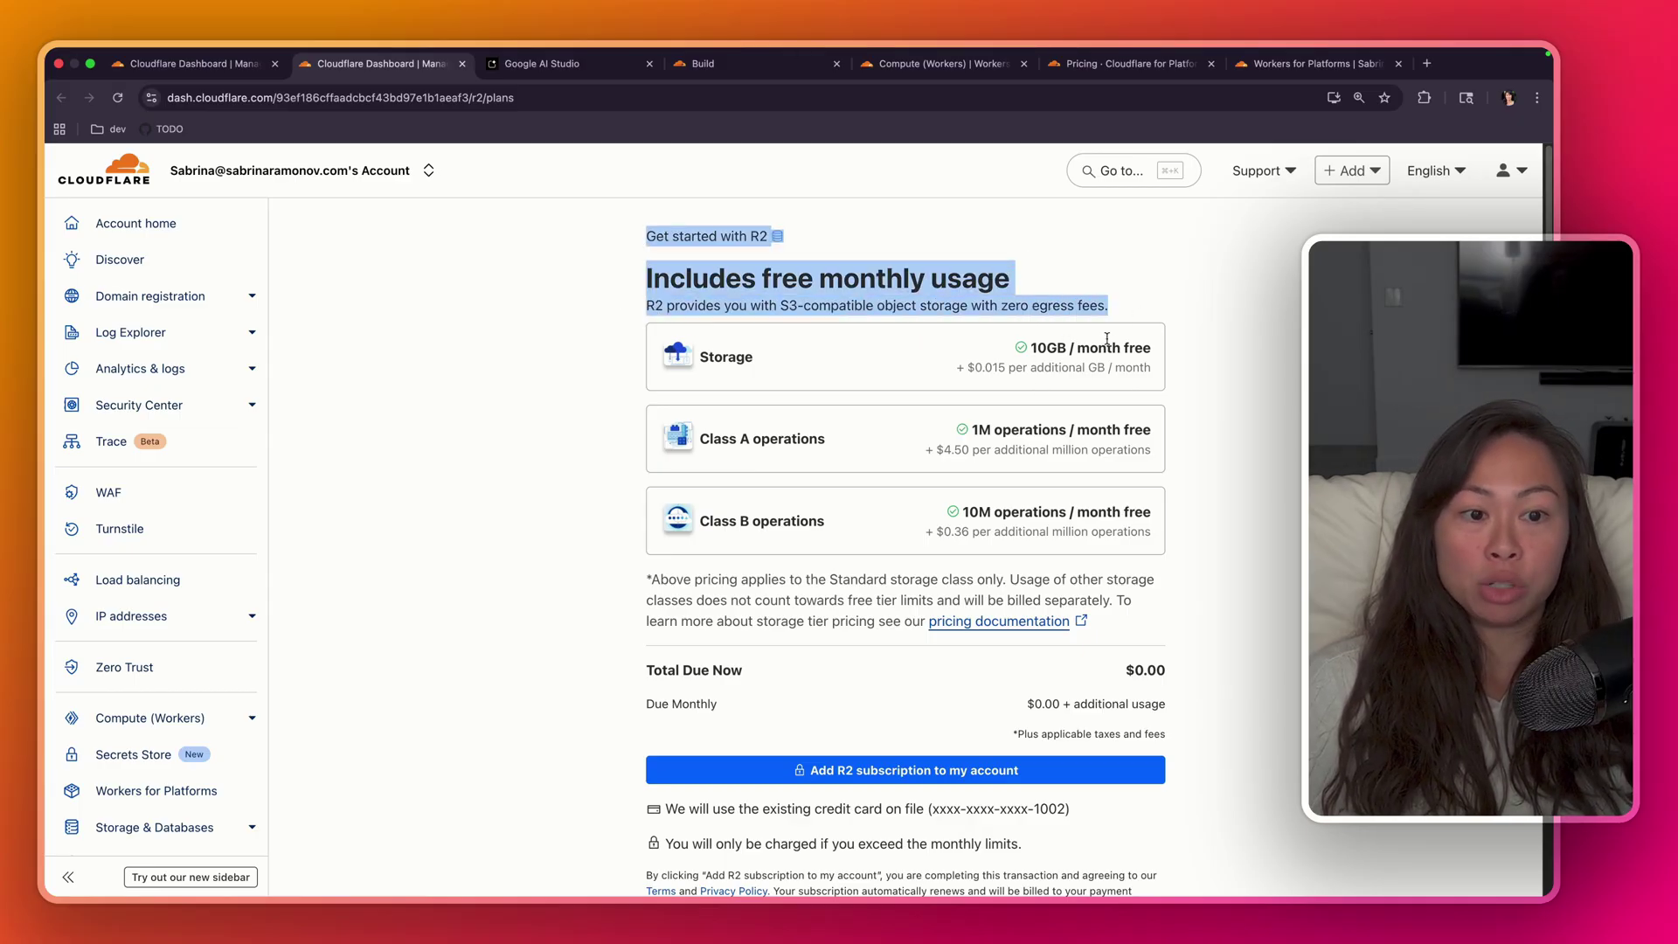
left_click(933, 667)
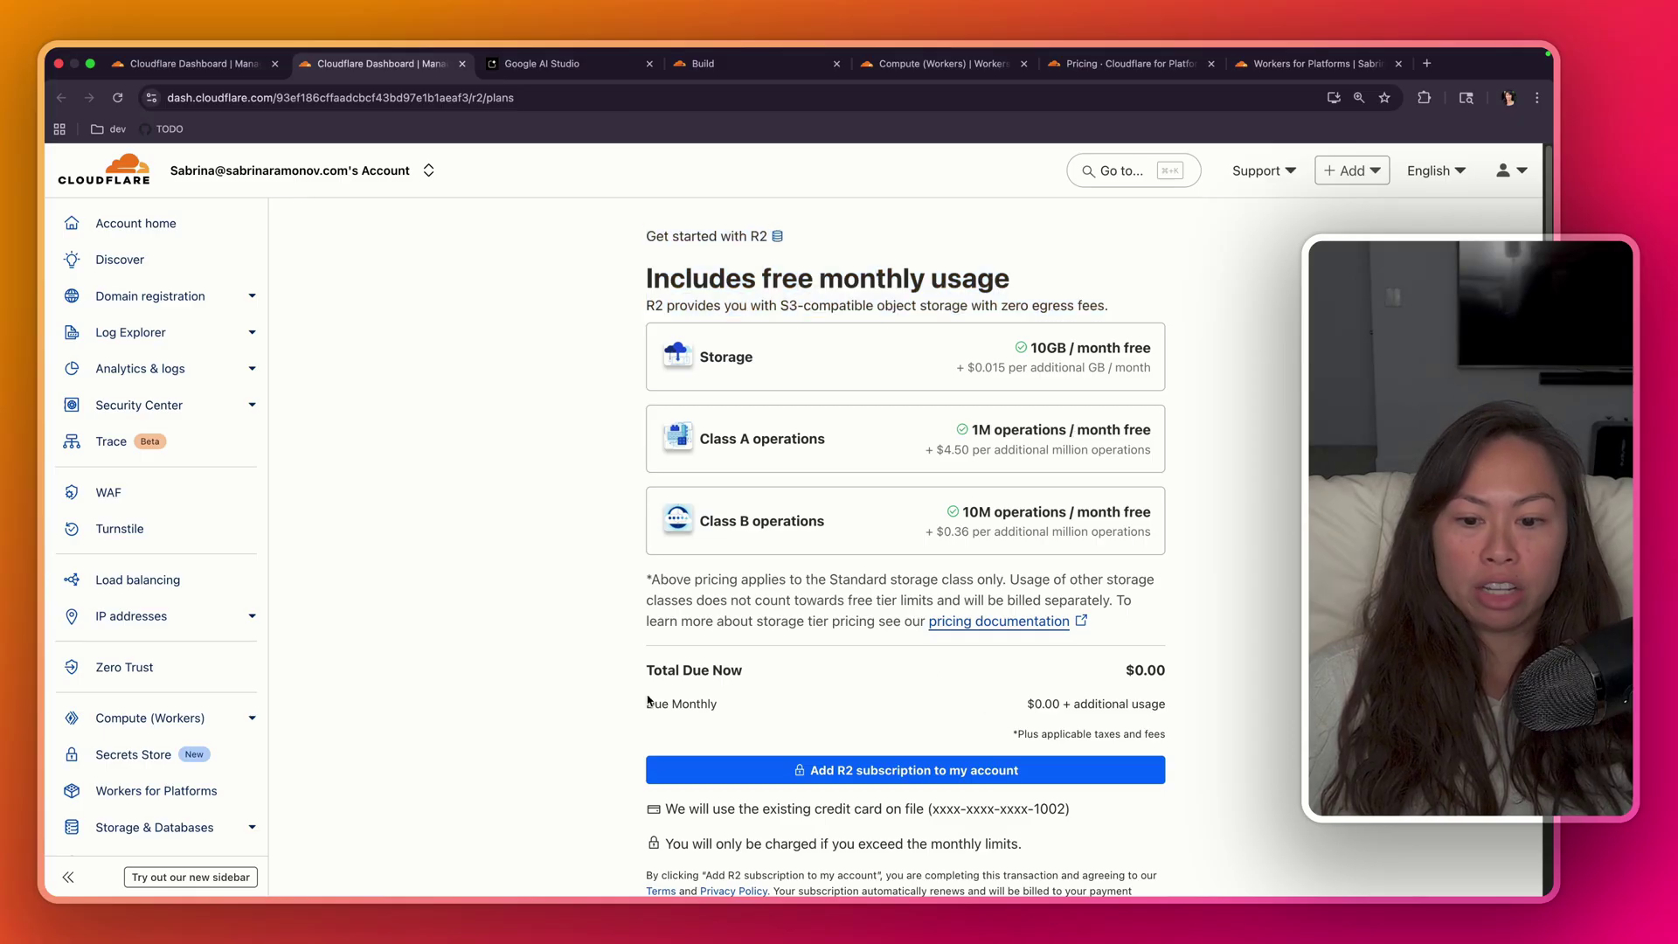
left_click_drag(654, 674, 742, 681)
left_click(1134, 666)
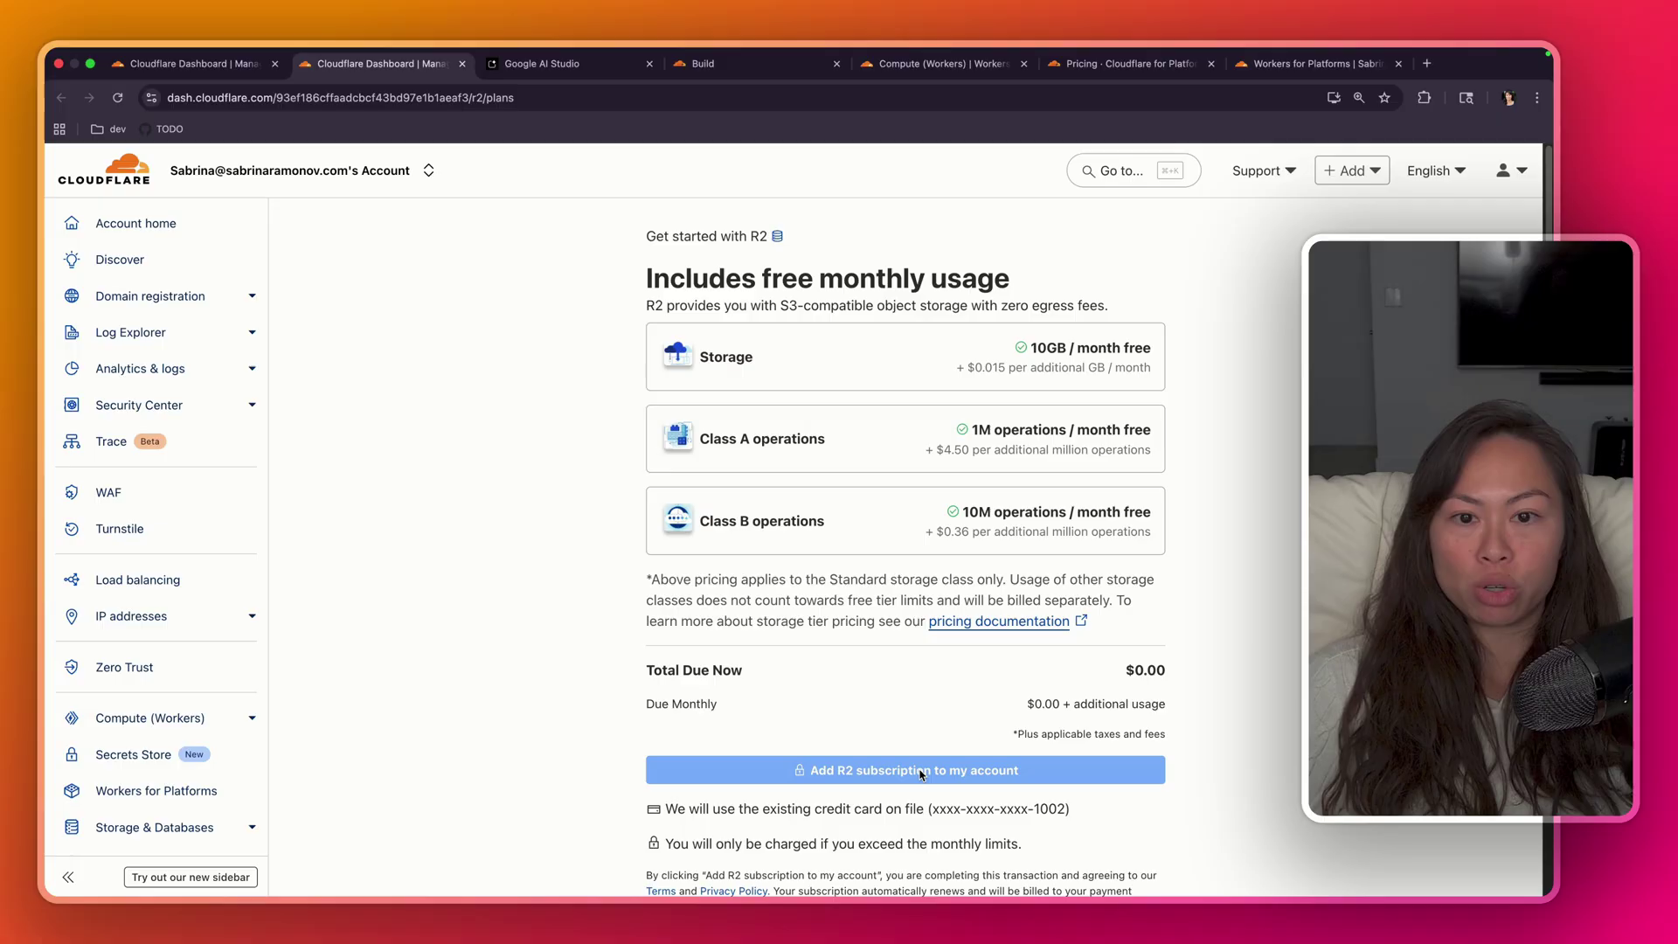
scroll(853, 298, "down", 1)
left_click(729, 819)
key("Return")
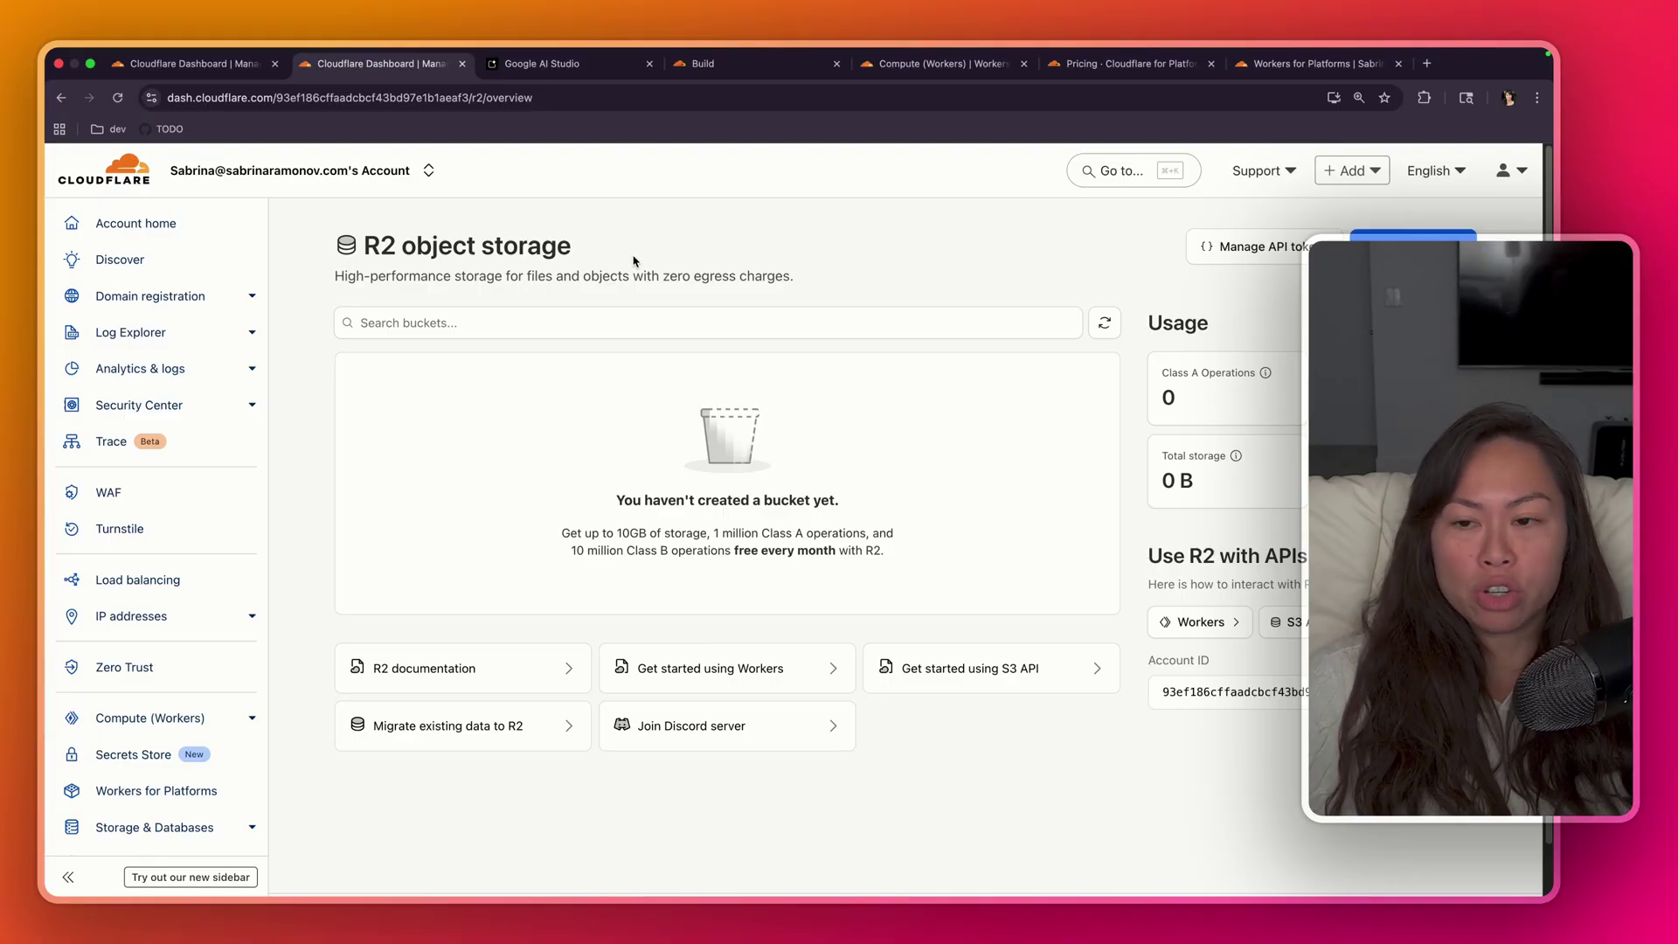
- Reload the deploy form so the R2 warning disappears and close the extra dashboard tab
left_click_drag(364, 248, 648, 265)
left_click(646, 264)
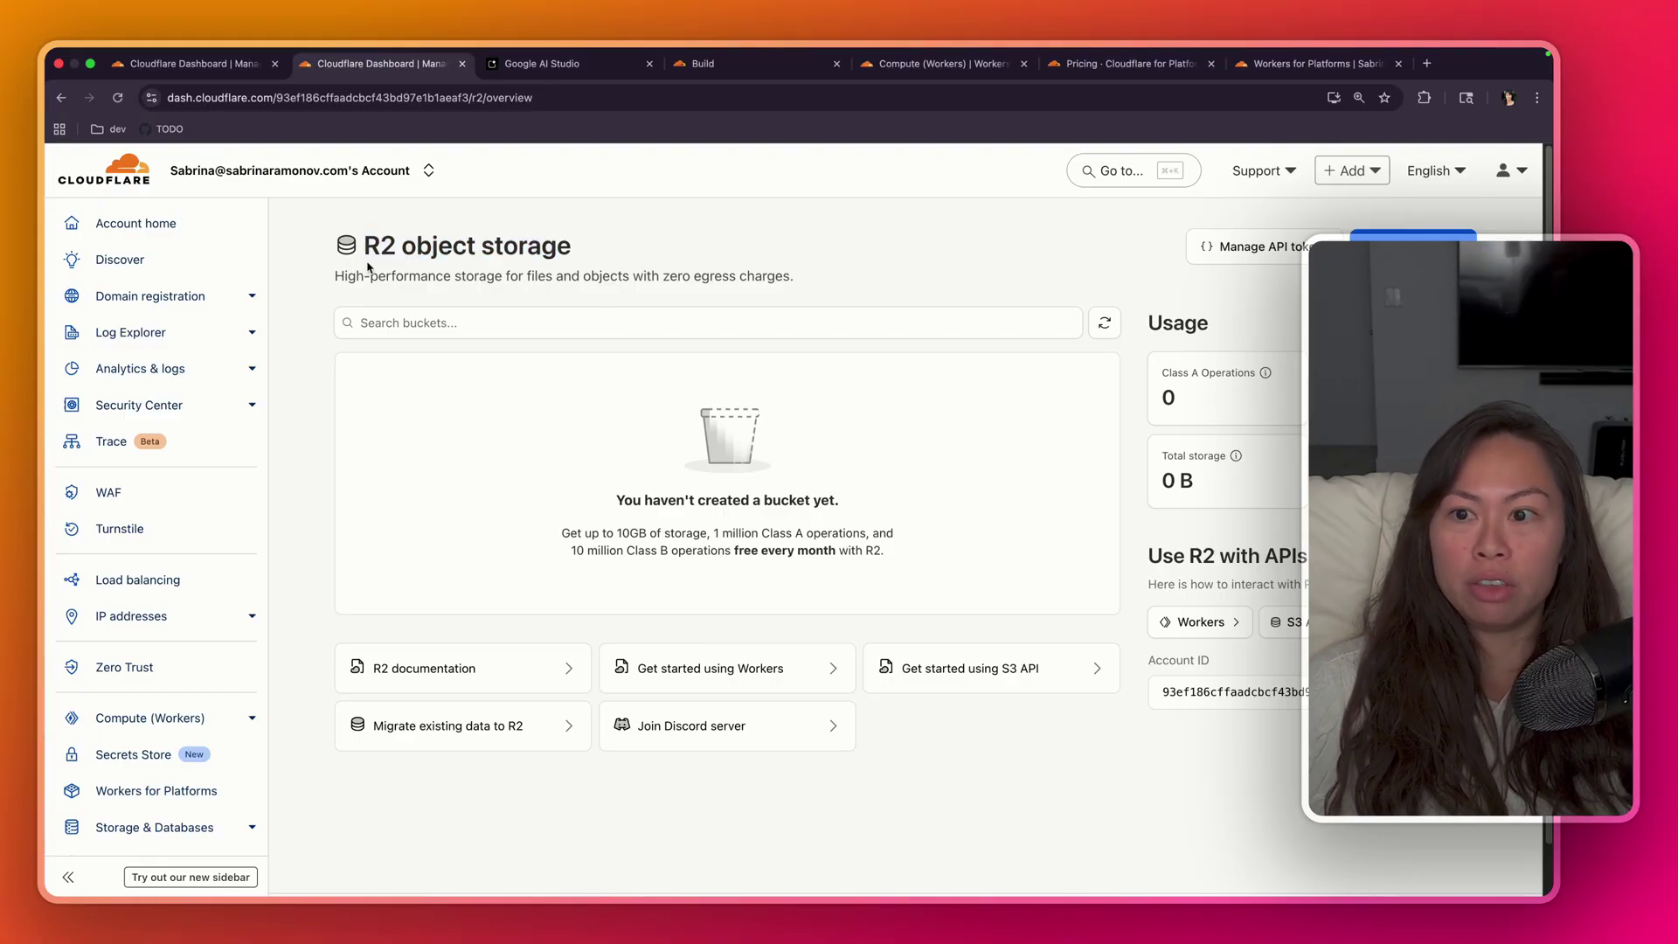
left_click_drag(365, 253, 639, 255)
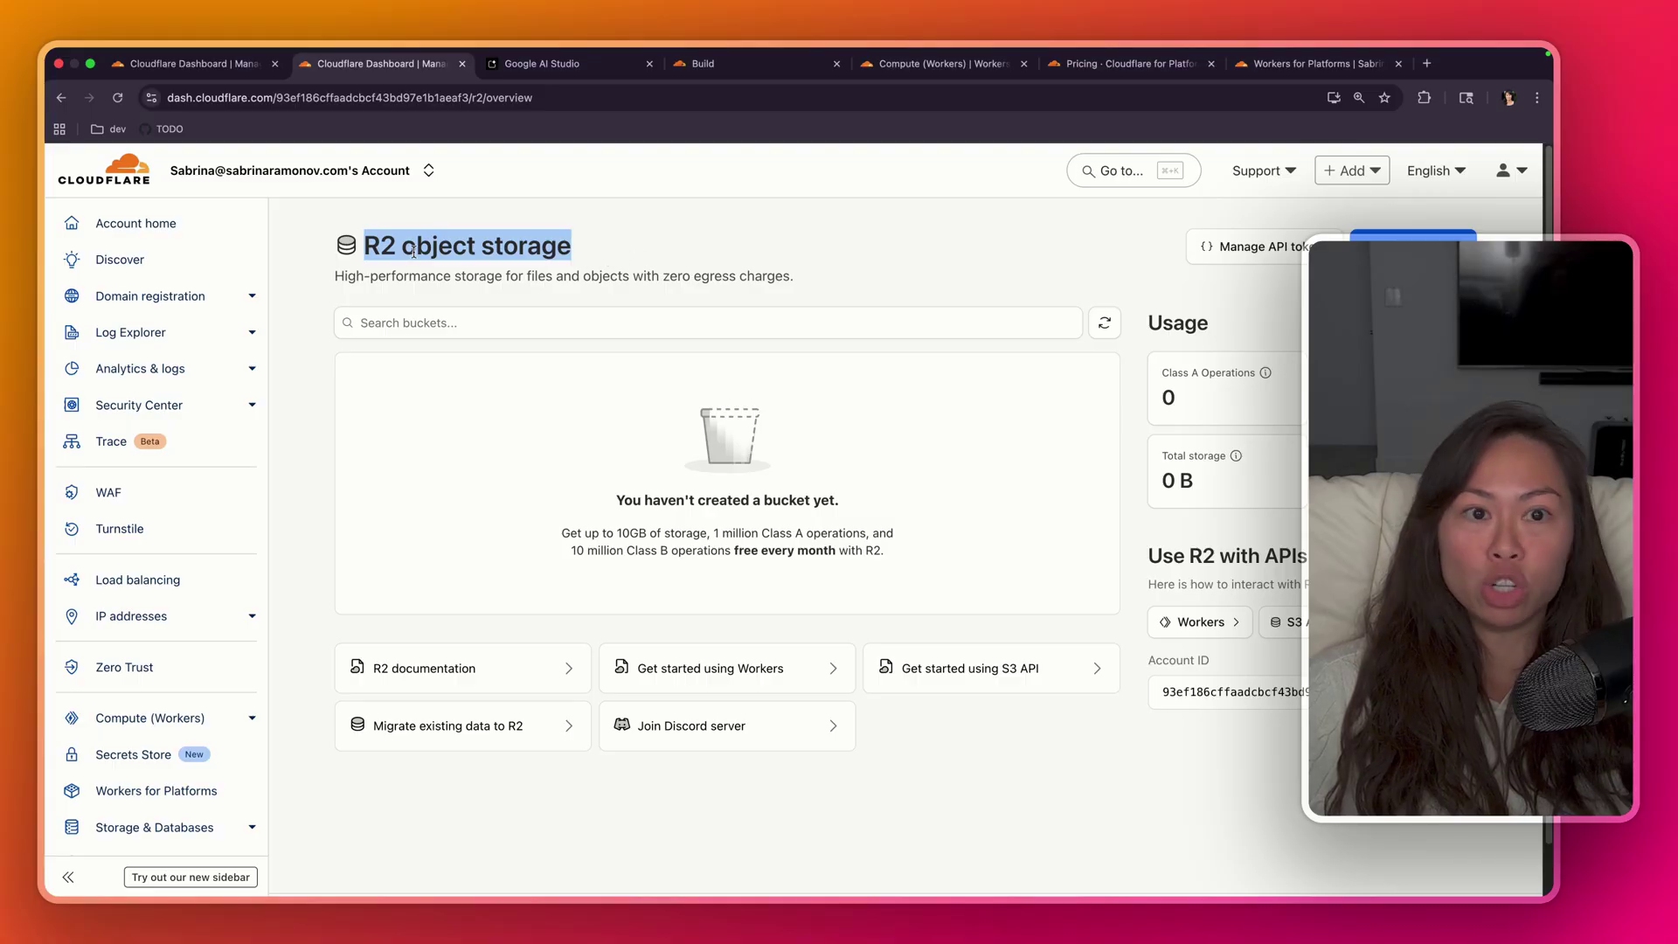
key("ctrl+shift+Tab")
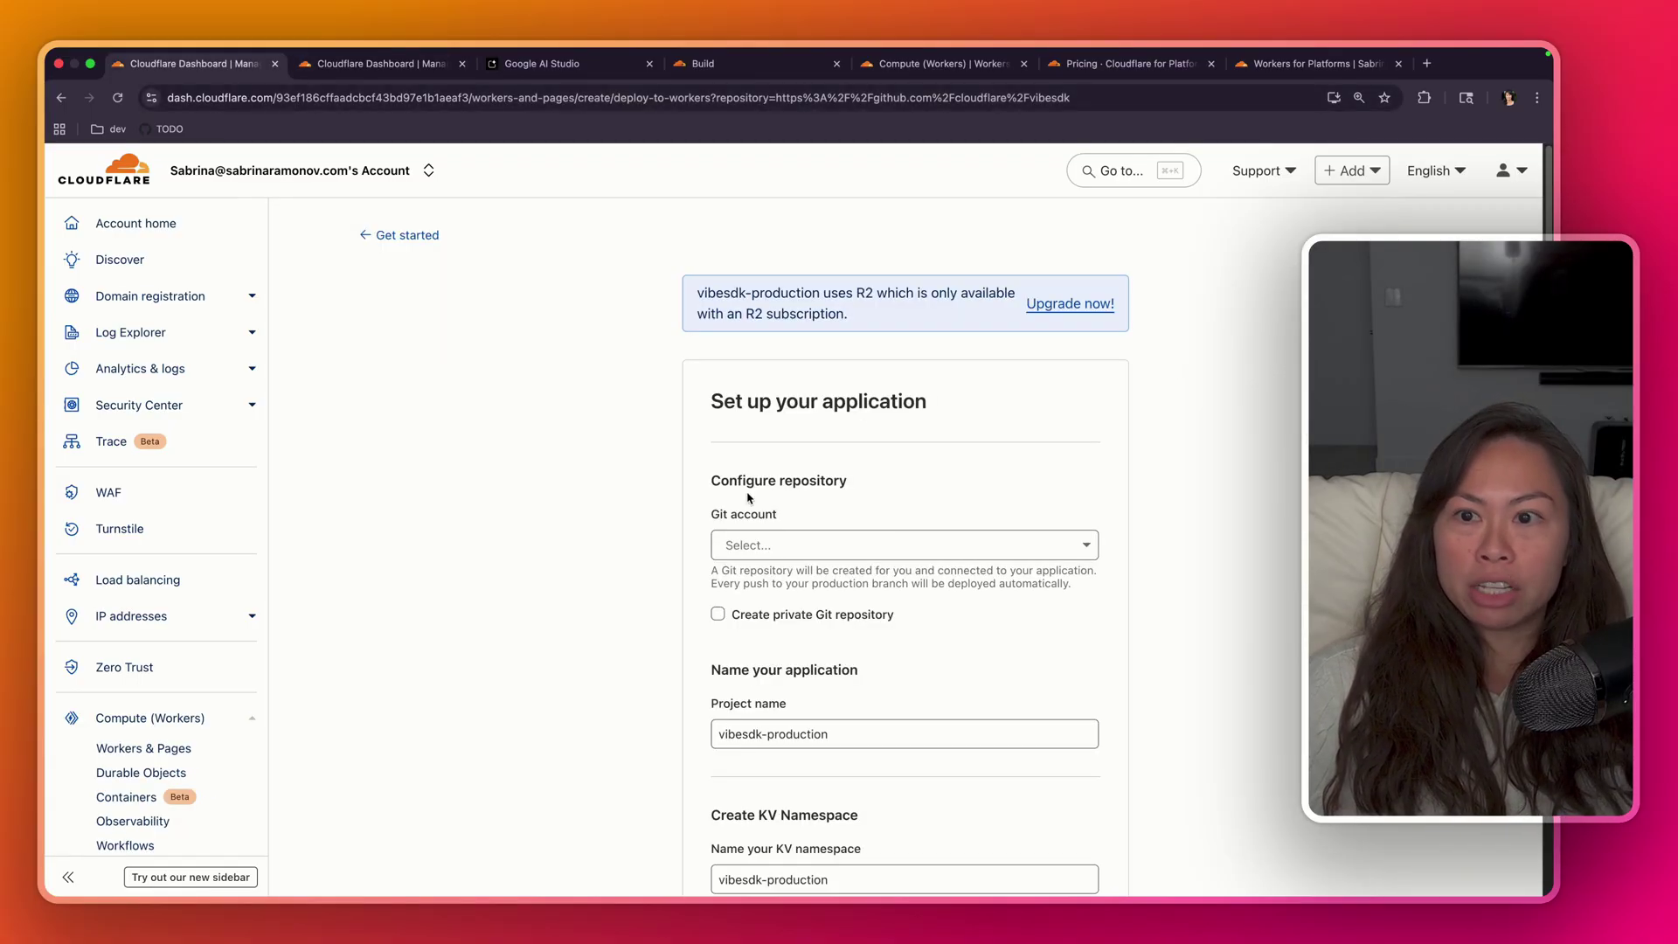
left_click(118, 98)
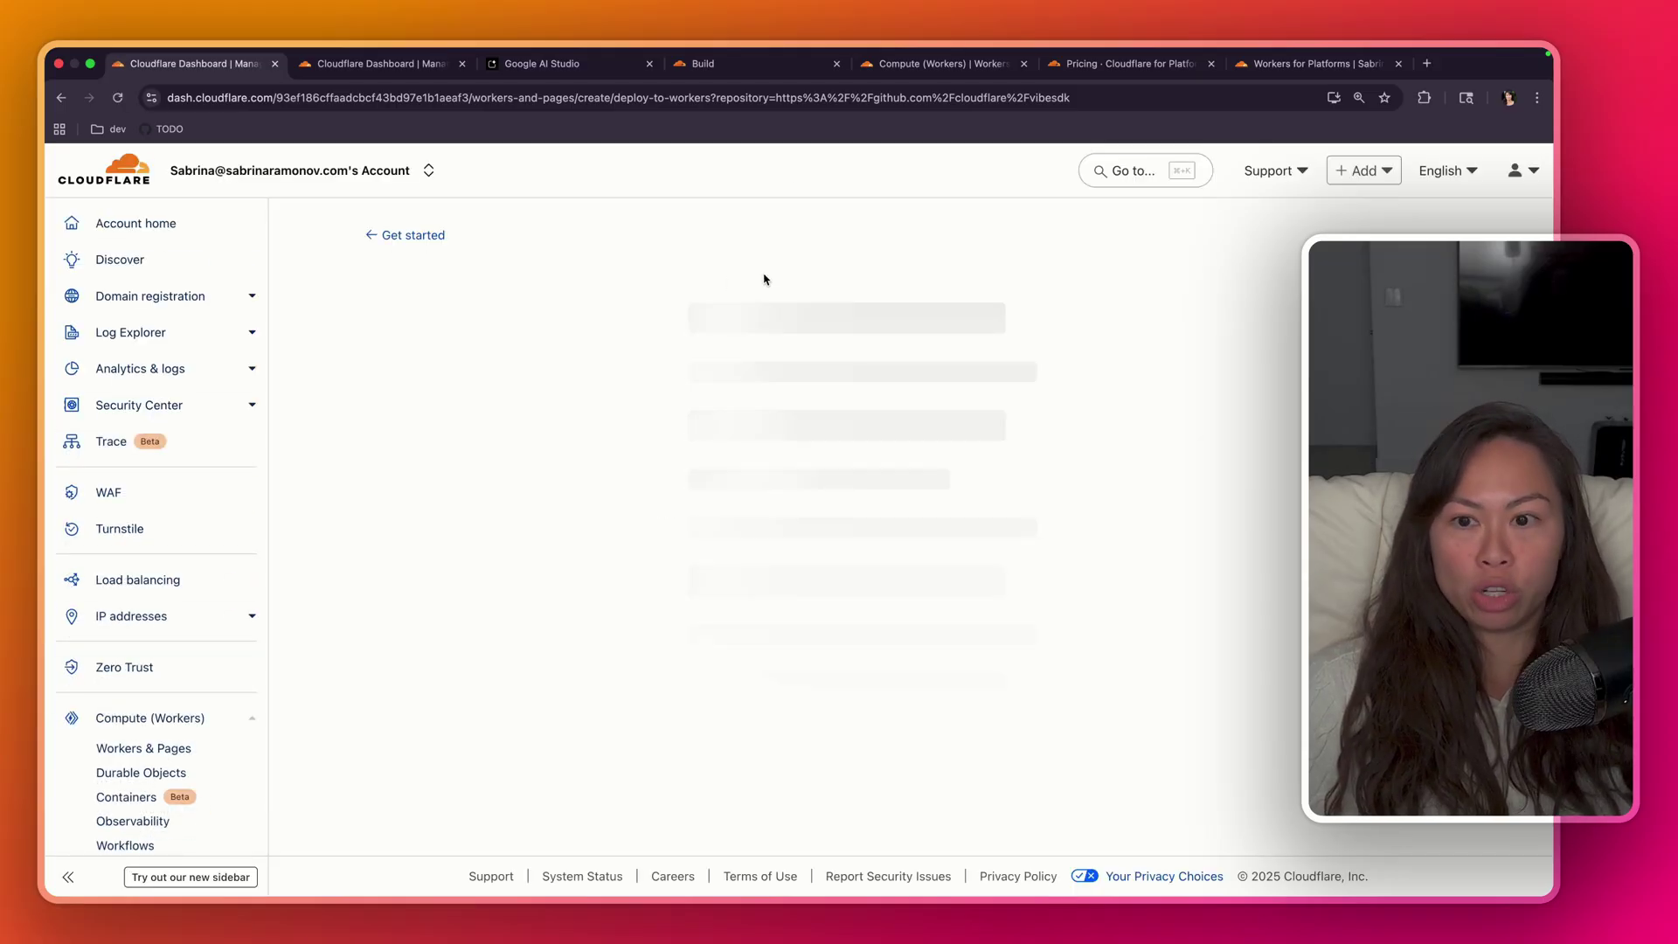
left_click(462, 63)
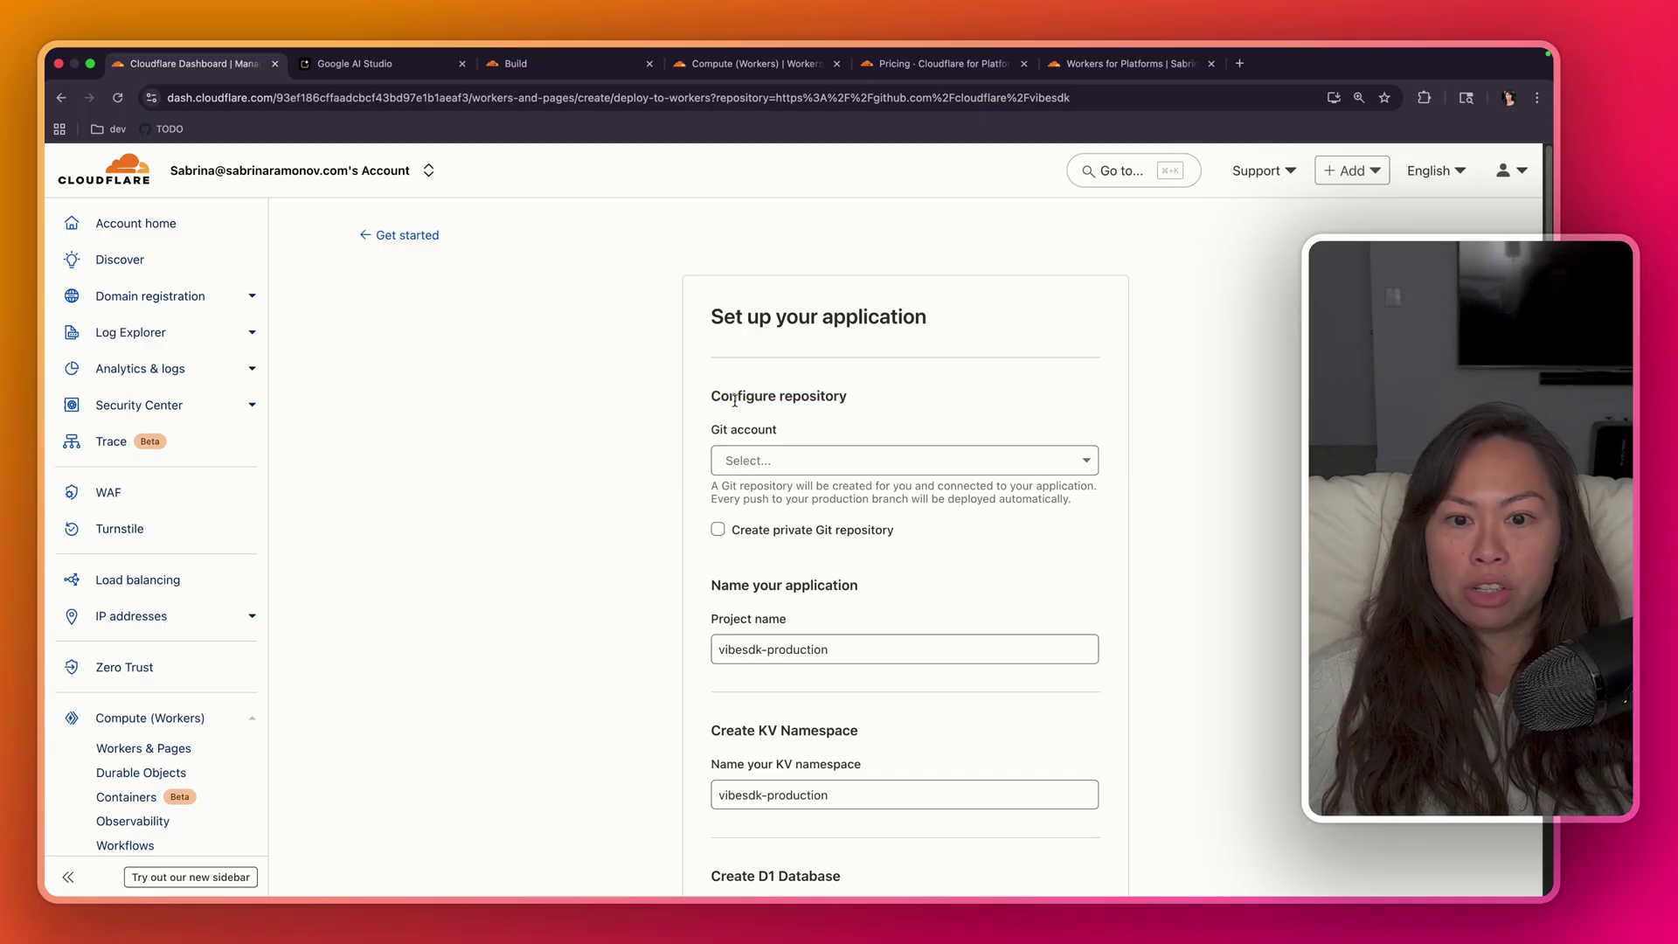
- Review the Git repository and production branch explanation on the deploy form
left_click_drag(755, 493, 878, 498)
left_click(882, 496)
left_click_drag(740, 486, 1087, 500)
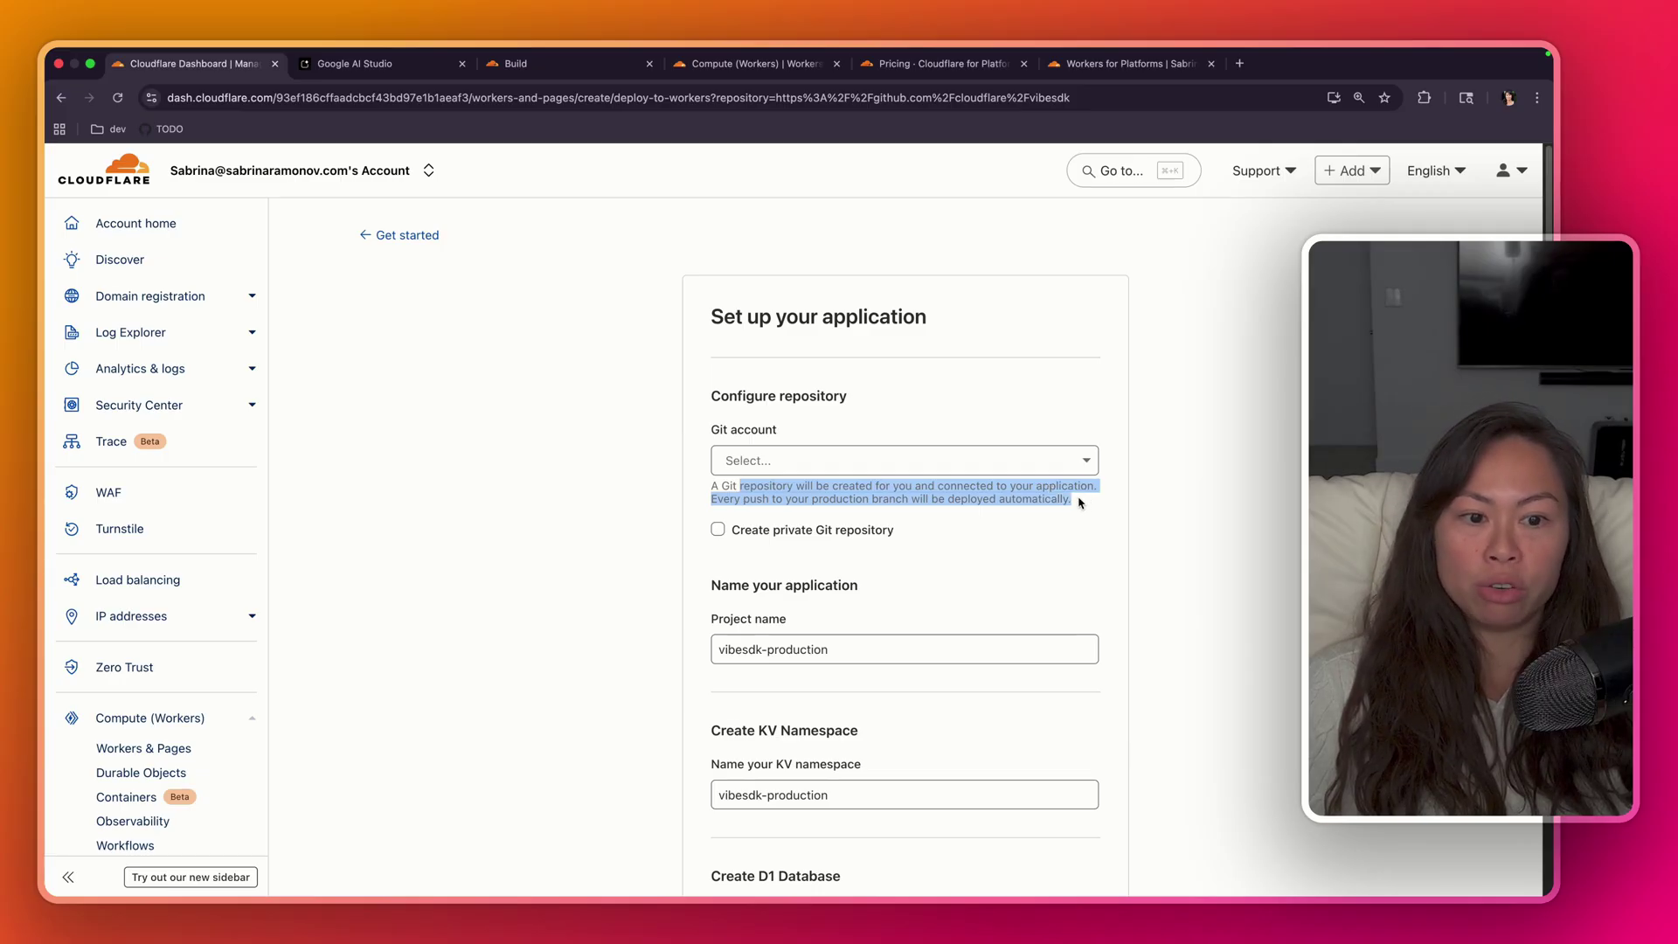
left_click(1052, 519)
left_click_drag(762, 499, 710, 487)
left_click(1014, 504)
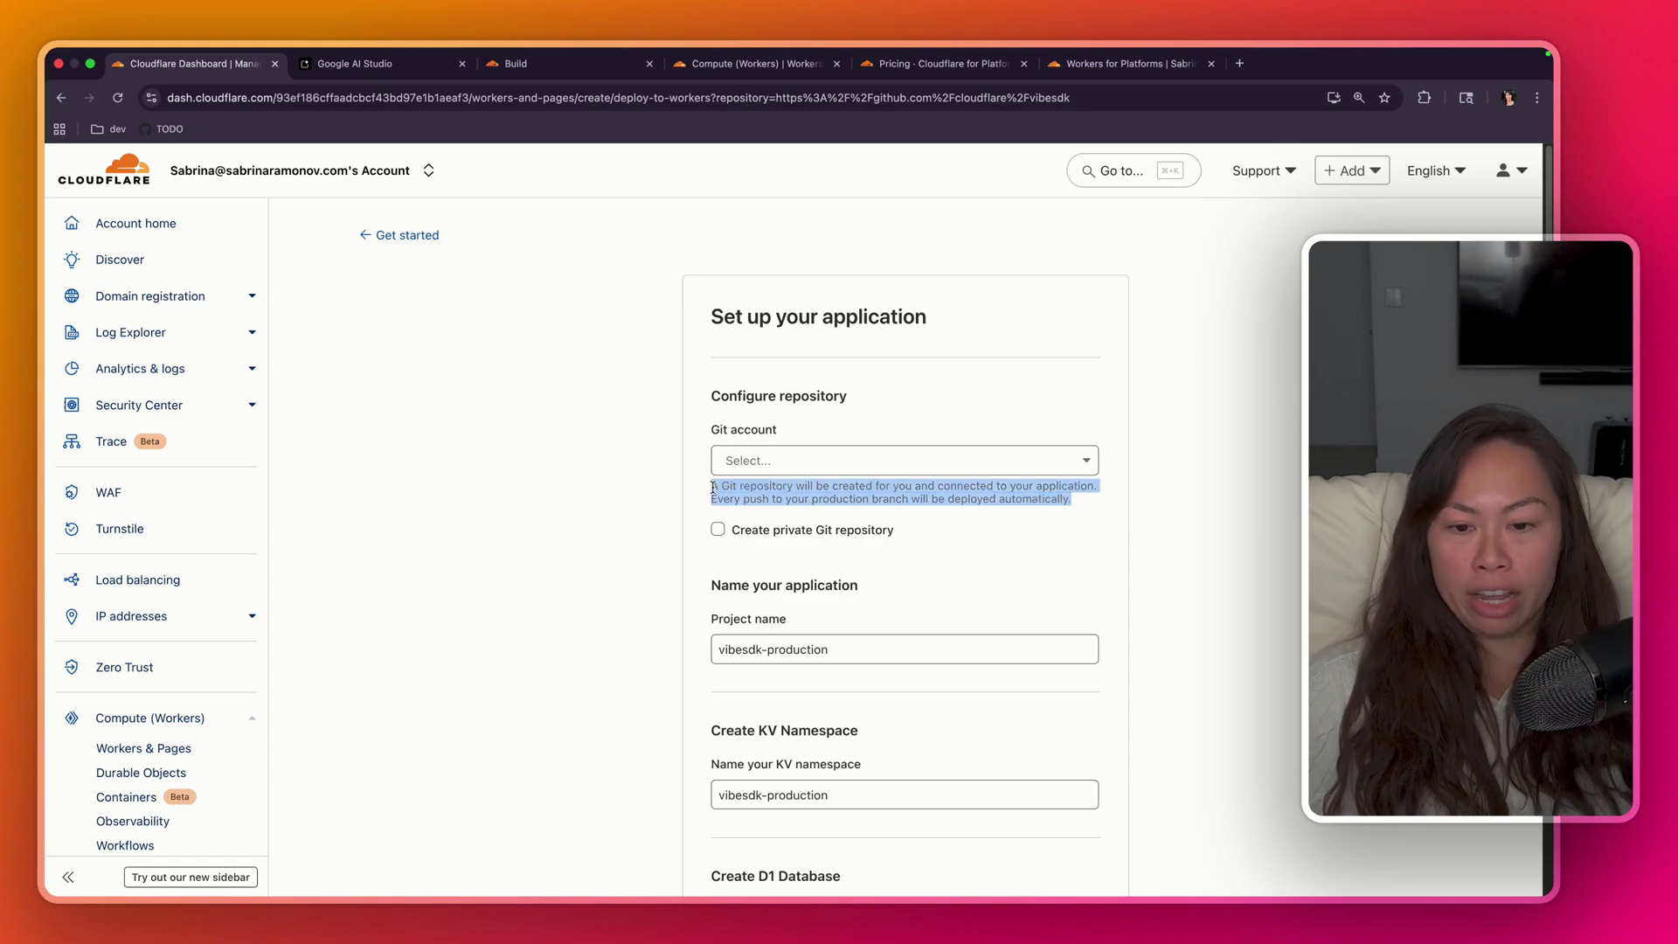
left_click(918, 500)
triple_click(917, 500)
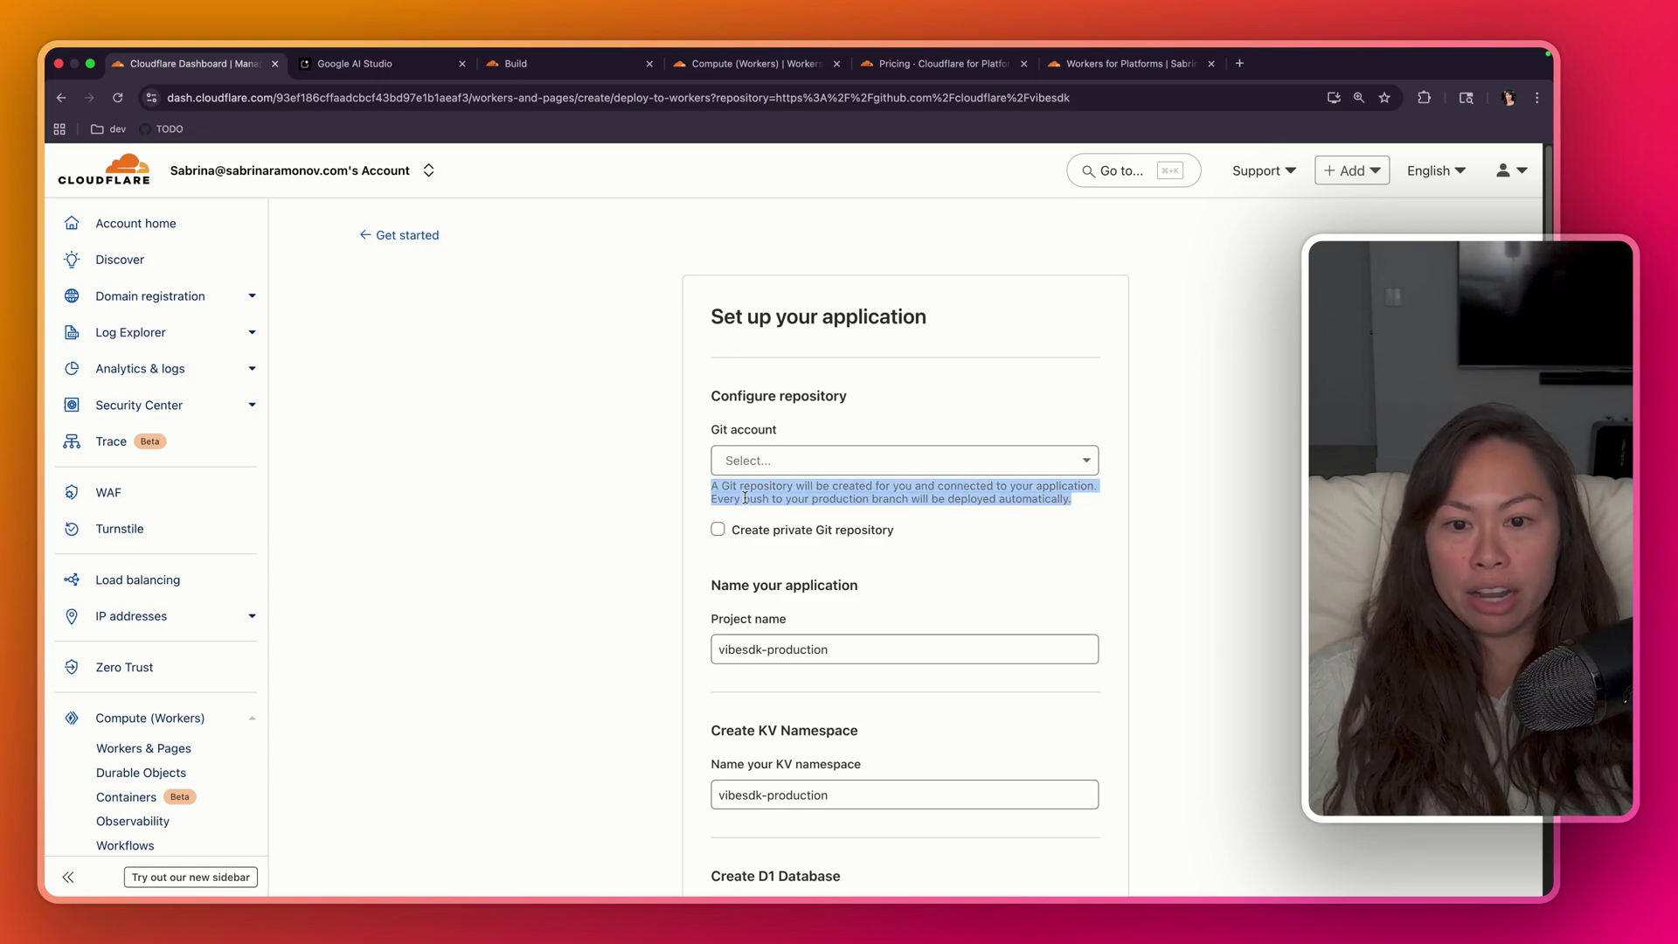
- Start a new GitHub connection and choose the personal GitHub account for installation
left_click(813, 463)
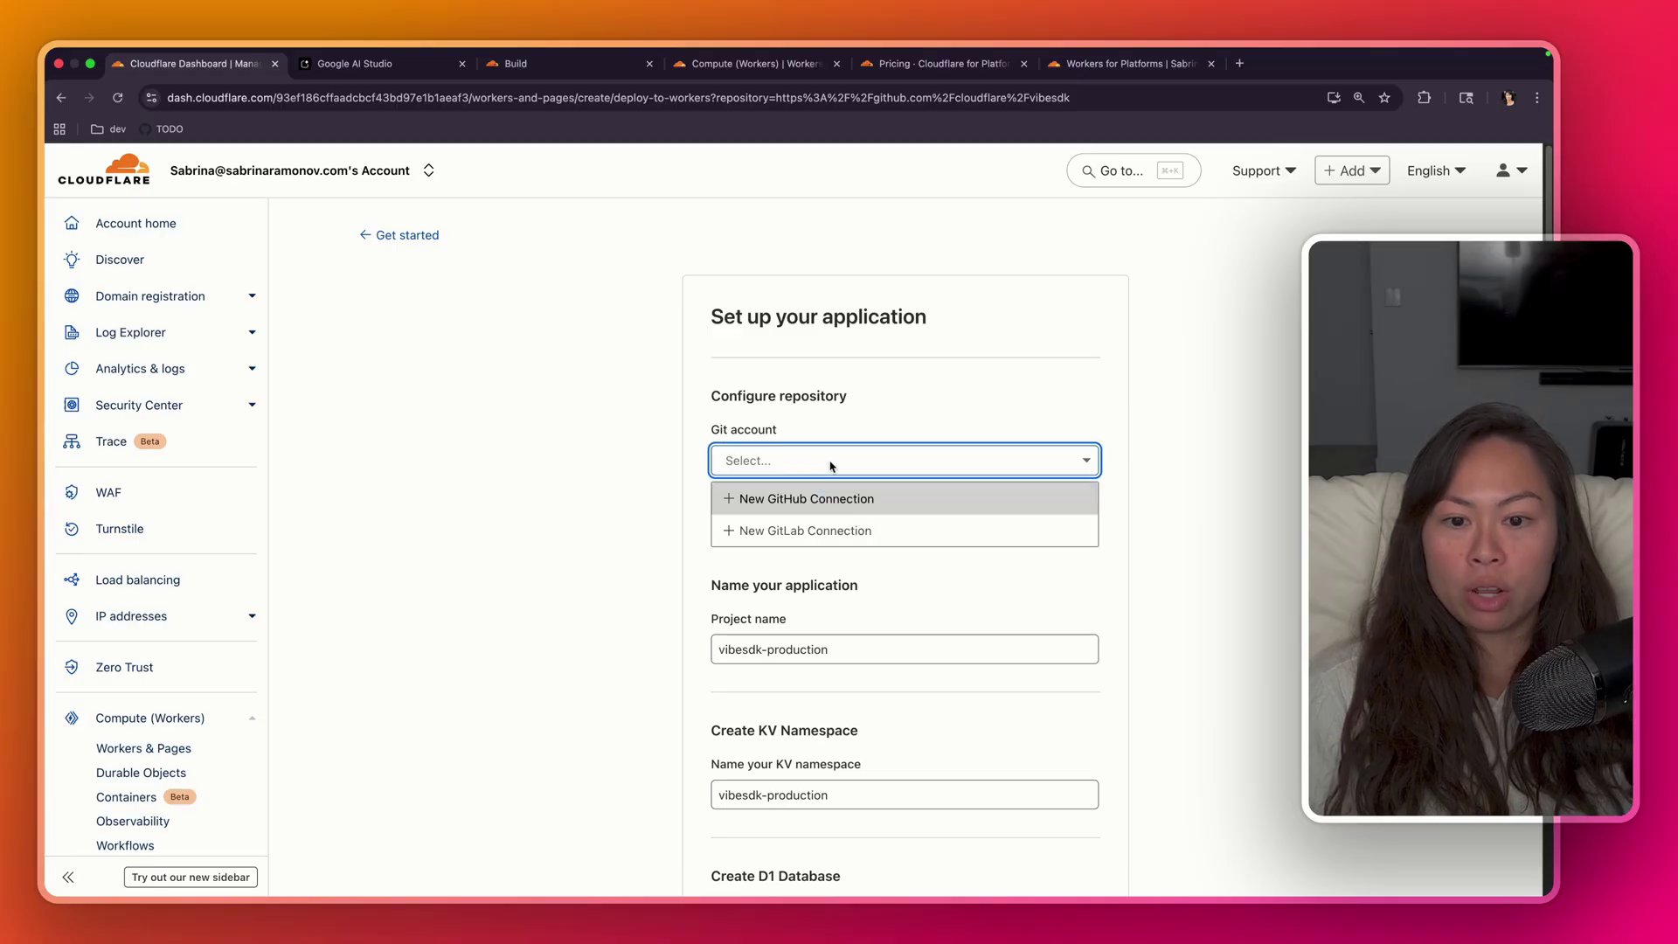
left_click(556, 506)
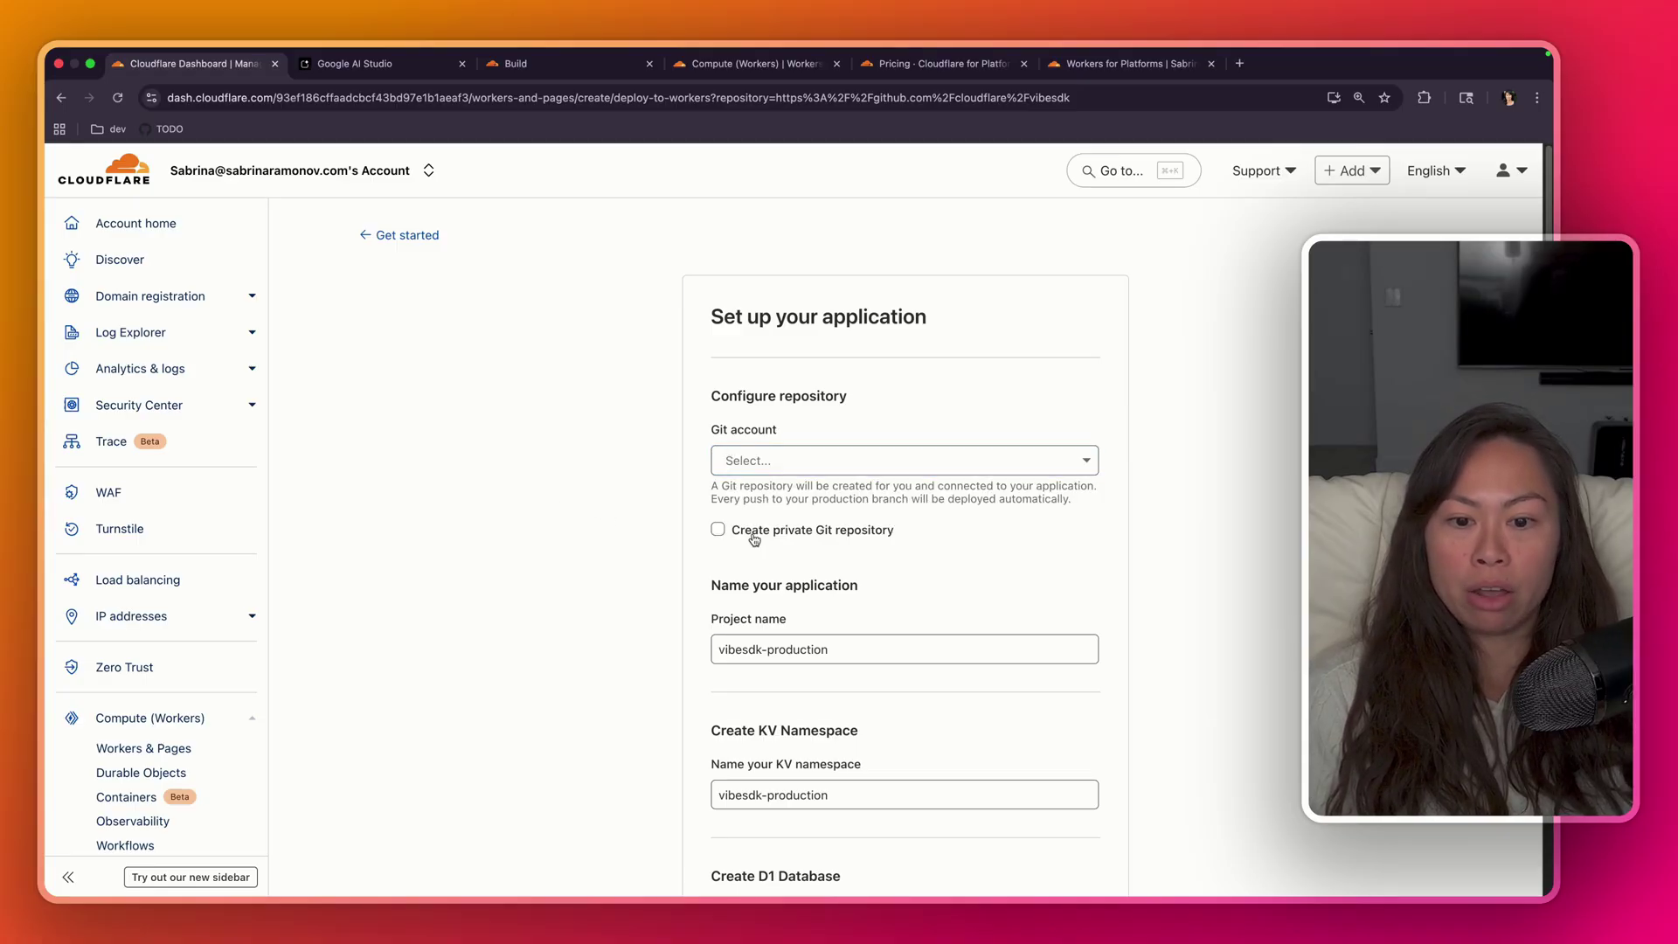
left_click(780, 461)
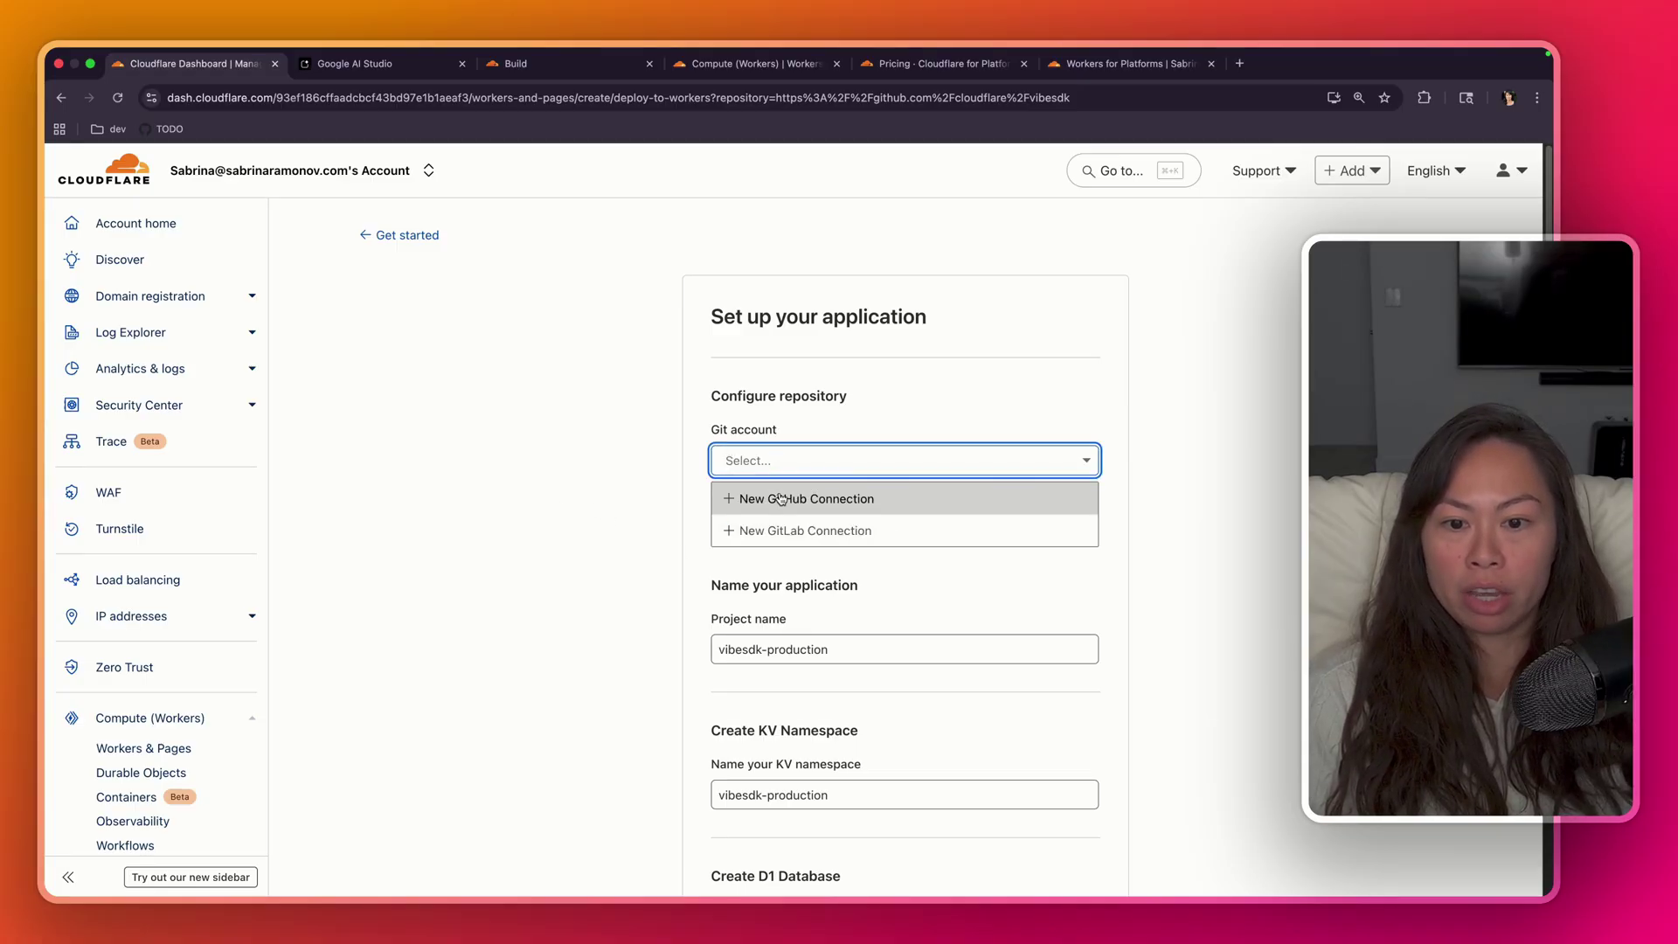
left_click(780, 495)
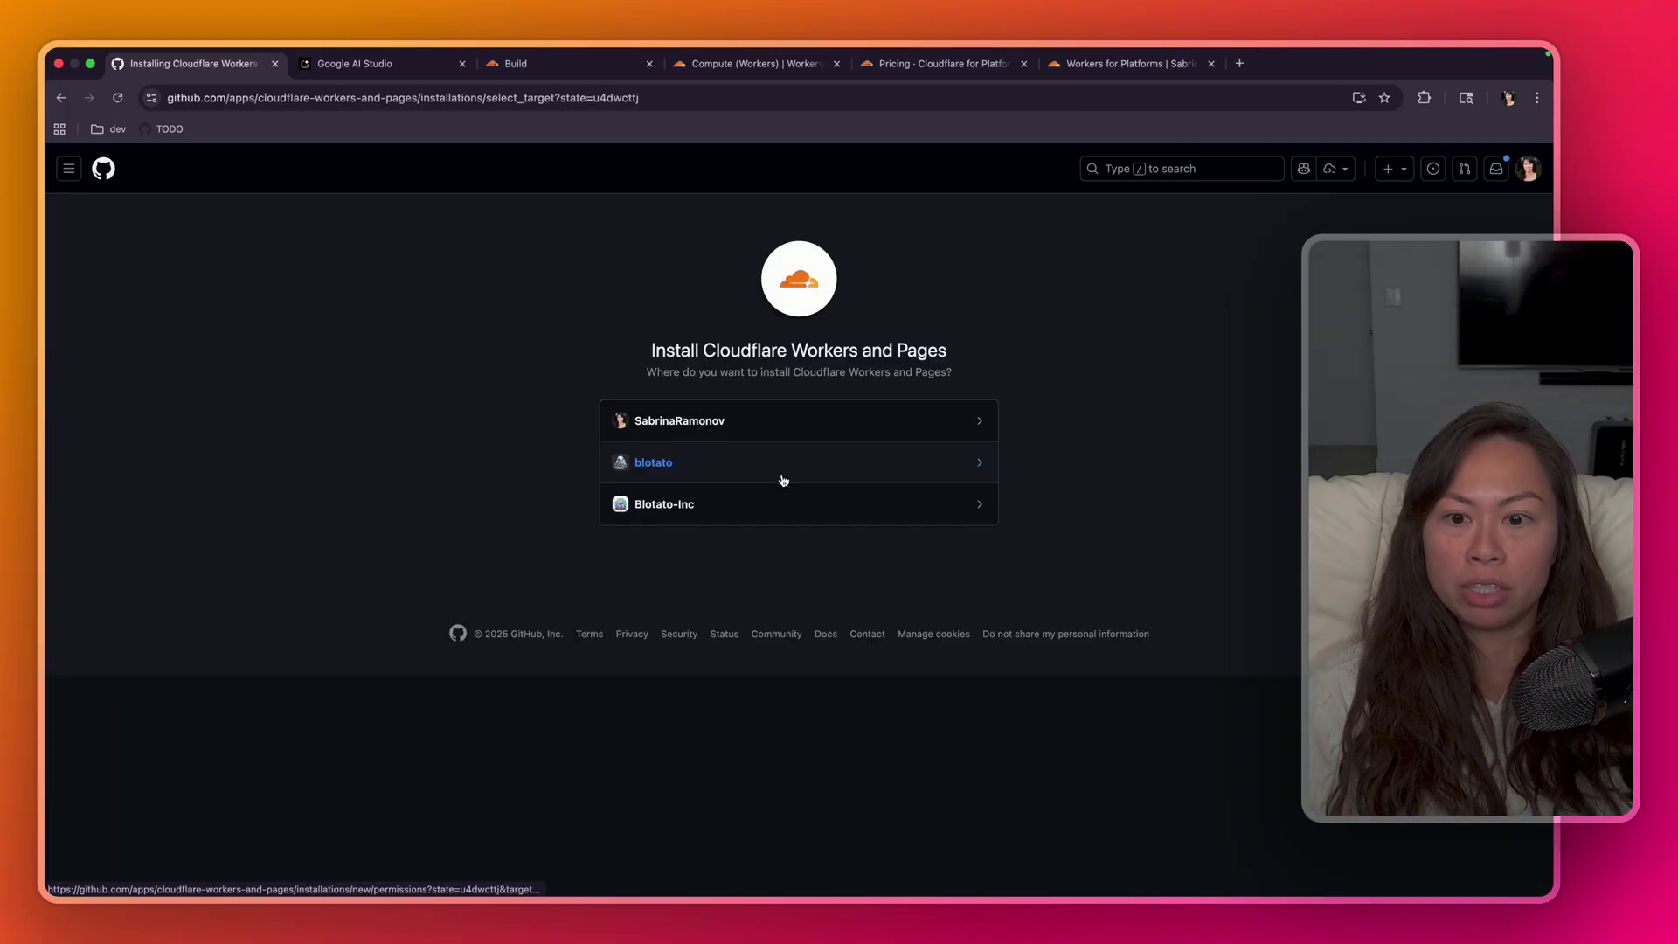
left_click(783, 421)
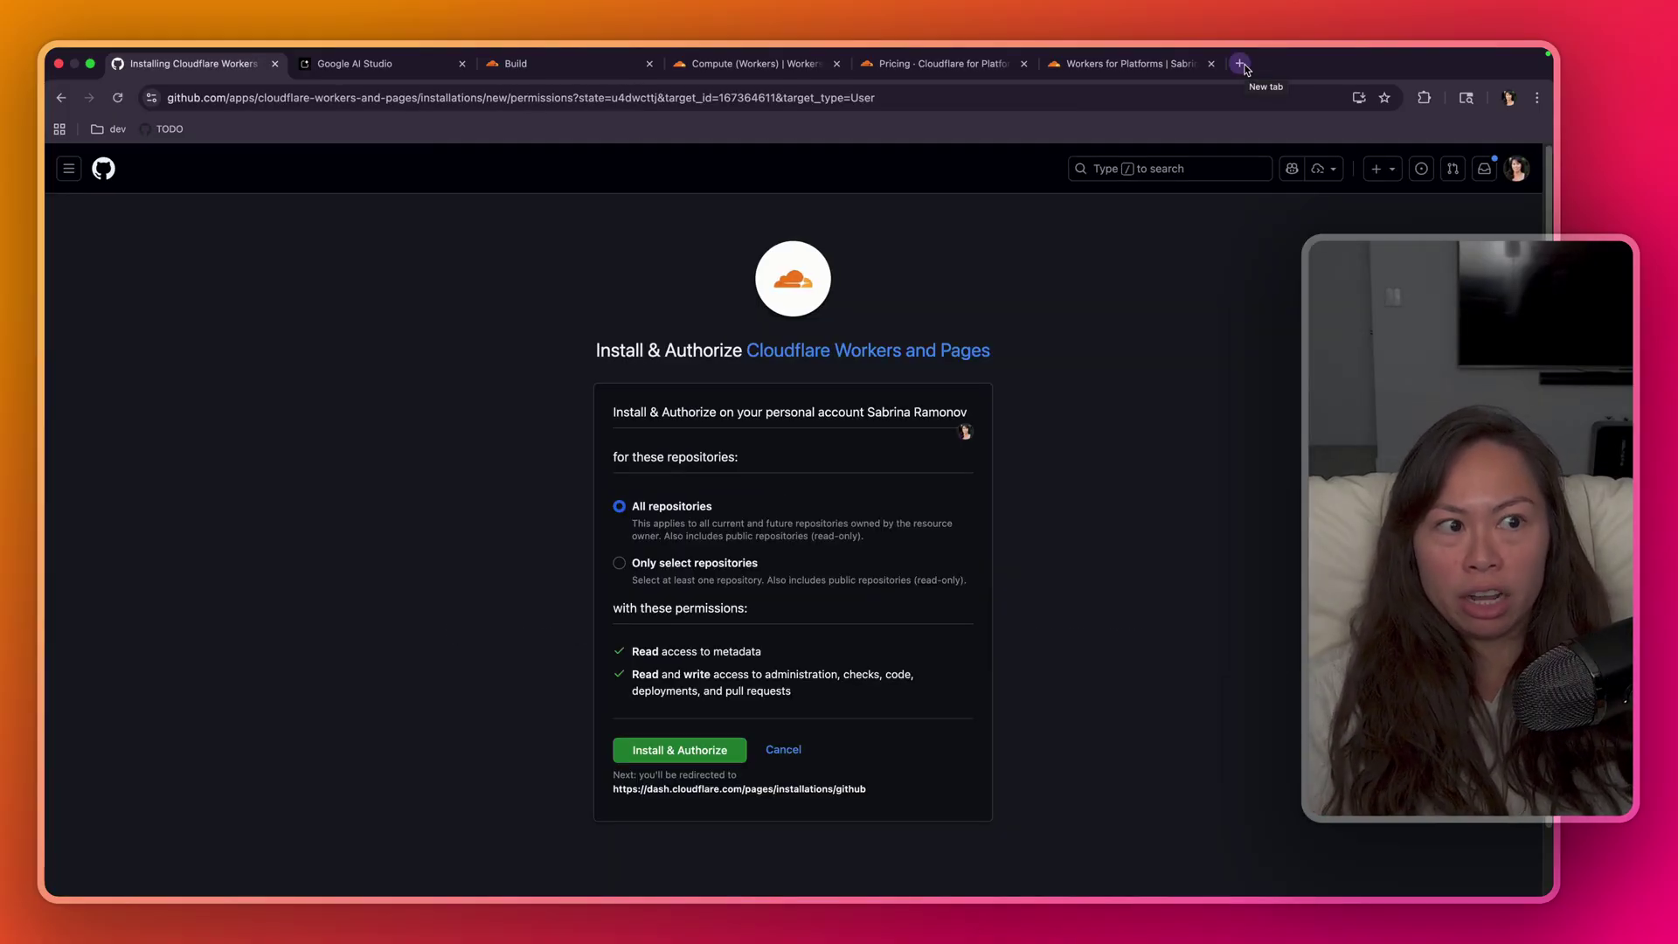
- Briefly check the GitHub home page in a new tab, then return to the install page
left_click(1240, 63)
type("githu")
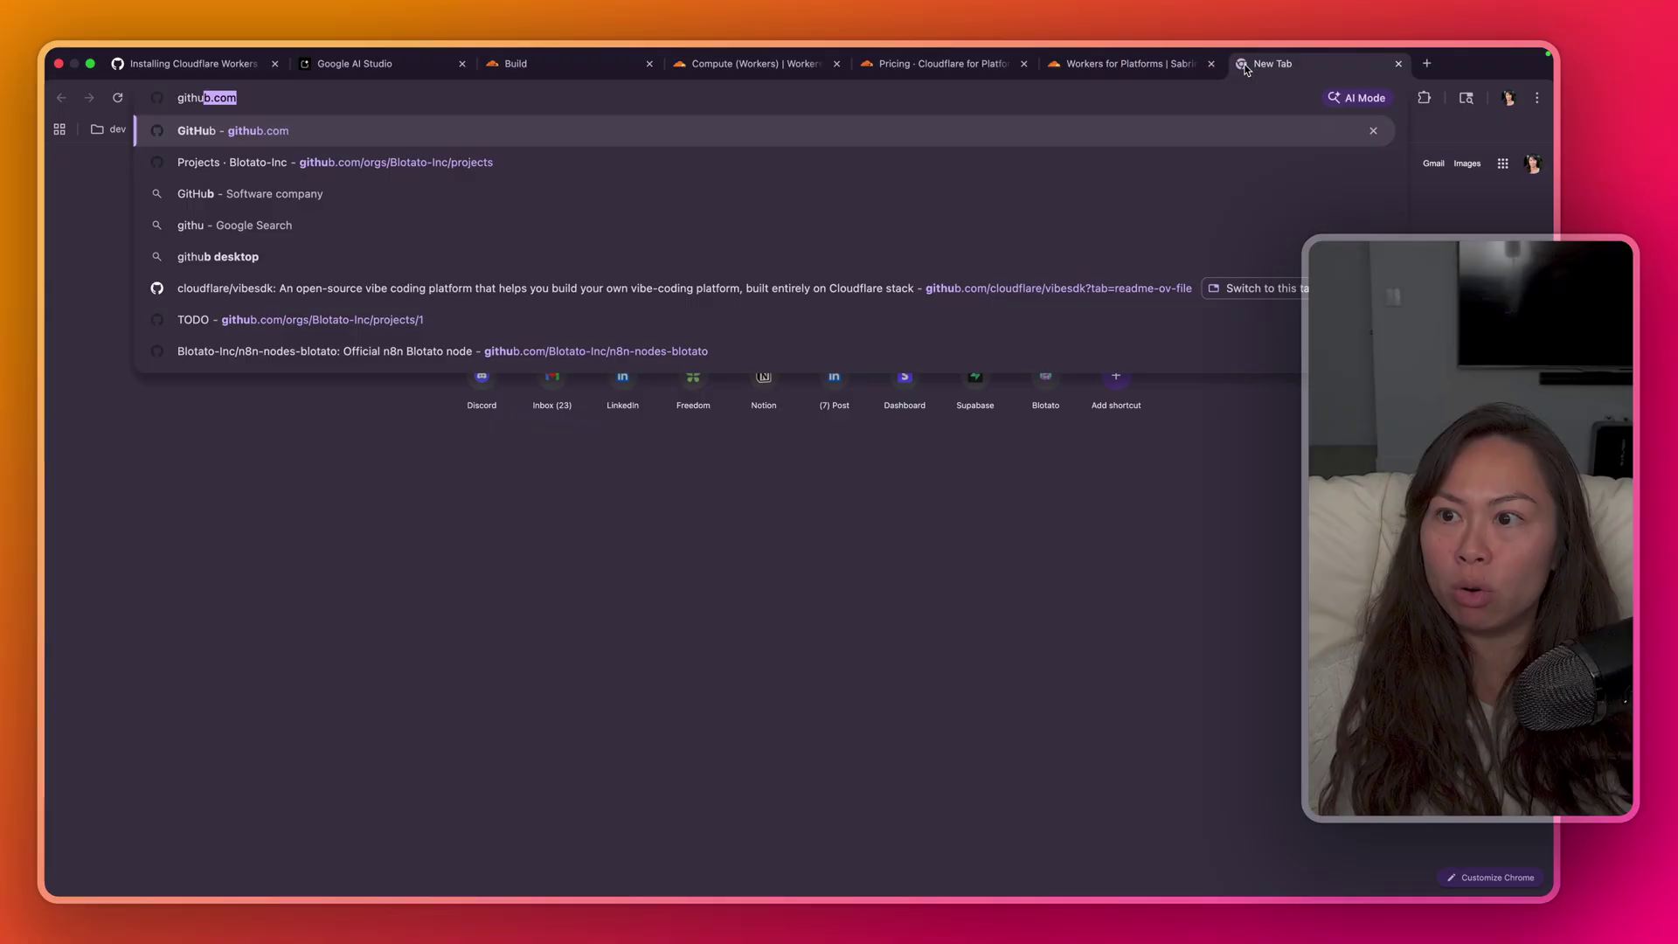
key("Return")
left_click(175, 97)
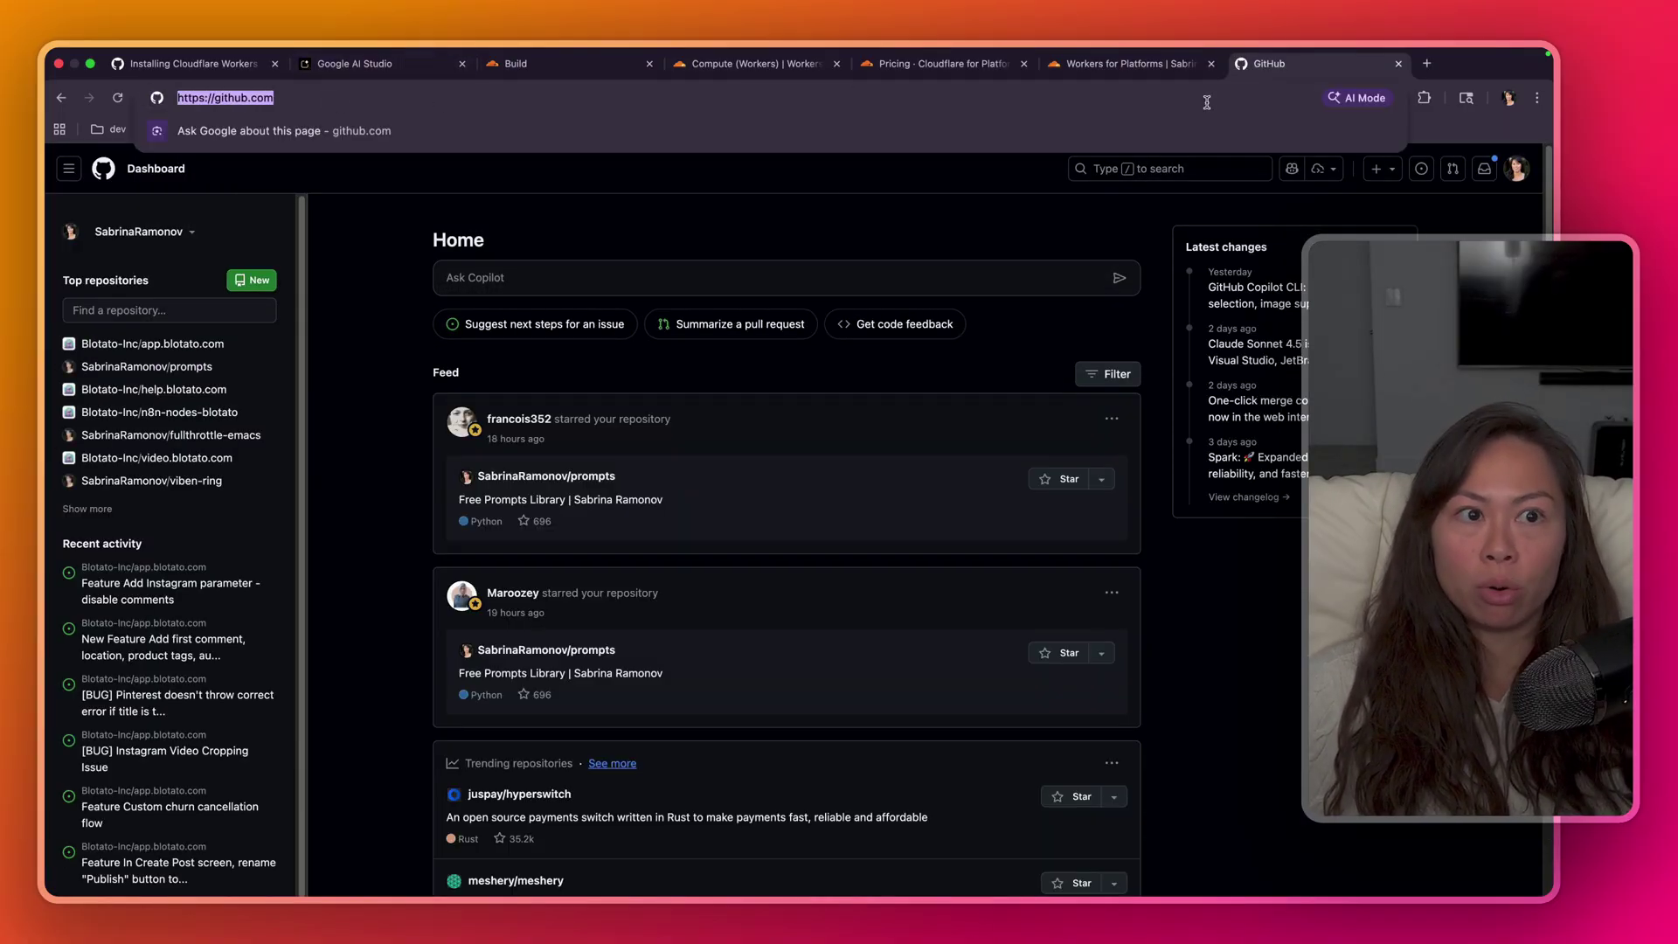
left_click(1399, 64)
left_click(192, 62)
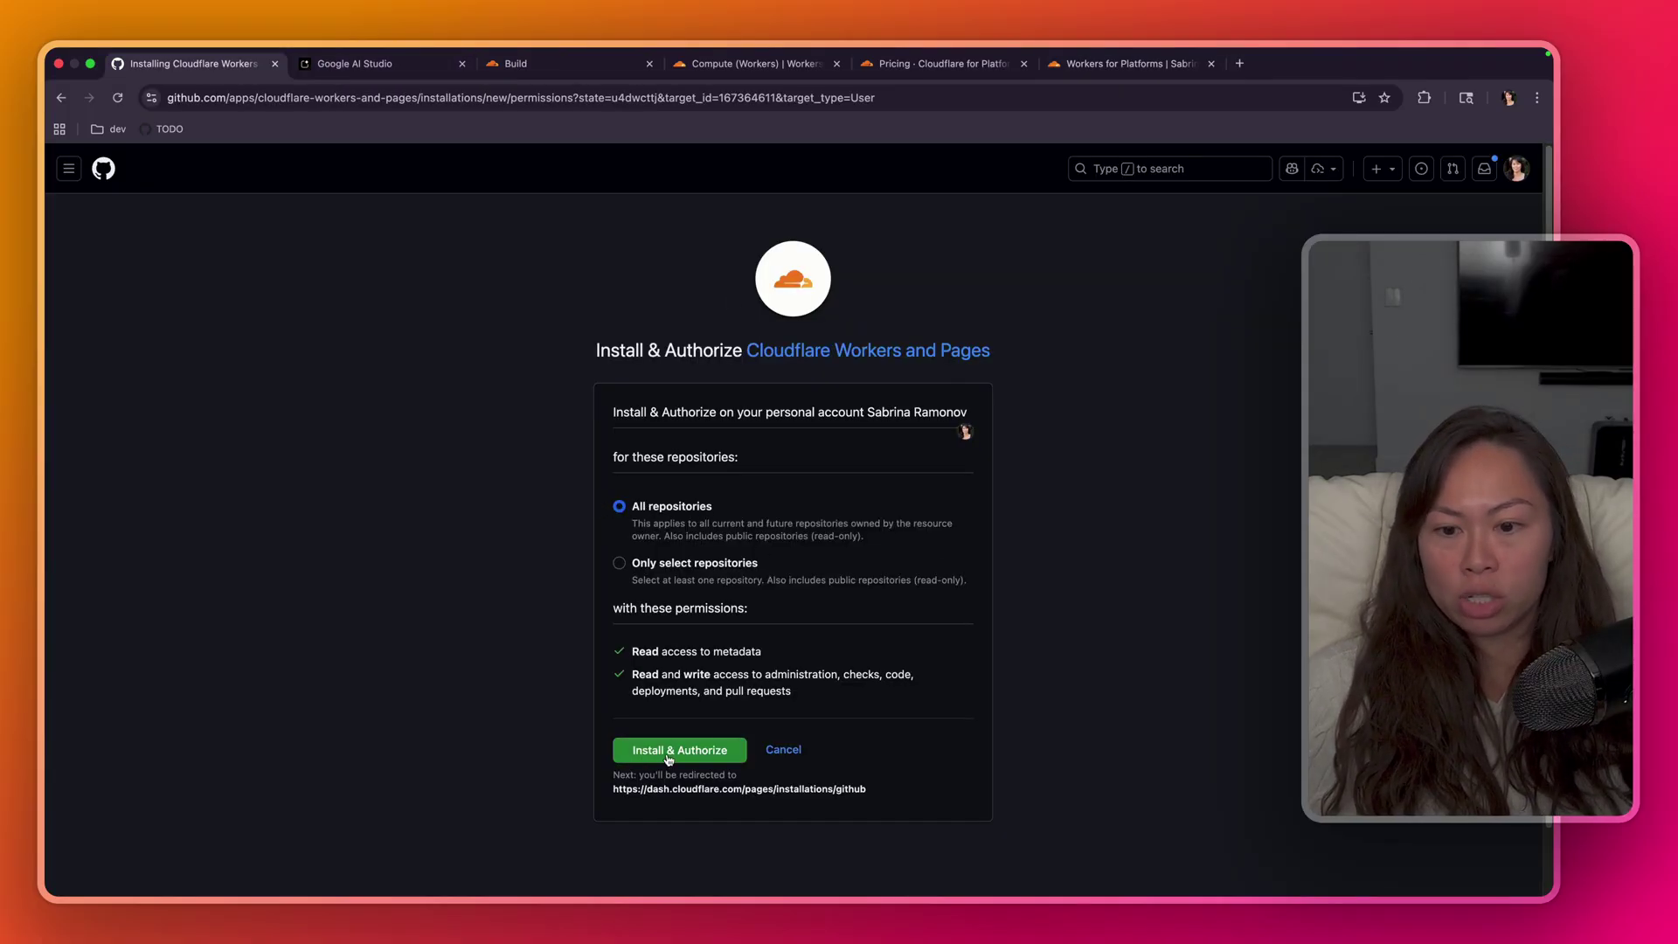
- Grant Cloudflare Workers and Pages access to all repositories and install and authorize it
left_click(619, 564)
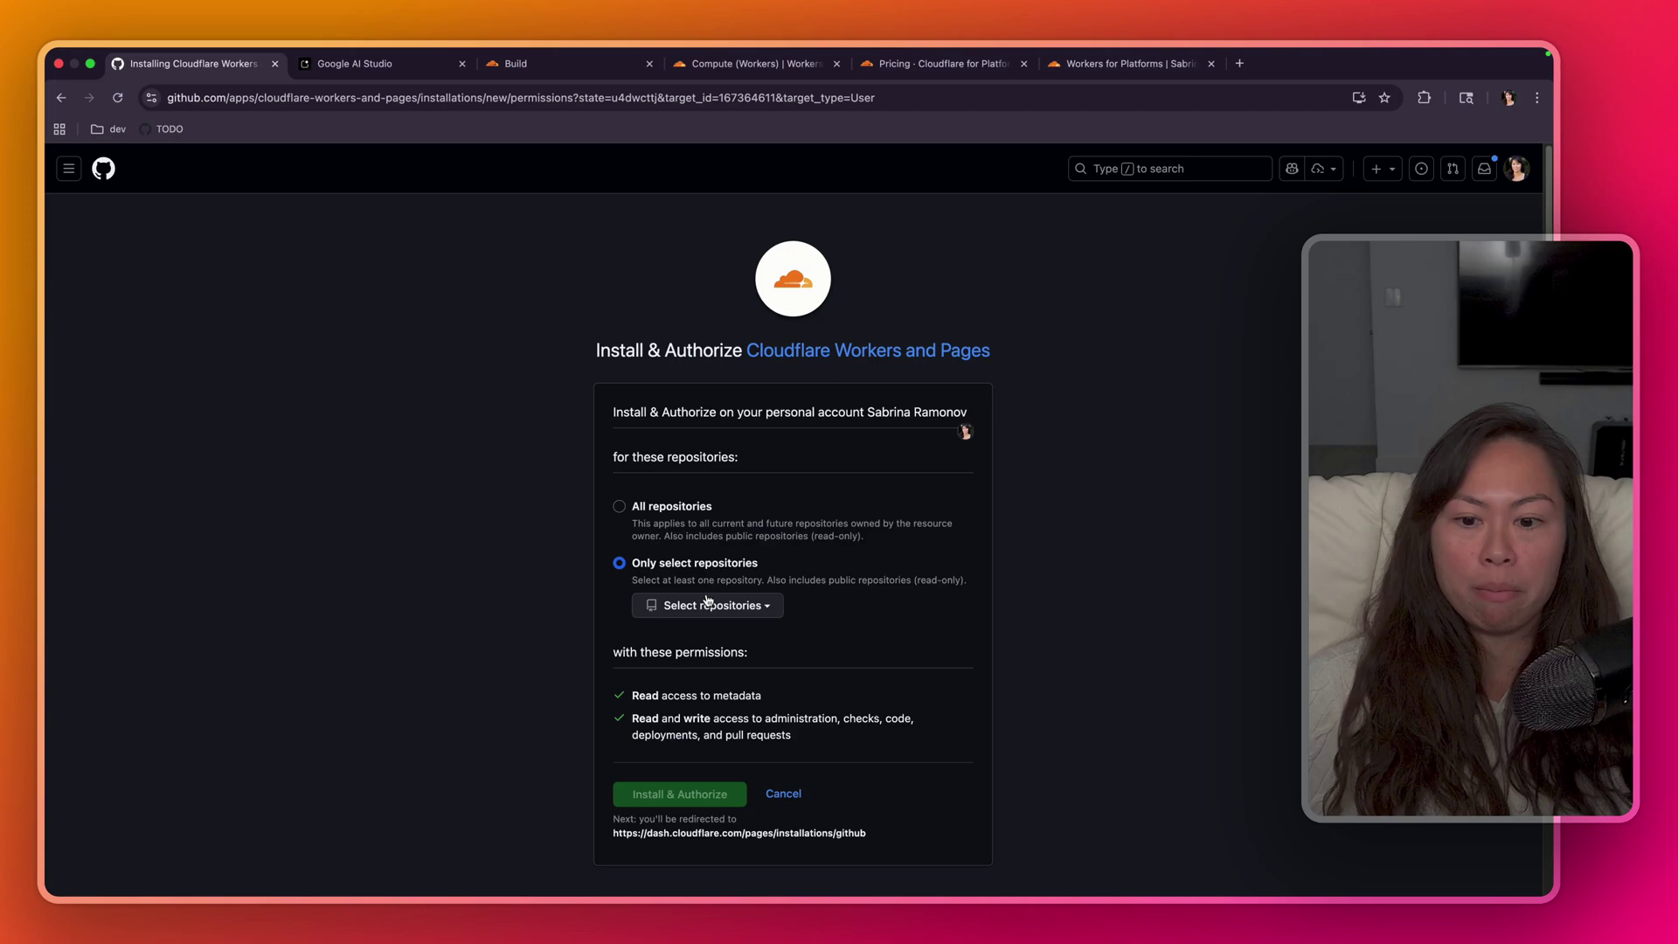
left_click(708, 603)
left_click(539, 613)
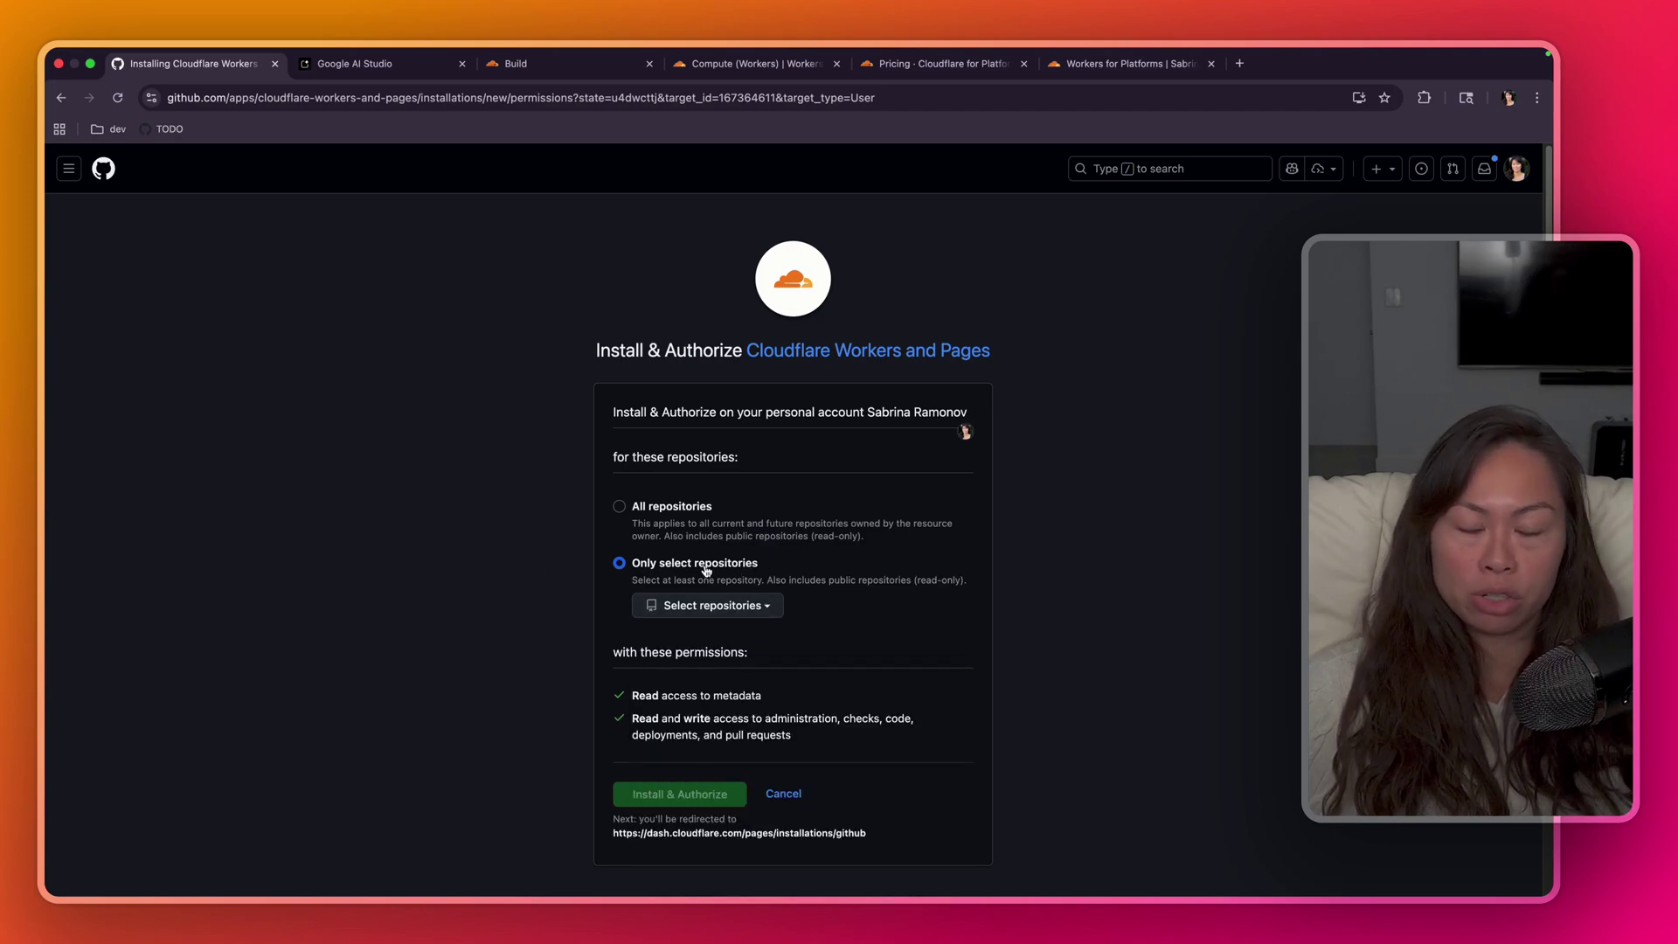
left_click(620, 509)
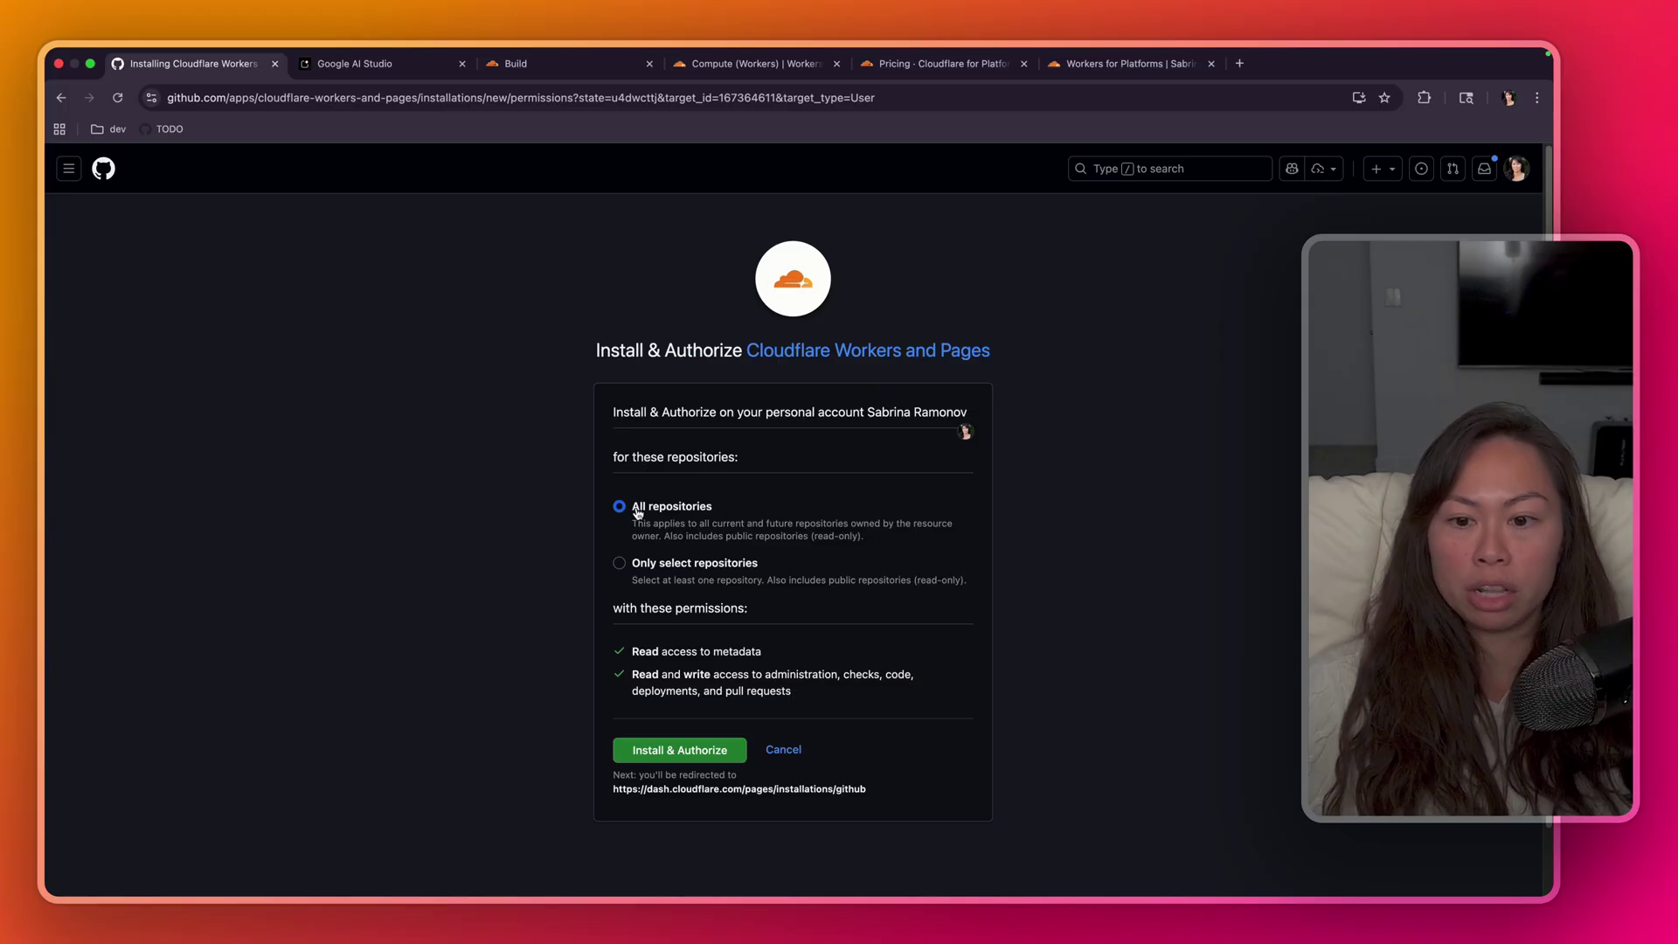
left_click_drag(638, 513, 1130, 677)
left_click(1134, 680)
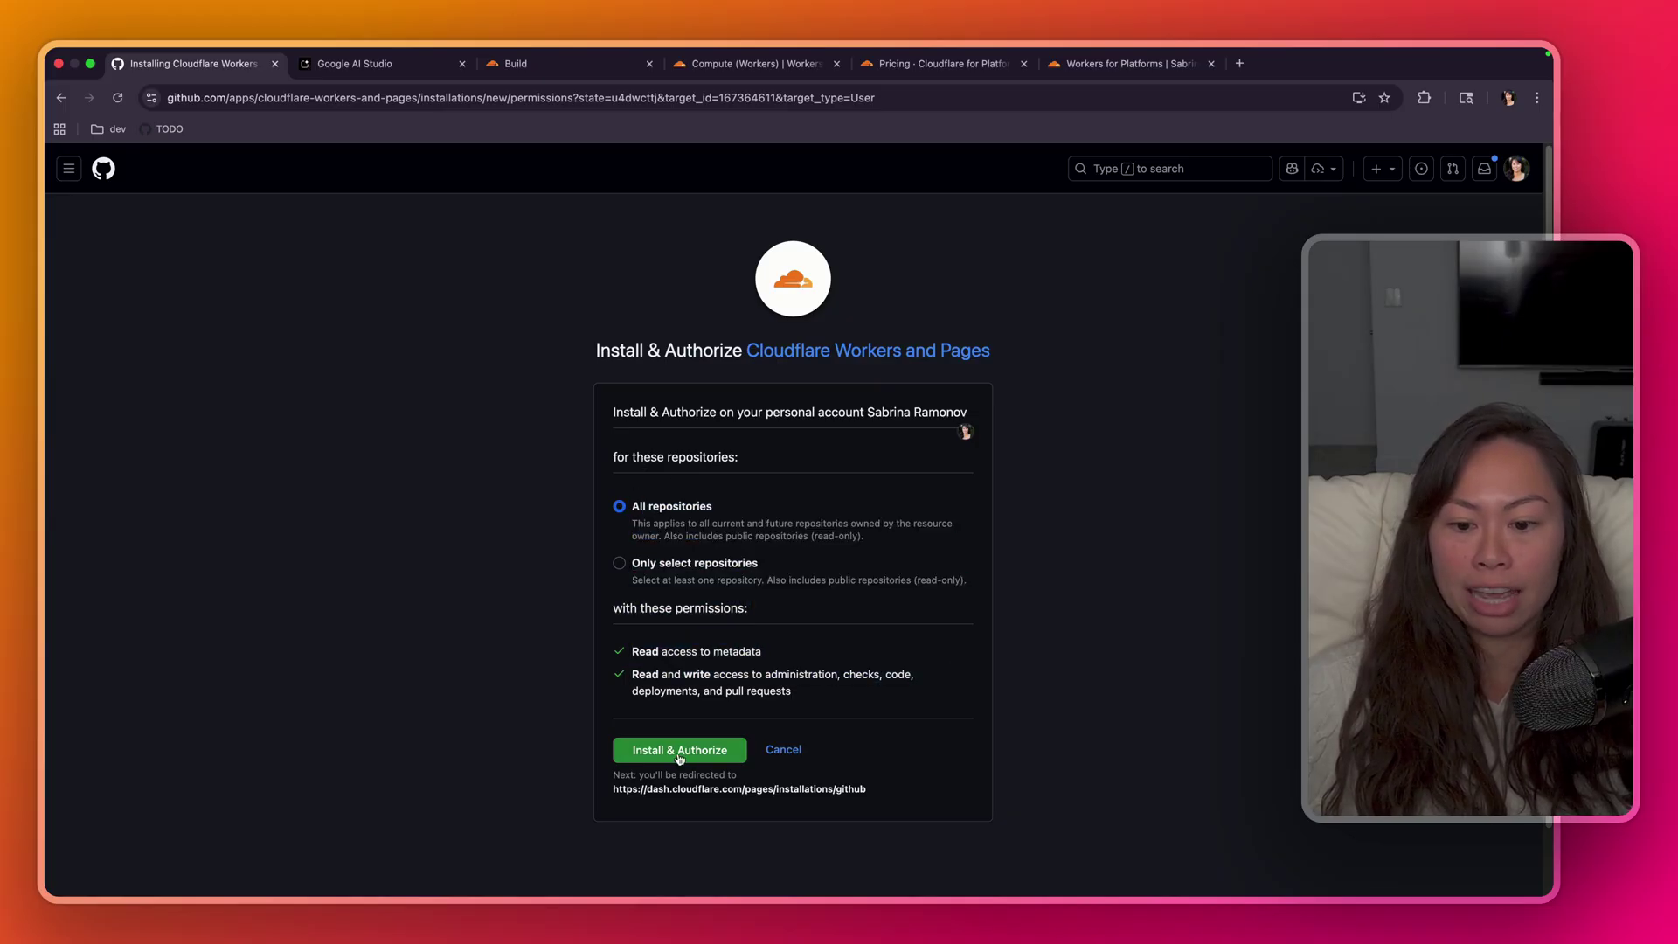
left_click(678, 753)
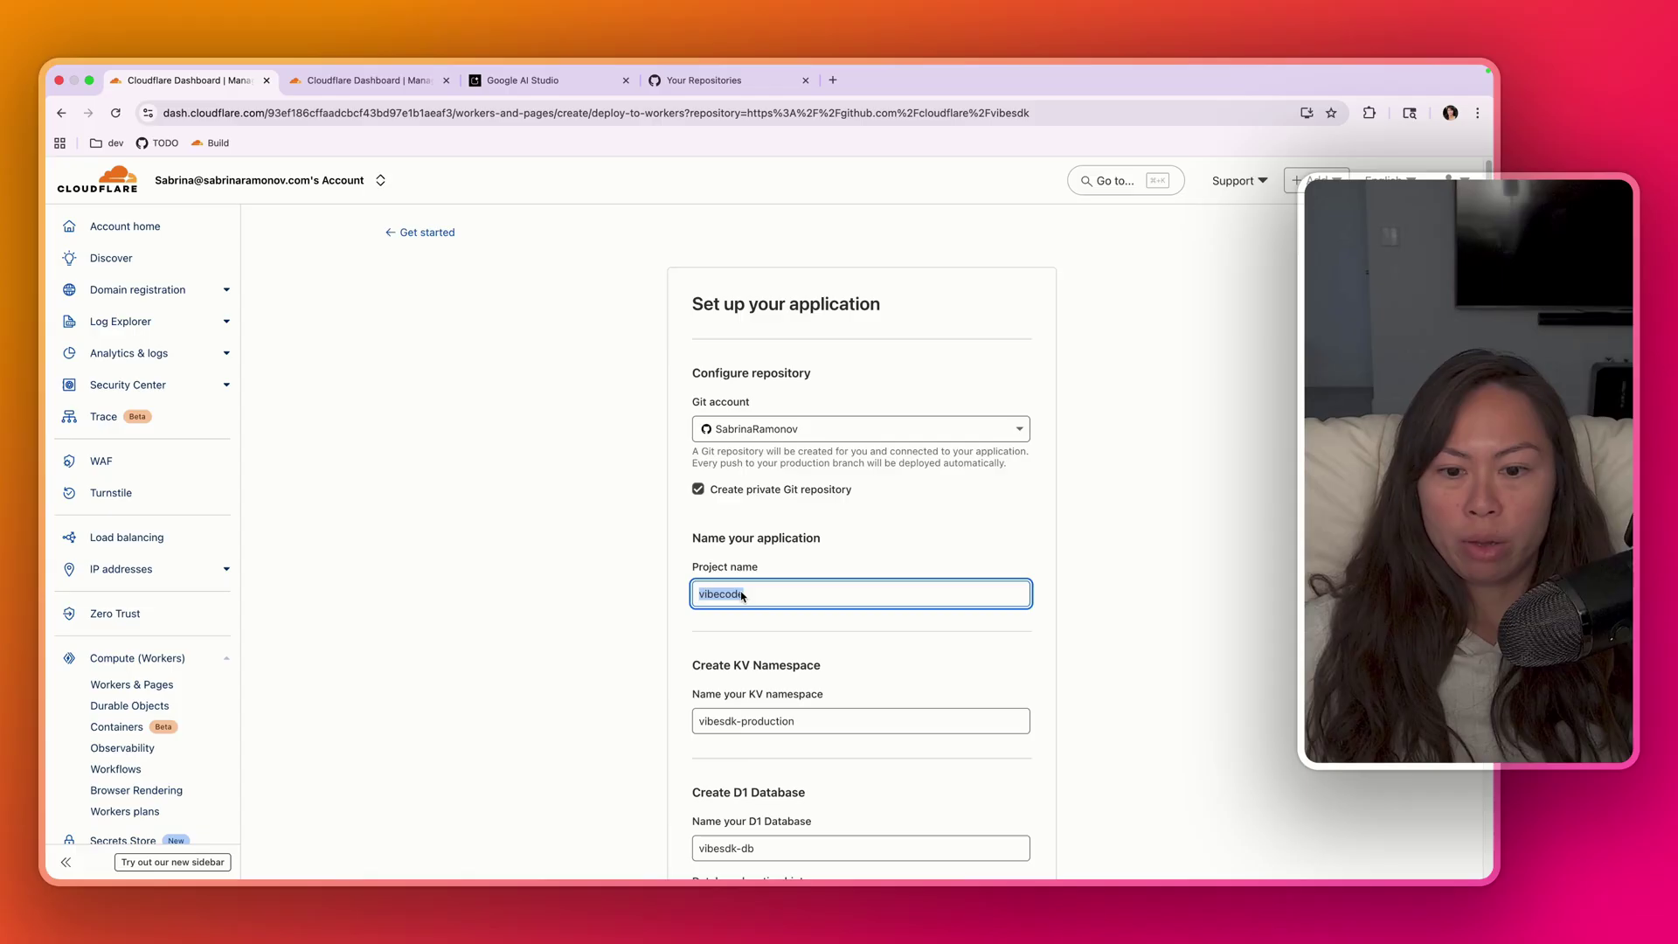
- Rename resources from vibesdk to vibecode, making the KV namespace vibecode-prod and renaming the R2 bucket
scroll(635, 462, "down", 4)
double_click(737, 393)
type("vibecode")
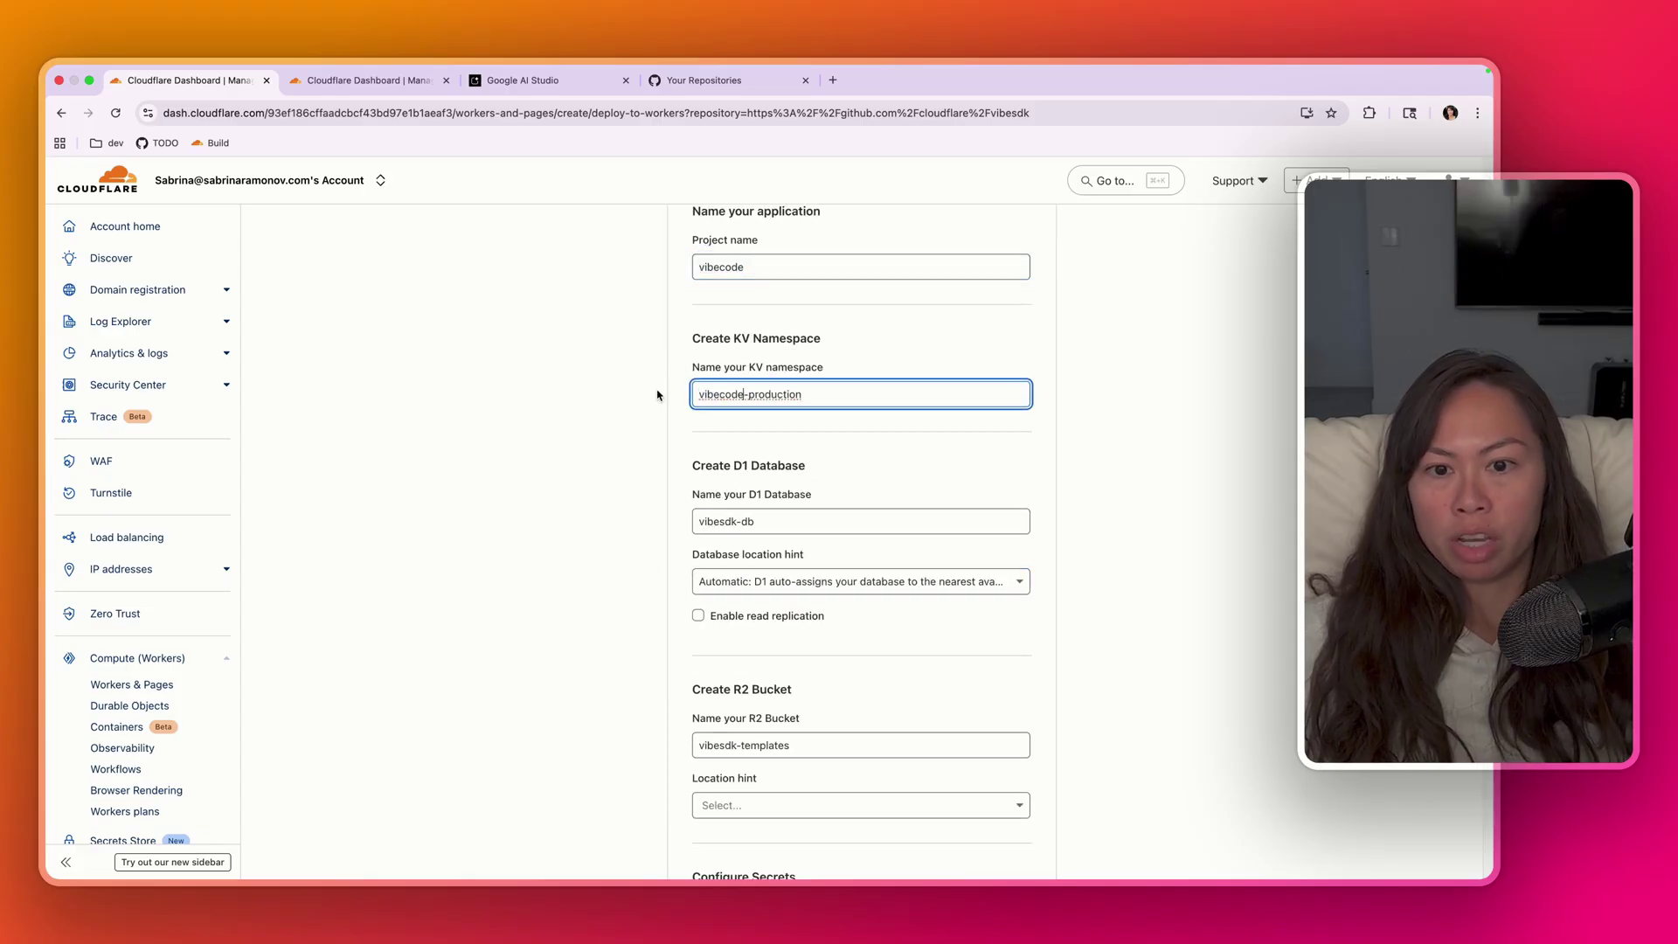
left_click_drag(772, 397, 837, 398)
key("BackSpace")
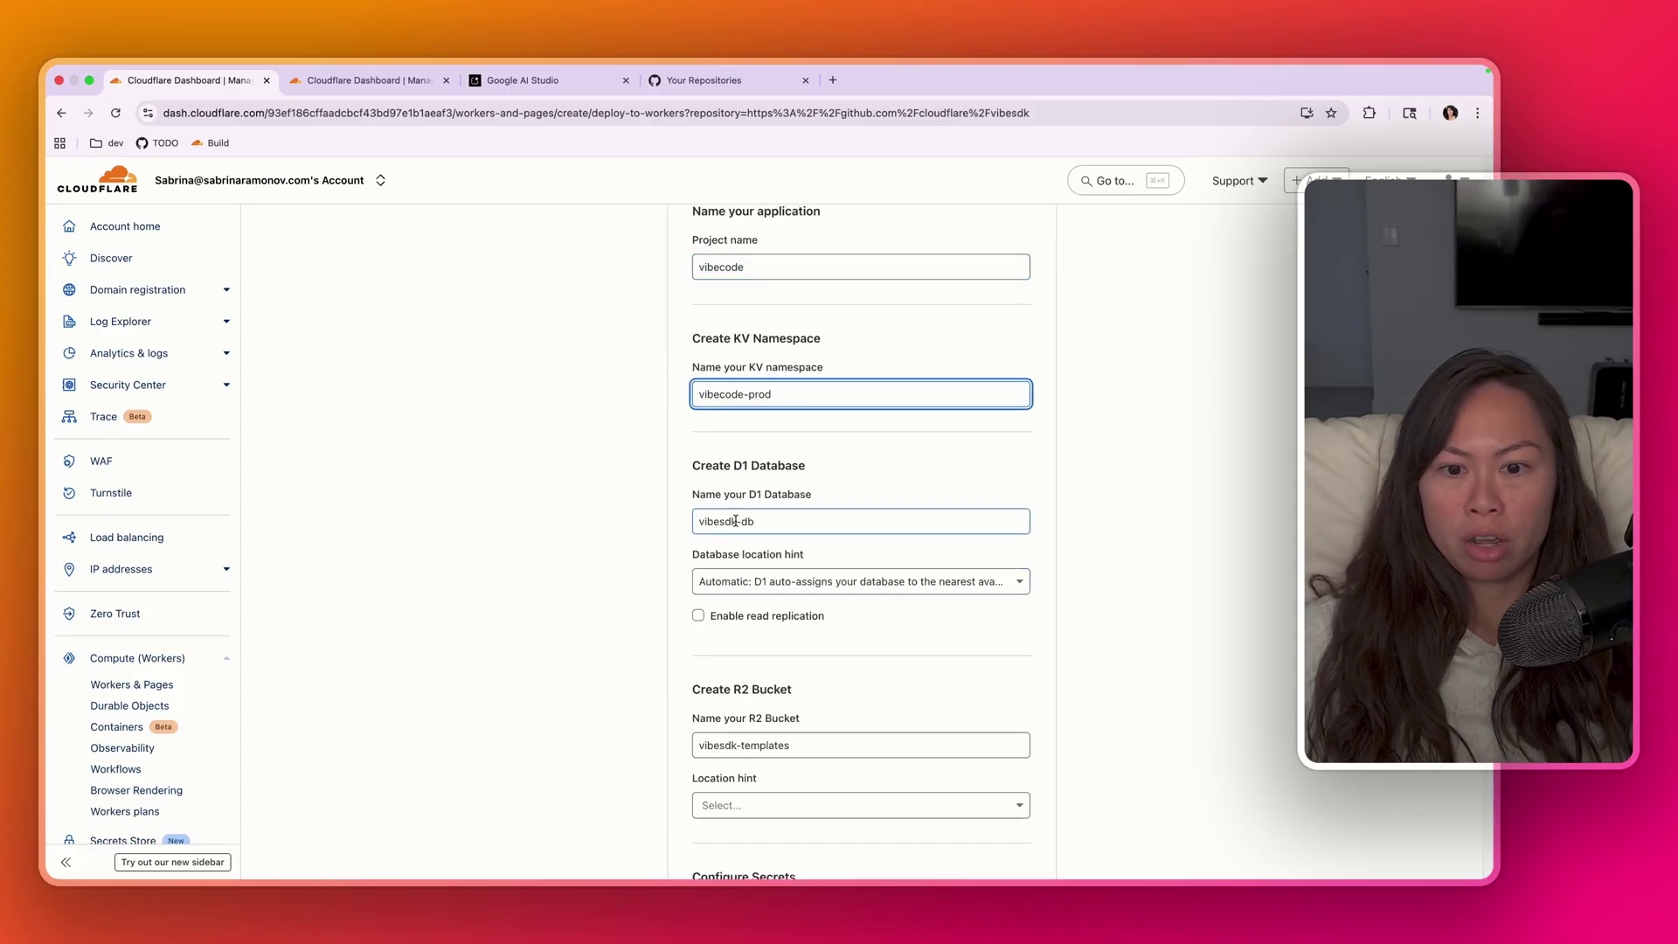
key("Tab")
left_click(656, 478)
scroll(655, 477, "down", 3)
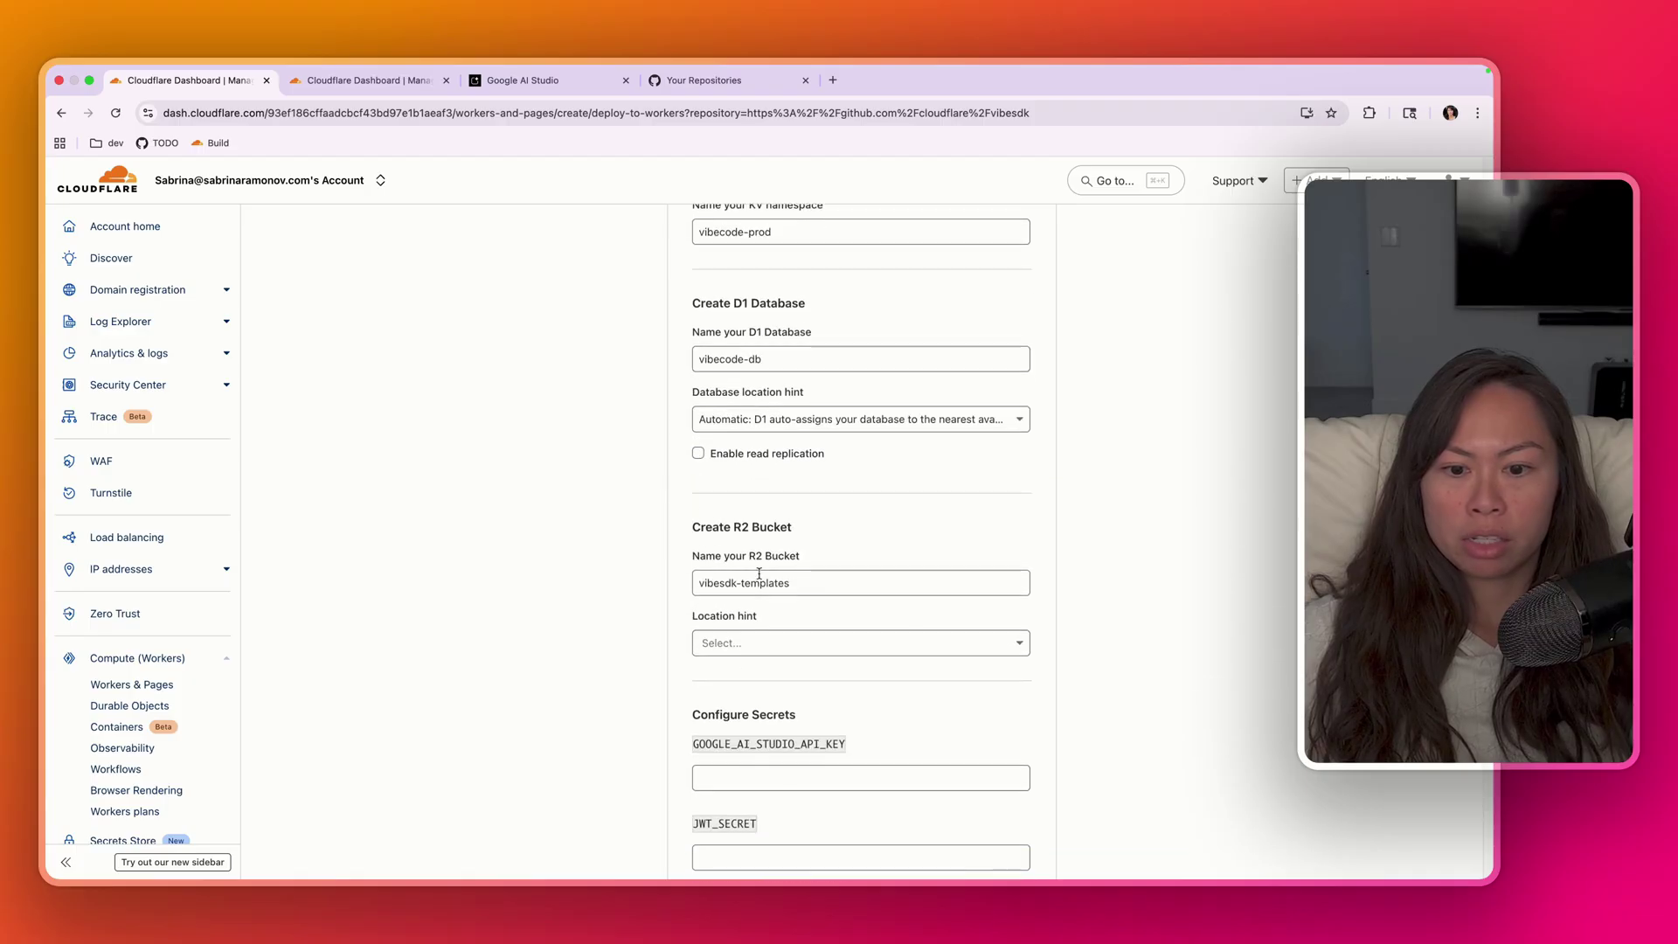
double_click(736, 583)
type("vibecode")
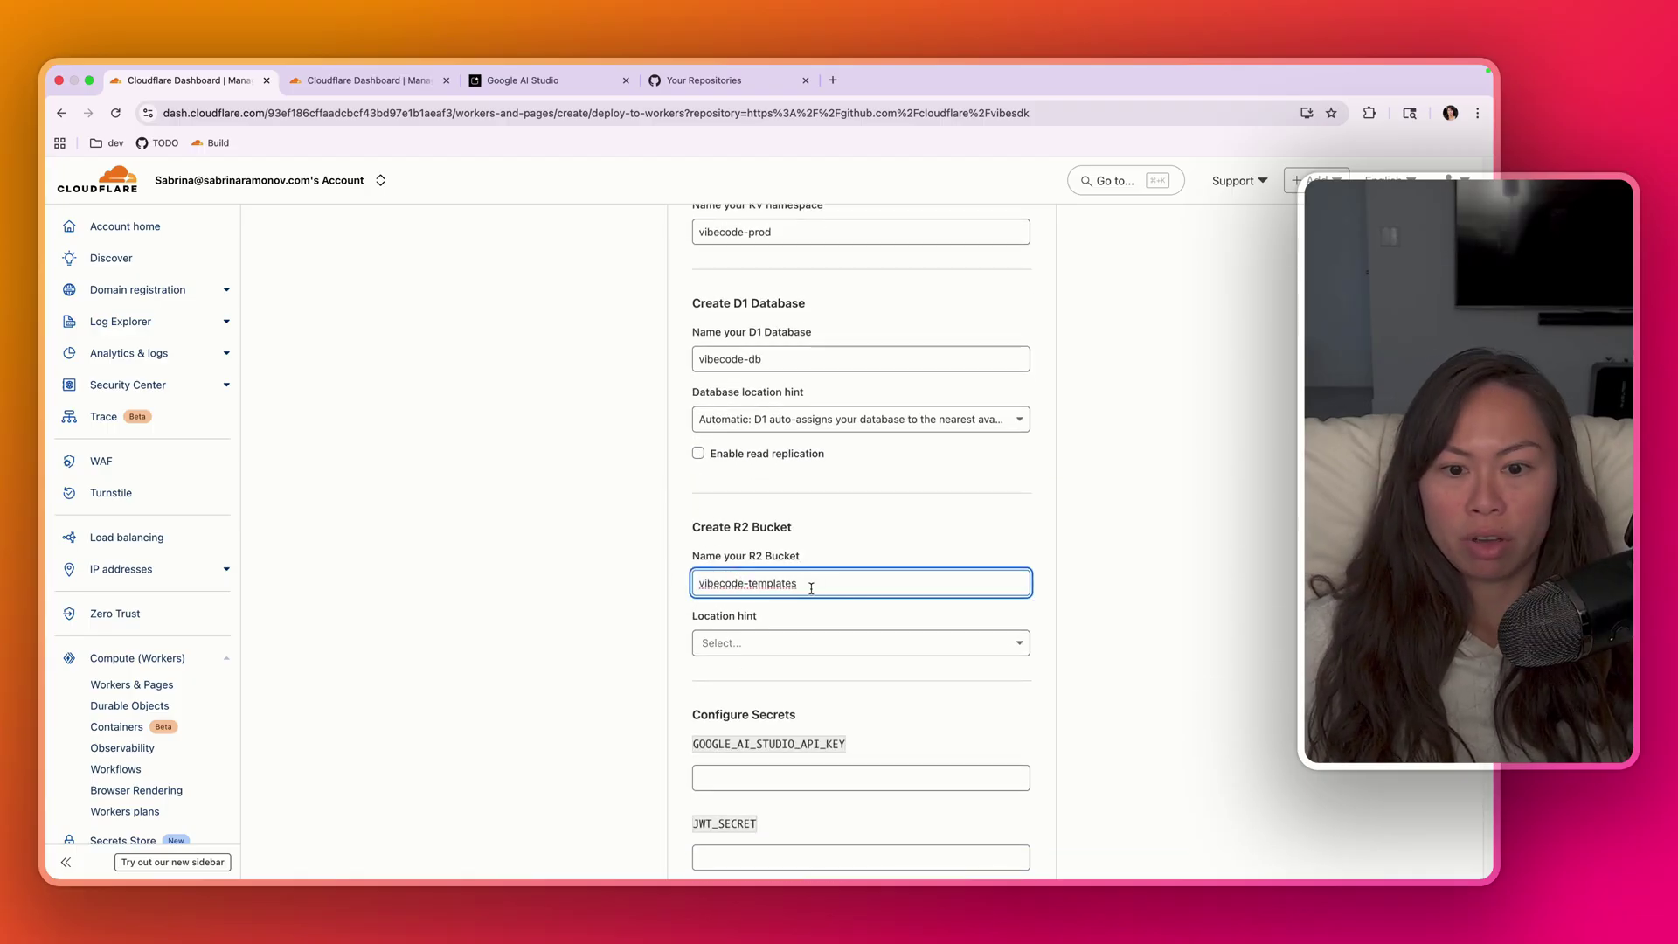
scroll(810, 587, "down", 1)
scroll(808, 581, "down", 5)
- Copy the Google AI Studio API key and paste it into the GOOGLE_AI_STUDIO_API_KEY secret
left_click(772, 491)
scroll(603, 420, "down", 3)
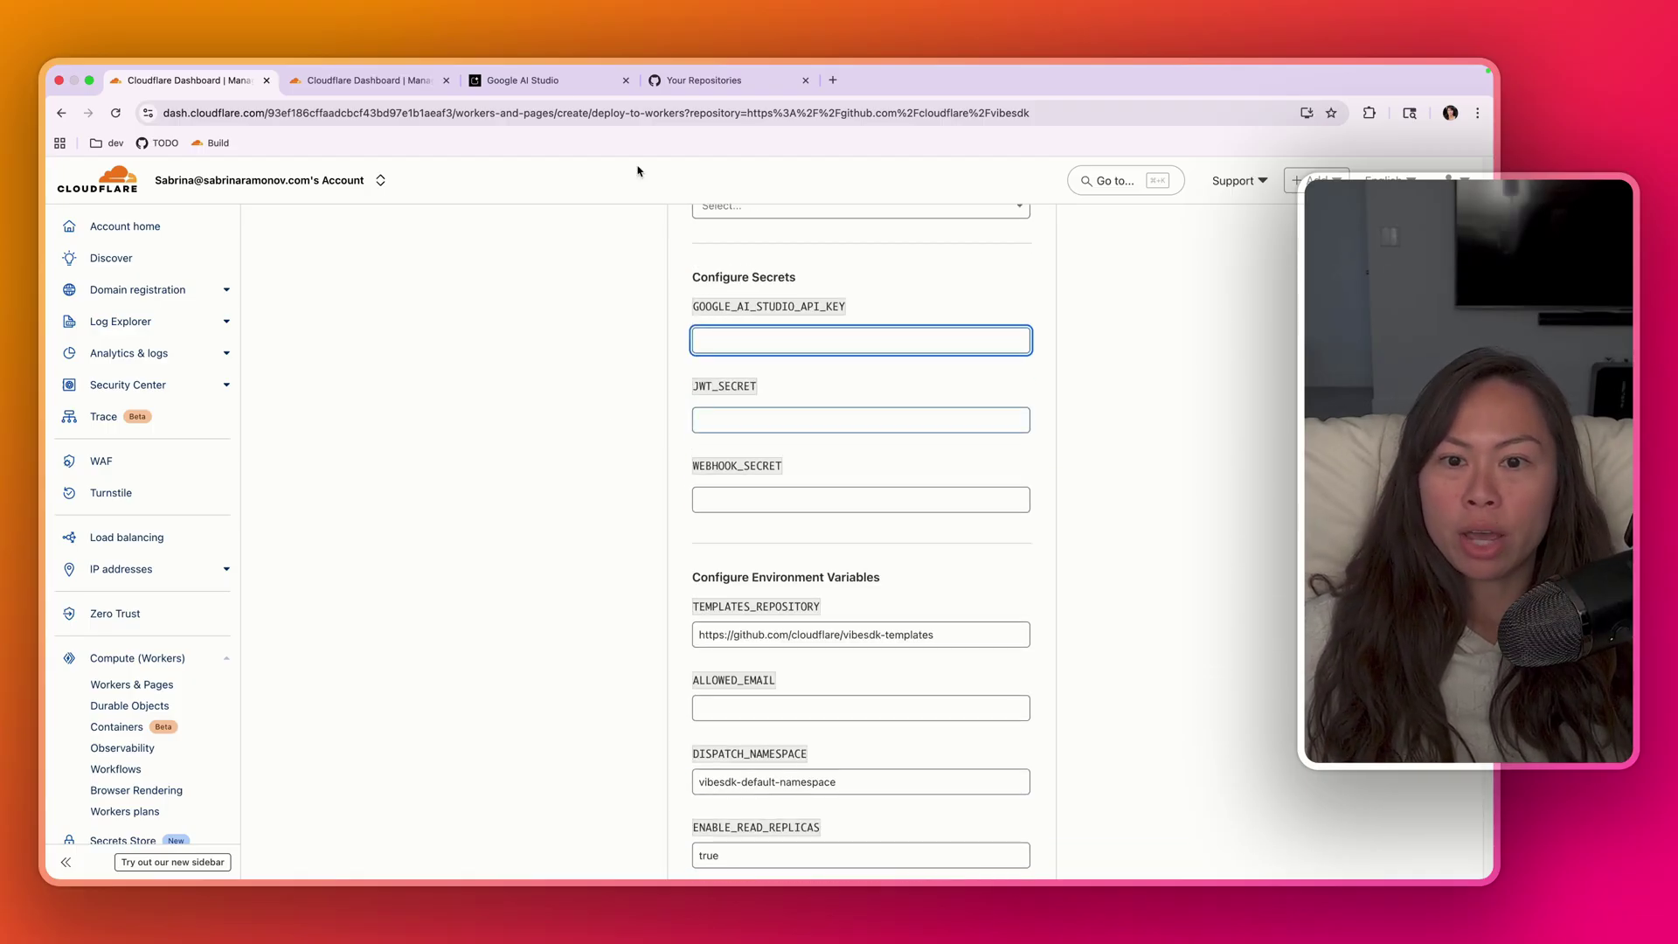
left_click(556, 81)
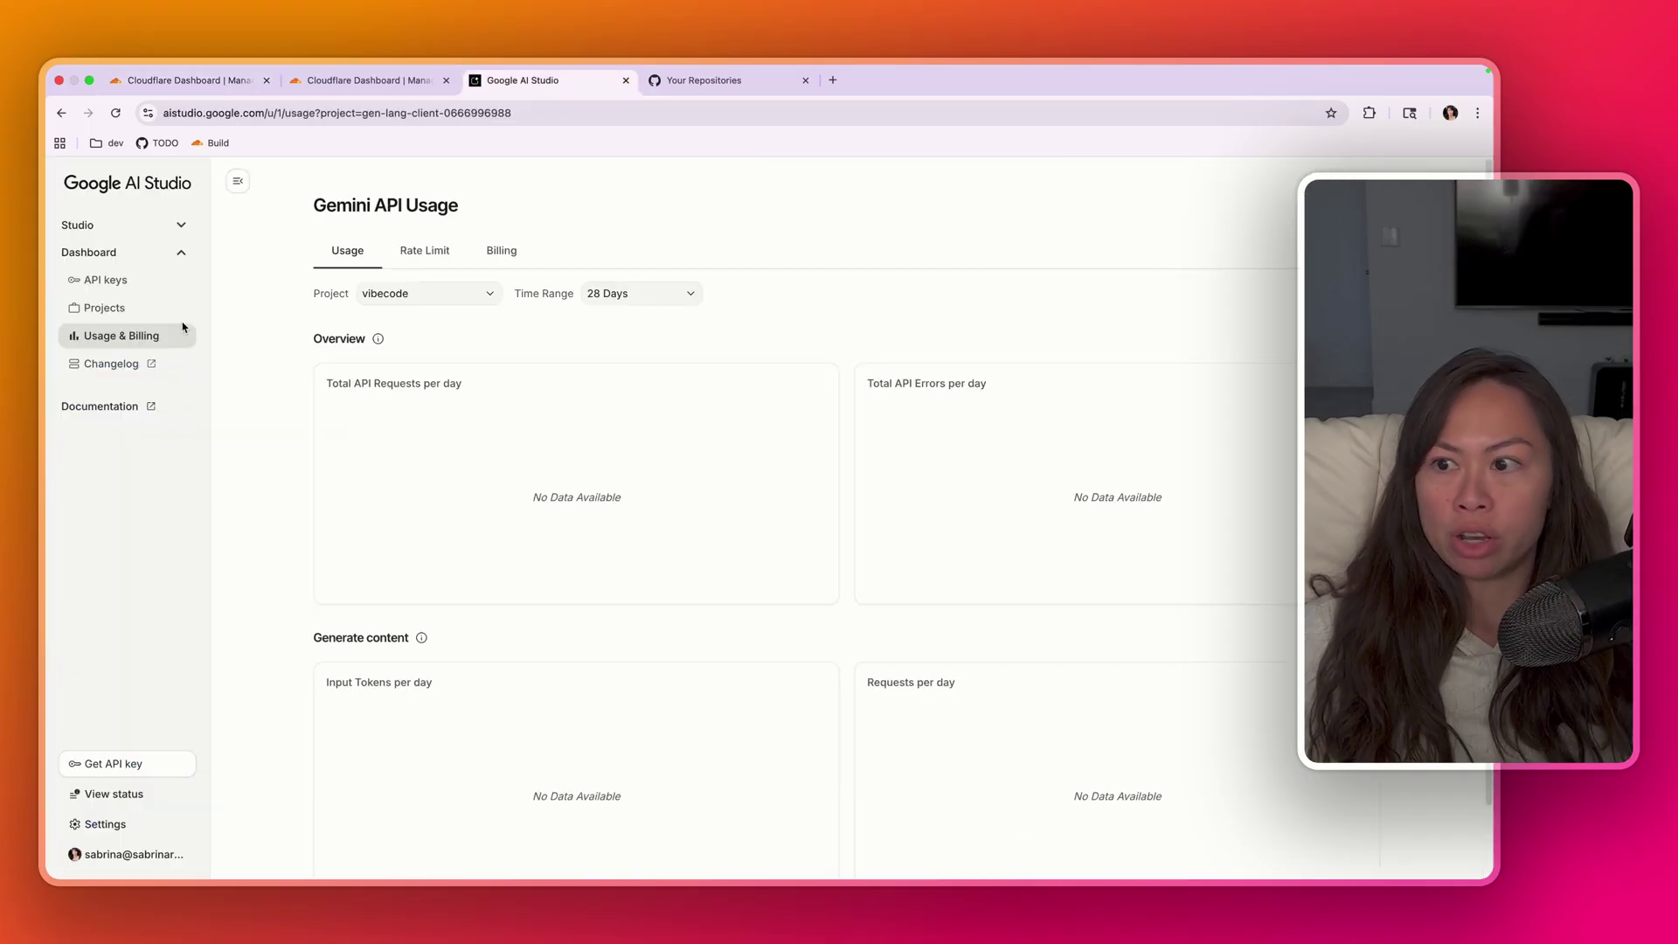
left_click(114, 280)
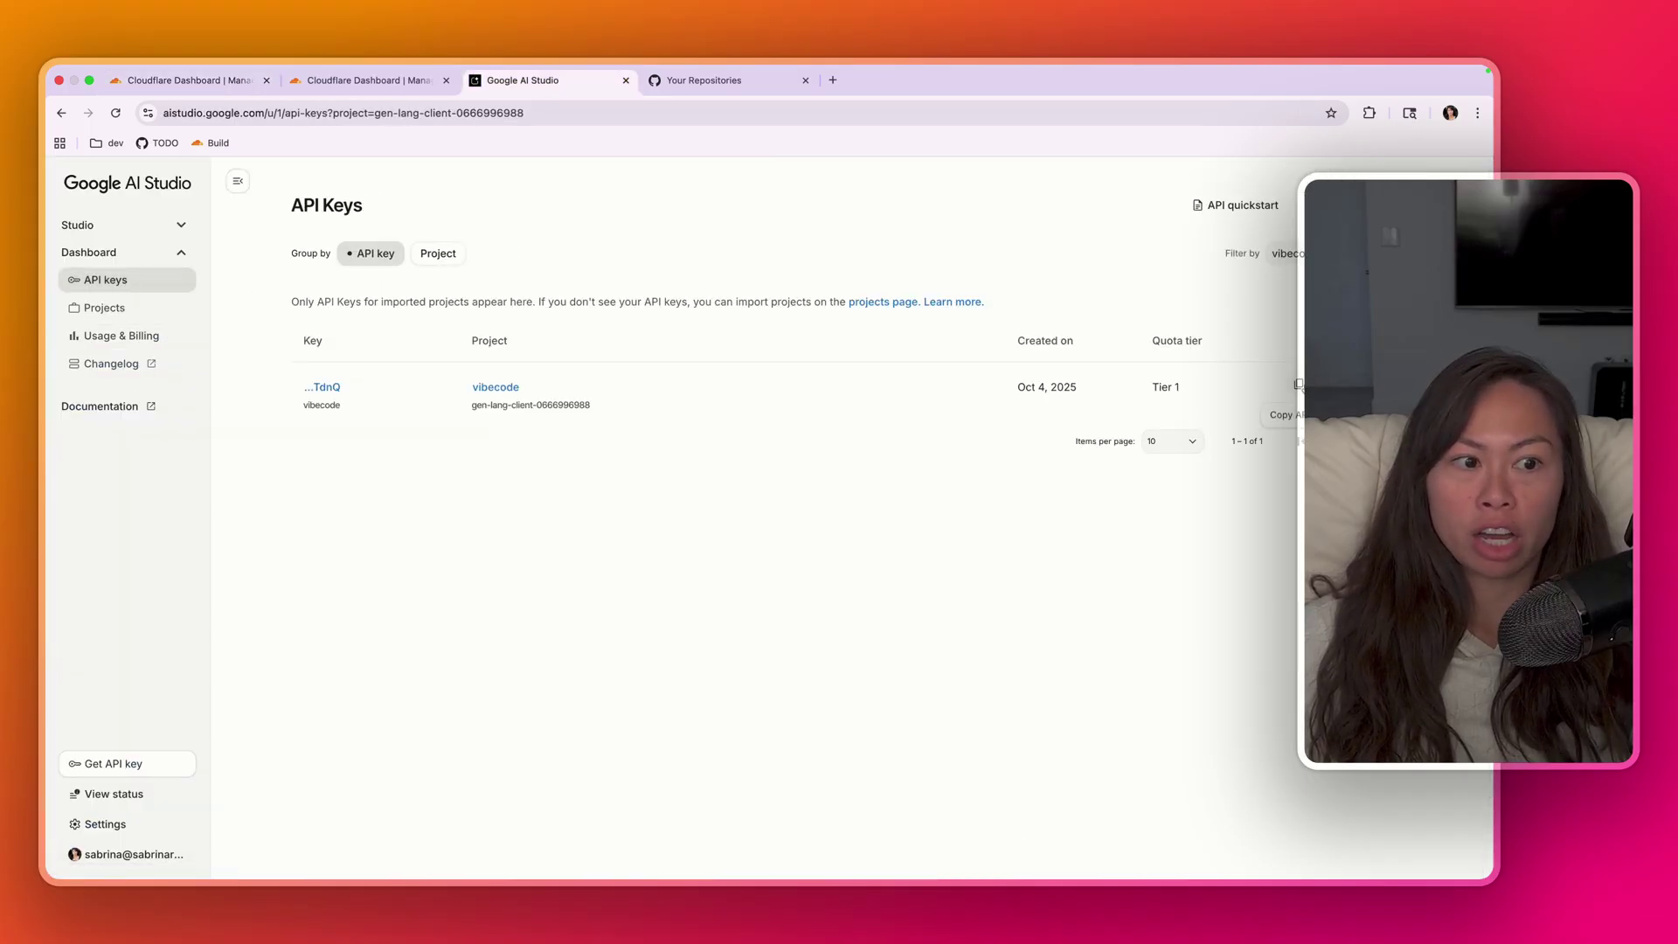
left_click(1300, 385)
left_click(184, 79)
left_click(781, 339)
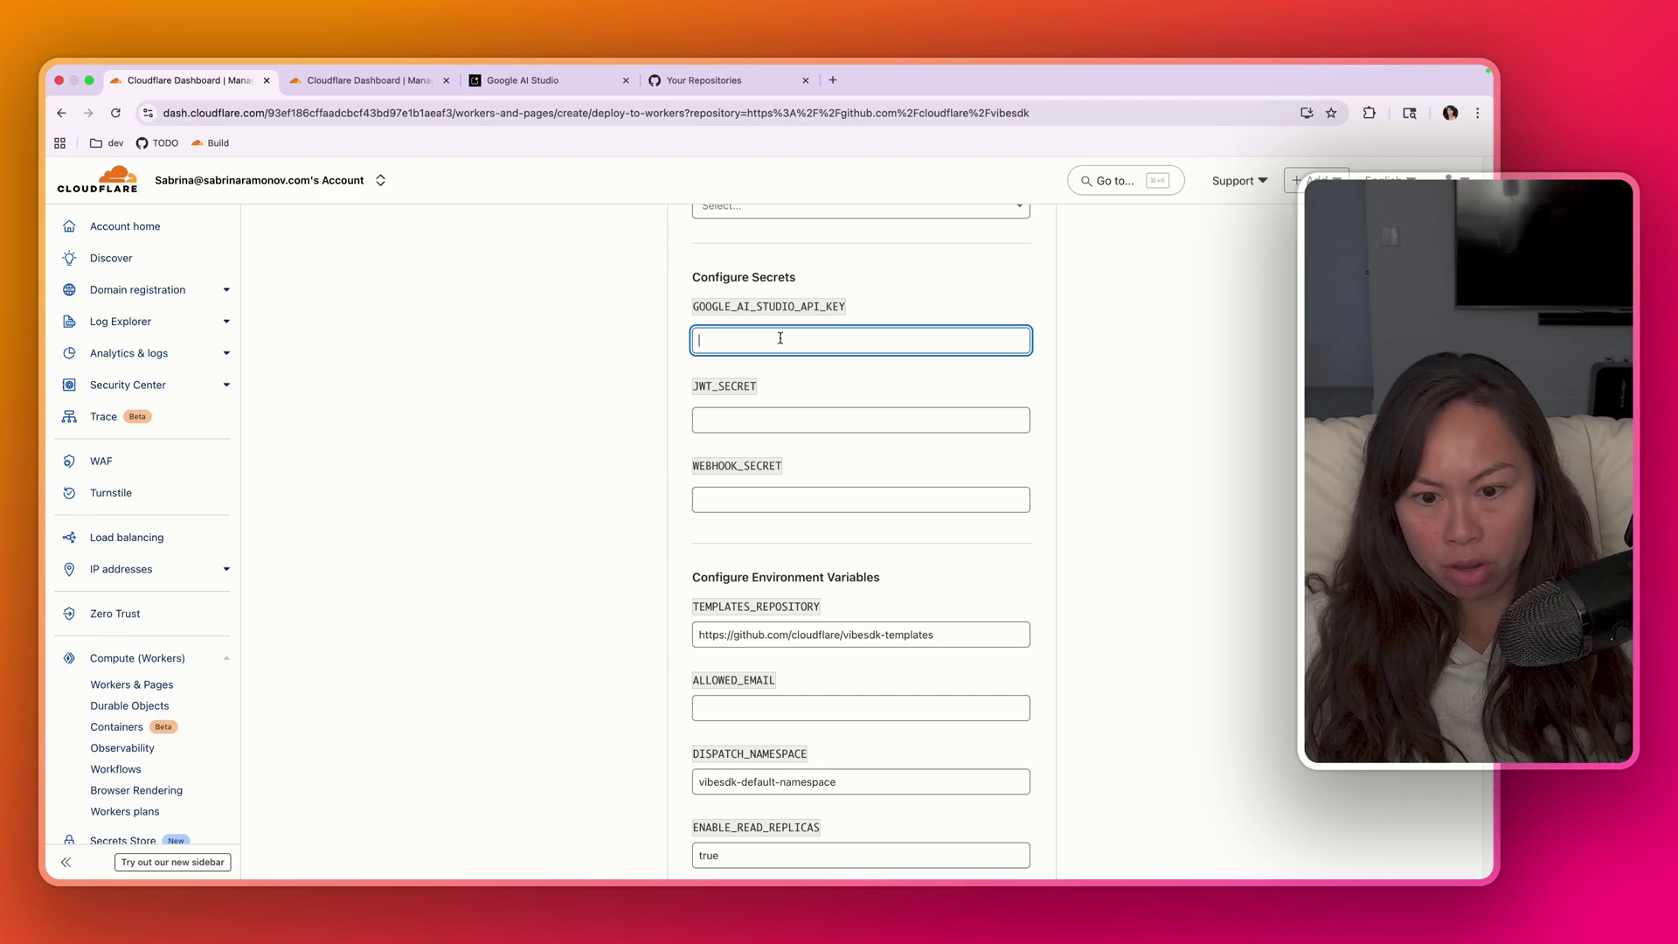
key("super+v")
- Point out the still-empty JWT_SECRET and WEBHOOK_SECRET fields
double_click(776, 384)
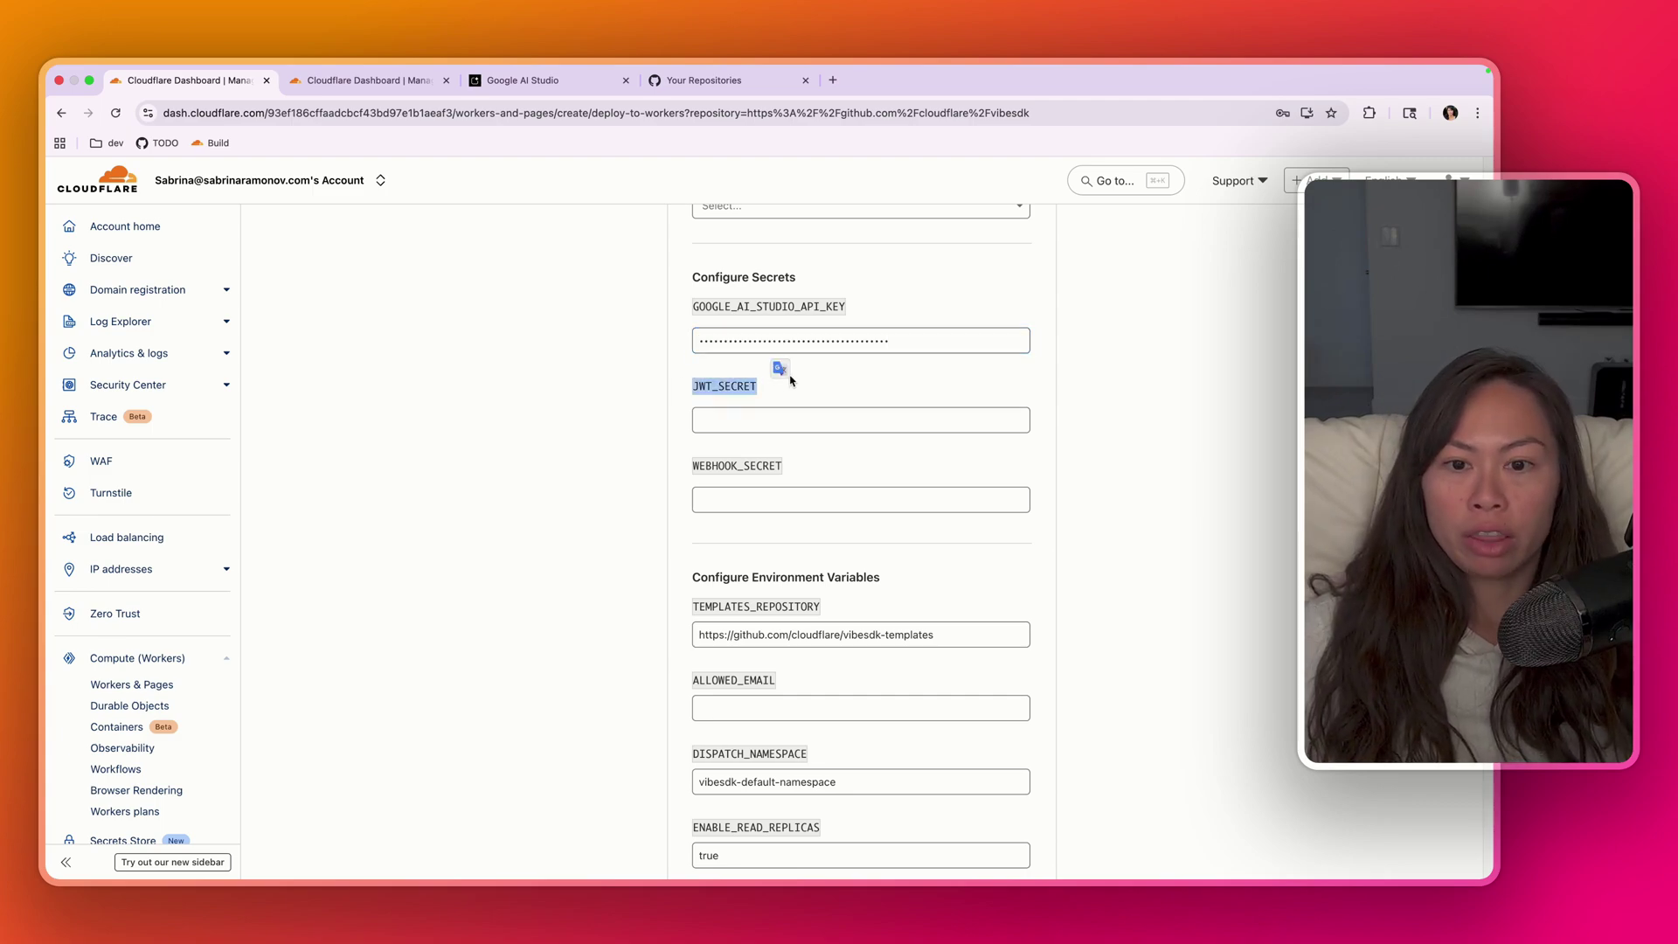
scroll(790, 379, "down", 1)
left_click(277, 476)
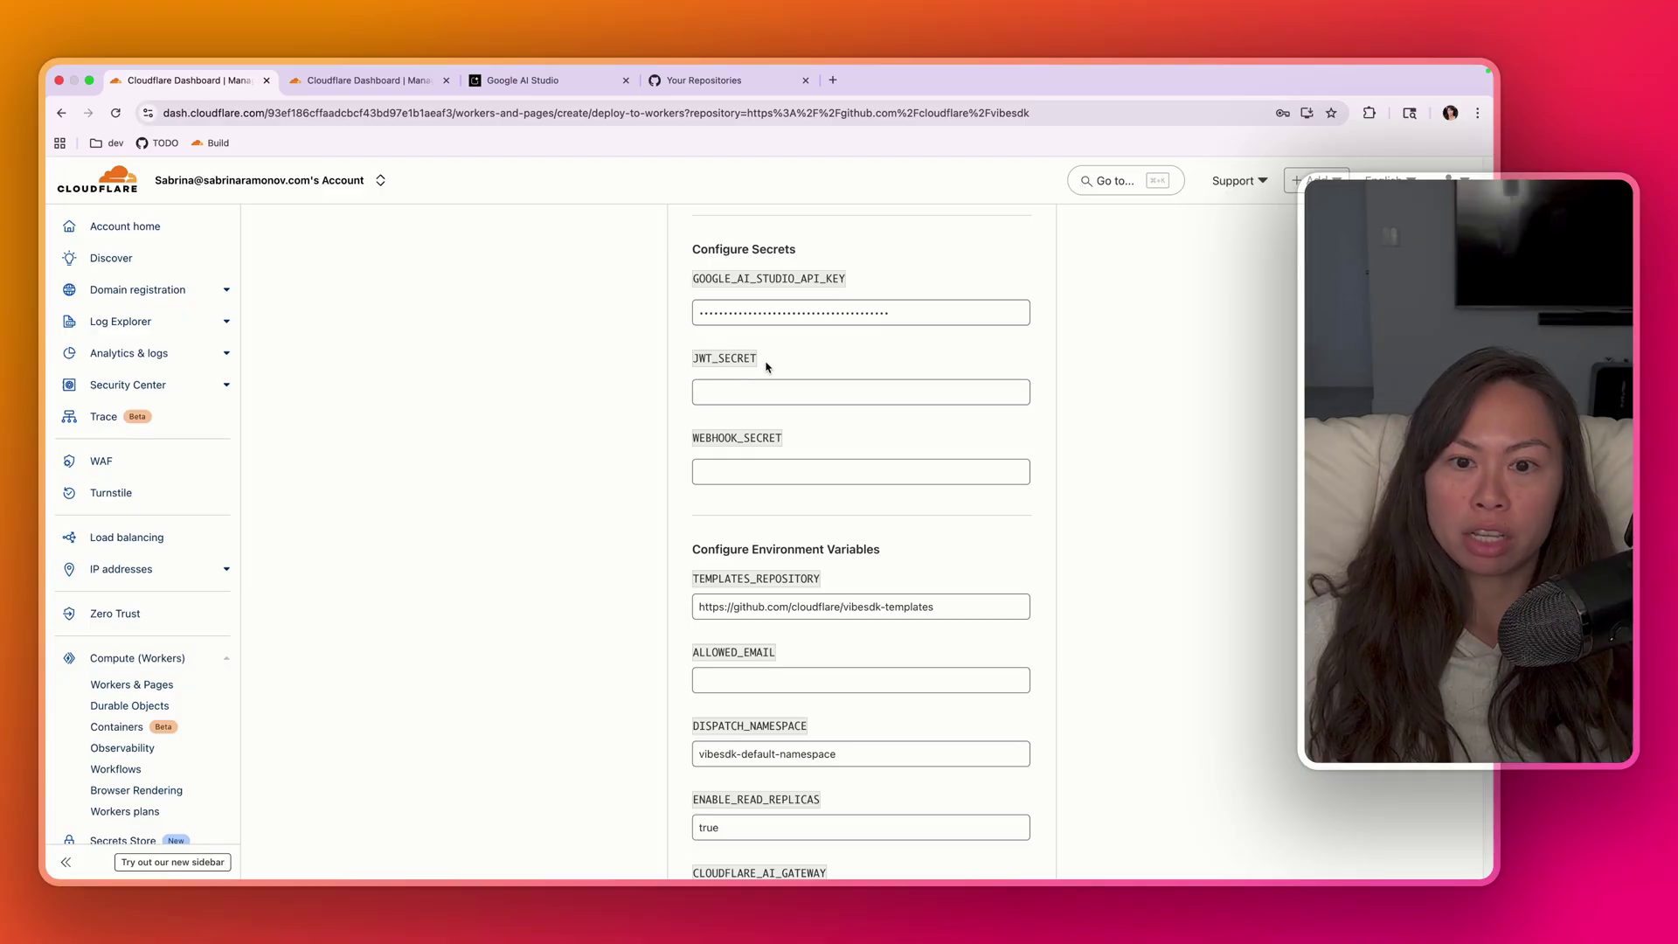
double_click(709, 364)
double_click(732, 366)
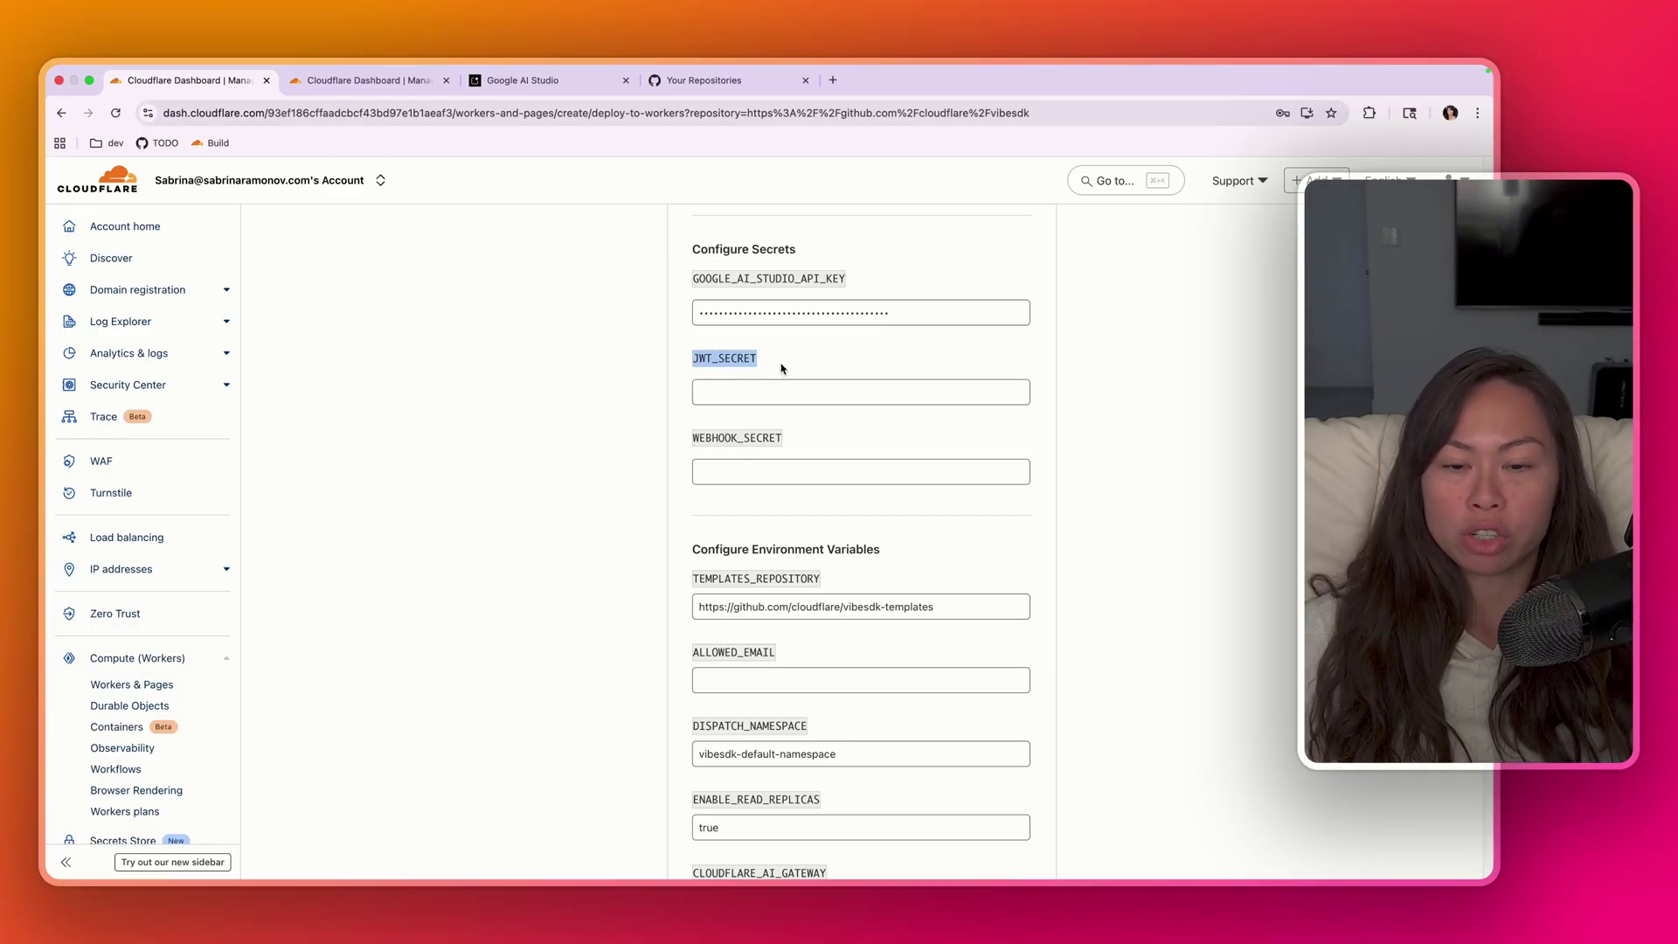
left_click_drag(790, 442, 689, 442)
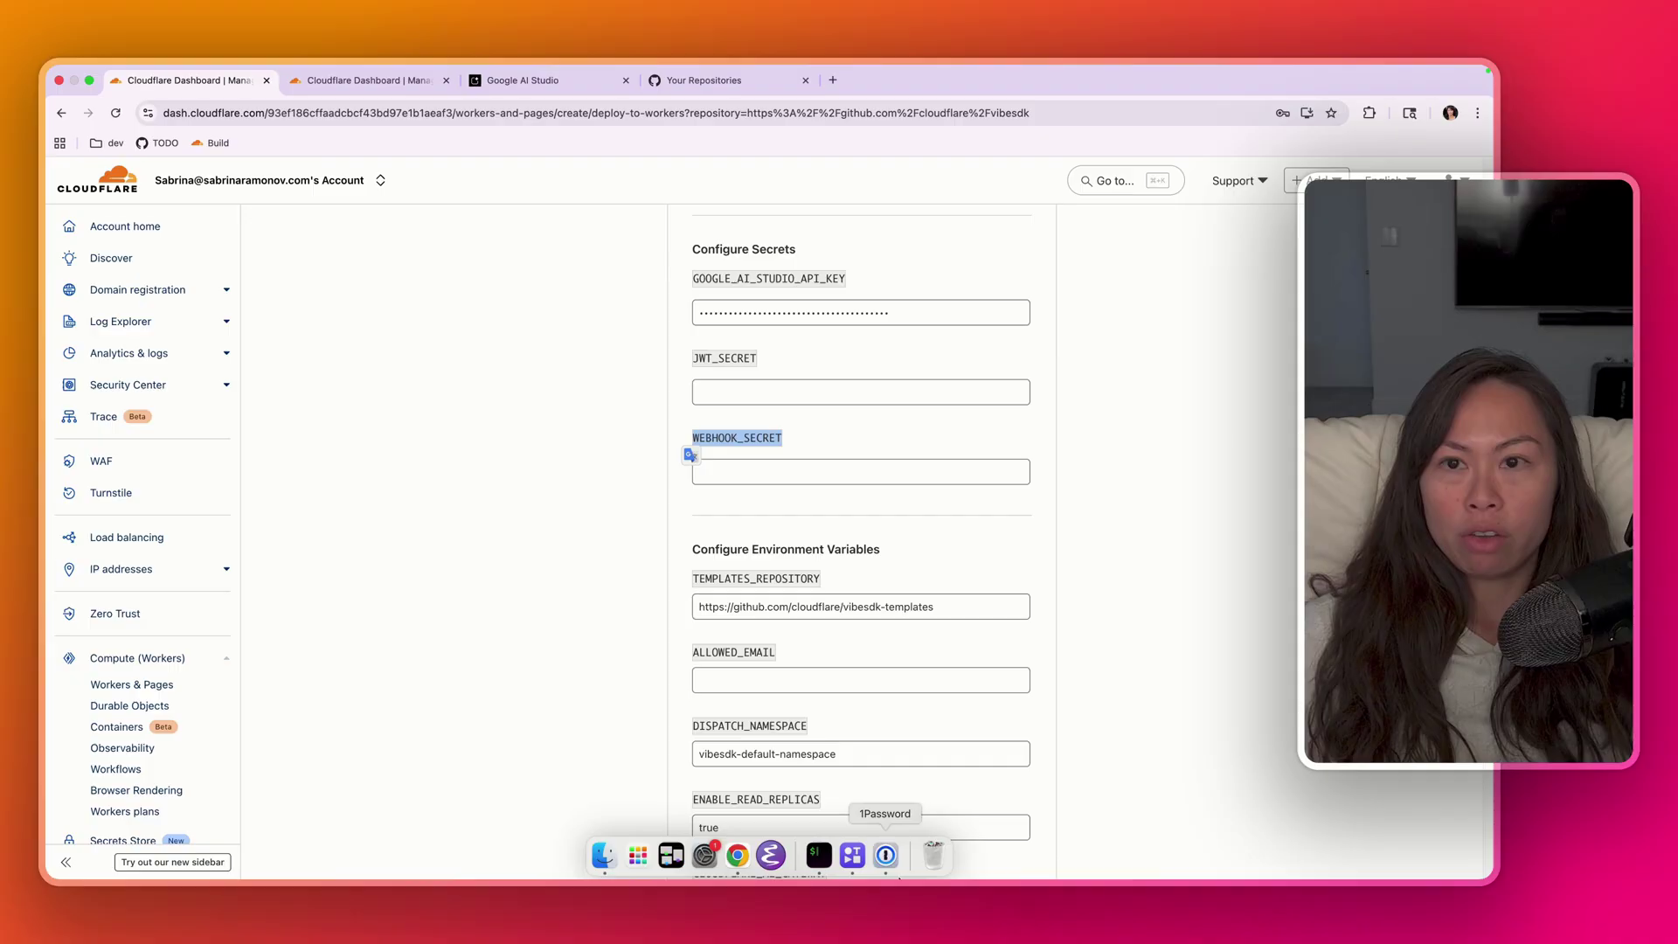
- Leave Chrome full screen, switch to iTerm2 and check the openssl command's options
left_click(175, 133)
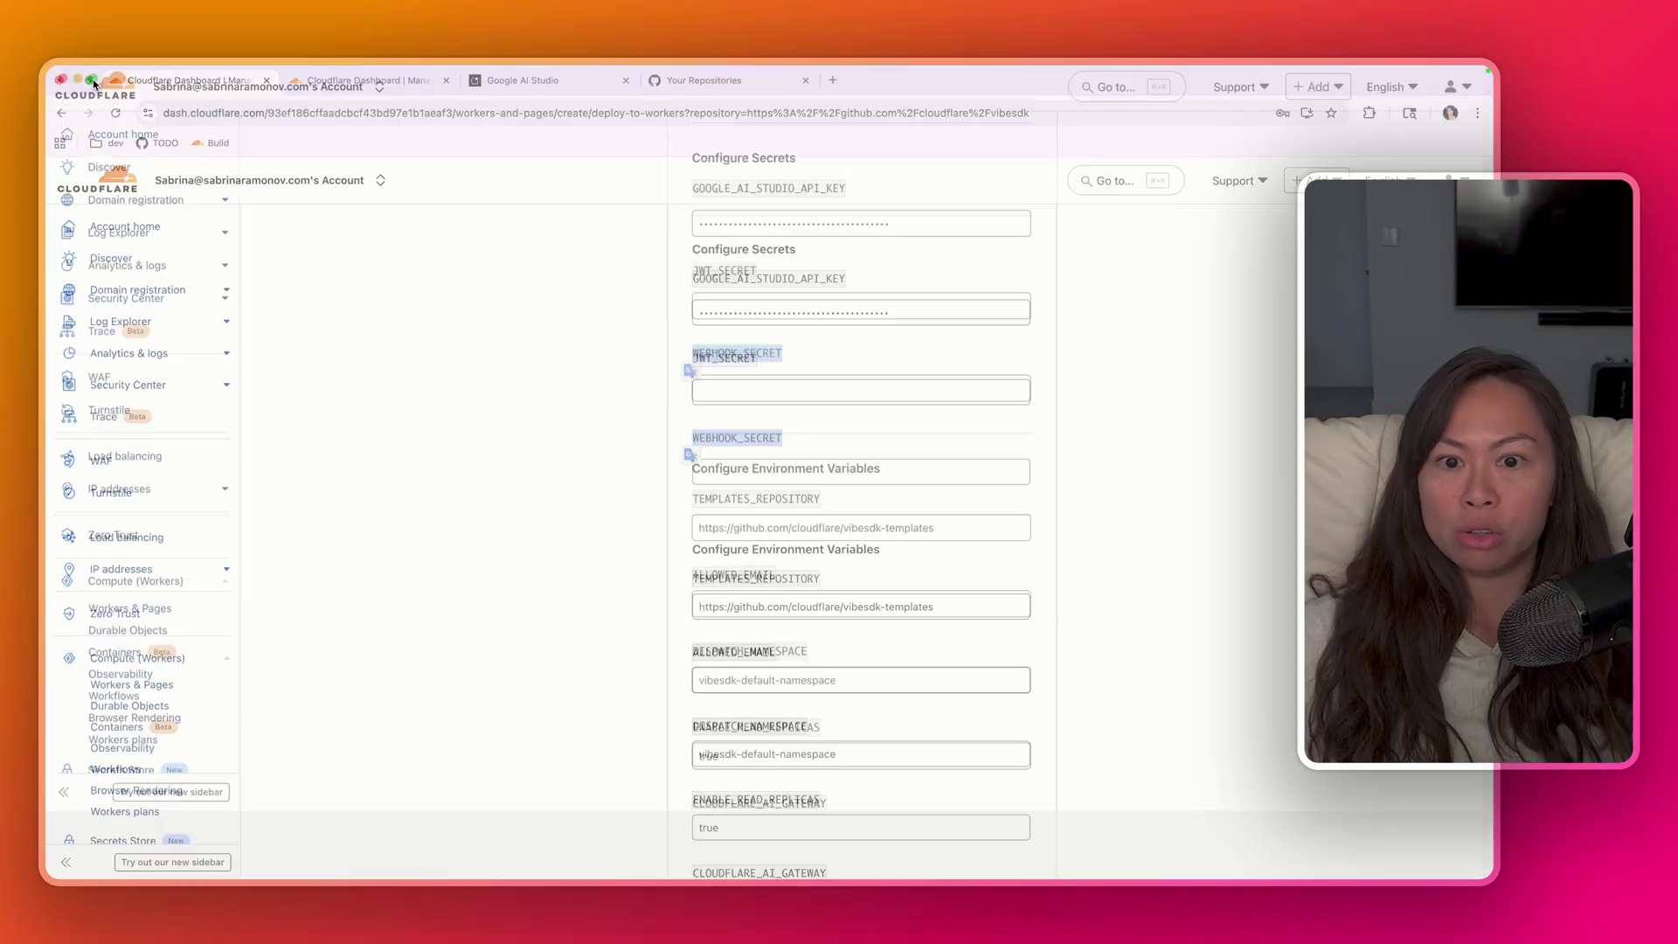
key("alt+space")
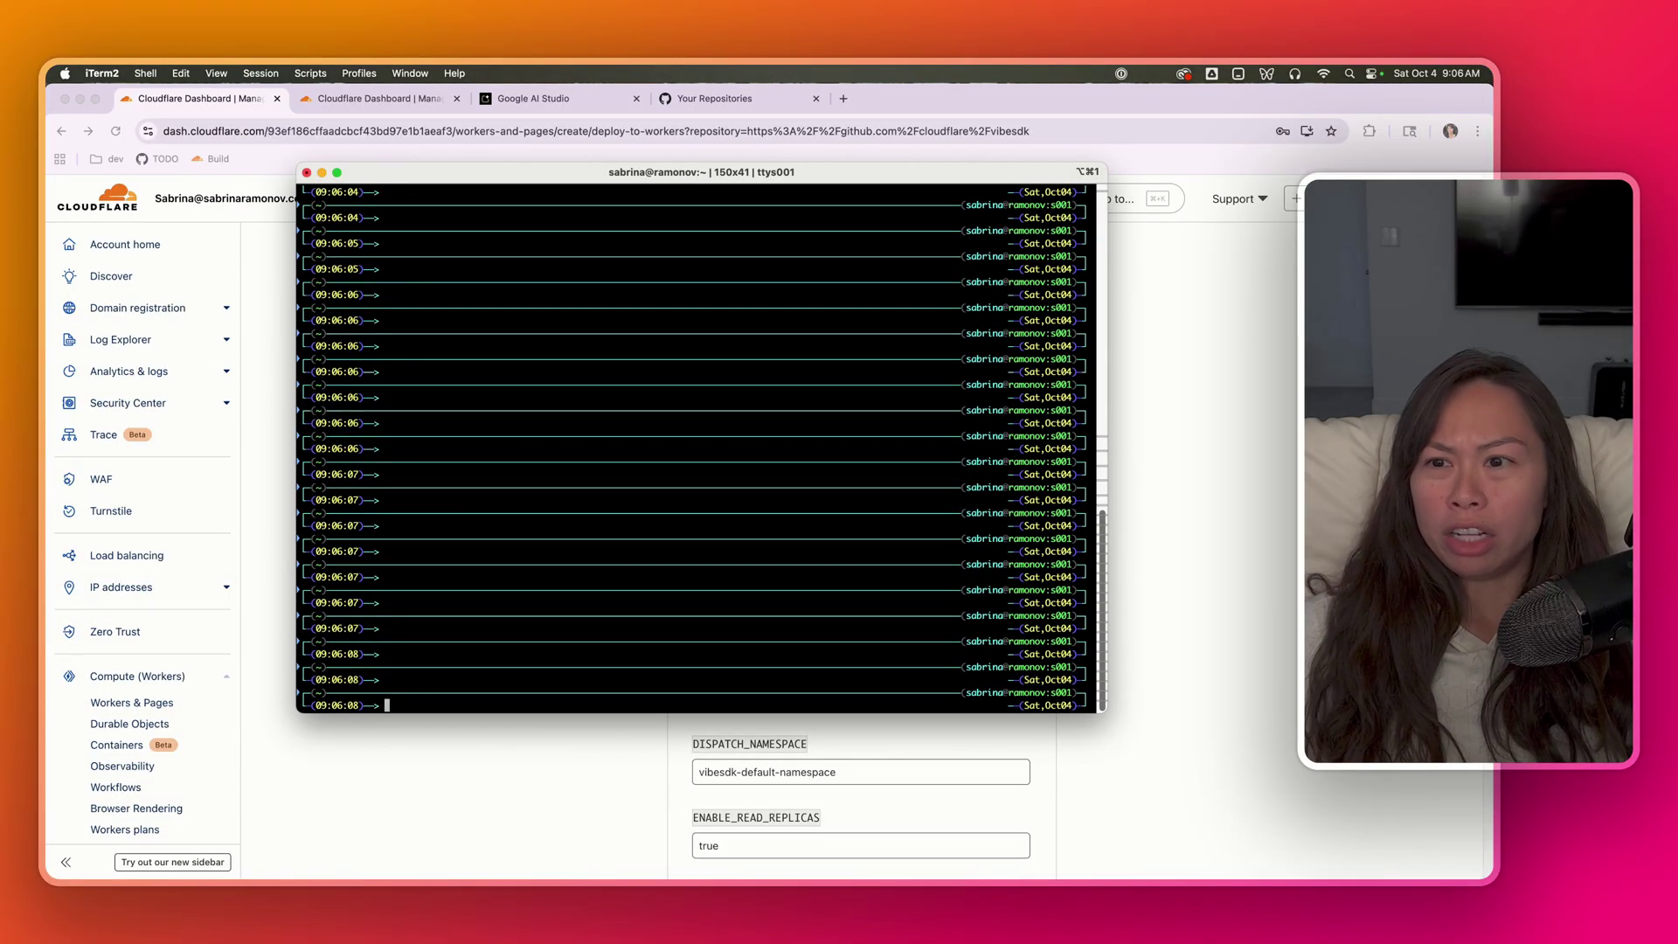
type("openssl")
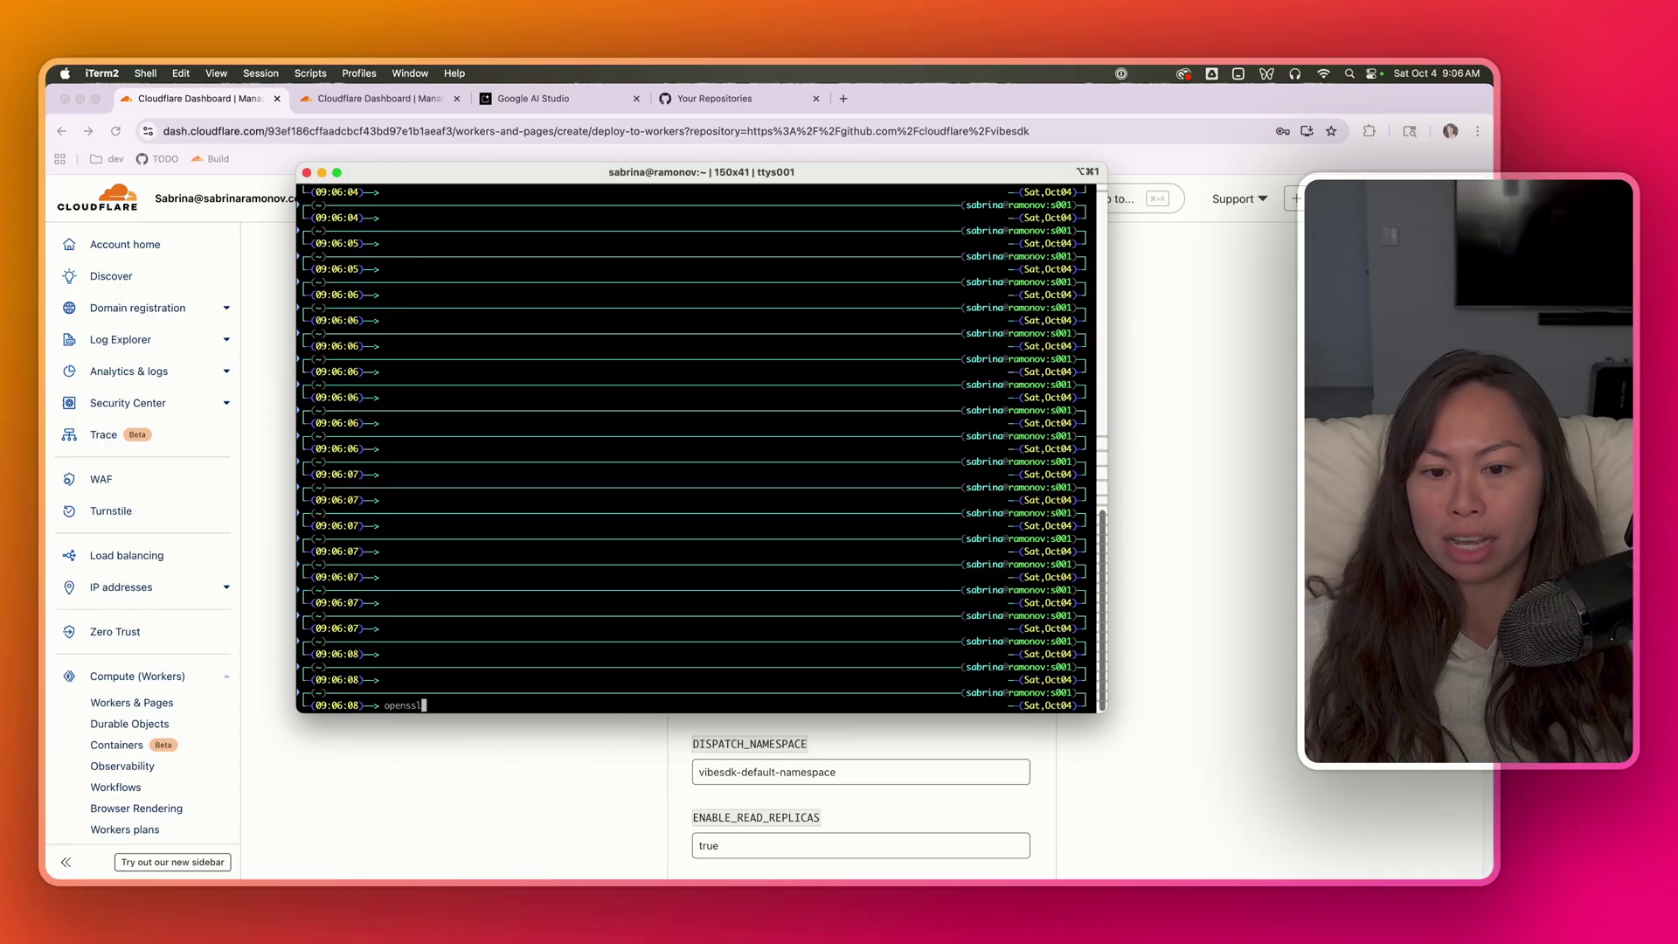
key("Return")
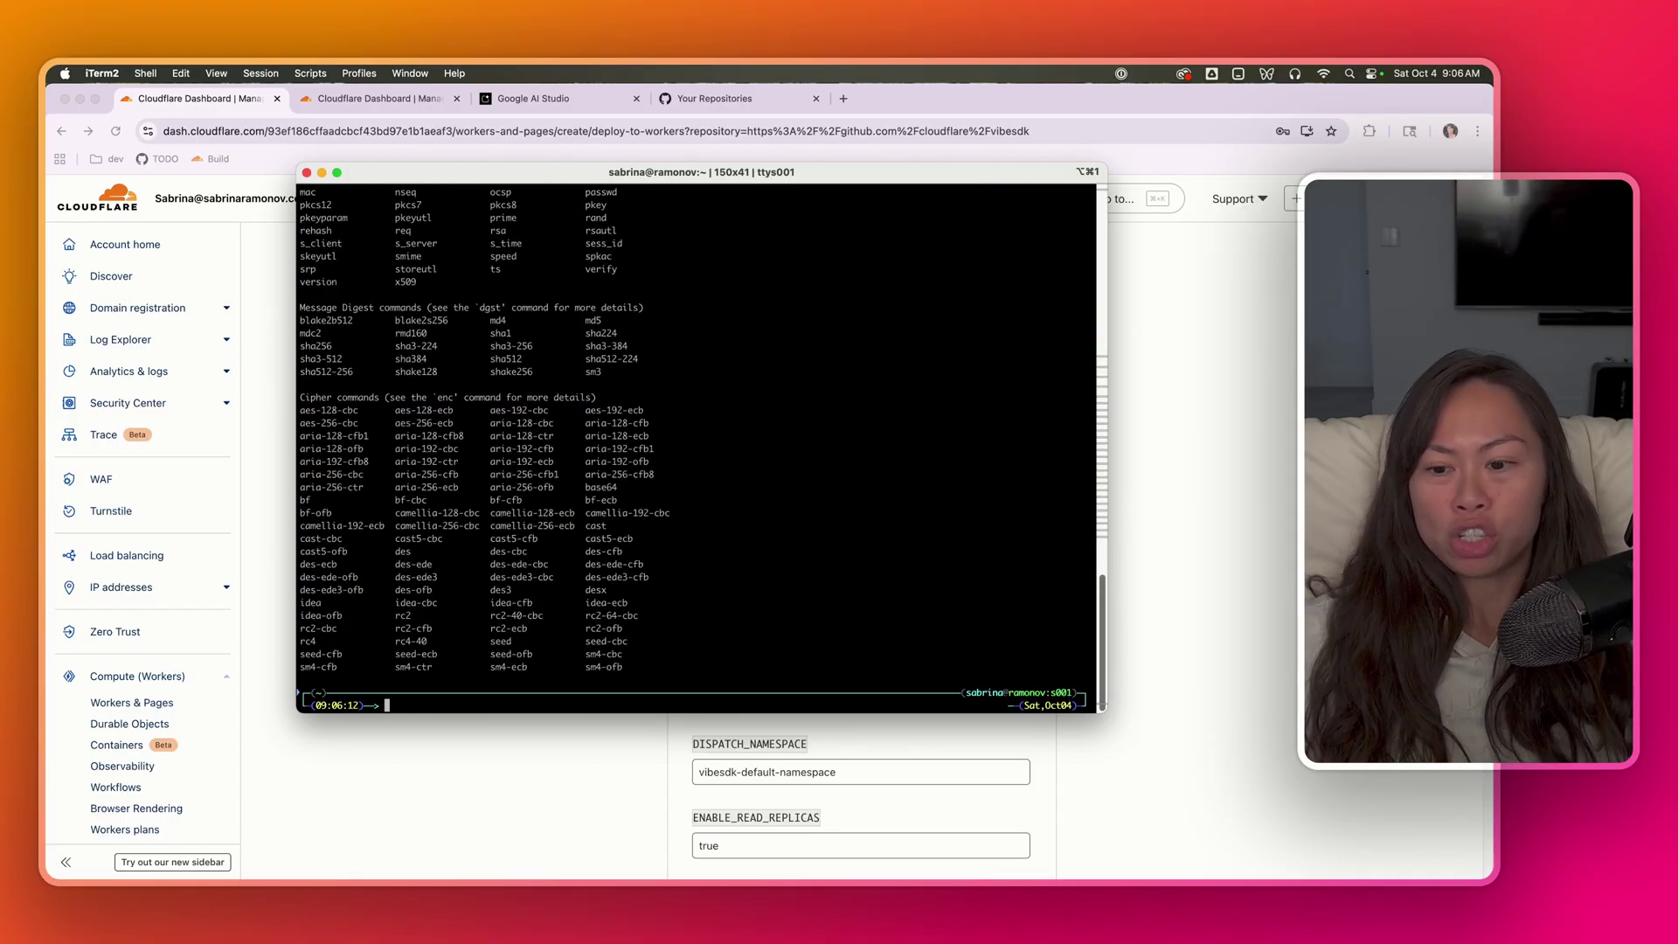
scroll(653, 569, "up", 2)
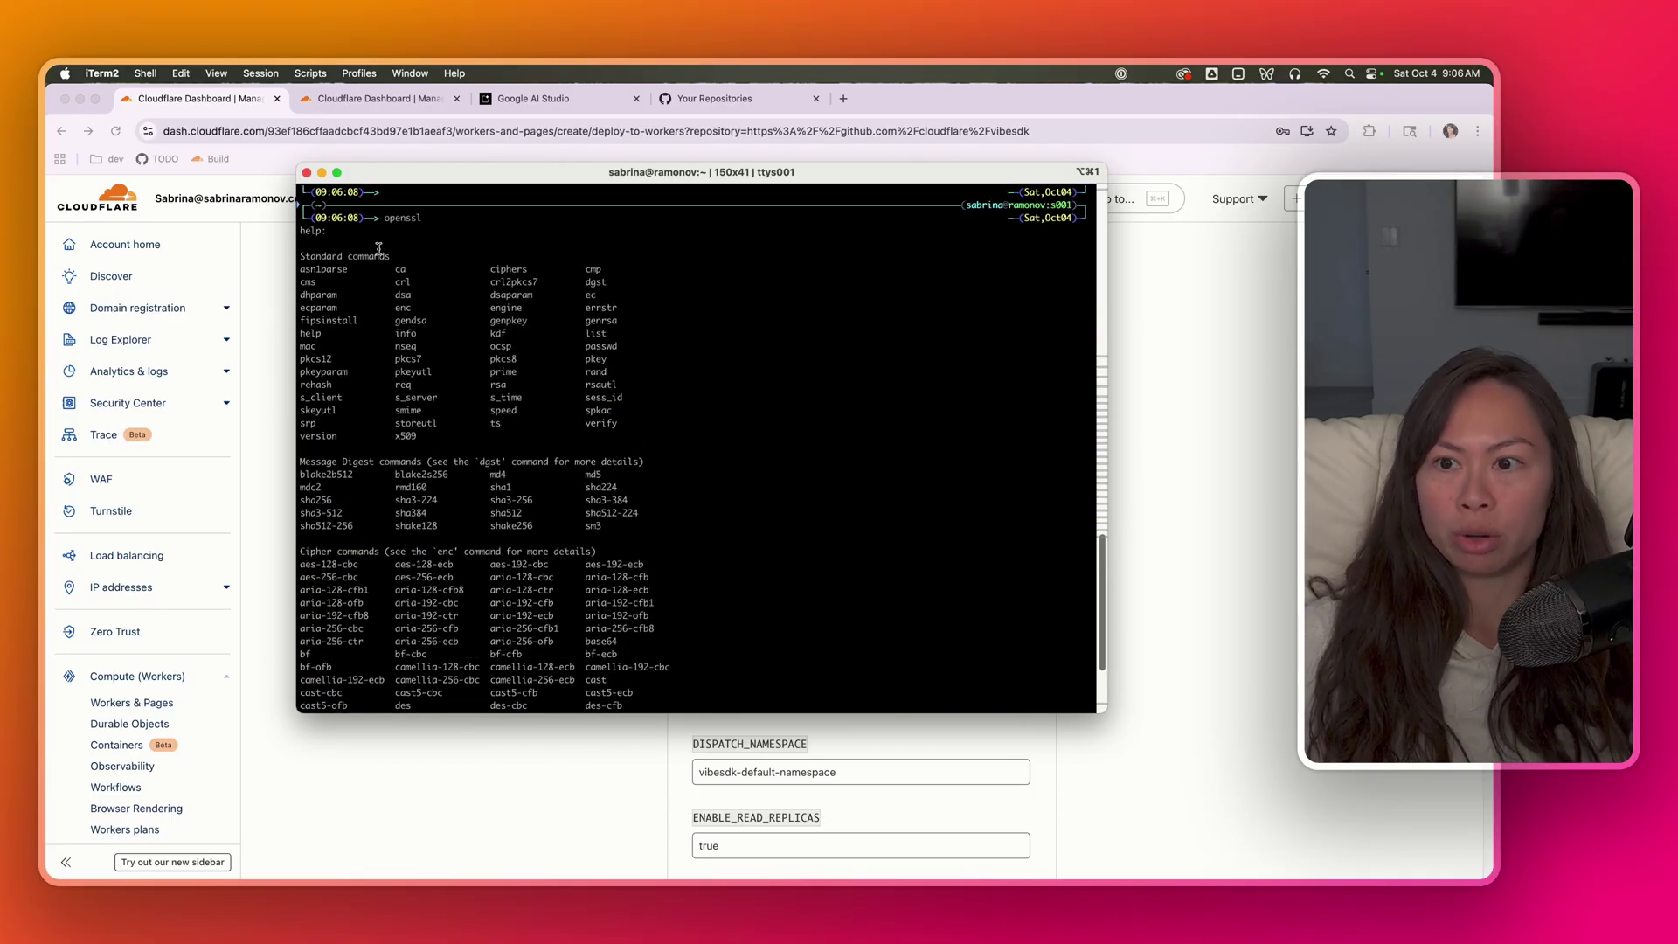
scroll(507, 411, "down", 5)
type("br")
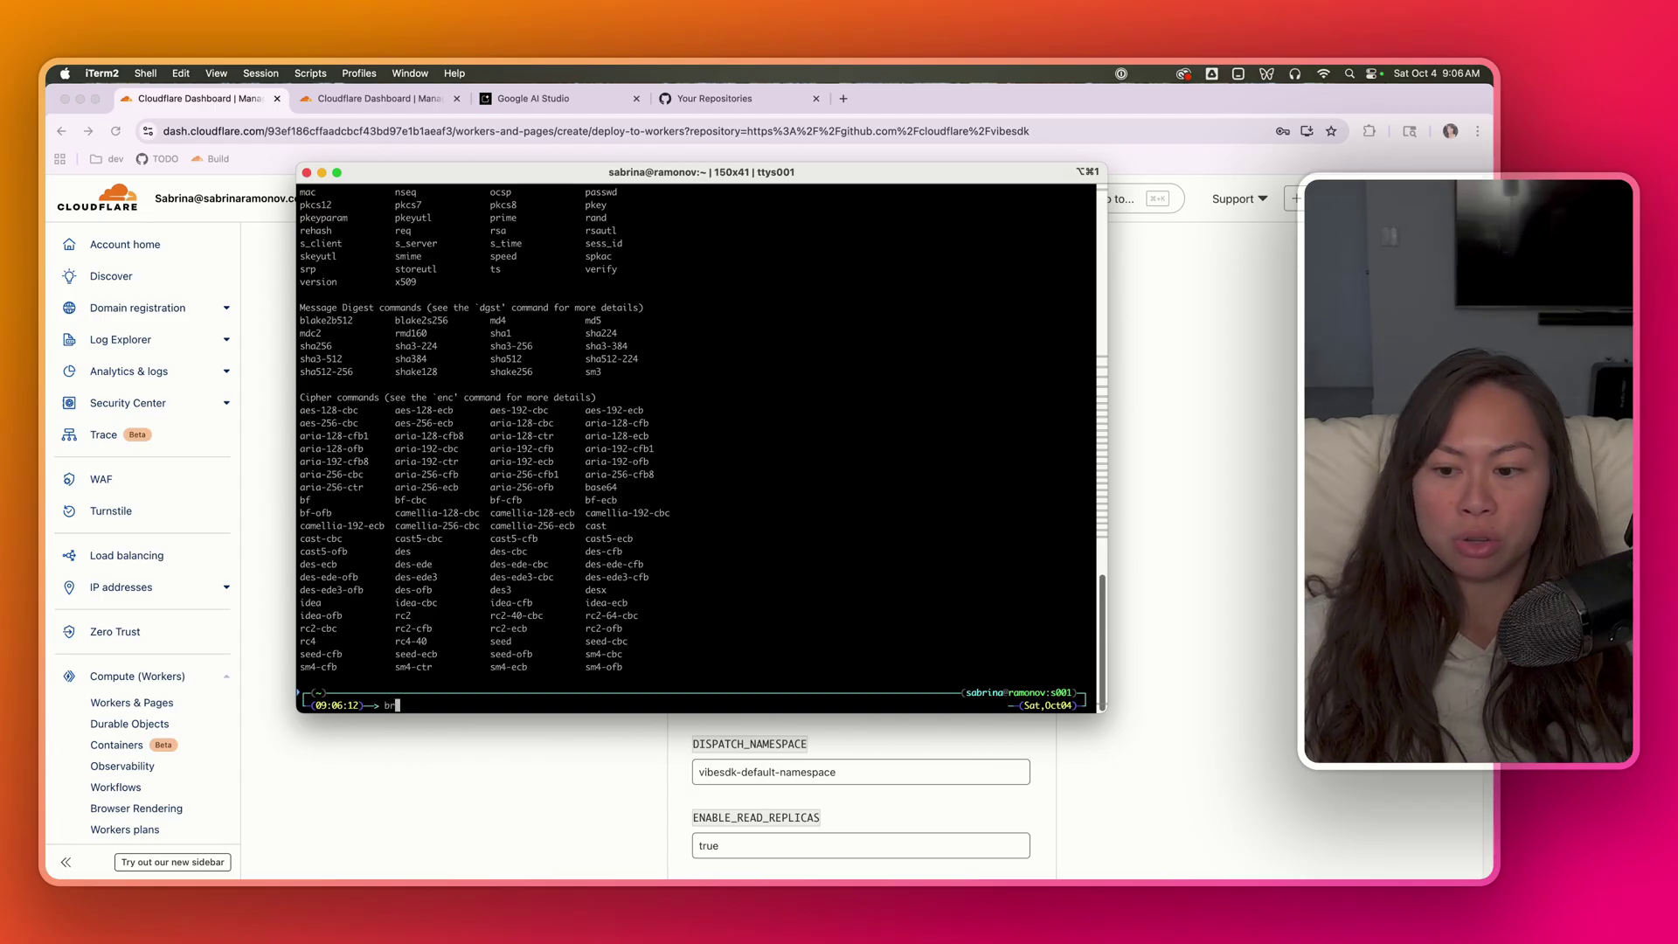
type("ew install")
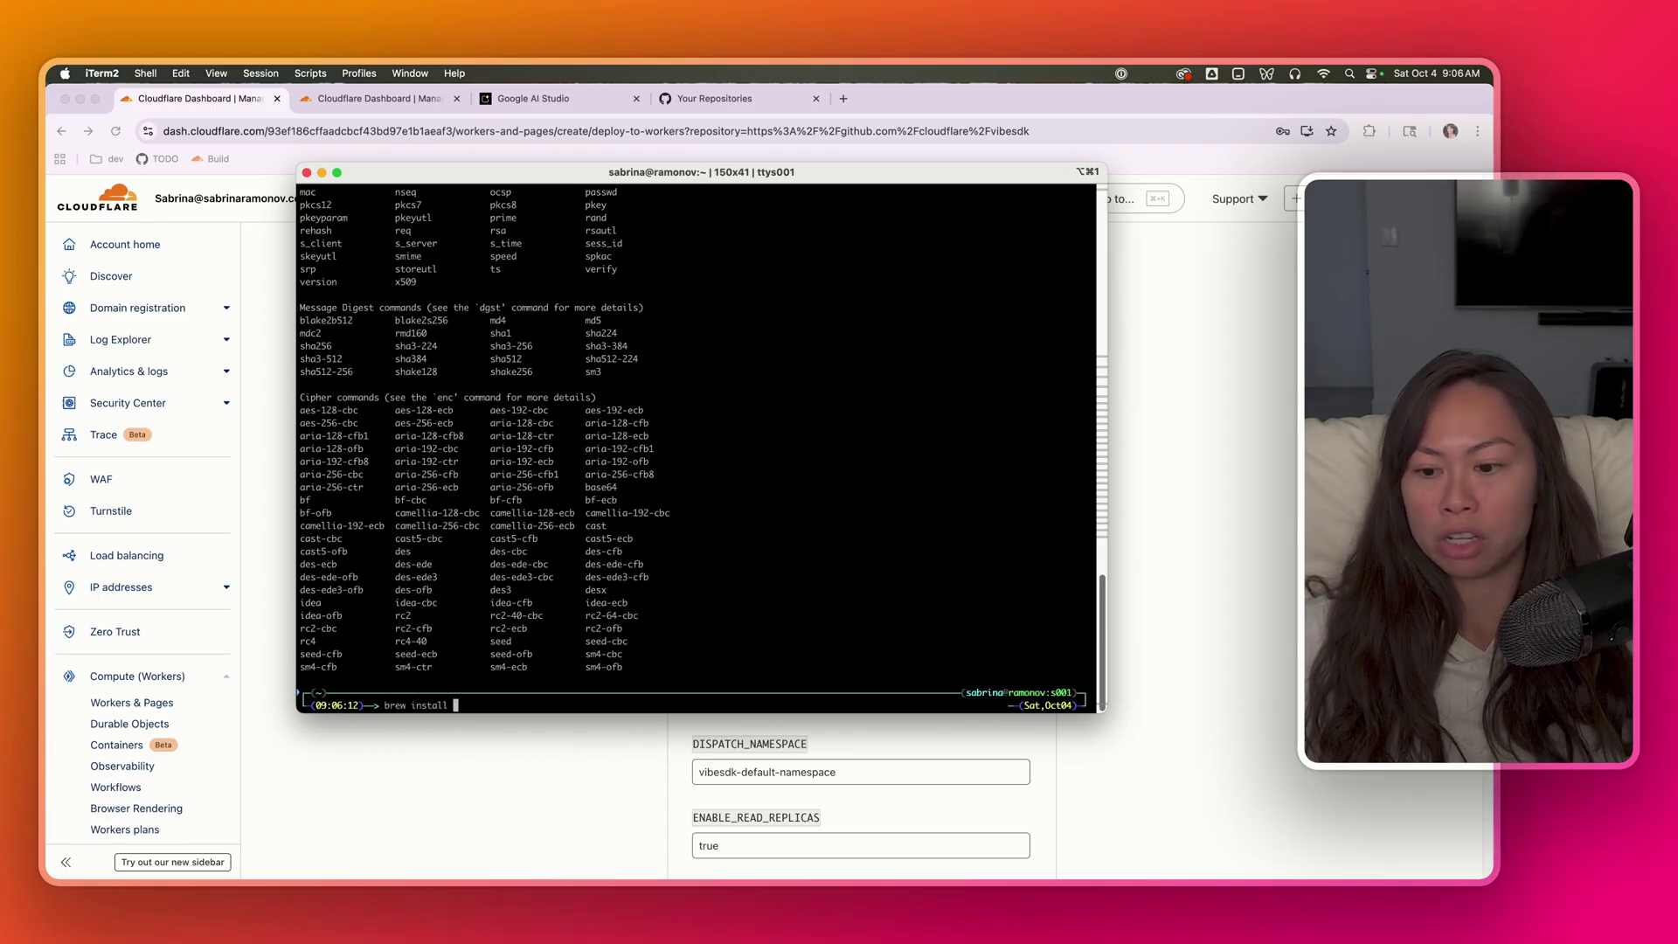
type(" openss")
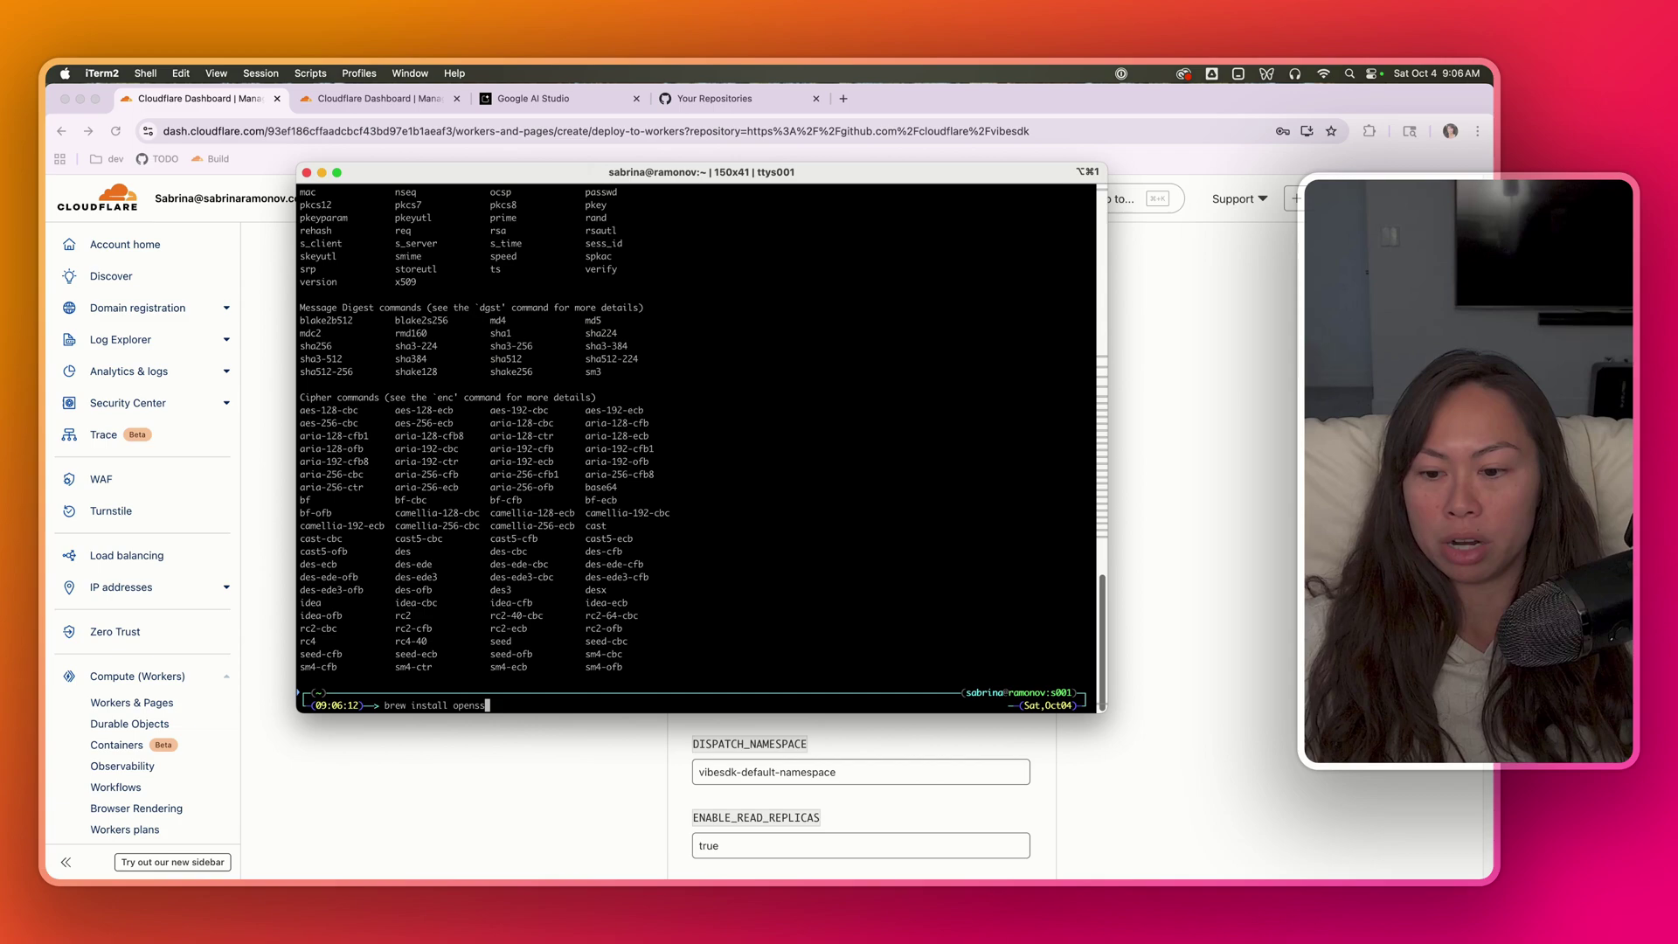
type("l")
key("BackSpace")
key("BackSpace")
key("BackSpace")
key("BackSpace")
key("BackSpace")
key("BackSpace")
key("BackSpace")
key("BackSpace")
key("BackSpace")
key("BackSpace")
key("BackSpace")
key("BackSpace")
key("BackSpace")
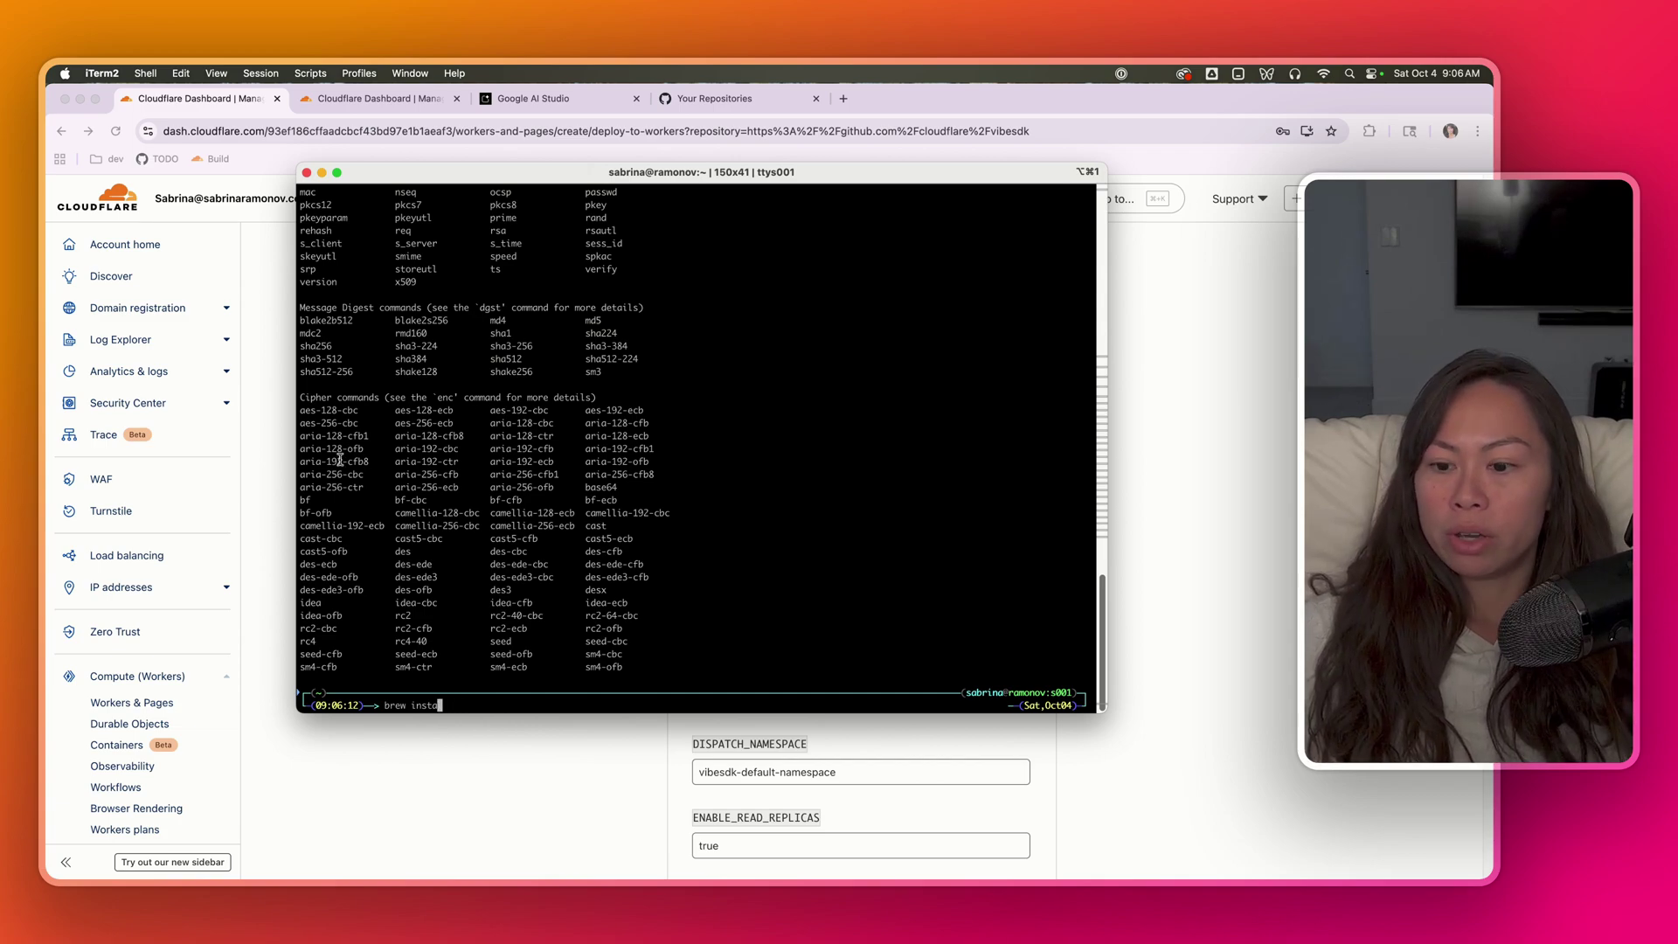
key("BackSpace")
key("BackSpace")
key("BackSpace")
key("BackSpace")
key("BackSpace")
key("BackSpace")
key("BackSpace")
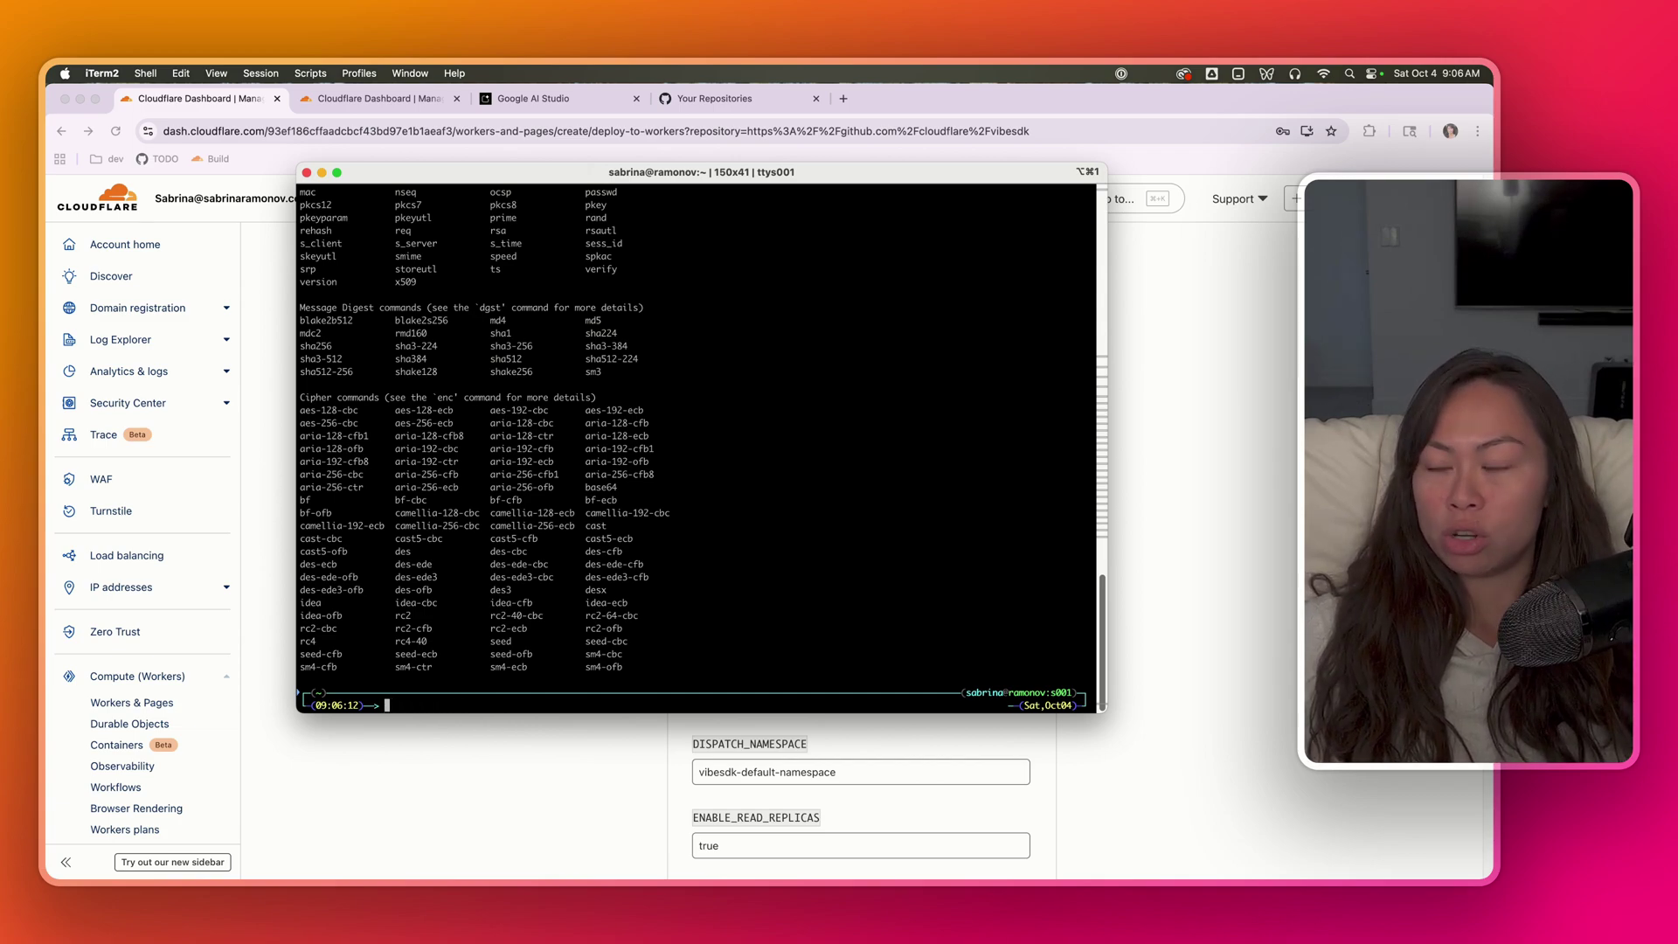
- Generate two random keys by running 'openssl rand -base64 32' twice
type("openssl")
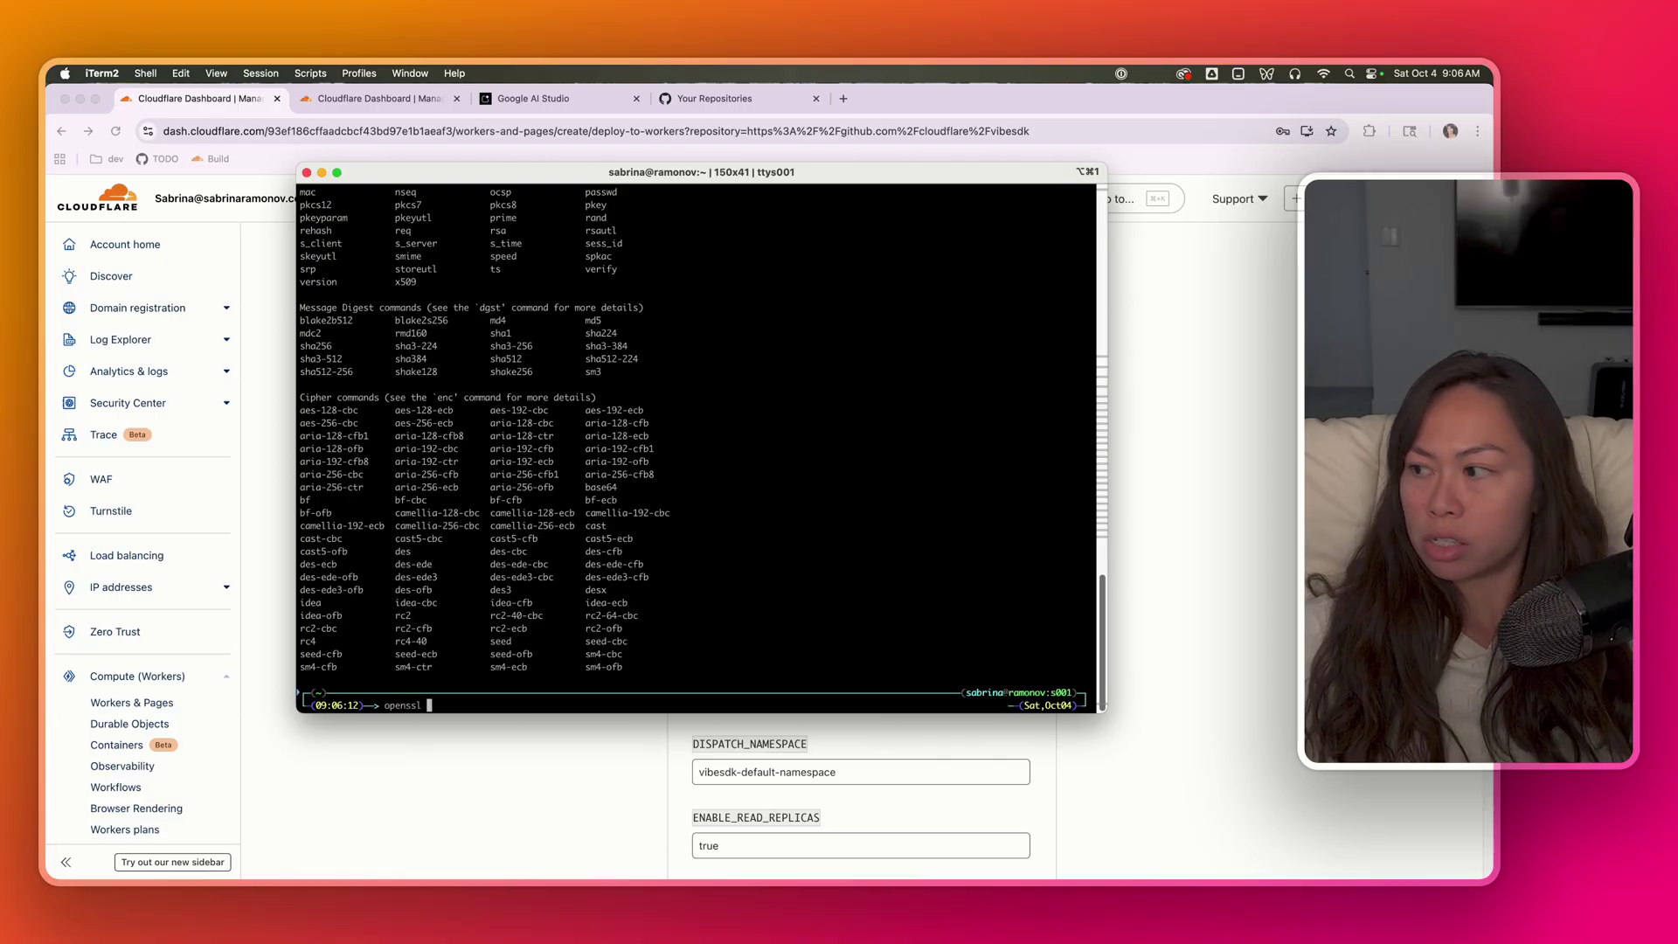
type(" rand -base64 ")
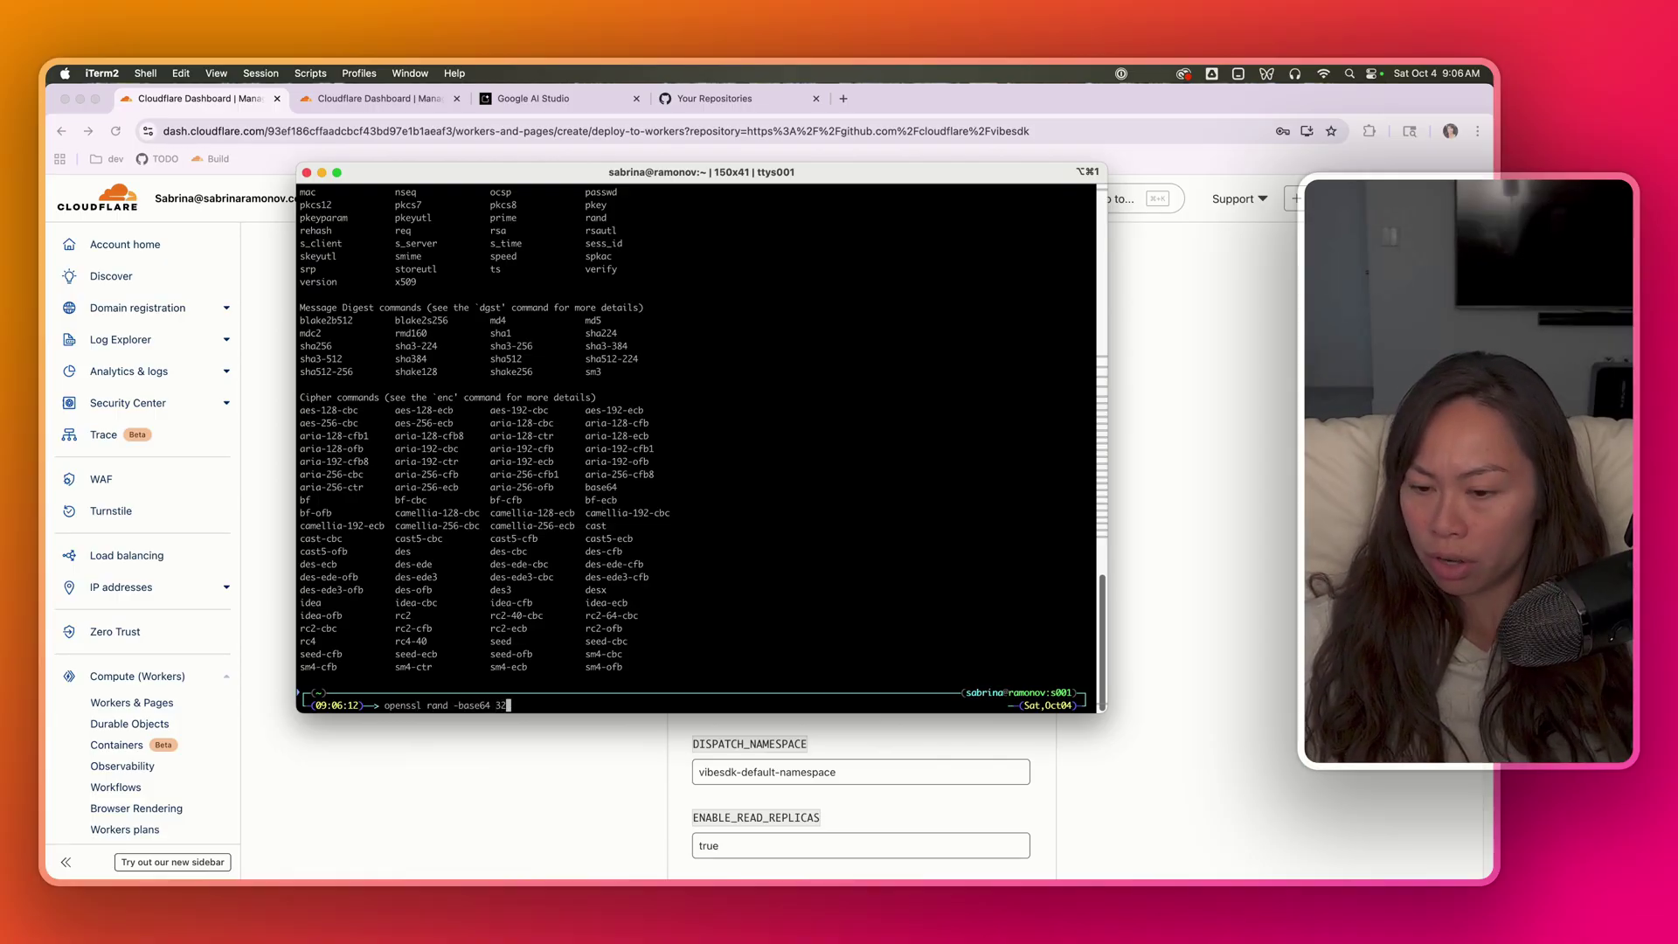
type("32")
key("Return")
key("Up")
key("Return")
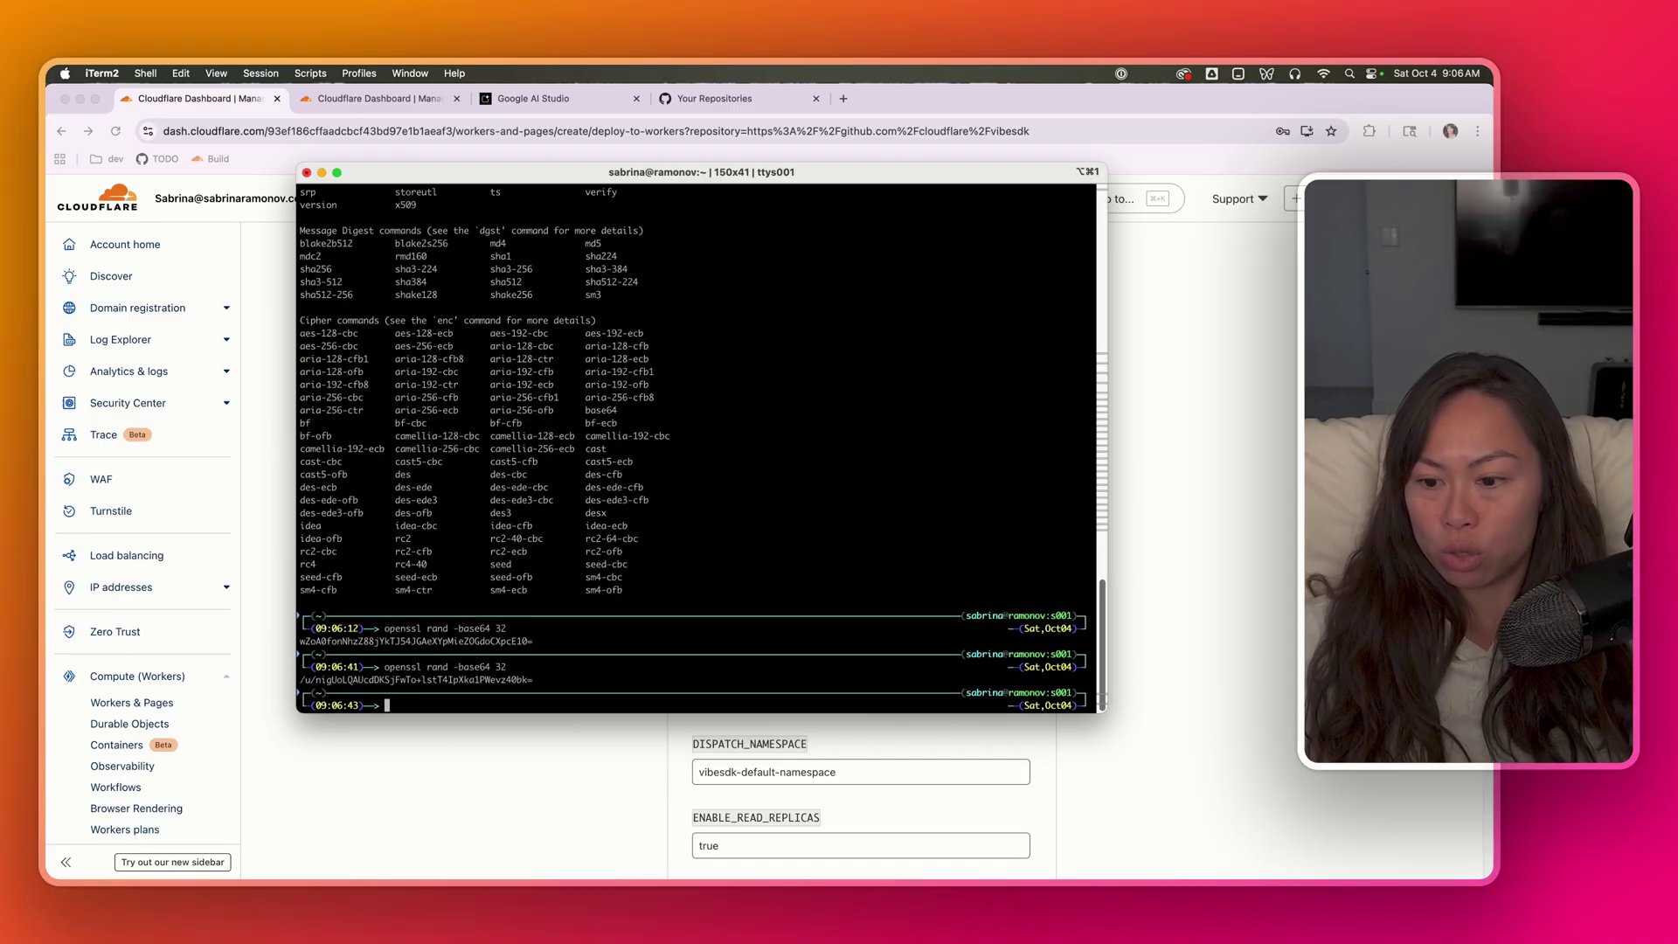
- Copy the two generated keys into the JWT_SECRET and WEBHOOK_SECRET fields of the deploy form
left_click_drag(531, 641, 300, 642)
left_click(1178, 521)
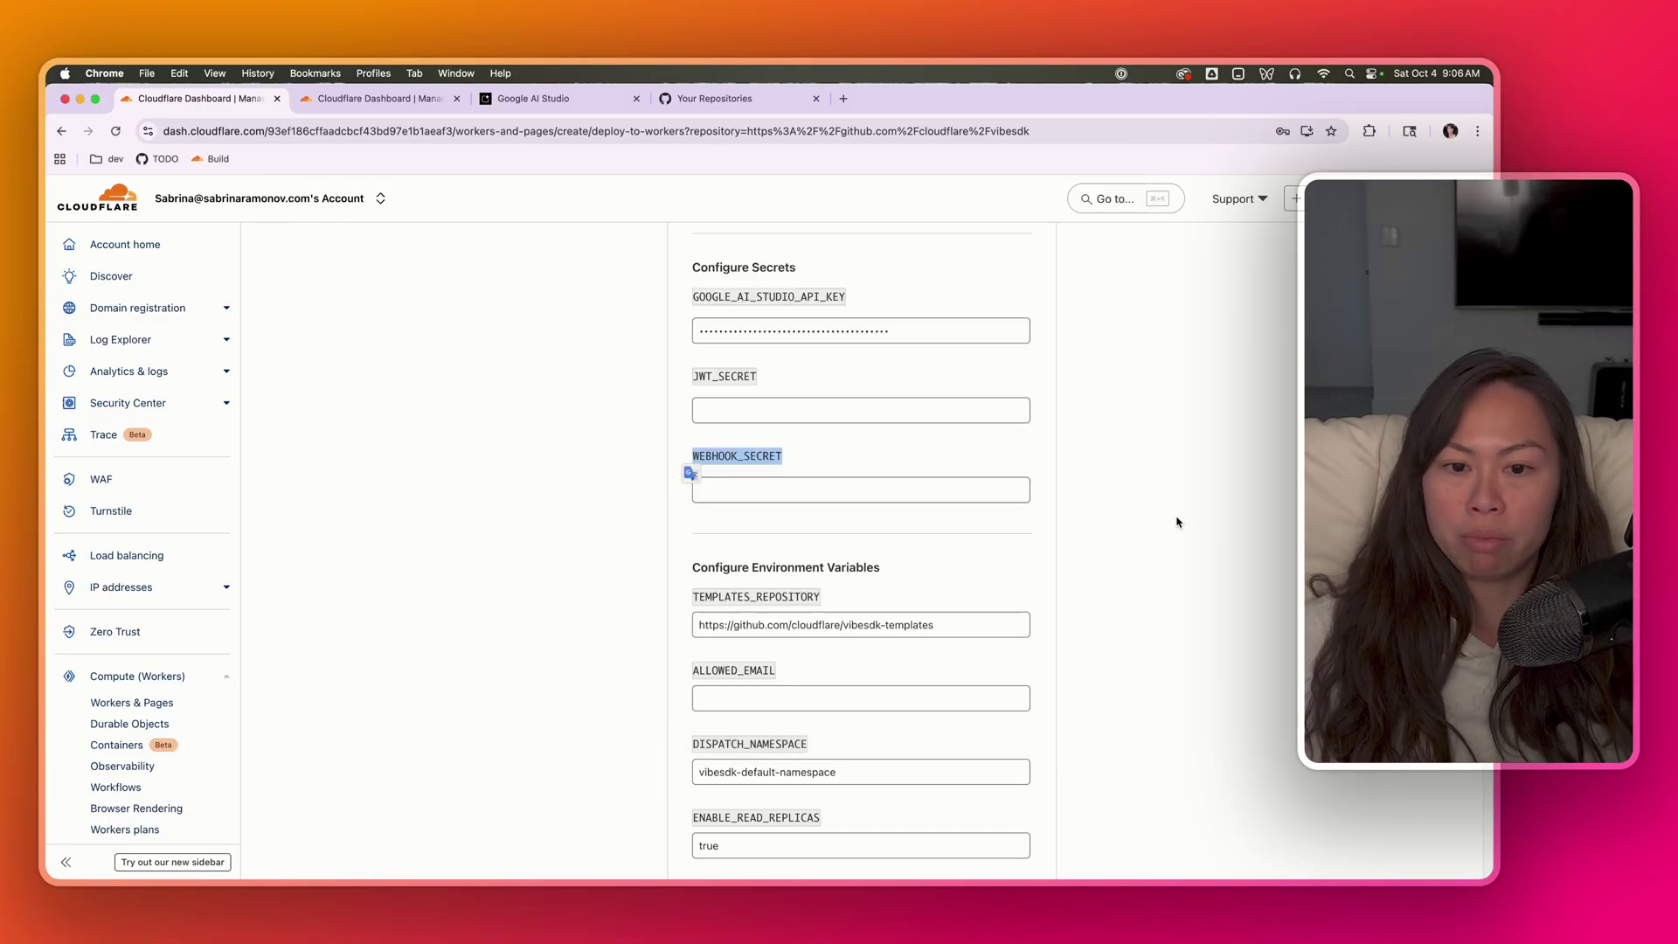
left_click(813, 410)
key("super+Tab")
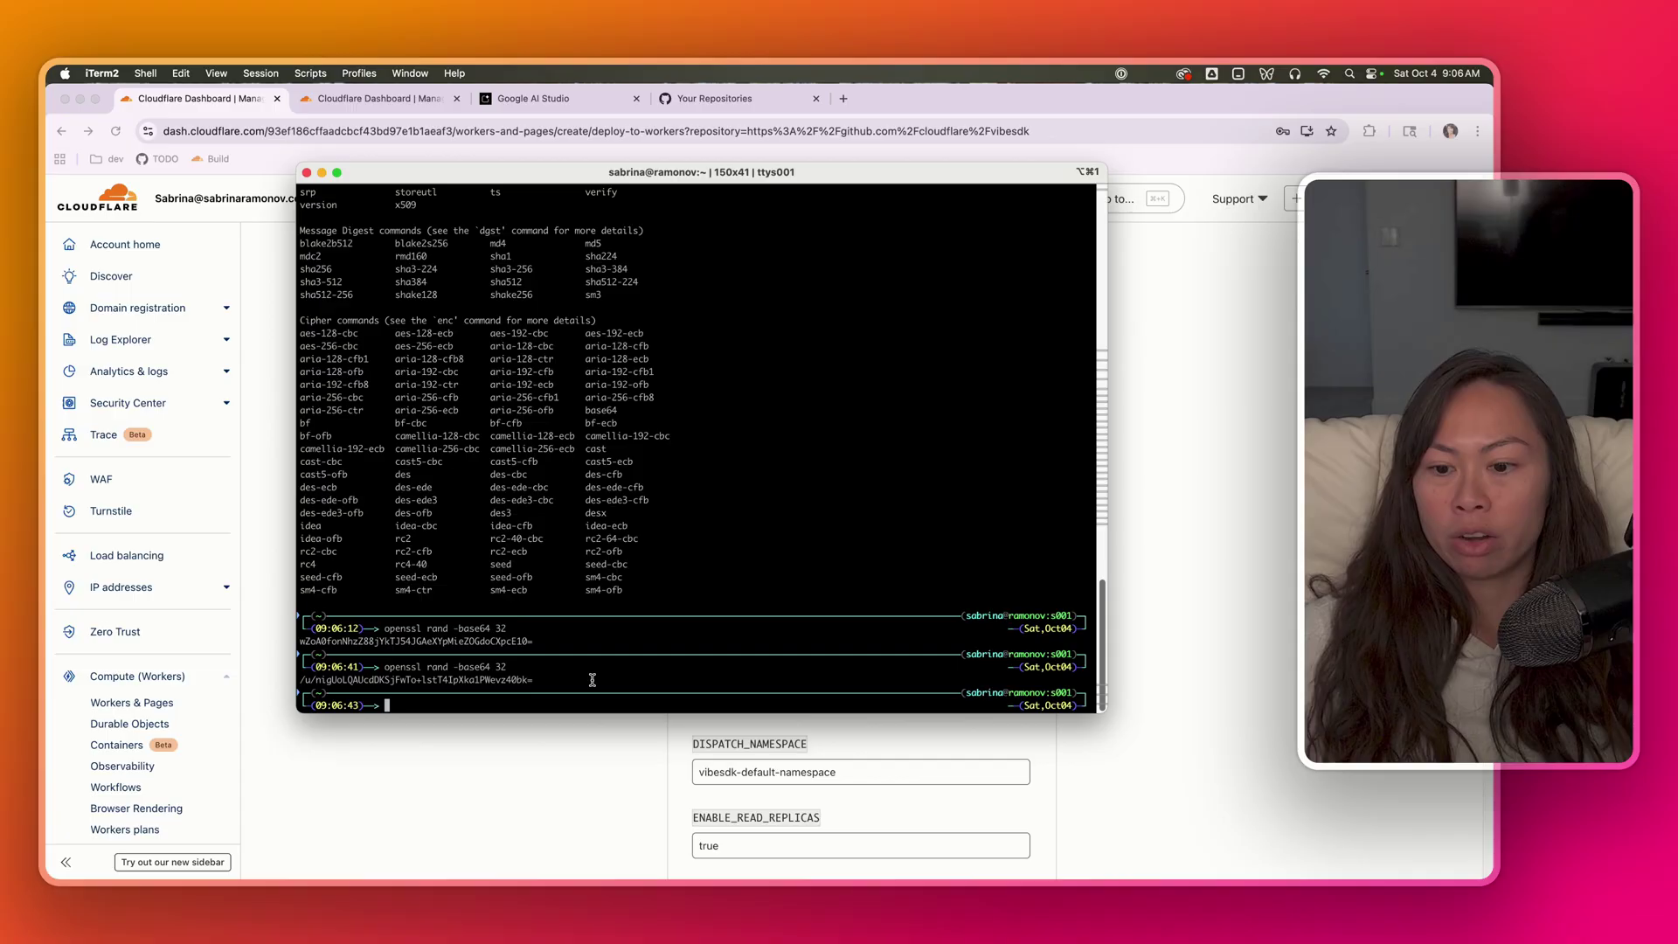
left_click_drag(593, 680, 292, 675)
left_click(1282, 498)
left_click(742, 492)
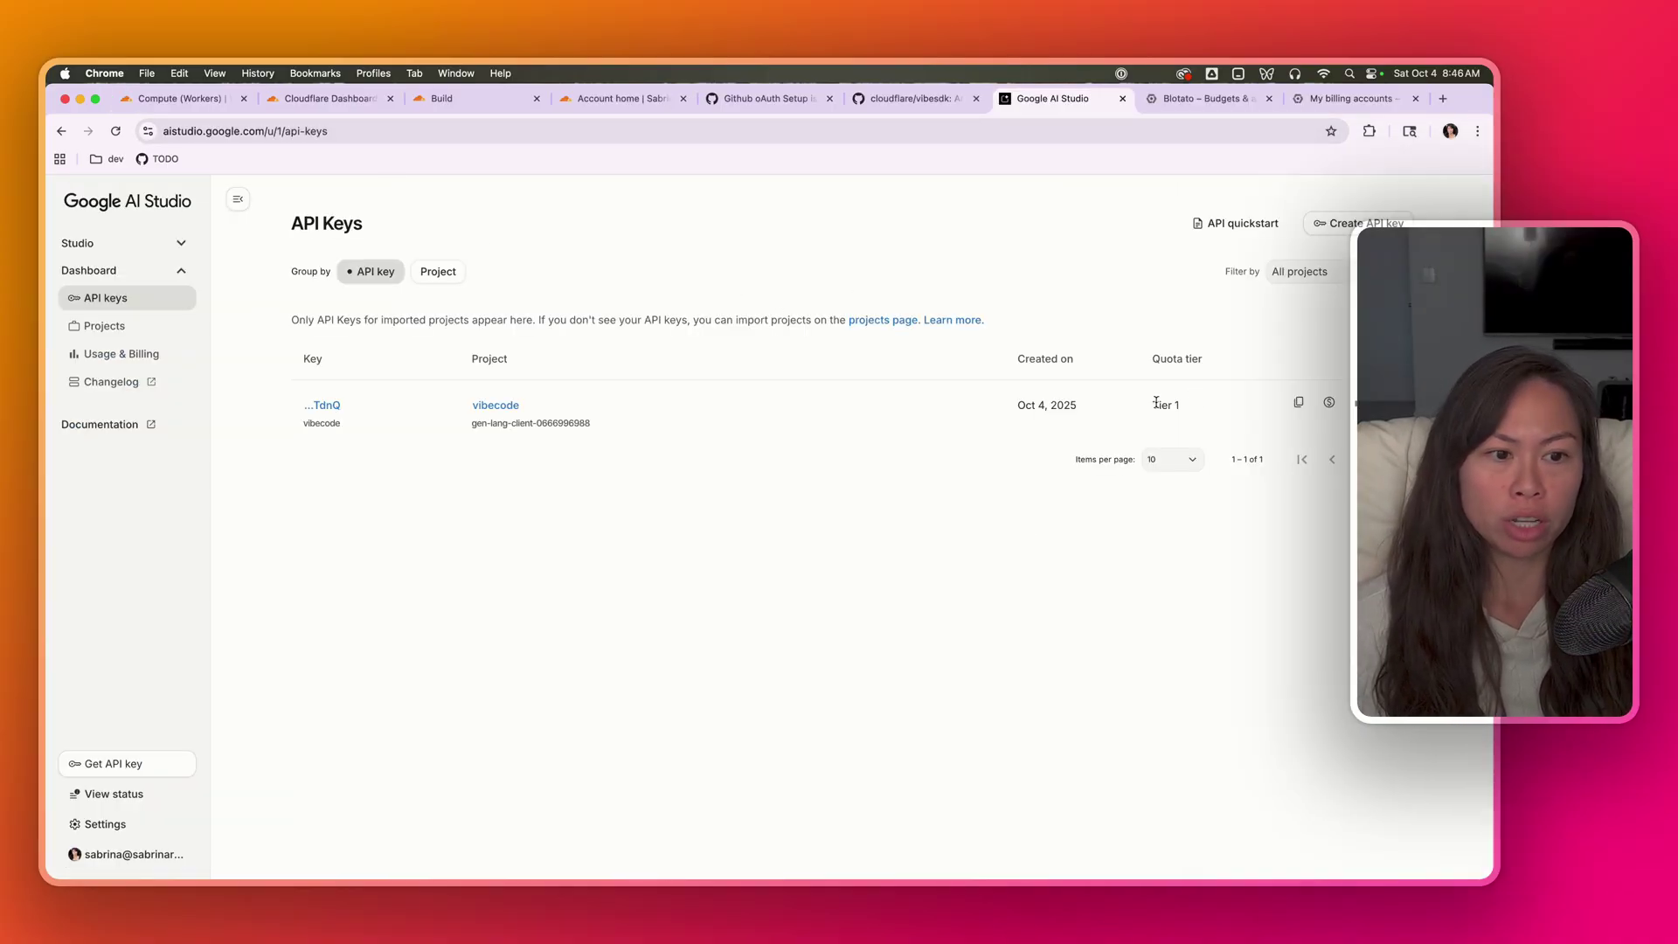
- Confirm the vibecode API key shows the Tier 1 quota tier
triple_click(1158, 403)
left_click(1158, 404)
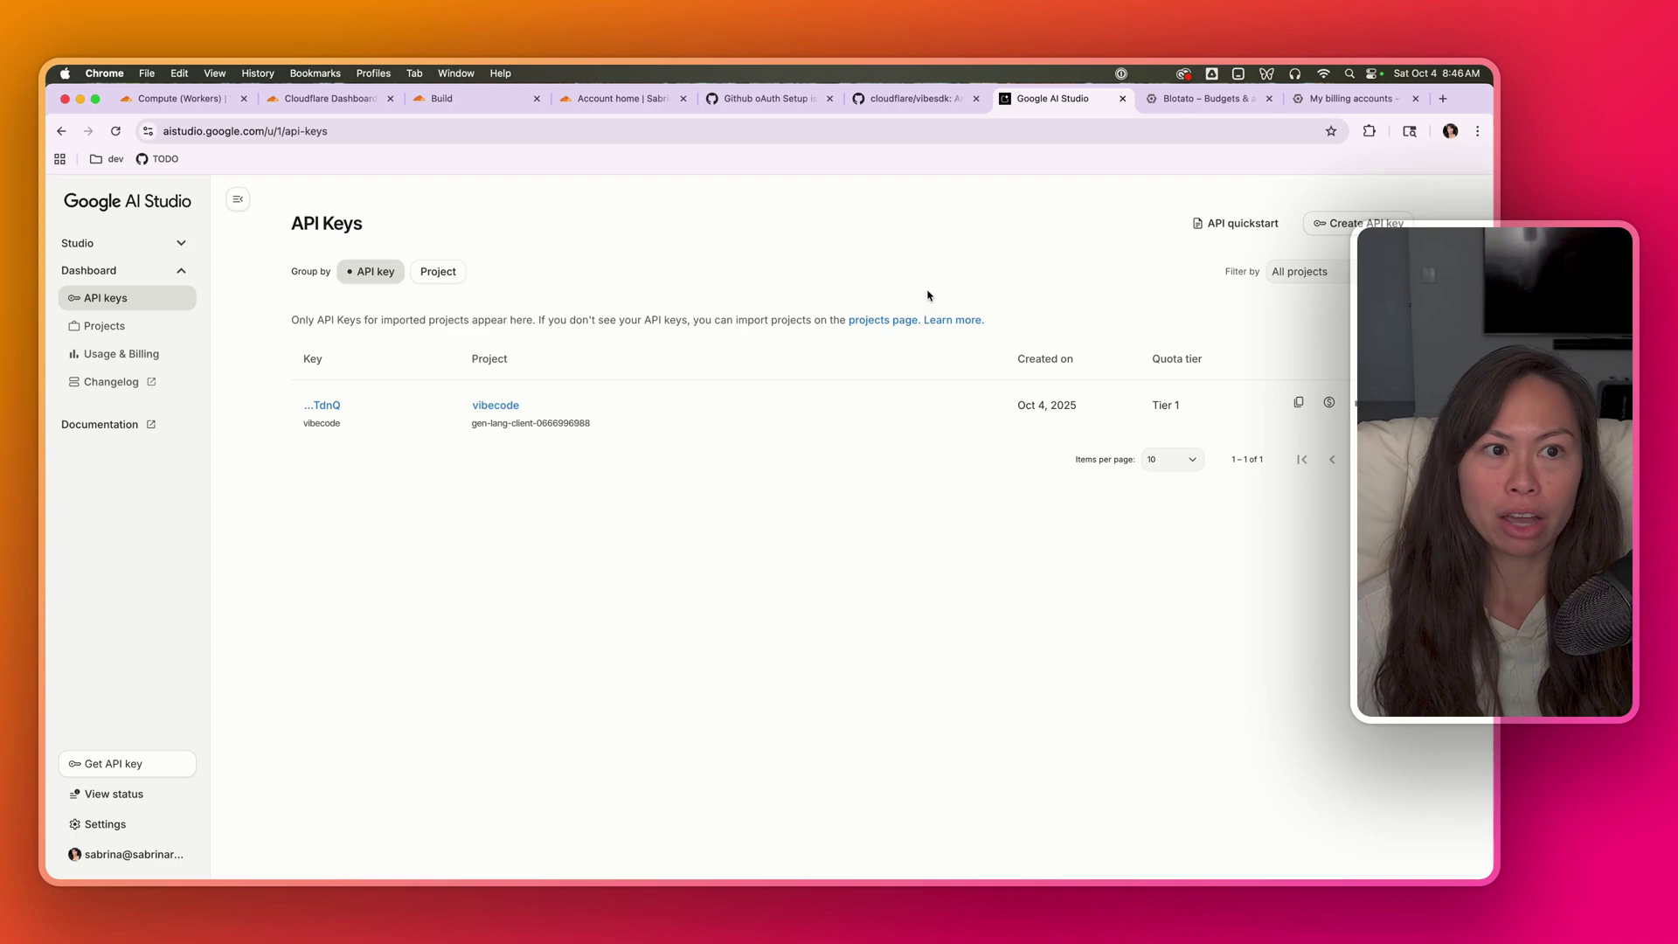
triple_click(1164, 405)
left_click(1337, 100)
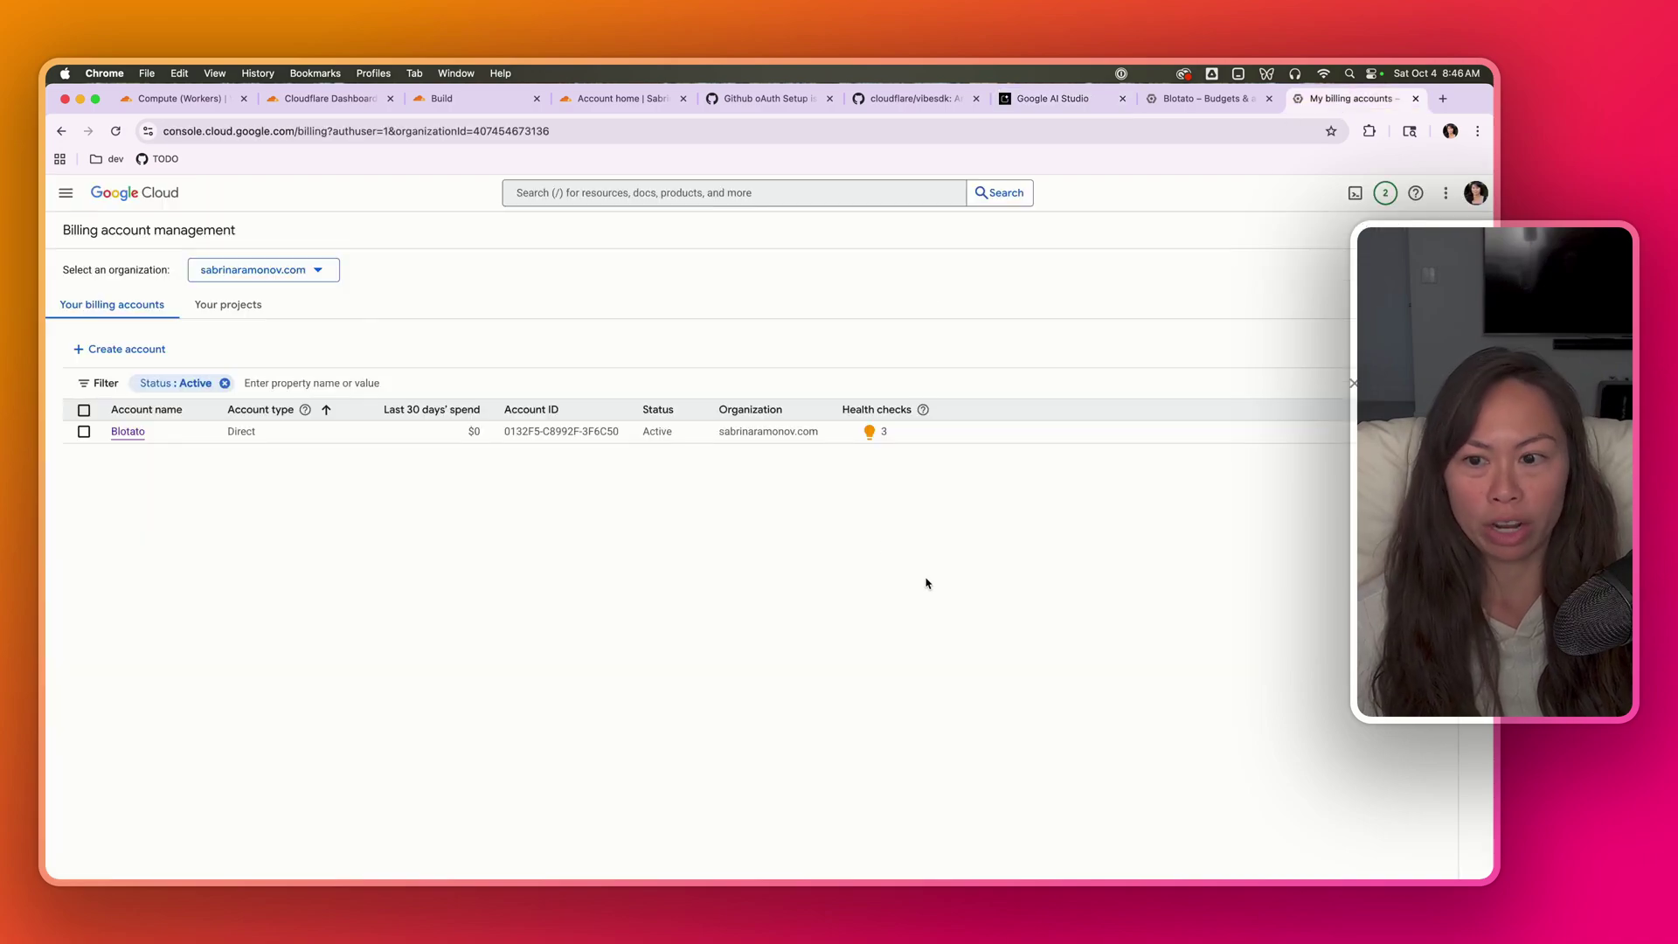
left_click(1058, 99)
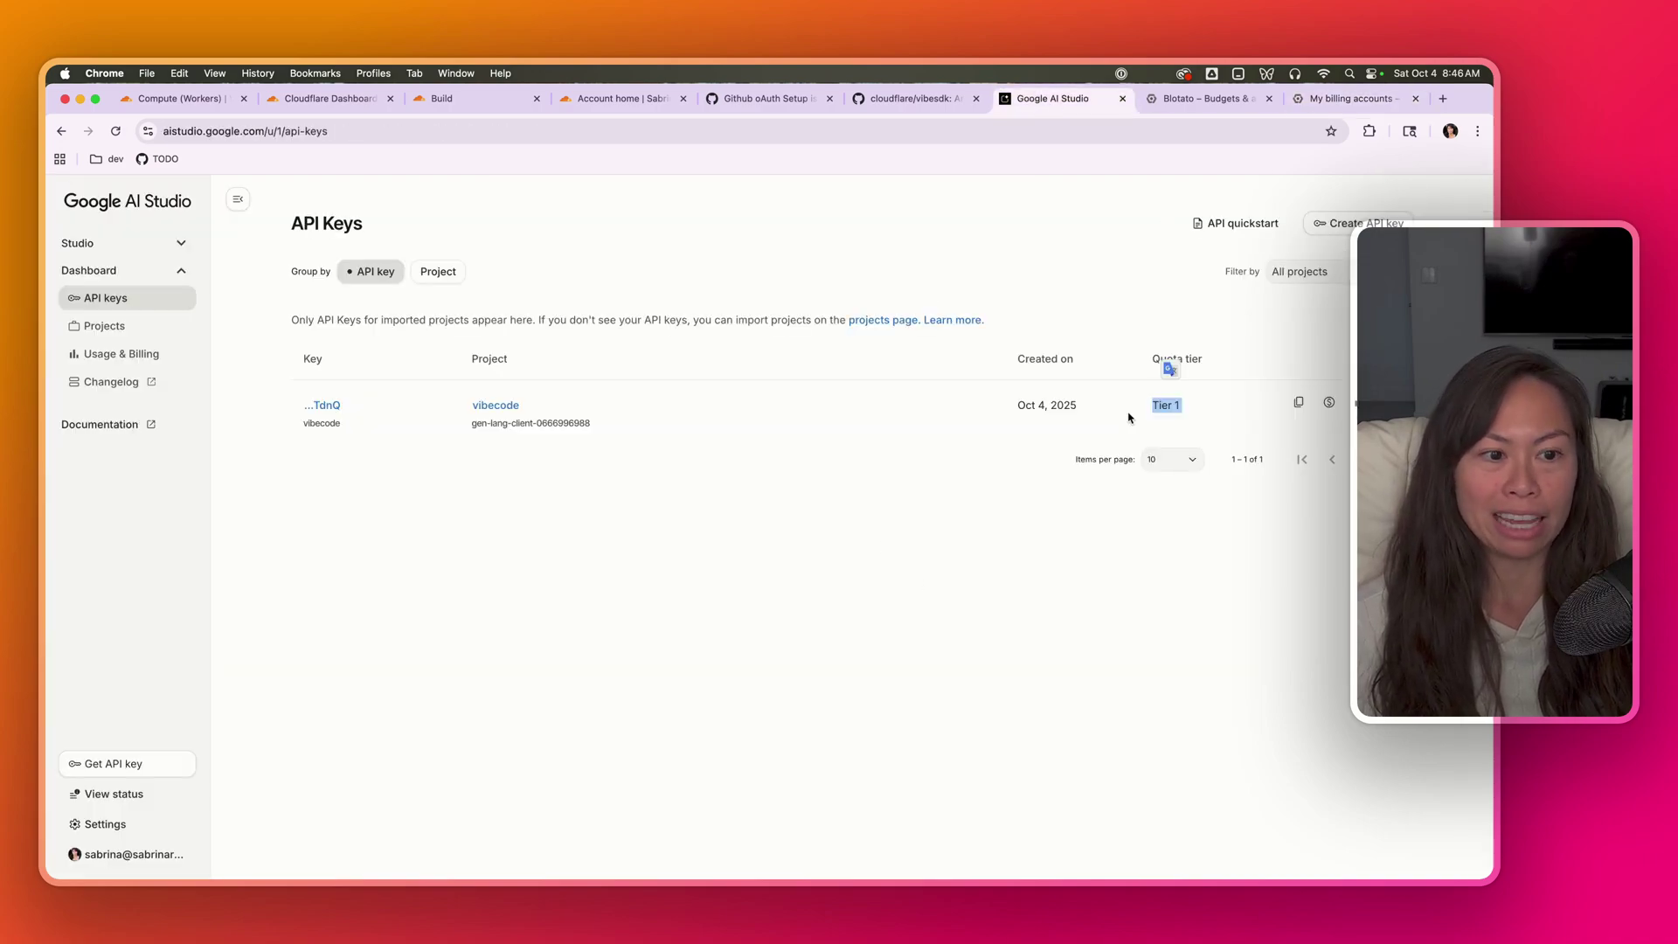
- Create and submit a new Google Cloud billing account
left_click(1202, 98)
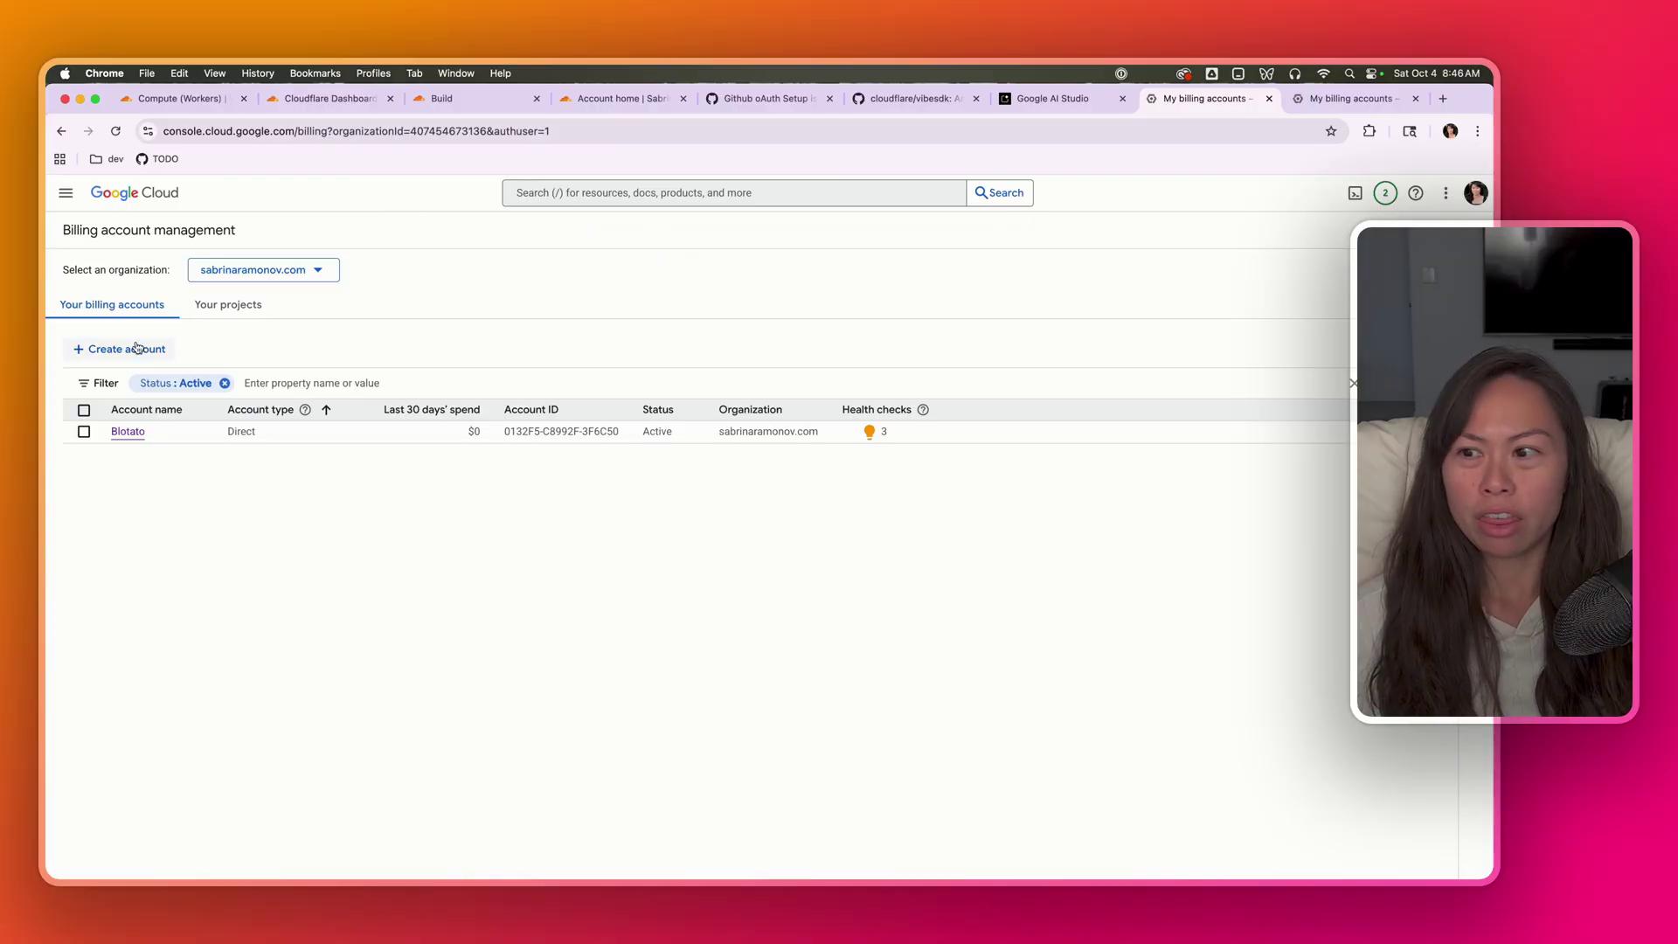
left_click(102, 348)
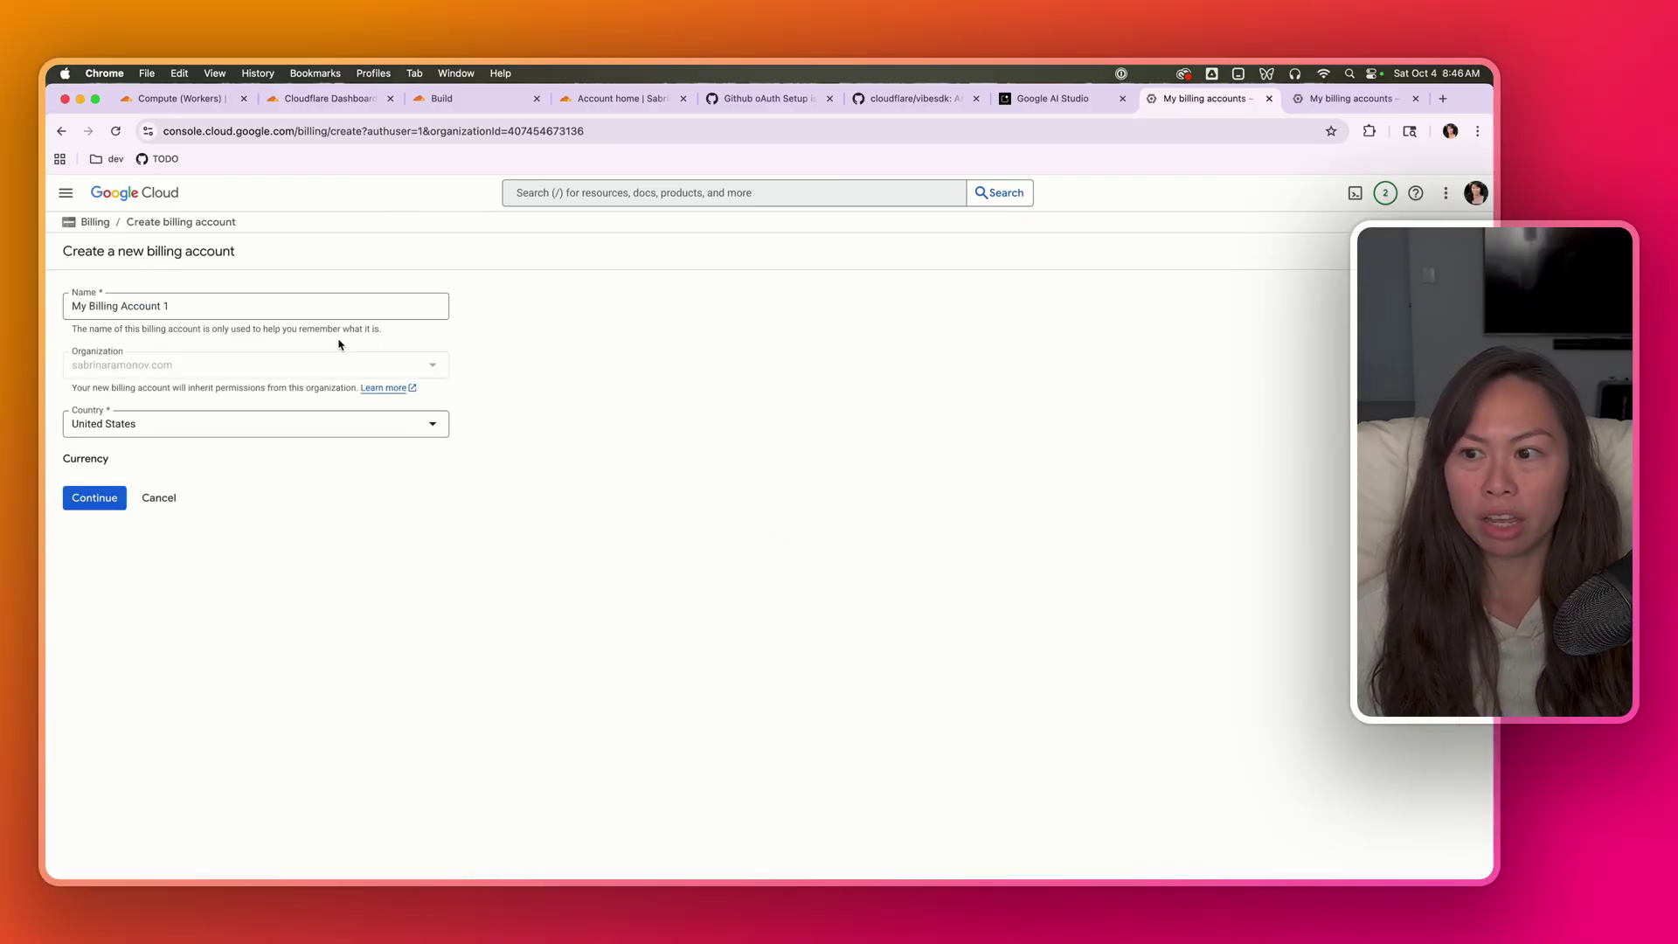
left_click(114, 522)
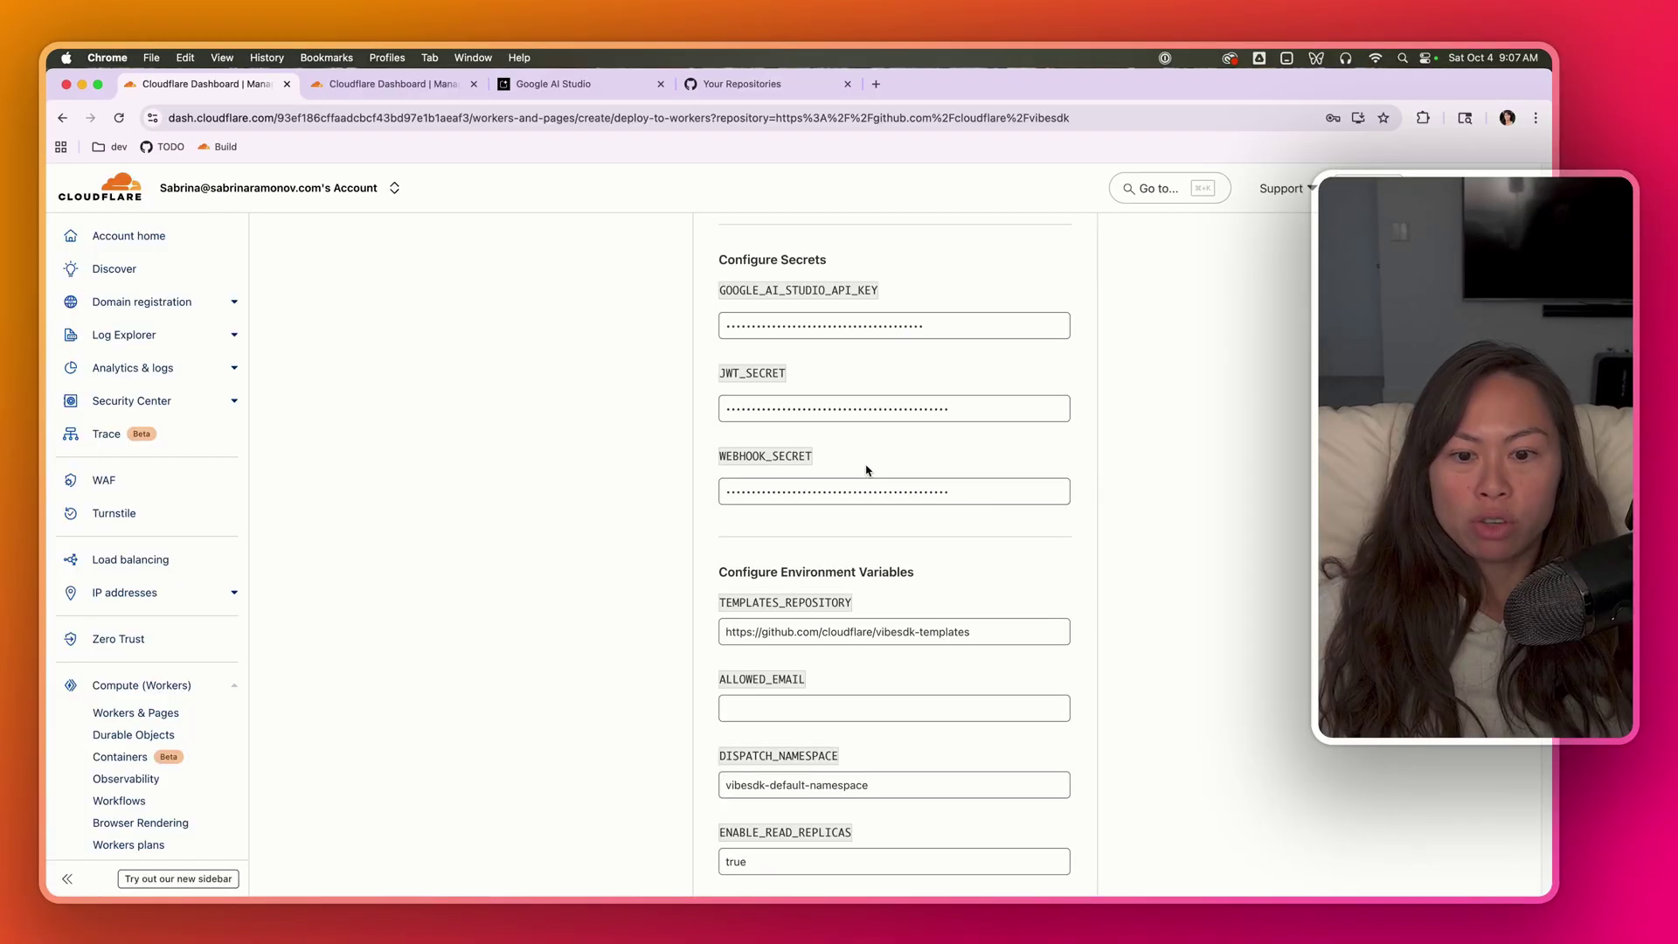
- Review the environment variables, including the TEMPLATES_REPOSITORY URL and the ALLOWED_EMAIL field
scroll(769, 393, "down", 5)
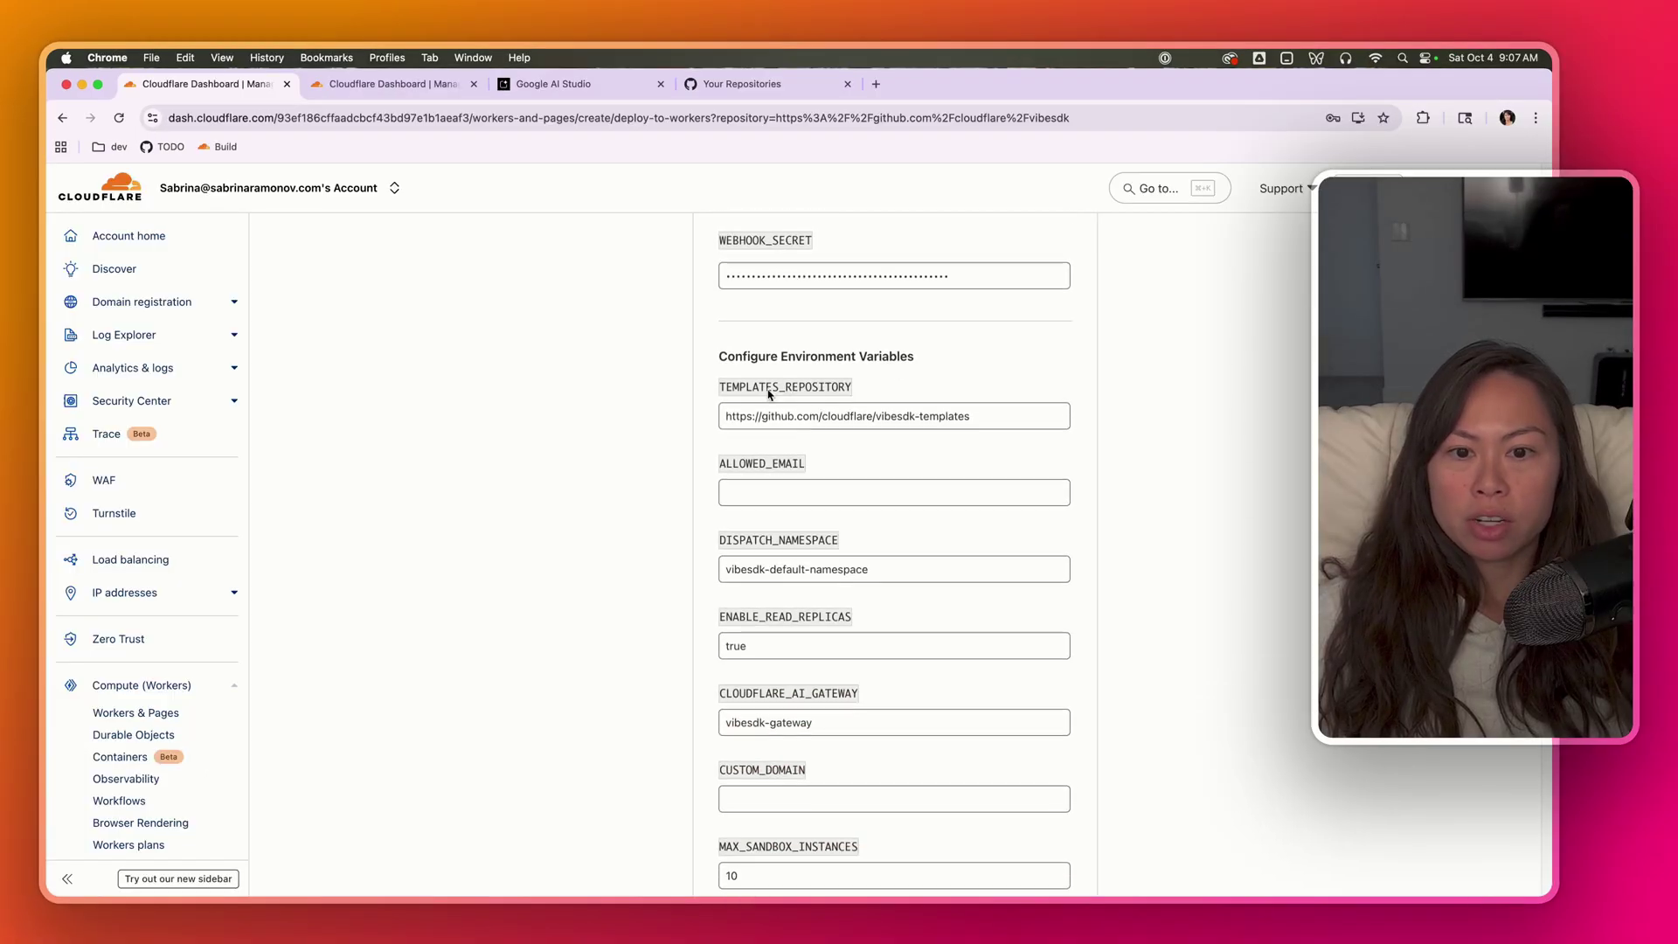
left_click_drag(746, 368, 711, 354)
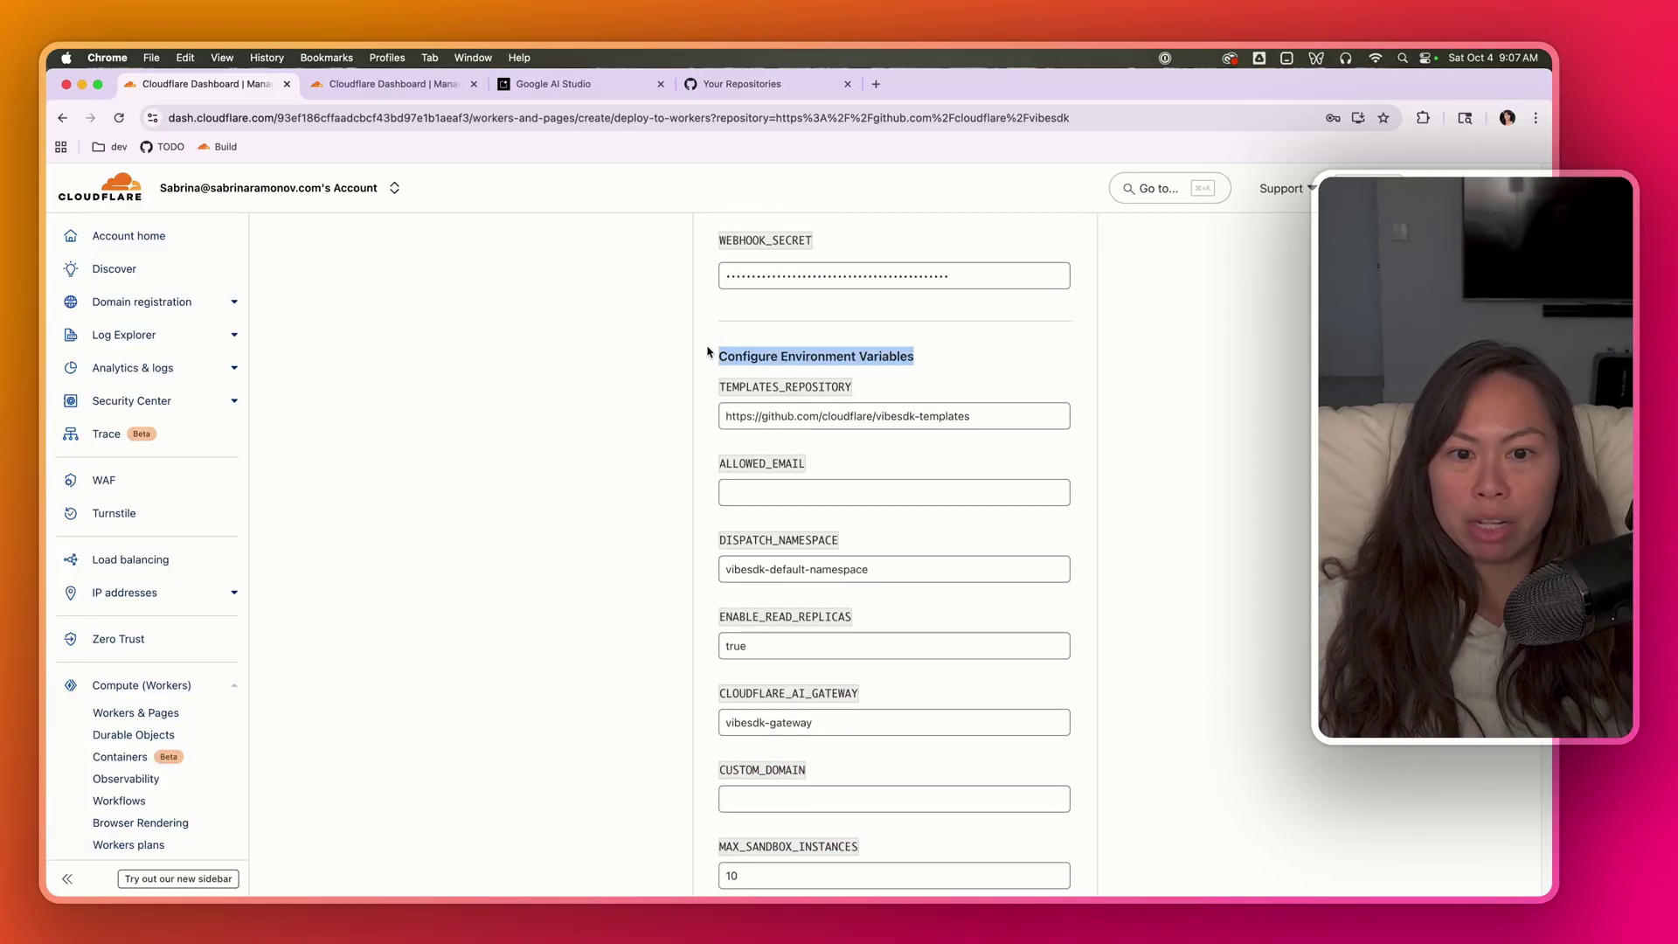
left_click(868, 351)
left_click_drag(1029, 425, 660, 419)
left_click(923, 416)
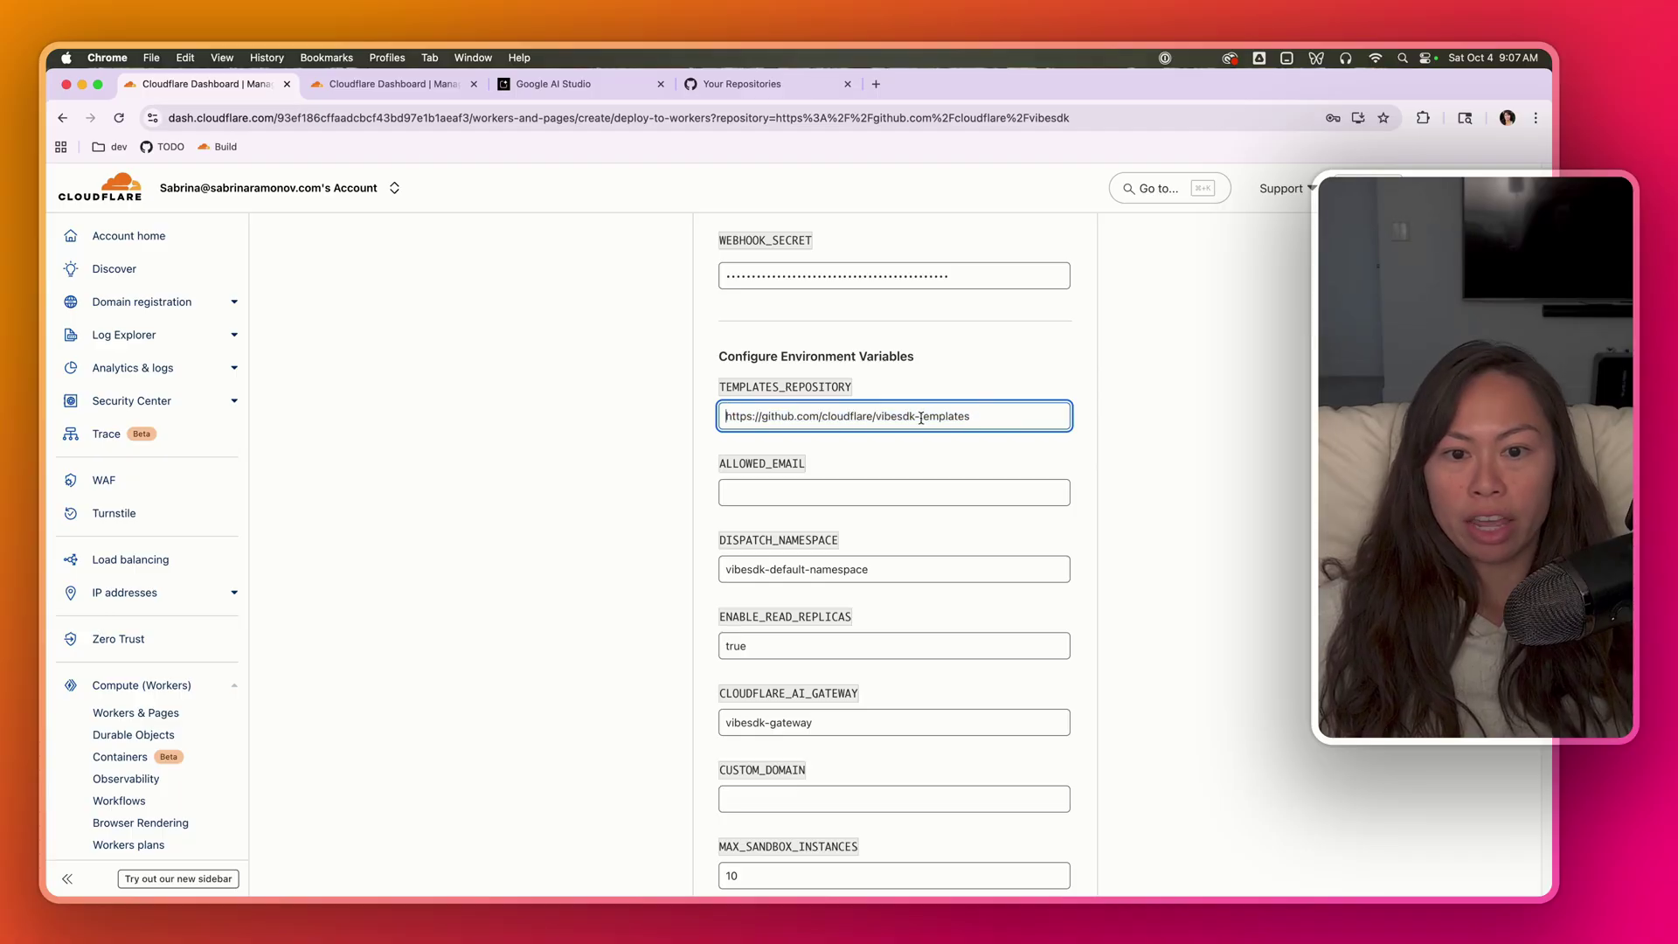
key("alt+shift+Right")
triple_click(821, 423)
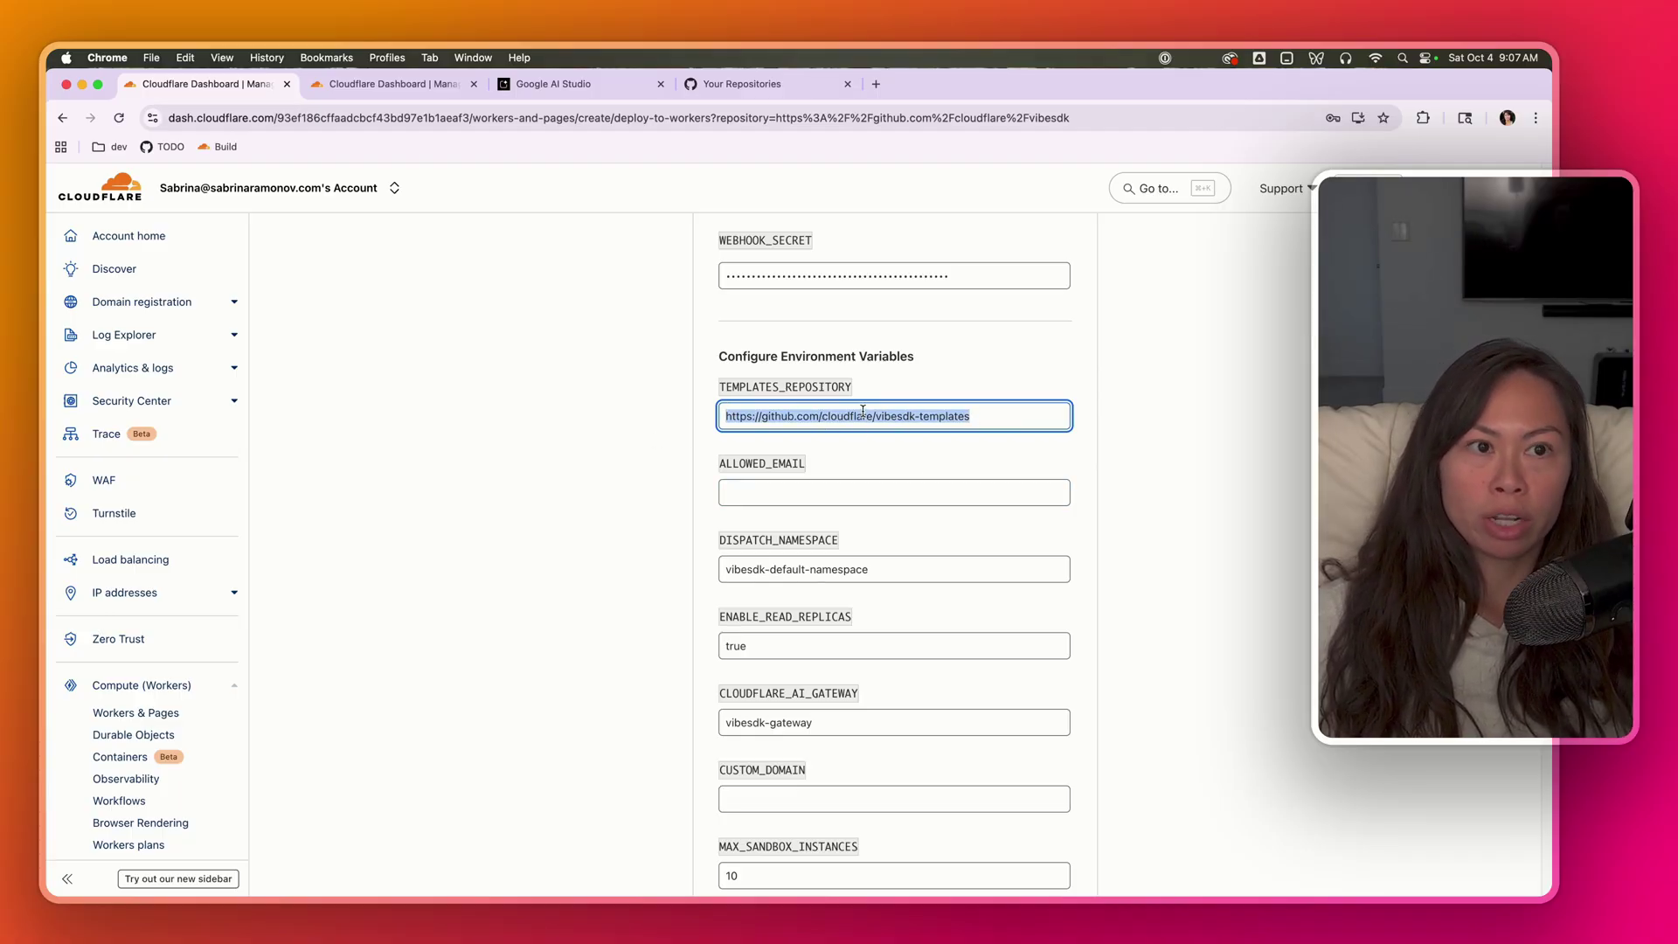
left_click(1024, 412)
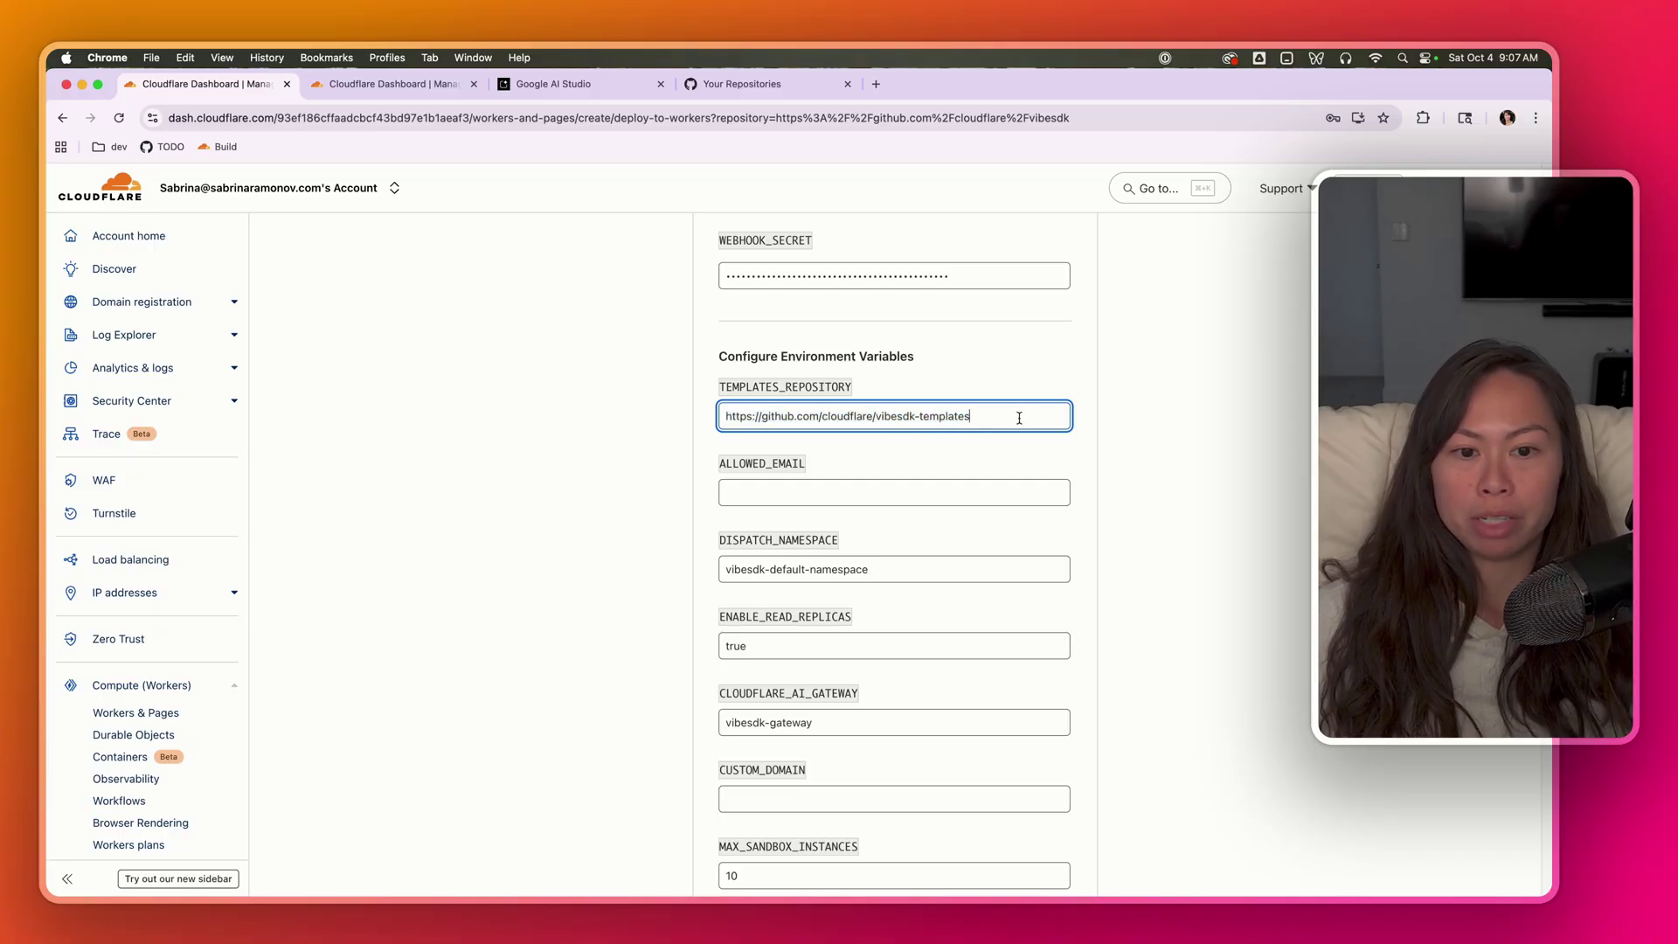
key("super+a")
left_click(805, 484)
scroll(805, 484, "down", 1)
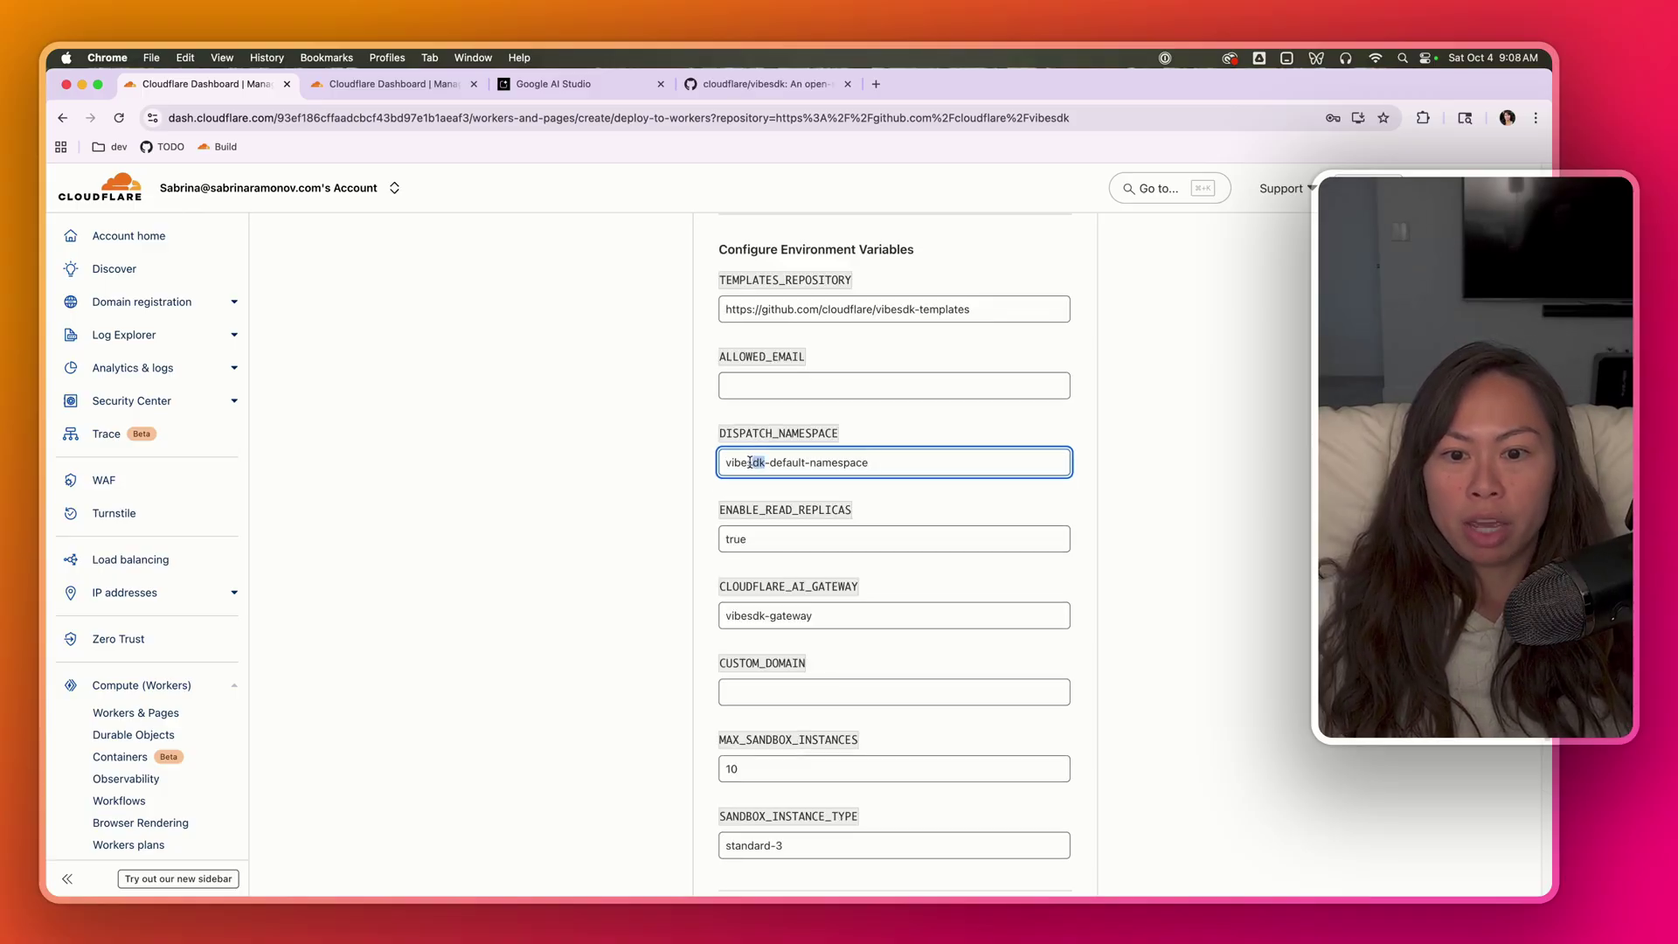
- Rename the namespace and AI gateway to vibecode-default-namespace and vibecode-gateway
type("code")
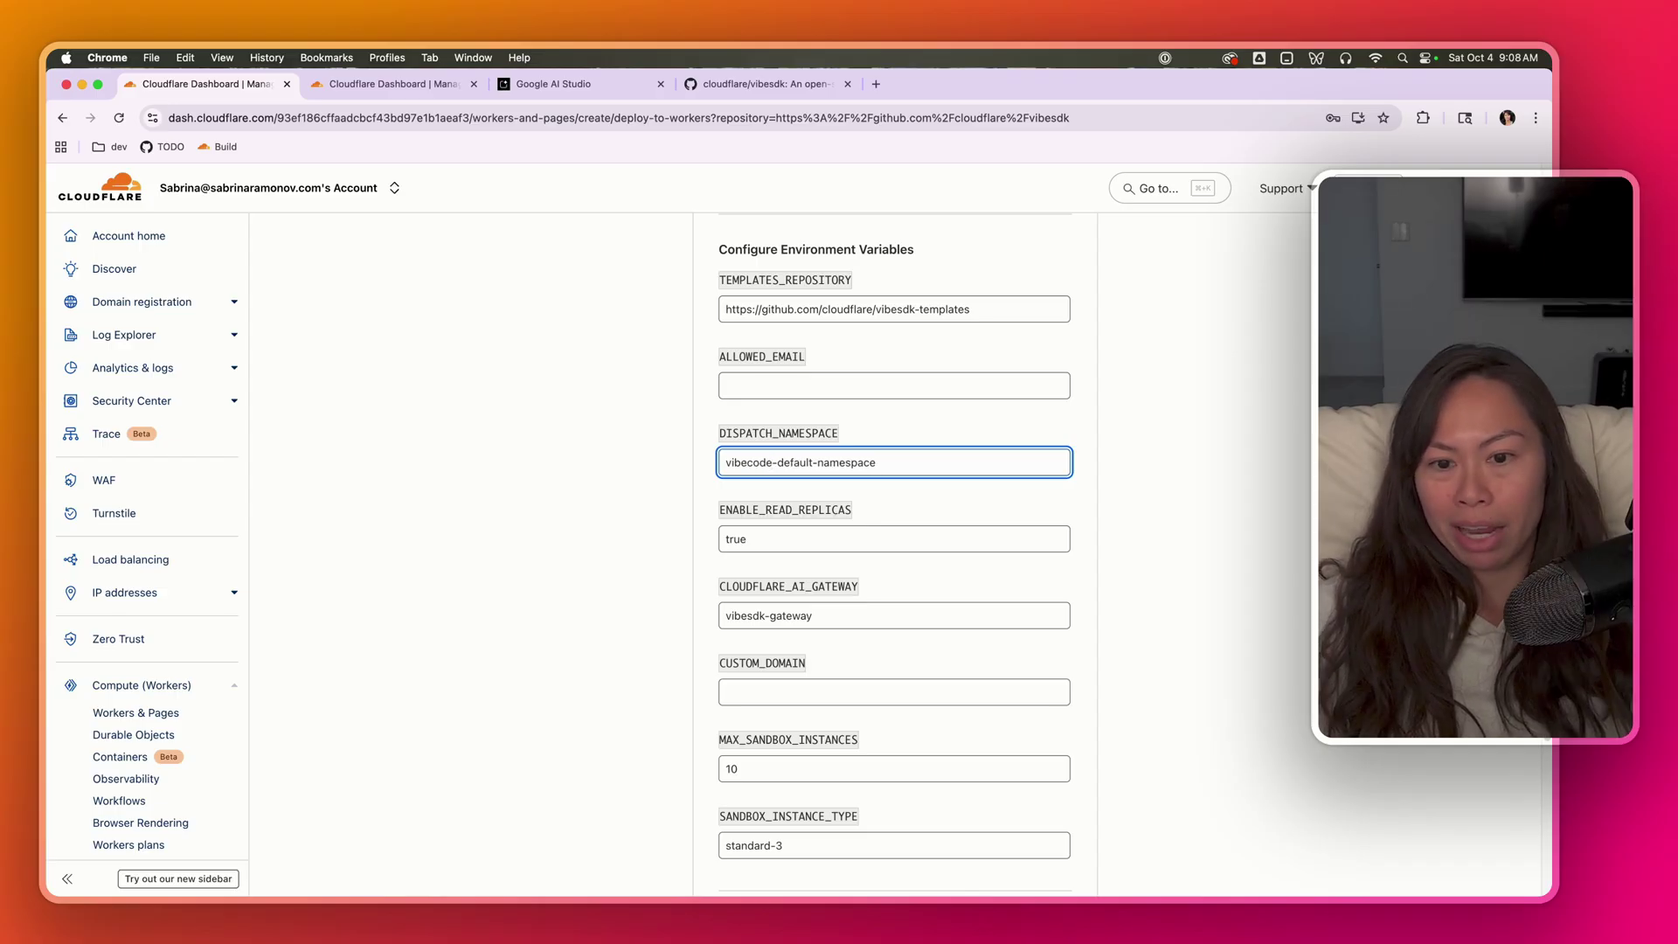
left_click_drag(772, 462, 695, 465)
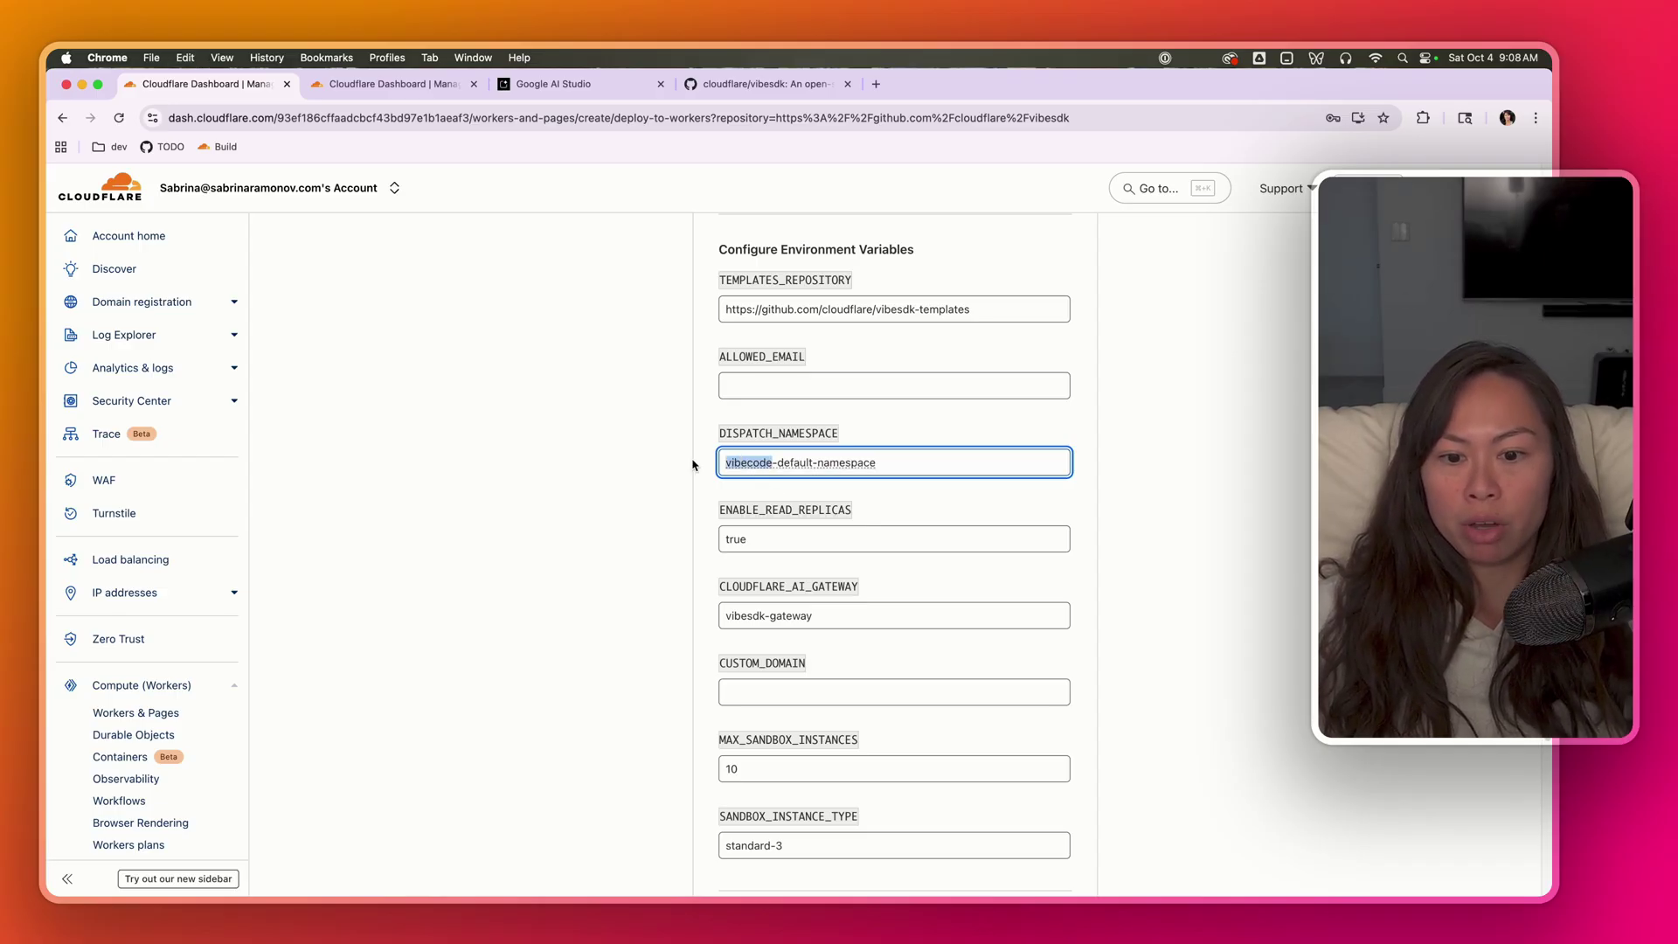
left_click(765, 644)
left_click(768, 615)
left_click_drag(771, 615, 724, 615)
type("vibecode")
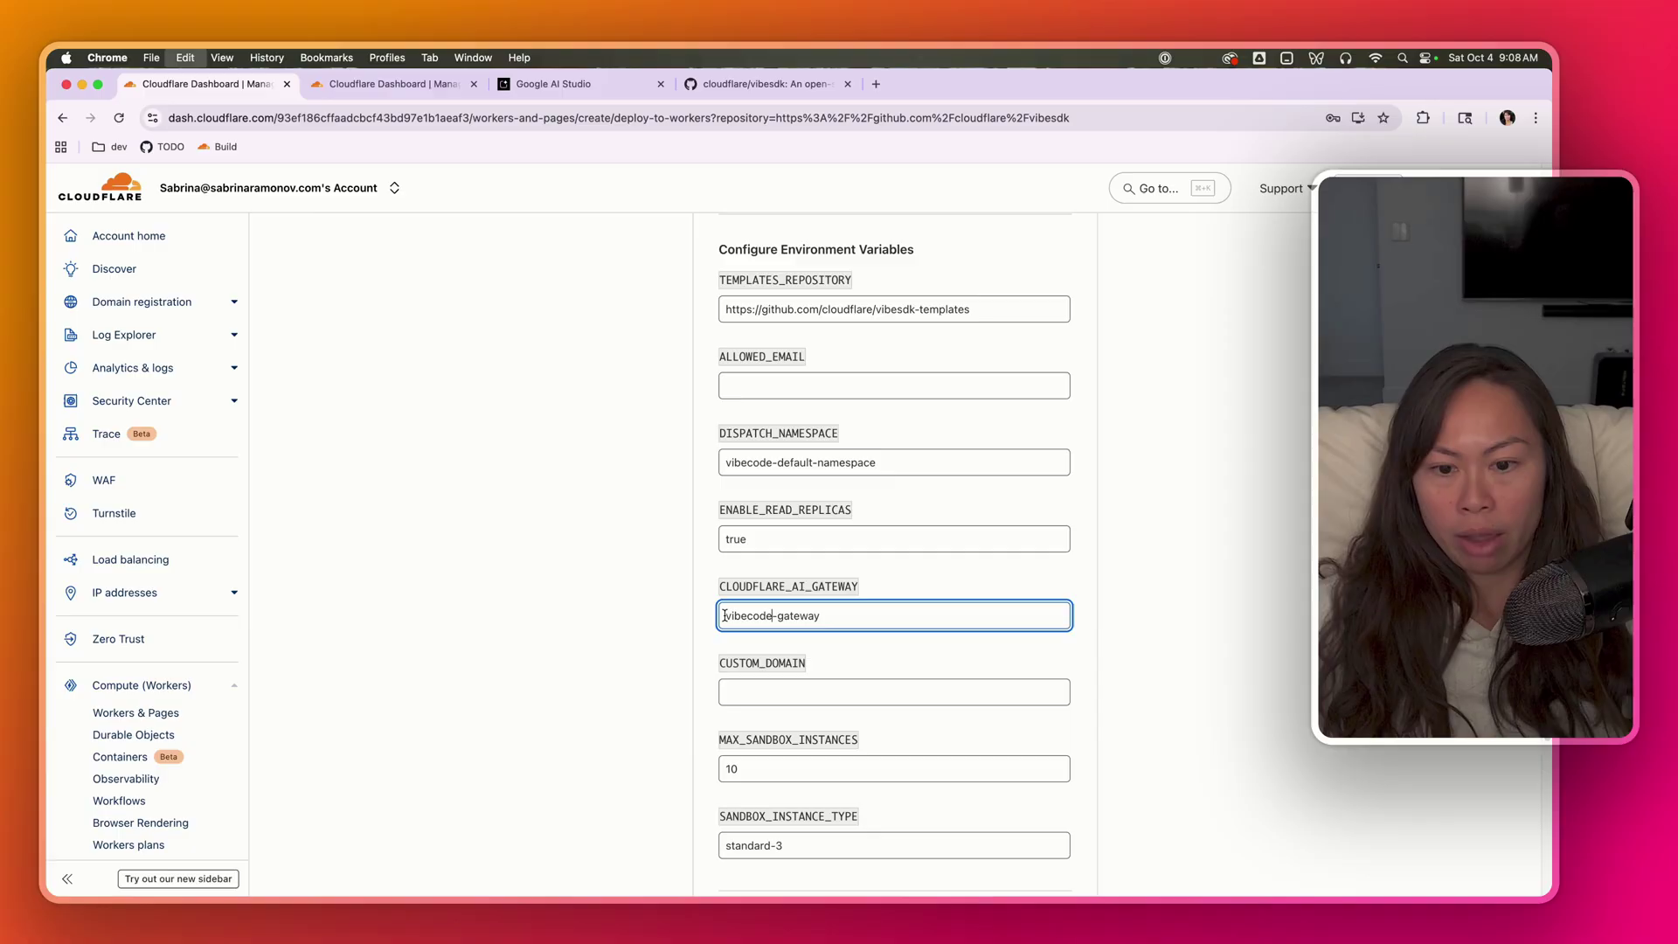
- Change SANDBOX_INSTANCE_TYPE from standard-3 to standard-4
scroll(725, 615, "down", 3)
left_click_drag(863, 667, 680, 671)
scroll(680, 671, "down", 3)
left_click(798, 531)
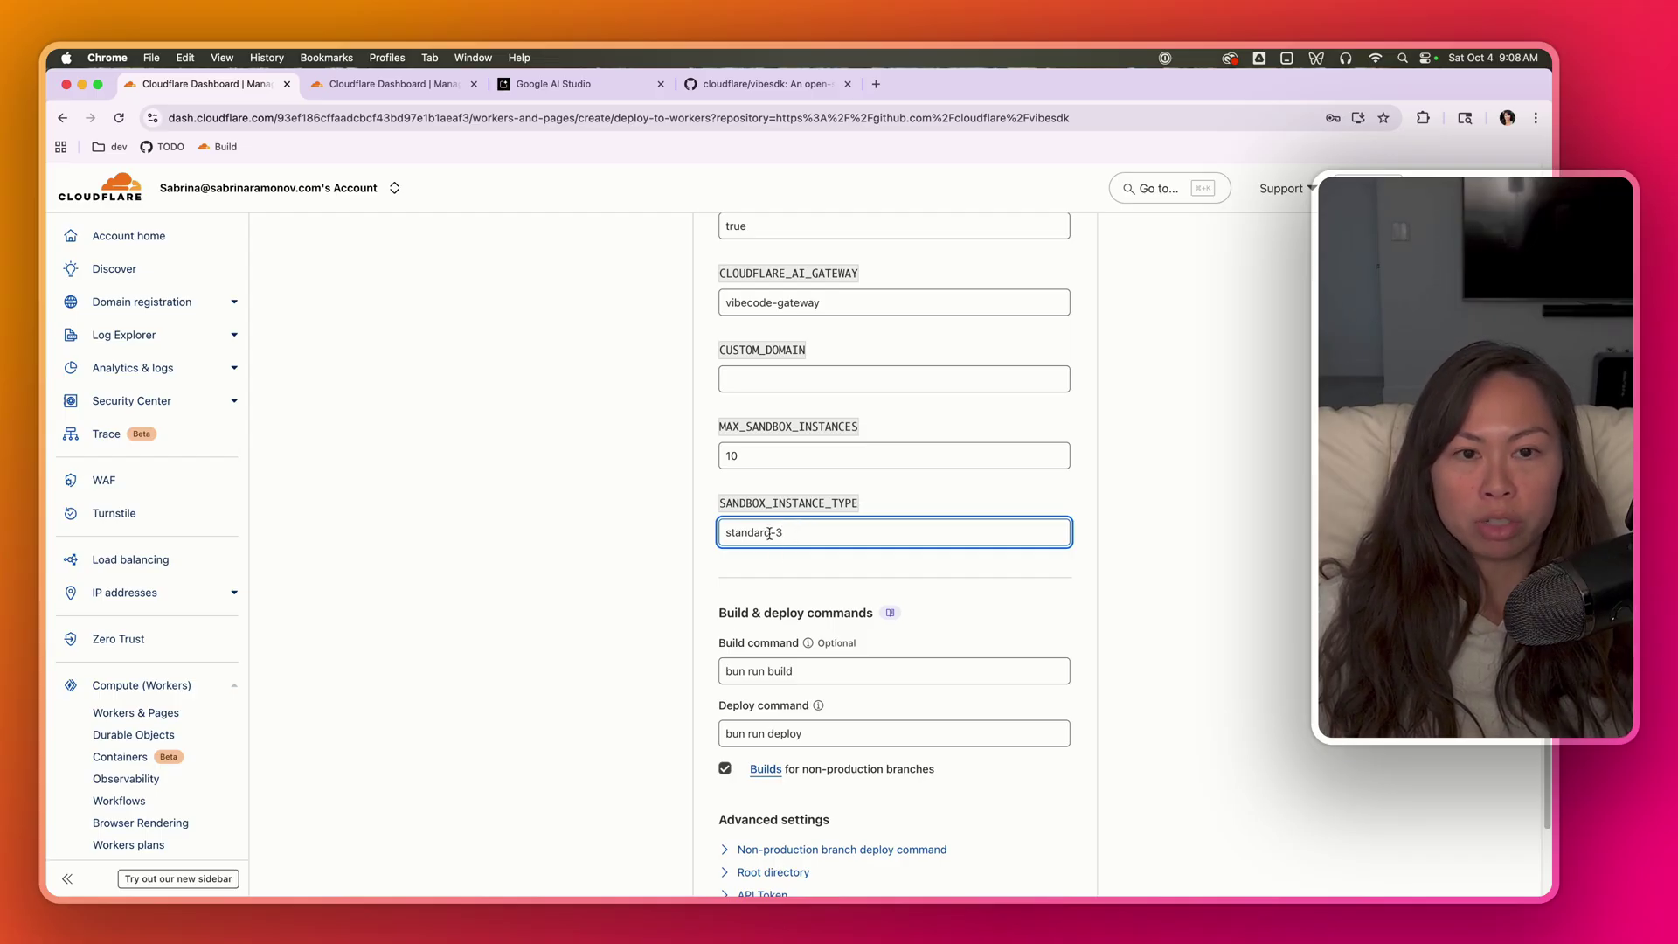
key("BackSpace")
type("4")
left_click(626, 608)
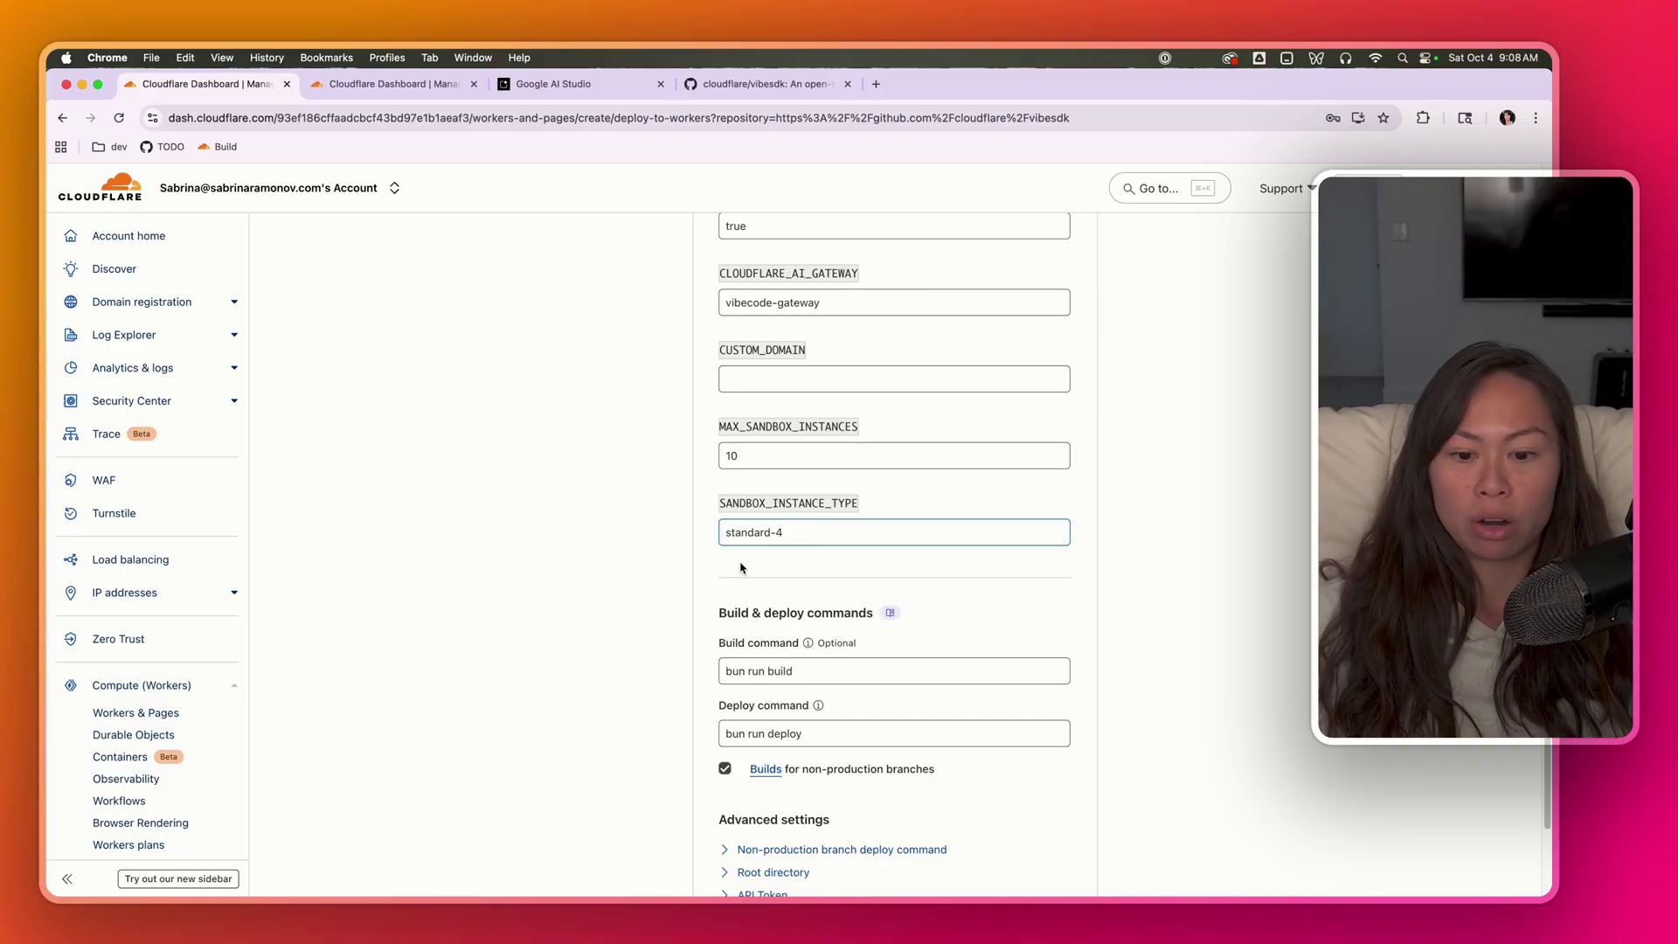
scroll(616, 618, "down", 3)
scroll(865, 635, "up", 20)
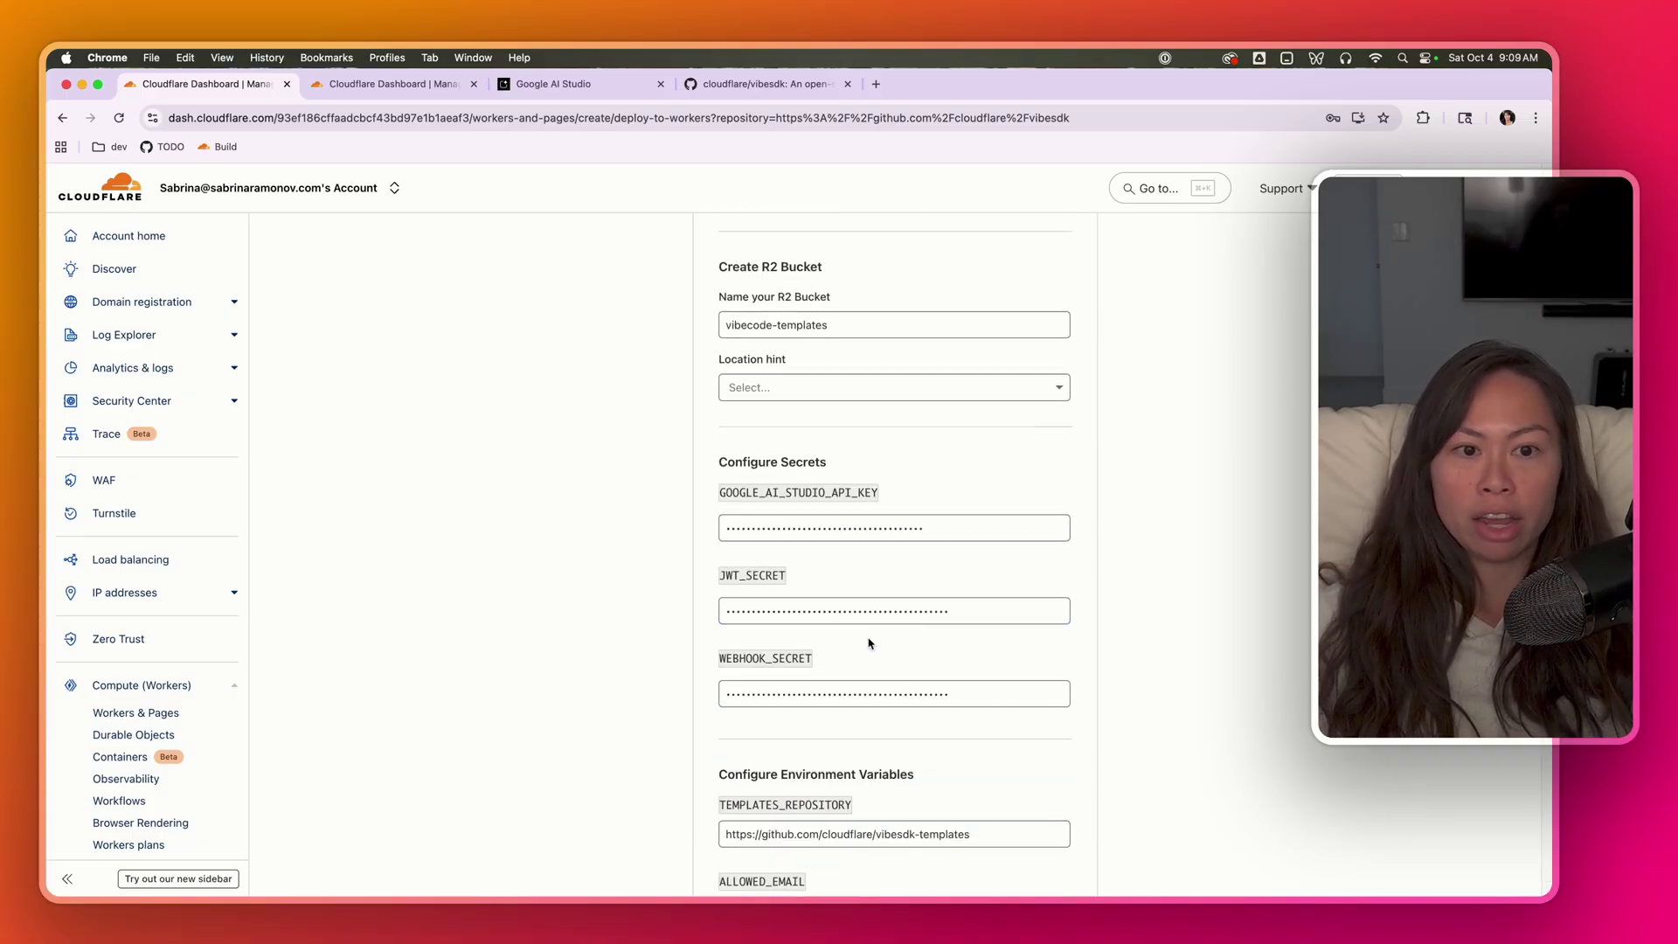
scroll(874, 630, "down", 5)
scroll(951, 620, "up", 5)
left_click(950, 620)
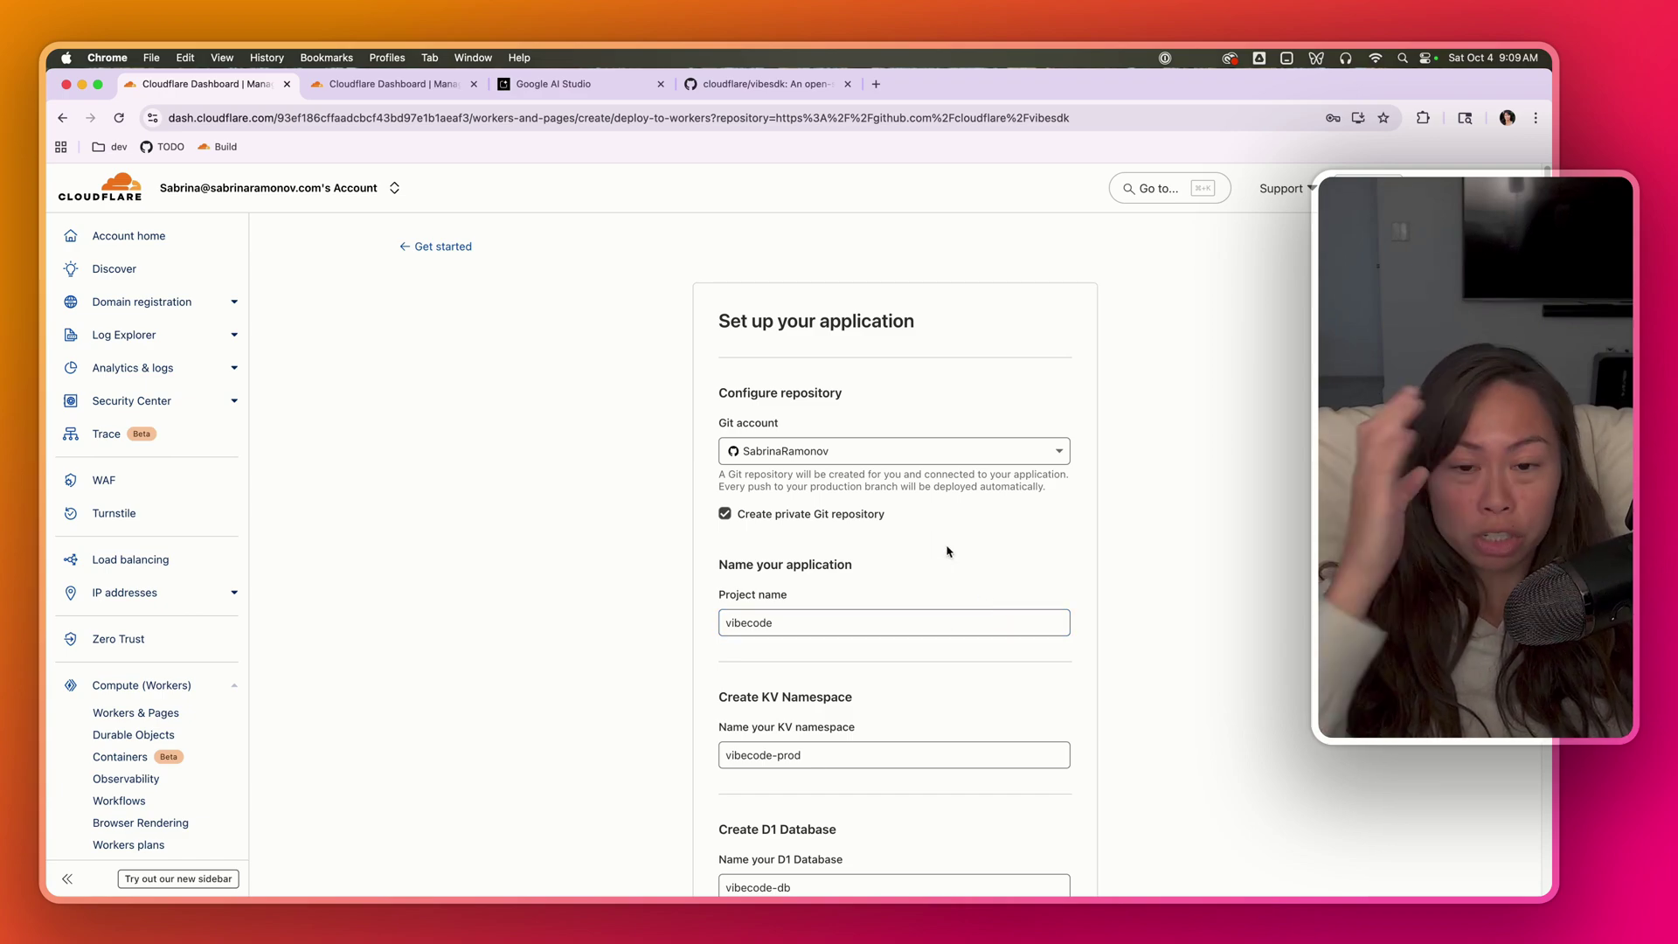
left_click(859, 480)
scroll(1207, 443, "down", 3)
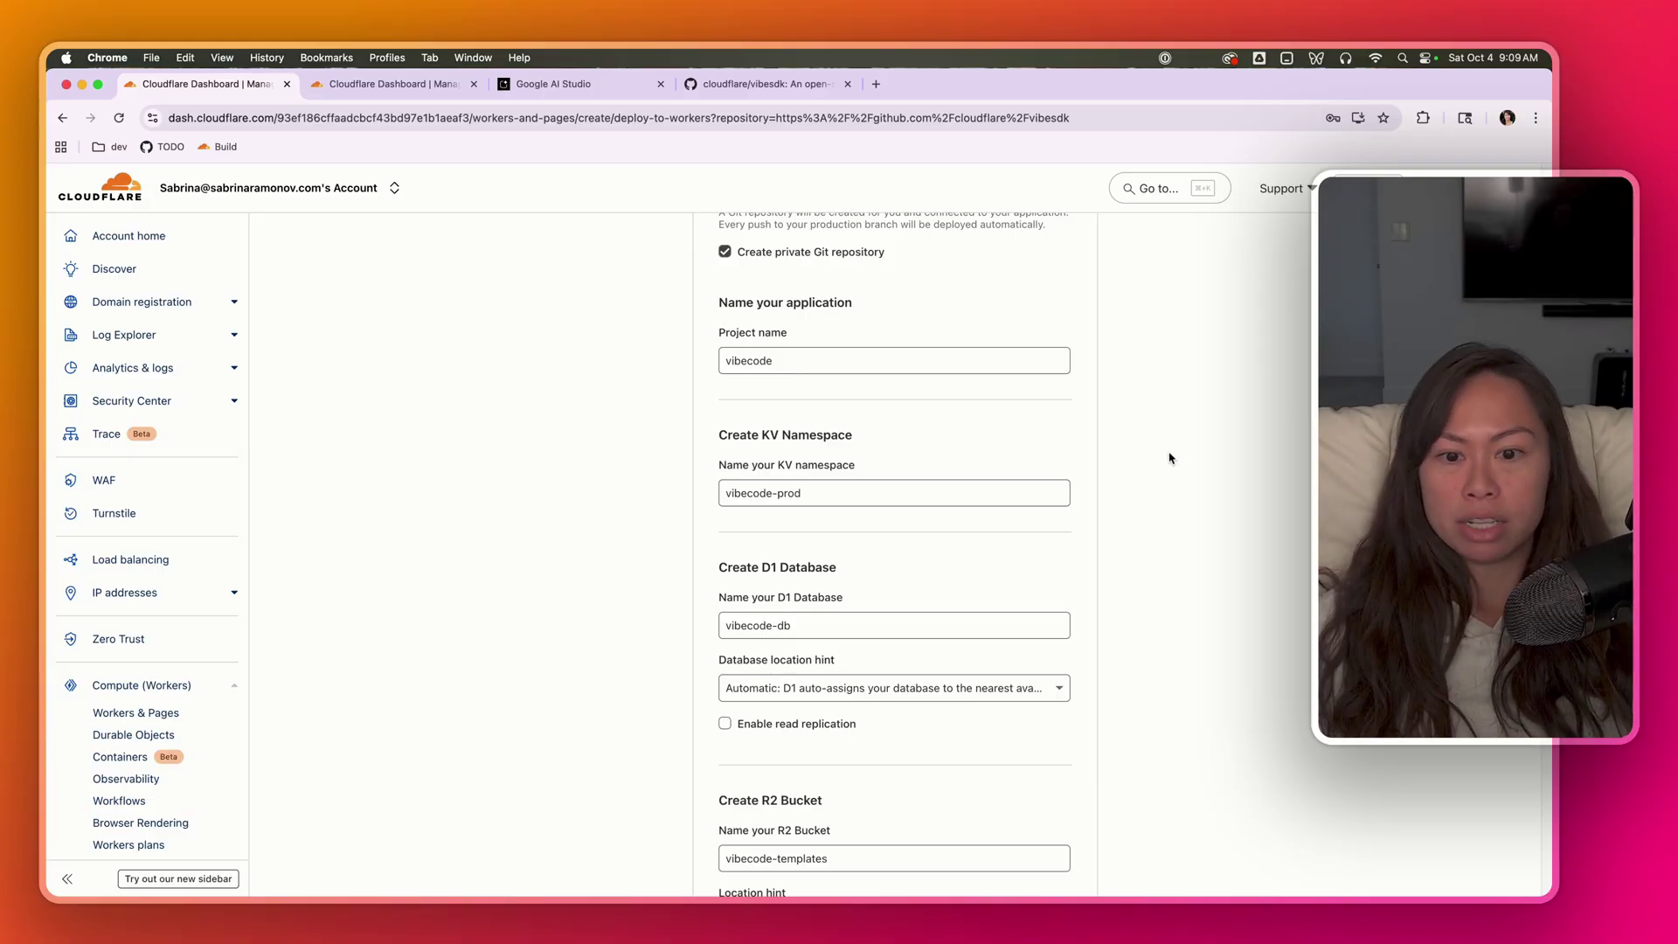
left_click(779, 361)
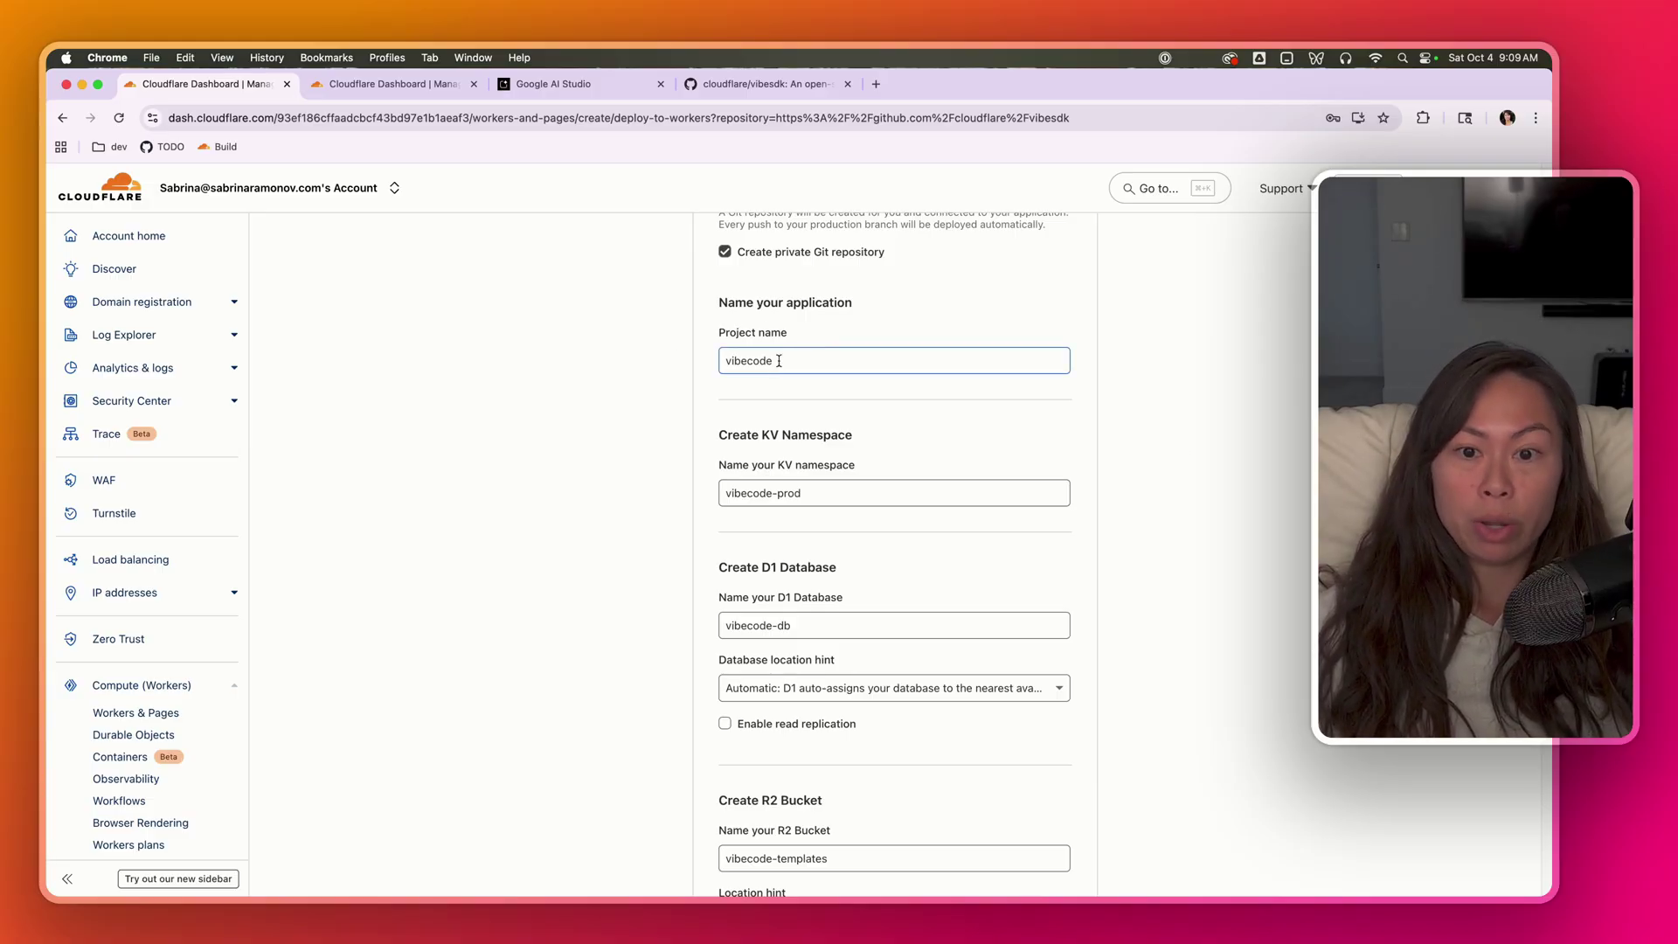
scroll(786, 455, "down", 3)
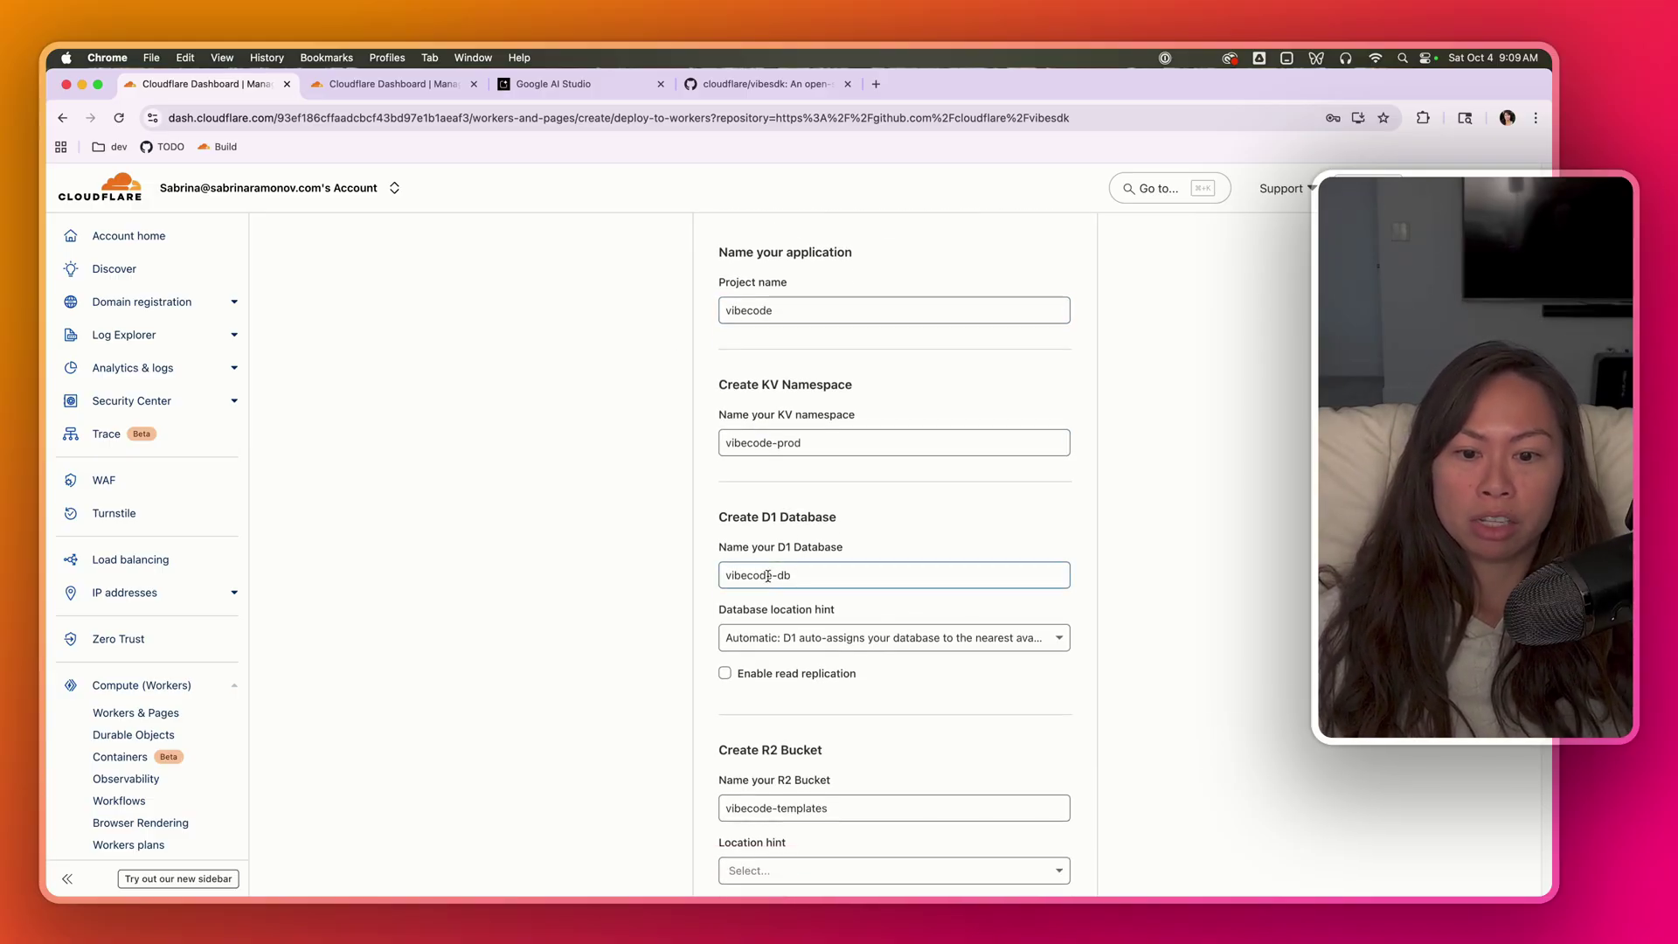
scroll(778, 617, "down", 2)
left_click(816, 549)
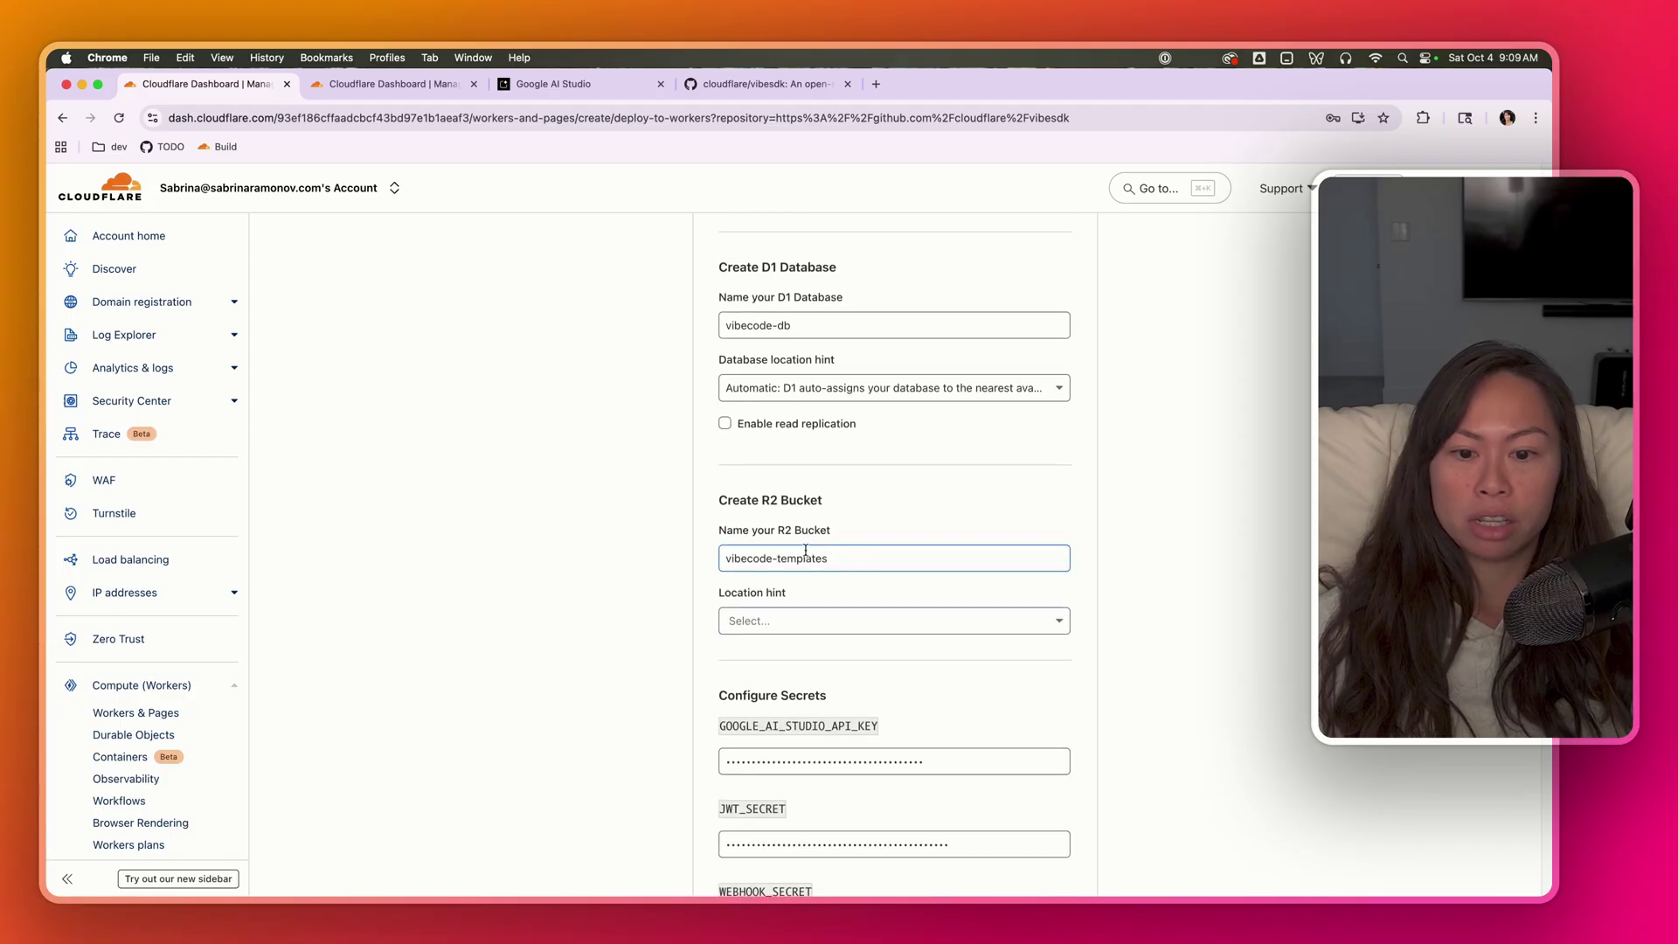
scroll(843, 569, "down", 6)
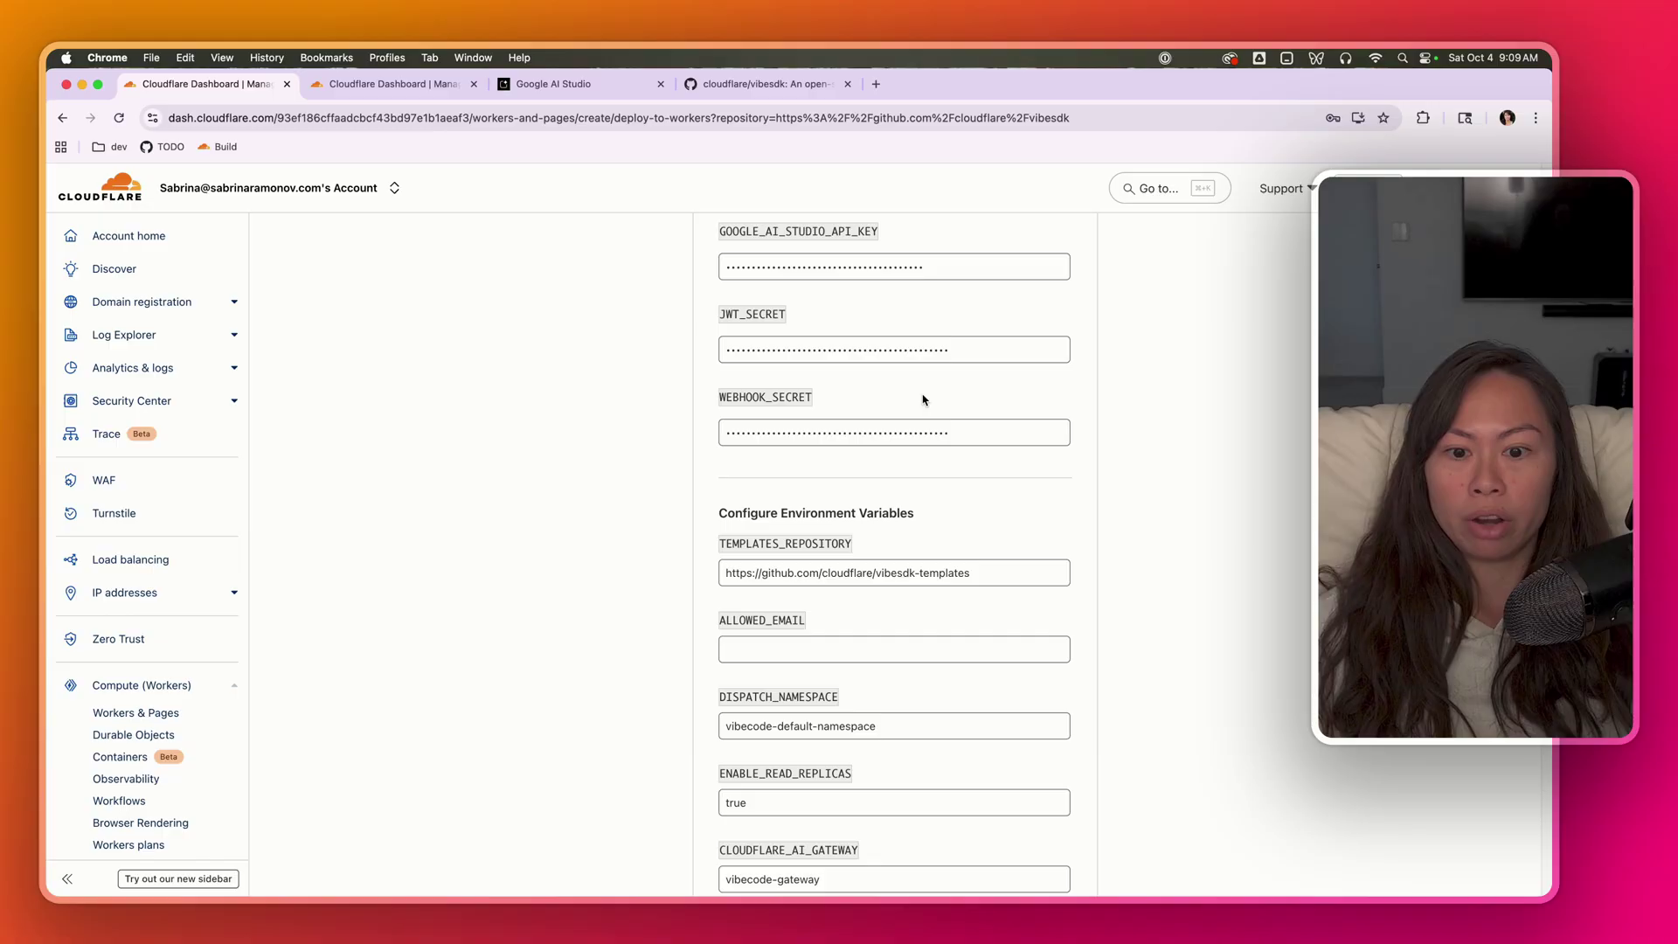
scroll(965, 454, "down", 3)
left_click_drag(993, 379, 686, 377)
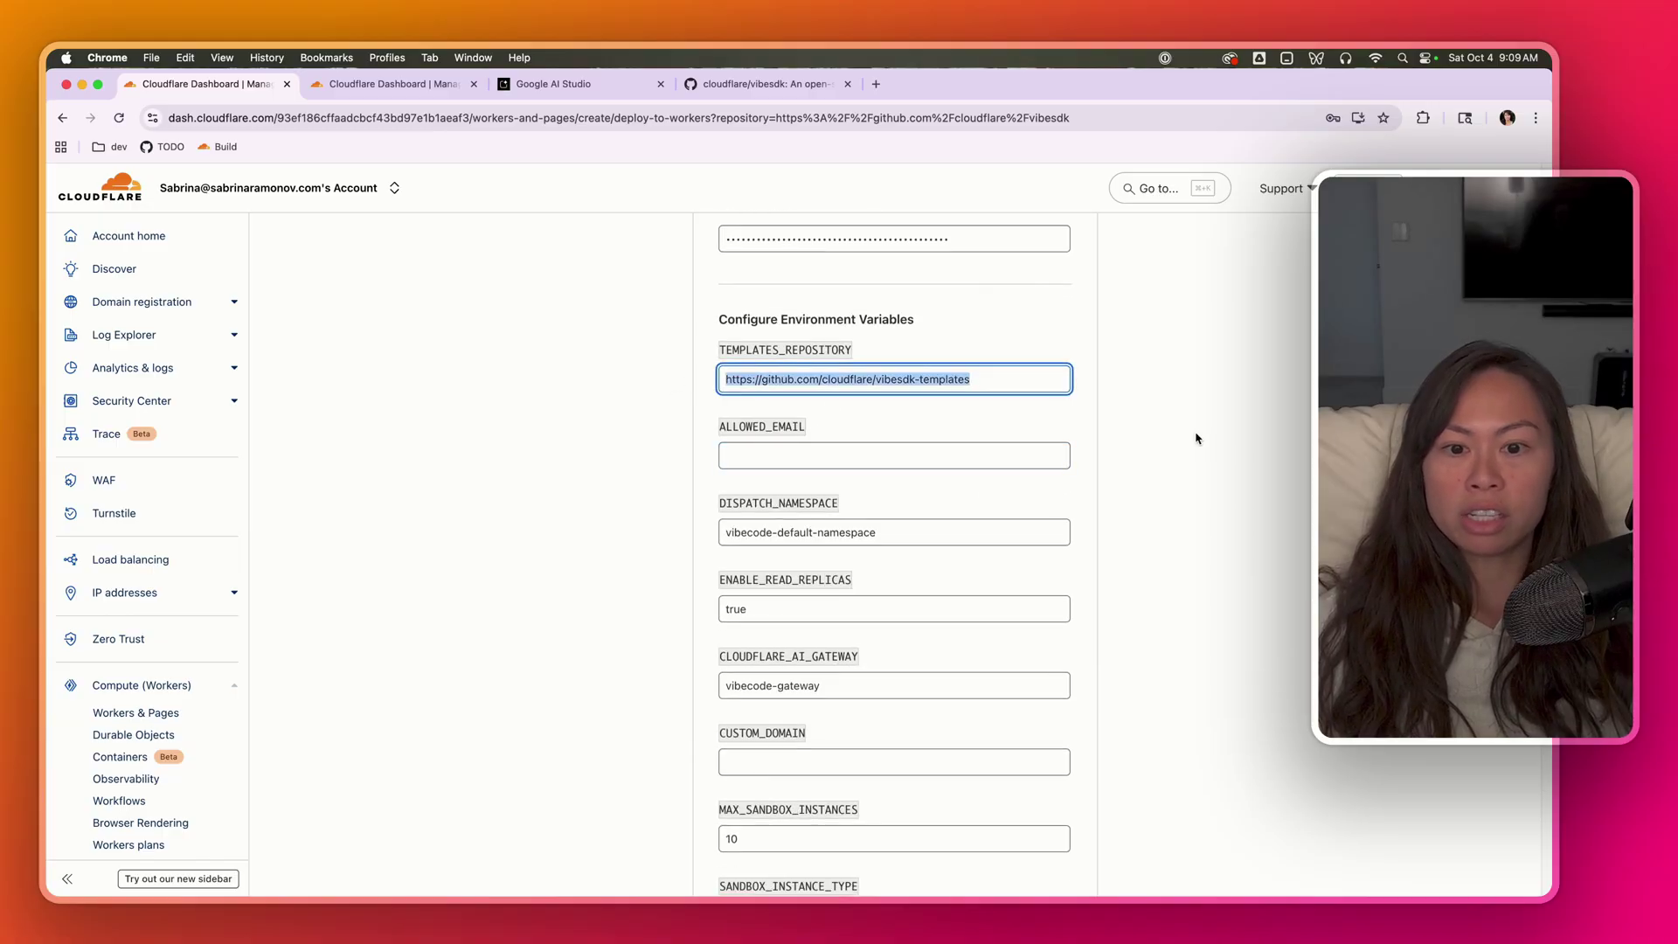
left_click(759, 446)
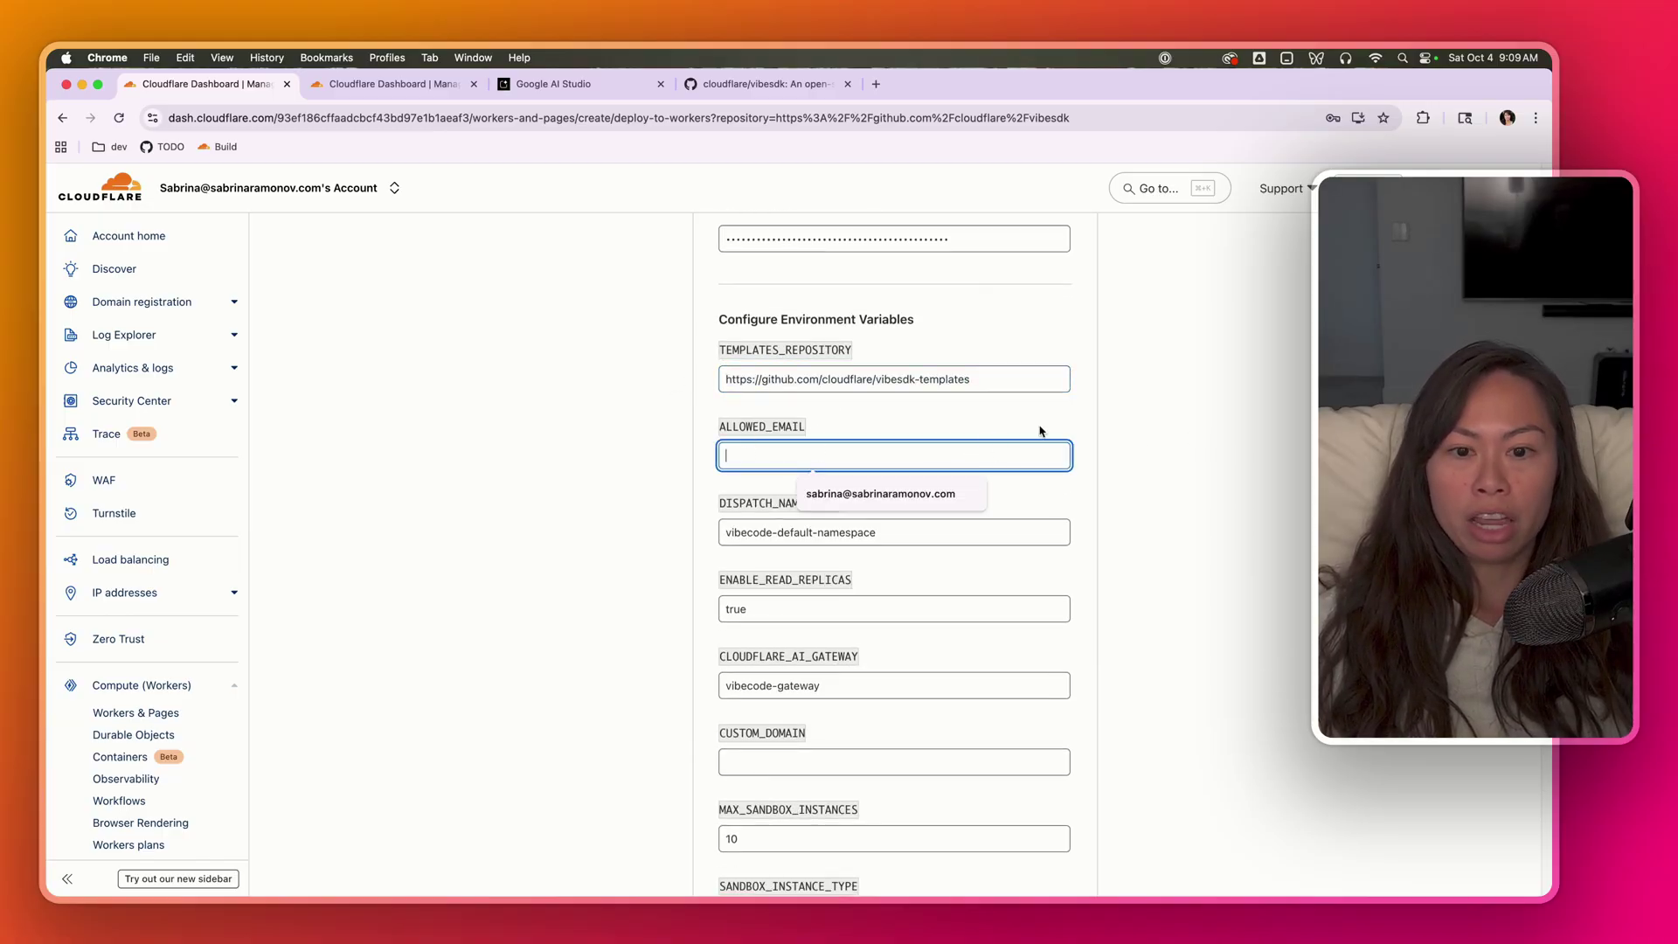
left_click(874, 457)
left_click(874, 456)
left_click(788, 460)
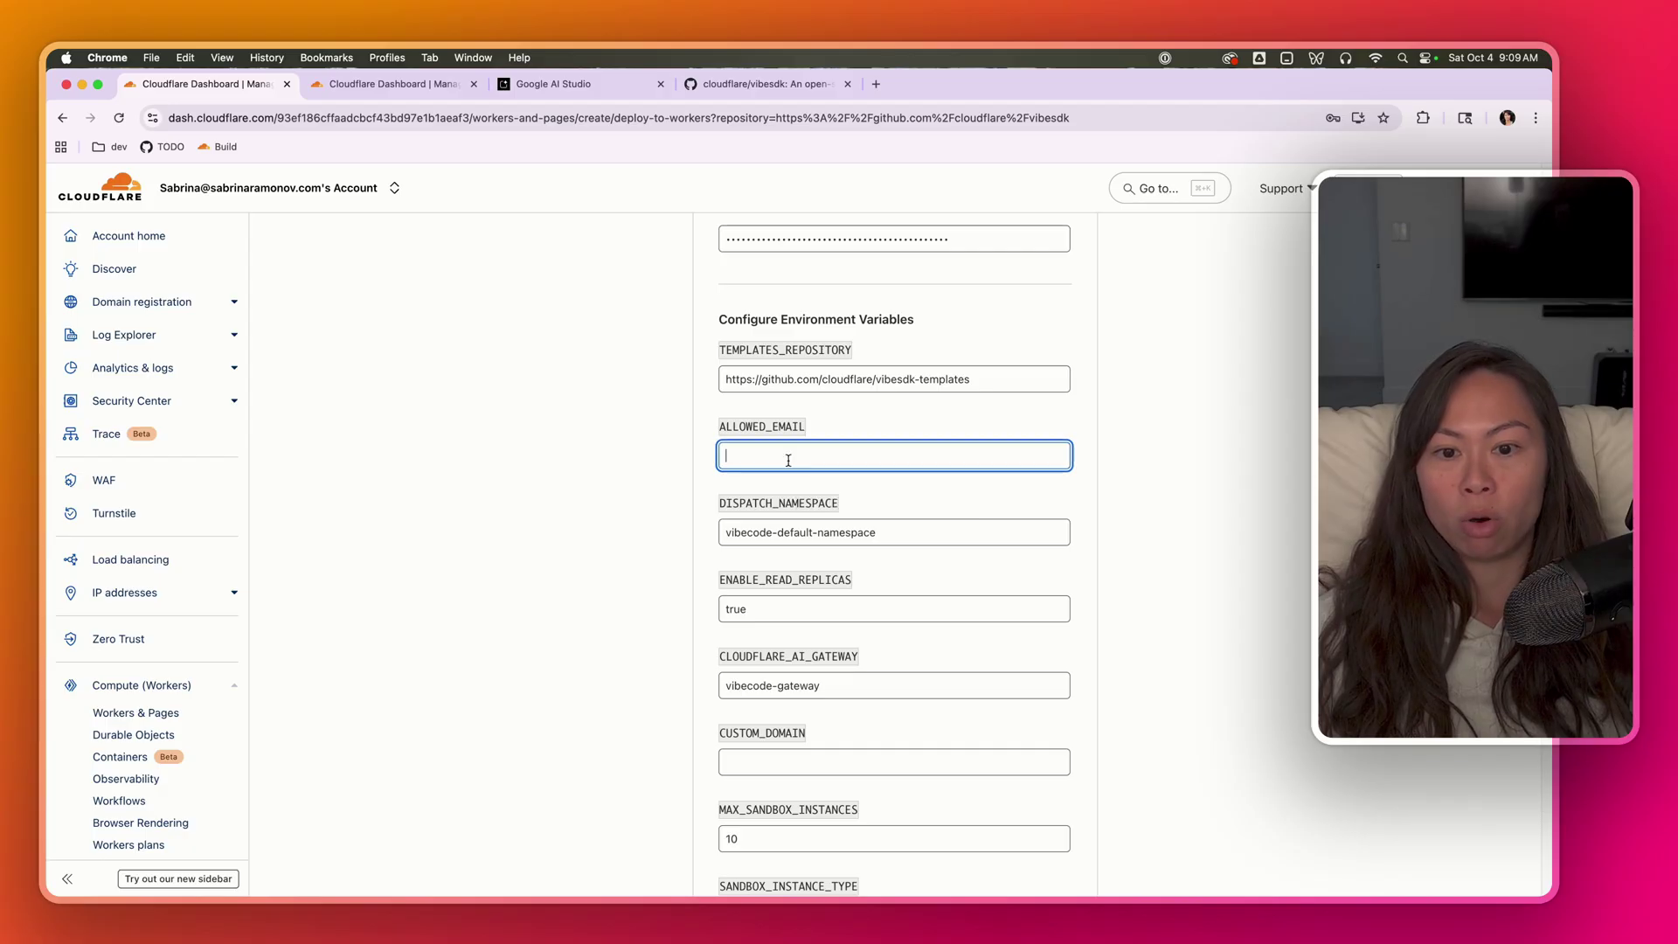
left_click(788, 461)
left_click(1179, 460)
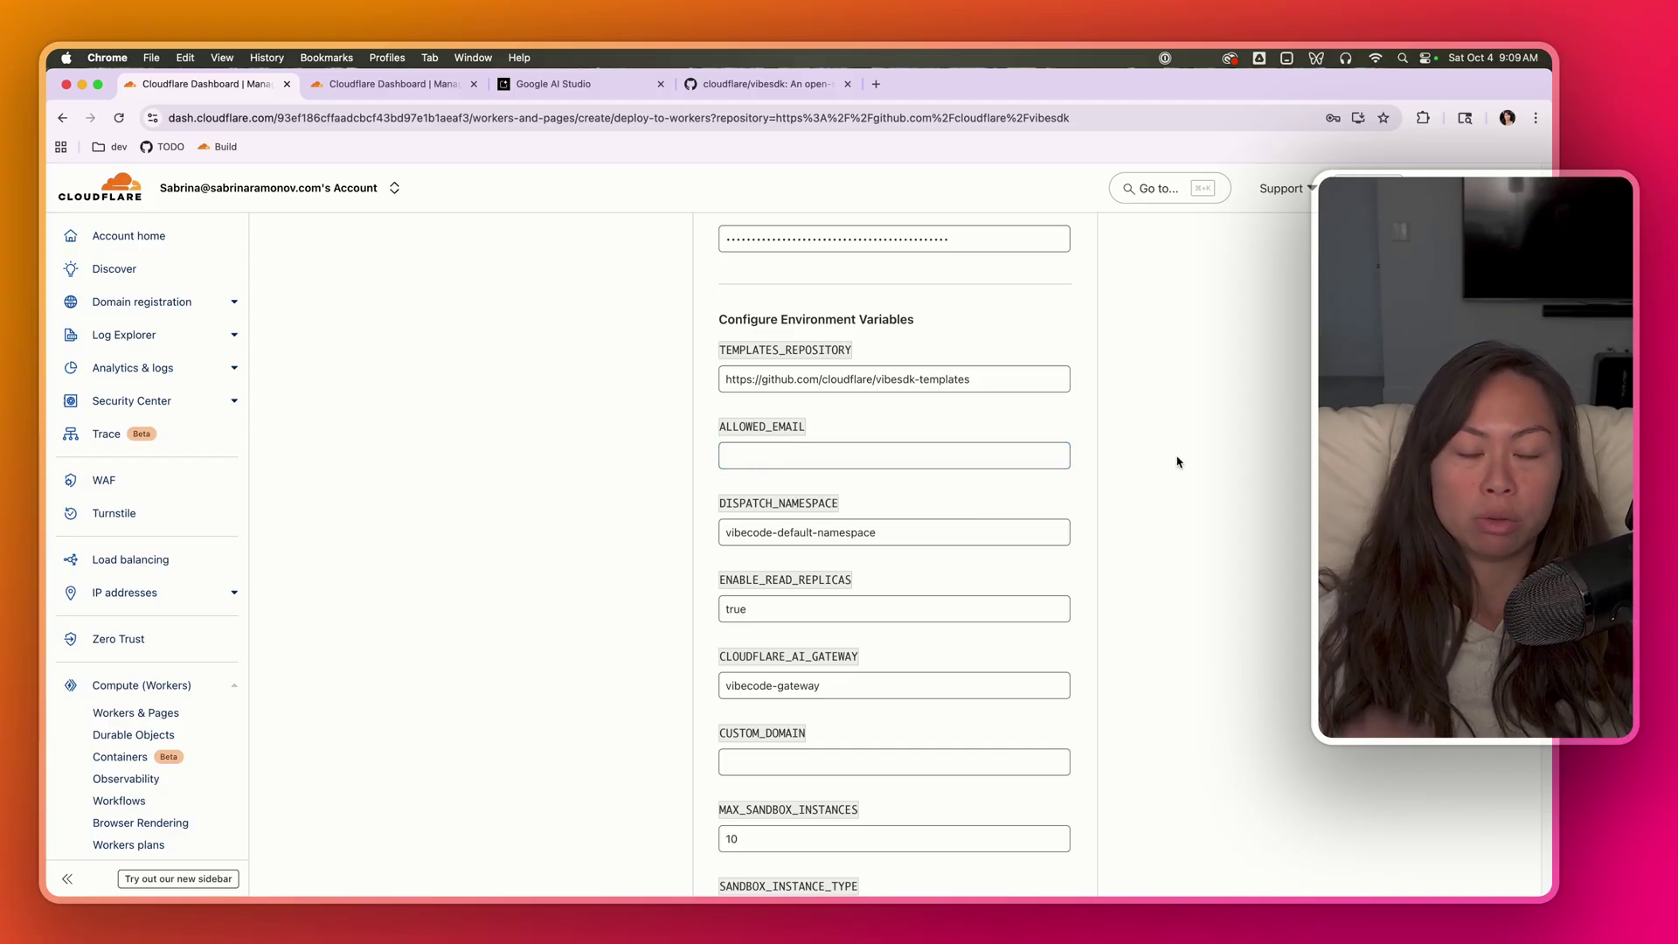
scroll(1171, 461, "down", 3)
left_click(742, 407)
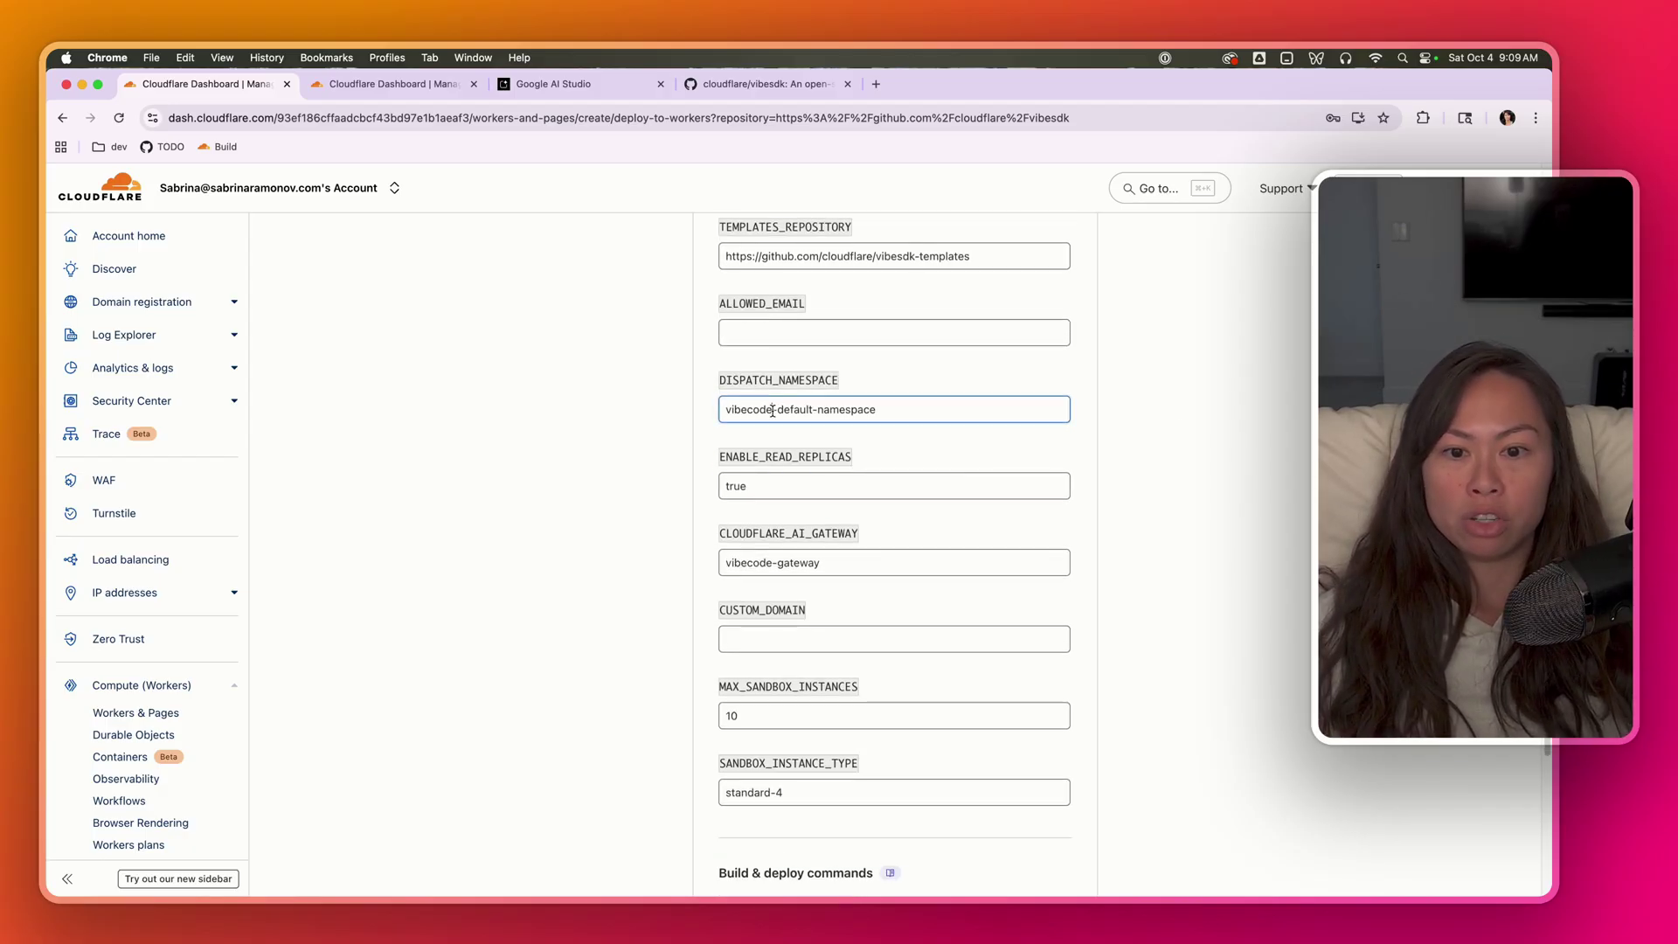
double_click(742, 407)
double_click(764, 564)
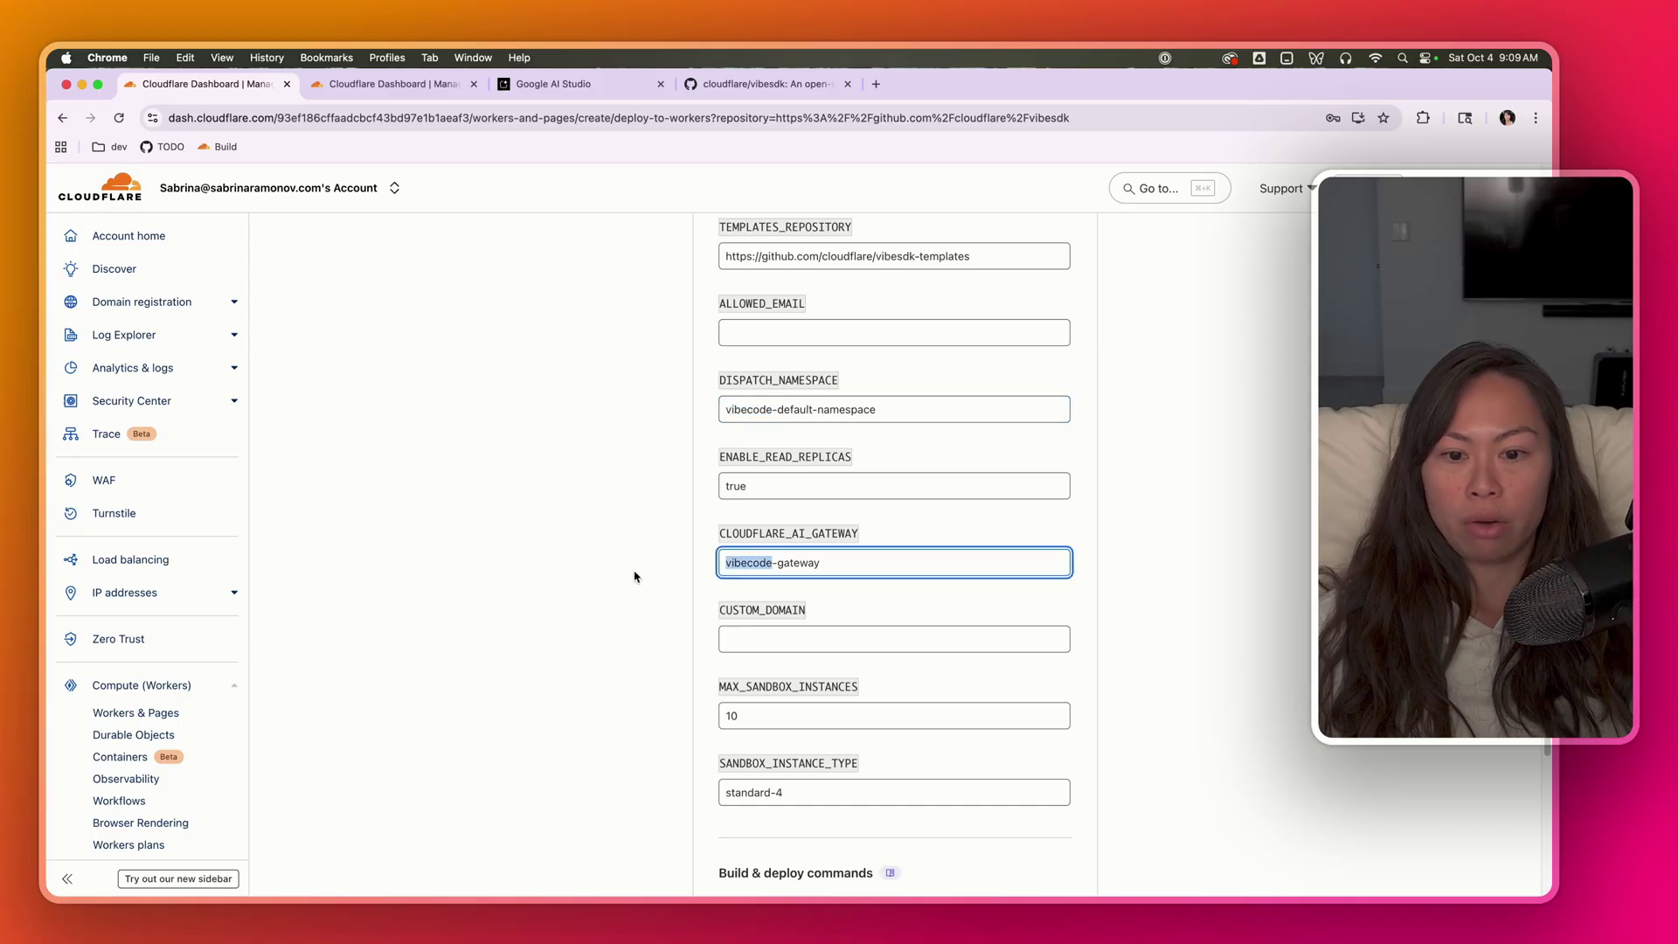
scroll(637, 575, "down", 3)
left_click(660, 667)
left_click(681, 673)
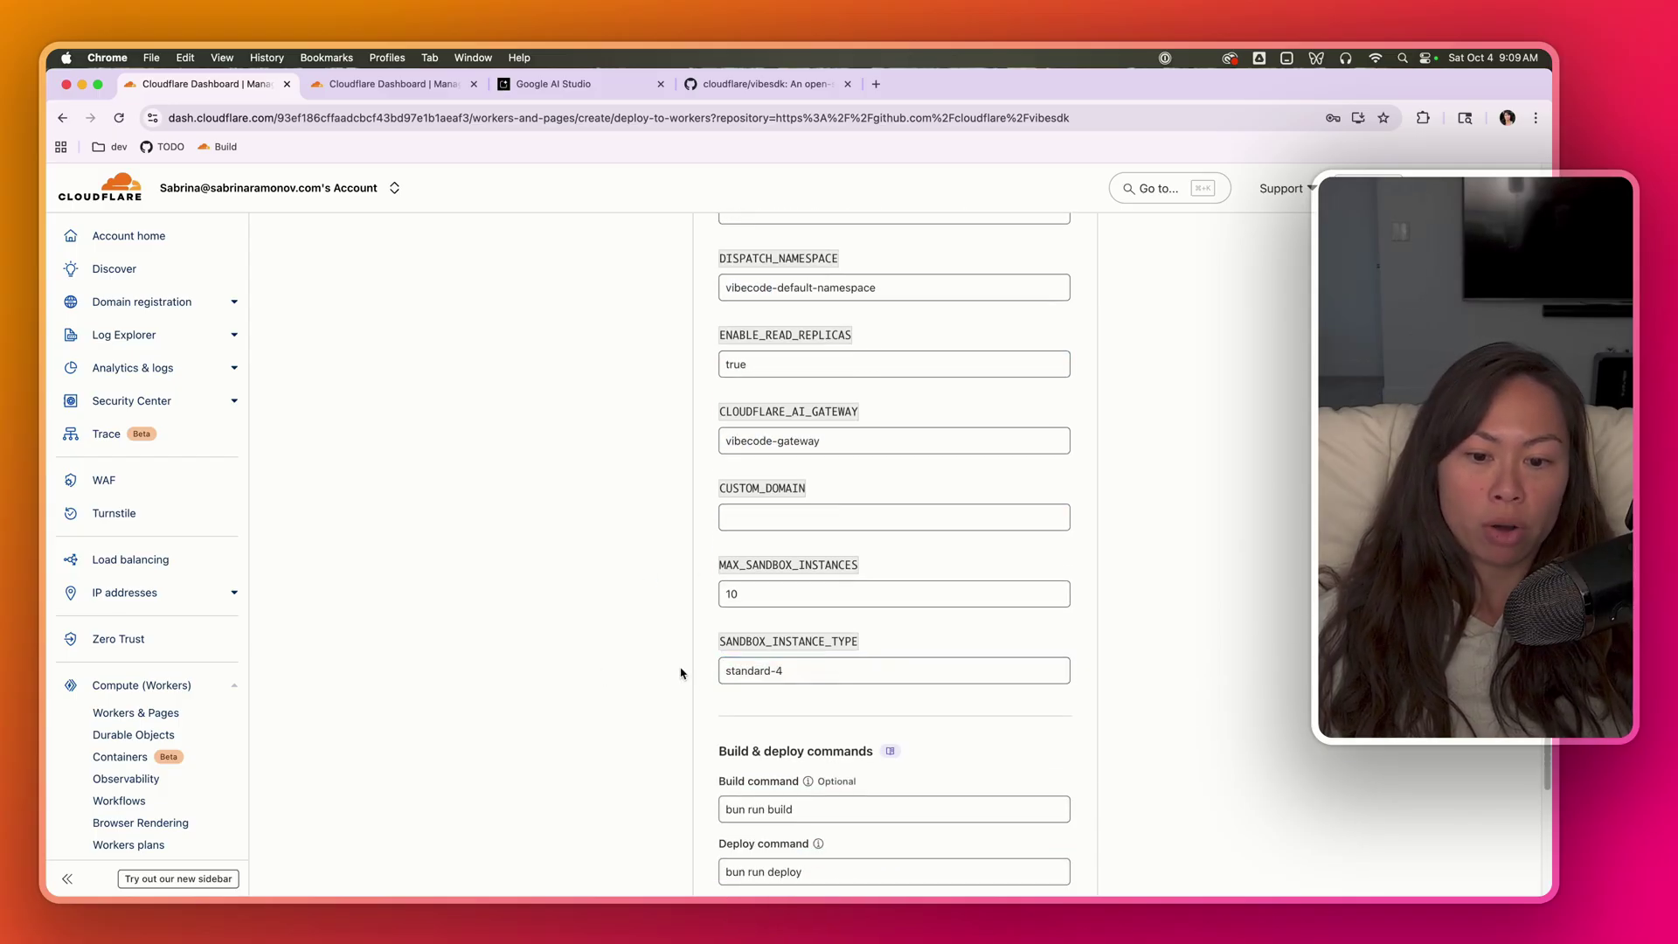
left_click(815, 670)
left_click(799, 674)
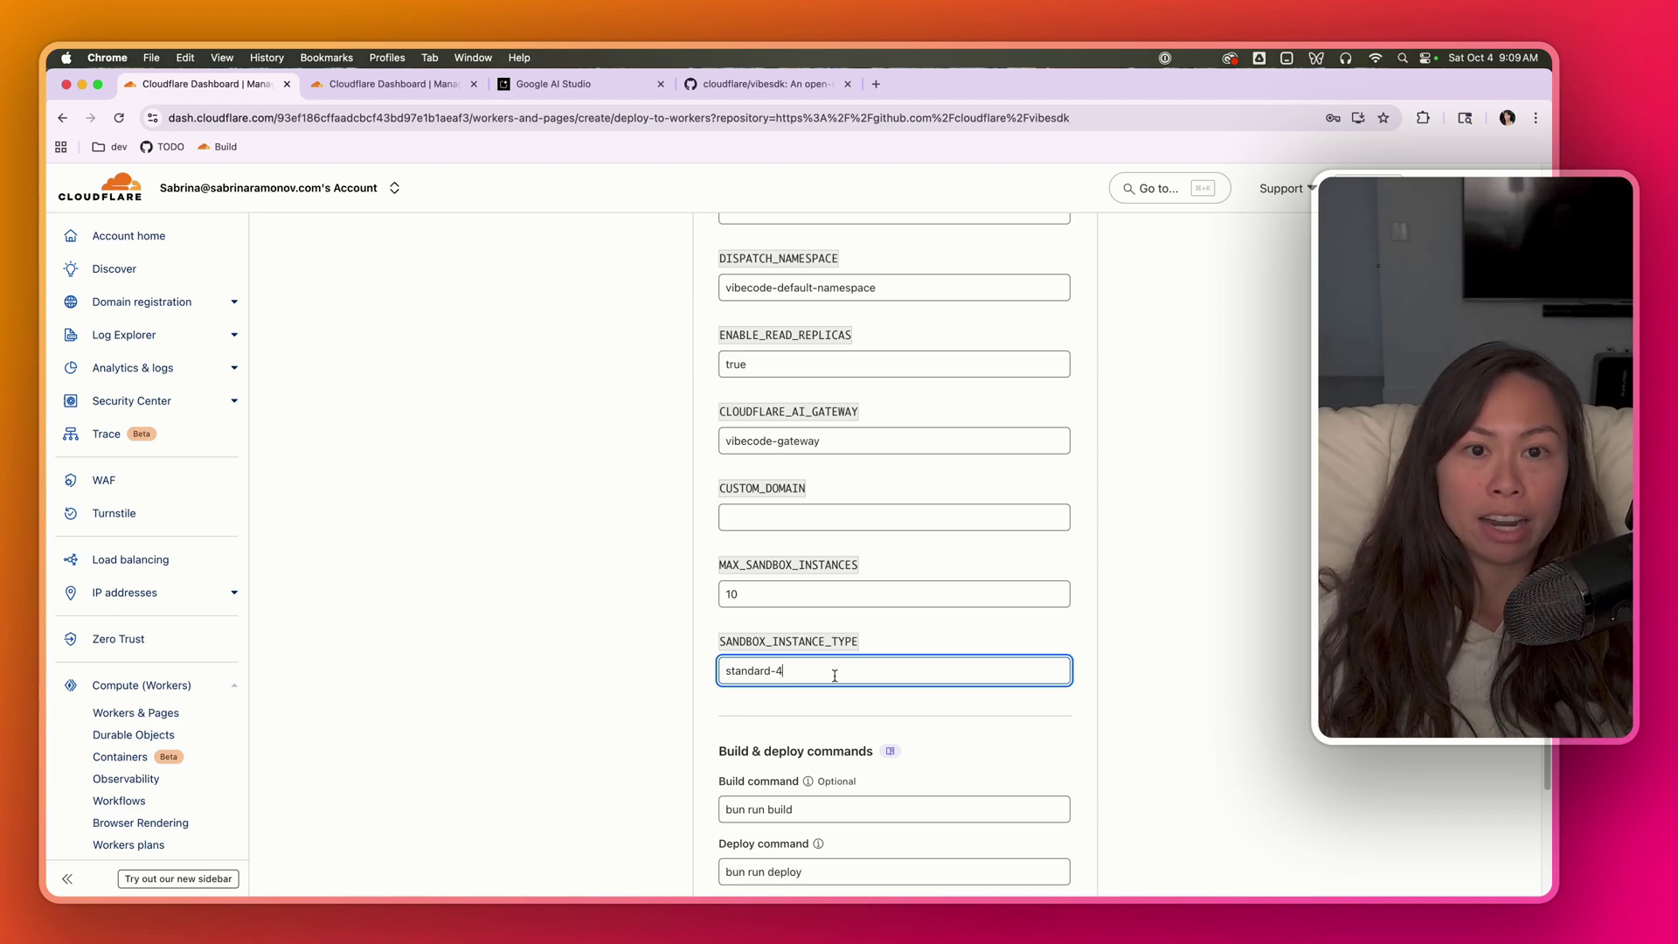
scroll(835, 676, "down", 2)
- Fill CUSTOM_DOMAIN with freevibecode.ai, briefly trying freevibecode.org before reverting
left_click(789, 405)
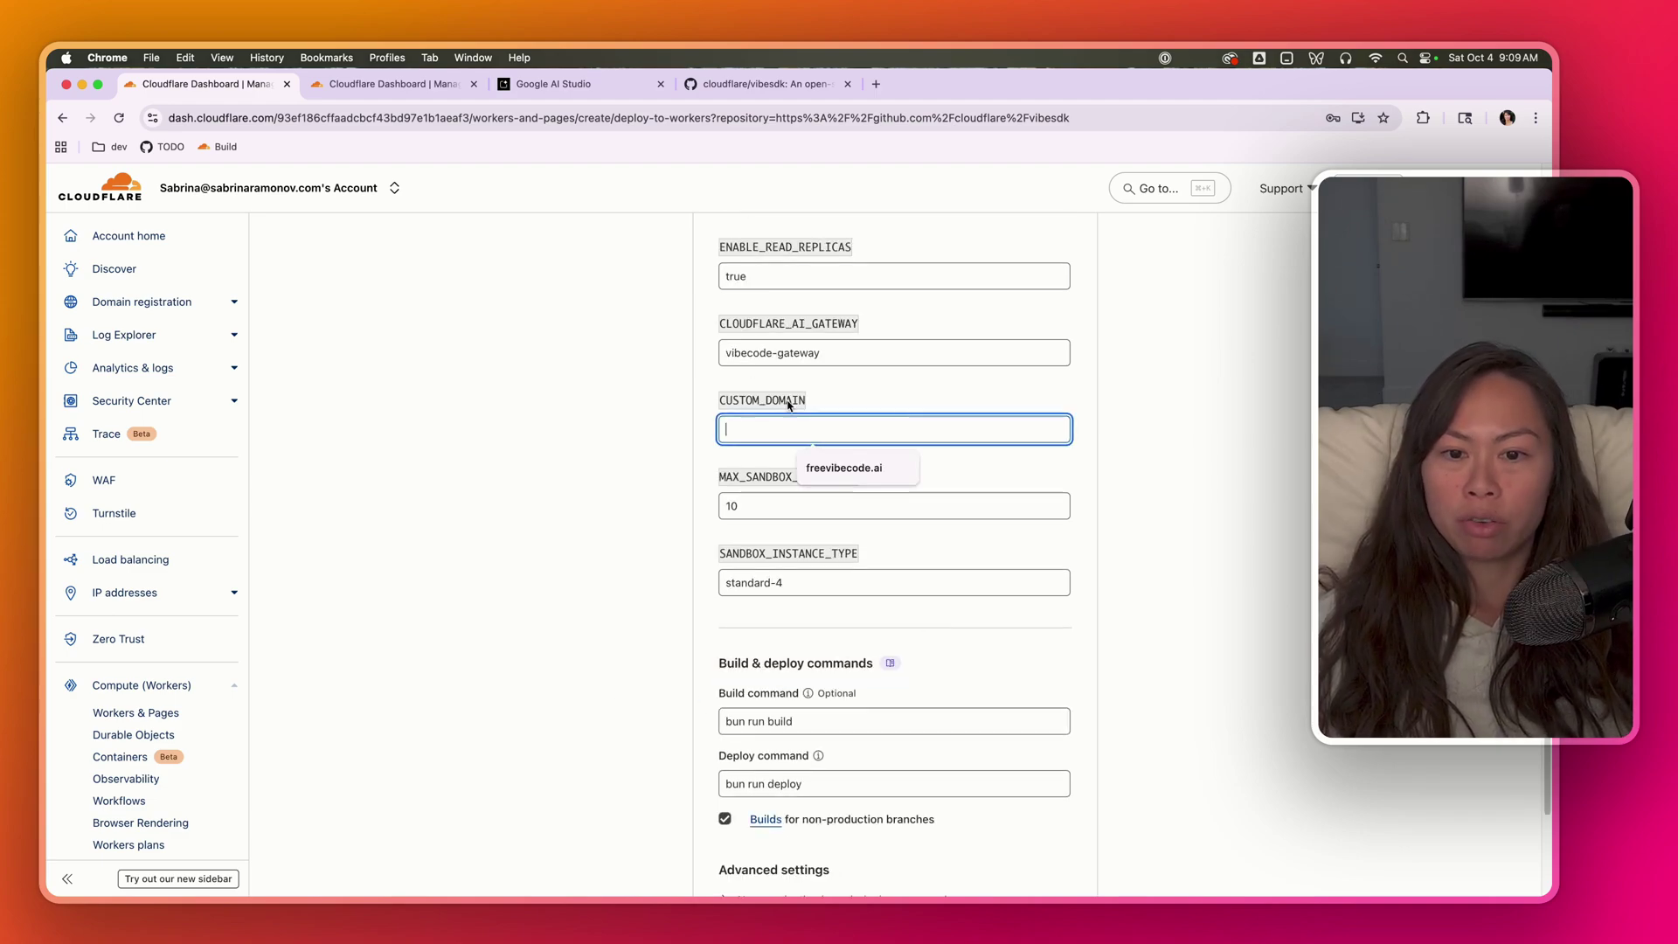
key("Down")
key("Return")
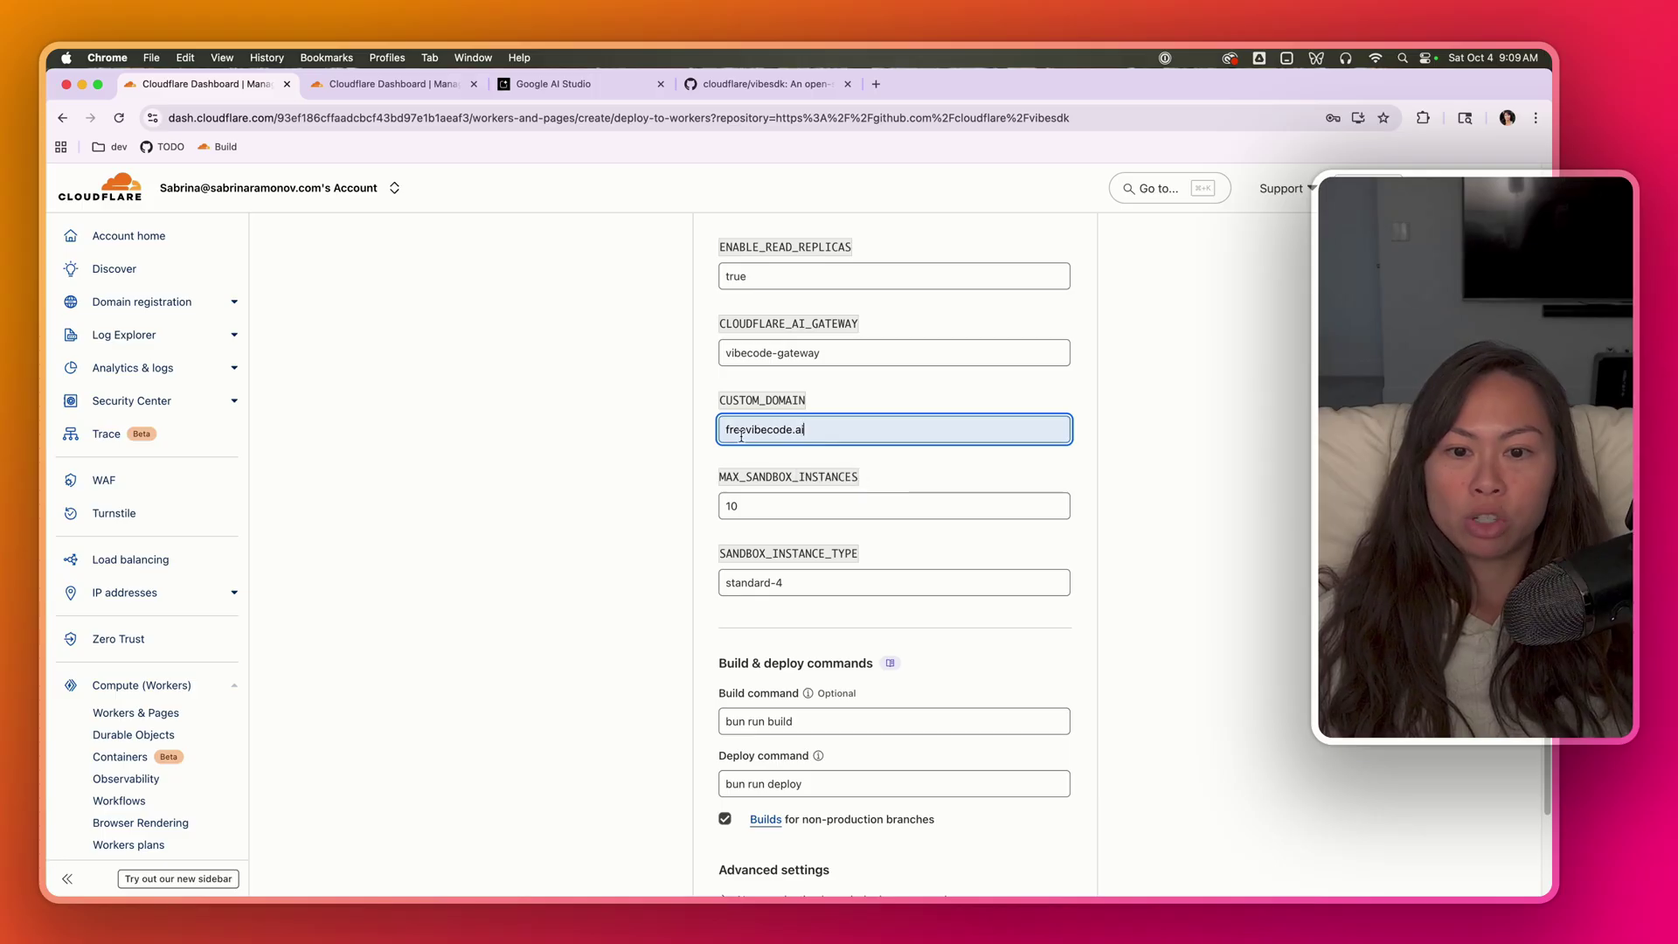
left_click_drag(723, 433, 813, 429)
left_click(820, 428)
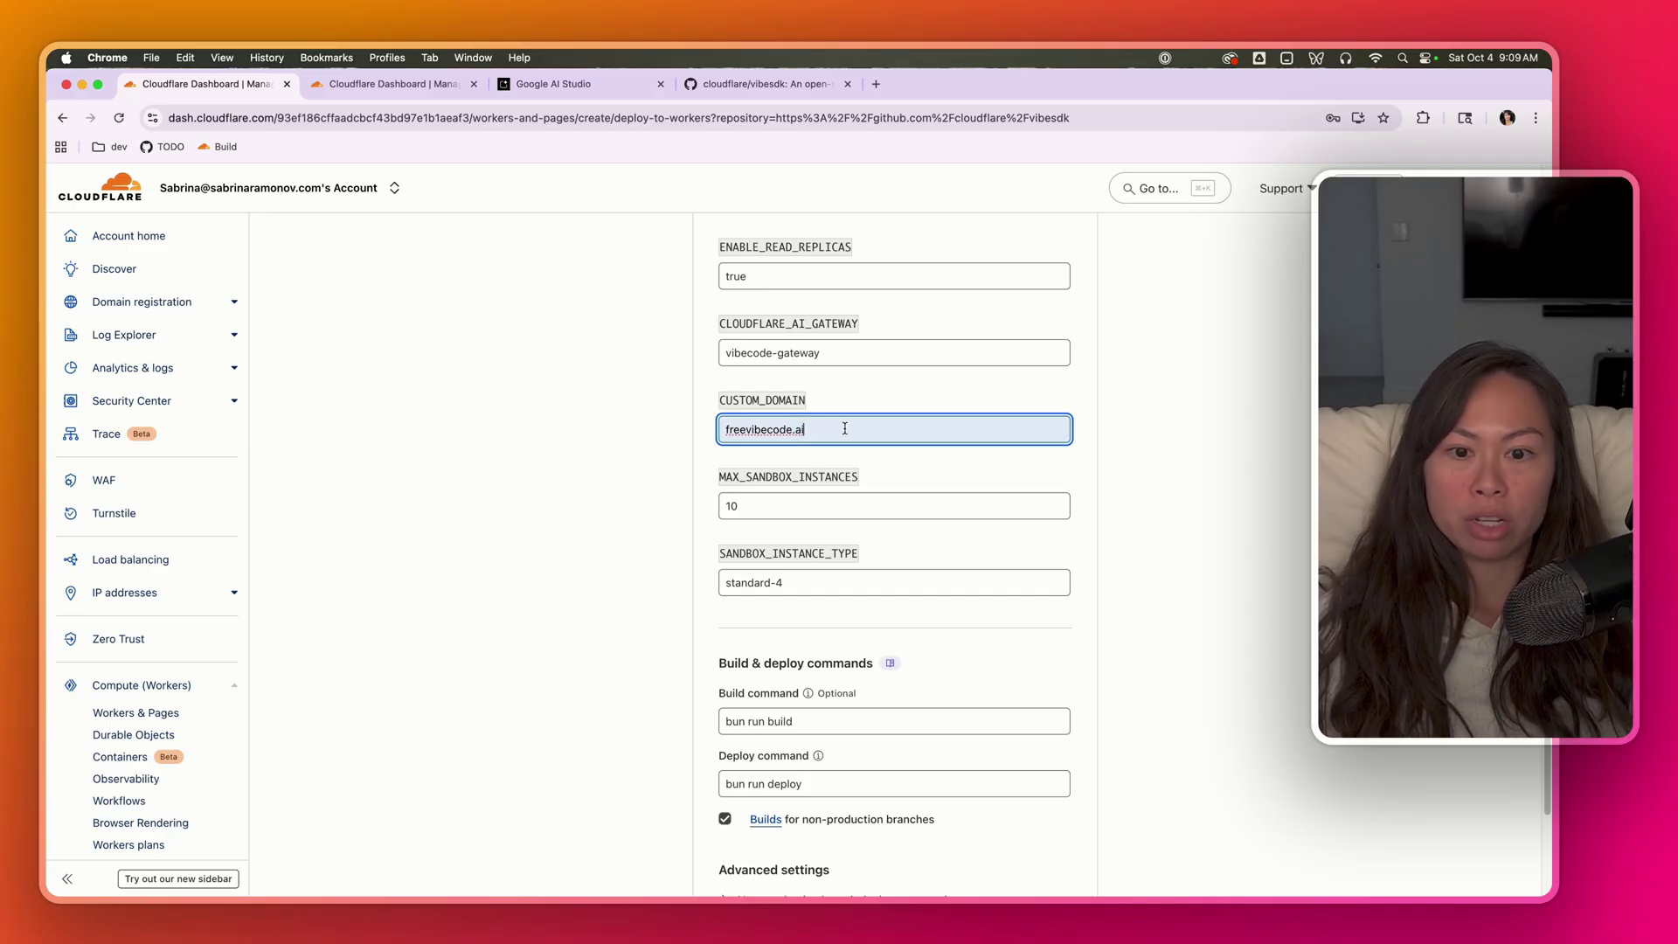
left_click_drag(844, 428, 690, 439)
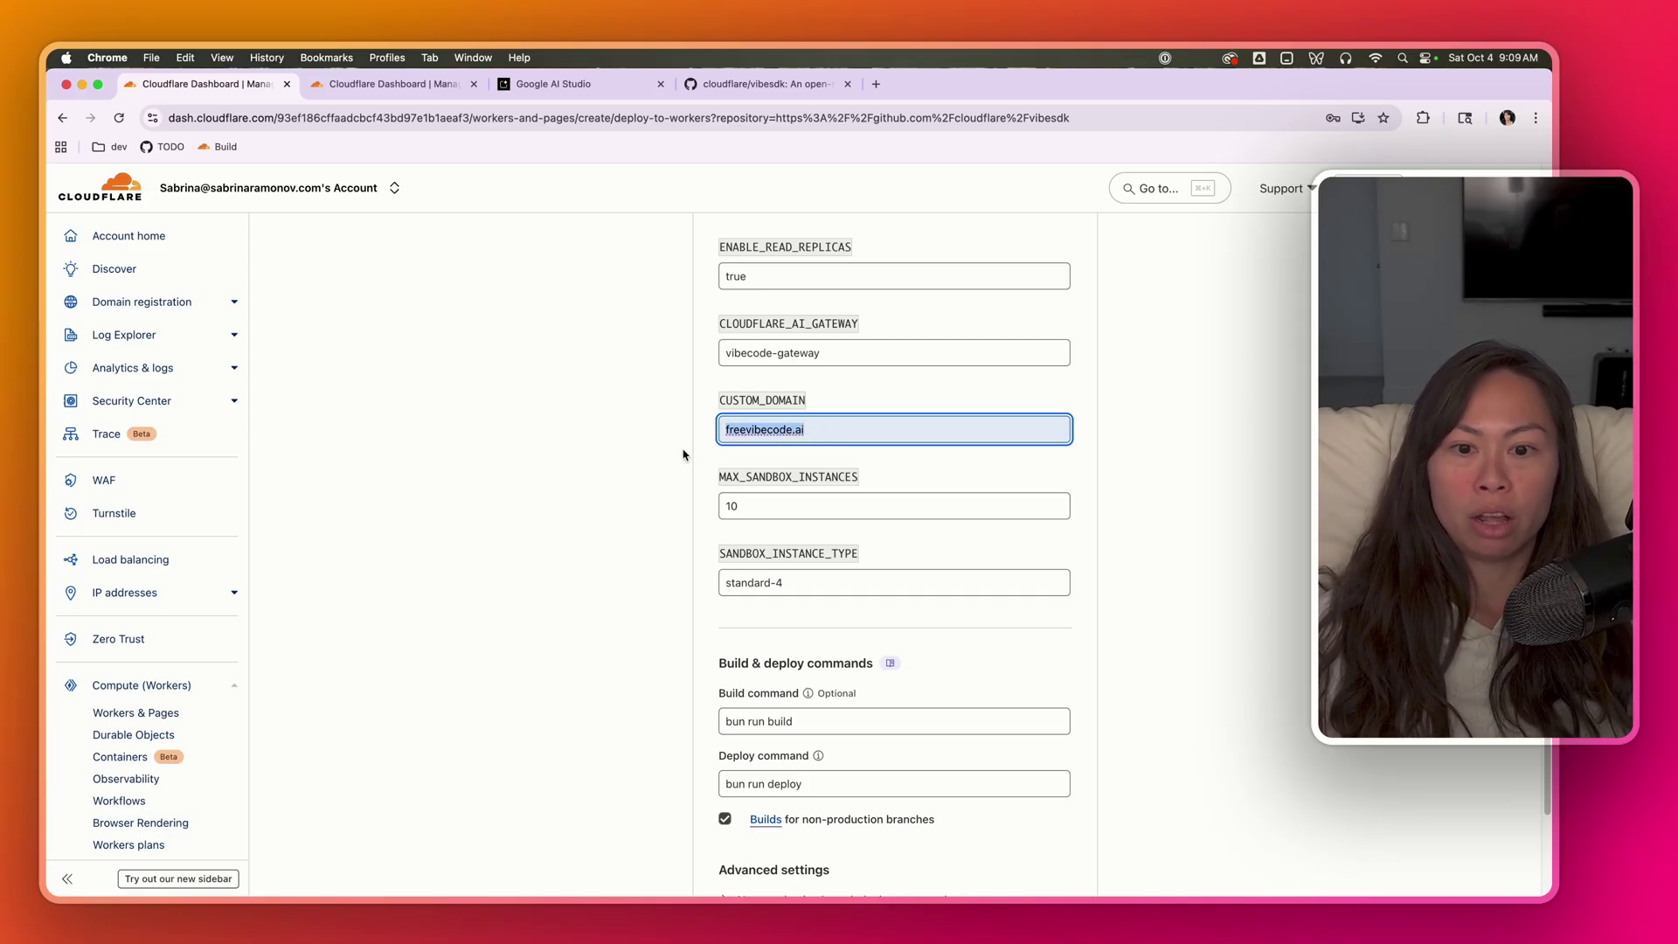
left_click_drag(842, 431, 682, 439)
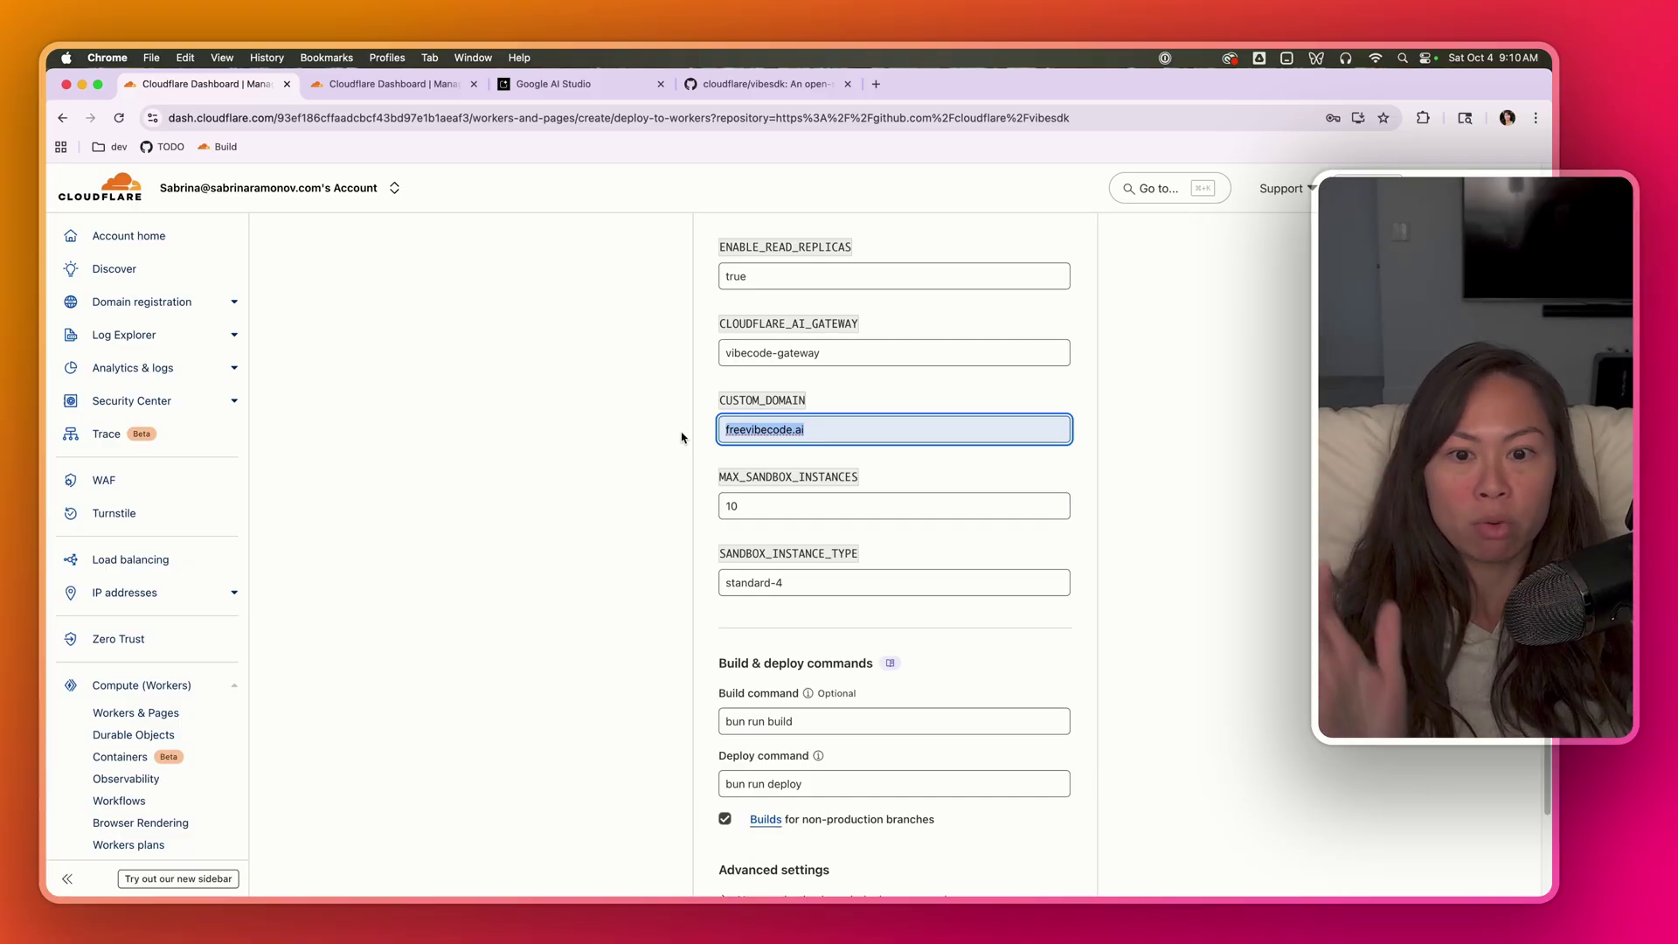
type("freevibecode.org")
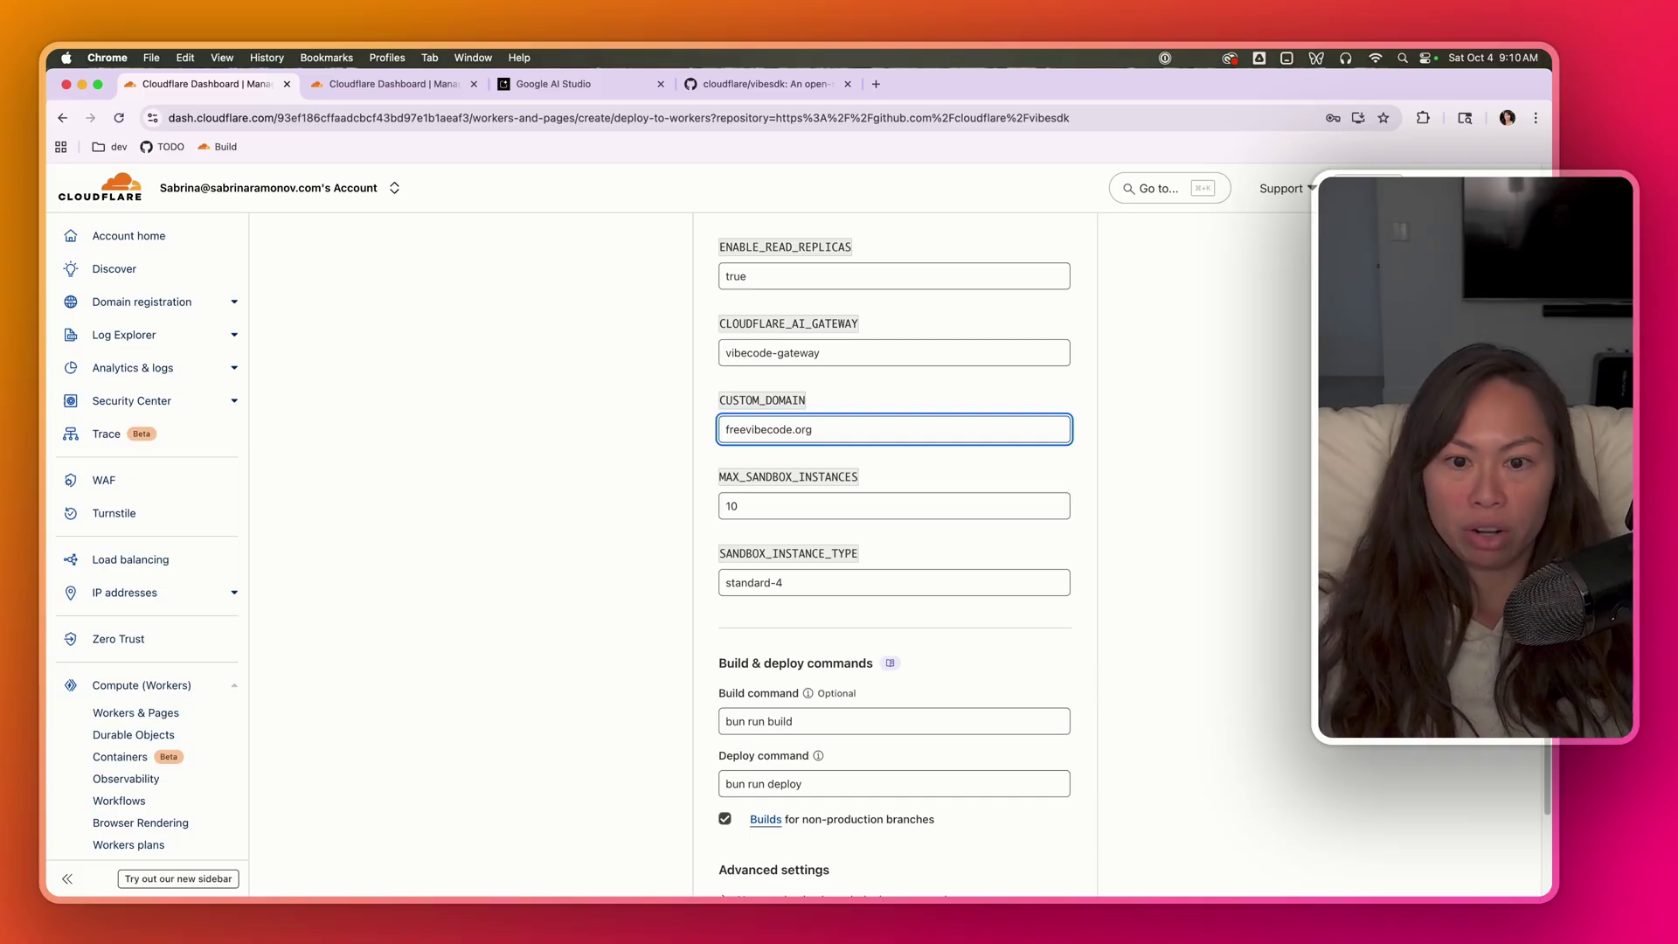
key("super+z")
left_click(814, 429)
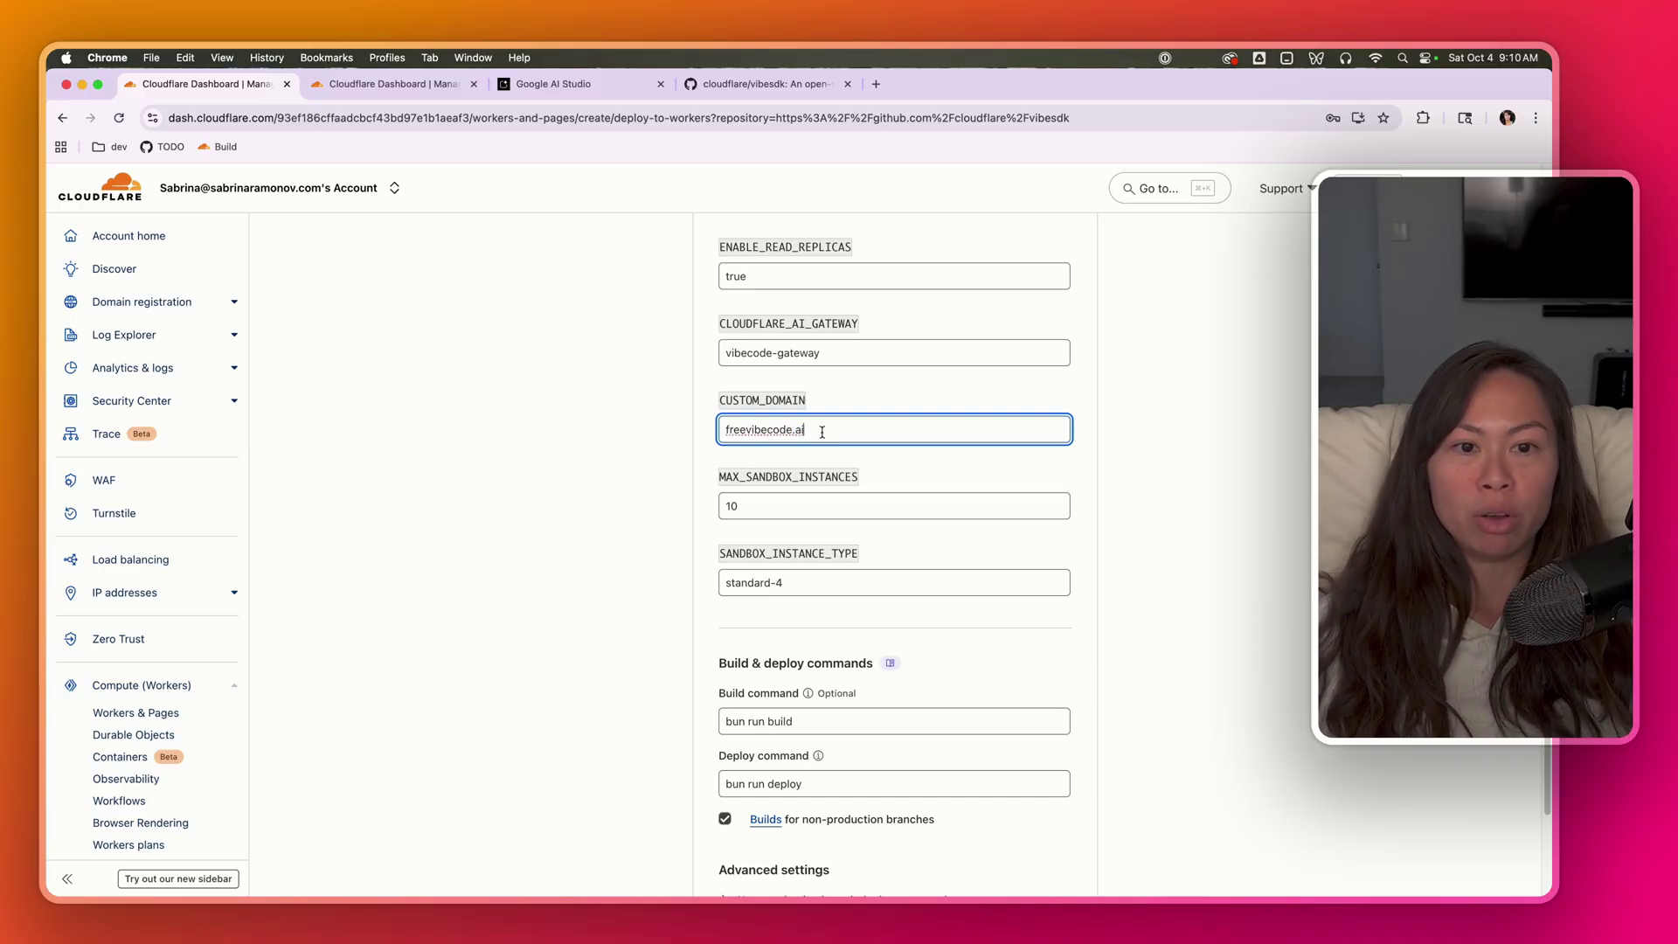
left_click(584, 462)
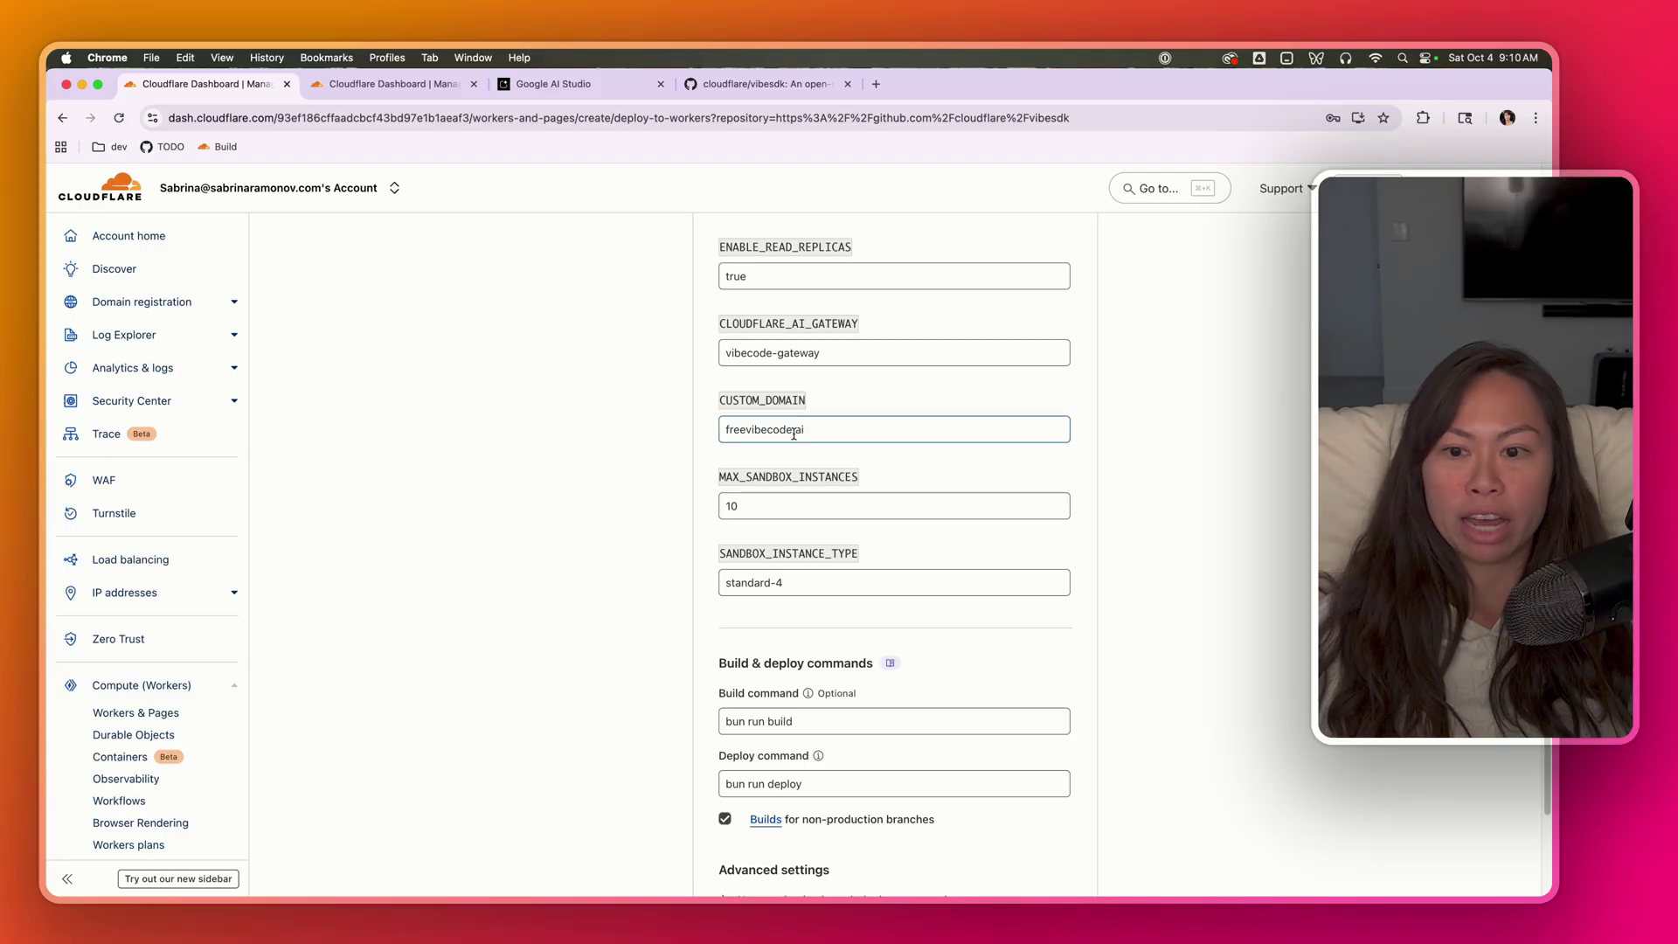
scroll(706, 553, "down", 3)
- Fill the flagged ALLOWED_EMAIL field with the account owner's saved email address
left_click(1001, 760)
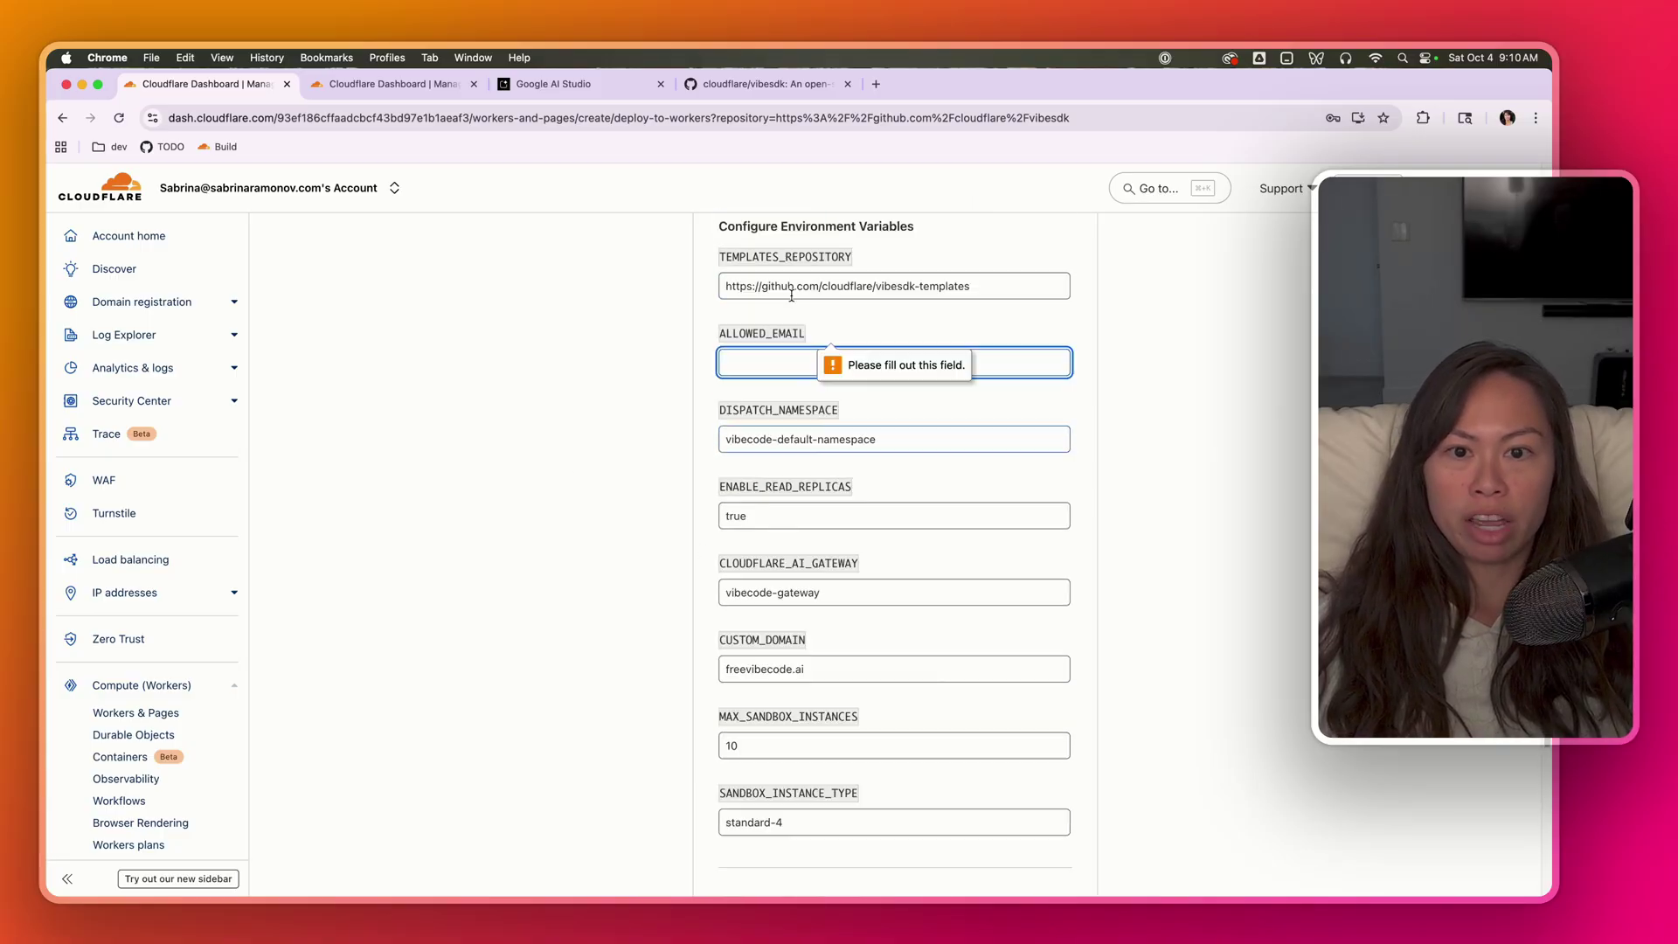
left_click(790, 479)
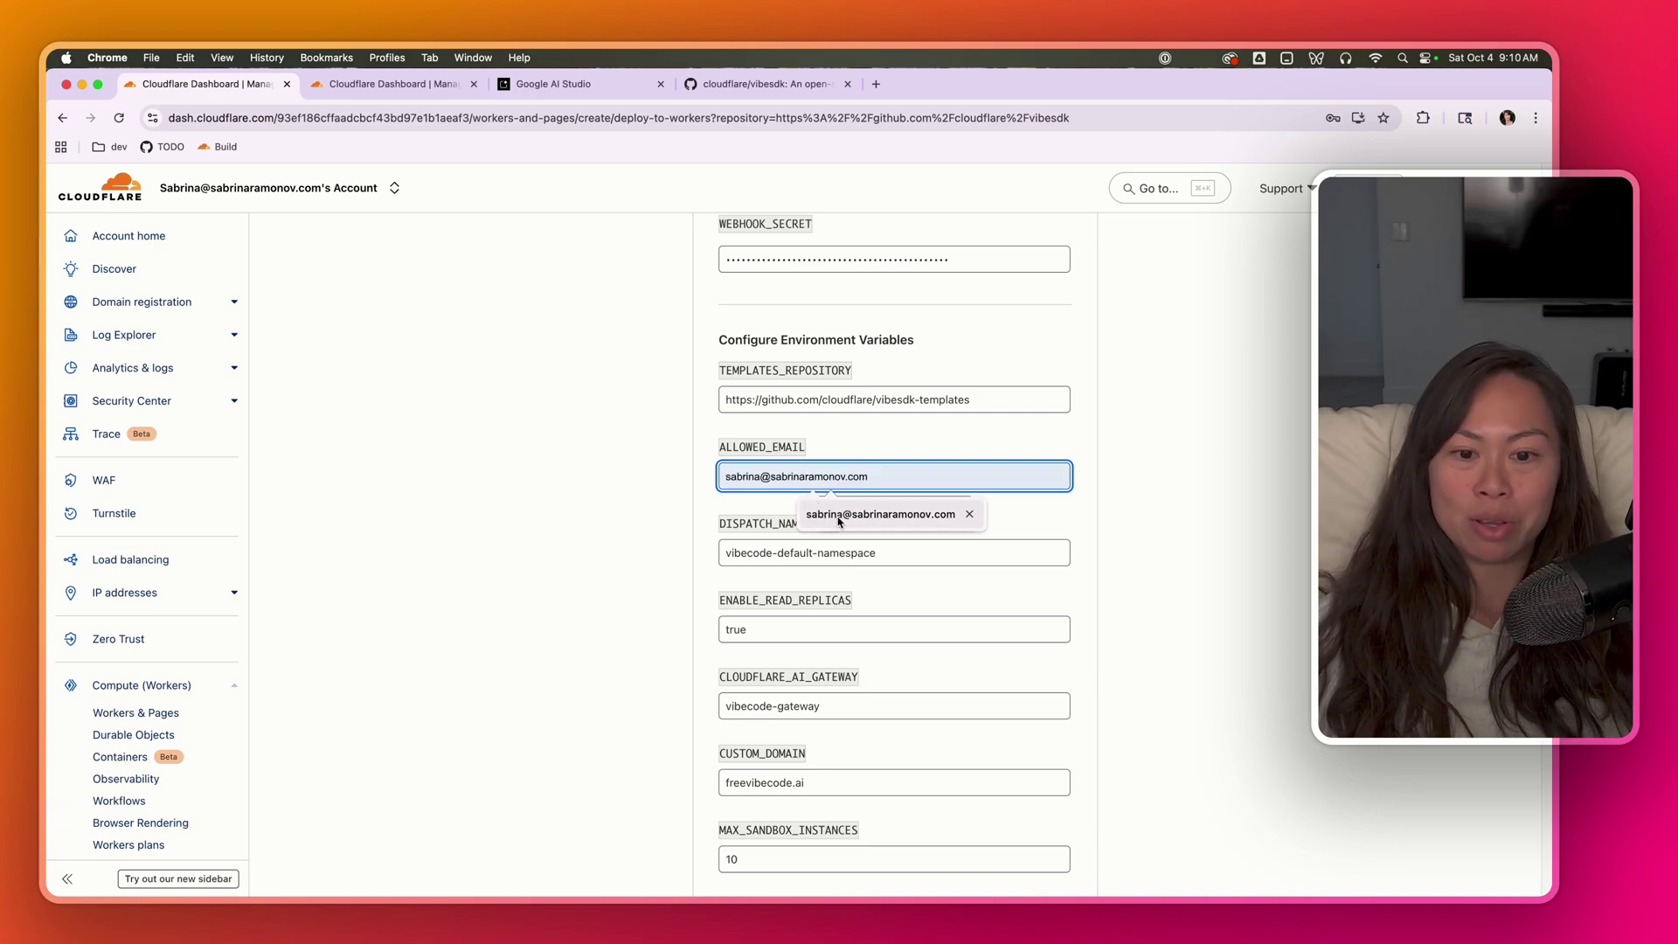
left_click(820, 513)
left_click_drag(881, 478, 650, 497)
left_click(650, 497)
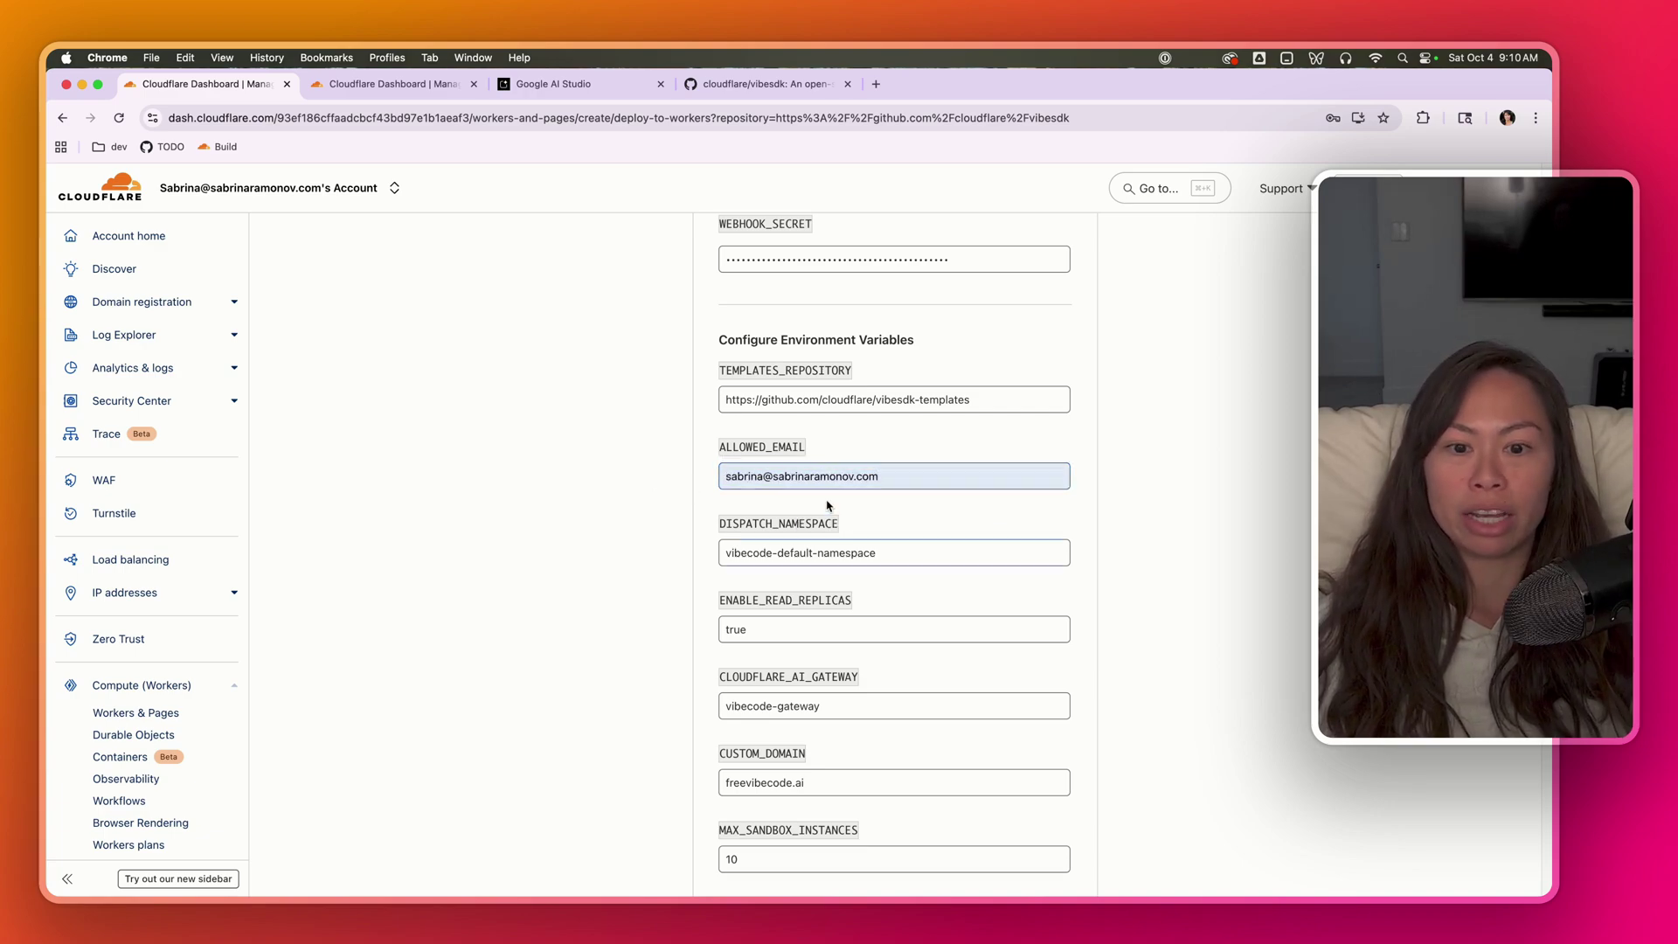
left_click_drag(925, 475, 712, 464)
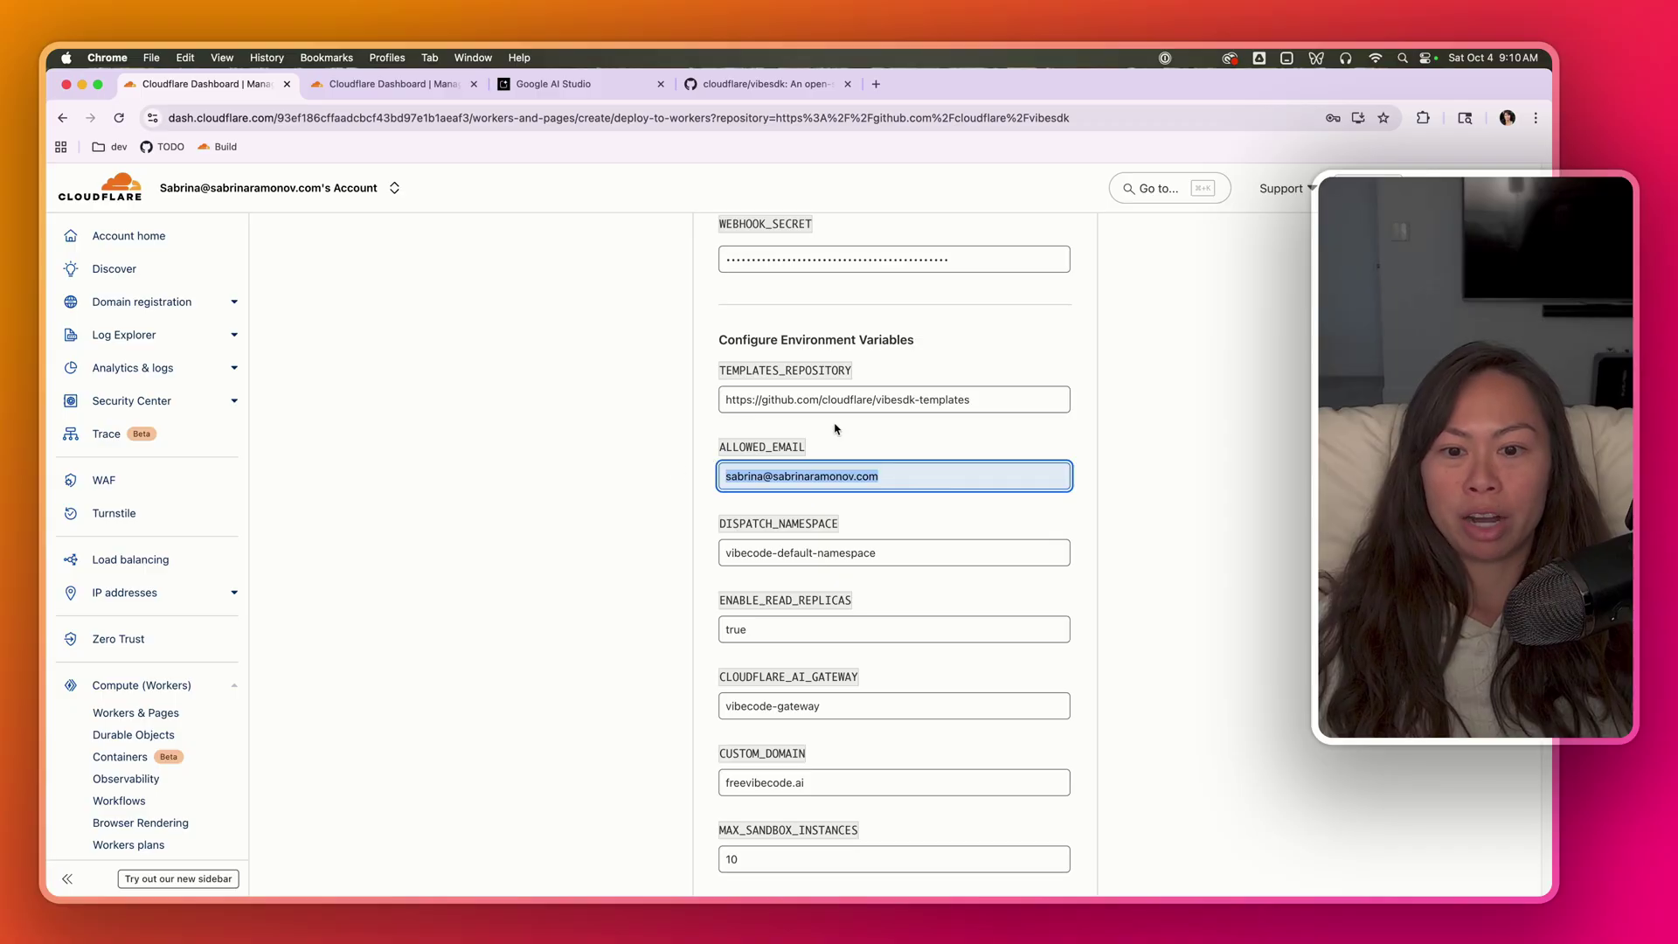
left_click(944, 477)
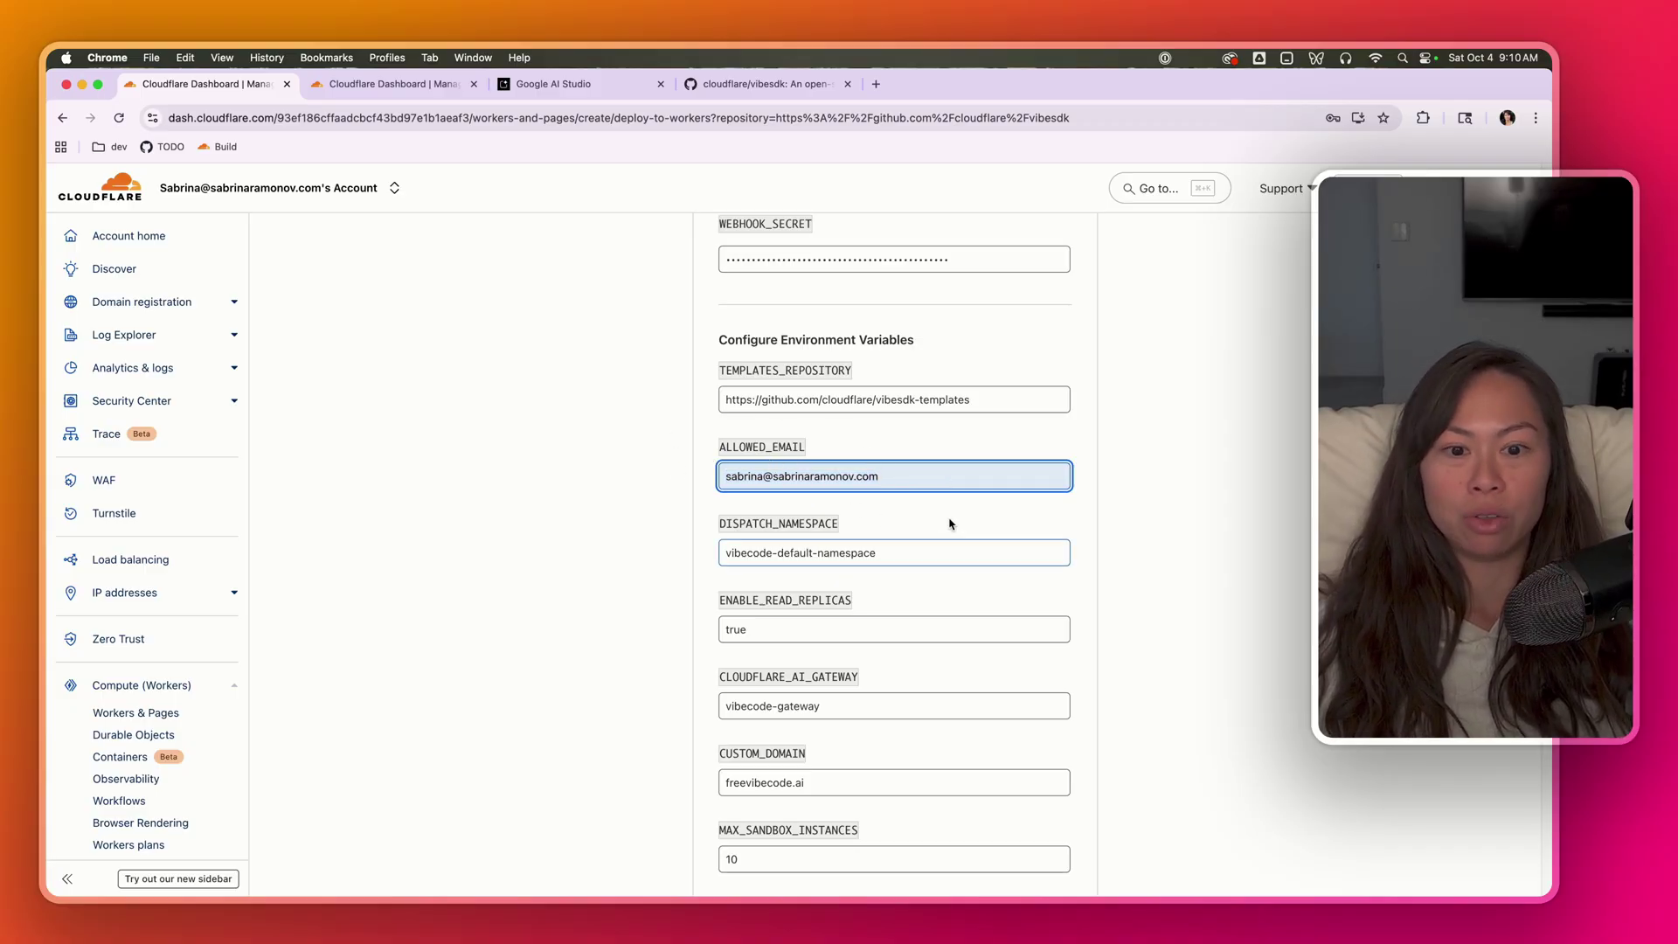
scroll(943, 502, "down", 10)
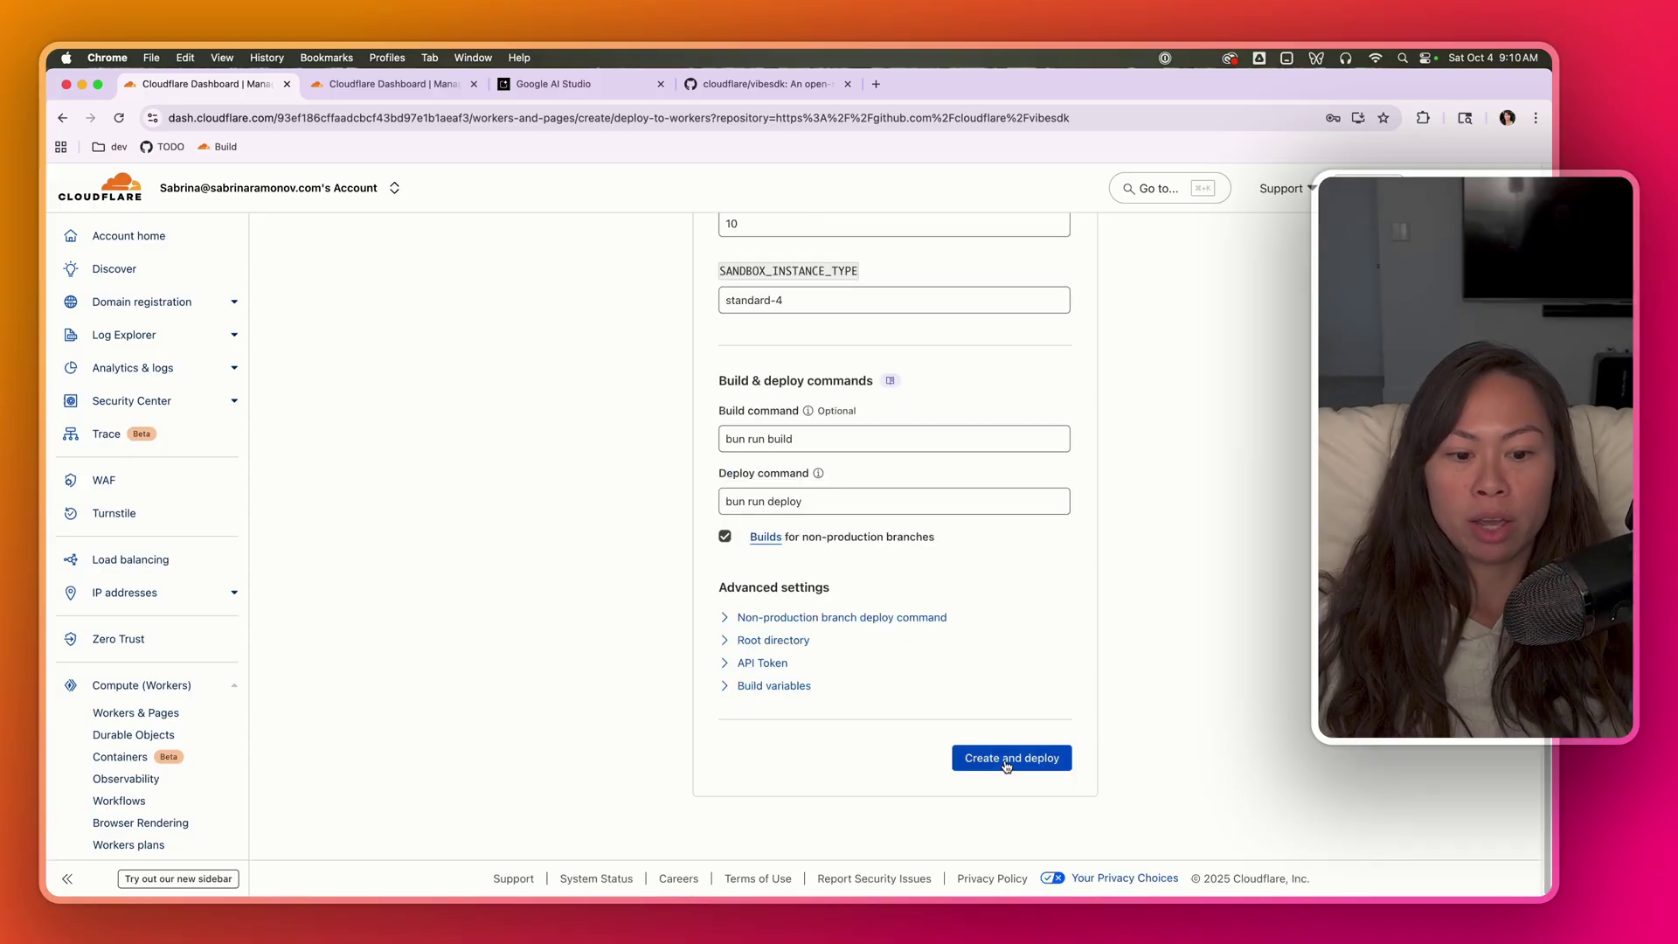
- Start Create and deploy and follow the build log through deployment to the global network
left_click(1007, 760)
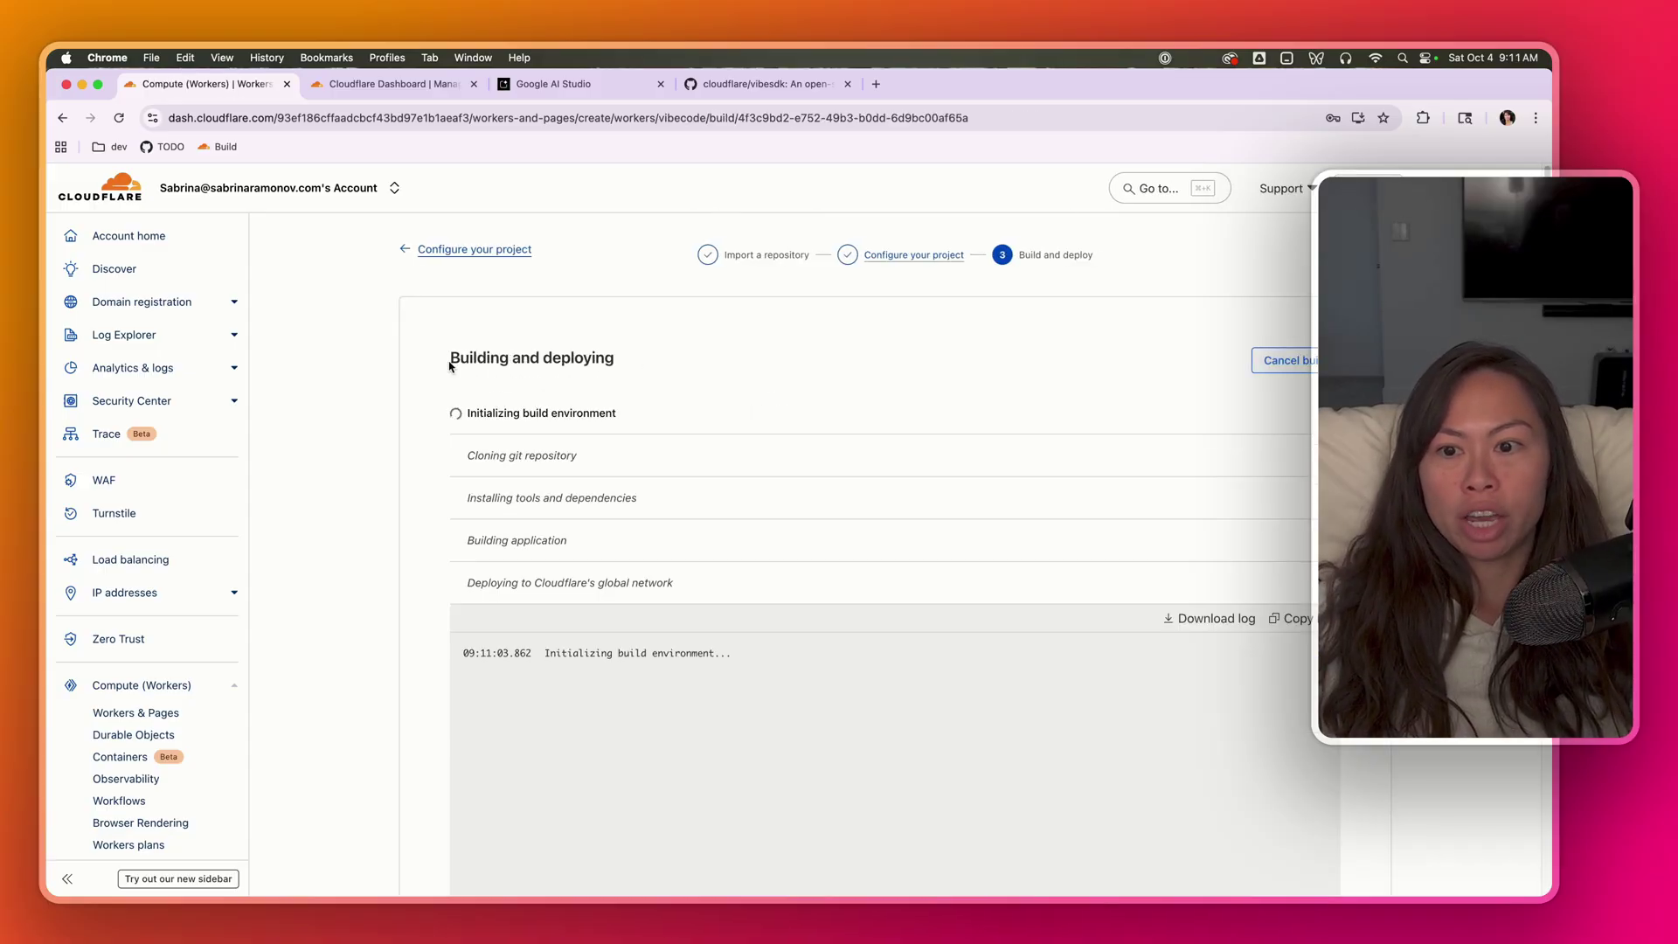
left_click_drag(449, 365, 659, 379)
left_click(645, 661)
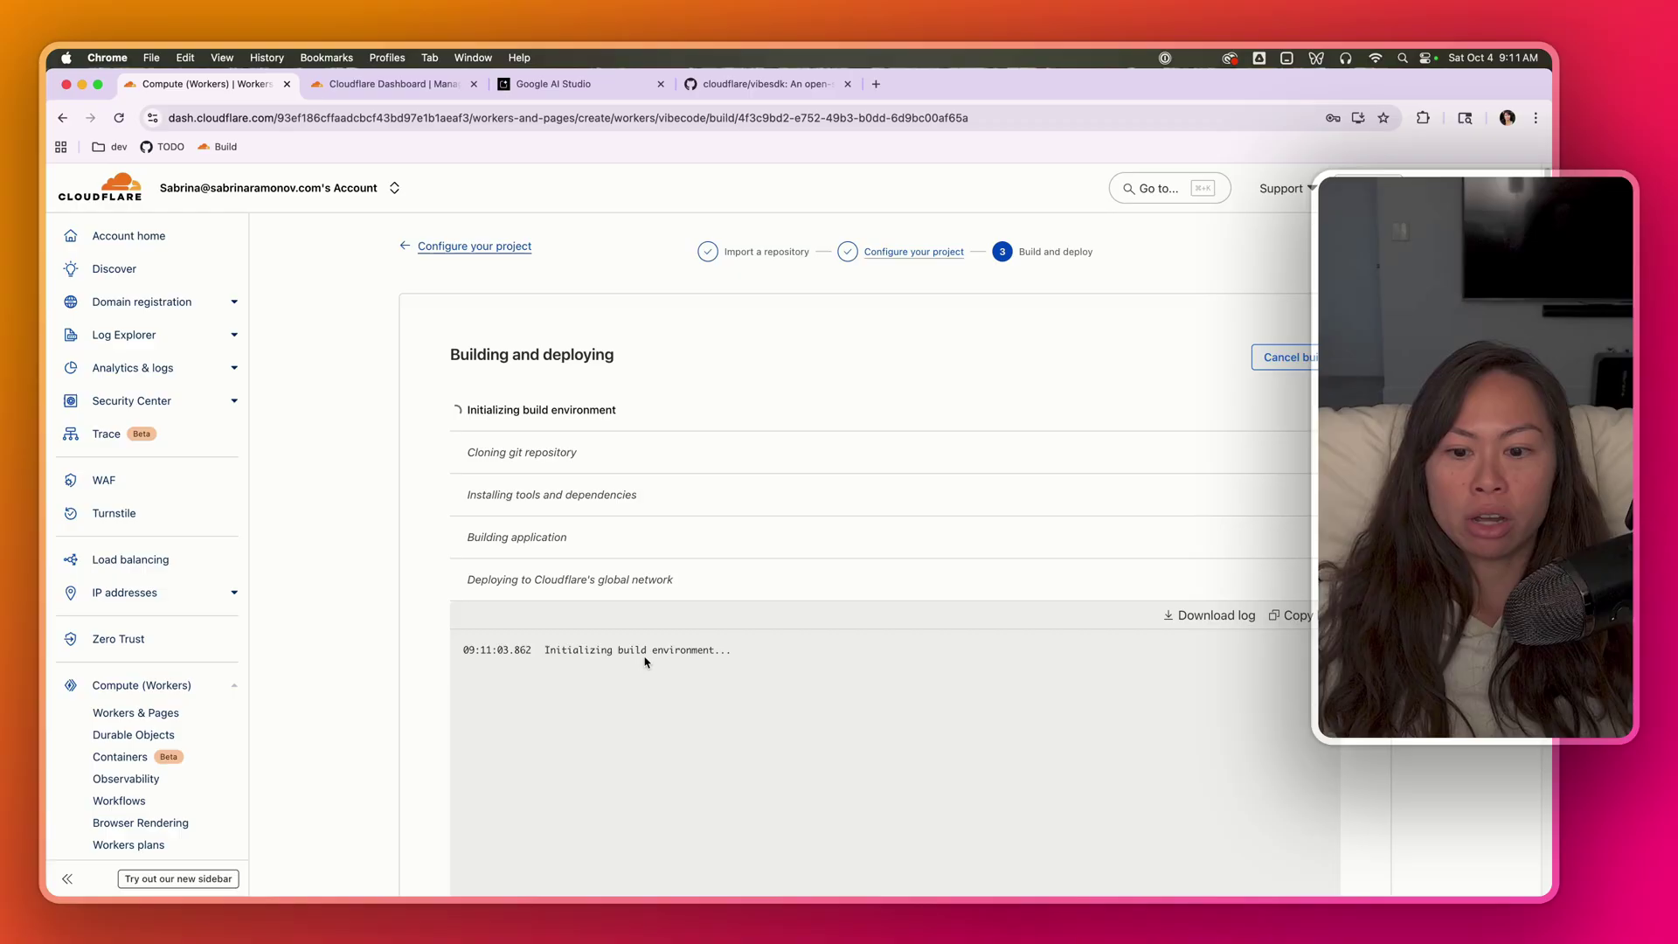
scroll(645, 662, "down", 5)
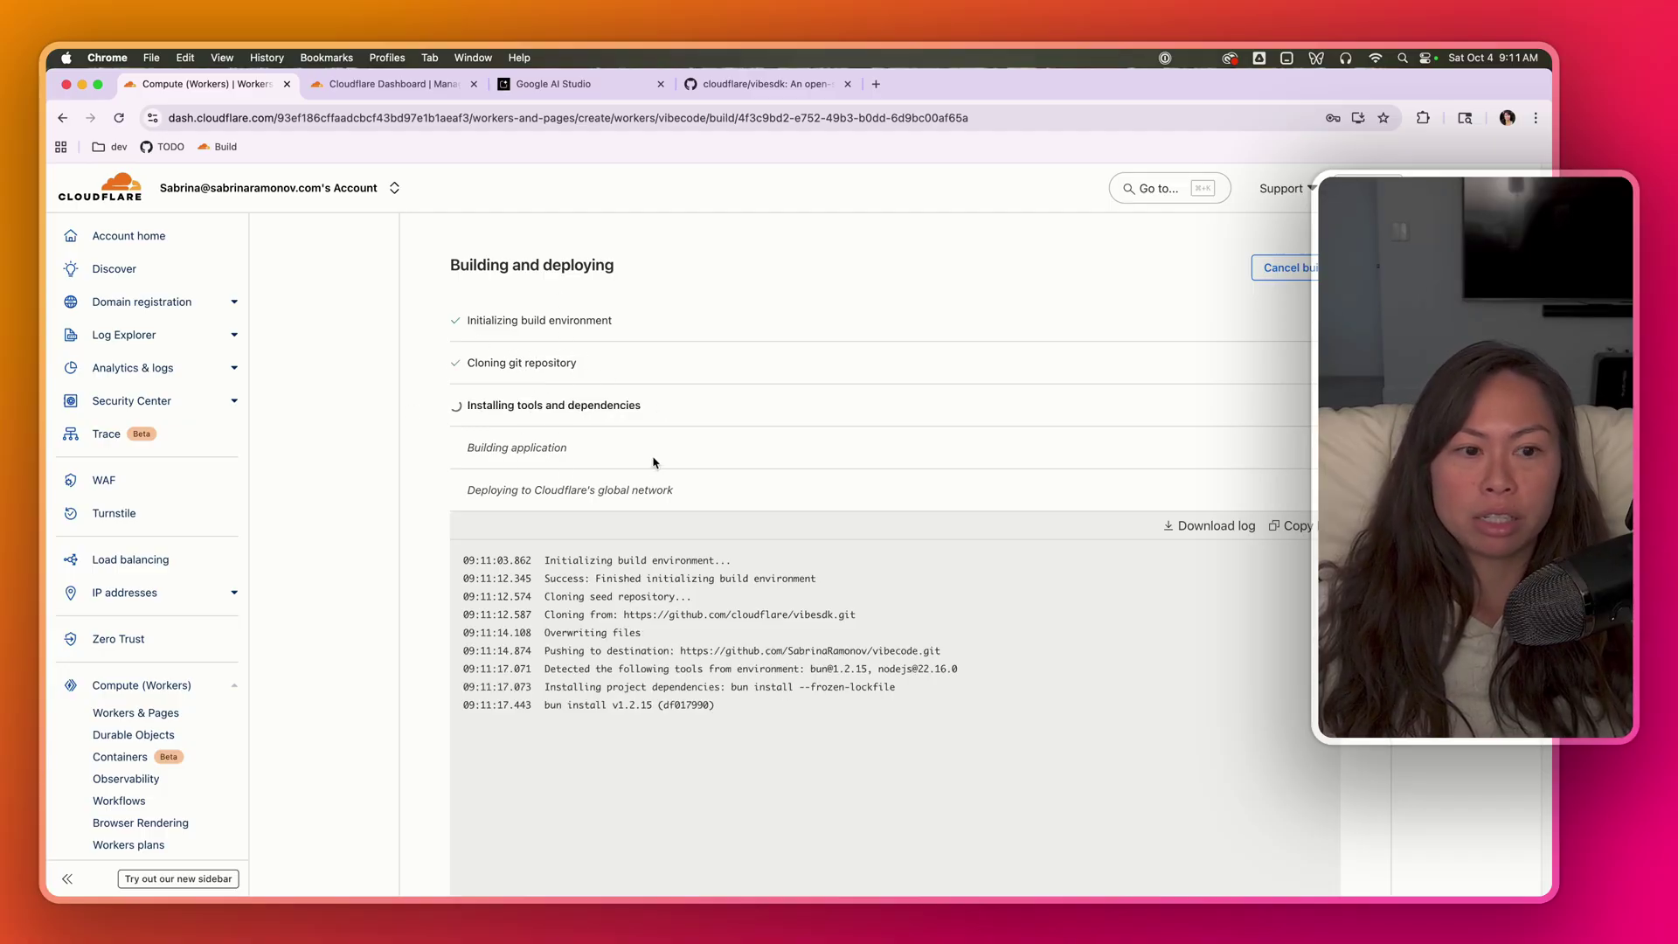
left_click_drag(686, 493, 466, 492)
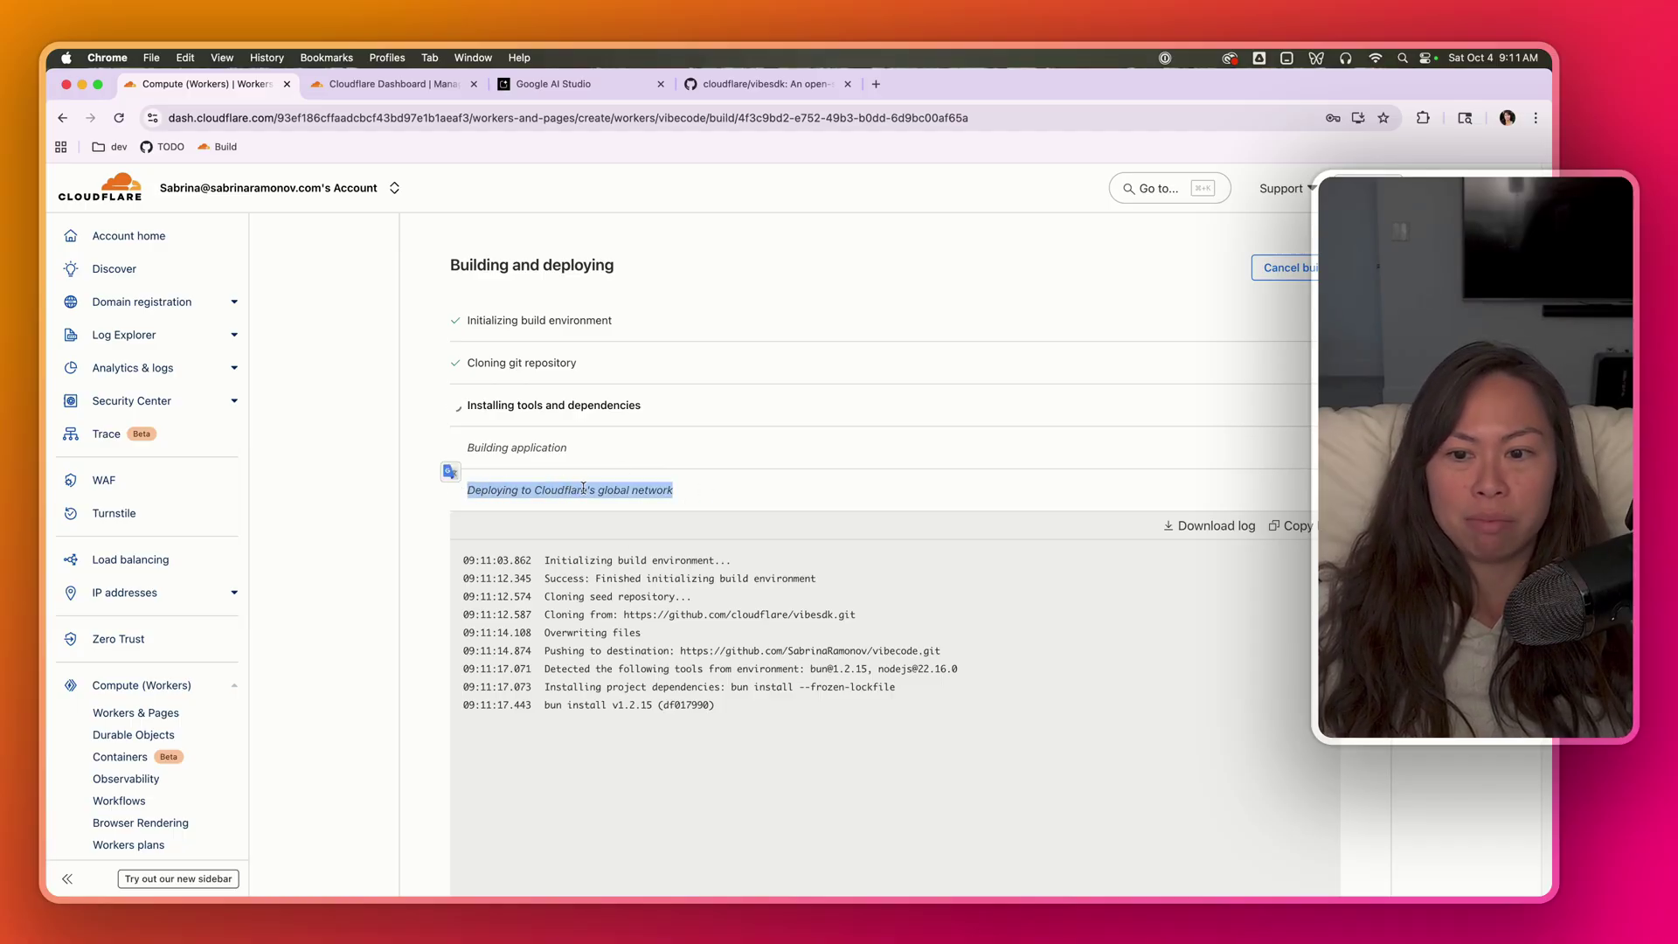
scroll(763, 492, "down", 5)
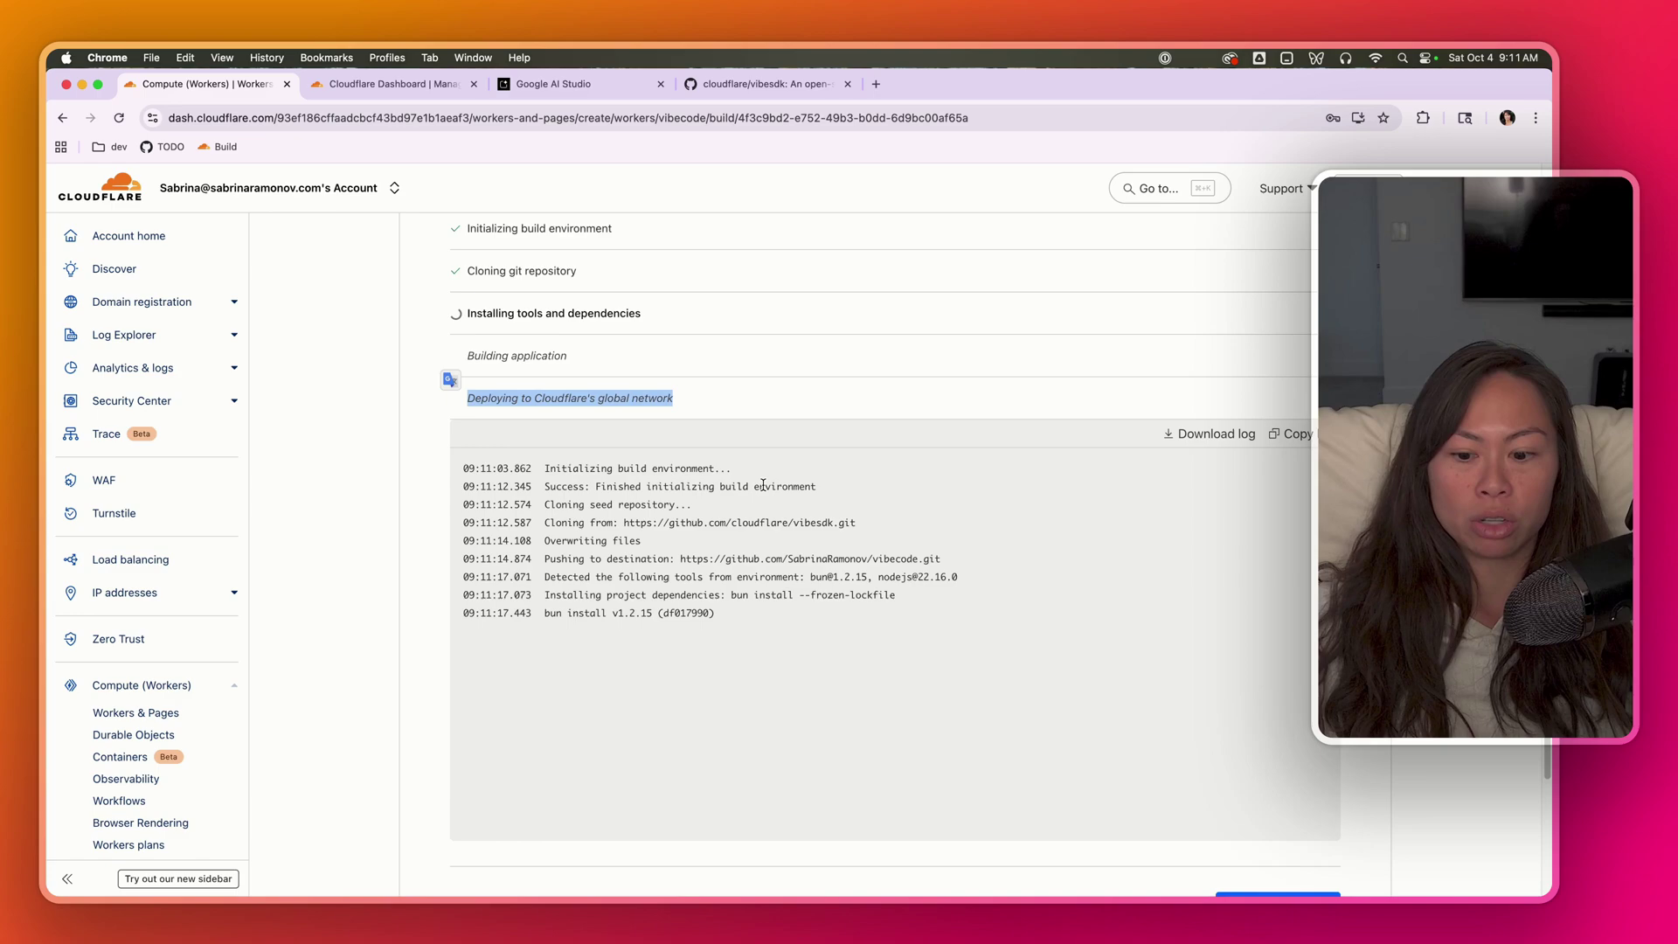
left_click(722, 440)
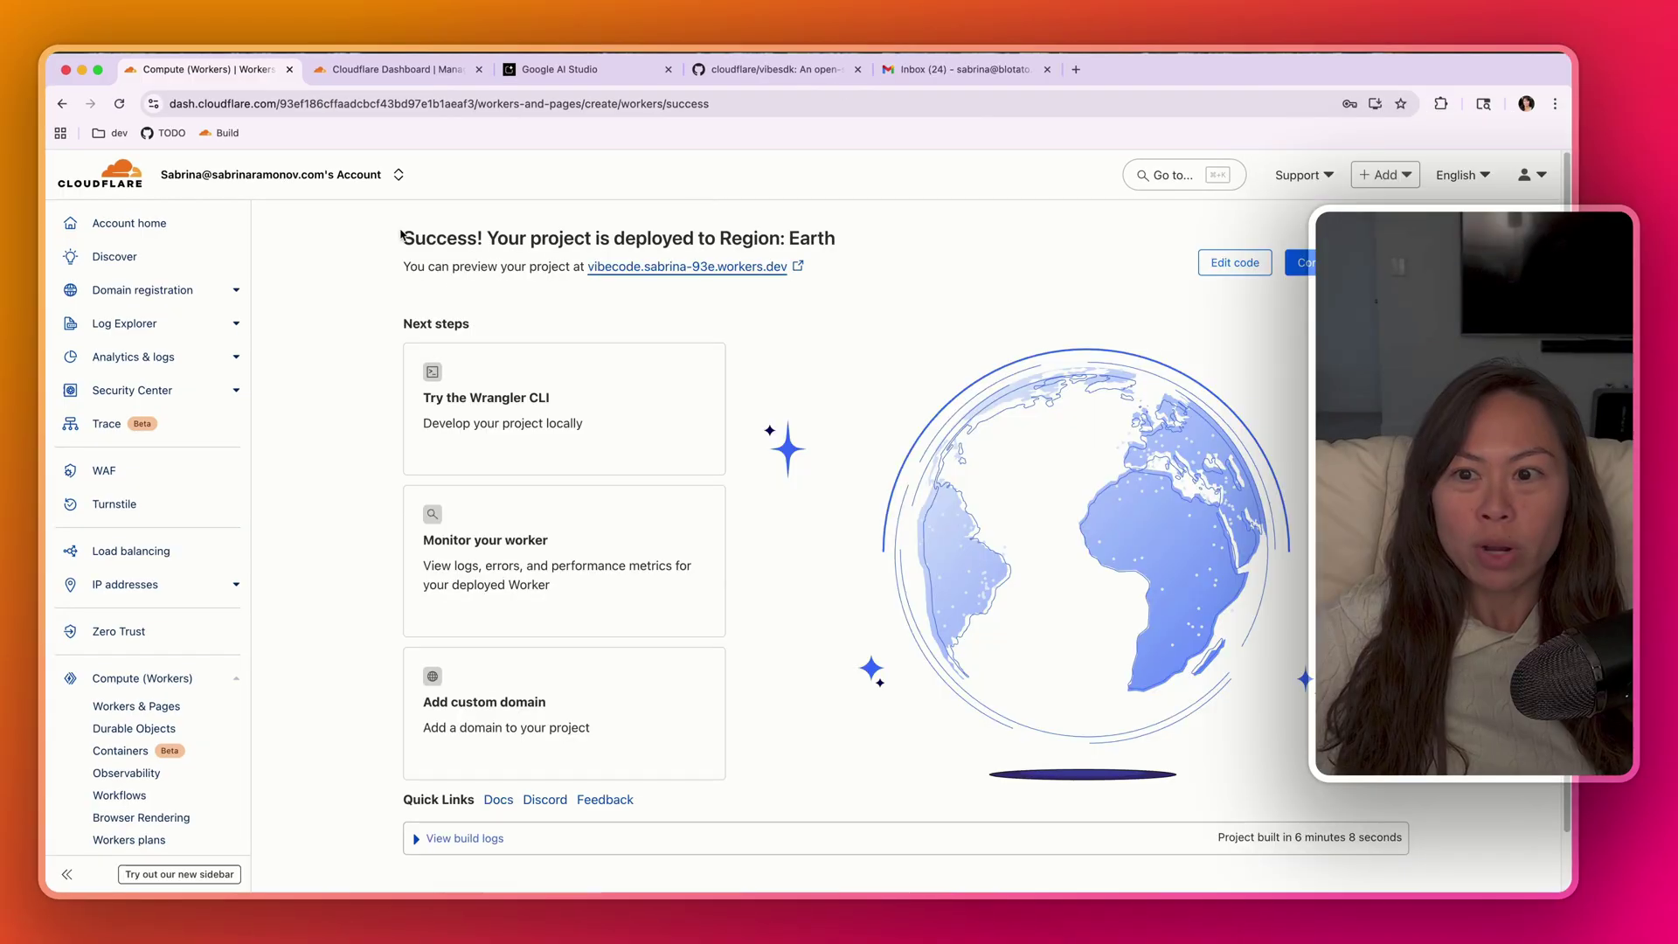
- Load freevibecode.ai in a new tab, then return to the Cloudflare success page
left_click_drag(398, 242, 845, 240)
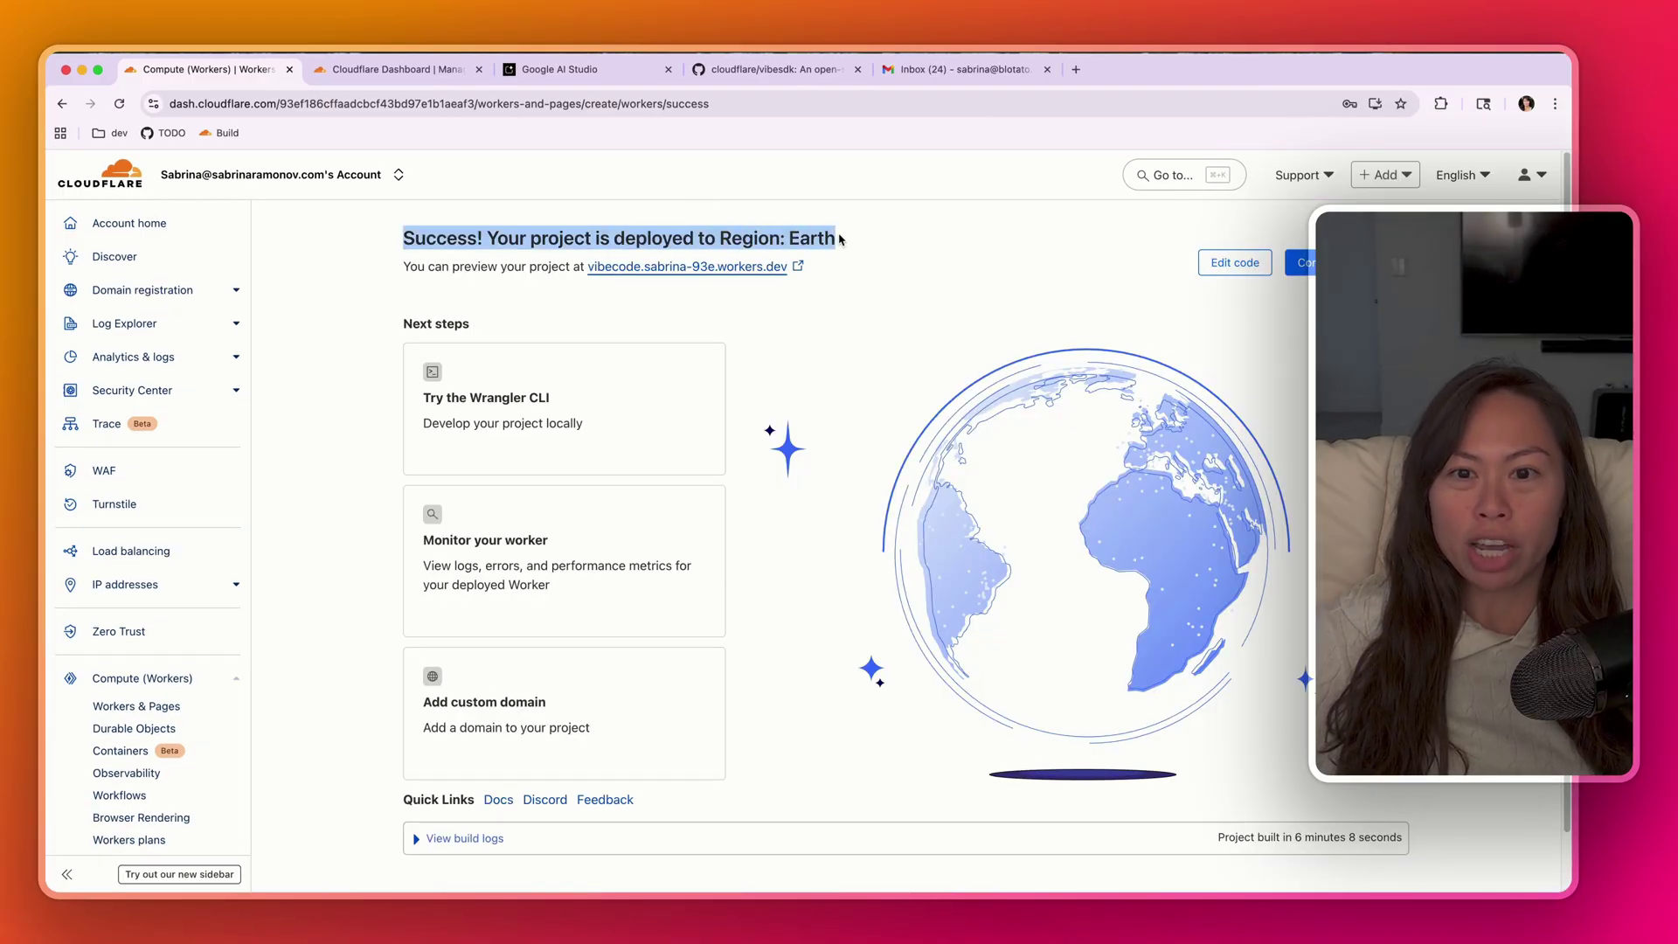
left_click(839, 239)
left_click_drag(635, 240, 756, 241)
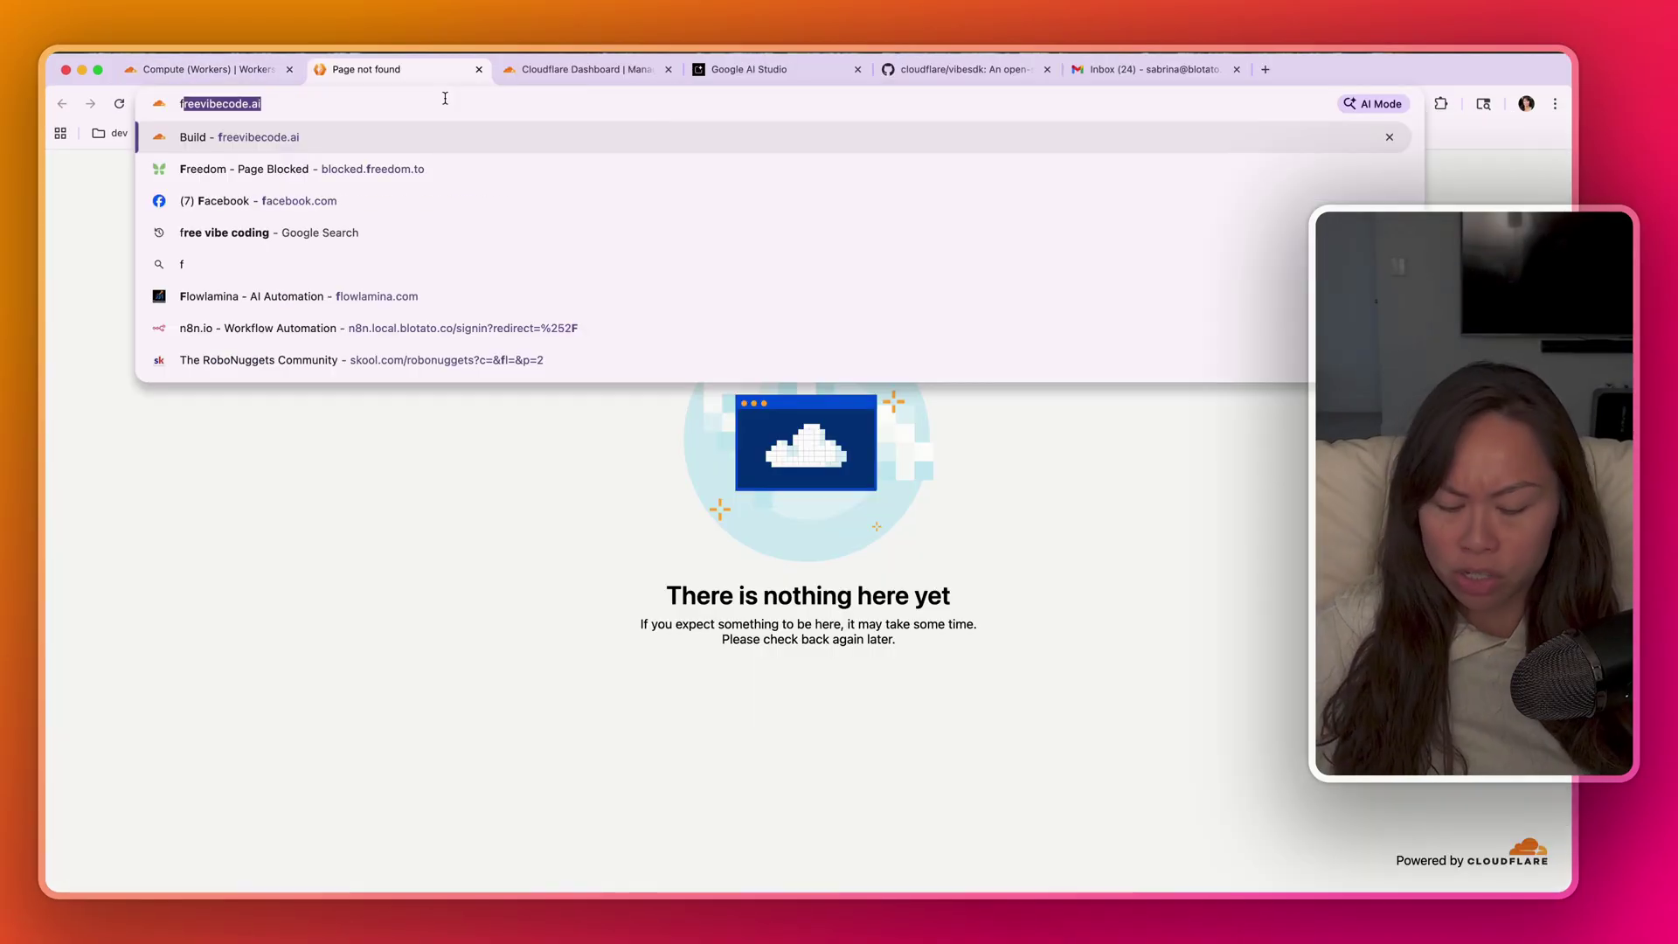
type("ree")
key("Return")
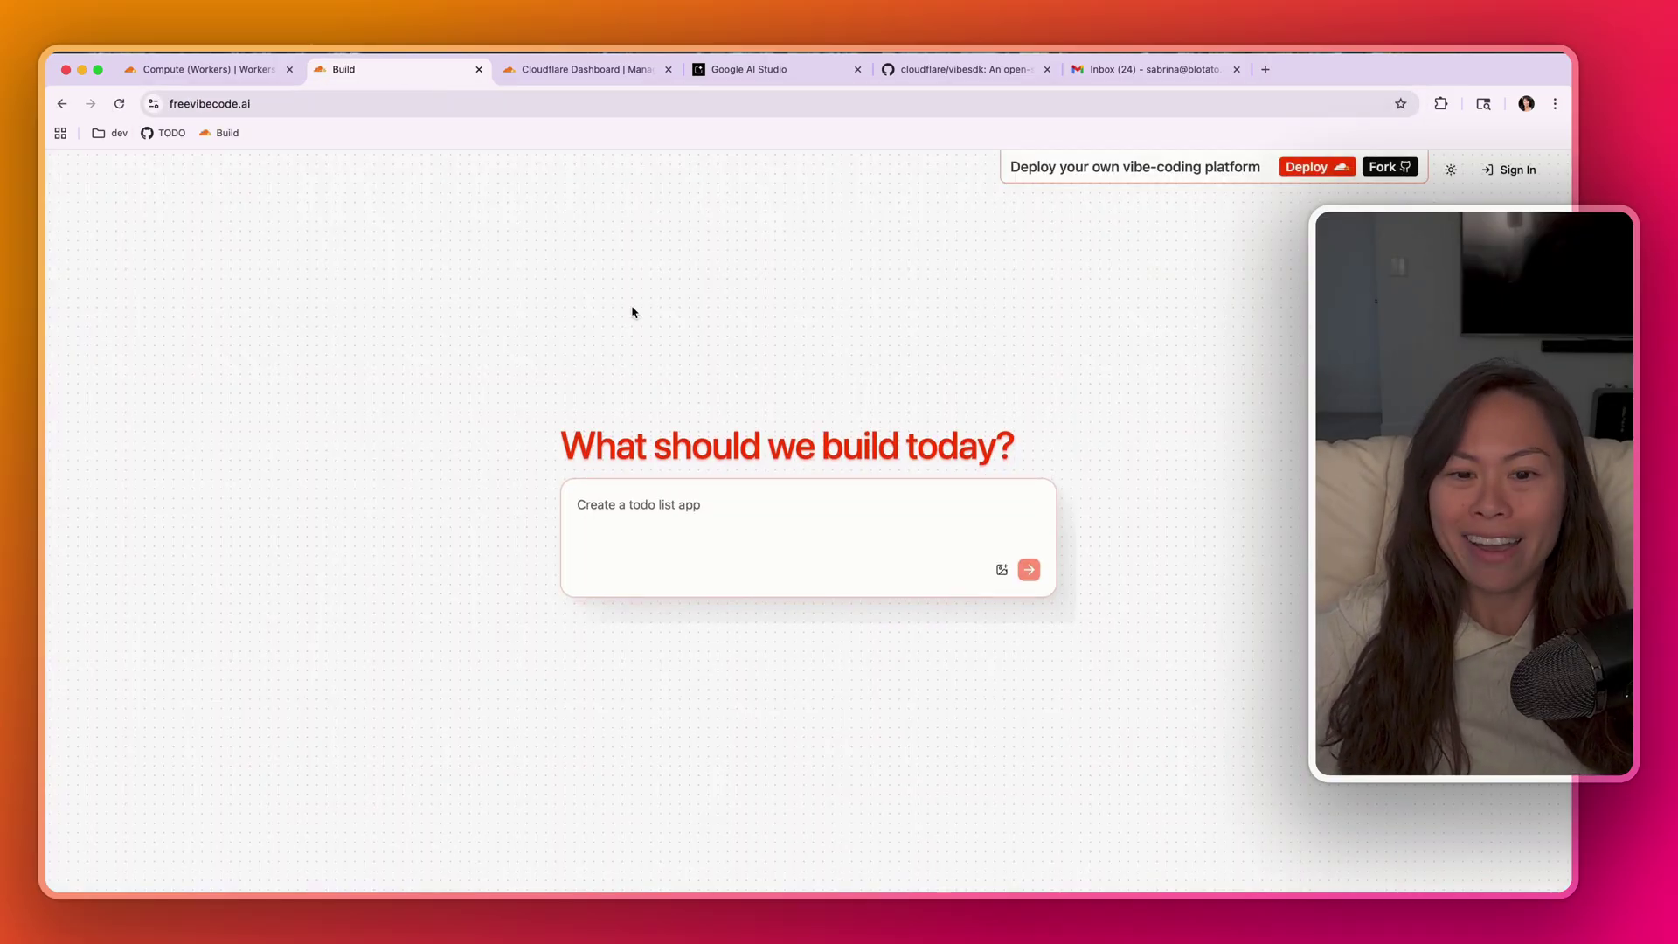
left_click(223, 74)
scroll(574, 851, "down", 2)
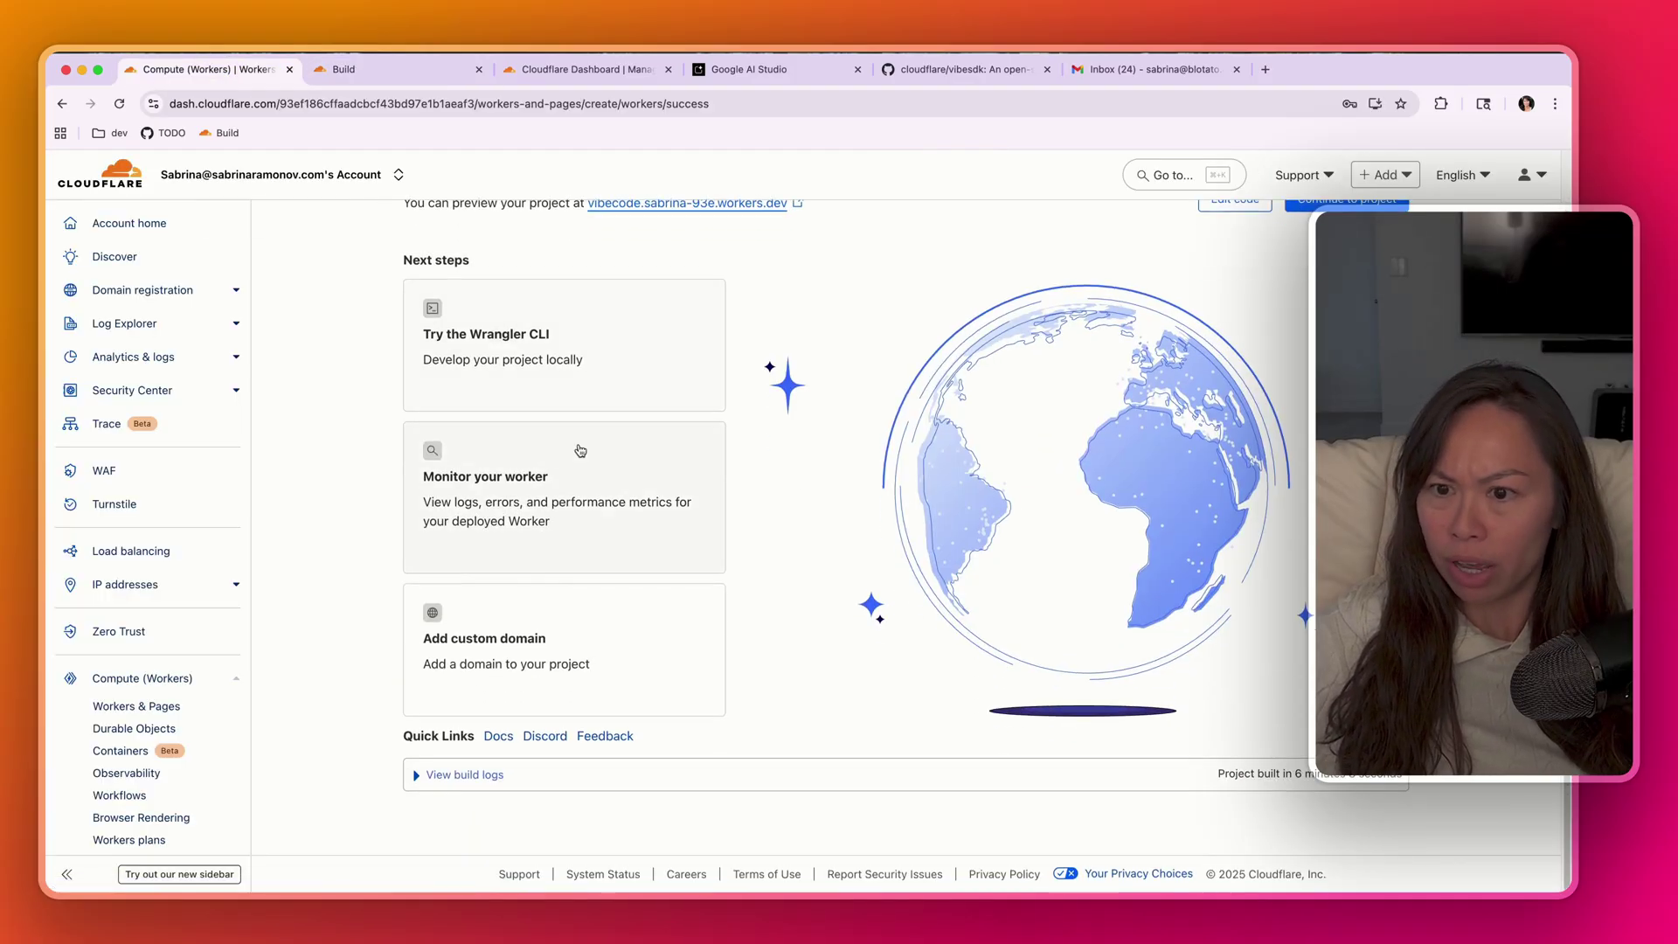
- Check the worker's Observability metrics of 828 events and 30 errors
scroll(580, 450, "up", 2)
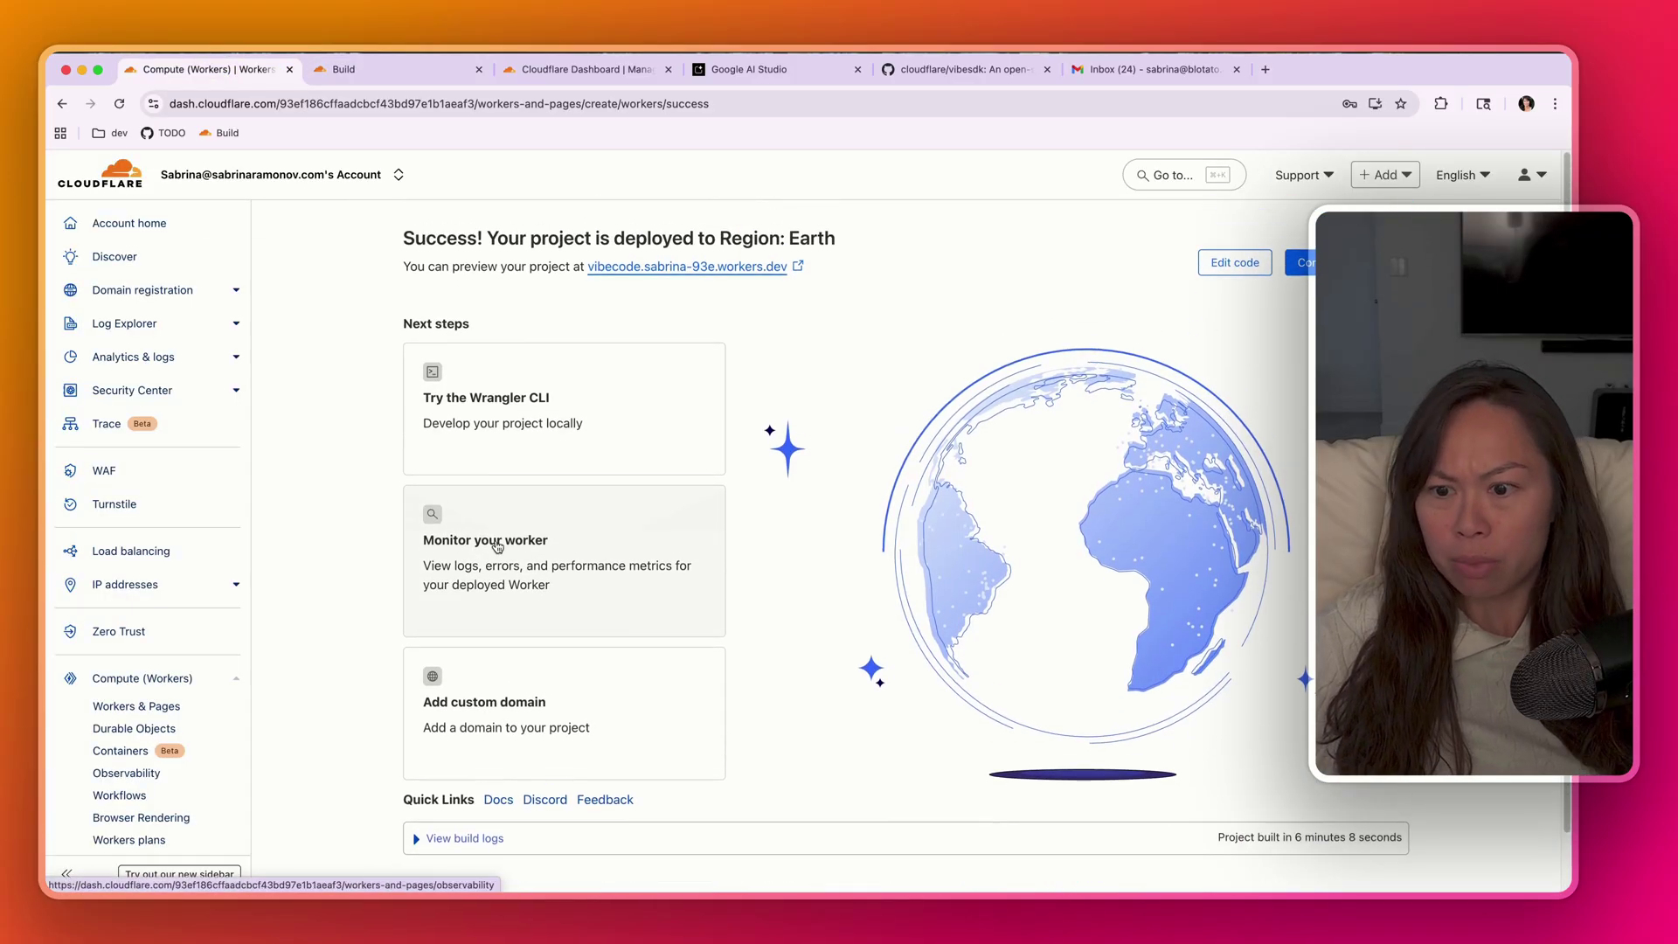
left_click(609, 543)
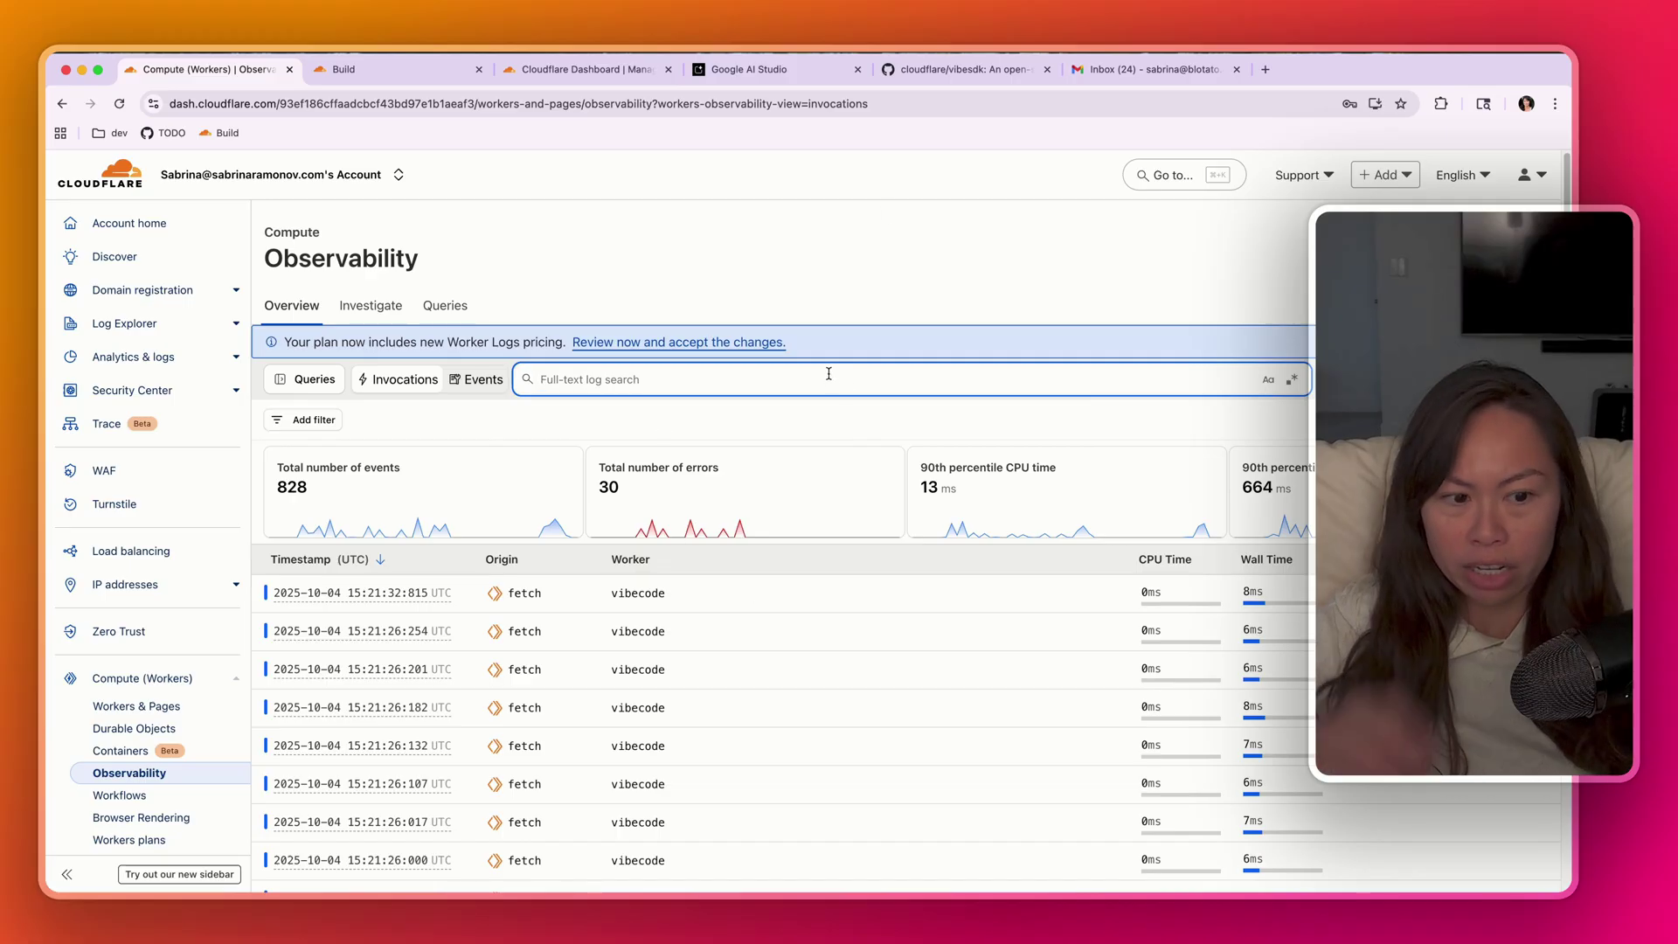
left_click(678, 262)
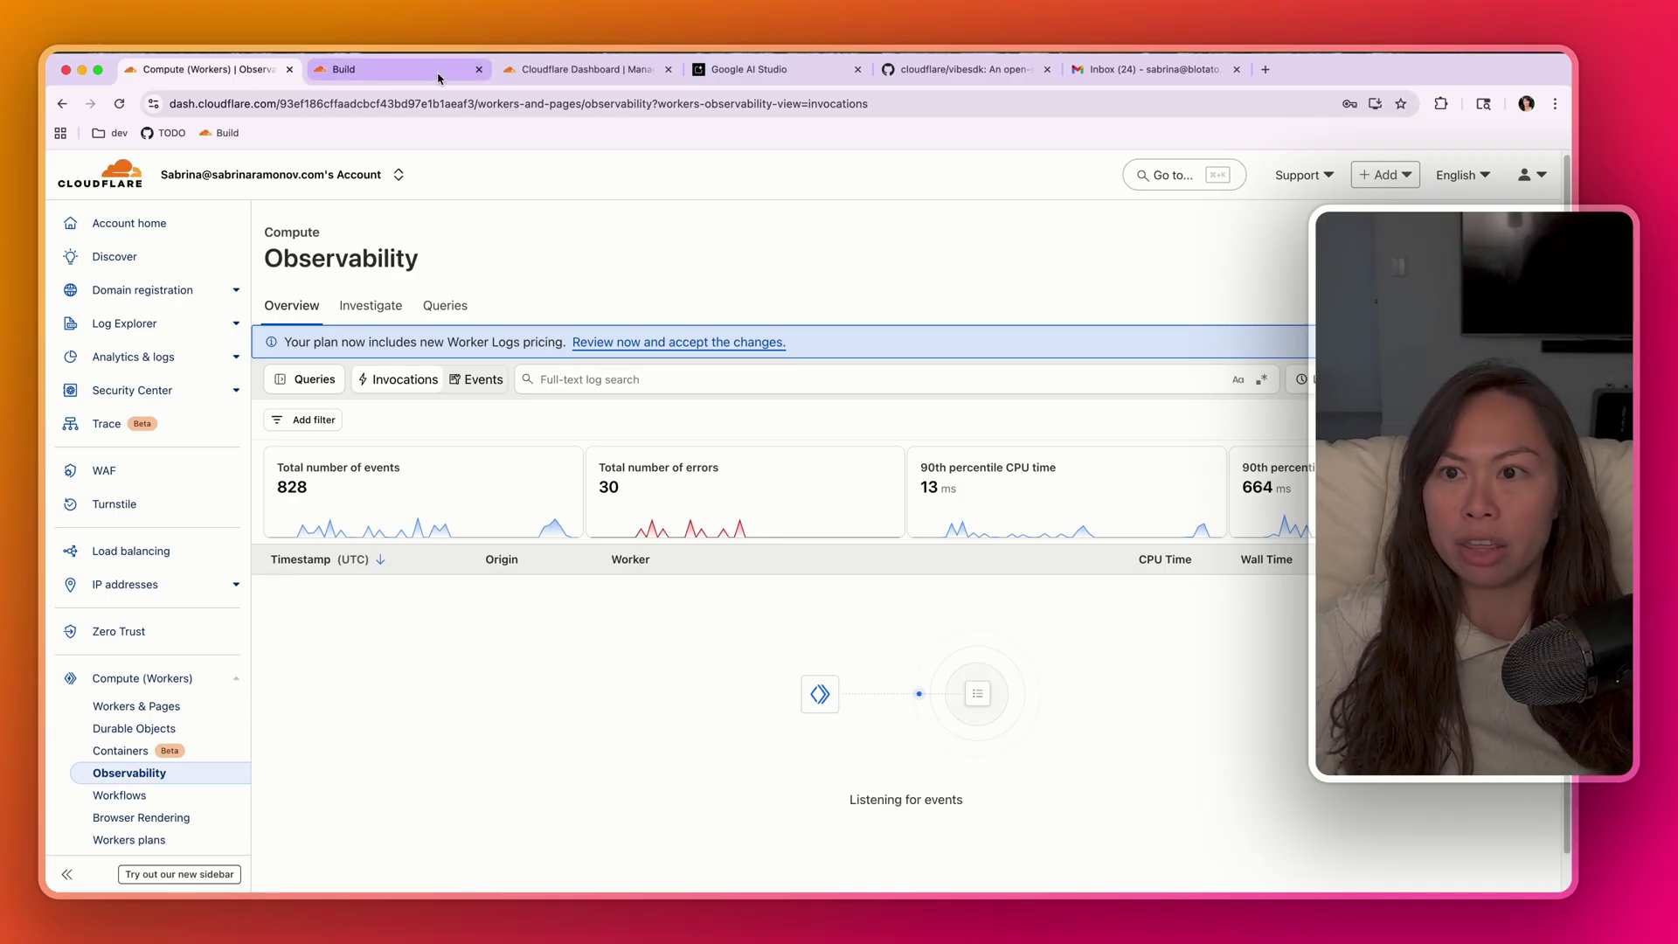
left_click(406, 70)
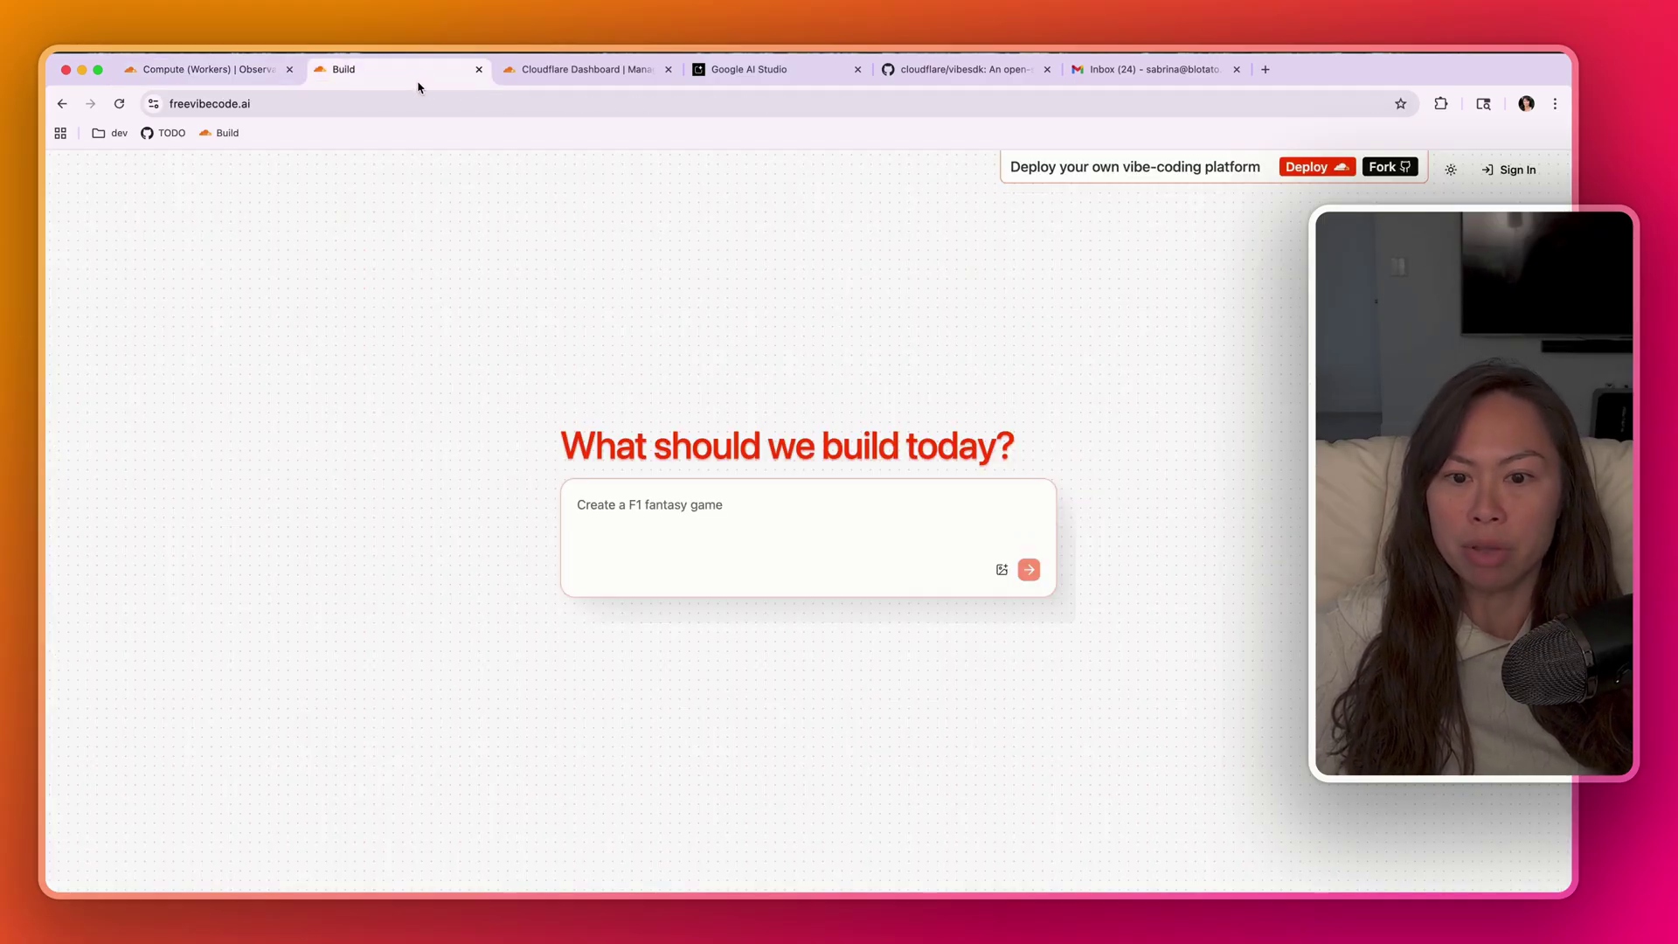
- Sign up with full name, email and password, then enter the prompt 'simple todo list app'
left_click(1509, 170)
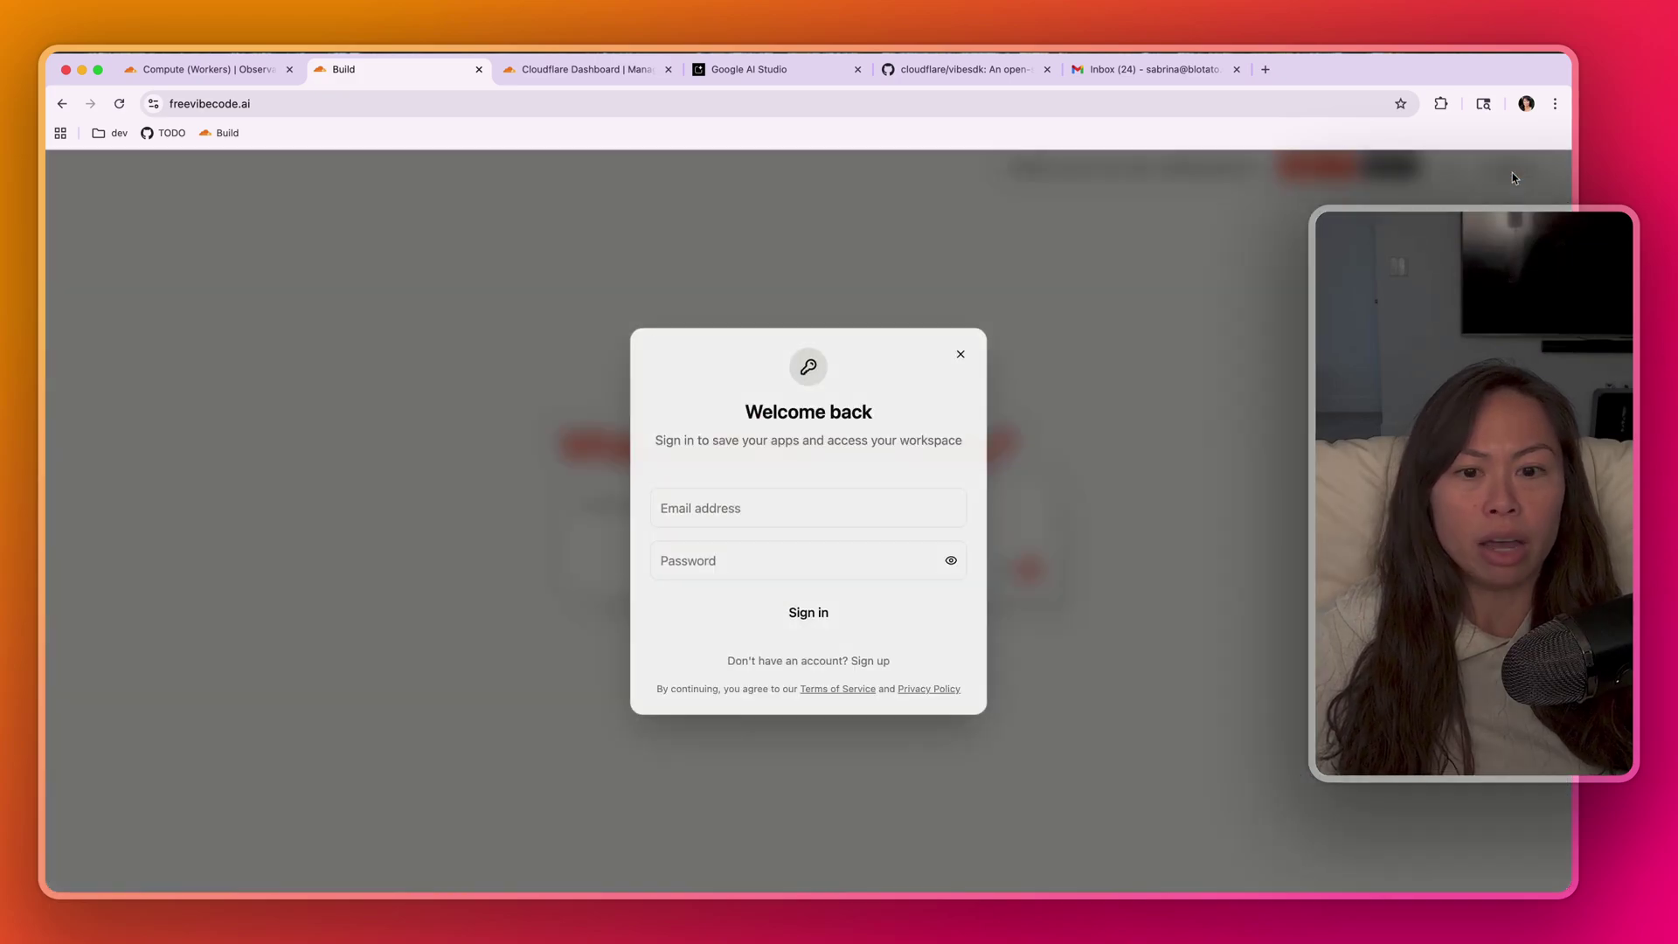
left_click(871, 661)
left_click(769, 463)
type("Sabrina")
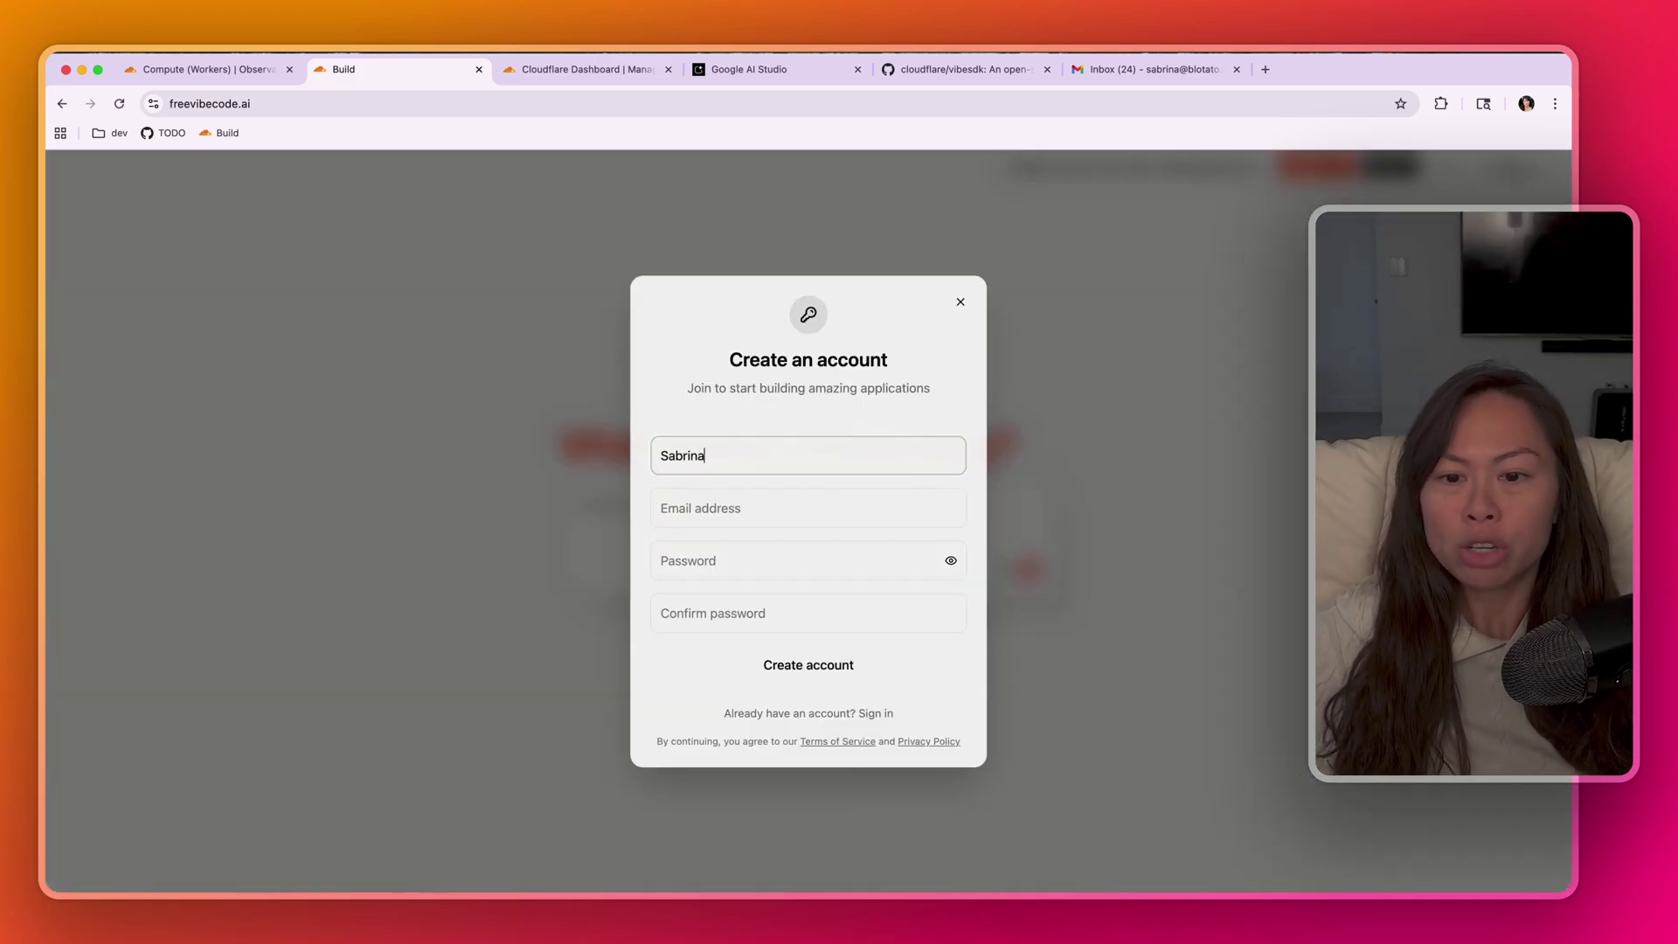
key("Tab")
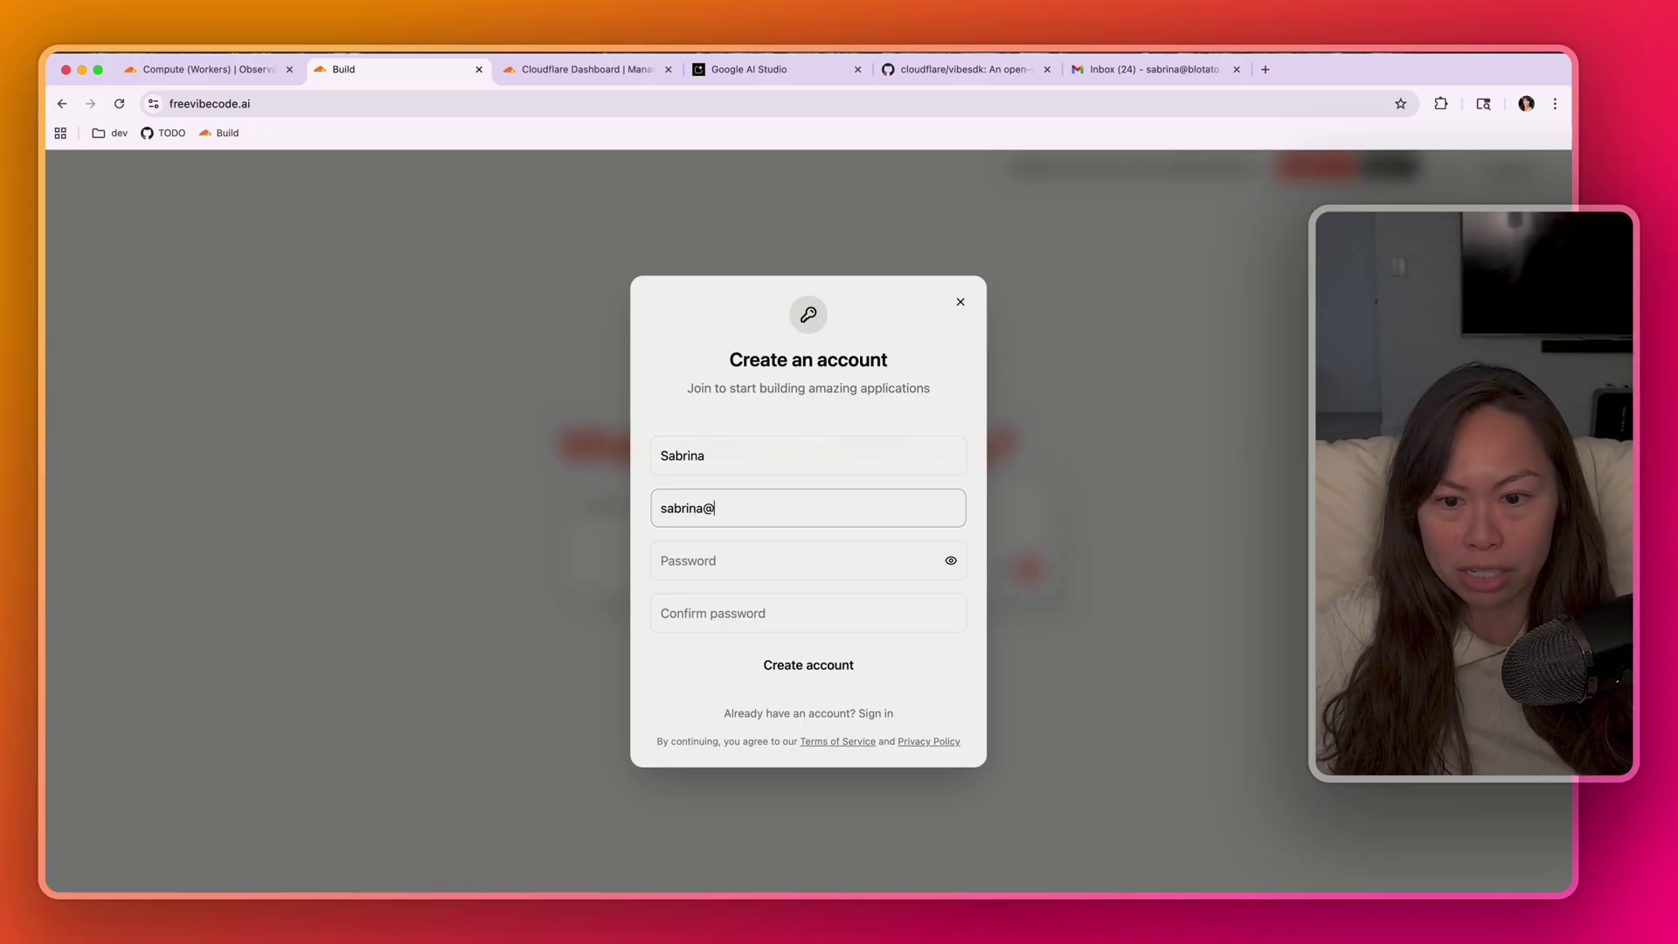
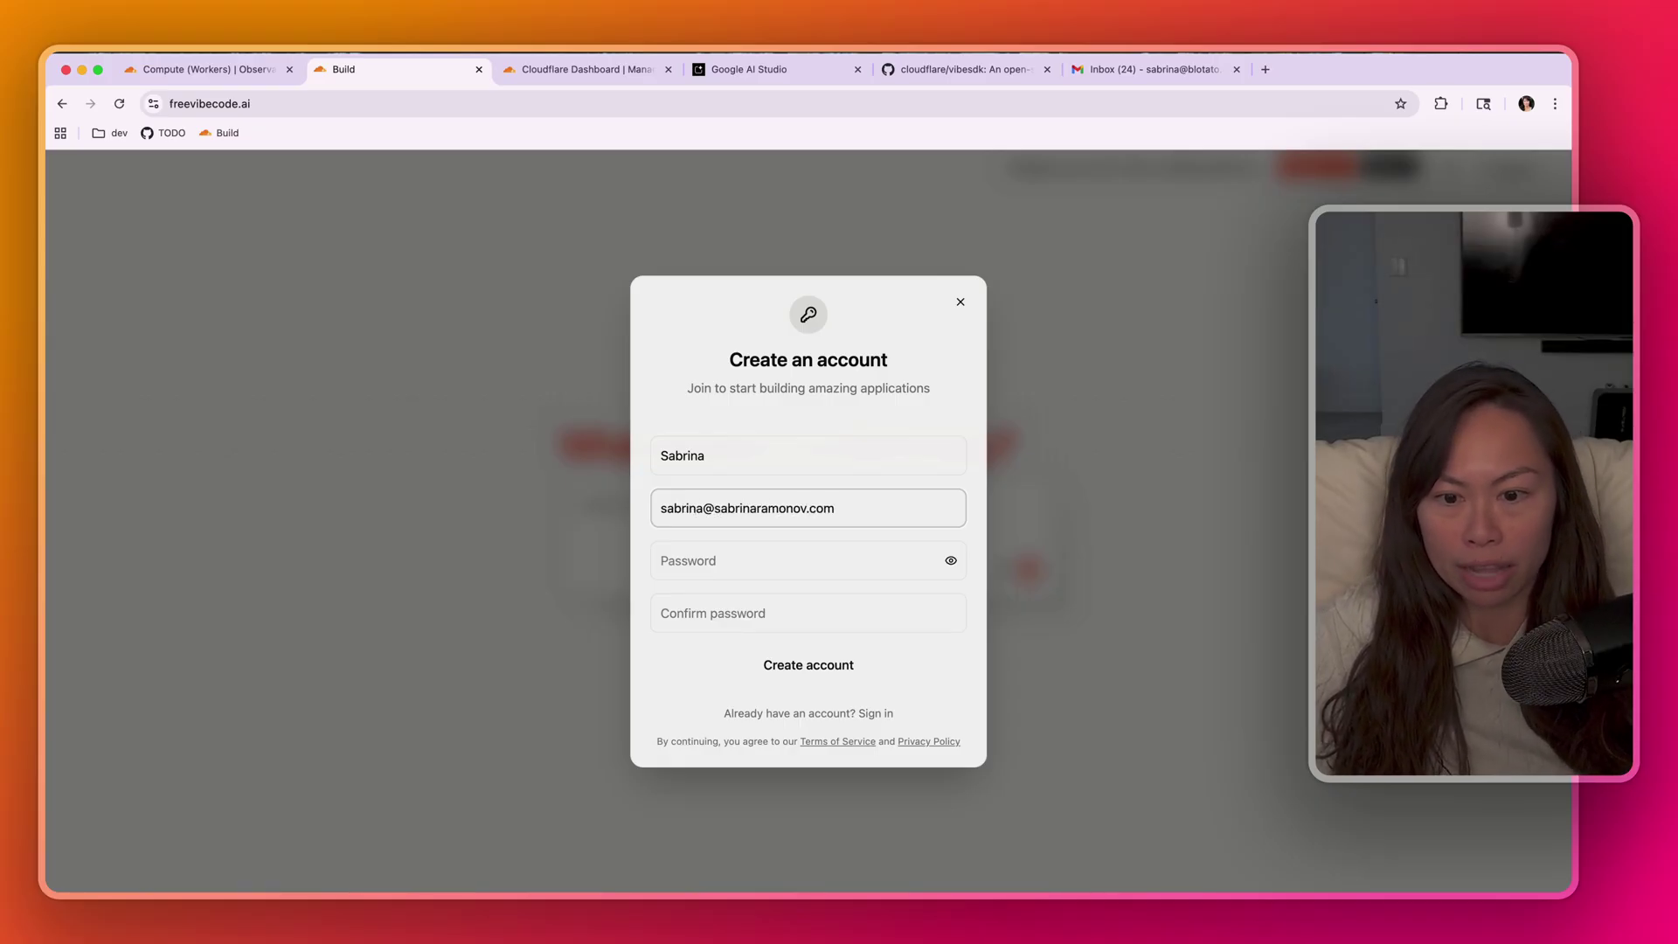
key("Tab")
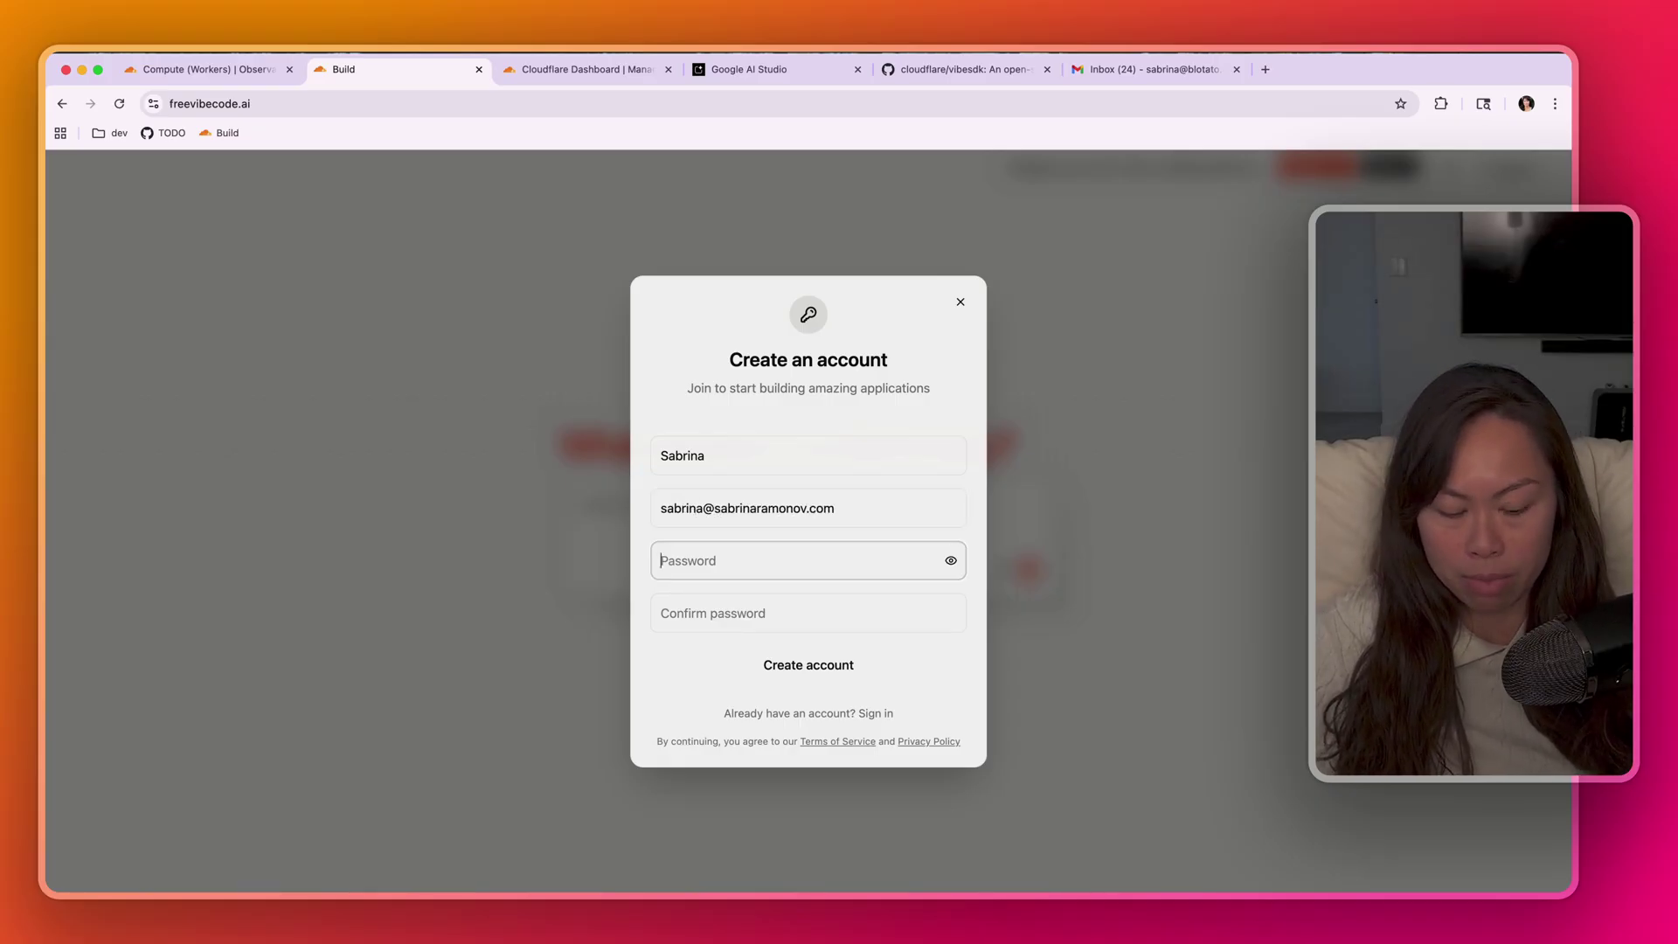
type("••")
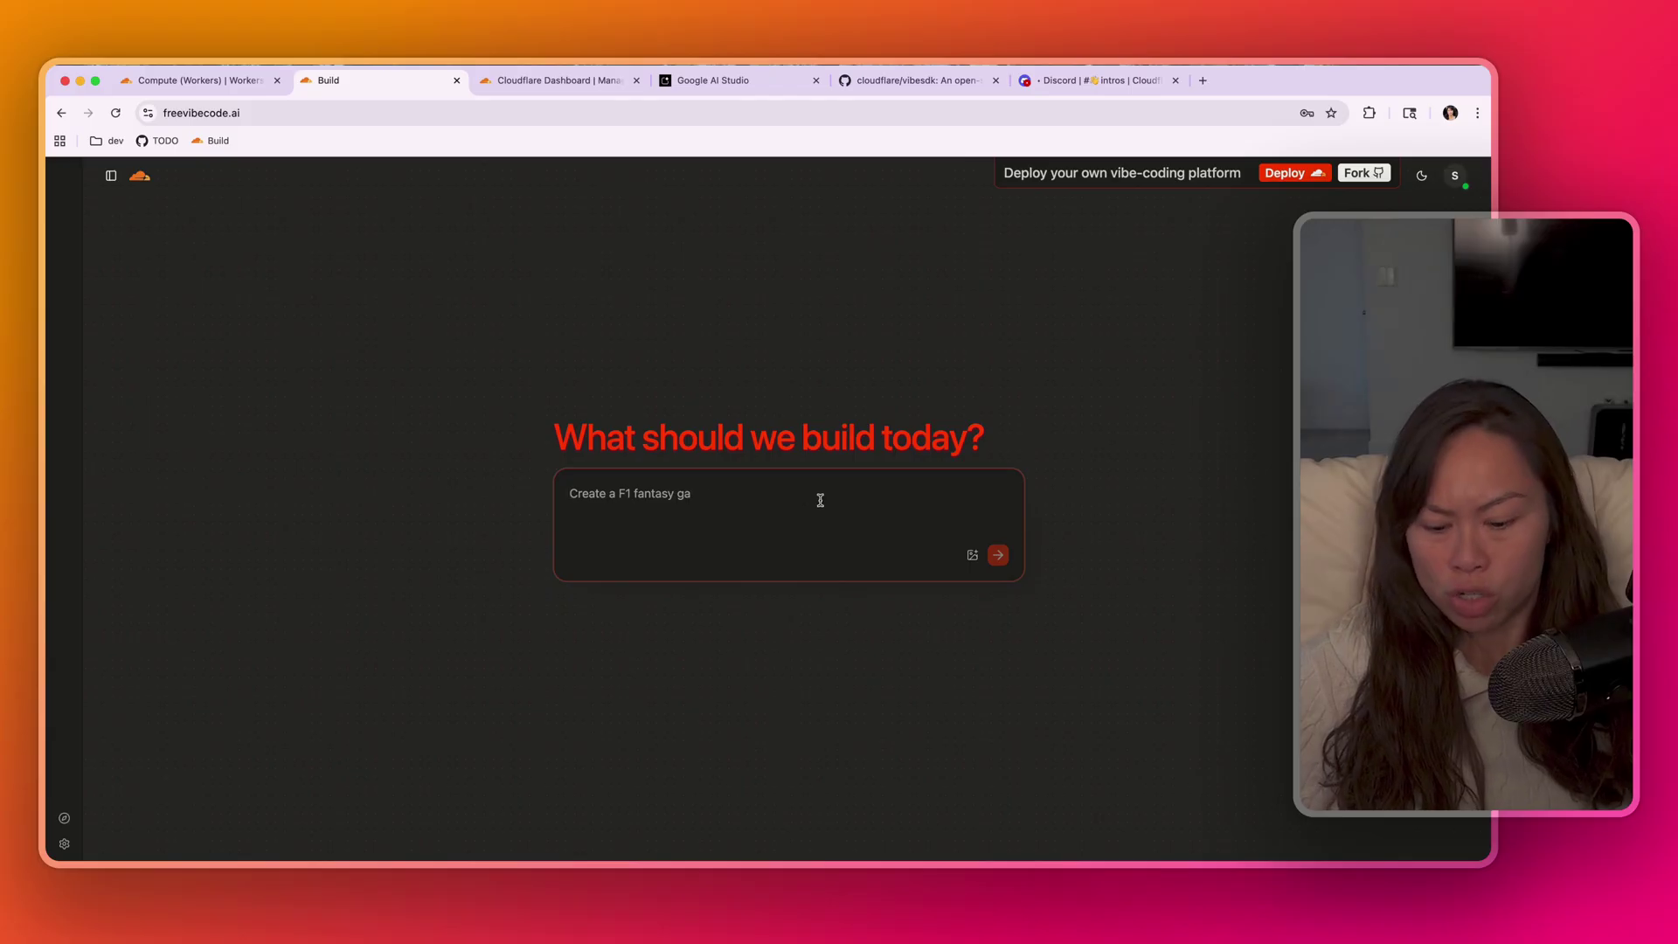
type("s")
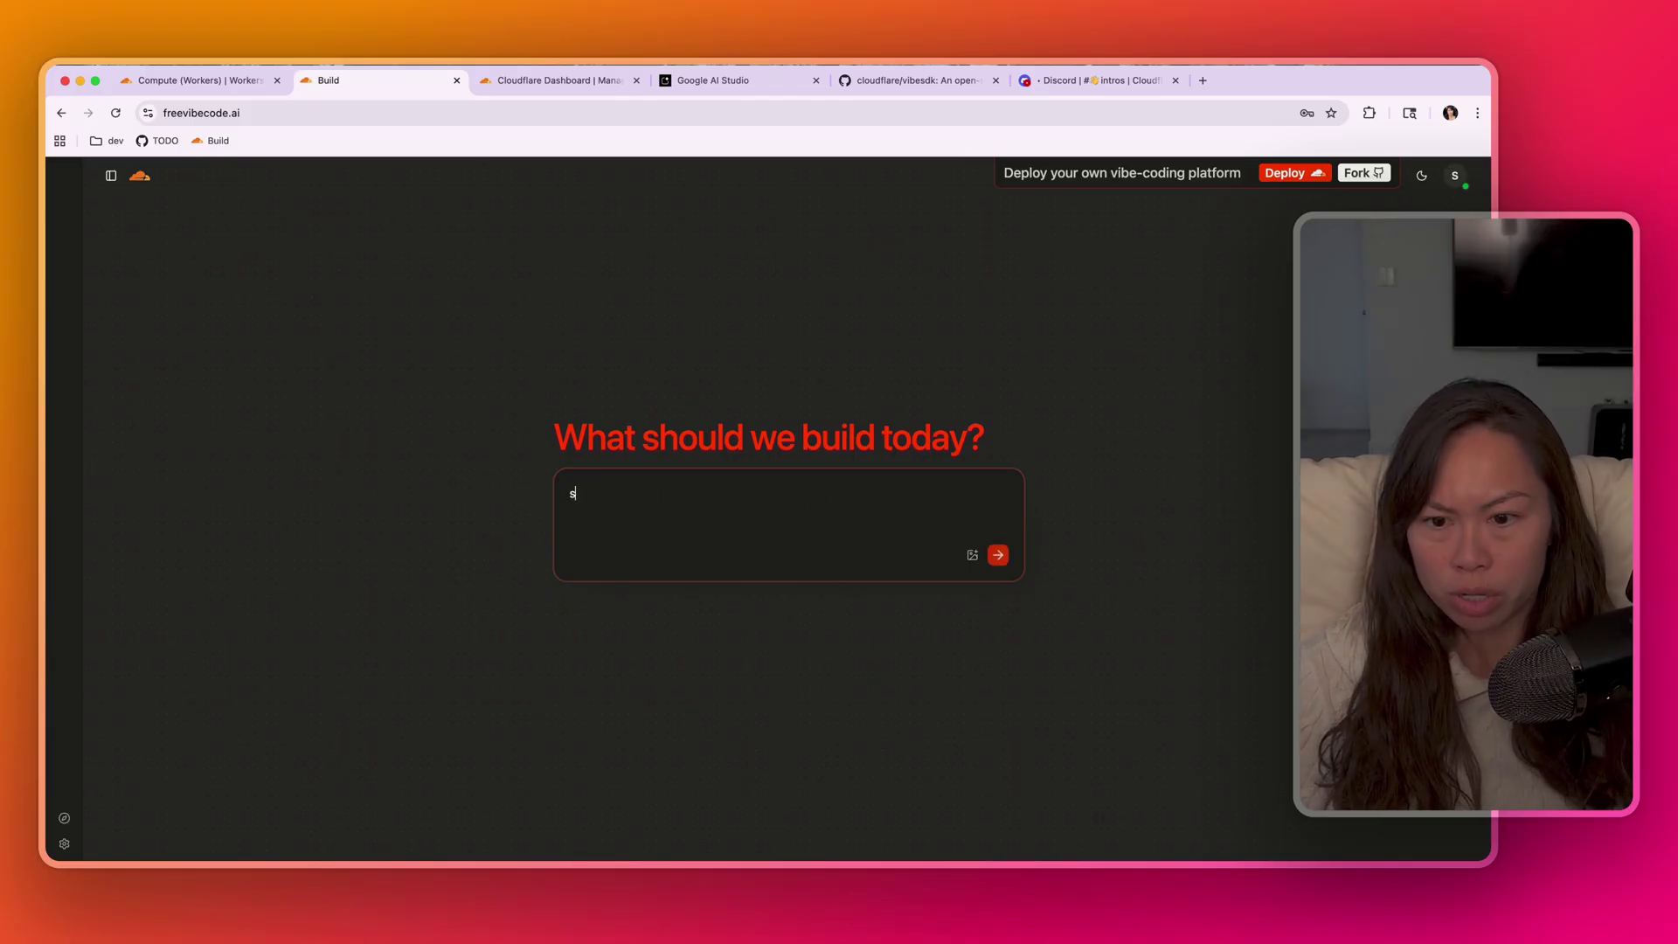
type("imple todo list app")
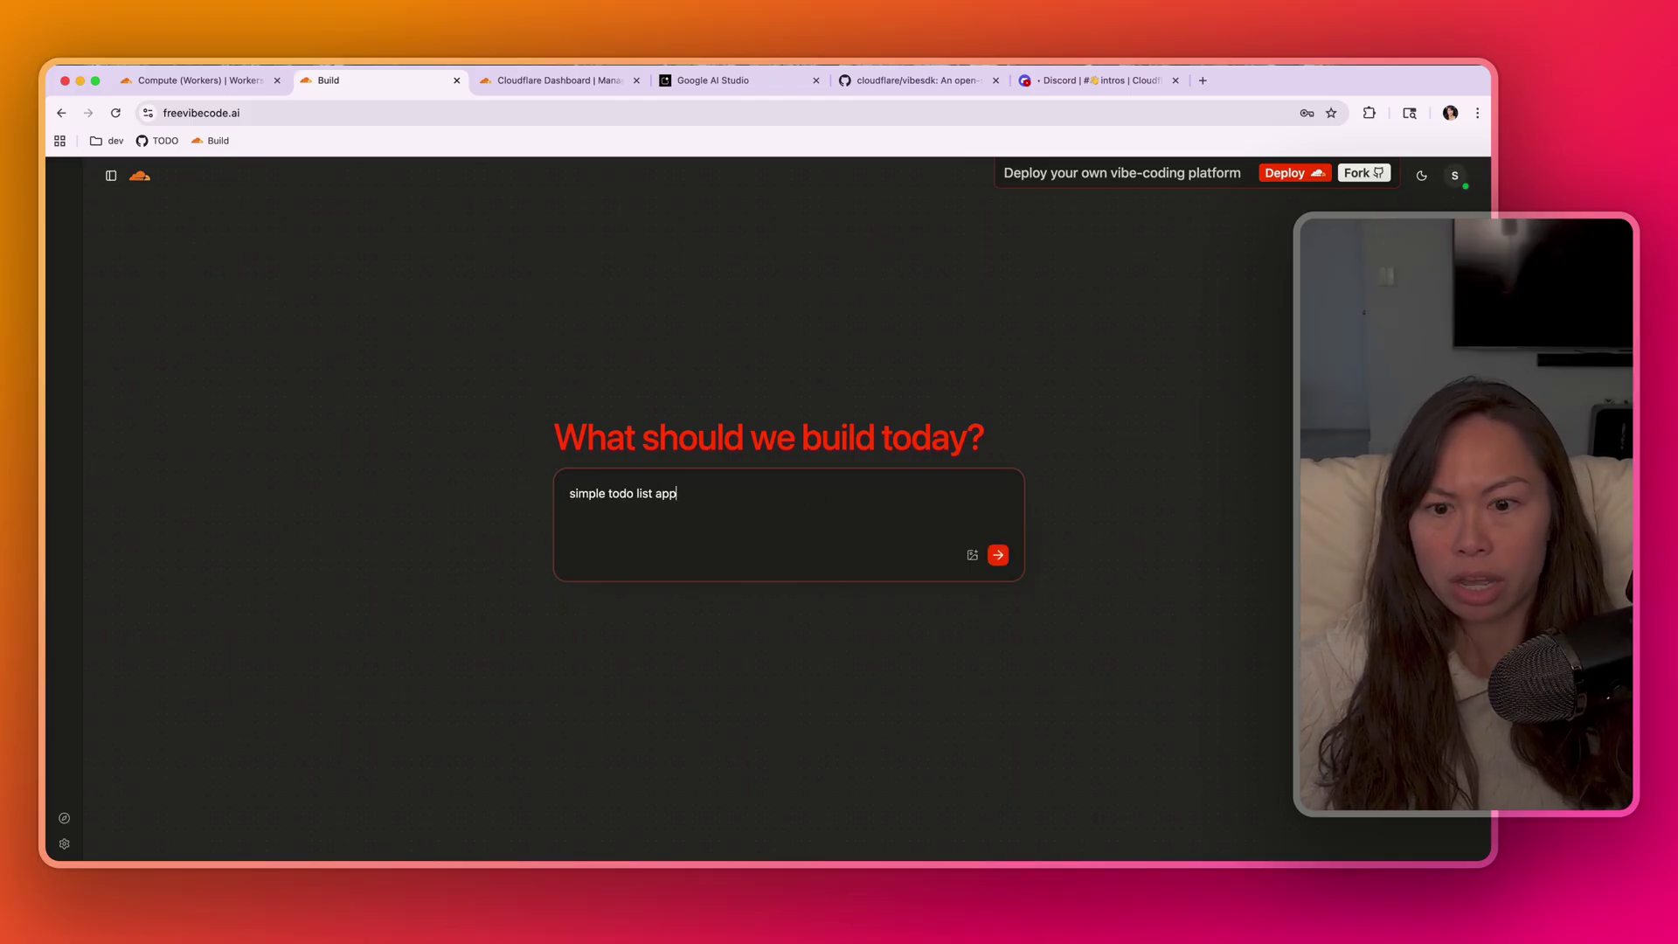
- Submit the 'simple todo list app' prompt and watch TaskZen's blueprint and Phase 1 code generate
left_click(996, 556)
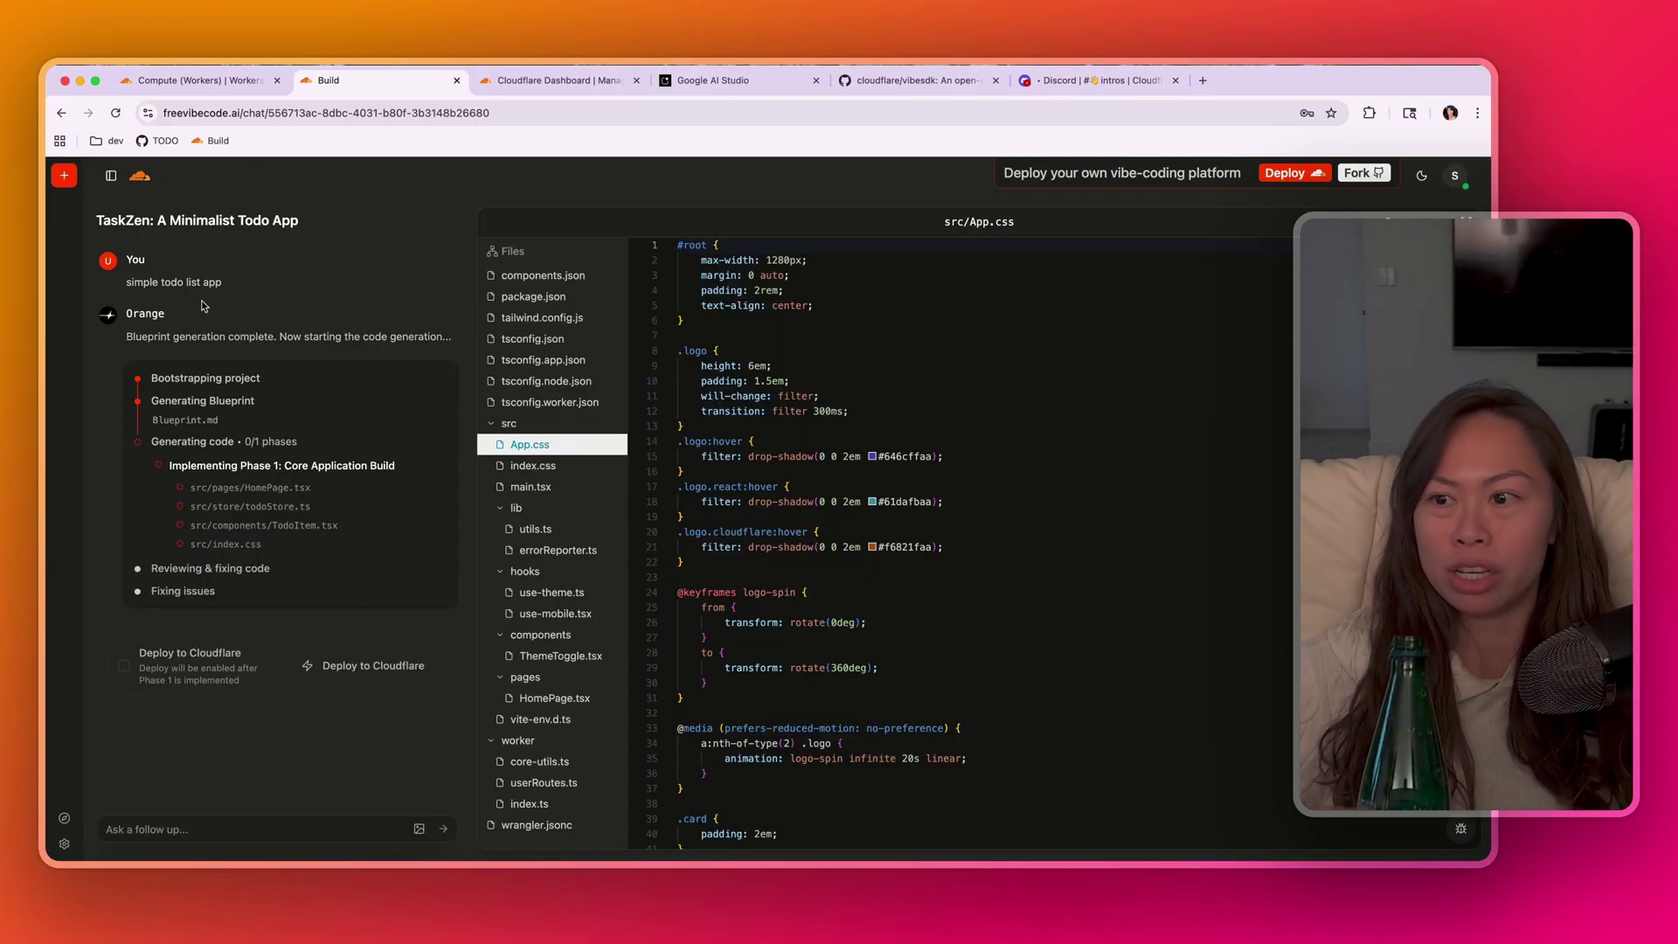
left_click_drag(222, 282, 144, 284)
left_click(126, 281)
left_click(241, 290)
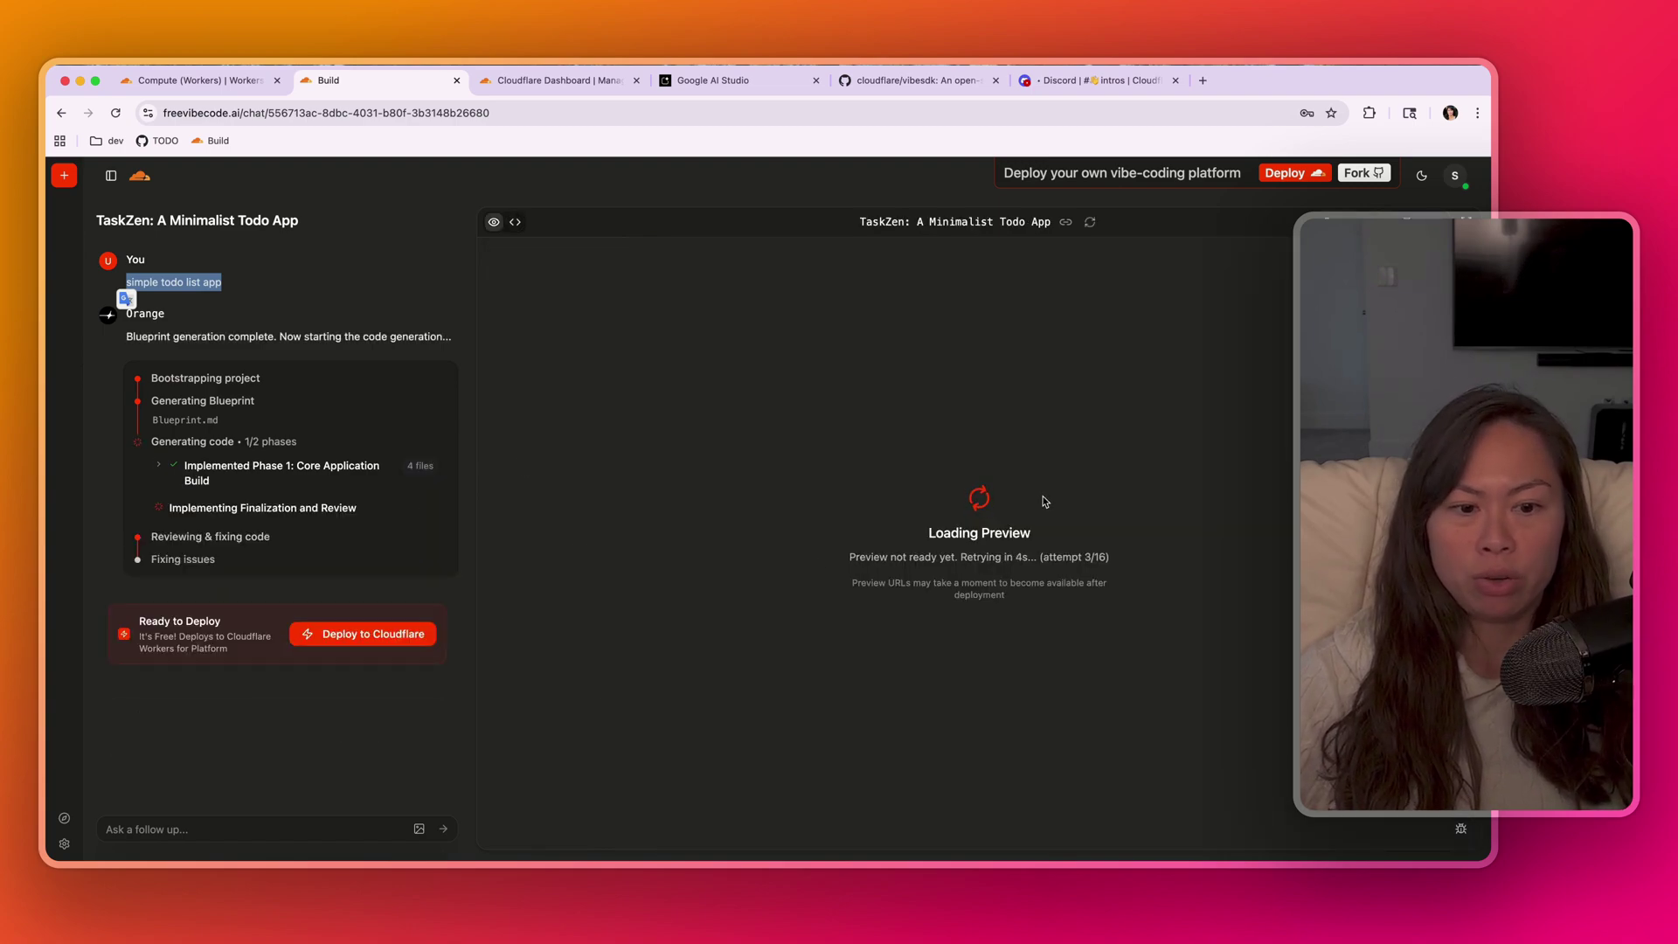
left_click_drag(852, 584, 872, 572)
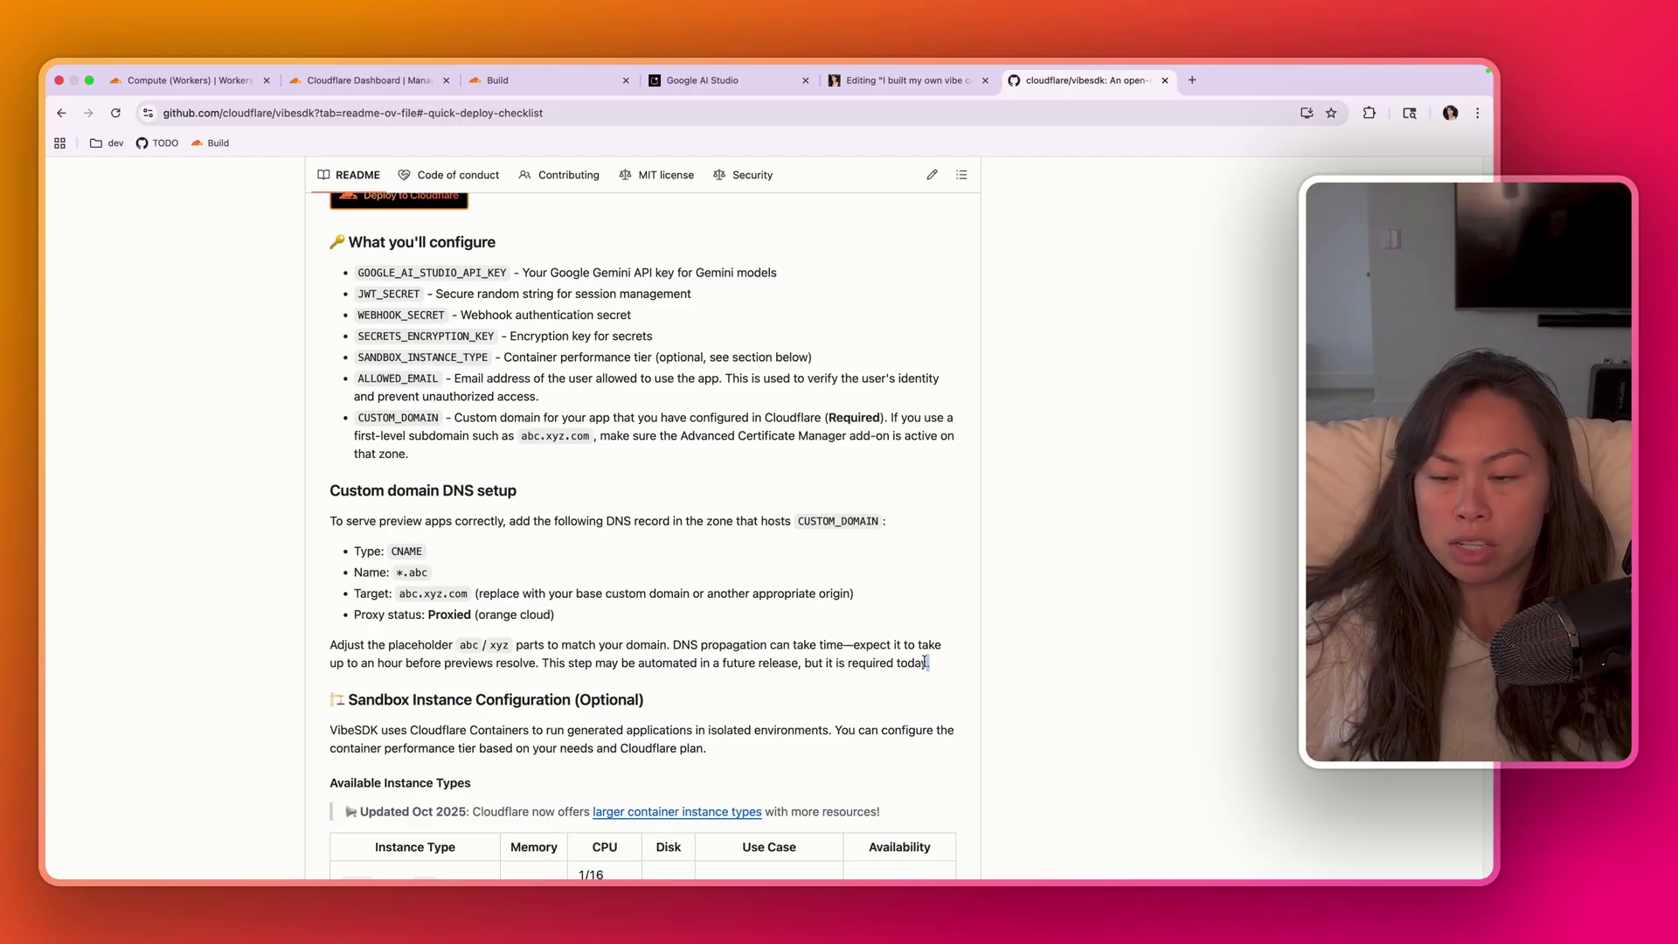
- Read the README's Custom domain DNS setup CNAME details, then return to the Cloudflare worker settings
left_click_drag(926, 663, 330, 489)
scroll(411, 507, "down", 3)
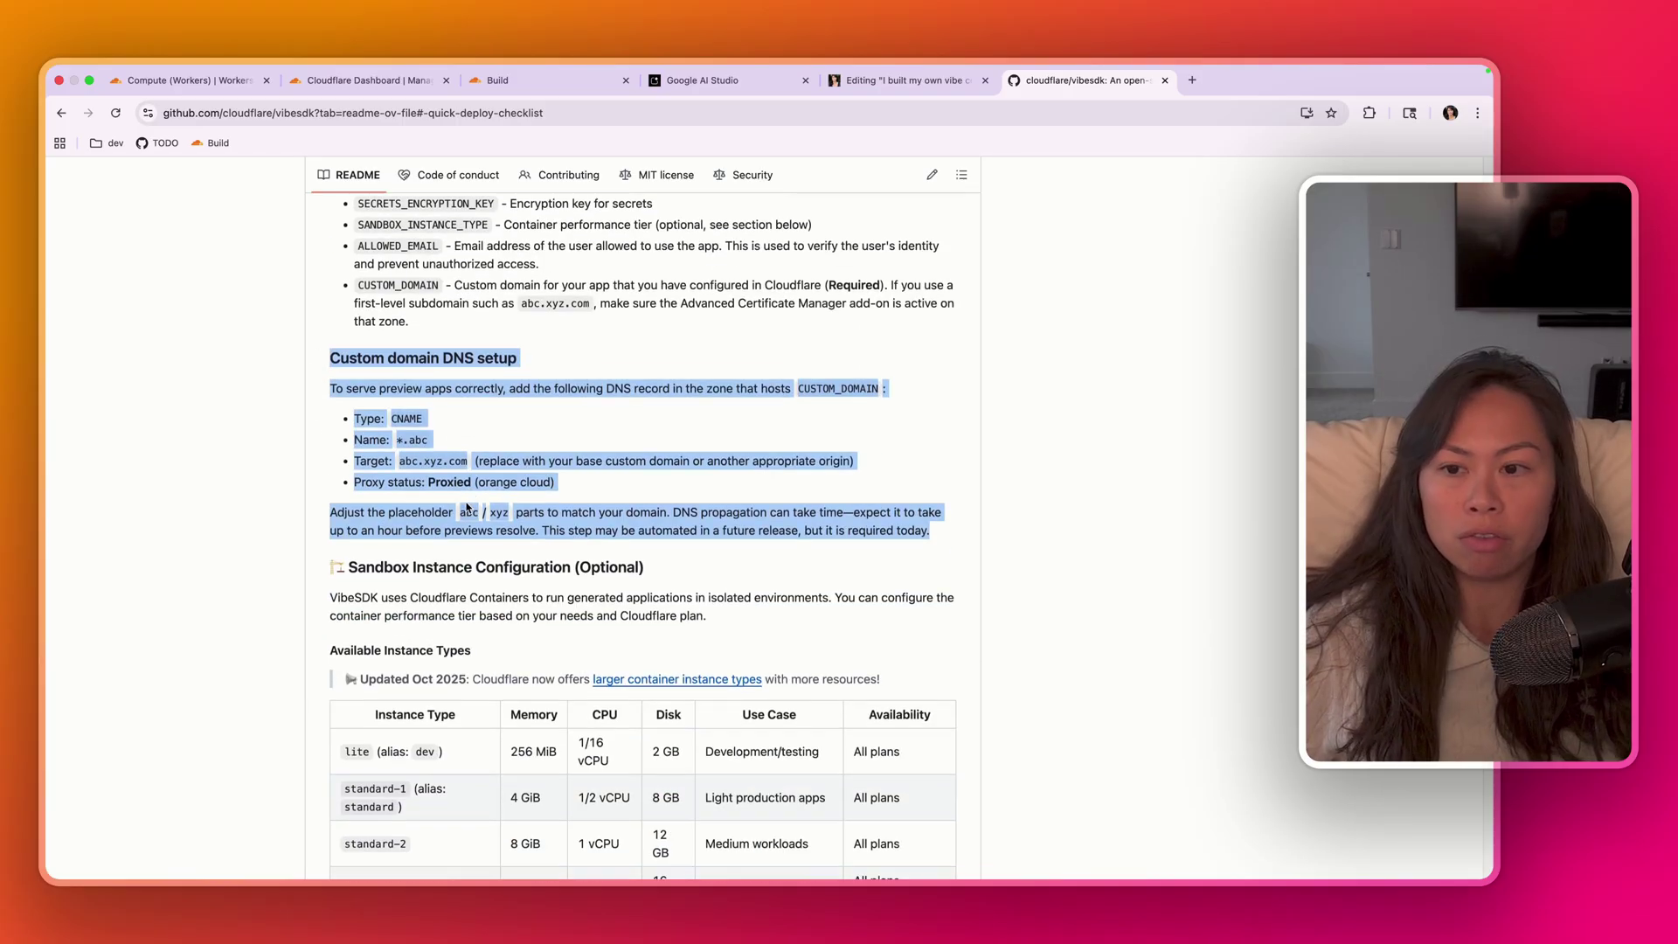
left_click(413, 384)
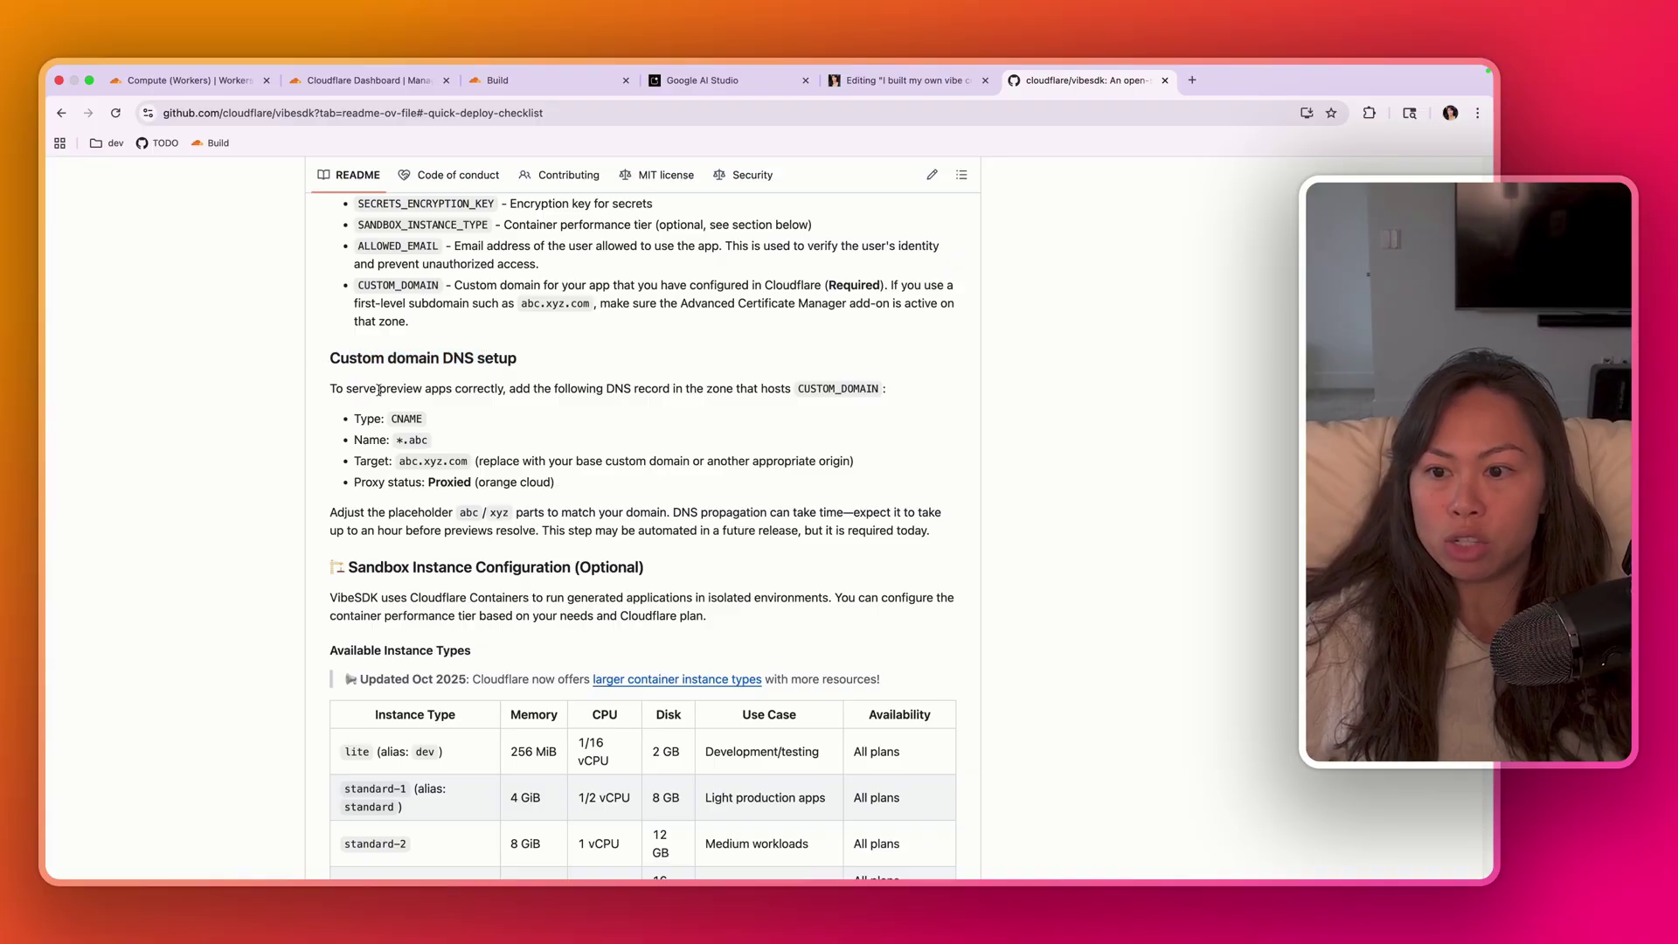
left_click_drag(379, 390, 486, 387)
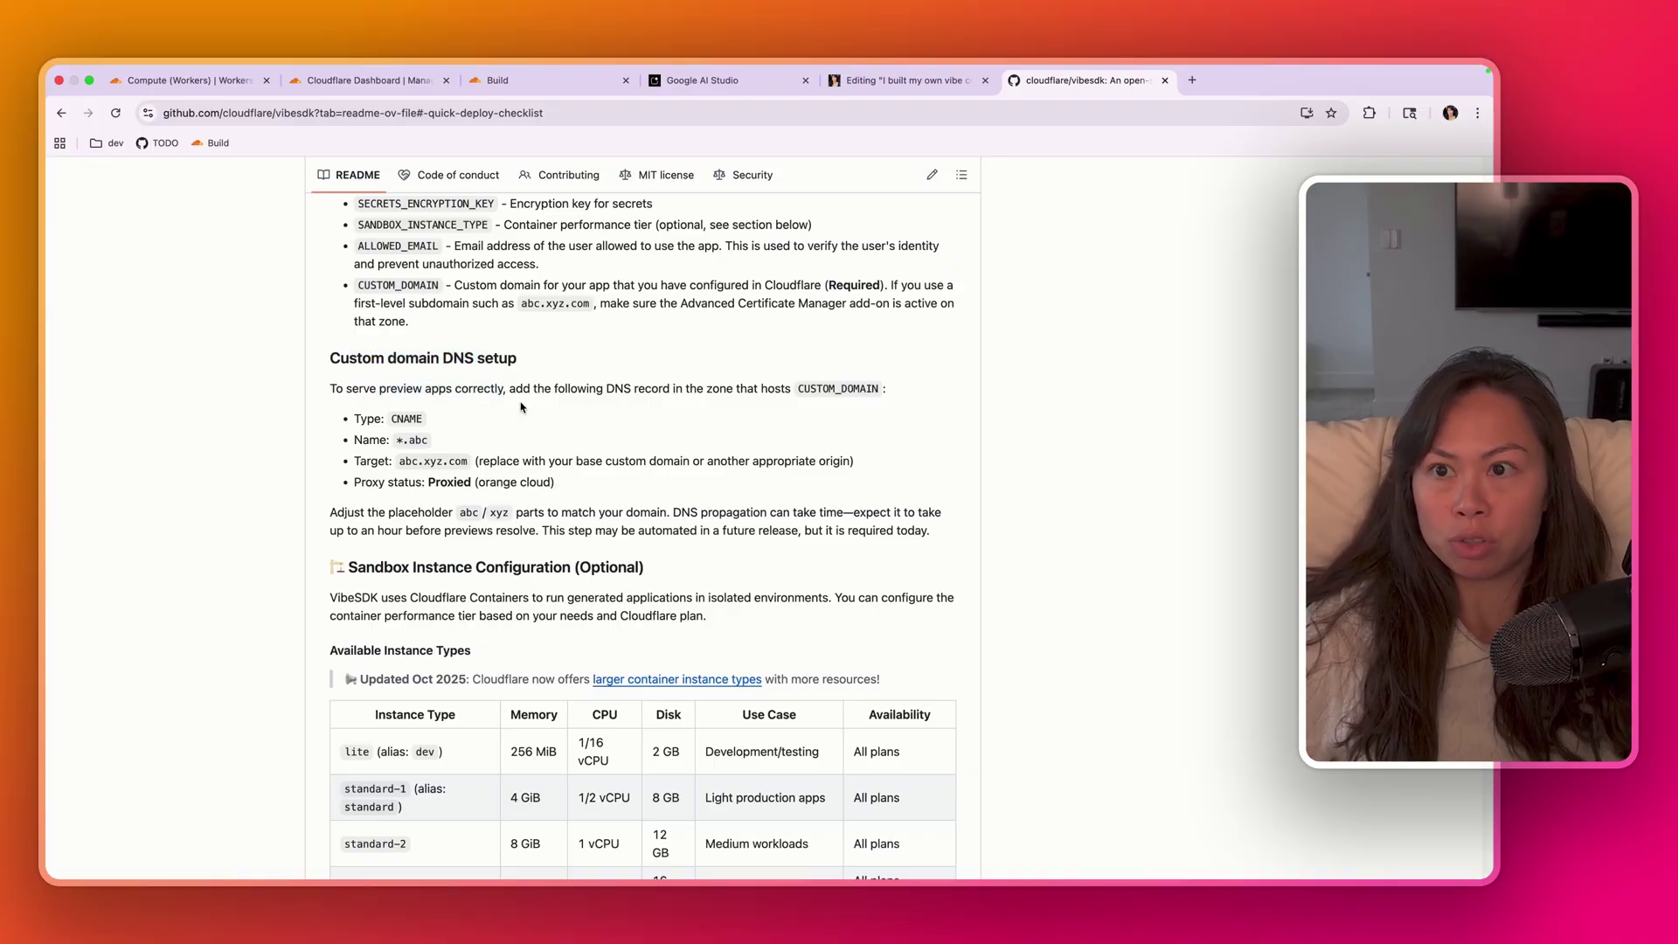
left_click(213, 79)
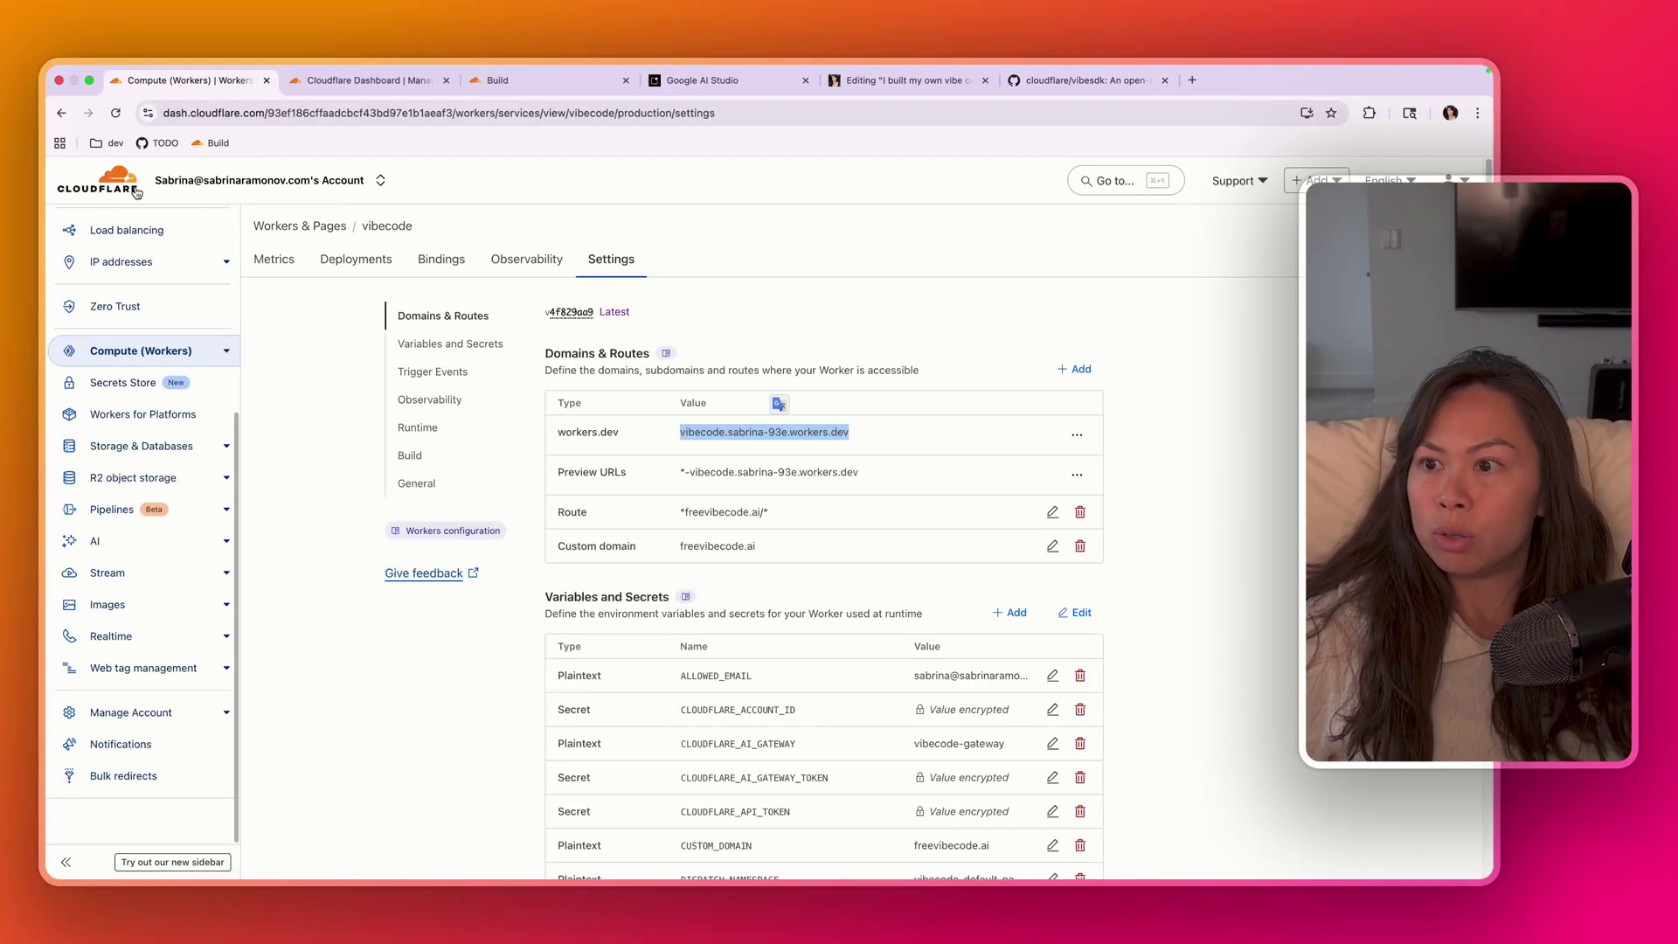
- Go from the account home domains list to the freevibecode.ai DNS records
scroll(158, 247, "up", 5)
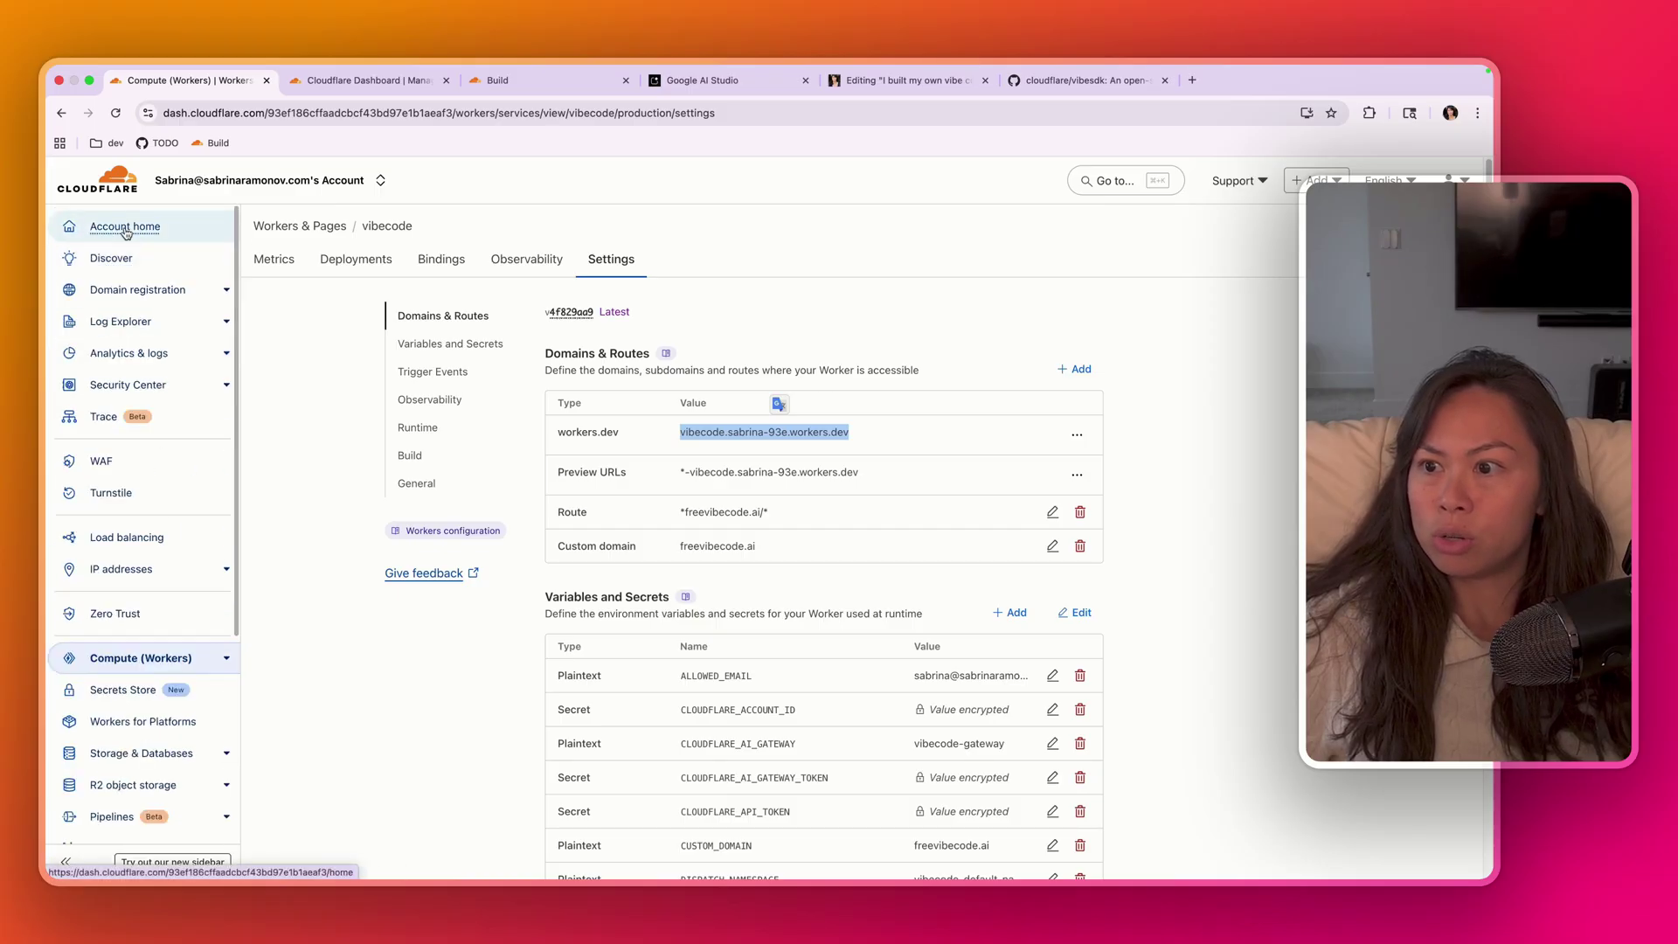
left_click(148, 227)
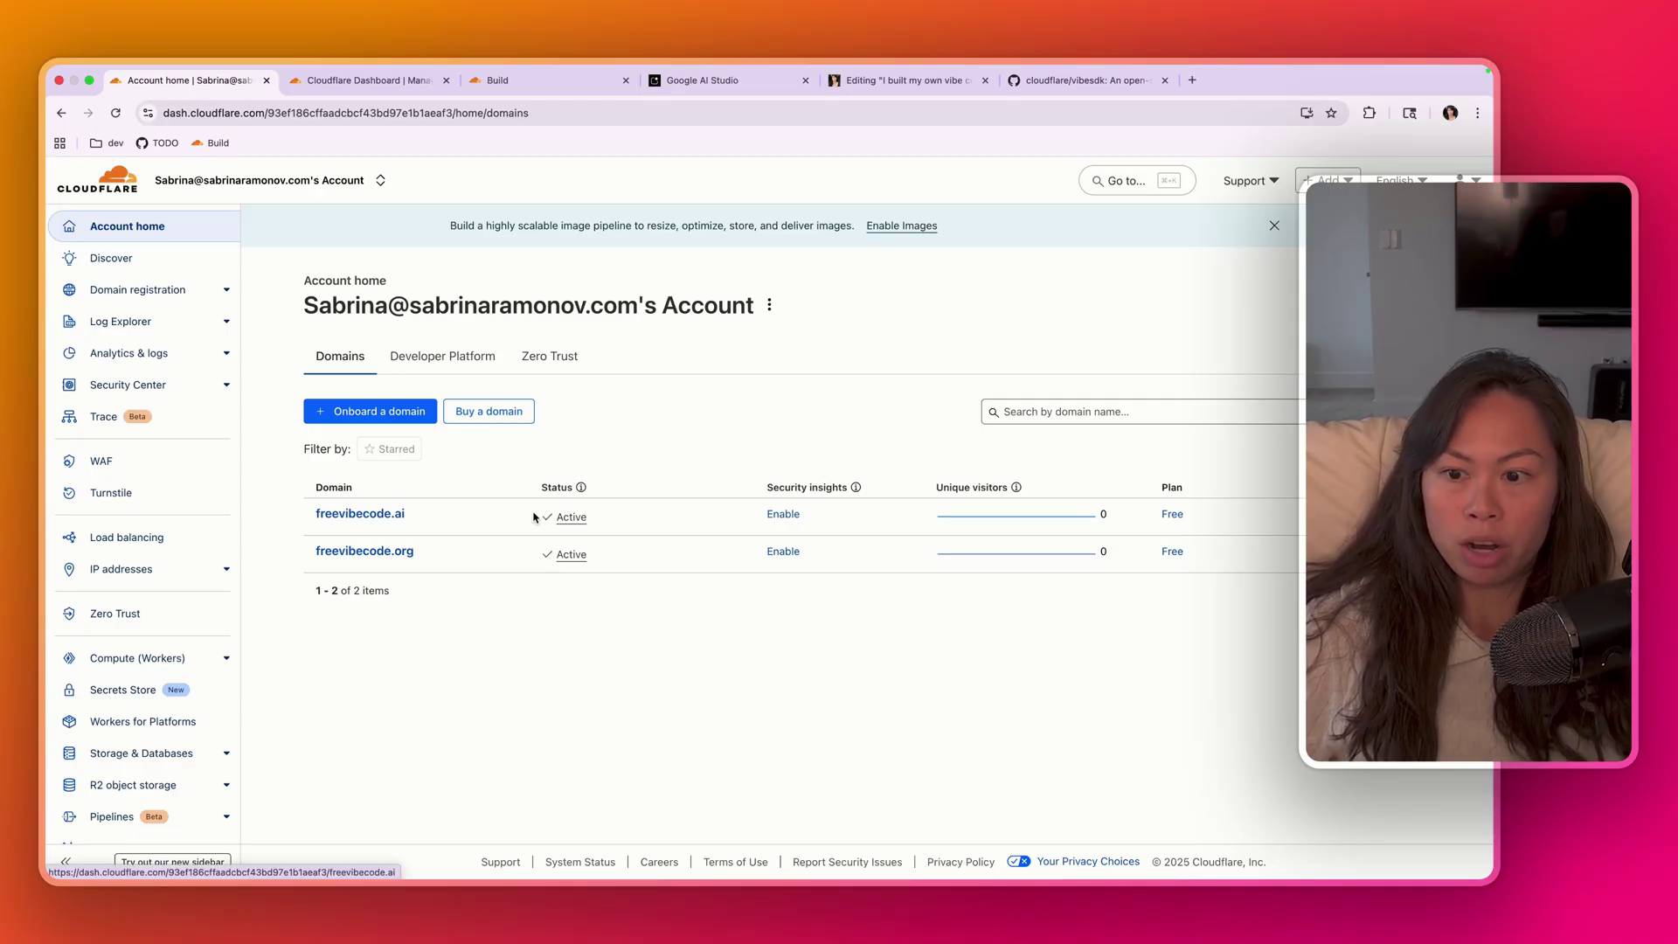
left_click(1398, 514)
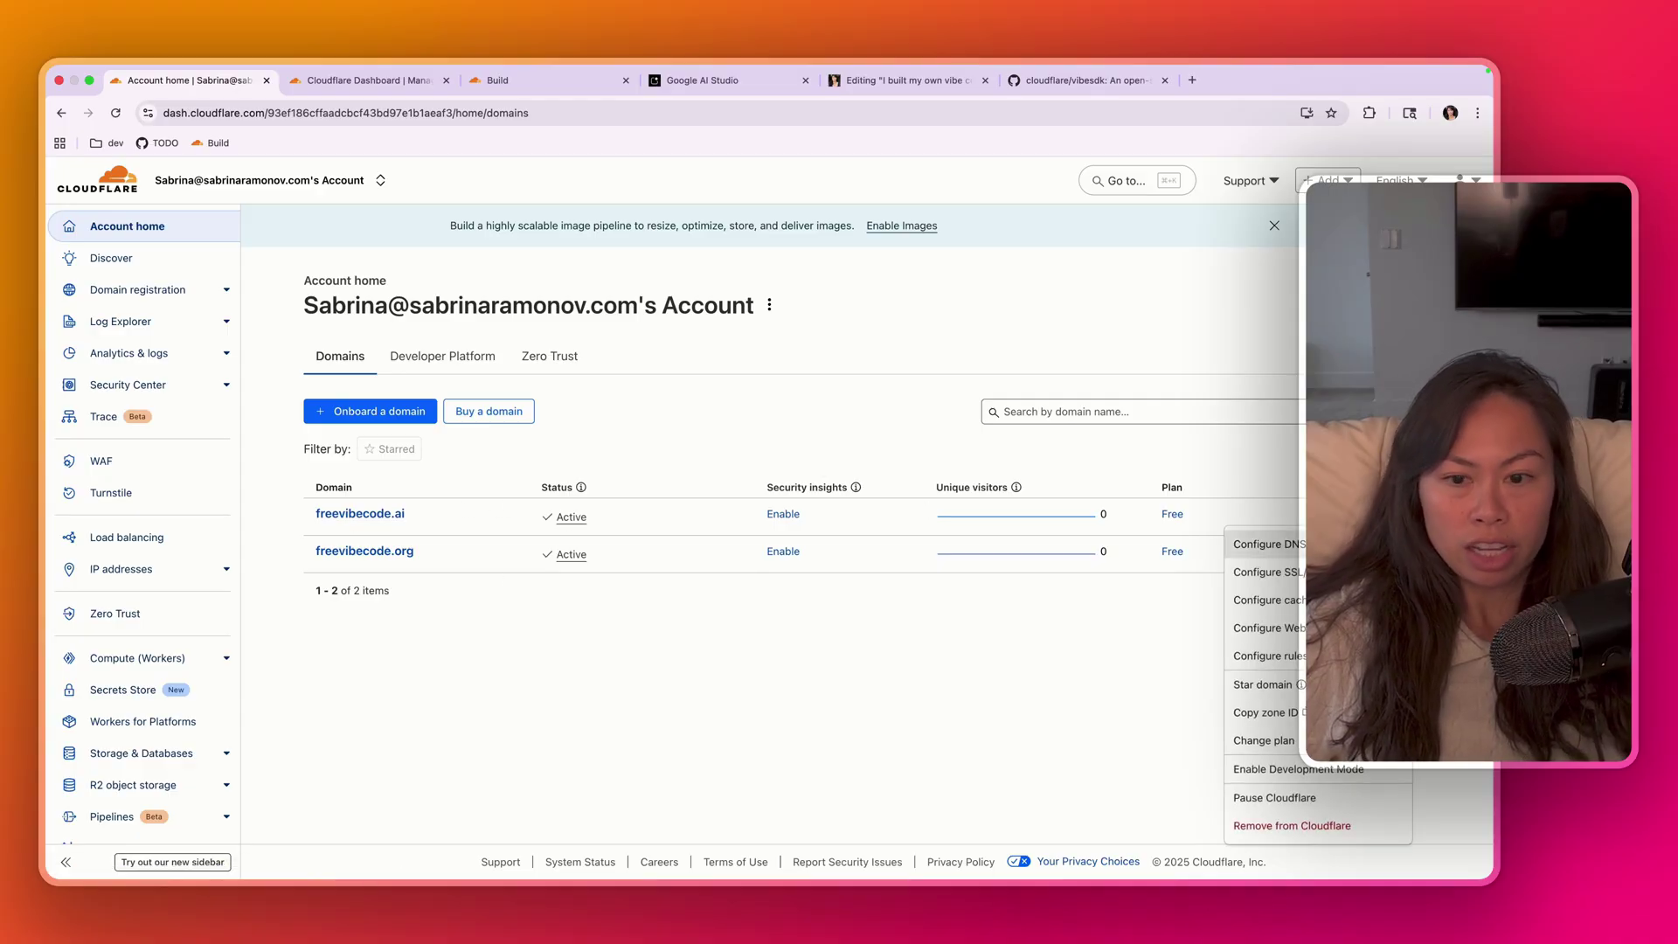
left_click(1355, 544)
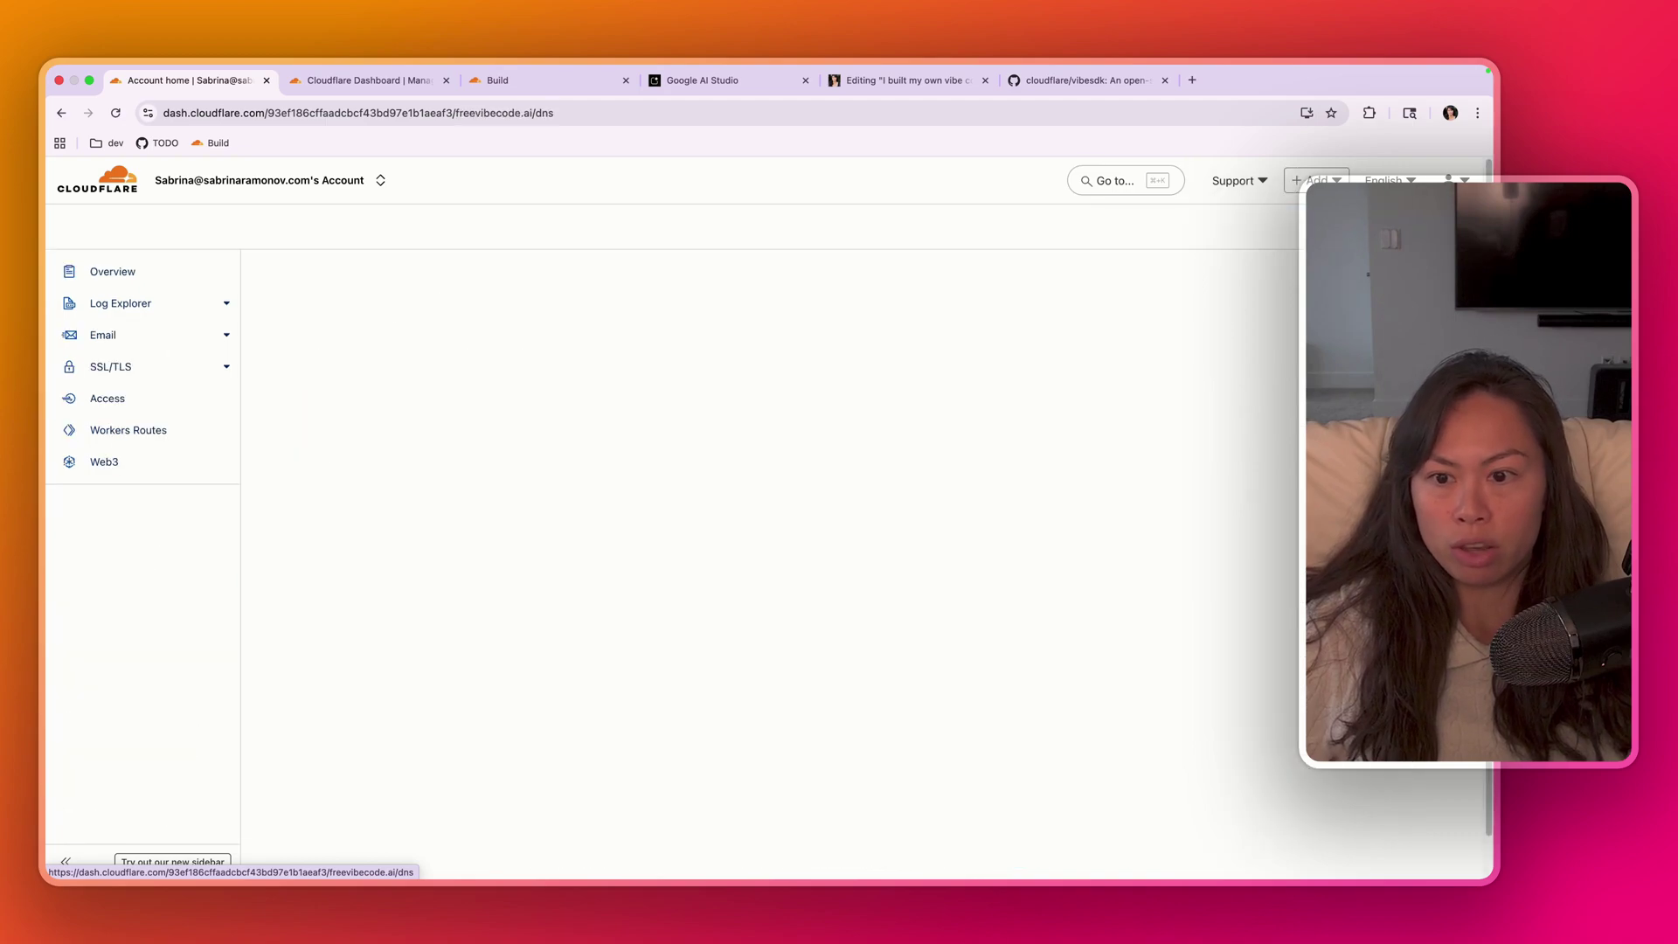
scroll(442, 598, "down", 3)
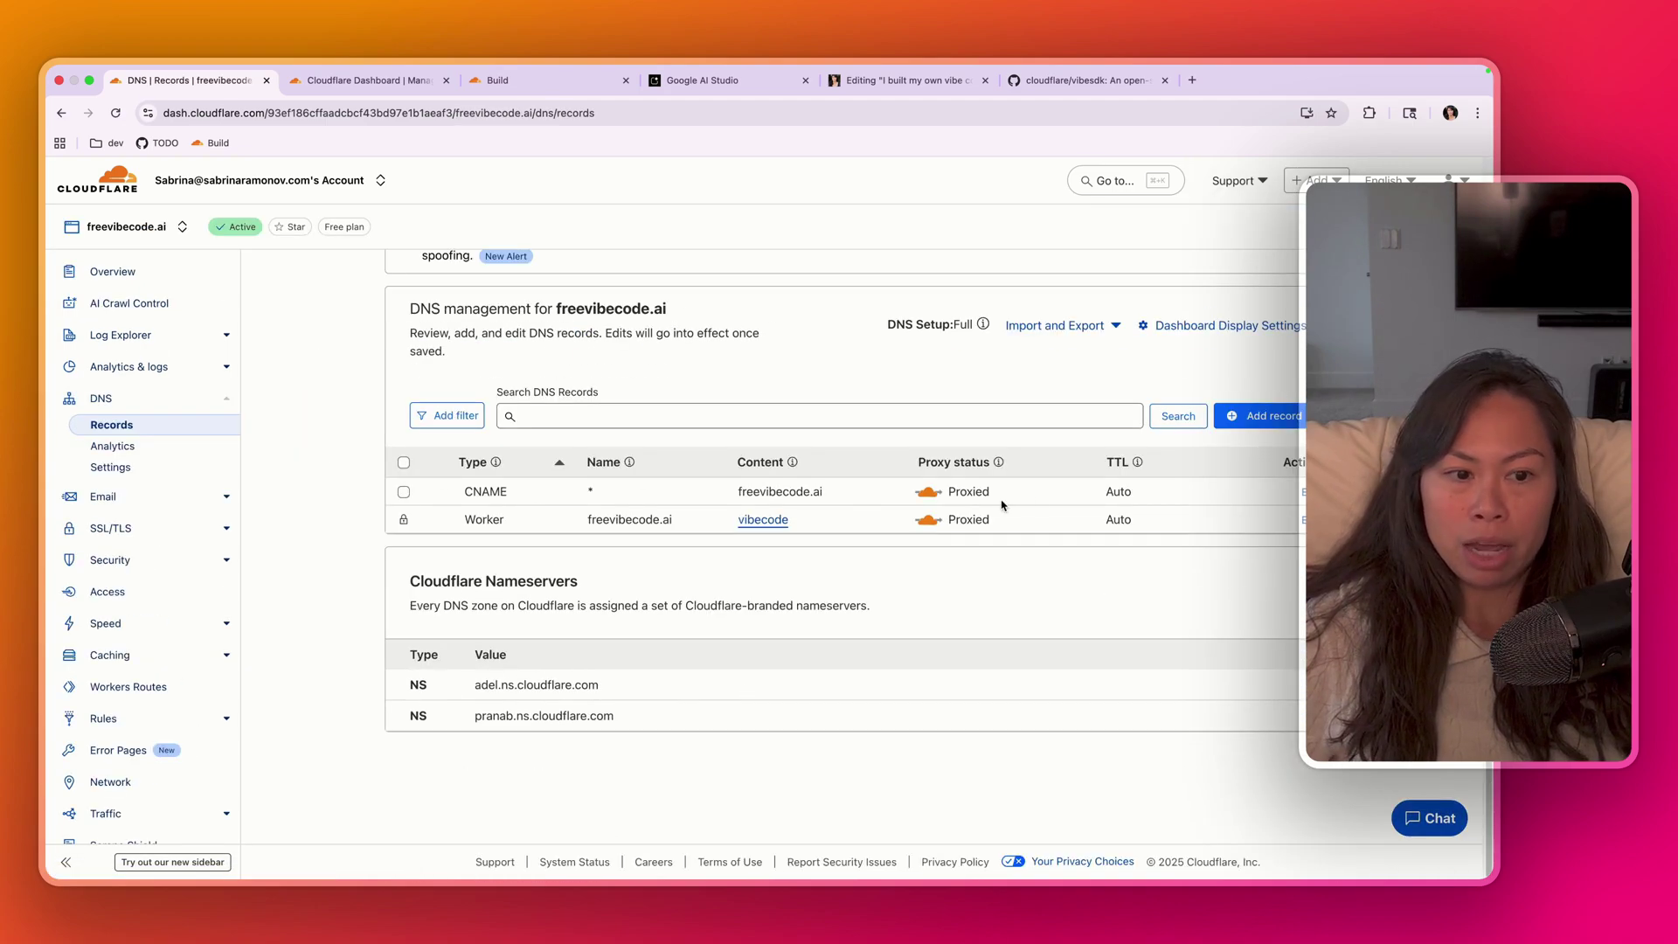
- Add and save a proxied CNAME record named * targeting freevibecode.ai
left_click(1266, 417)
left_click(445, 529)
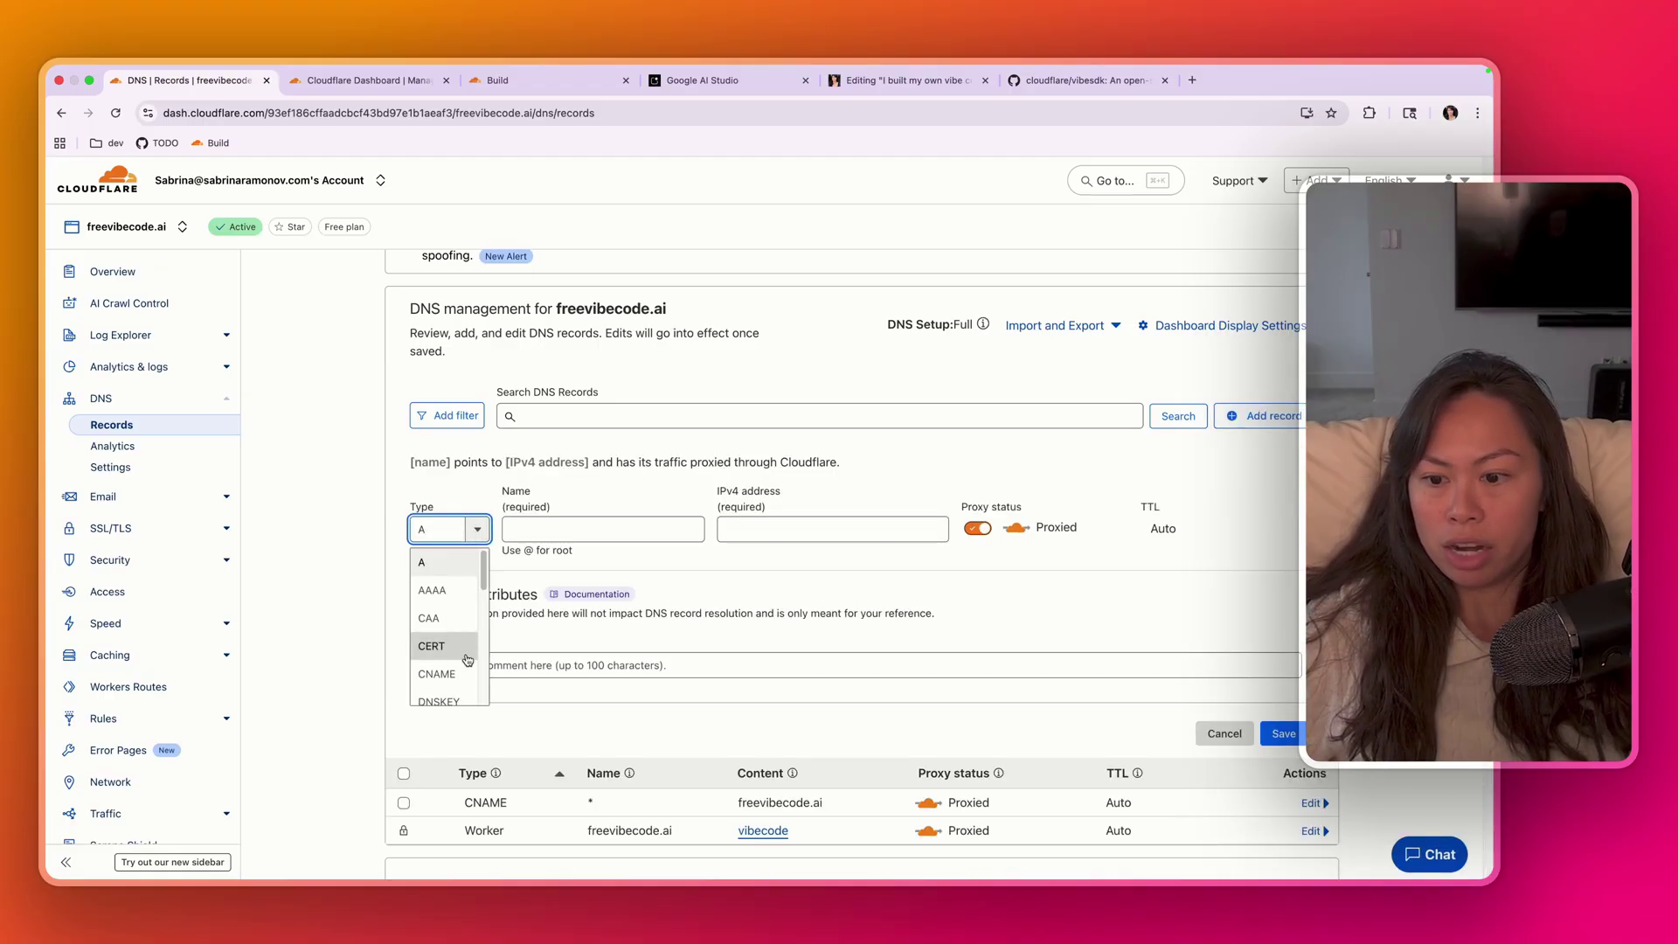
left_click(437, 675)
type("*")
key("Tab")
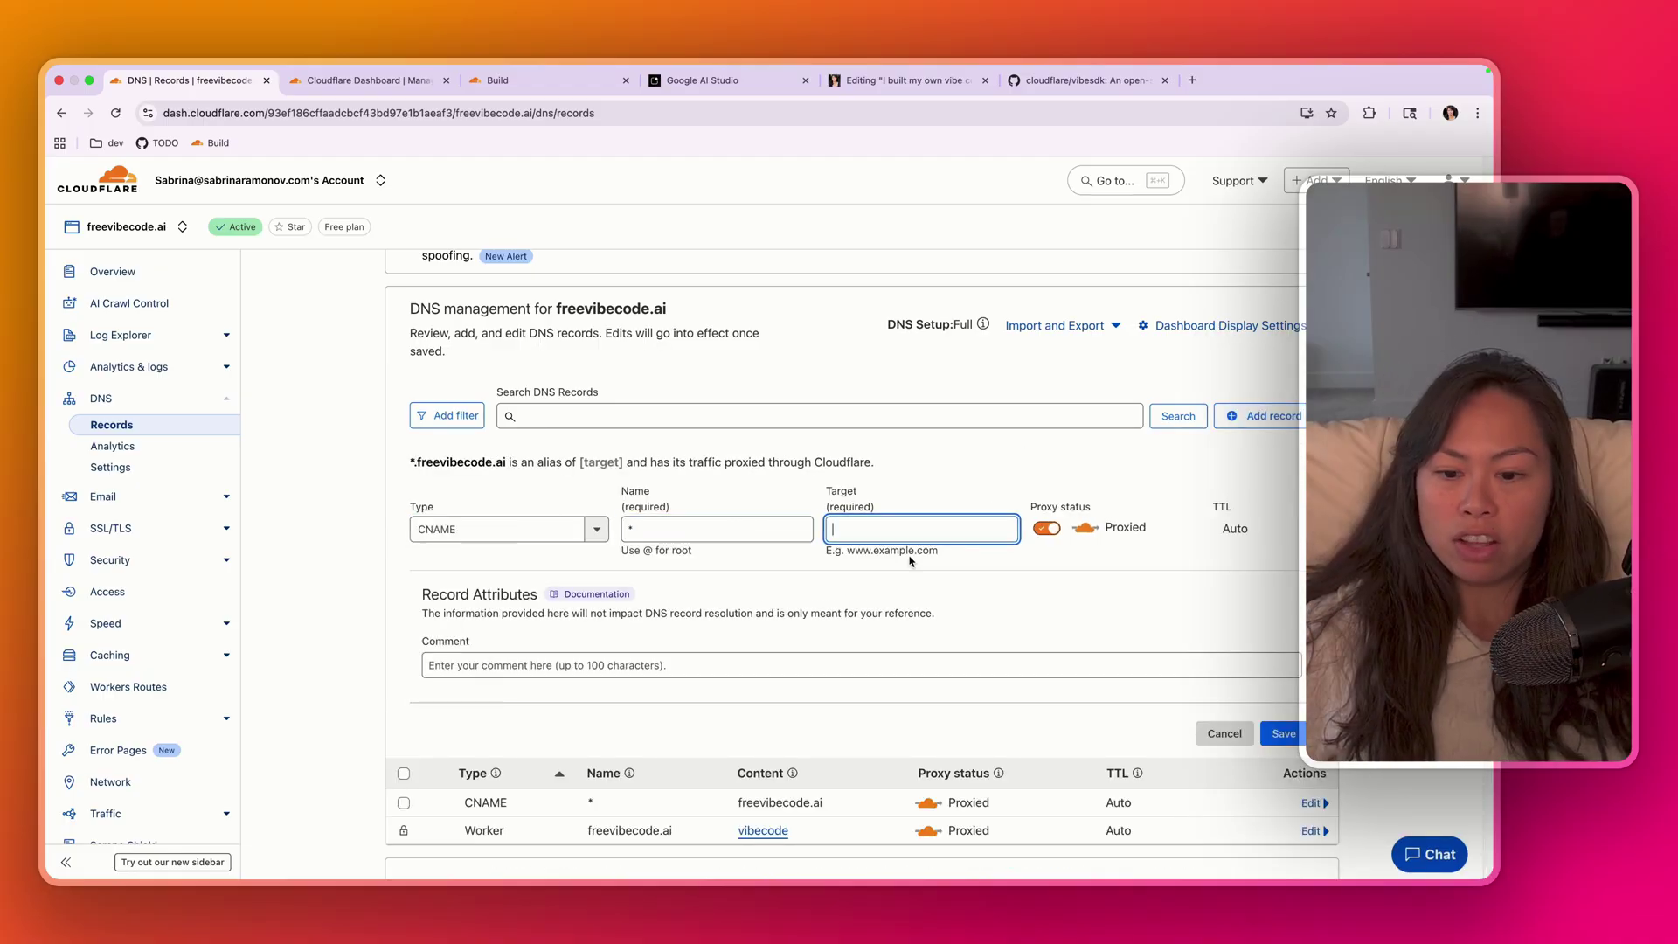
type("fr")
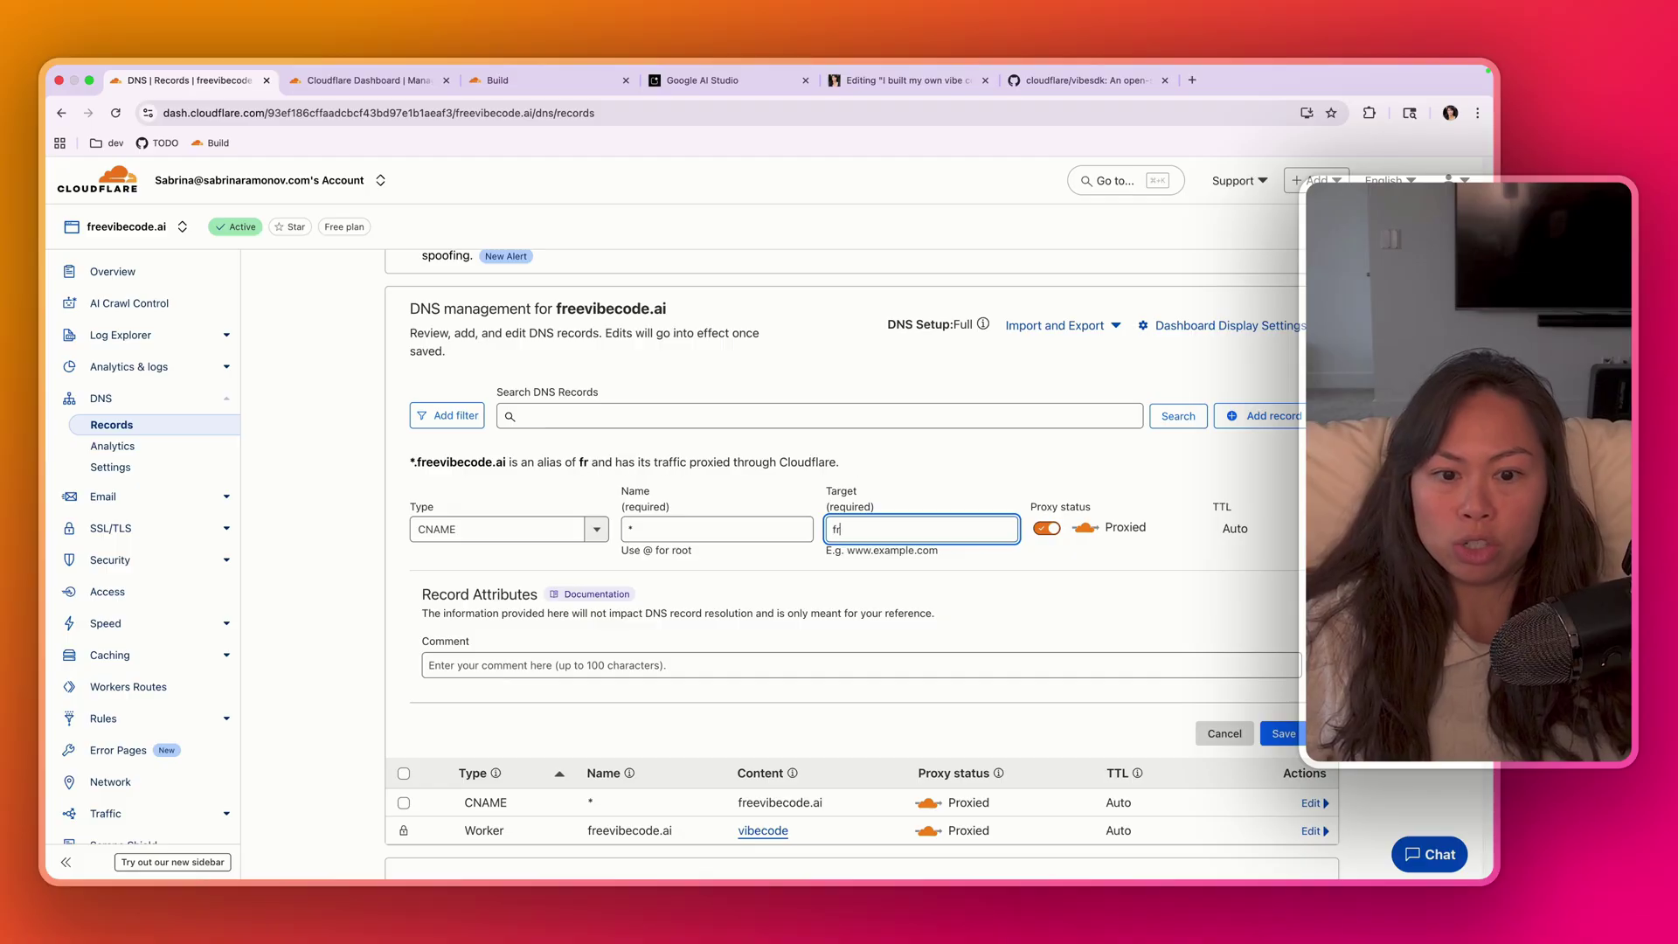
type("eevibec")
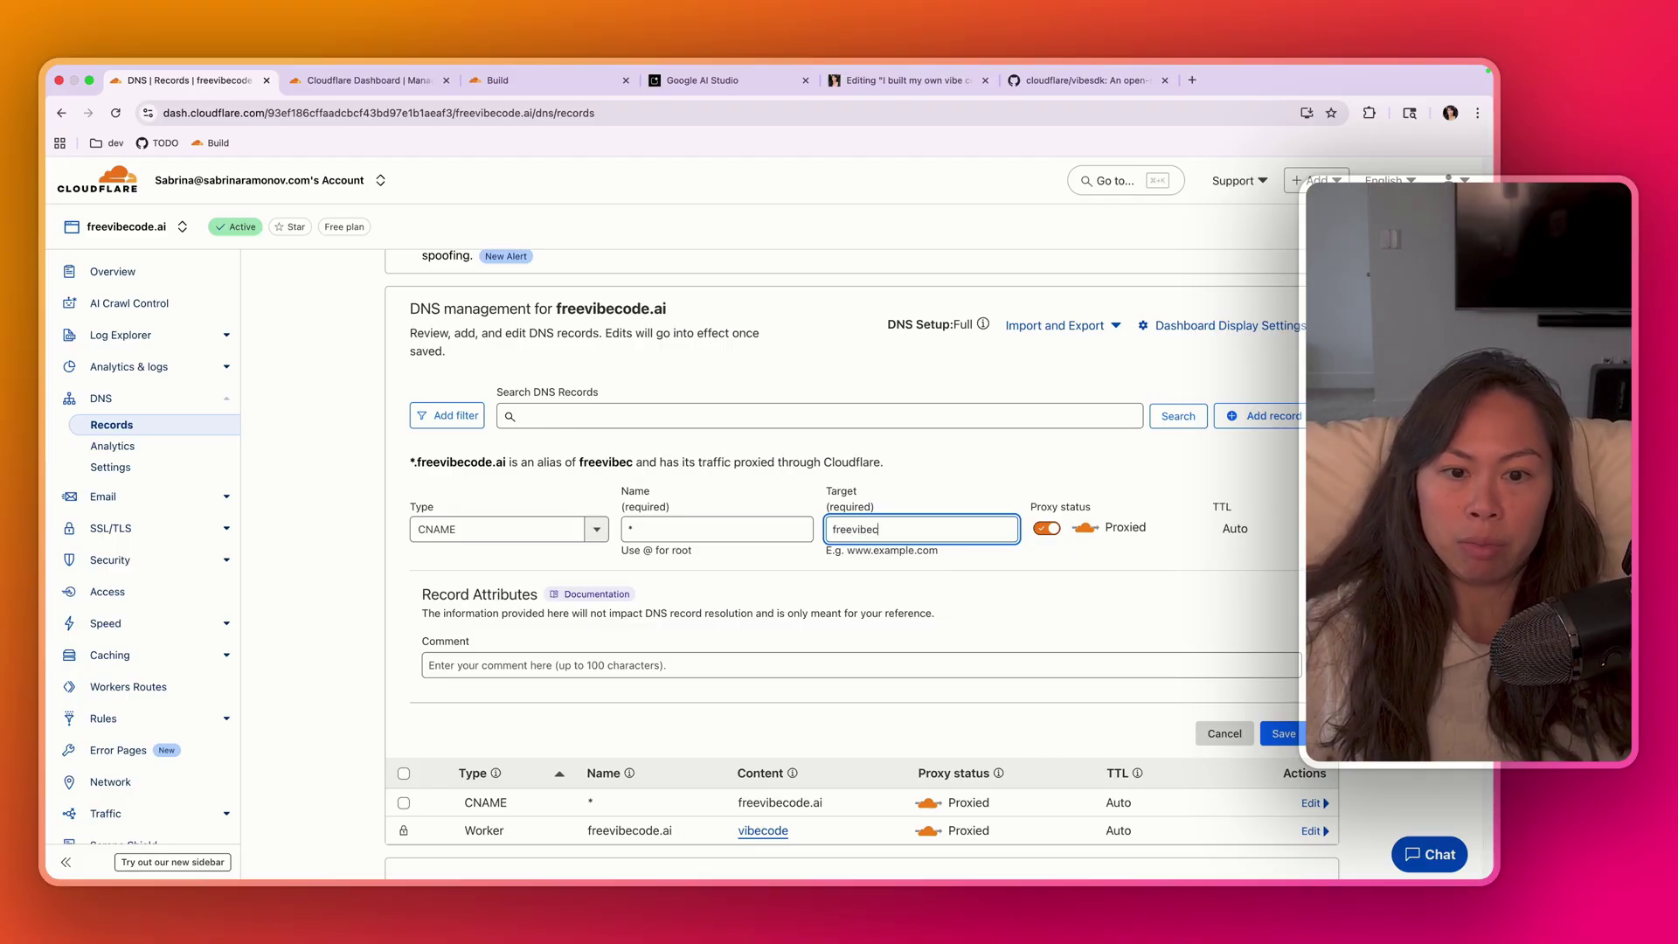
type("ode.ai")
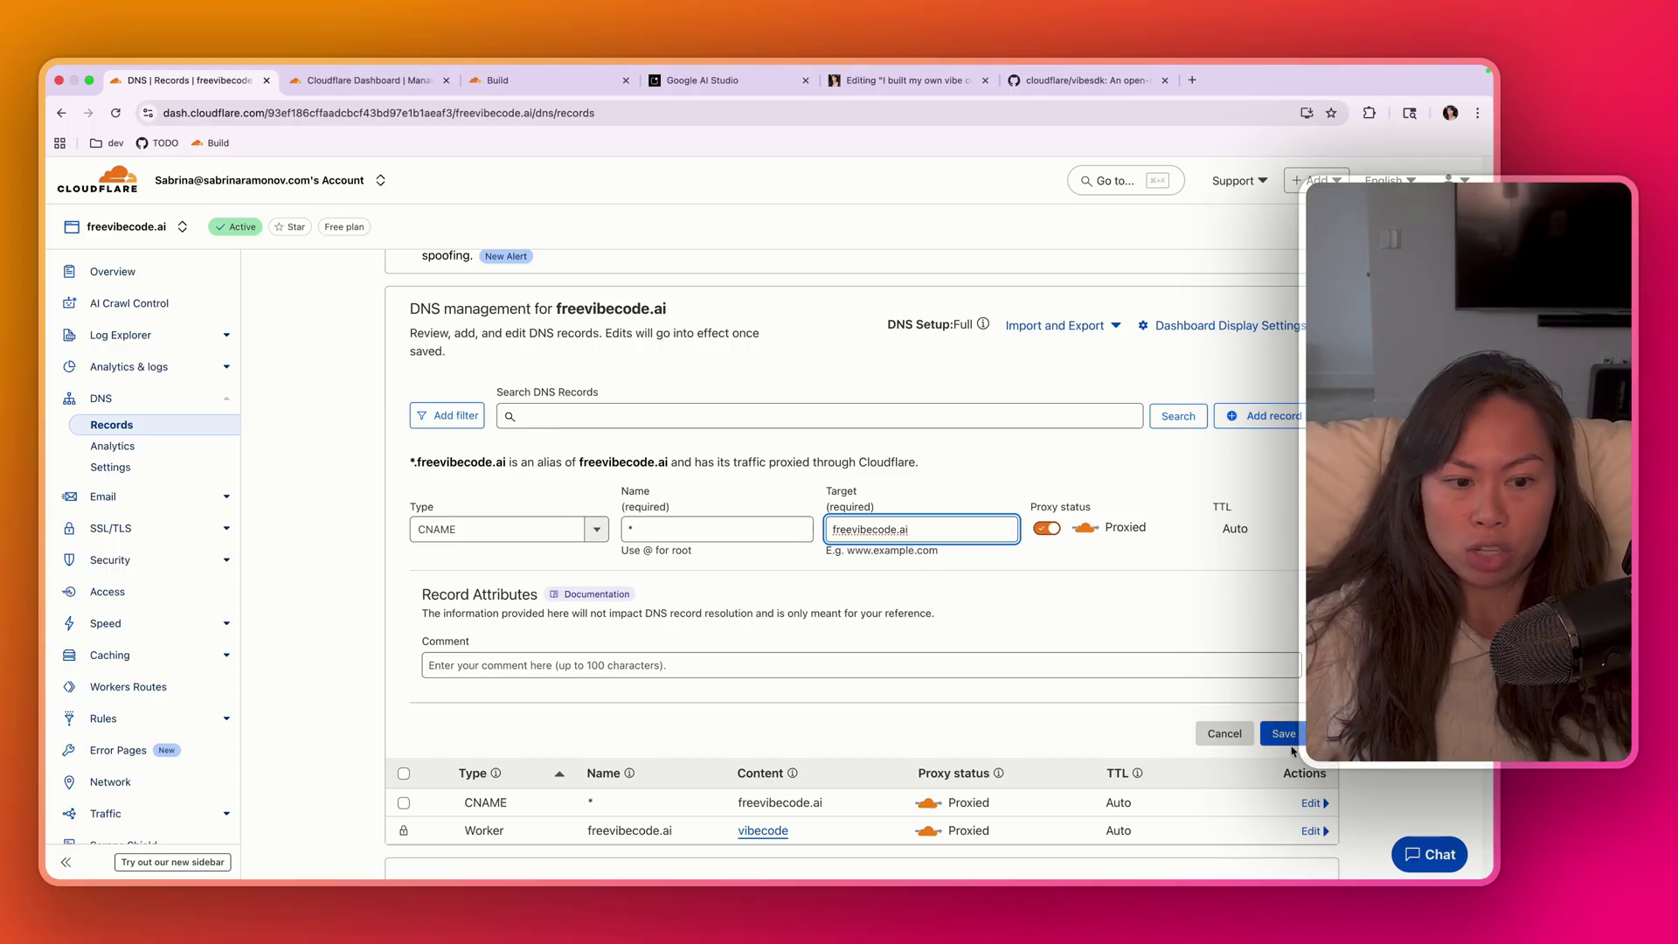
left_click(1224, 733)
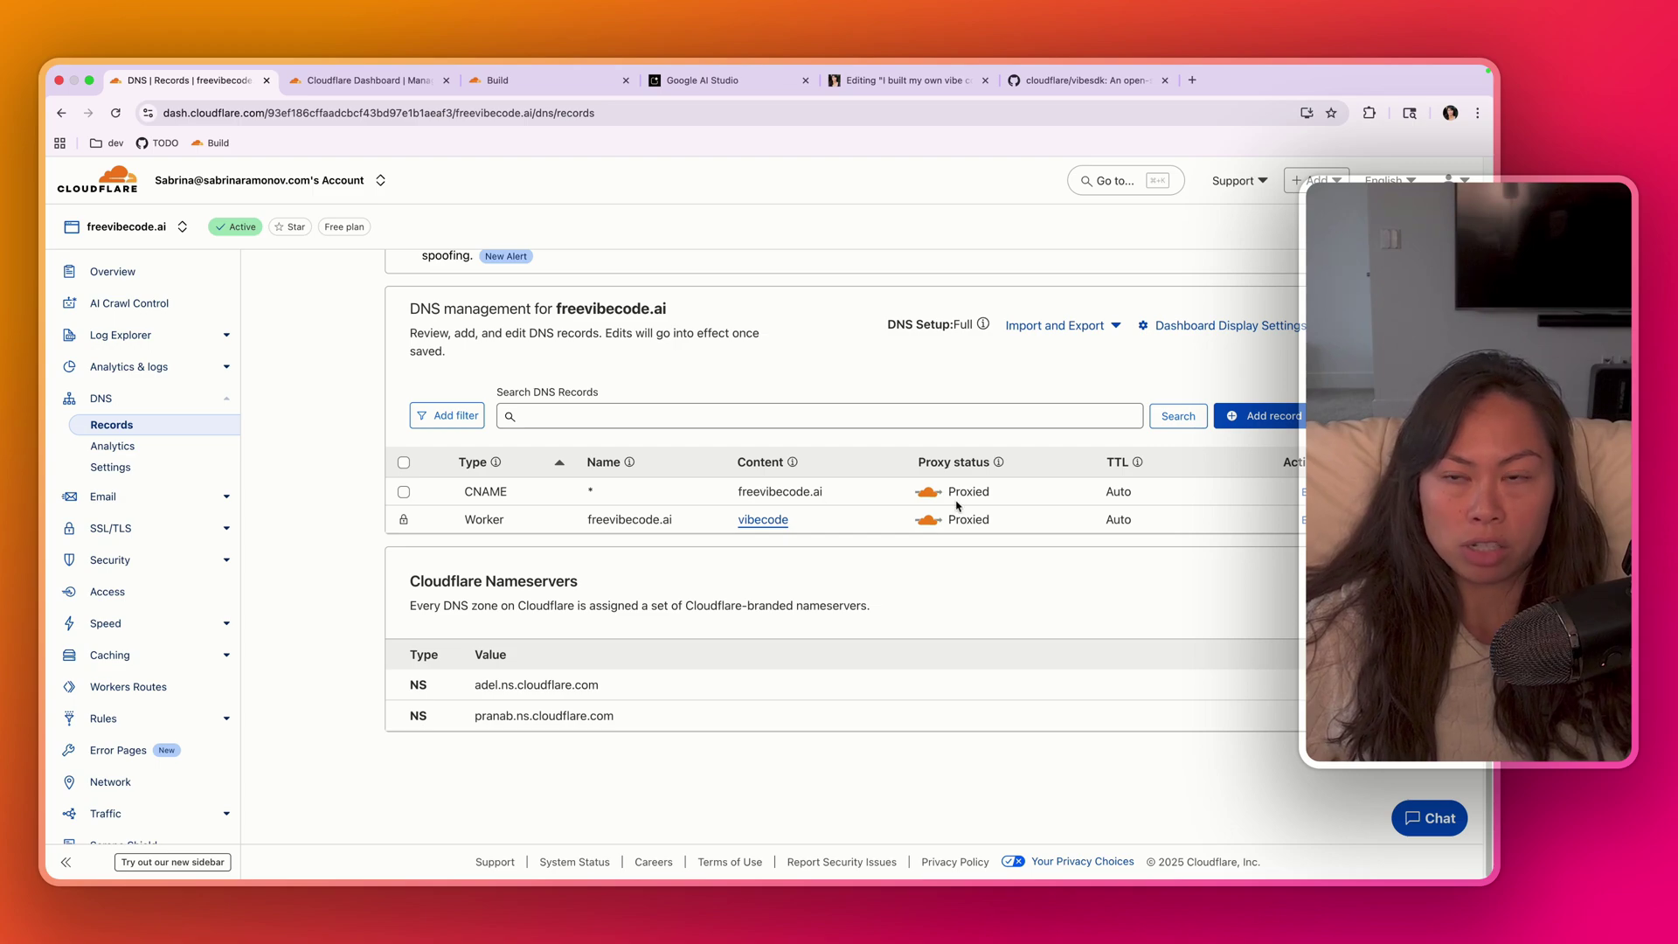
- Load freevibecode.ai in a fresh tab placed beside Cloudflare Dashboard
left_click(626, 80)
key("super+t")
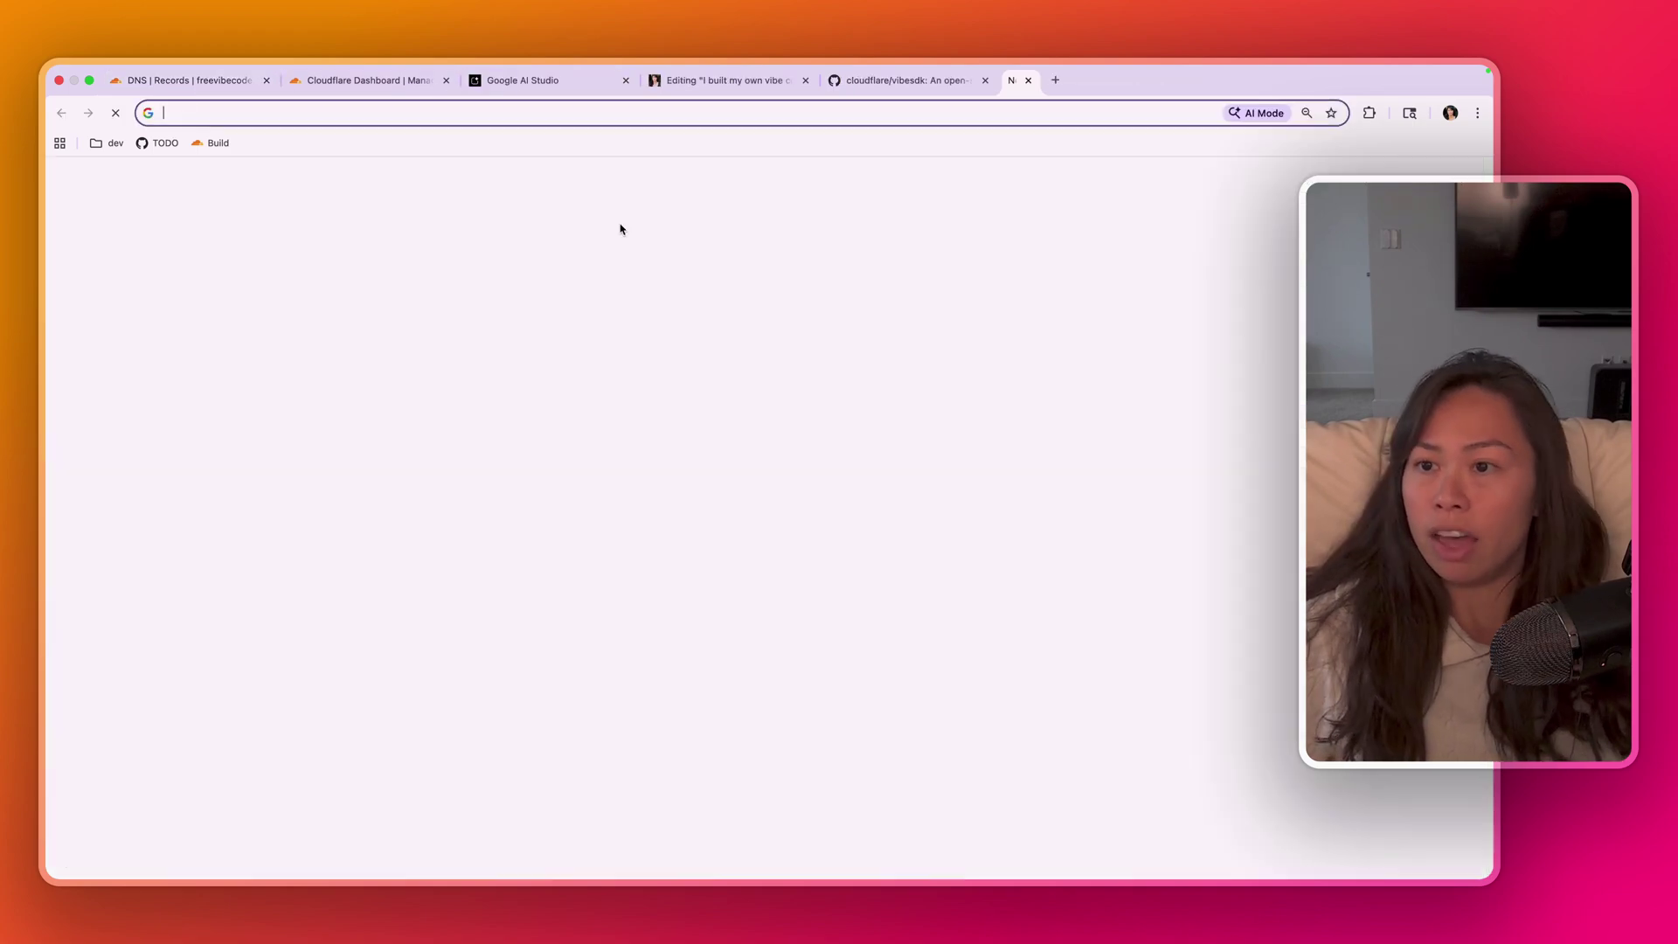
type("free")
key("Return")
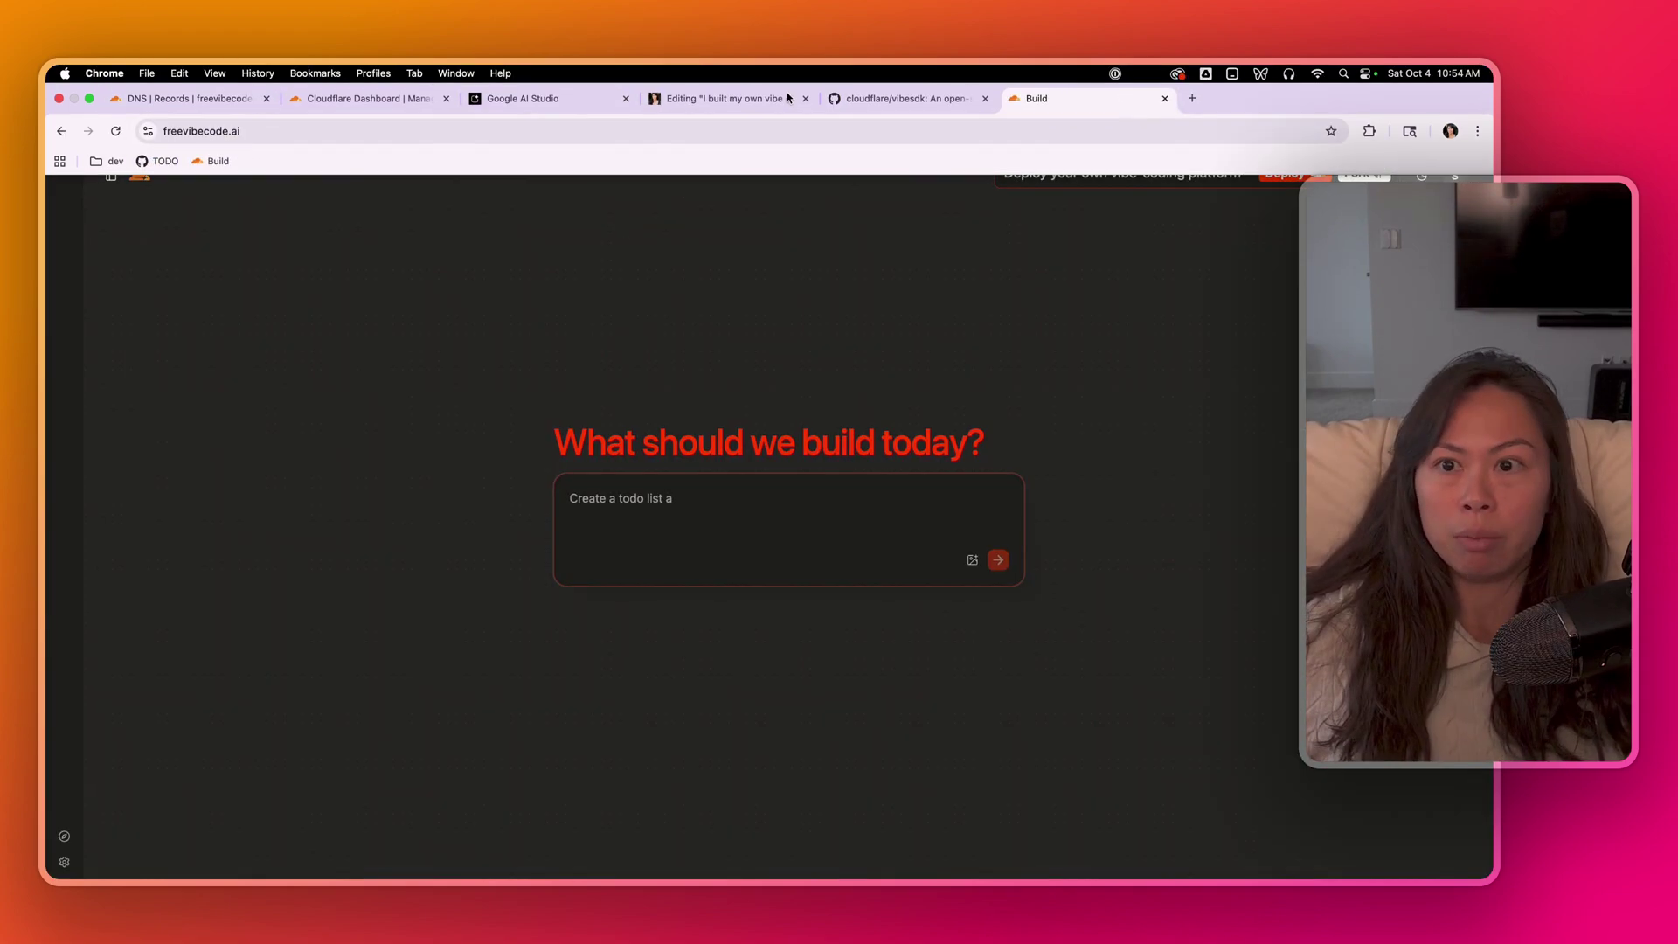
left_click_drag(1040, 98, 561, 103)
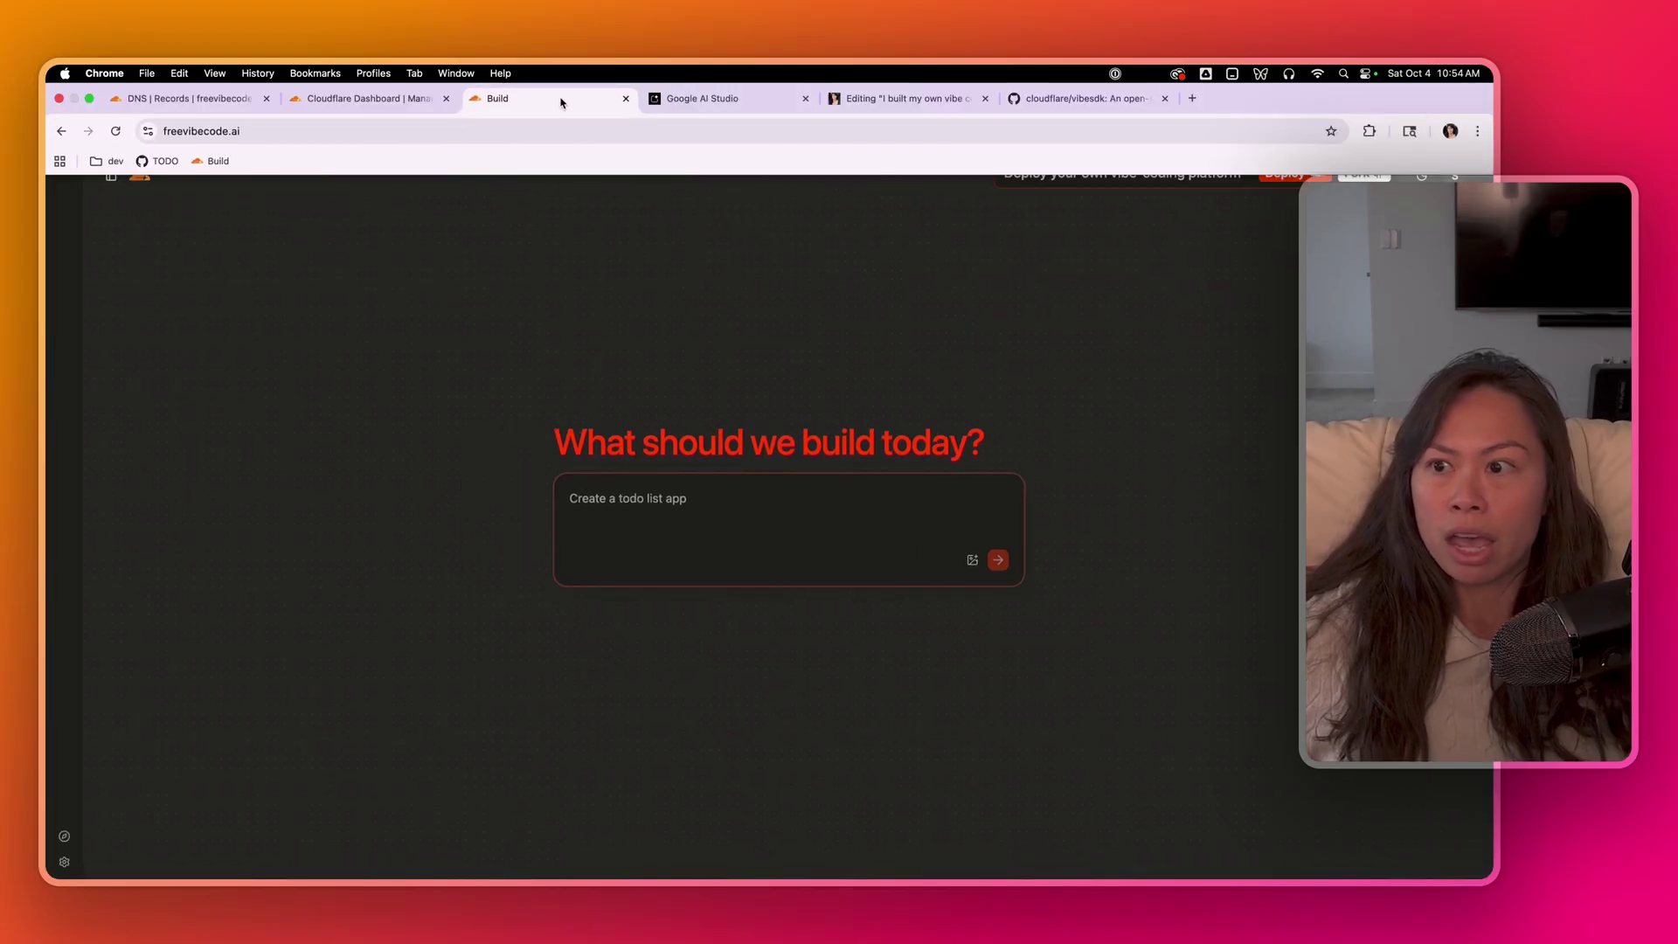
- Open the TaskZen app from the sidebar and launch its Live Preview in a new tab
left_click(108, 179)
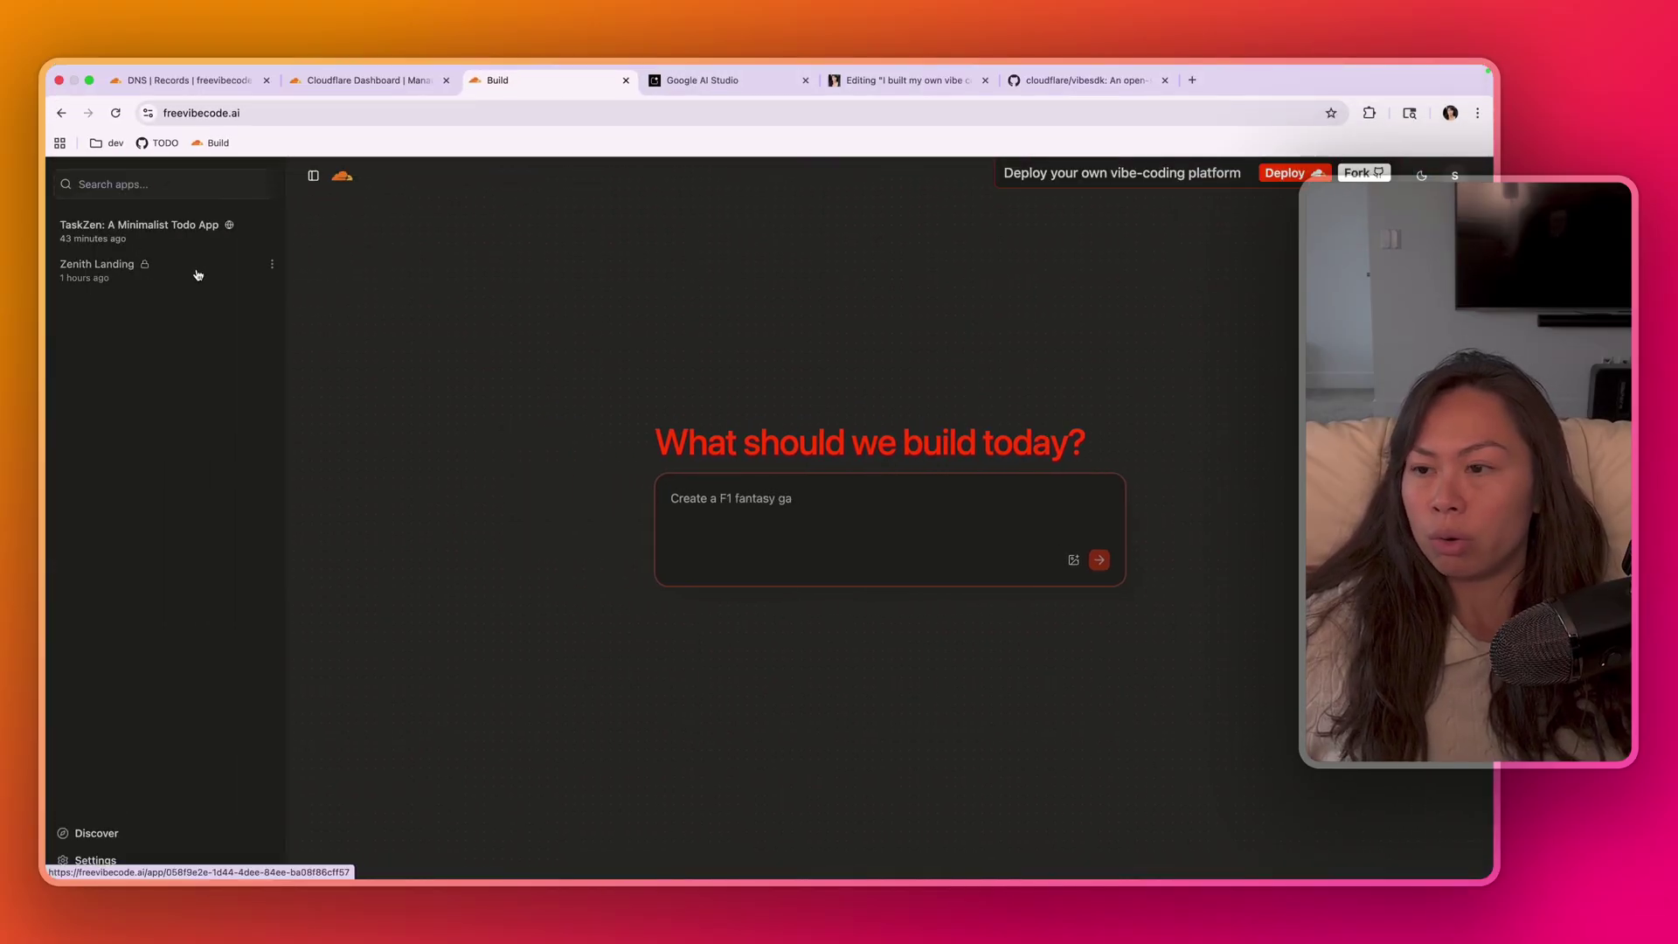
left_click(140, 226)
scroll(839, 550, "down", 3)
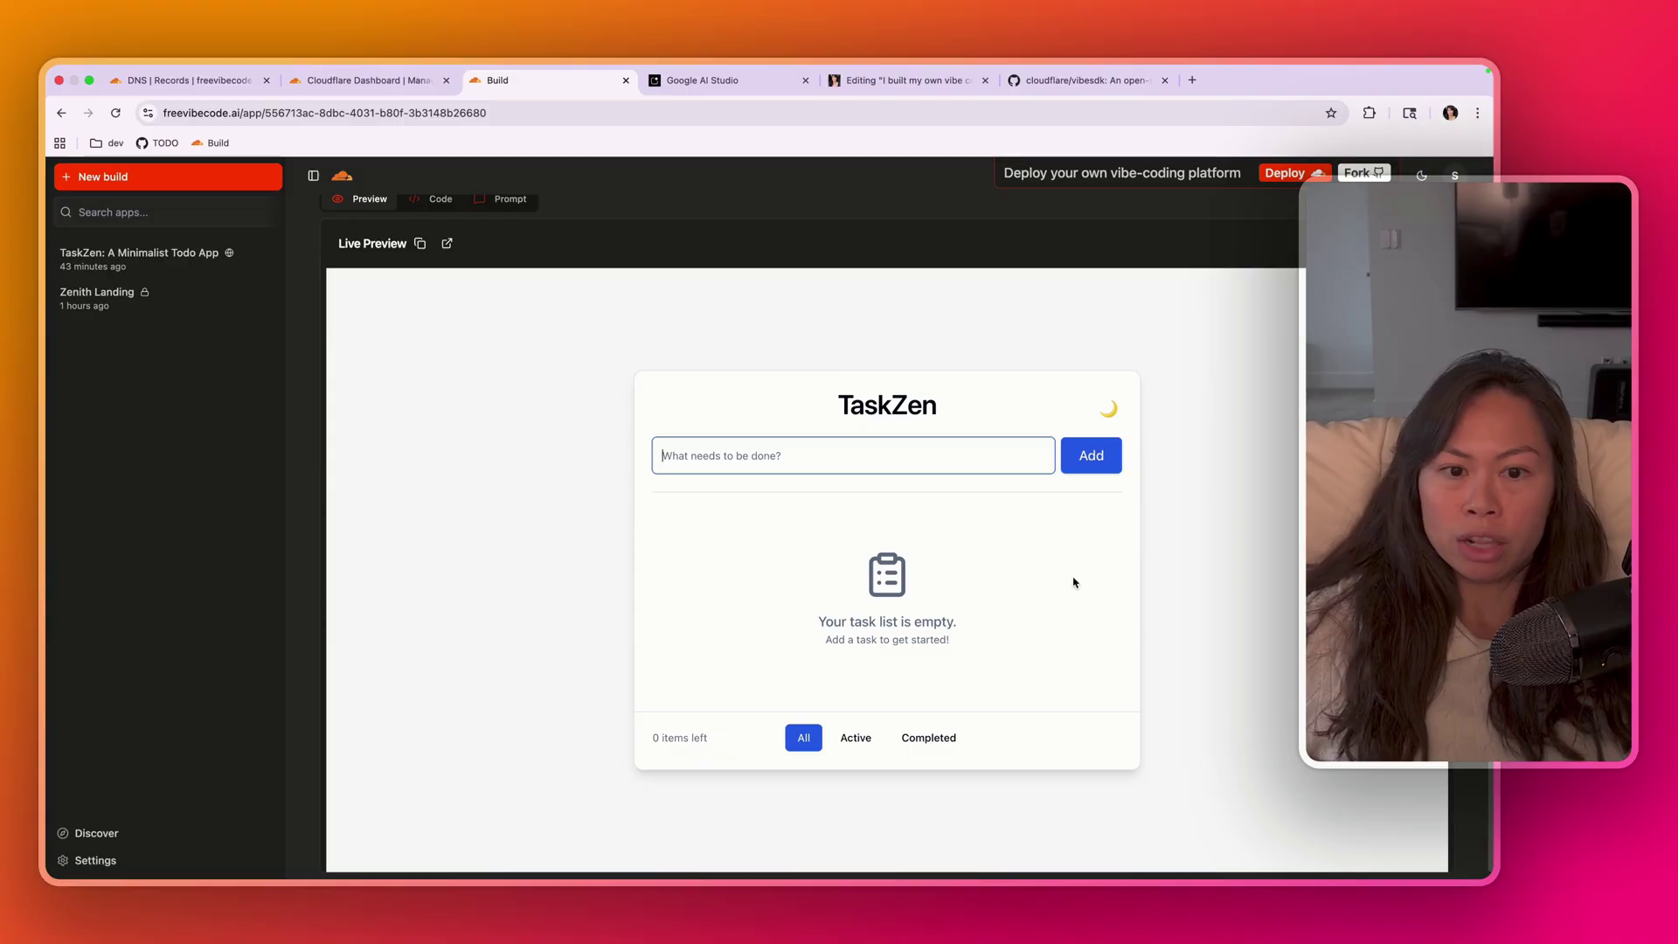
scroll(986, 461, "down", 1)
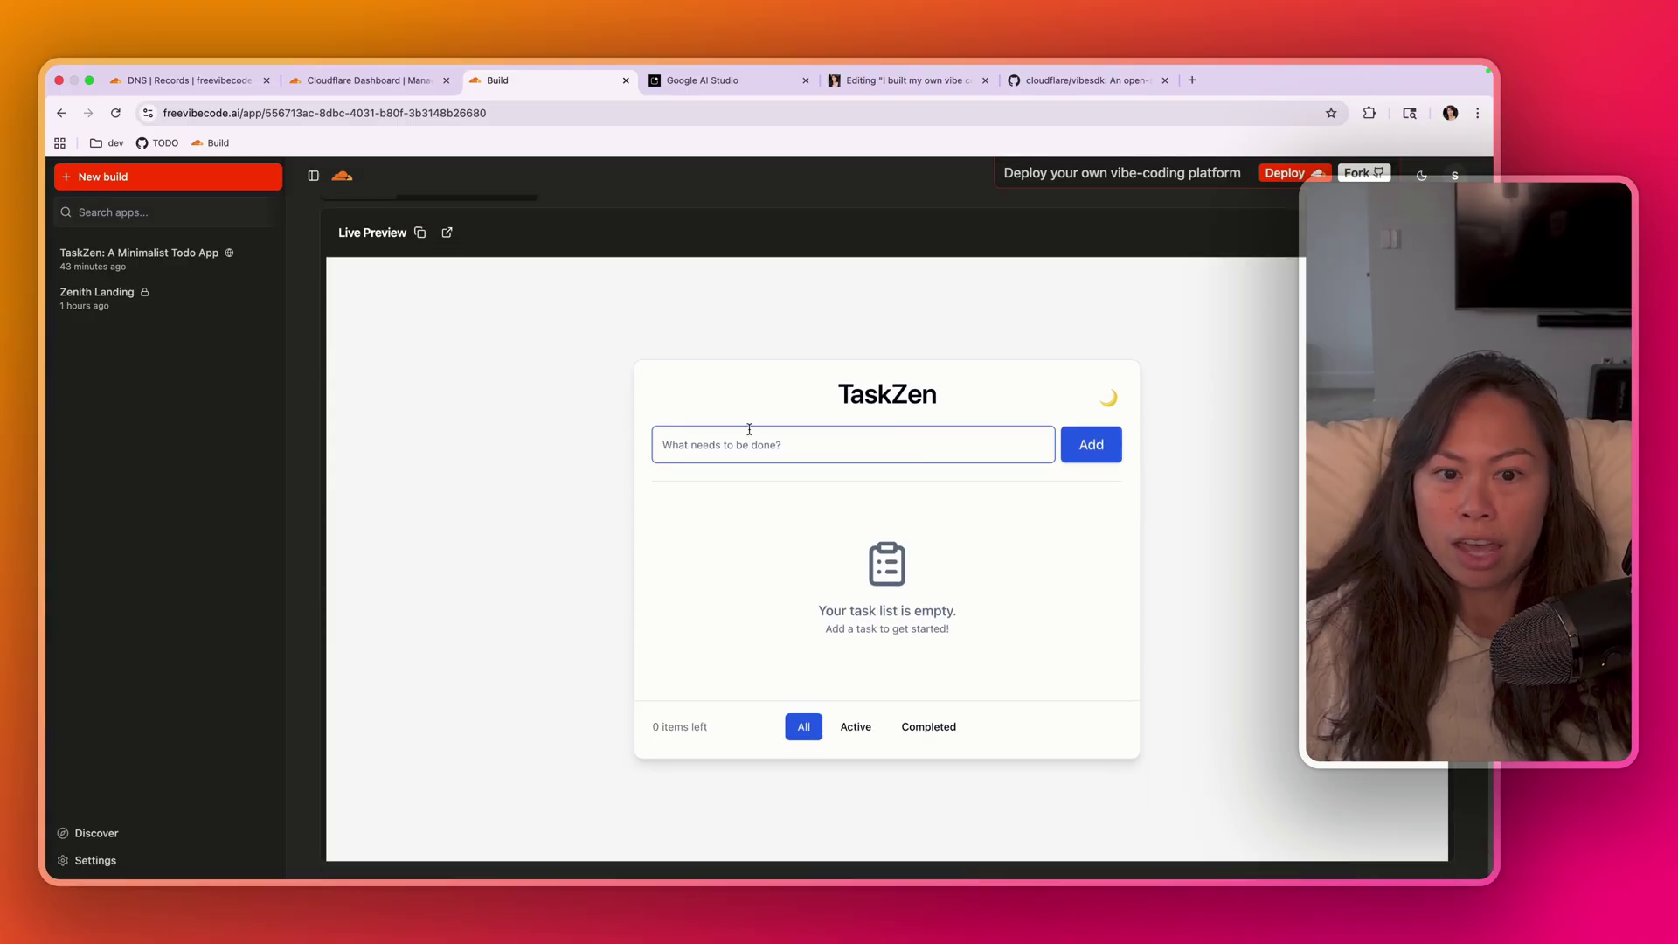
left_click(450, 235)
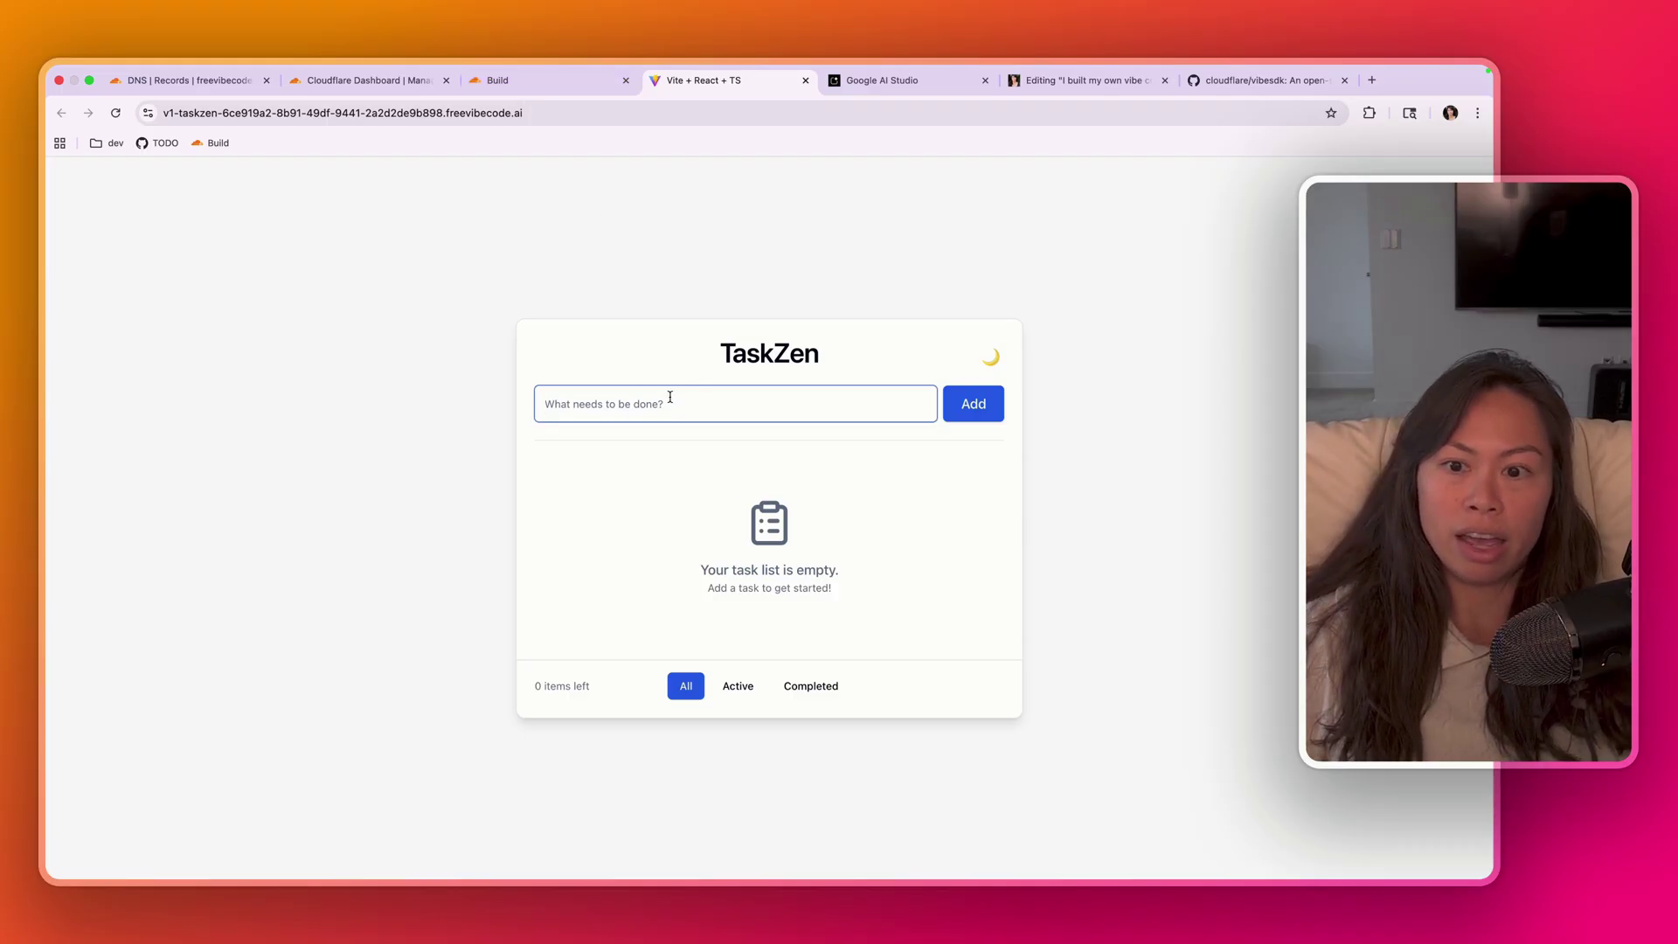
- Add tasks 'edit this youtube video' and 'repurpose into a blog post using Blotato', marking both done
type("edit this youtube video")
key("Return")
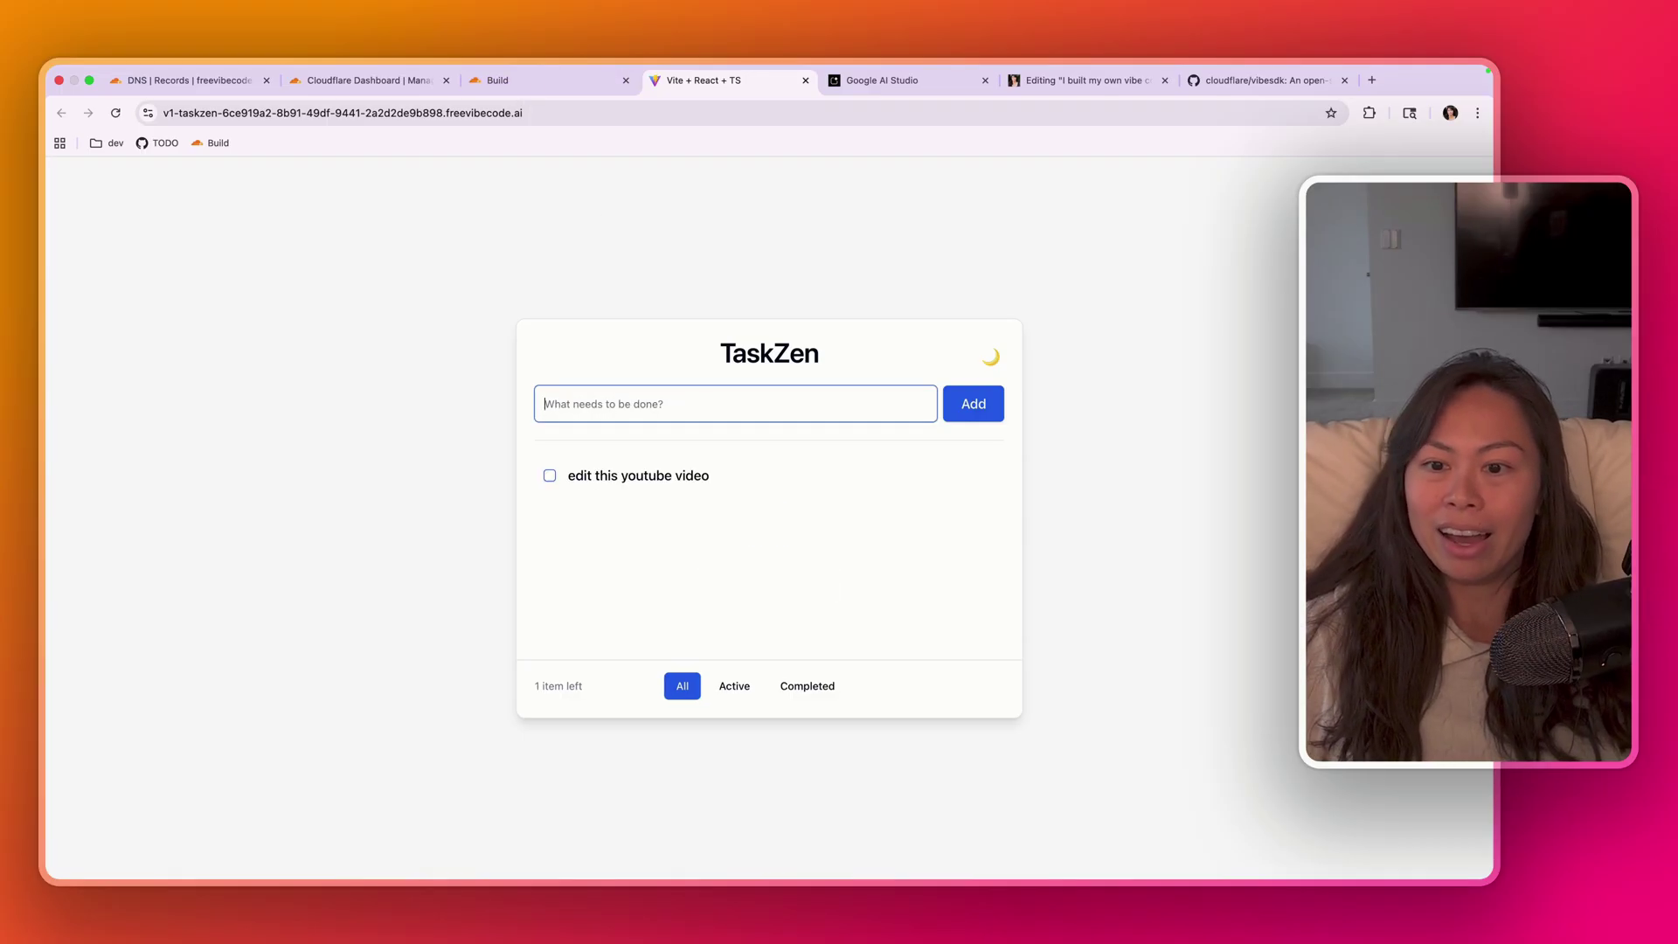
type("r")
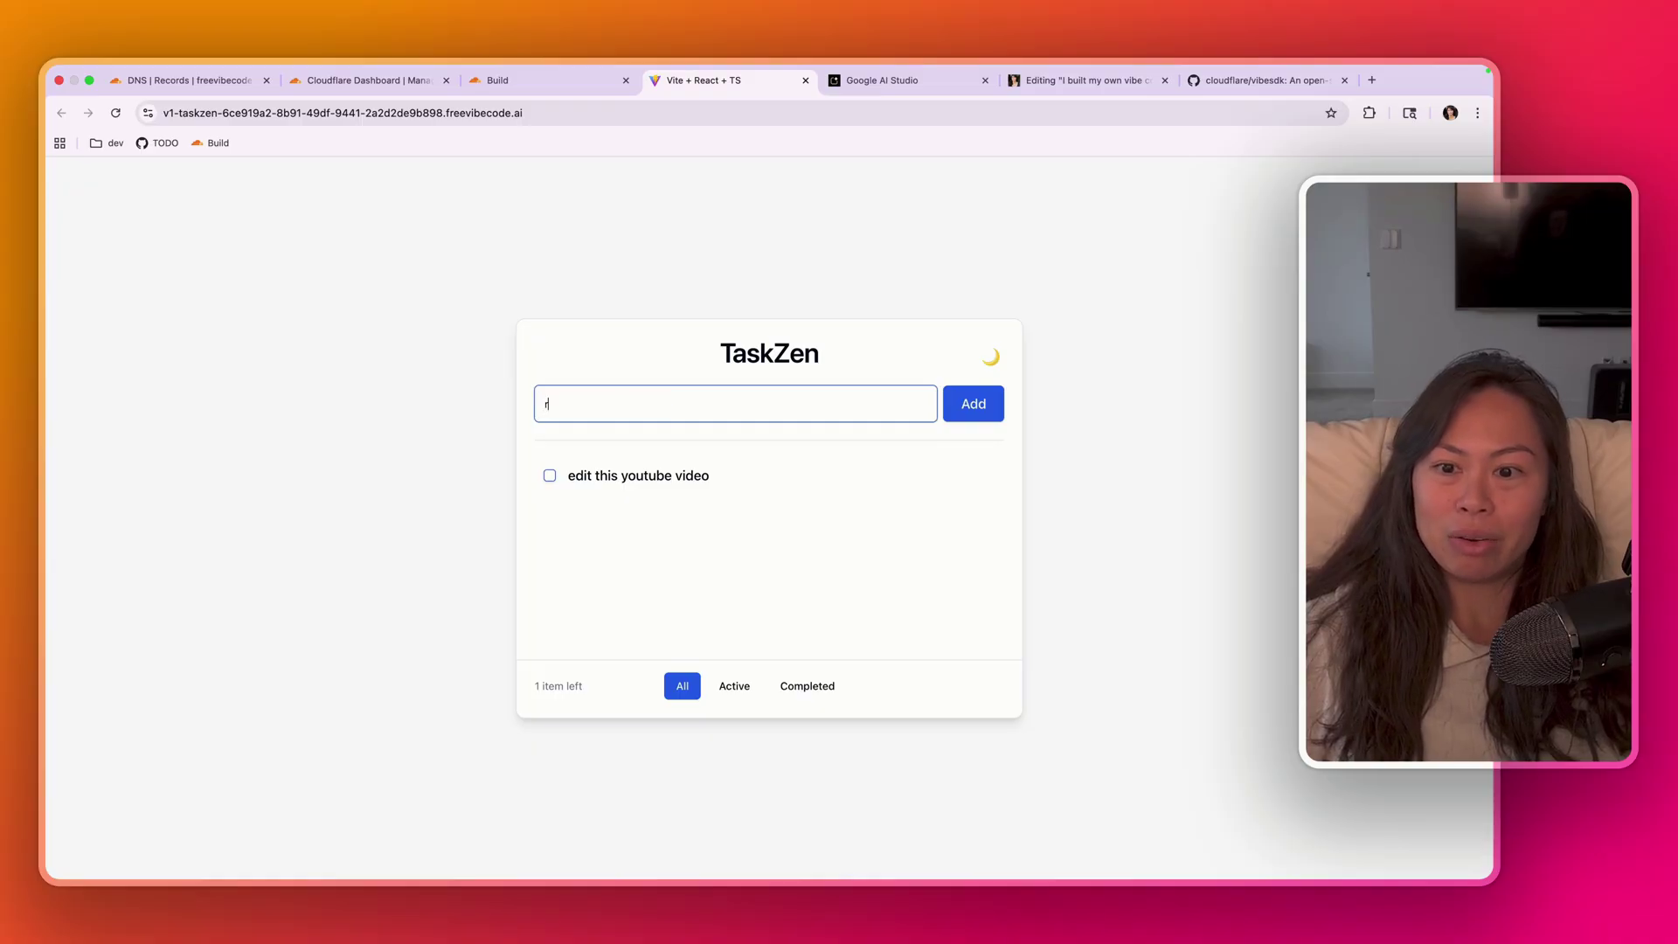
type("epurpose into a blog")
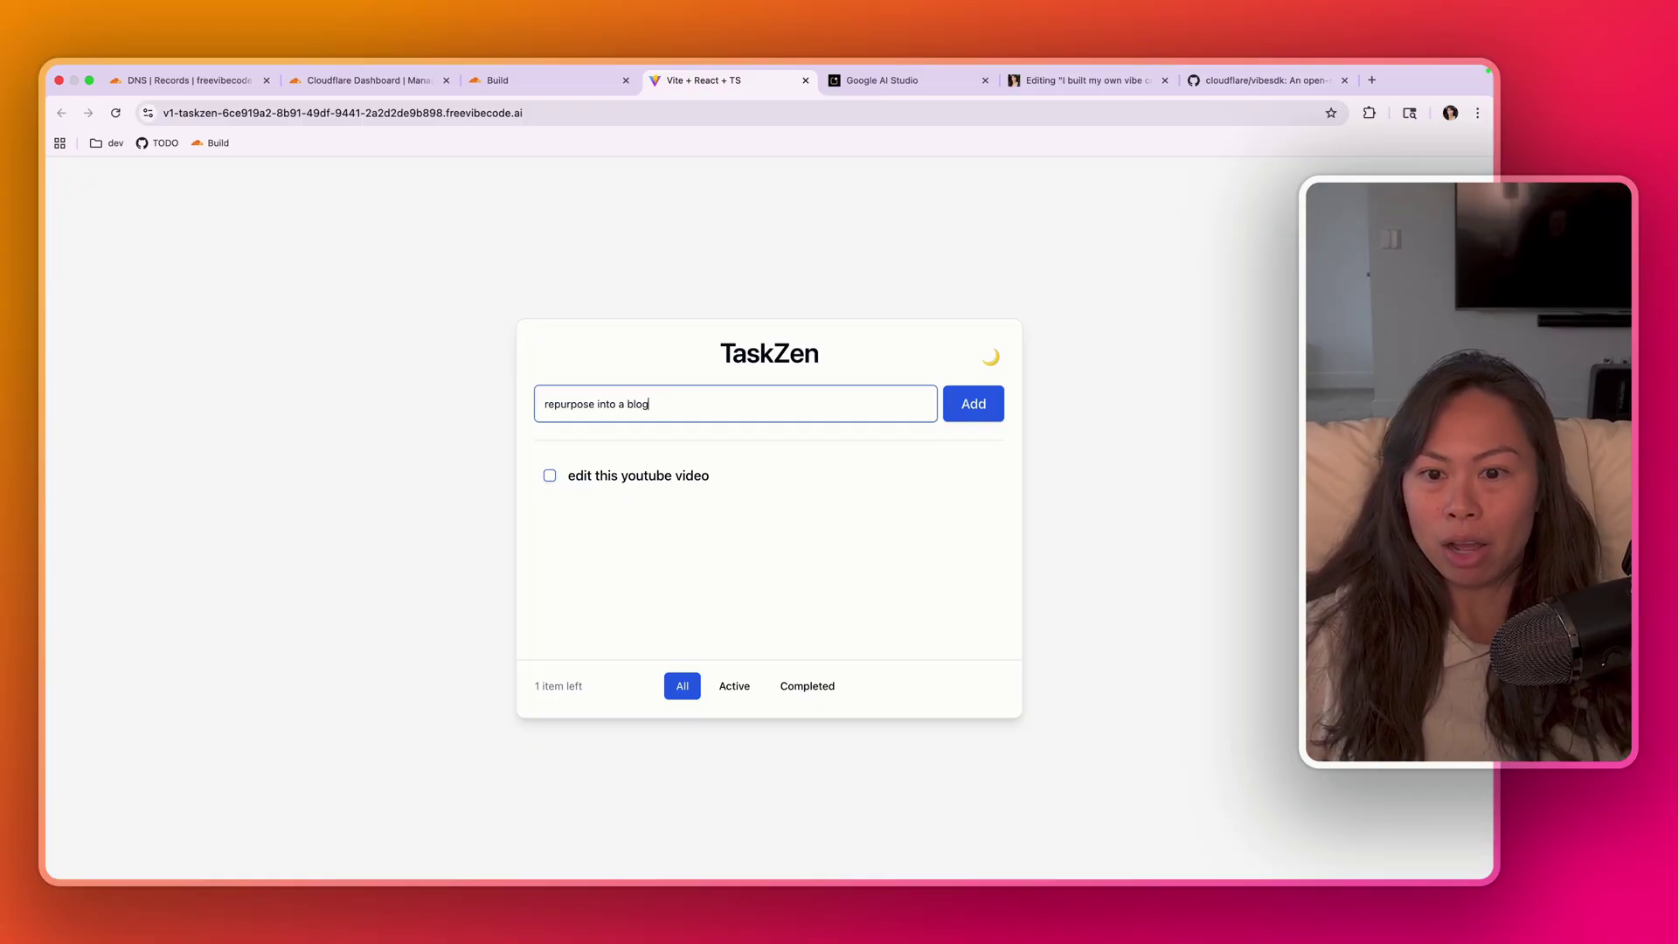
type(" post using Bloato")
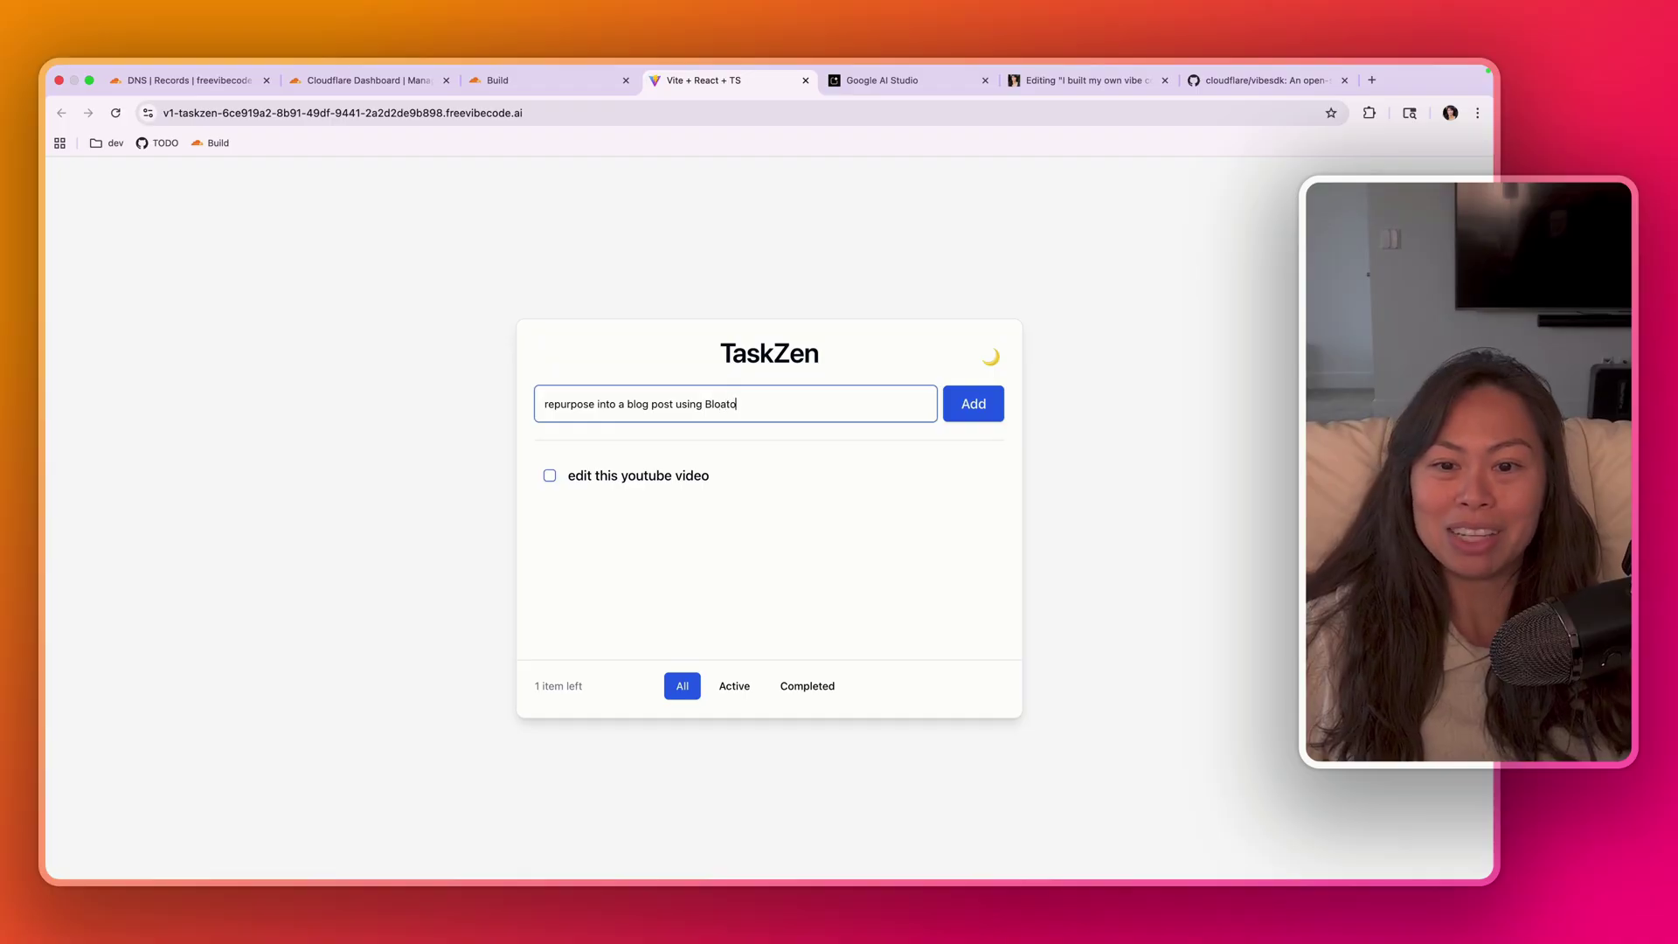
type("tato")
key("Return")
left_click(549, 476)
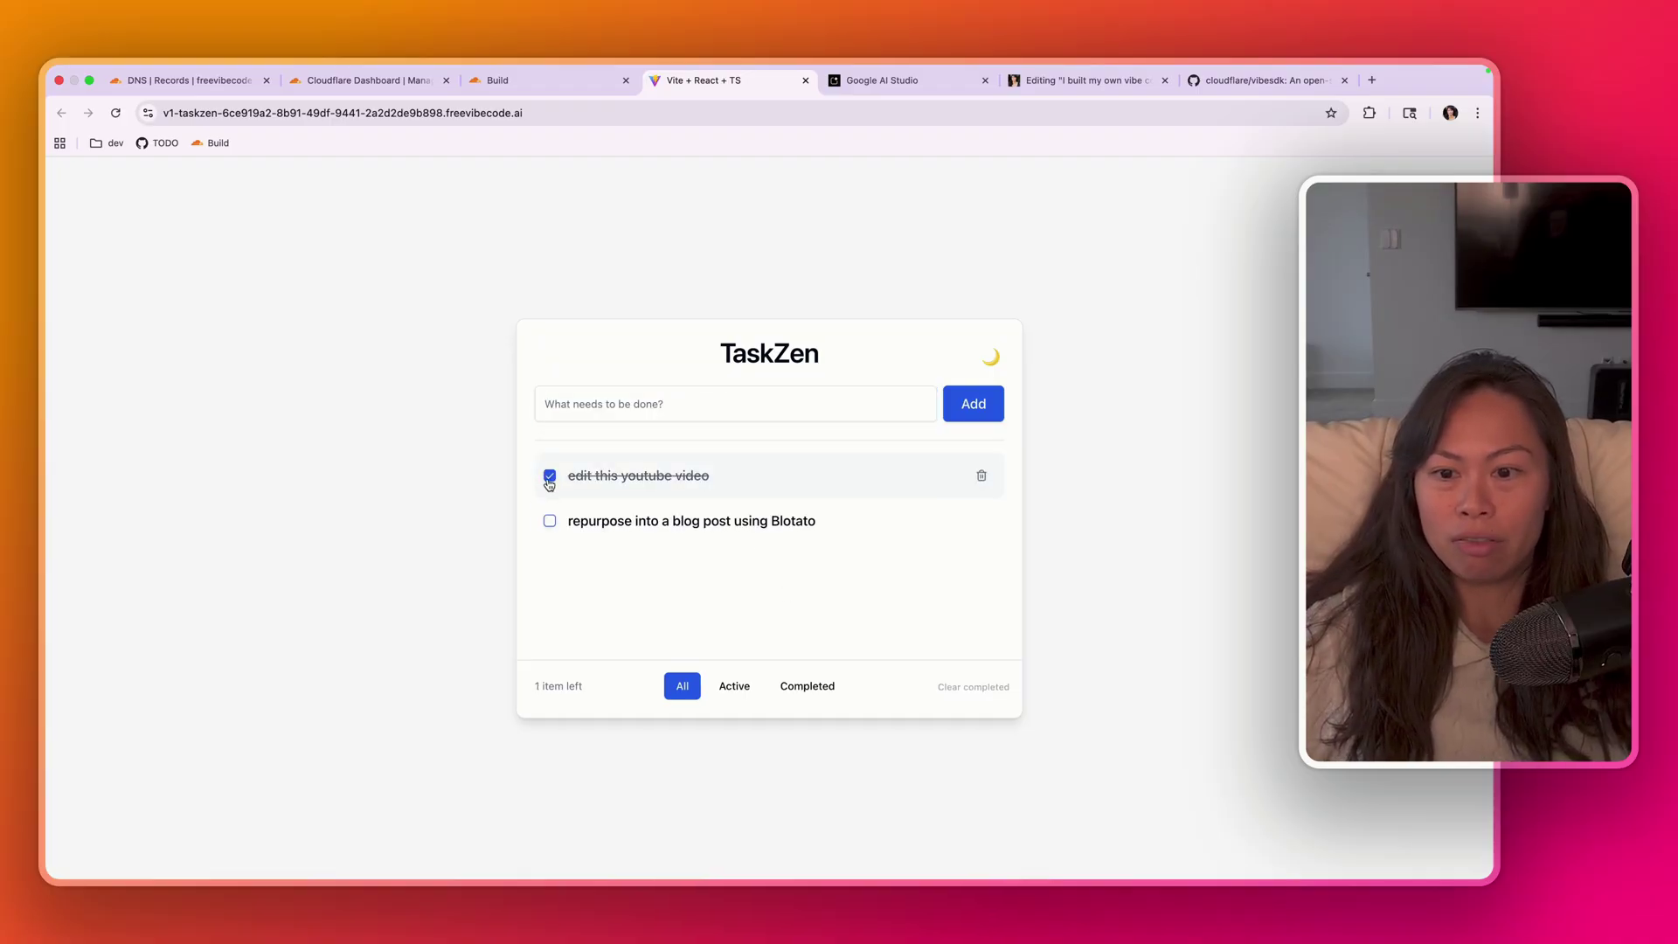
left_click(550, 522)
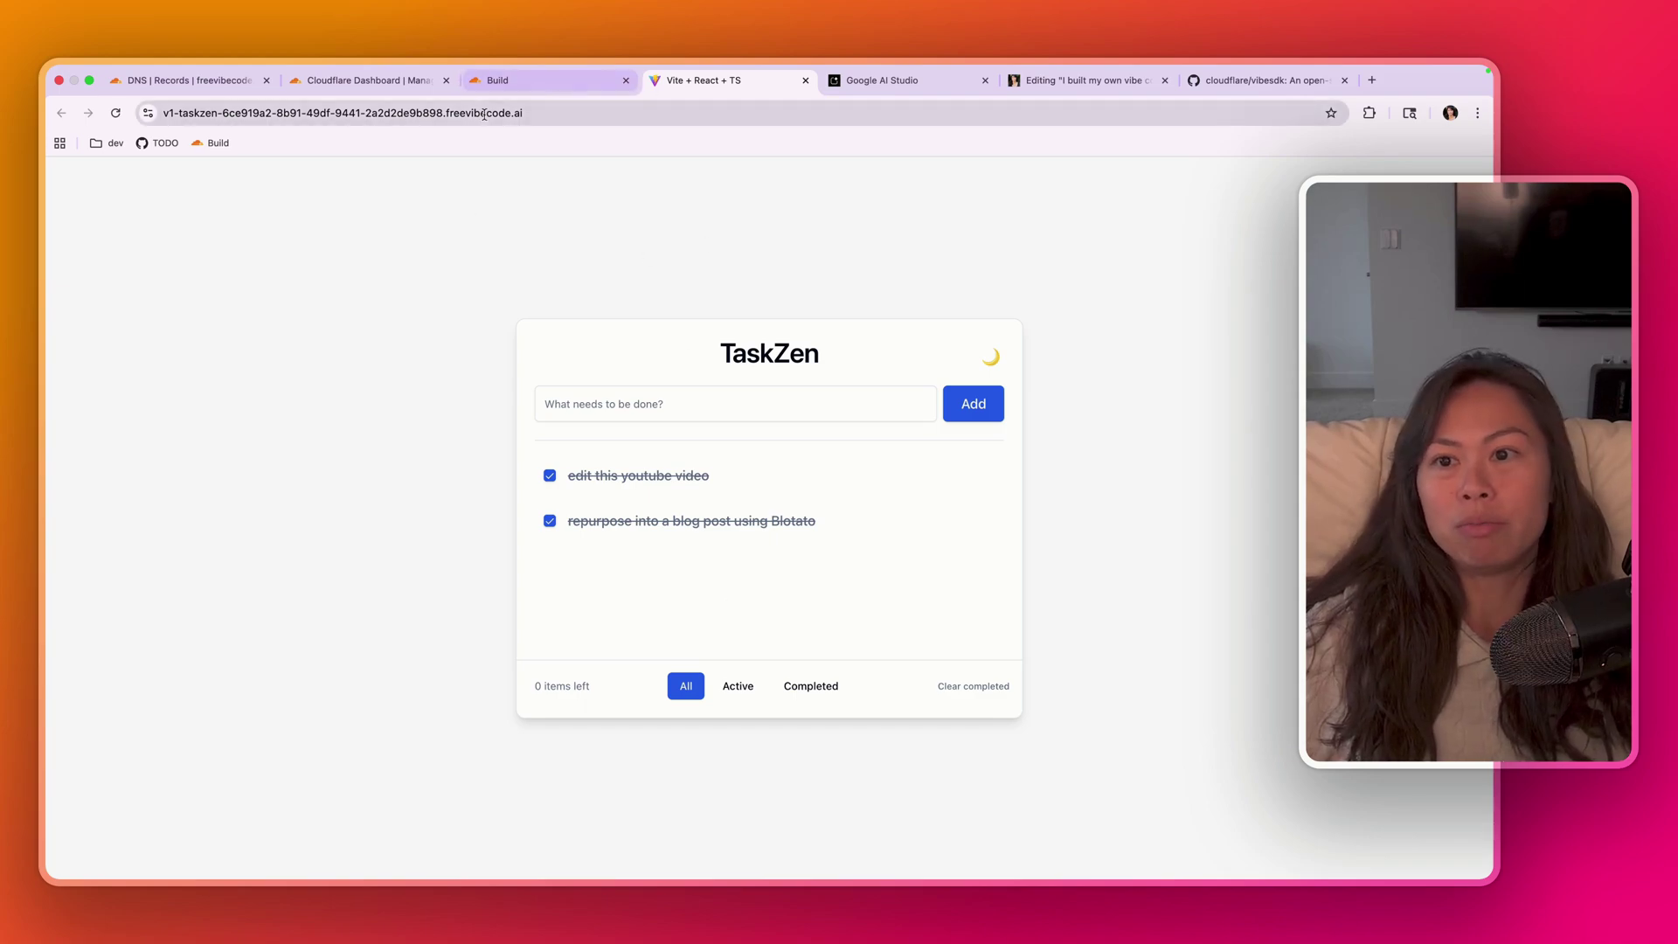
- Remove the app subdomain from the preview URL to reach the main freevibecode.ai build page
left_click(452, 114)
left_click(498, 80)
left_click(695, 83)
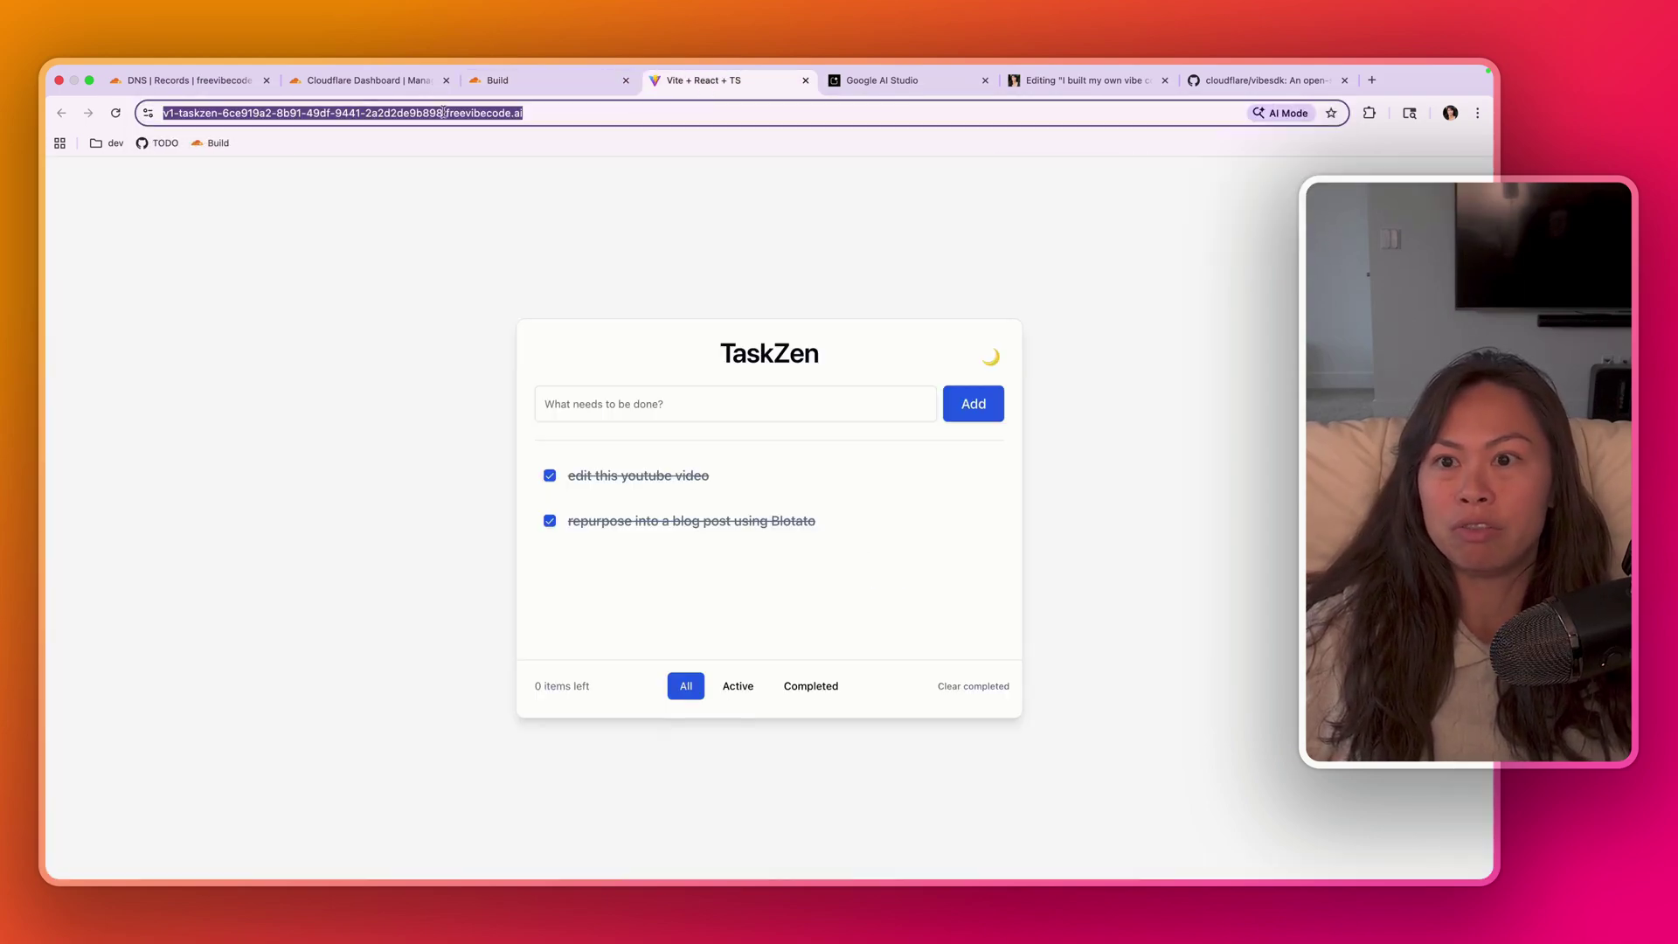
left_click(443, 112)
left_click_drag(485, 113, 206, 118)
key("BackSpace")
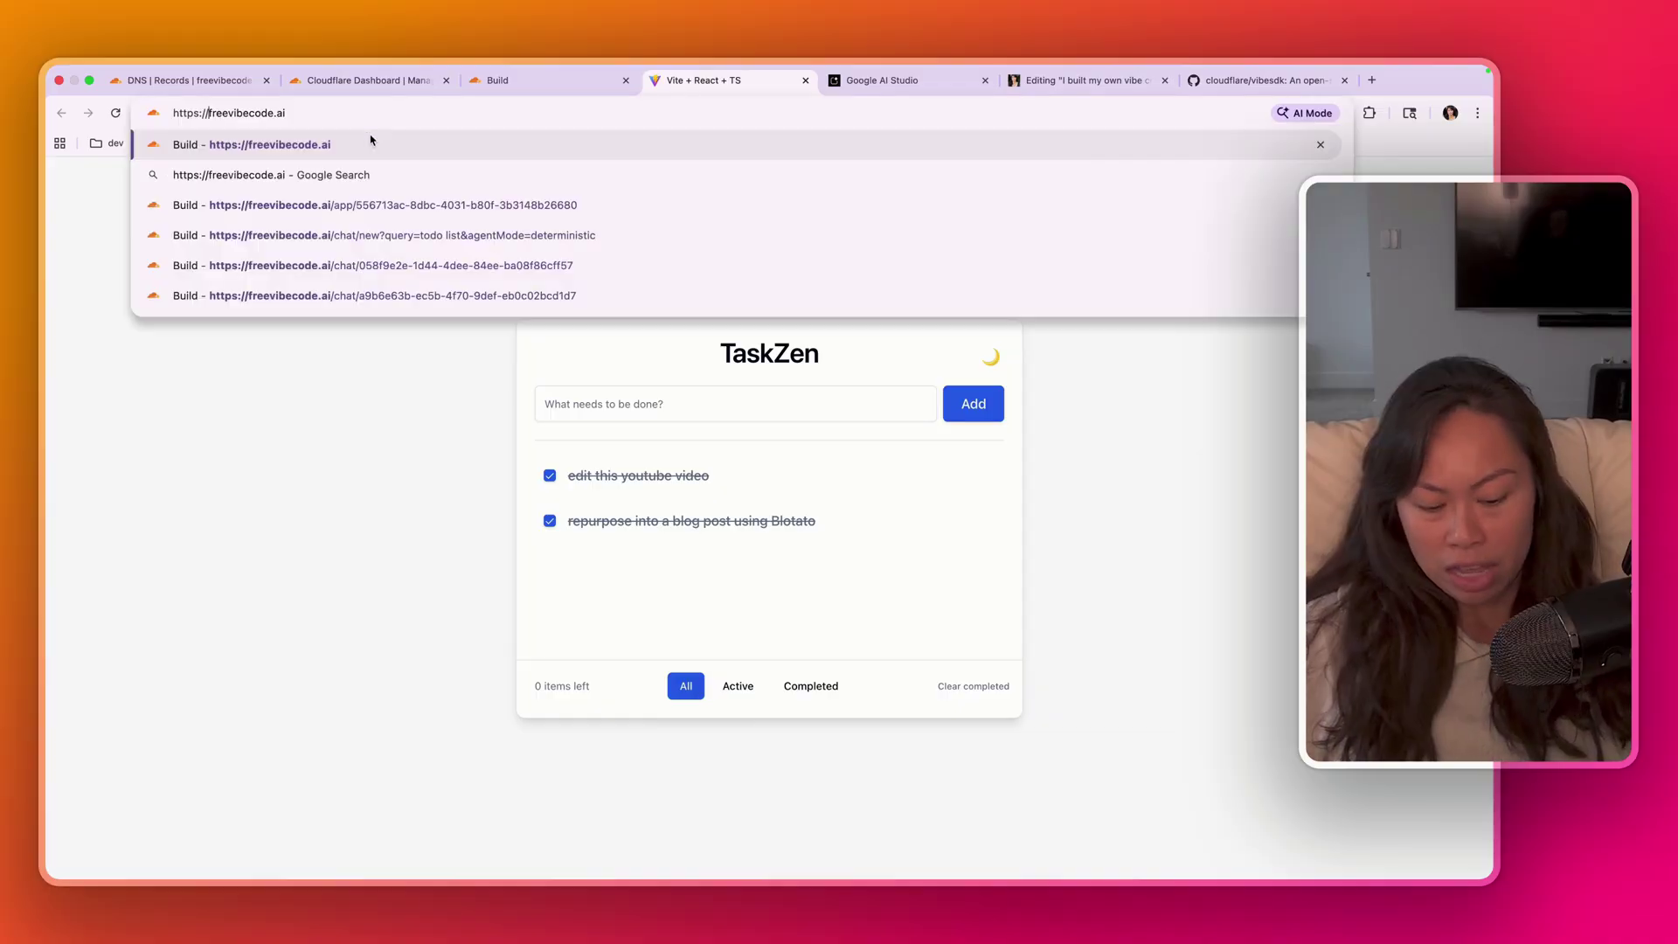
left_click(370, 142)
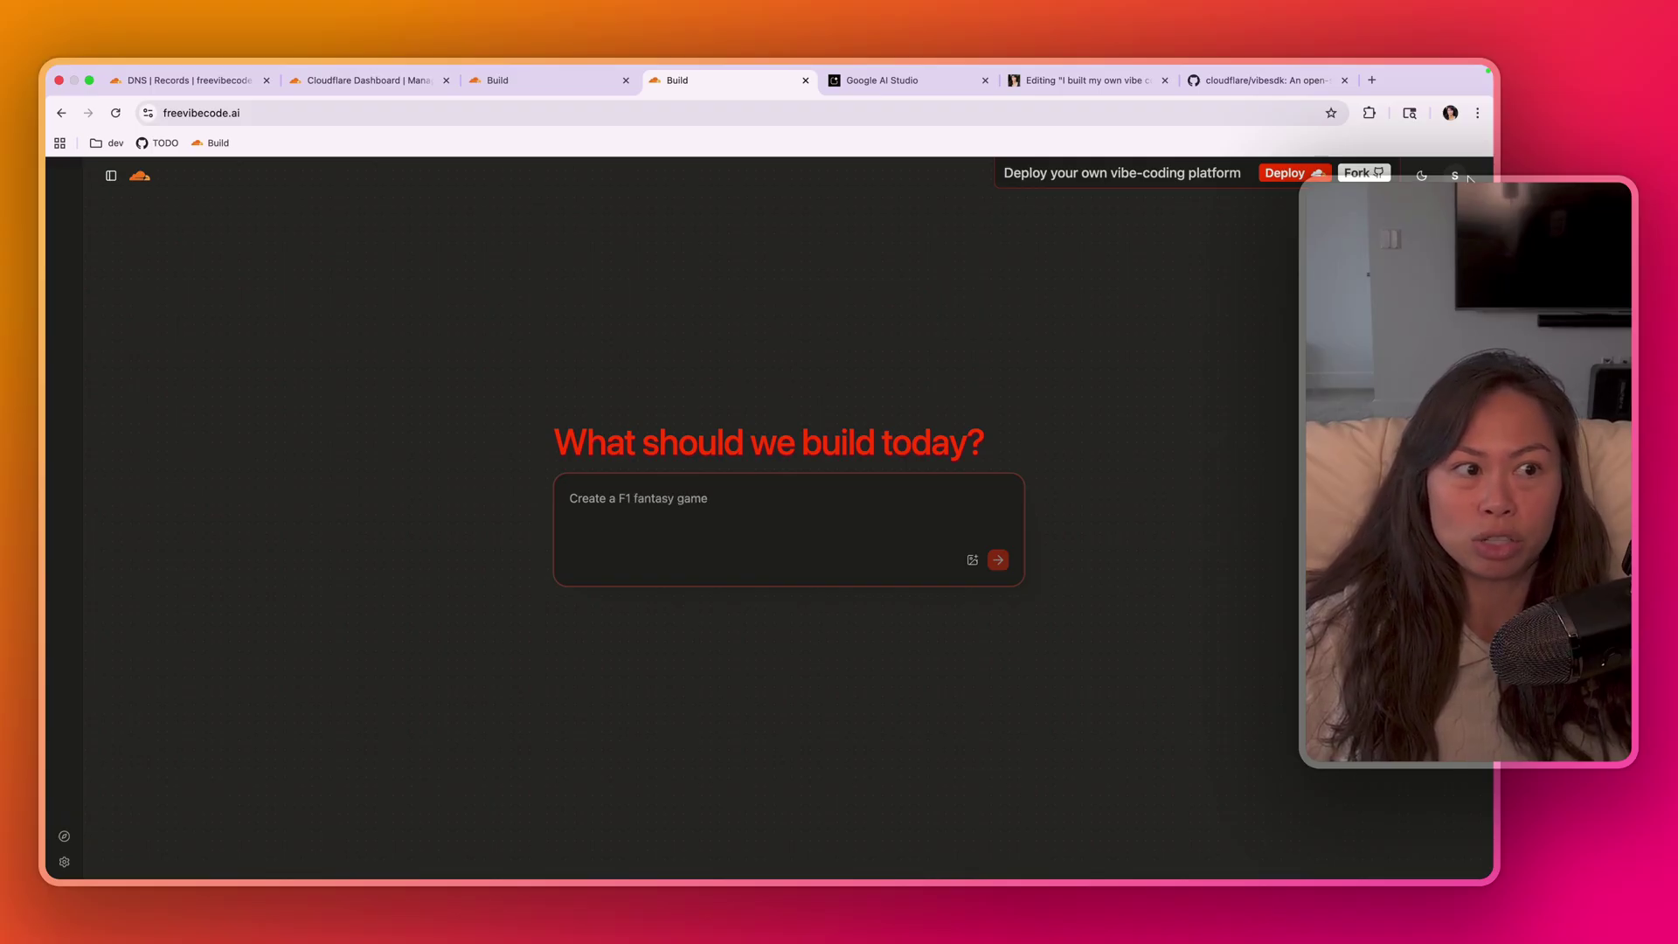
- Scroll the vibesdk README to Post-Deployment: OAuth Setup and highlight the Google and GitHub steps
left_click(1261, 85)
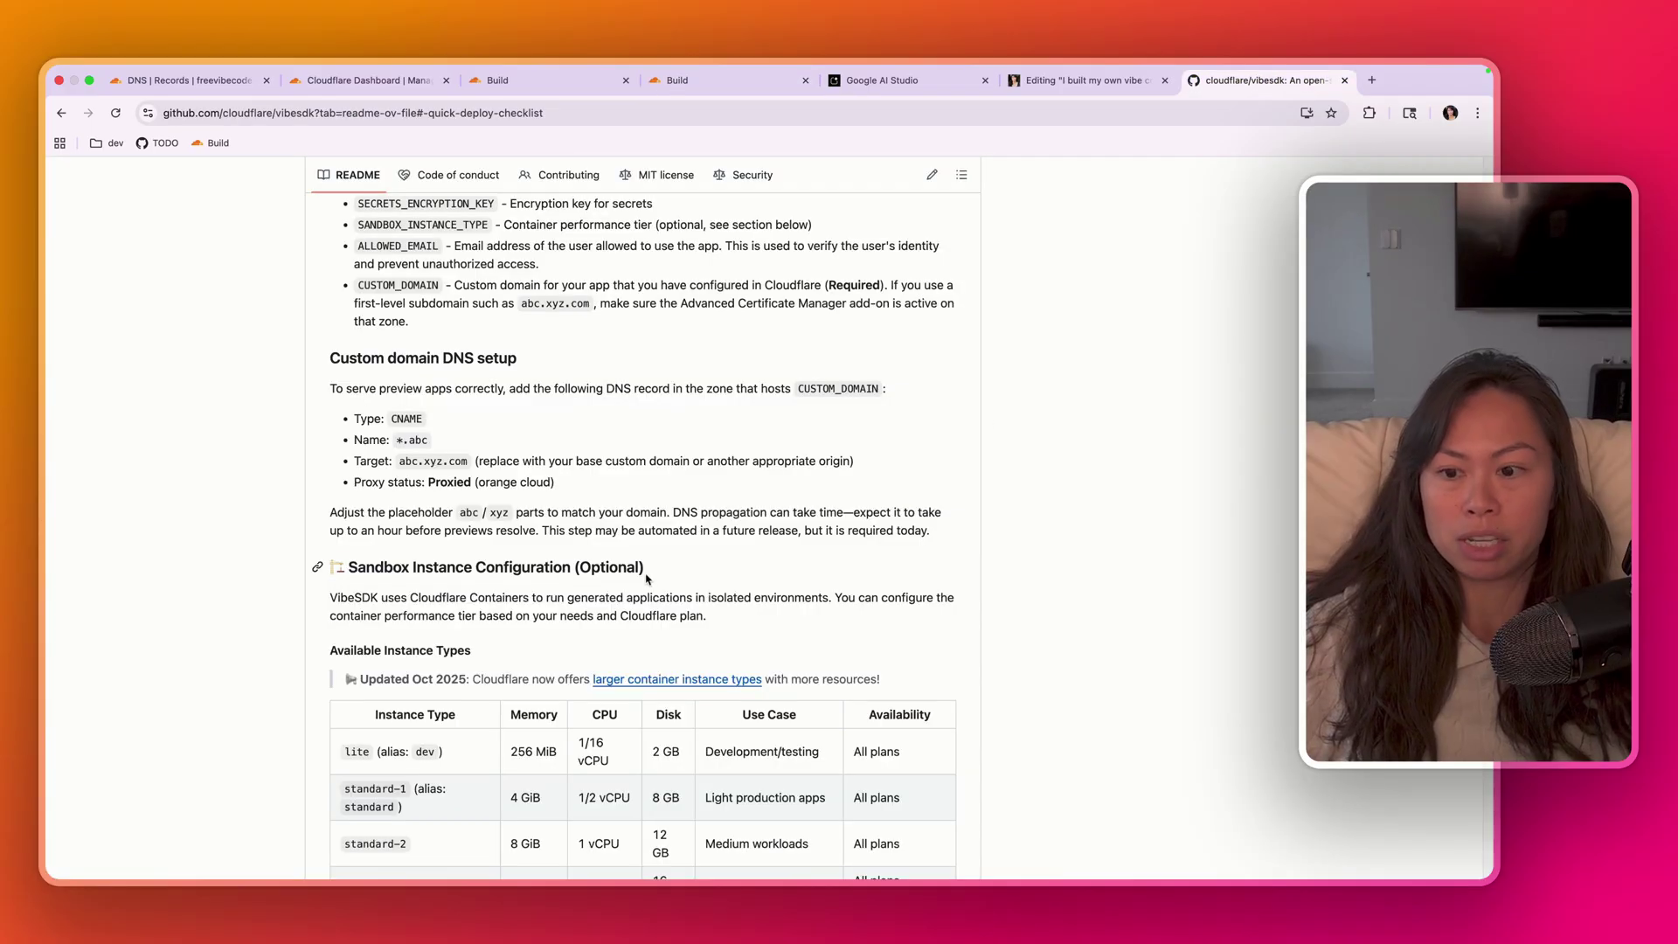
scroll(706, 562, "down", 5)
scroll(707, 562, "down", 10)
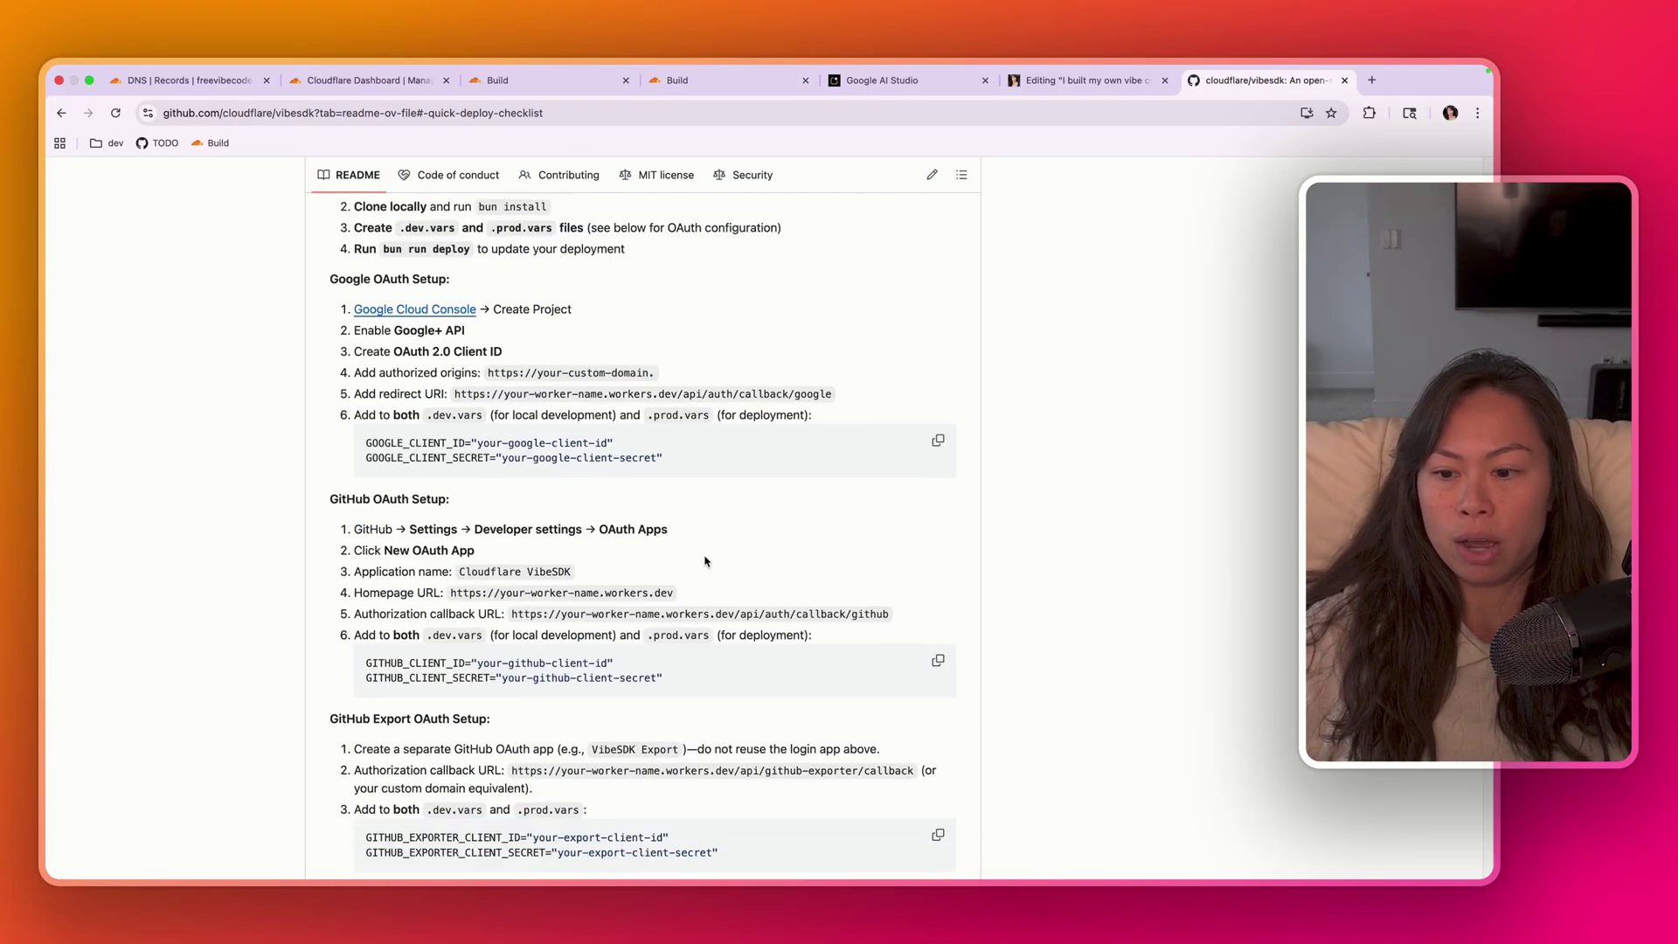
scroll(705, 556, "up", 4)
left_click_drag(348, 349, 640, 349)
left_click(372, 387)
left_click_drag(323, 389, 794, 767)
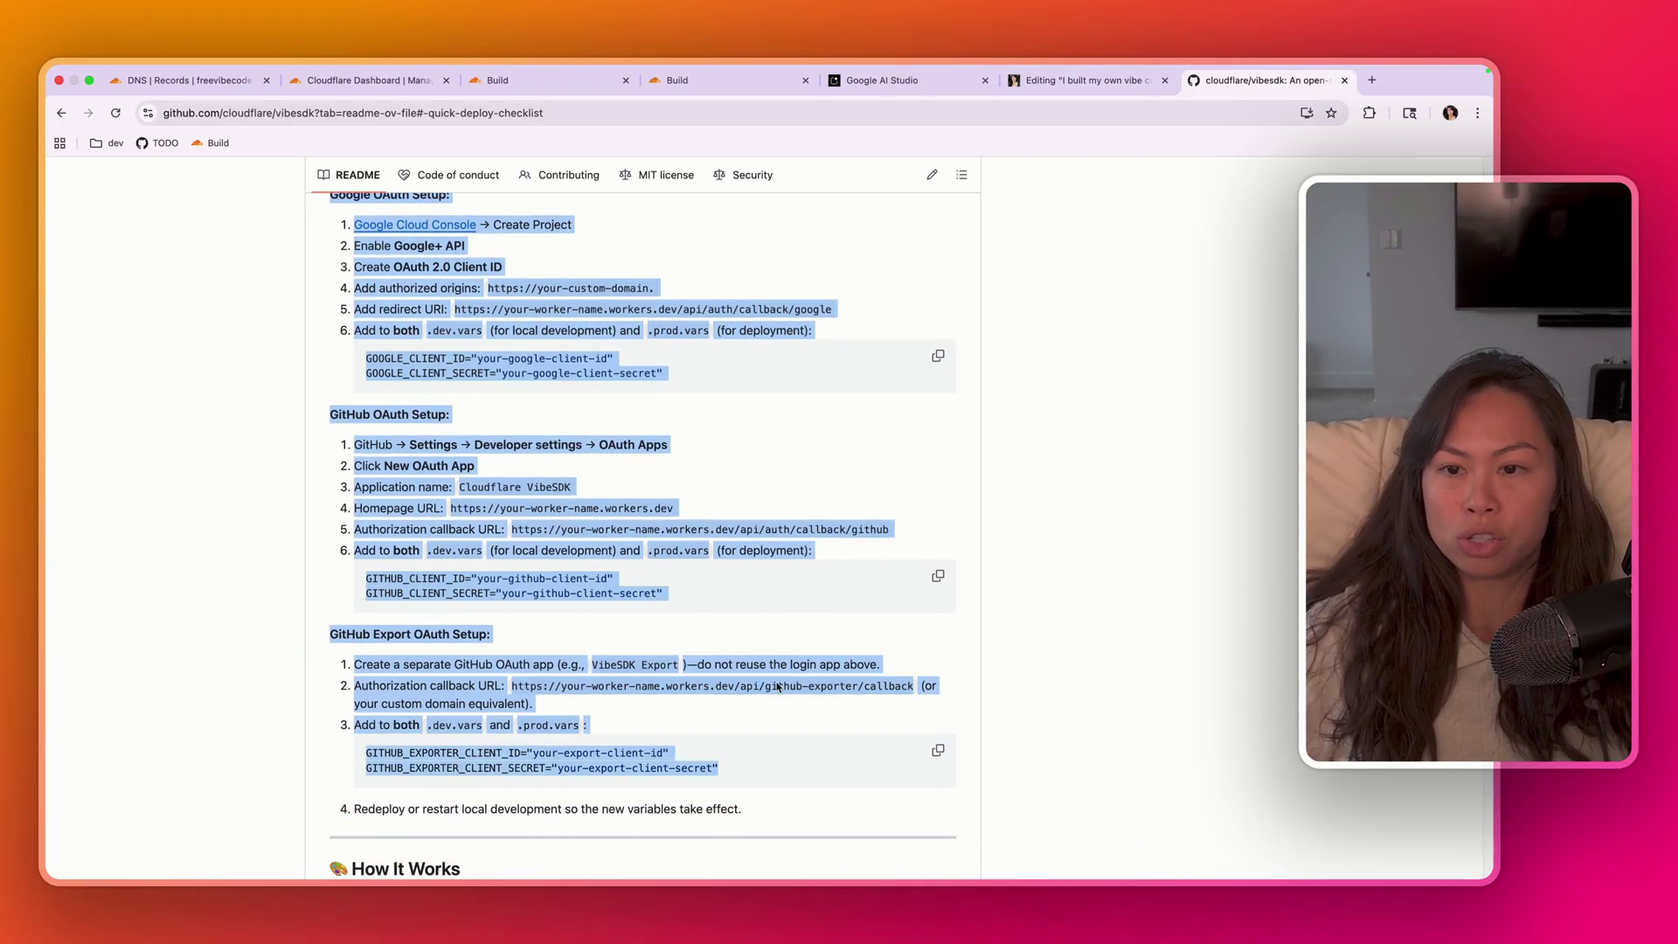
scroll(660, 410, "up", 5)
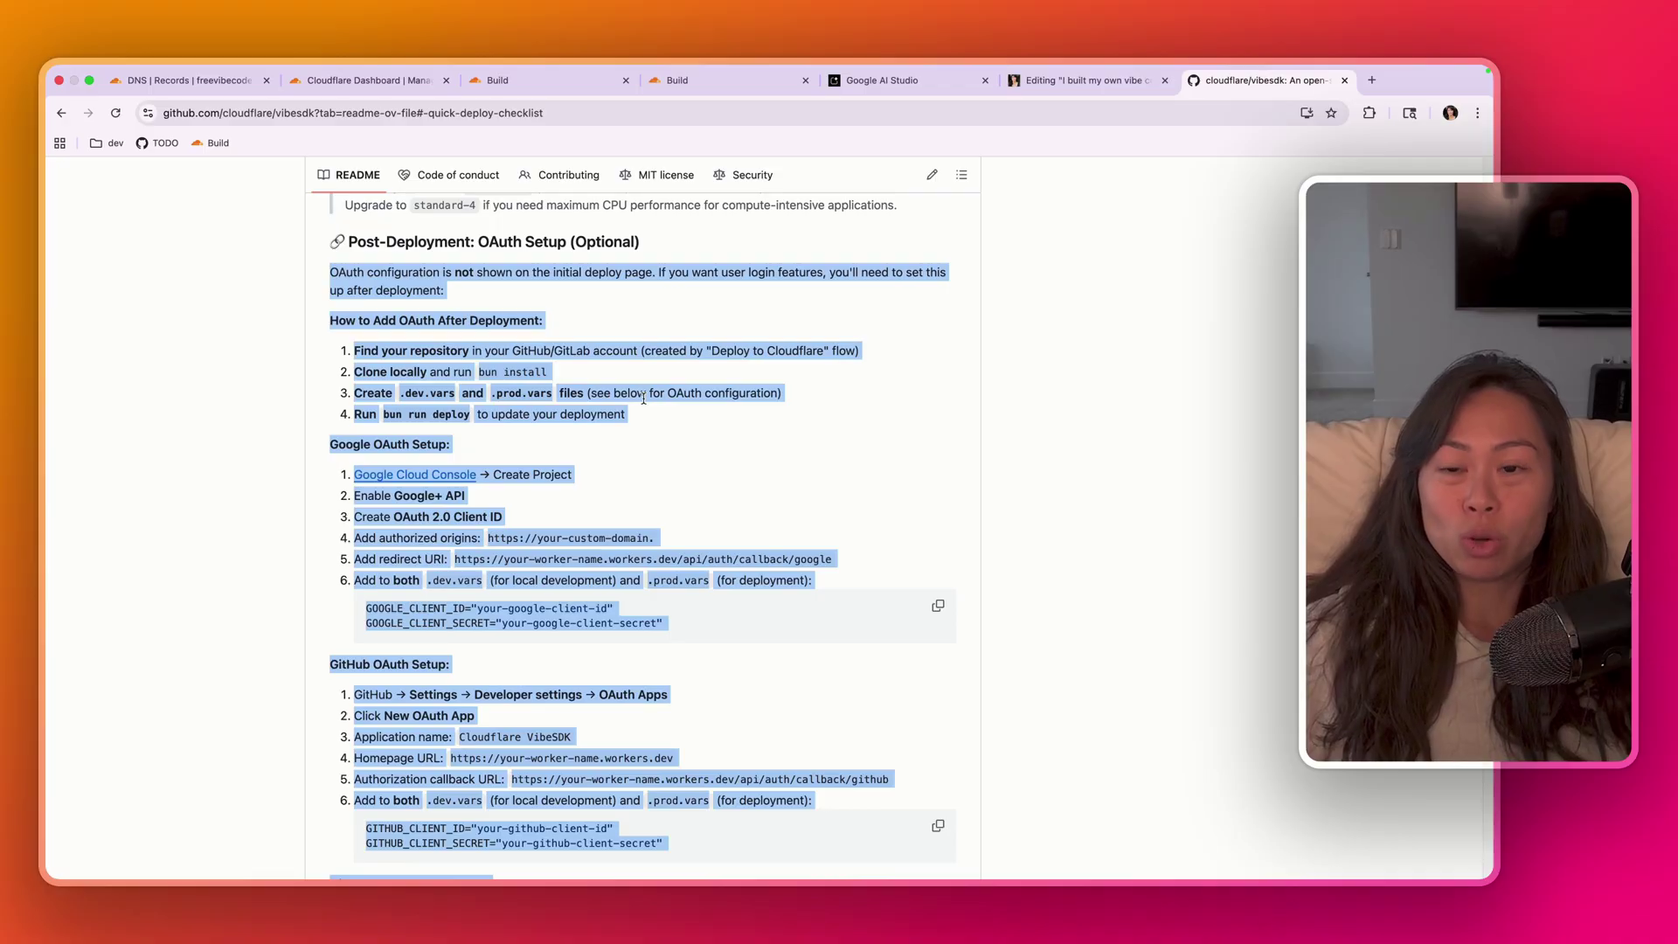